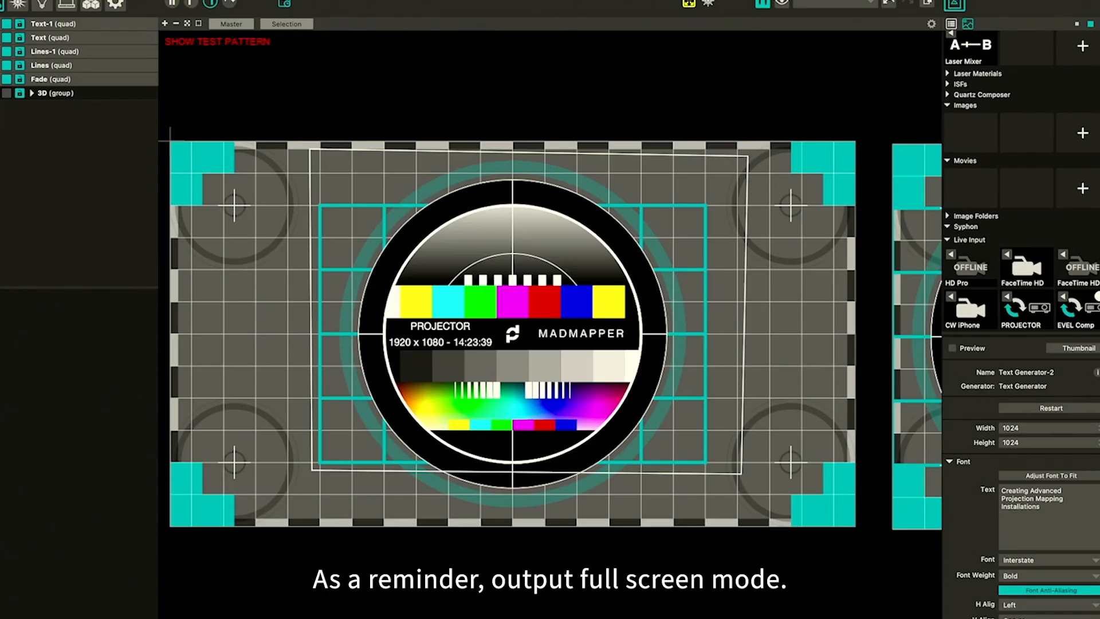
Turn on Show Info and Video Cursor for the output
{"action": "left_click", "coordinate": [242, 1]}
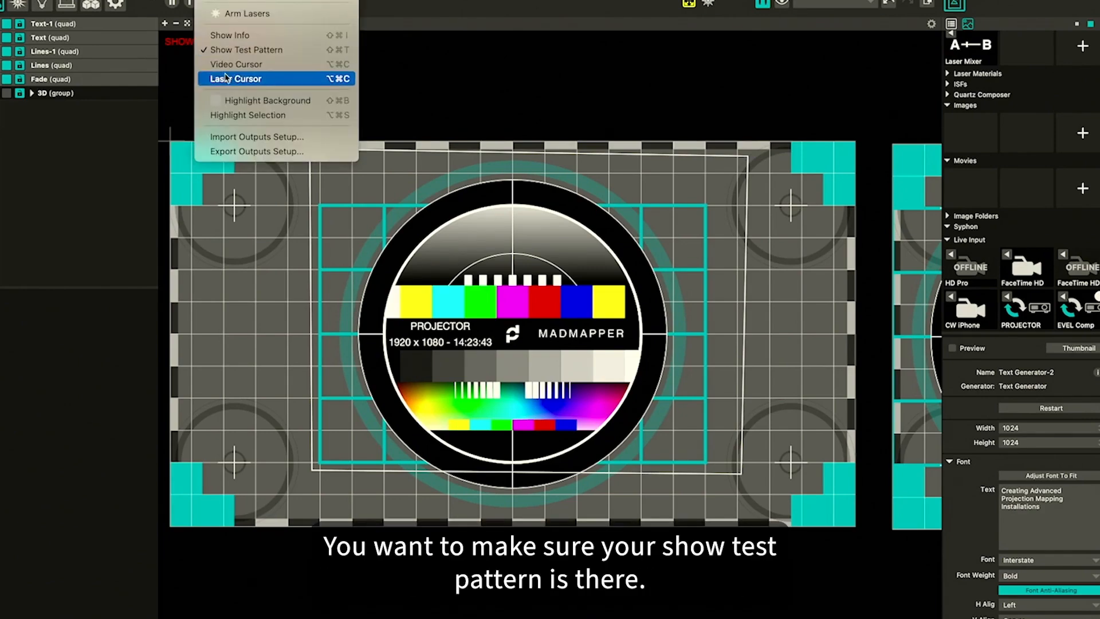
{"action": "left_click", "coordinate": [230, 36]}
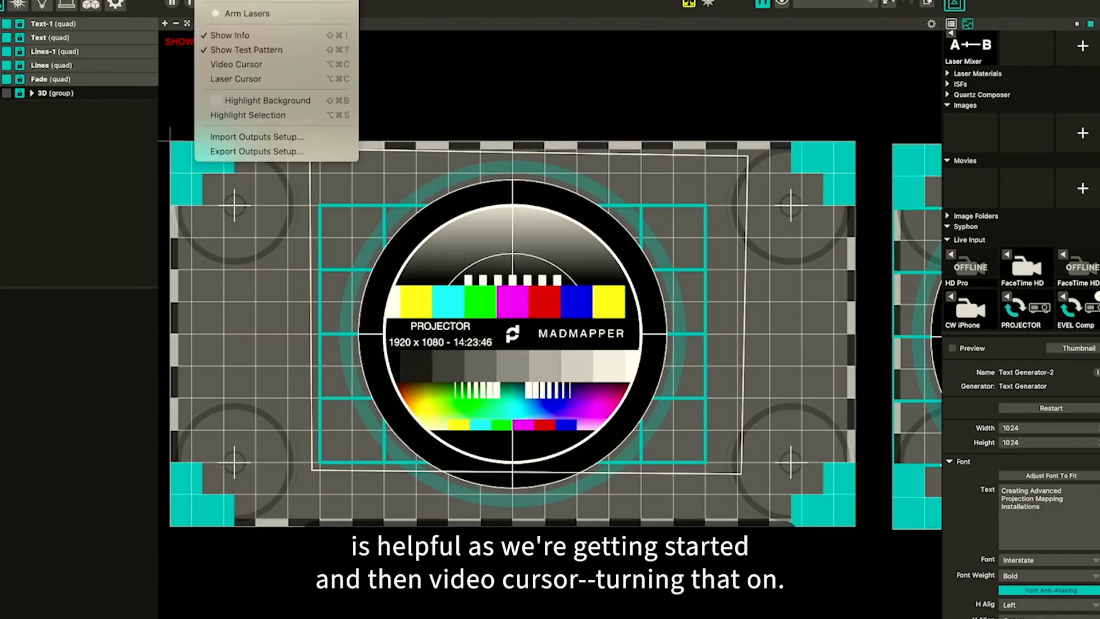
{"action": "left_click", "coordinate": [232, 66]}
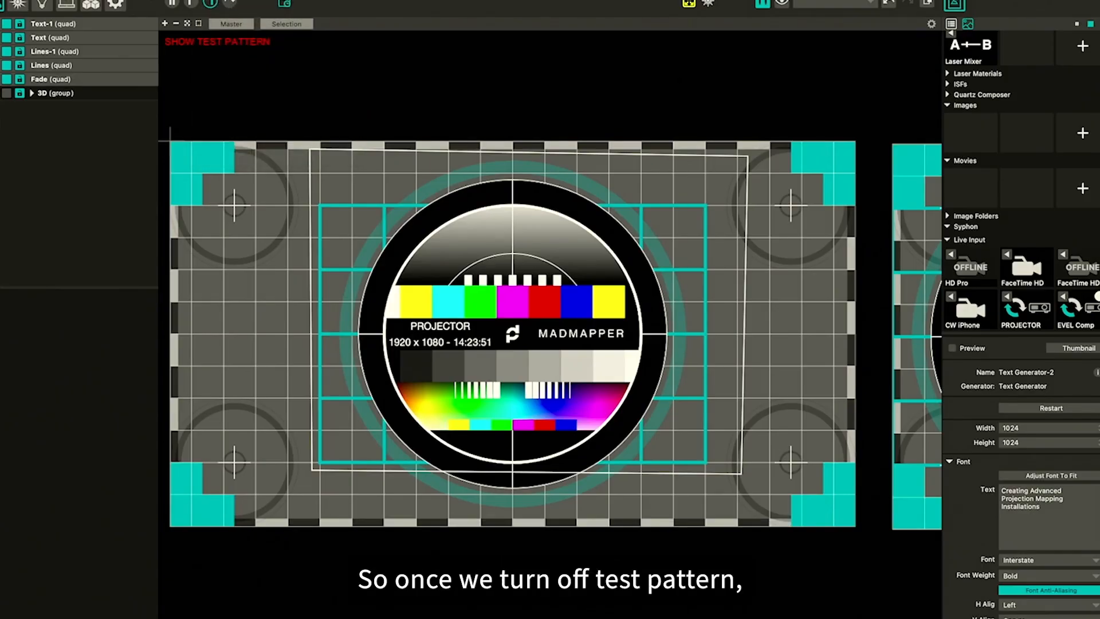
Turn off the output test pattern
{"action": "left_click", "coordinate": [220, 1]}
{"action": "left_click", "coordinate": [233, 52]}
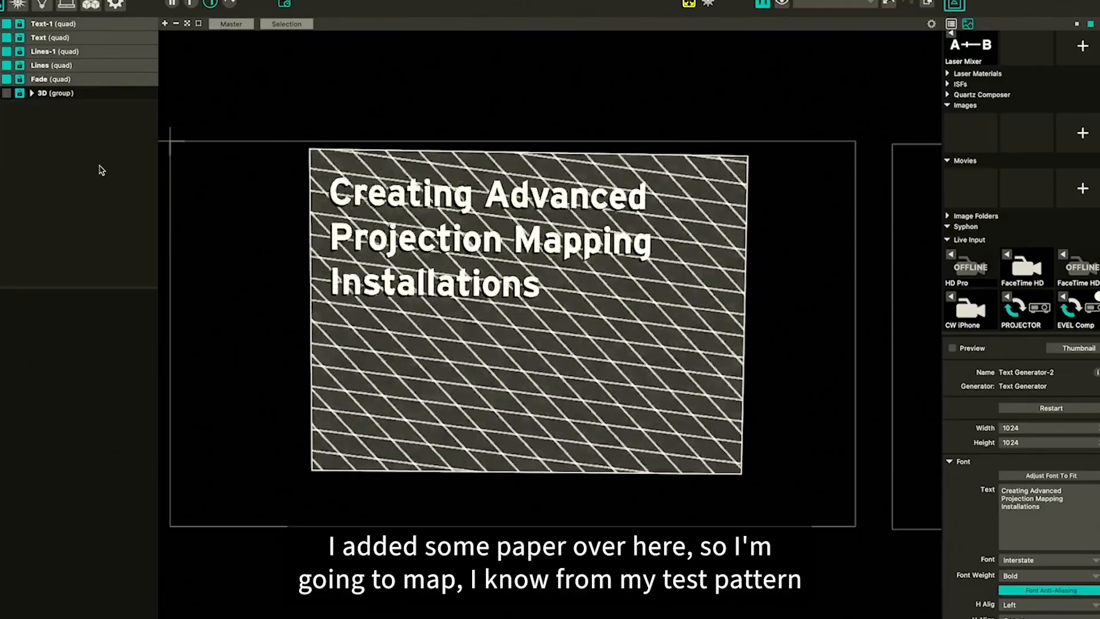
Briefly show the test pattern again to check the paper's position, then hide it
{"action": "left_click", "coordinate": [220, 0]}
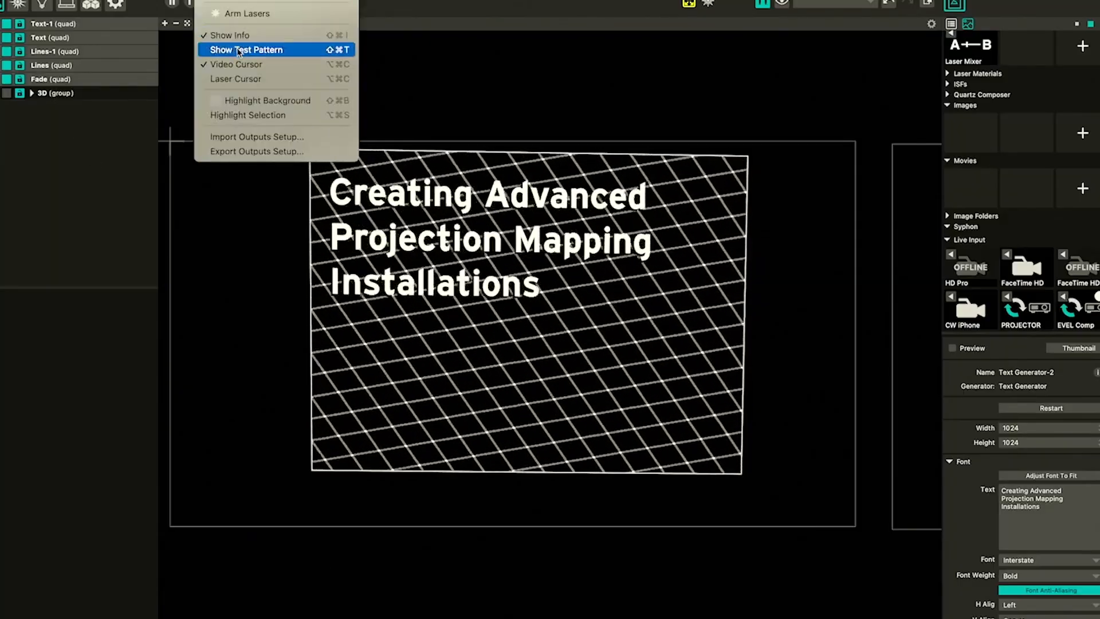
{"action": "left_click", "coordinate": [239, 51]}
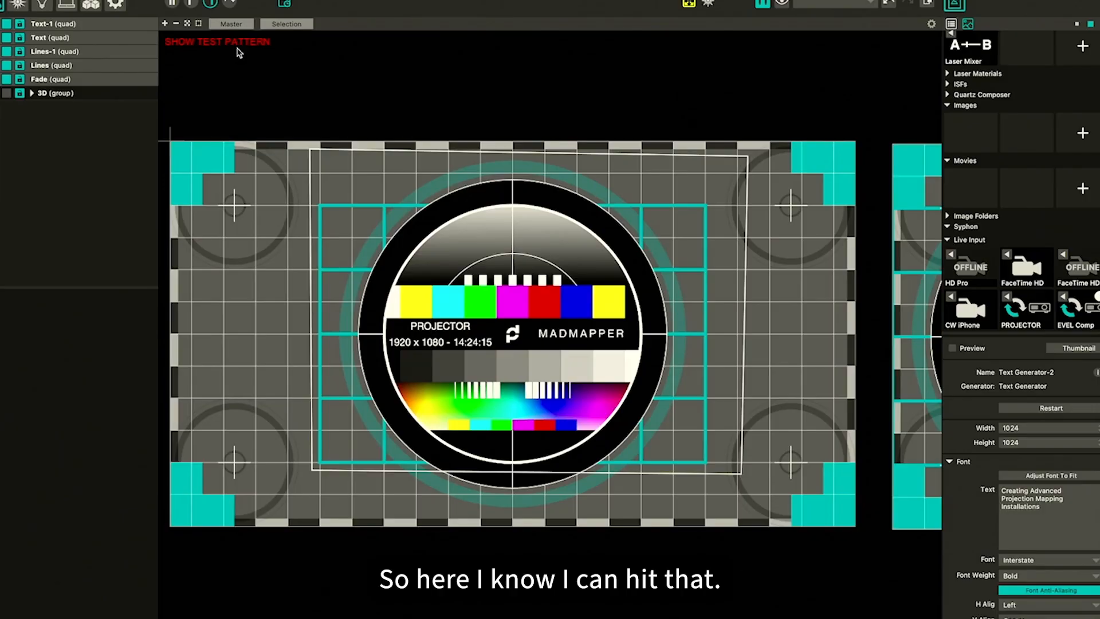
{"action": "left_click", "coordinate": [229, 1]}
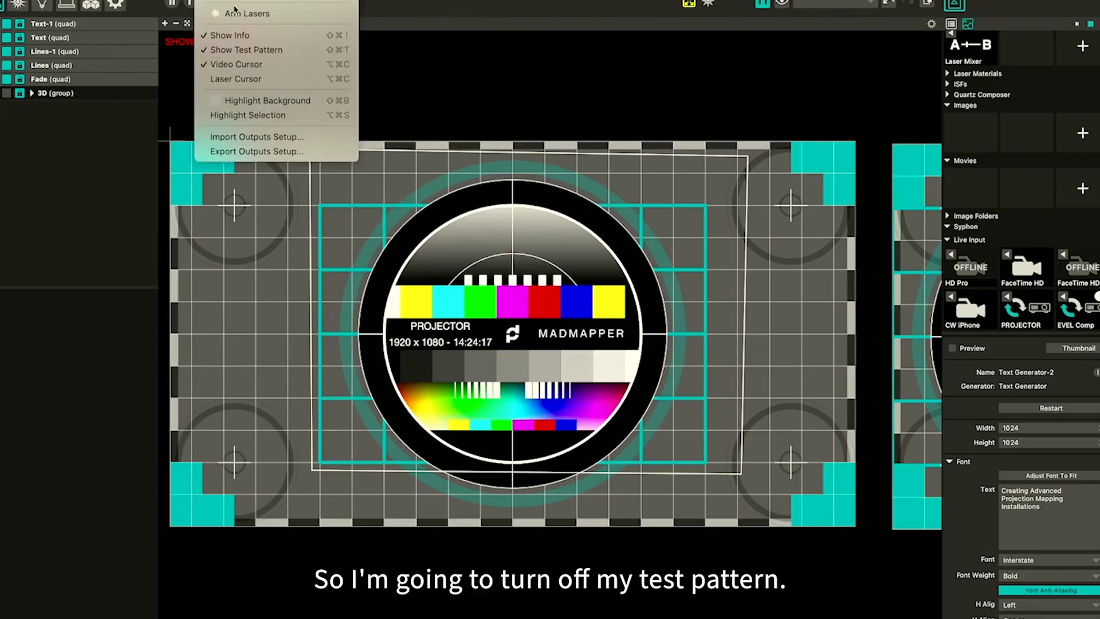
{"action": "left_click", "coordinate": [245, 50]}
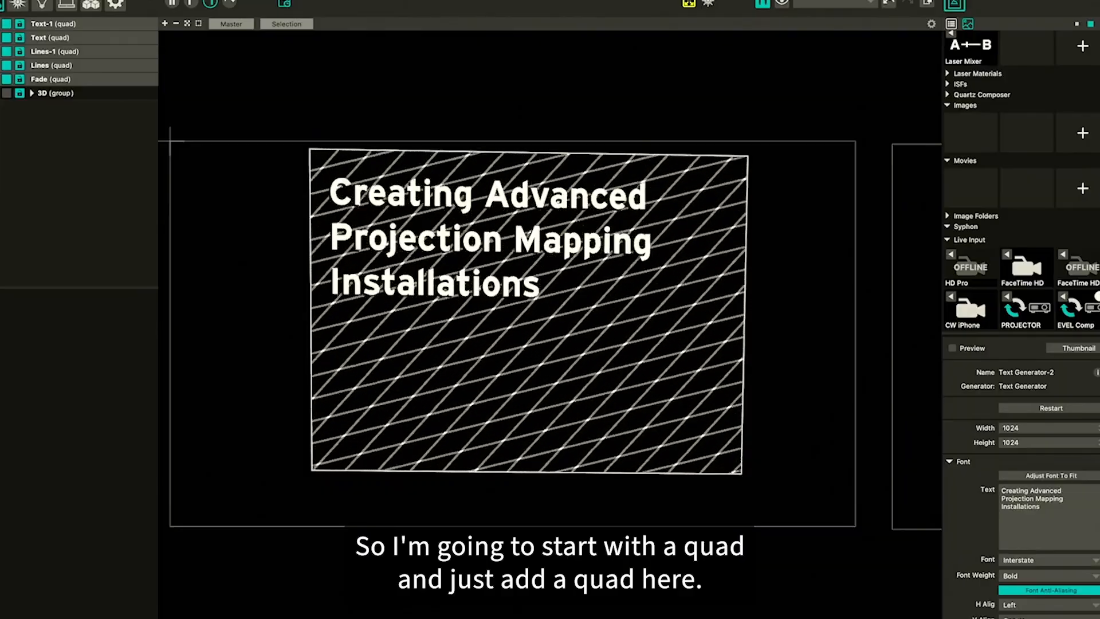
Add a quad surface and assign the Dunes material to it
{"action": "key", "text": "super+alt+q"}
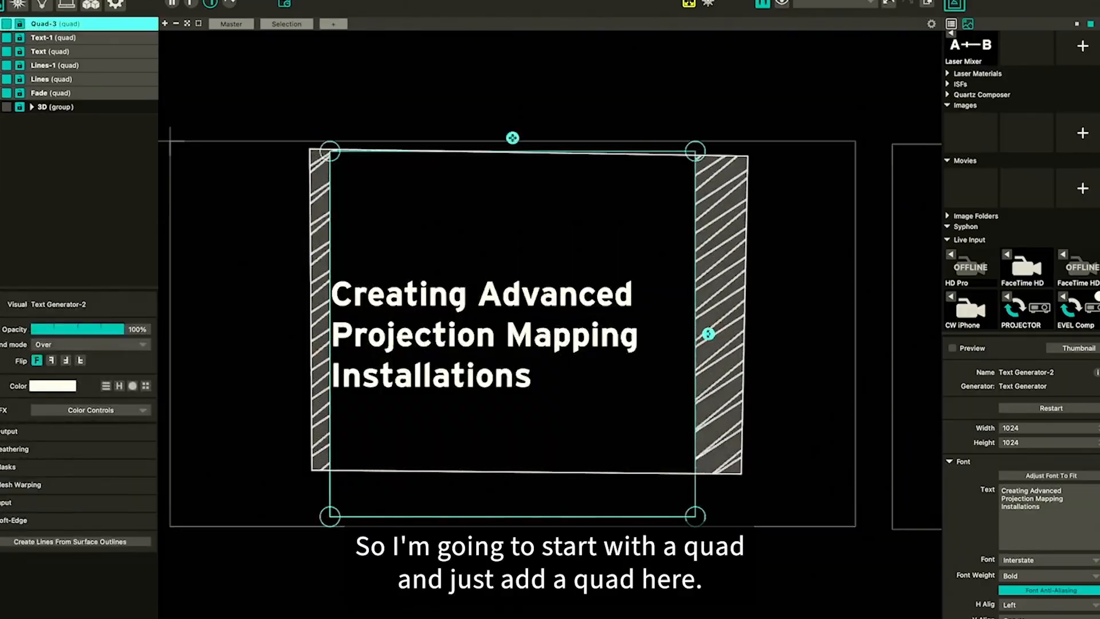
{"action": "scroll", "coordinate": [1035, 237], "scroll_direction": "up", "scroll_amount": 5}
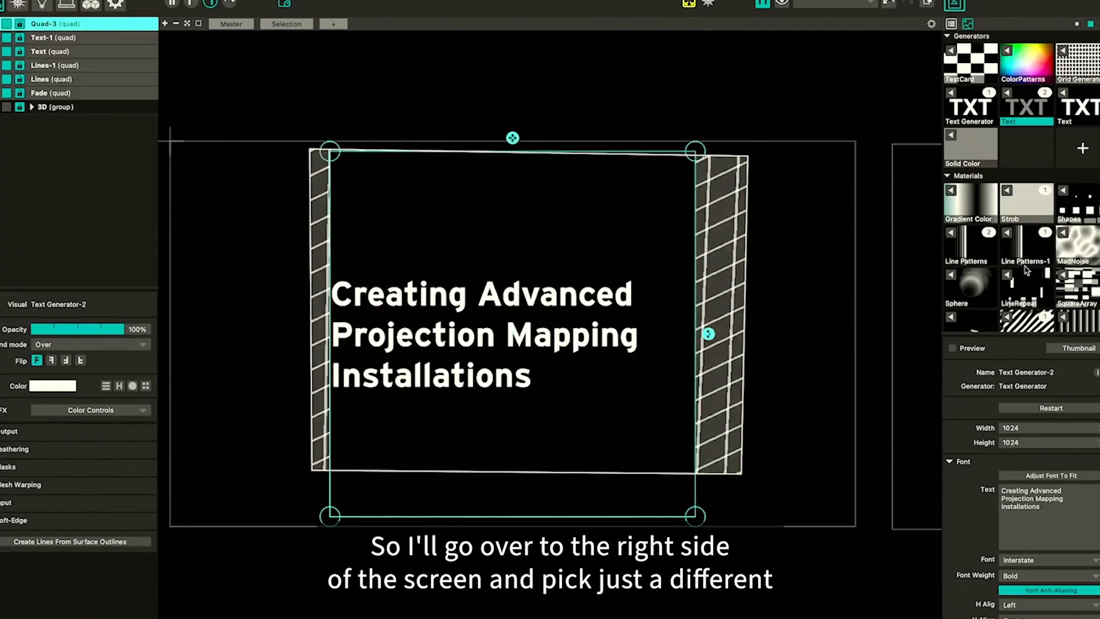
{"action": "scroll", "coordinate": [1023, 266], "scroll_direction": "down", "scroll_amount": 4}
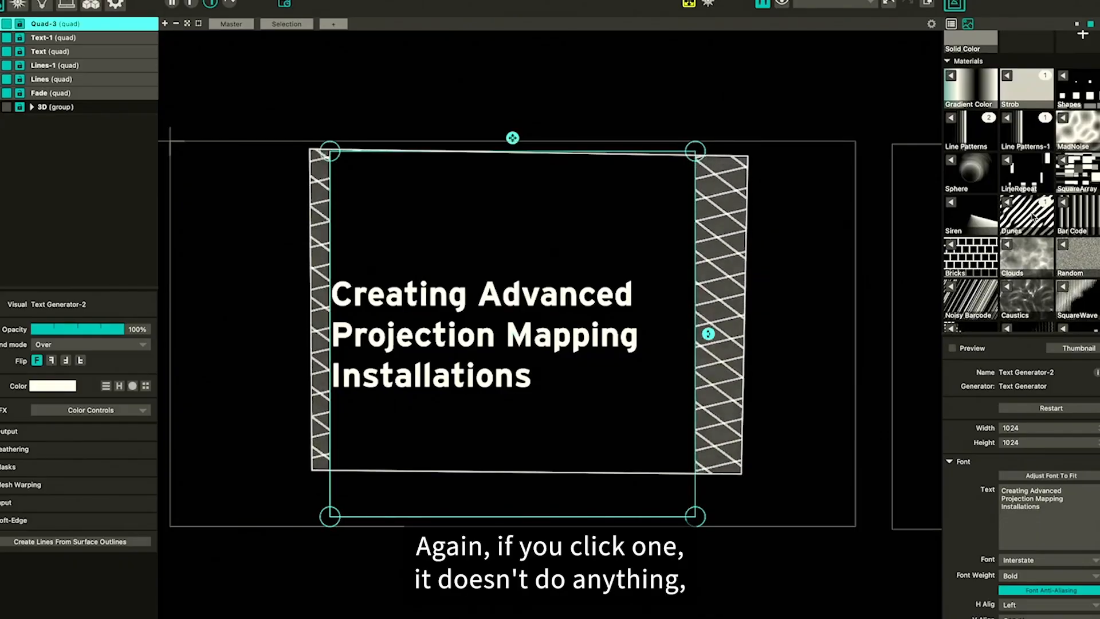
{"action": "left_click", "coordinate": [1011, 209]}
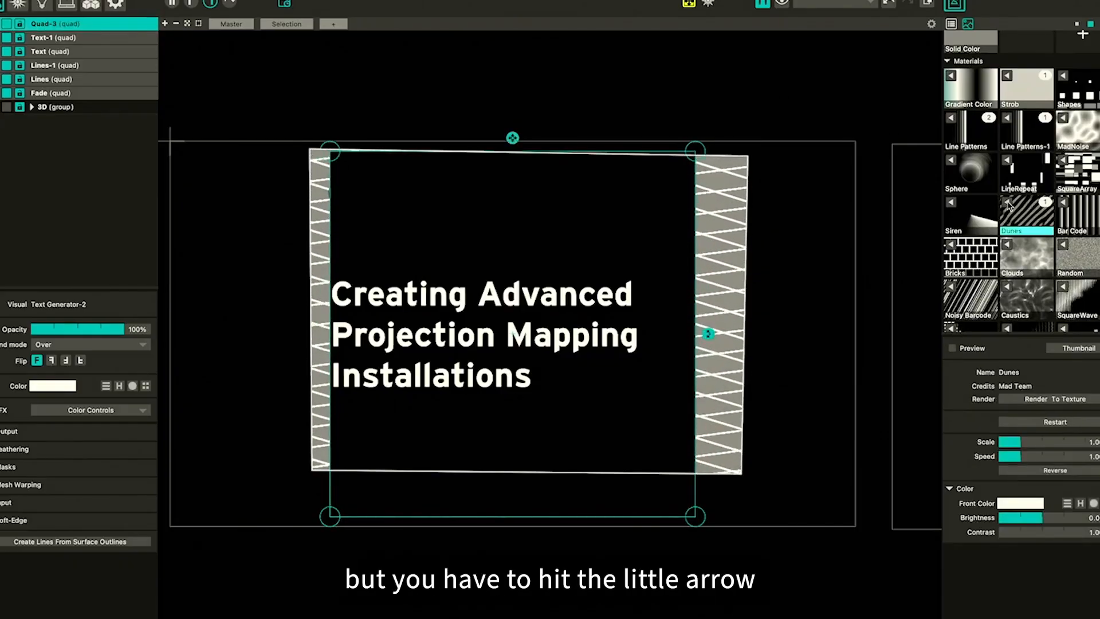
{"action": "left_click", "coordinate": [1008, 204]}
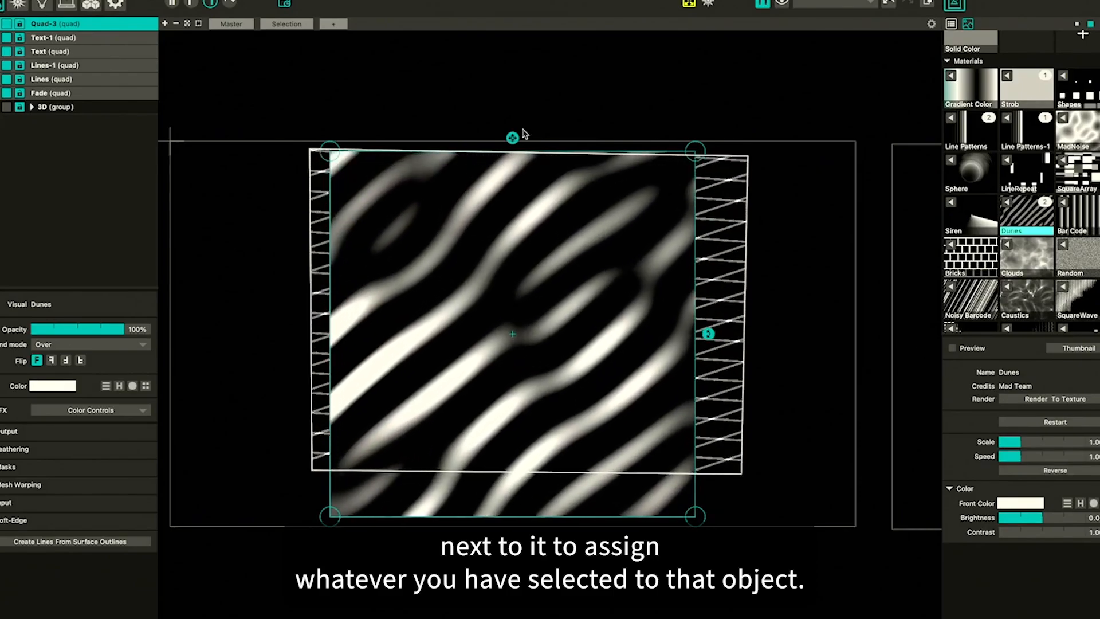
Shrink the new quad and move it near the upper-right corner of the paper
{"action": "left_click_drag", "start_coordinate": [513, 138], "coordinate": [513, 143]}
{"action": "left_click_drag", "start_coordinate": [513, 244], "coordinate": [563, 287]}
{"action": "left_click_drag", "start_coordinate": [625, 265], "coordinate": [695, 206]}
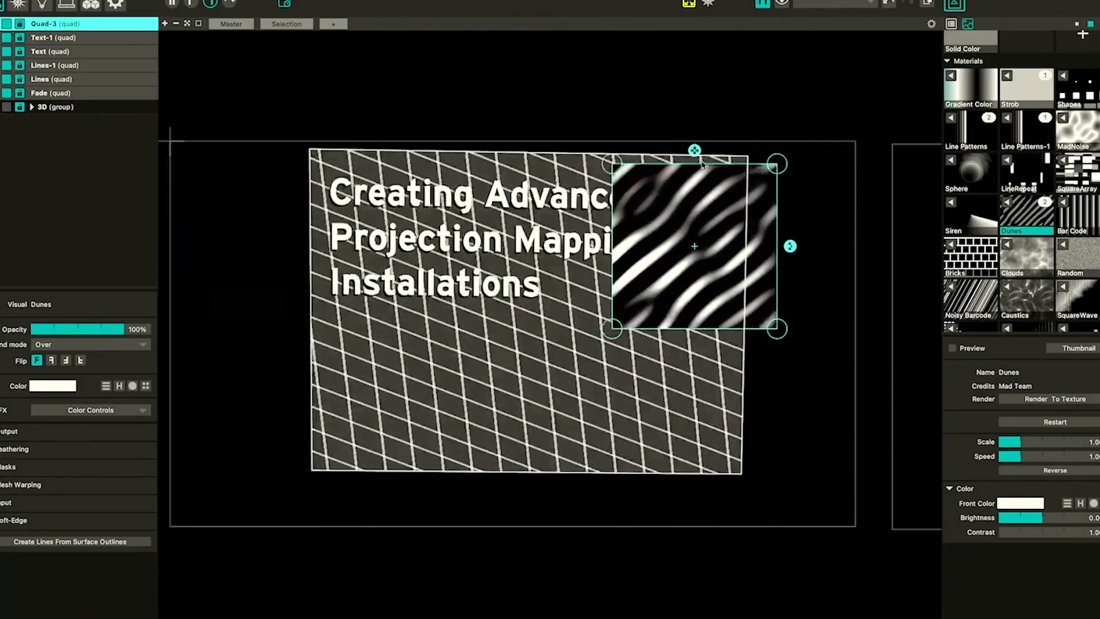
{"action": "left_click_drag", "start_coordinate": [704, 165], "coordinate": [700, 182]}
{"action": "left_click_drag", "start_coordinate": [695, 258], "coordinate": [695, 233]}
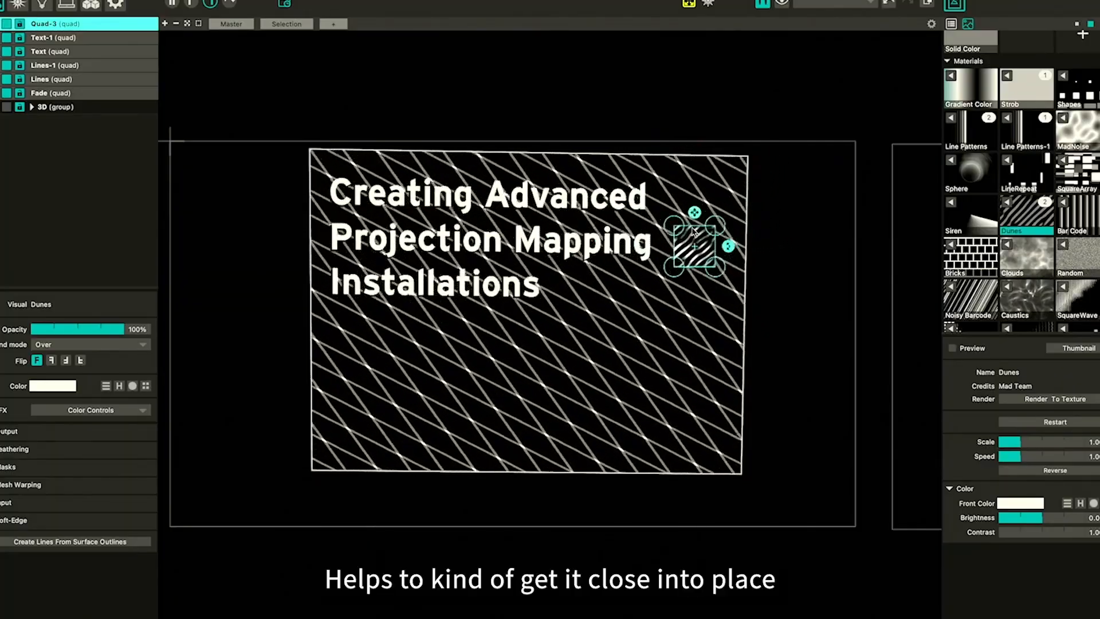
Drag the quad's corners to fit the folded paper flap above the paper's upper-right corner
{"action": "scroll", "coordinate": [754, 195], "scroll_direction": "up", "scroll_amount": 5}
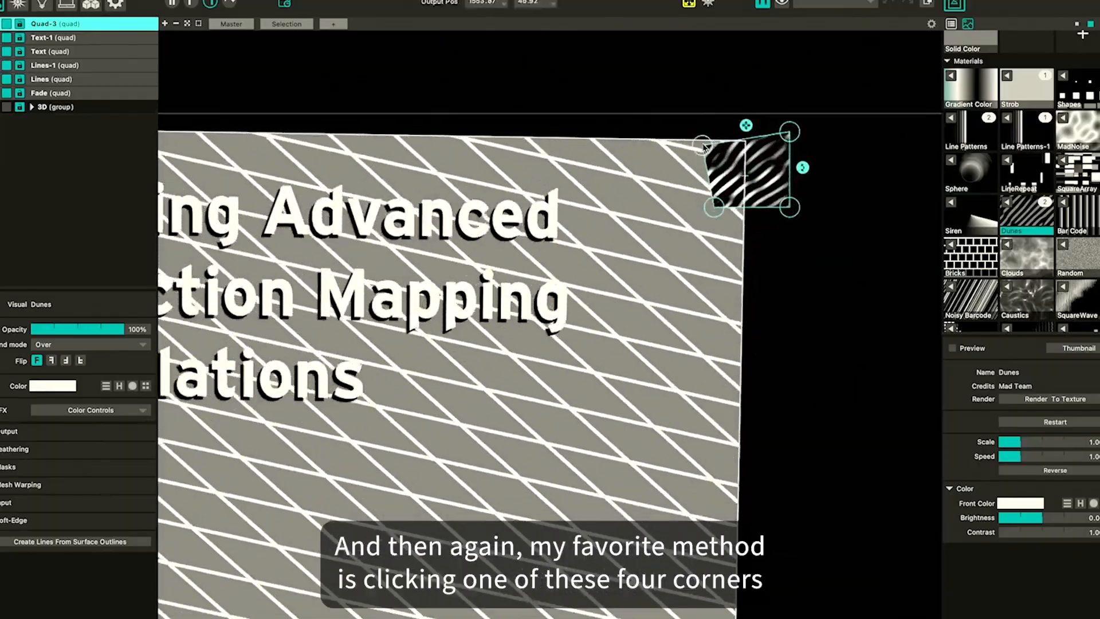
{"action": "left_click_drag", "start_coordinate": [717, 133], "coordinate": [709, 251]}
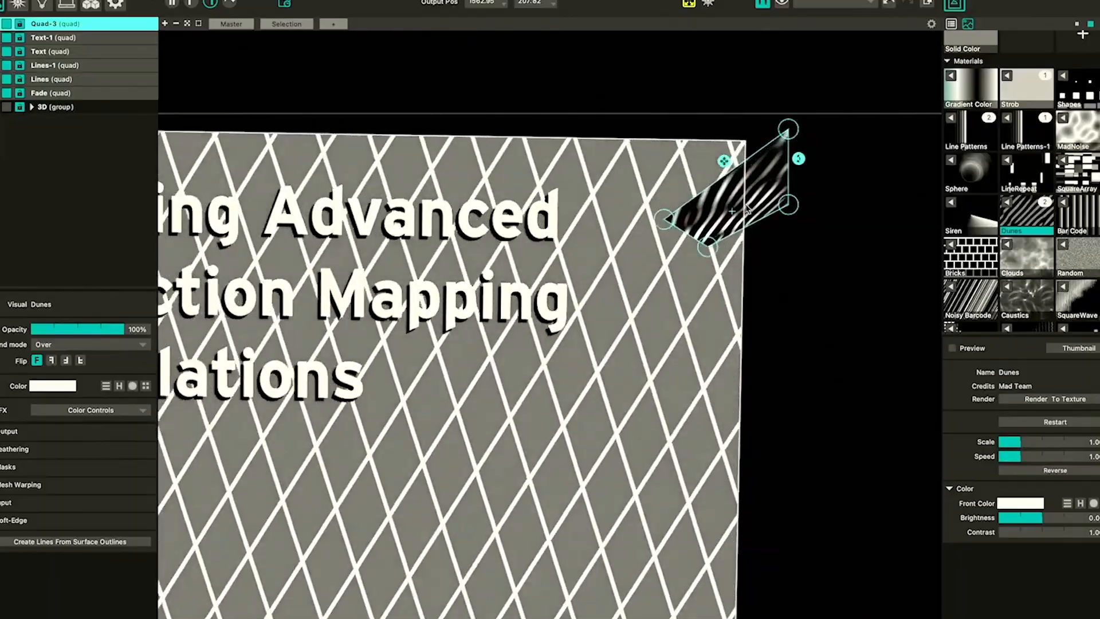
{"action": "left_click_drag", "start_coordinate": [746, 210], "coordinate": [750, 205]}
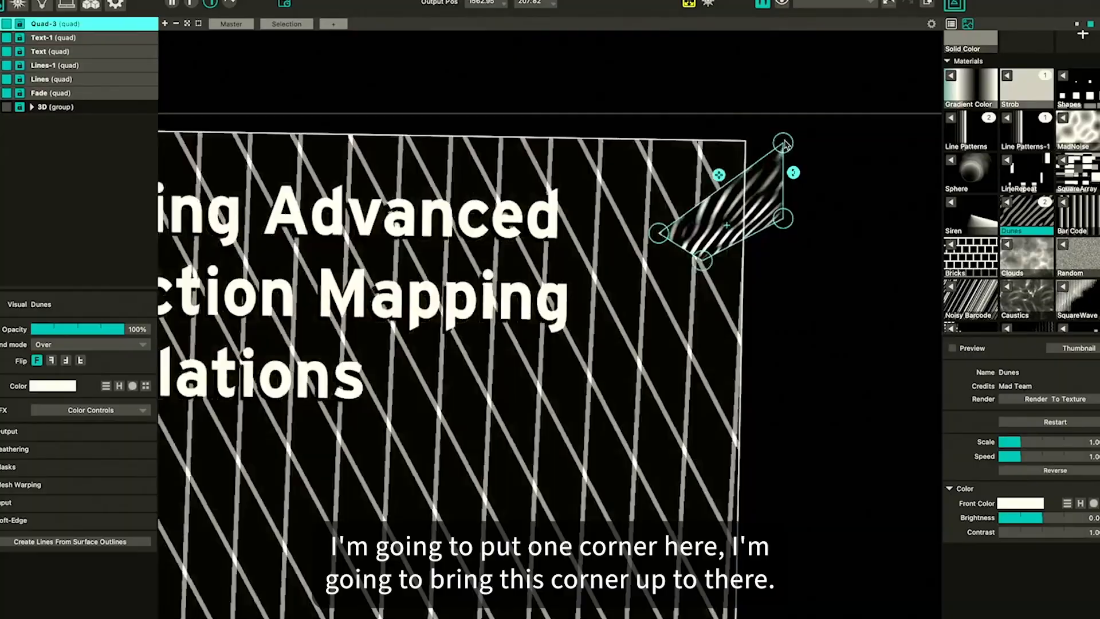
{"action": "left_click_drag", "start_coordinate": [784, 143], "coordinate": [746, 139]}
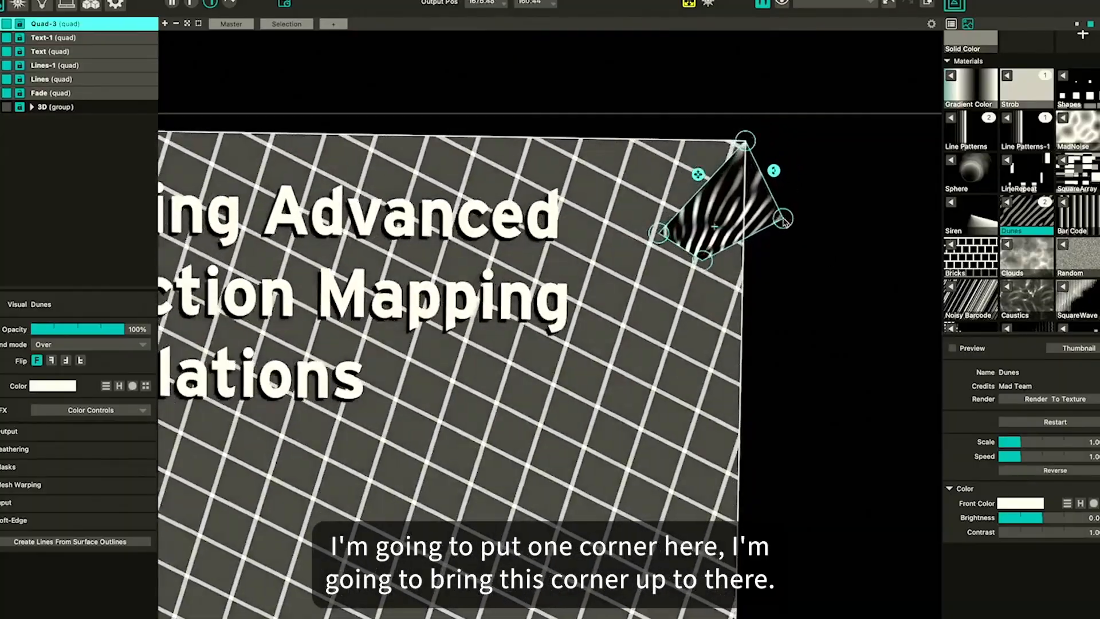
{"action": "left_click_drag", "start_coordinate": [785, 222], "coordinate": [800, 115]}
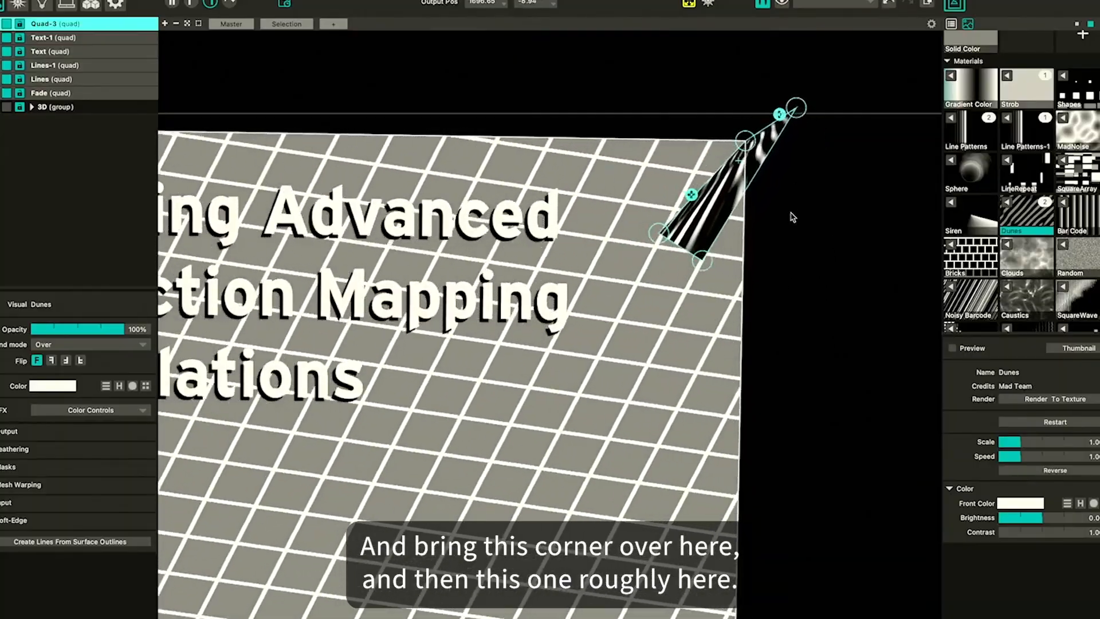
{"action": "left_click_drag", "start_coordinate": [700, 263], "coordinate": [852, 147]}
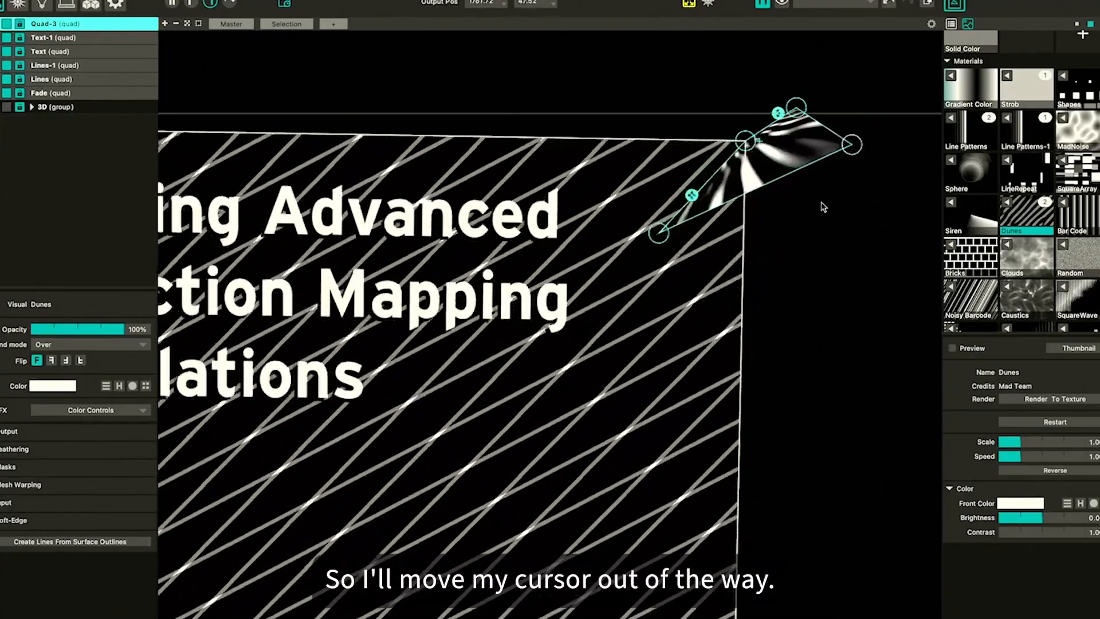
Nudge the selected quad corner three steps left and three steps down
{"action": "key", "text": "Left"}
{"action": "key", "text": "Left"}
{"action": "key", "text": "Left"}
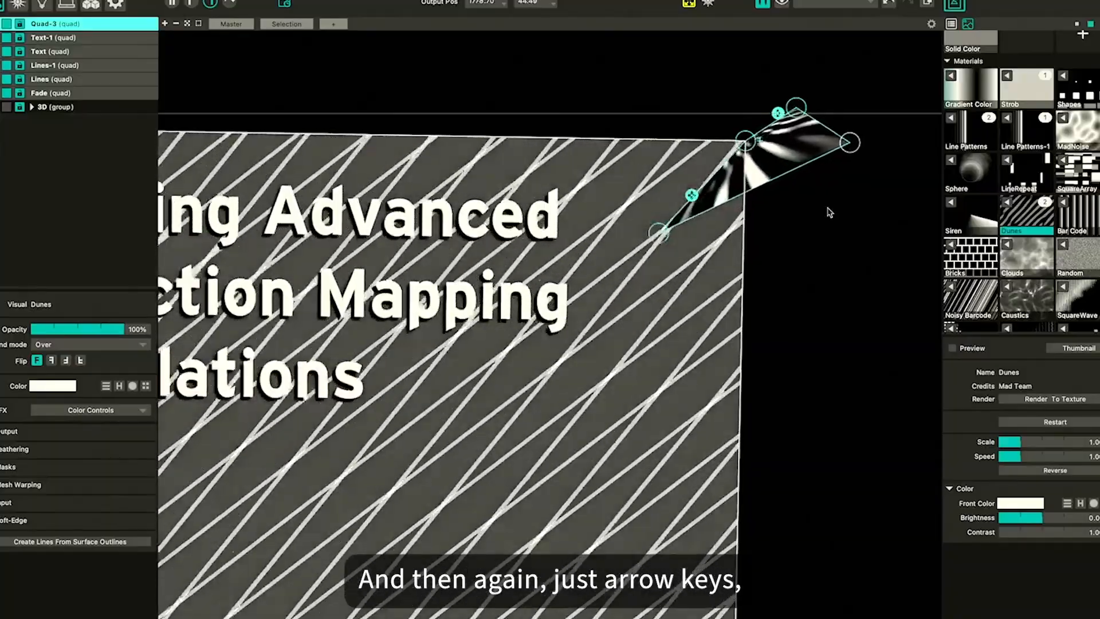
{"action": "key", "text": "Down"}
{"action": "key", "text": "Down"}
{"action": "key", "text": "Down"}
{"action": "key", "text": "Tab"}
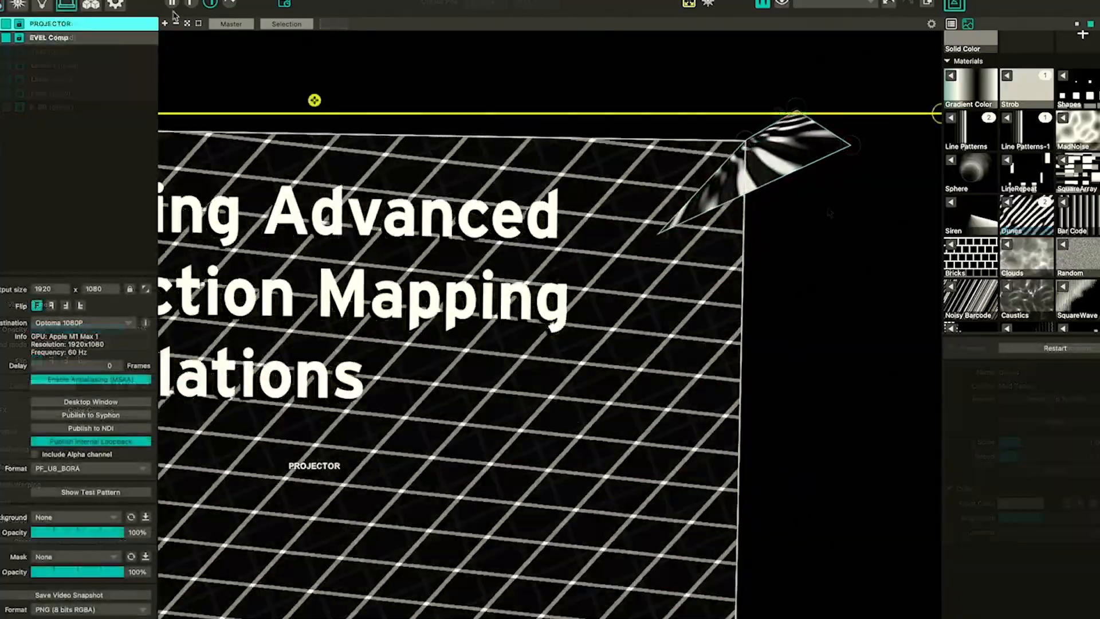
{"action": "left_click", "coordinate": [223, 1]}
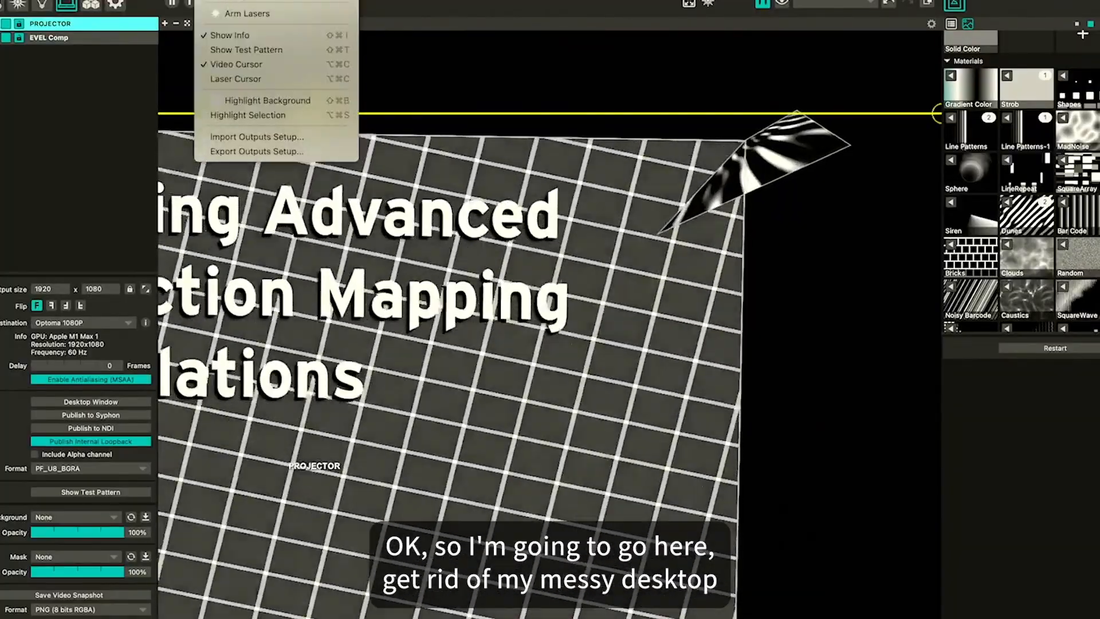
{"action": "left_click", "coordinate": [246, 0]}
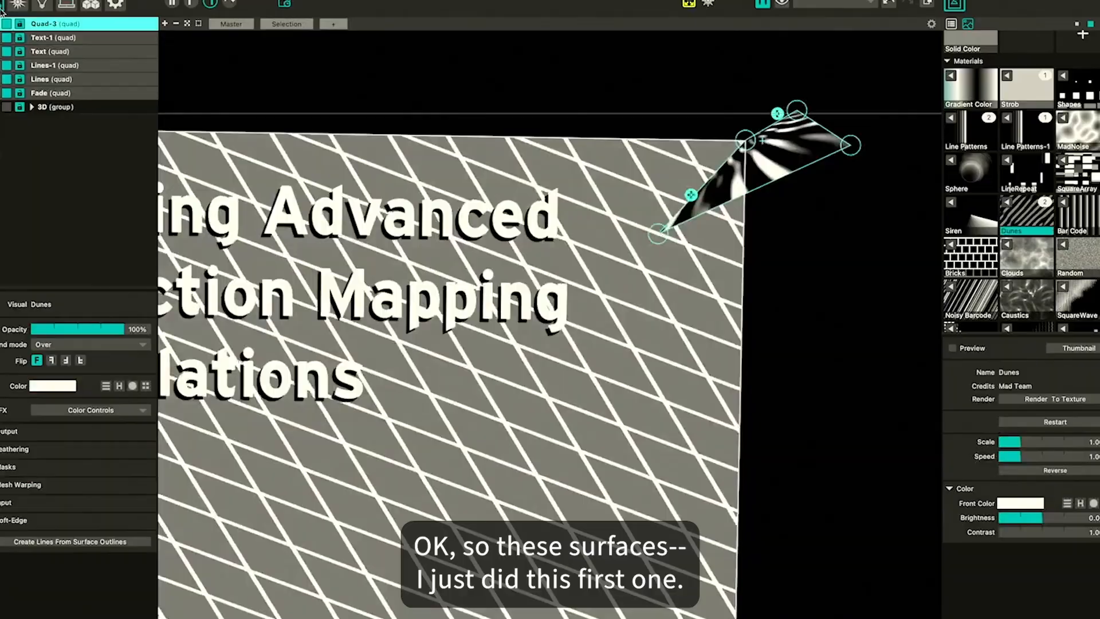
Add a triangle surface and assign the Bar Code material to it
{"action": "scroll", "coordinate": [697, 245], "scroll_direction": "up", "scroll_amount": 5}
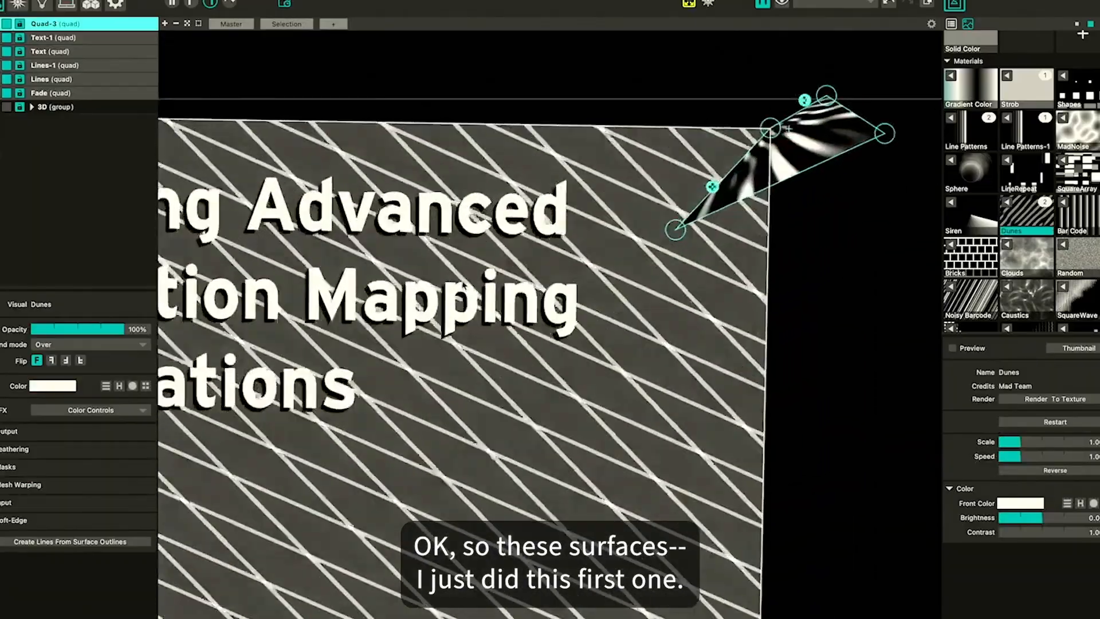
{"action": "scroll", "coordinate": [697, 245], "scroll_direction": "up", "scroll_amount": 1}
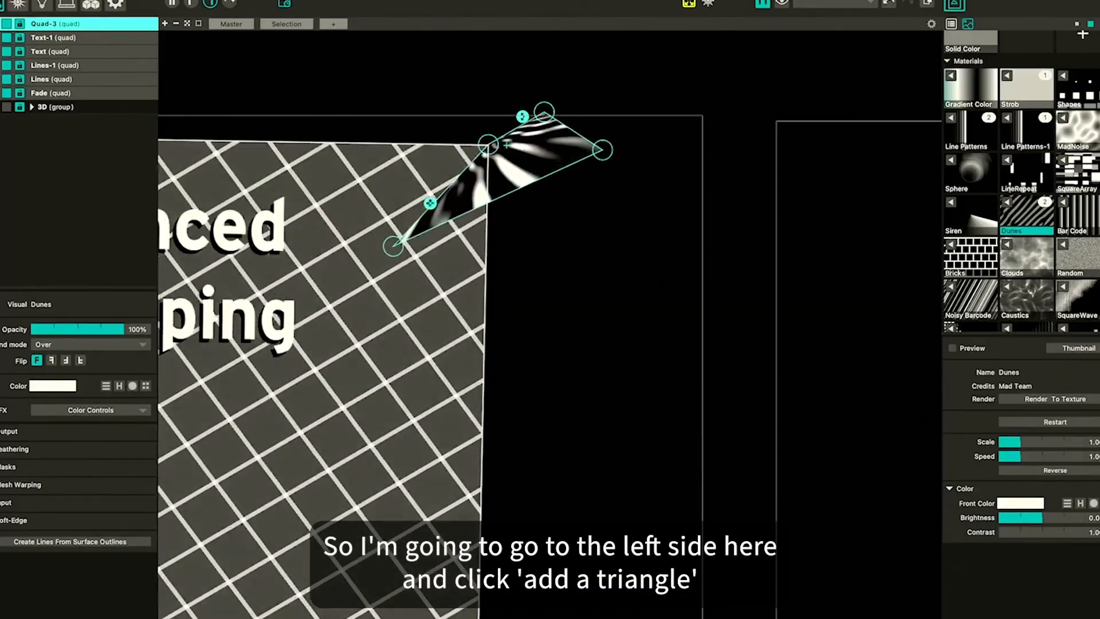
{"action": "left_click", "coordinate": [0, 51]}
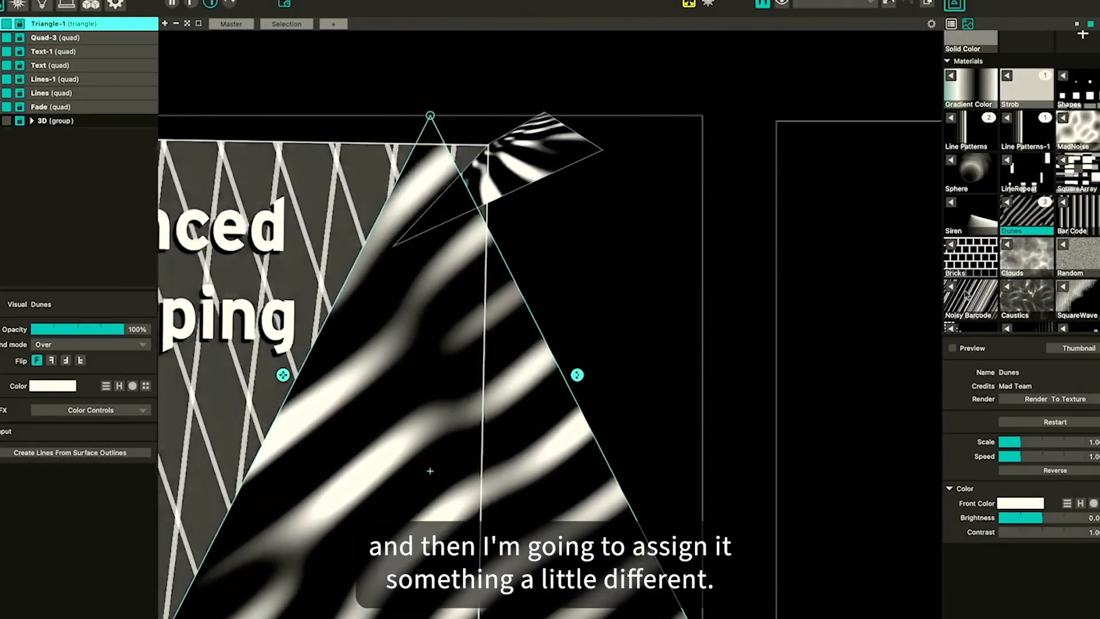
{"action": "left_click", "coordinate": [1065, 204]}
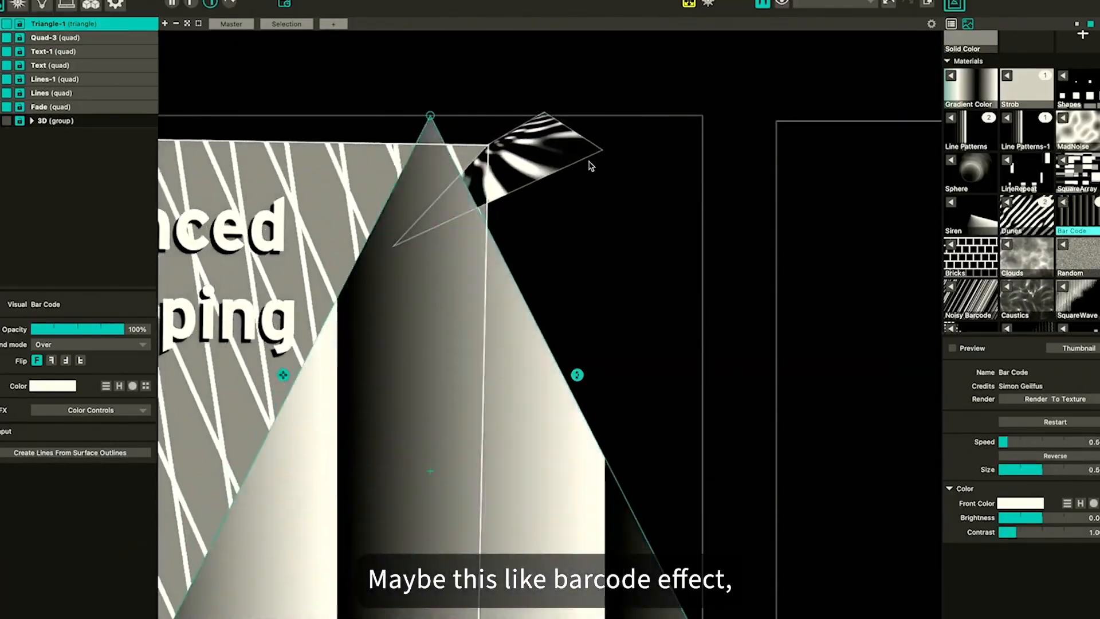
Shrink the triangle and drag its corners onto the paper flap beside the quad
{"action": "left_click_drag", "start_coordinate": [283, 376], "coordinate": [362, 544]}
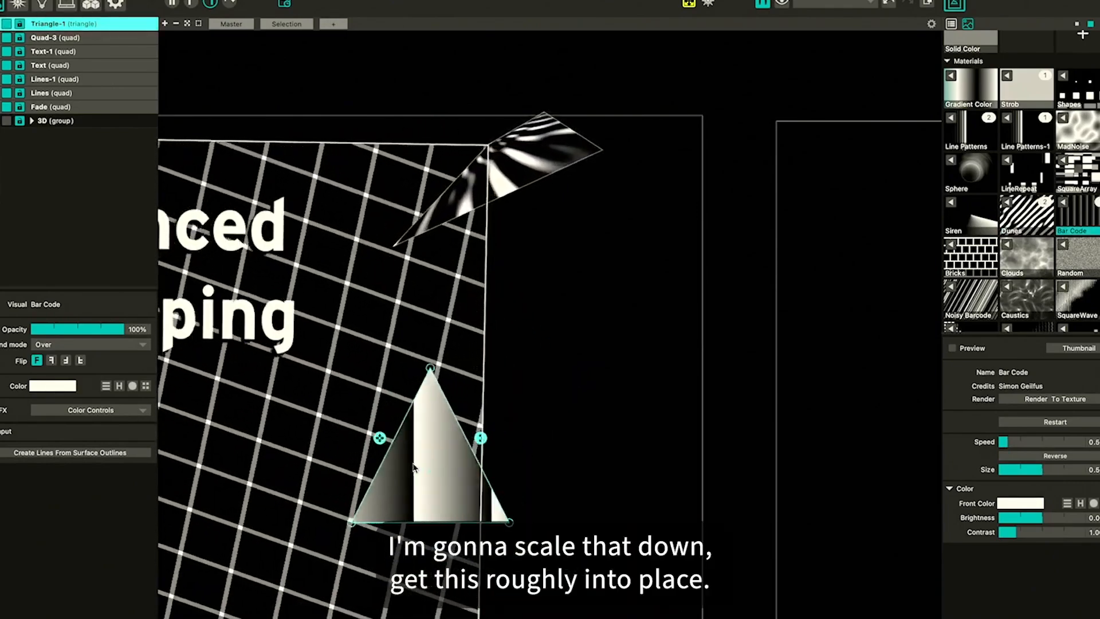
{"action": "left_click_drag", "start_coordinate": [414, 467], "coordinate": [586, 246]}
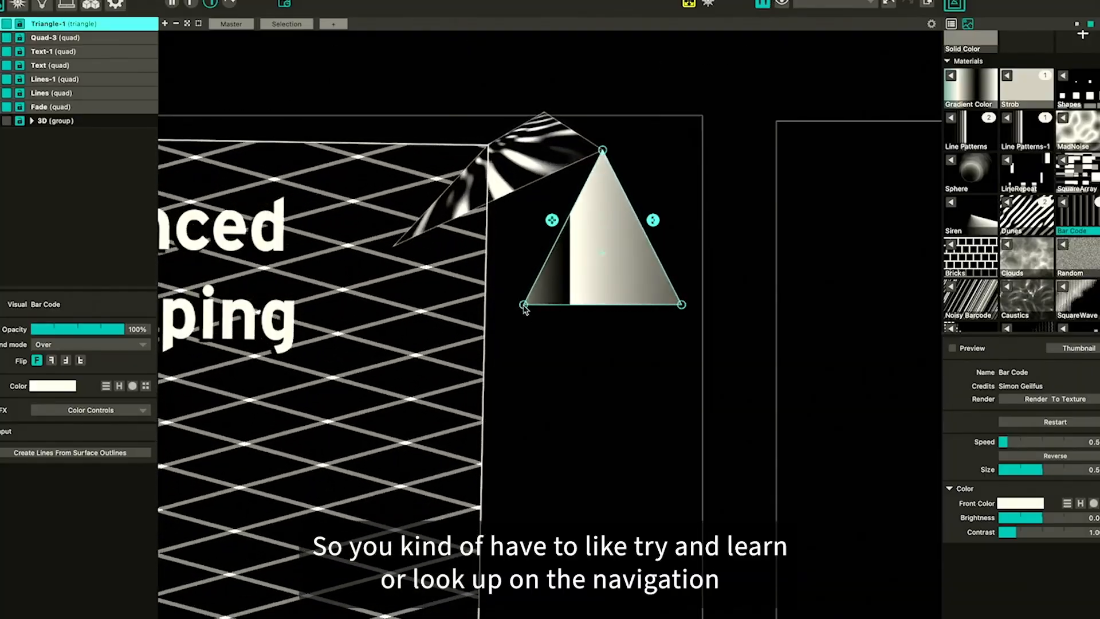
{"action": "left_click_drag", "start_coordinate": [525, 306], "coordinate": [395, 247]}
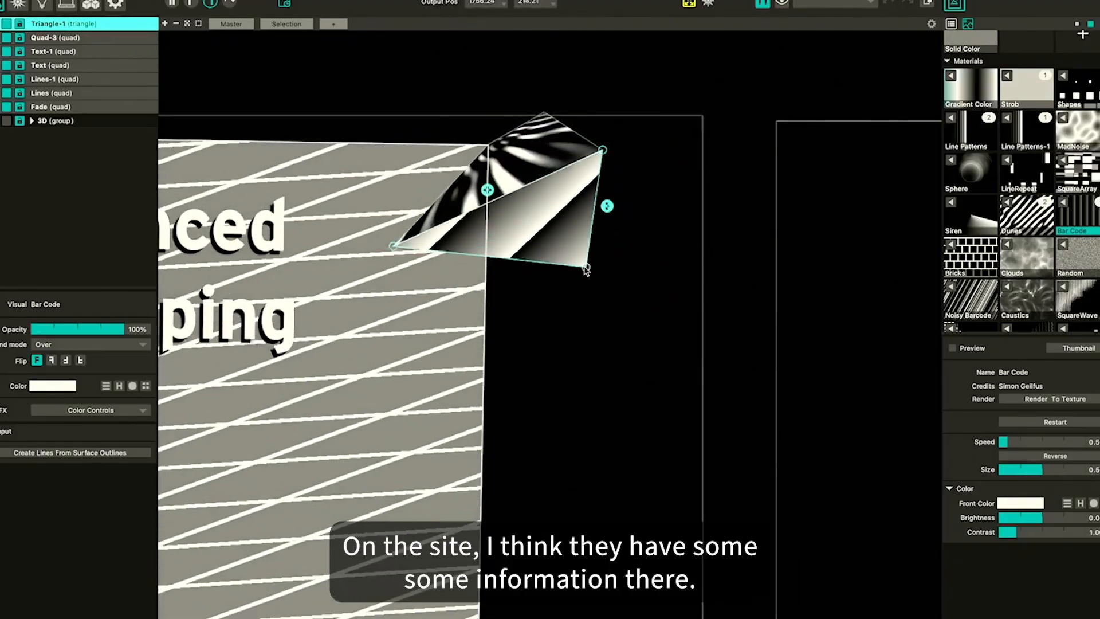
{"action": "left_click_drag", "start_coordinate": [570, 269], "coordinate": [532, 269]}
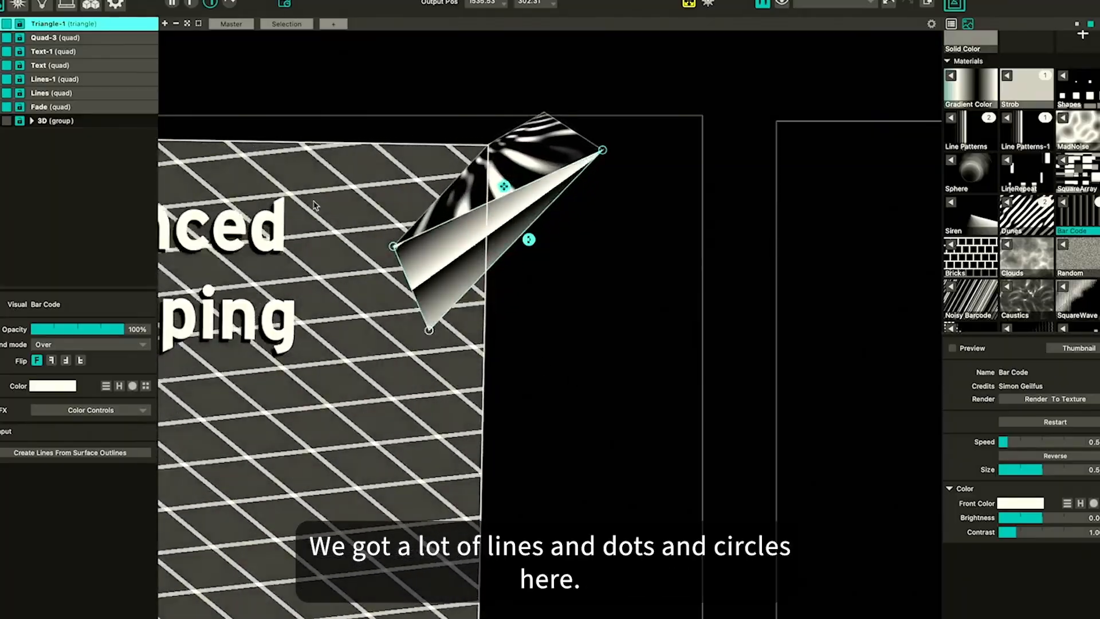
Turn off Show Info for the output
{"action": "left_click", "coordinate": [217, 0]}
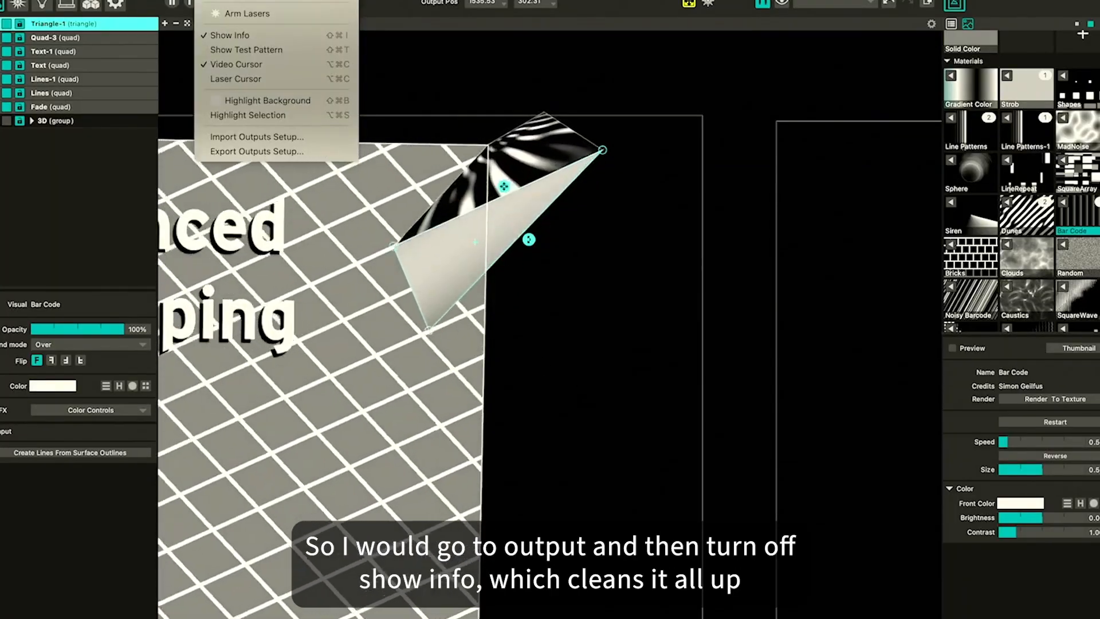
{"action": "left_click", "coordinate": [238, 36]}
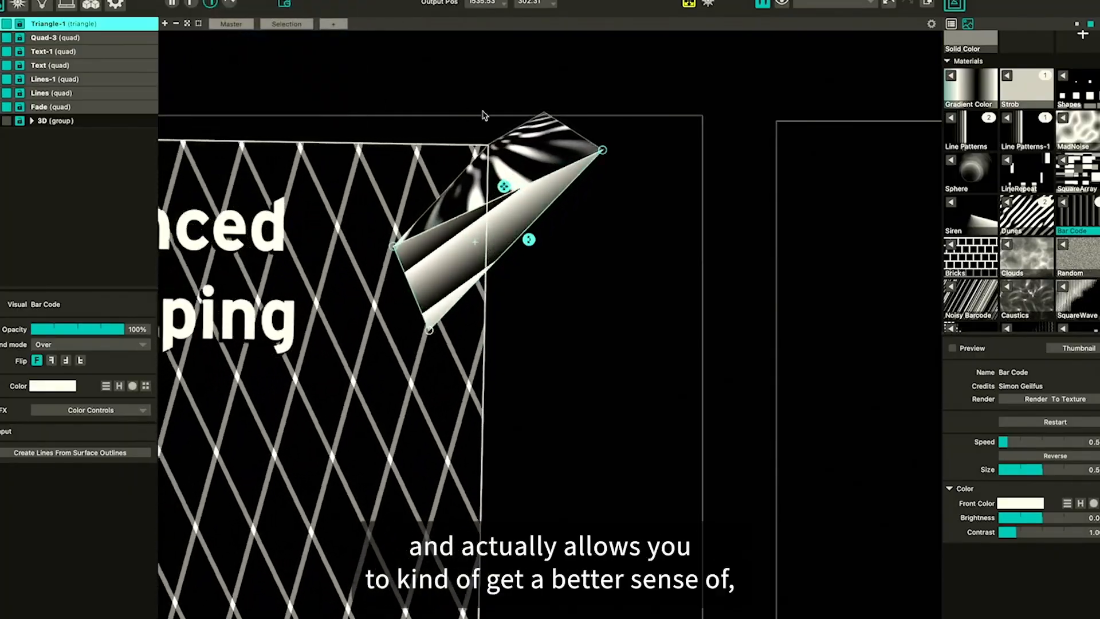
Fine-tune the first triangle's corners so it no longer overlaps the quad, then deselect it
{"action": "left_click", "coordinate": [393, 247]}
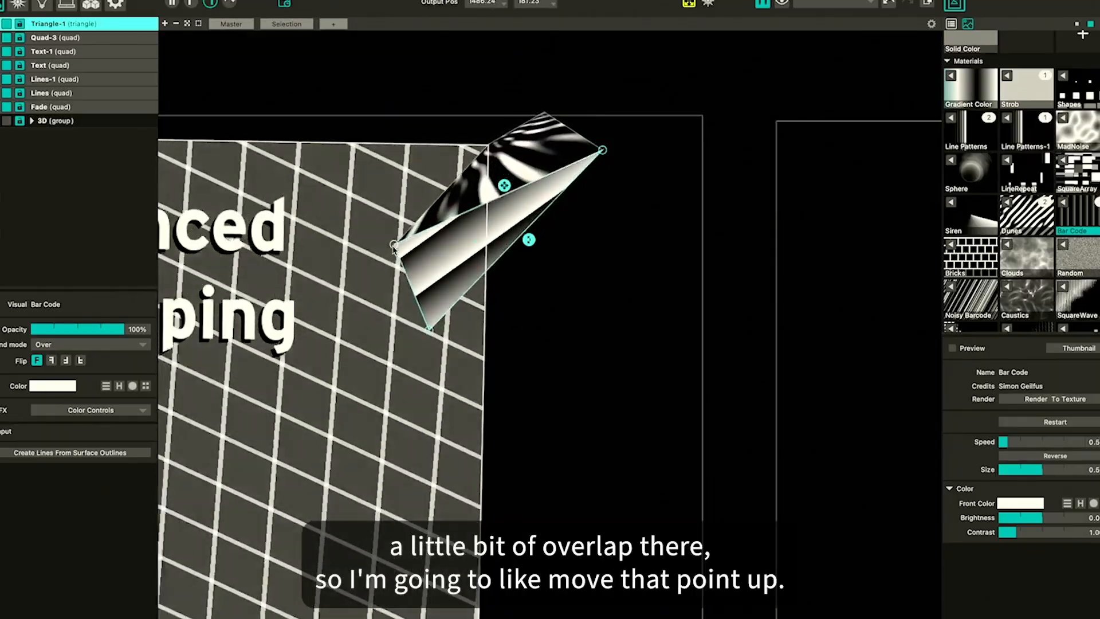
{"action": "left_click", "coordinate": [602, 151]}
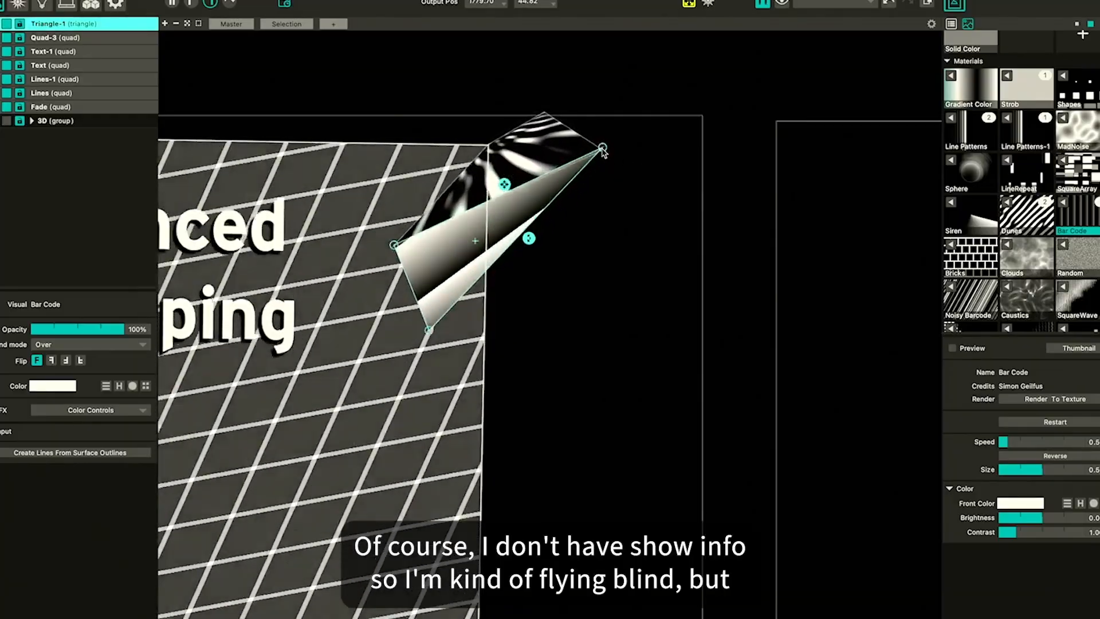
{"action": "left_click_drag", "start_coordinate": [602, 149], "coordinate": [604, 149]}
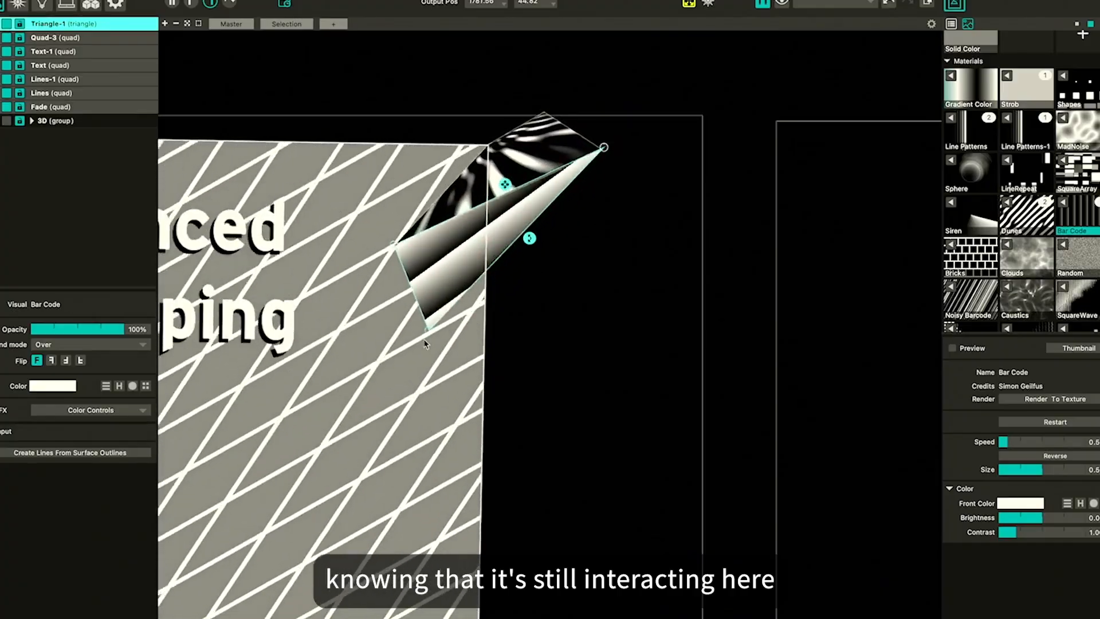
{"action": "left_click_drag", "start_coordinate": [427, 331], "coordinate": [430, 331]}
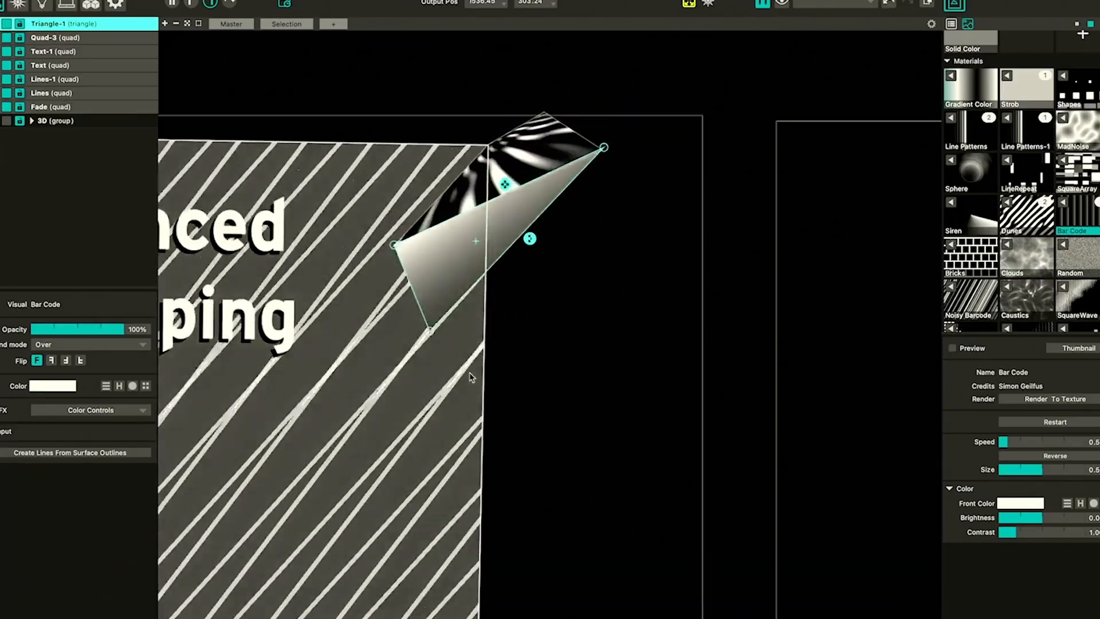
{"action": "left_click_drag", "start_coordinate": [429, 330], "coordinate": [431, 332]}
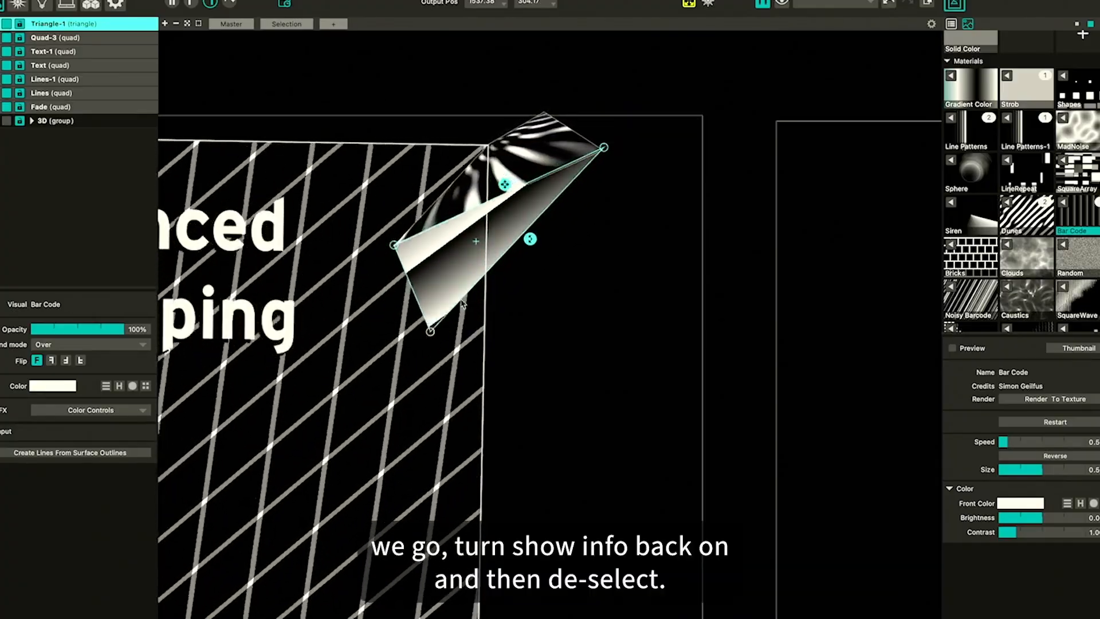
{"action": "left_click", "coordinate": [636, 310]}
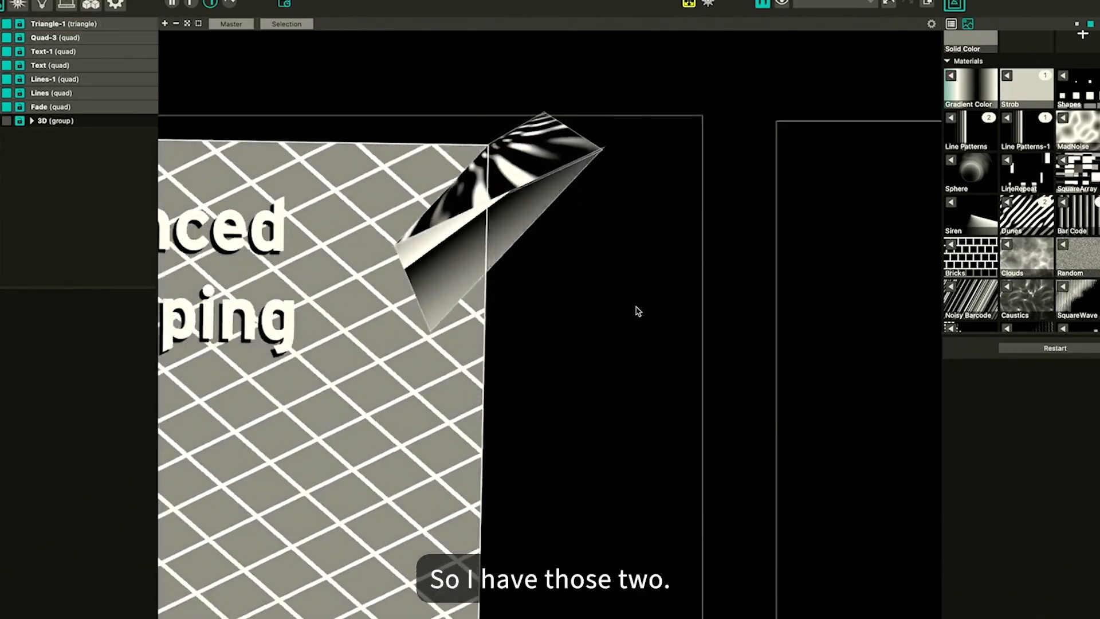
Copy and paste the first triangle and move the copy onto the adjacent paper facet, reshaping one corner
{"action": "left_click", "coordinate": [469, 242]}
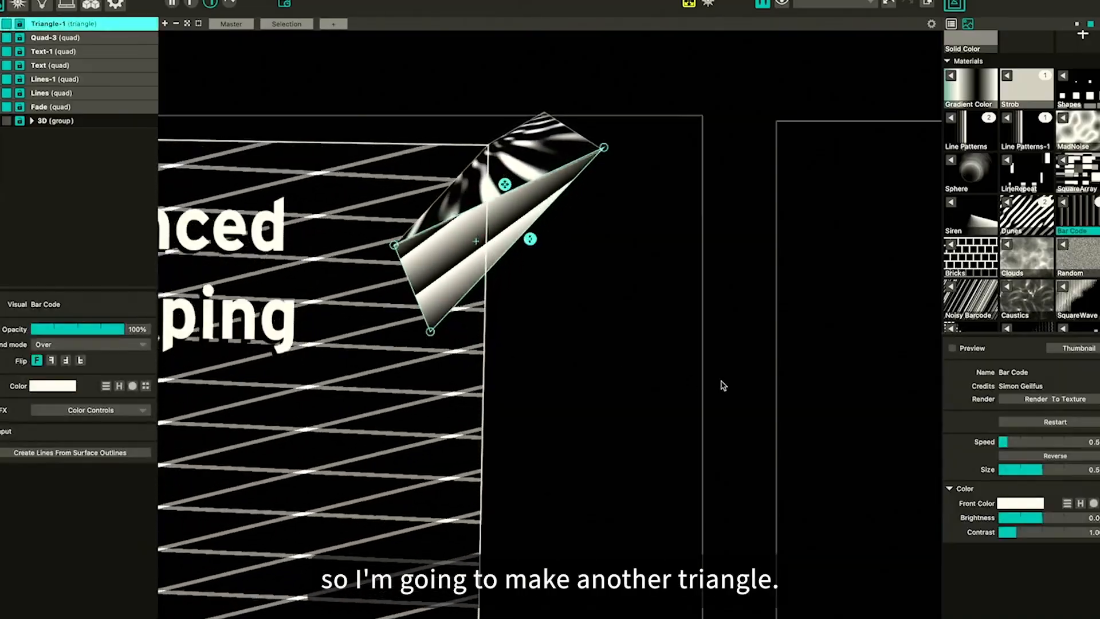
{"action": "key", "text": "ctrl+c"}
{"action": "key", "text": "ctrl+v"}
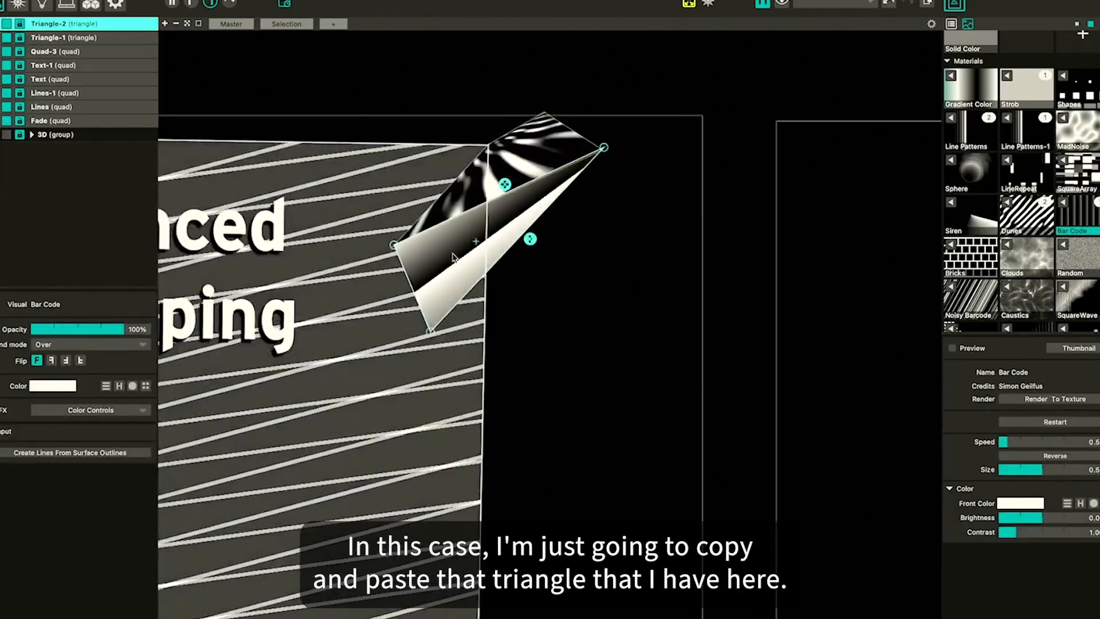
{"action": "left_click_drag", "start_coordinate": [453, 256], "coordinate": [488, 340]}
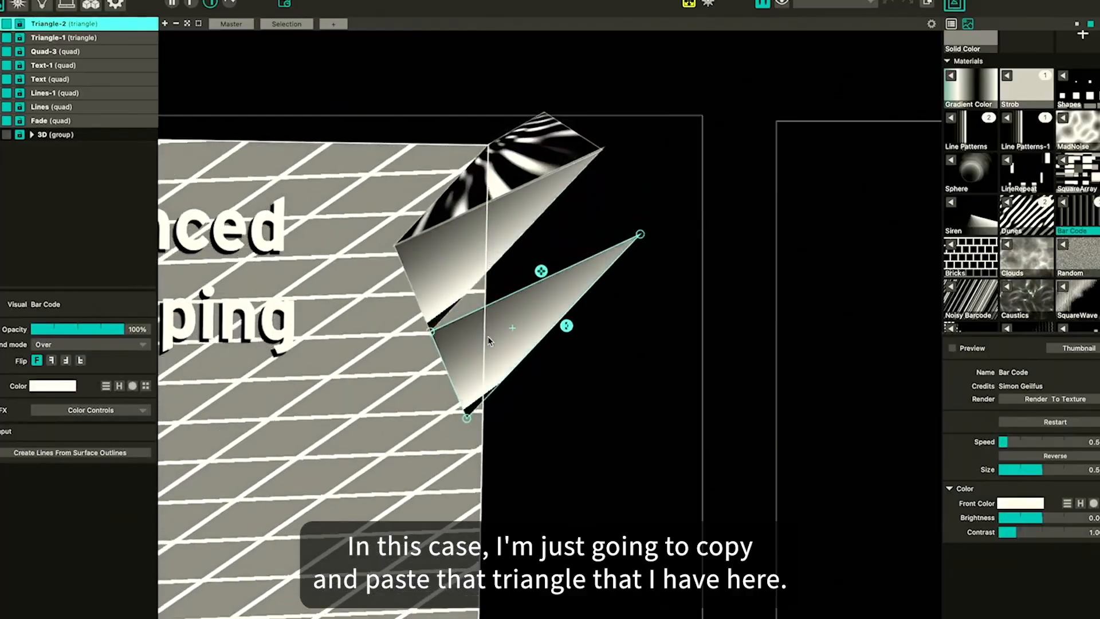
{"action": "left_click_drag", "start_coordinate": [467, 418], "coordinate": [585, 252]}
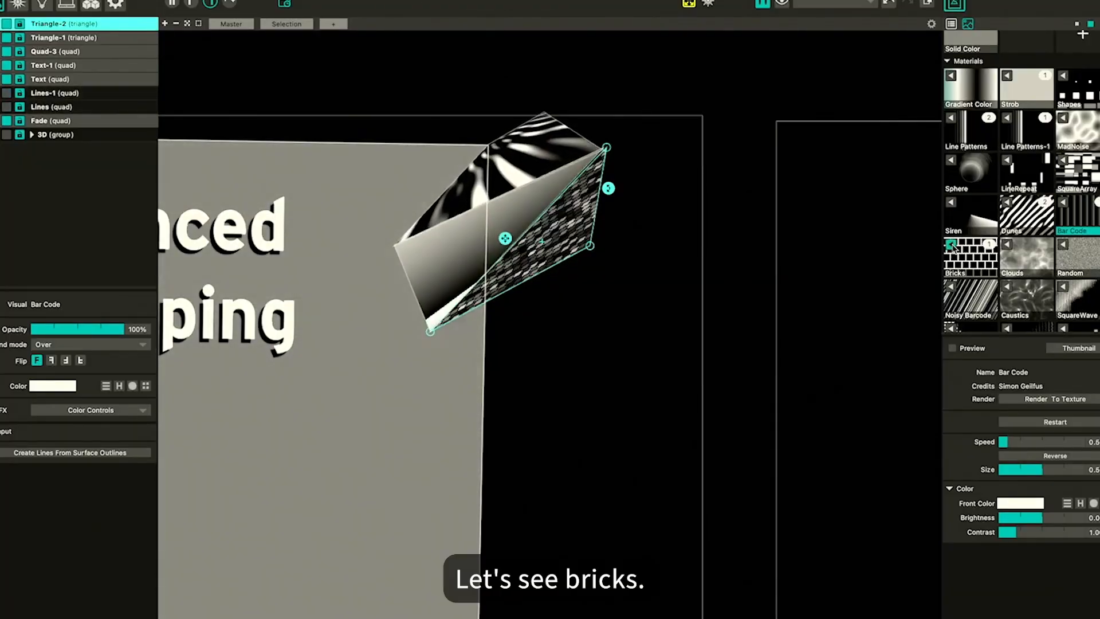
Give the second triangle the CubicCircles material after trying Bricks, and hide the Fade background layer
{"action": "left_click", "coordinate": [953, 246]}
{"action": "scroll", "coordinate": [1006, 301], "scroll_direction": "down", "scroll_amount": 2}
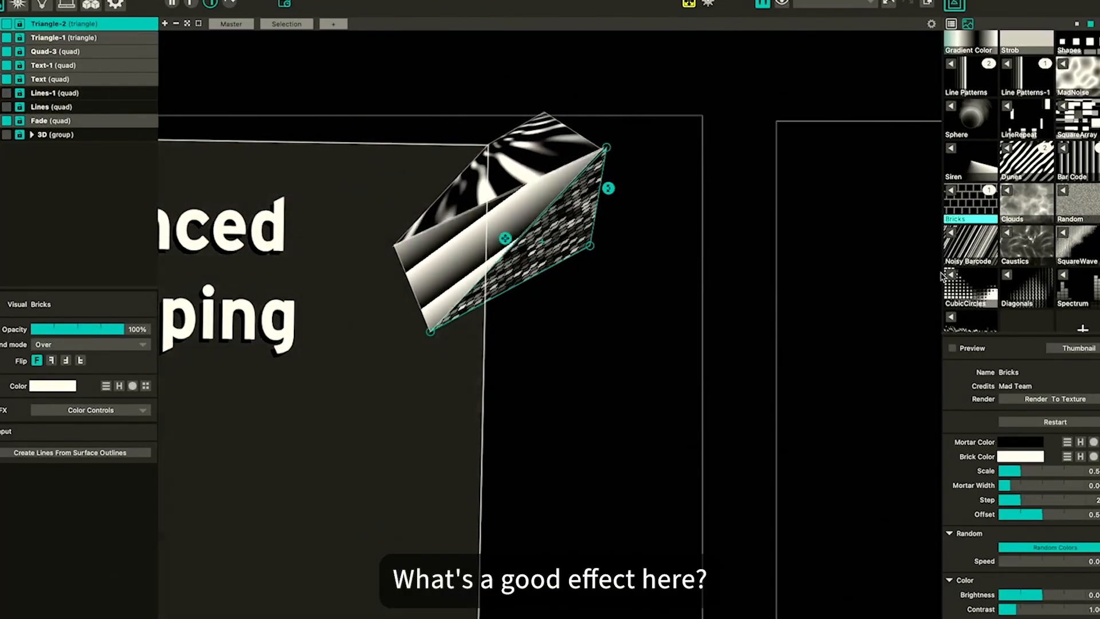
{"action": "left_click", "coordinate": [953, 279]}
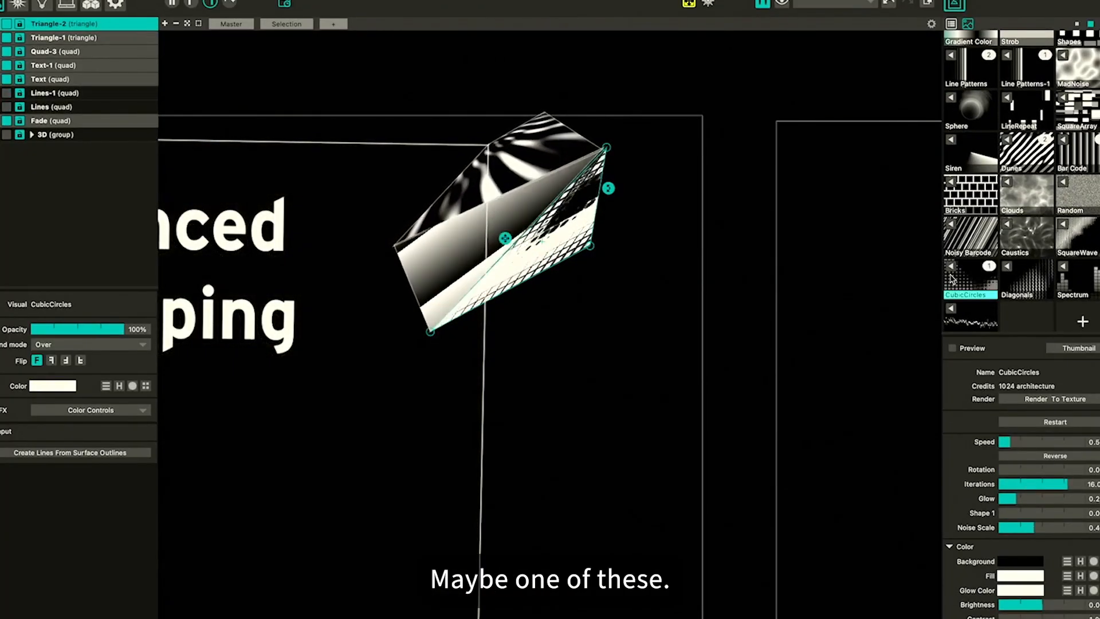
{"action": "scroll", "coordinate": [1048, 210], "scroll_direction": "up", "scroll_amount": 2}
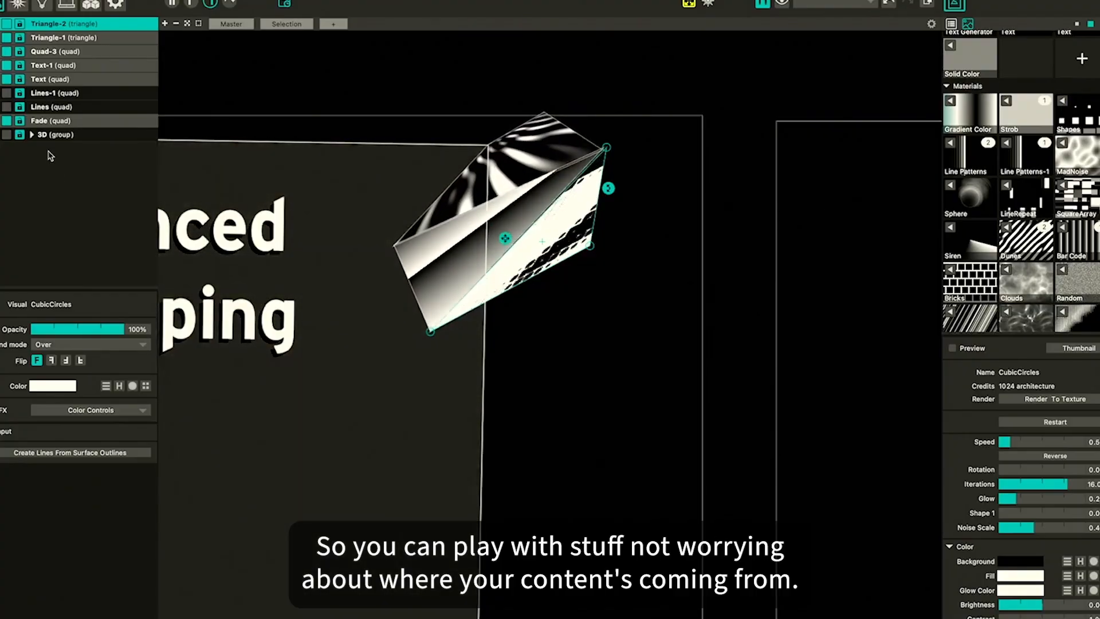
{"action": "left_click", "coordinate": [696, 187]}
{"action": "left_click", "coordinate": [568, 239]}
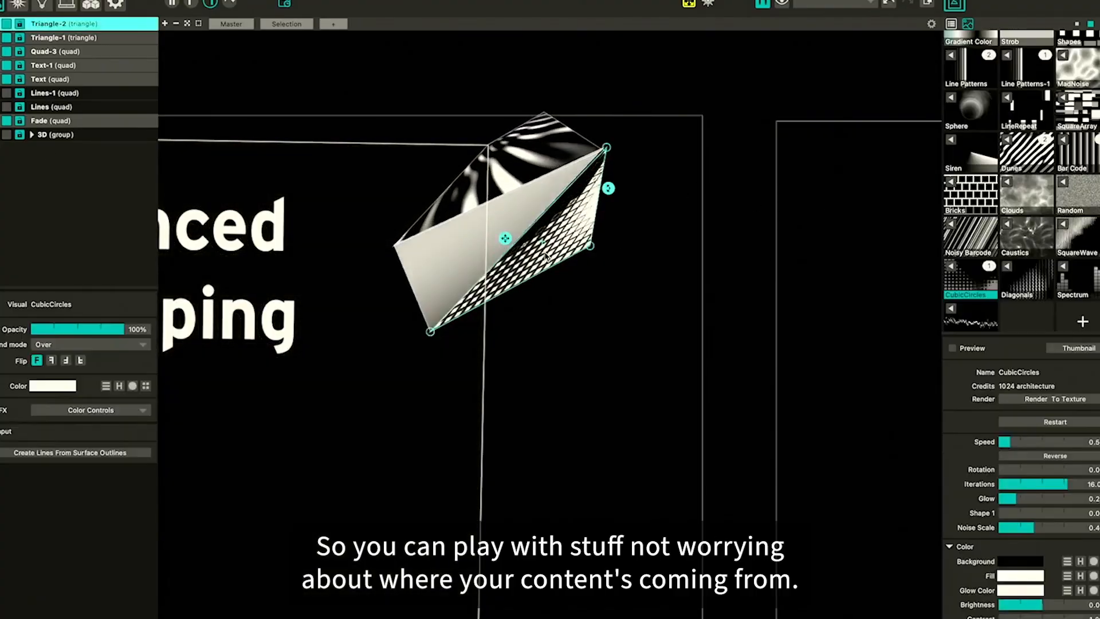
{"action": "left_click", "coordinate": [621, 346]}
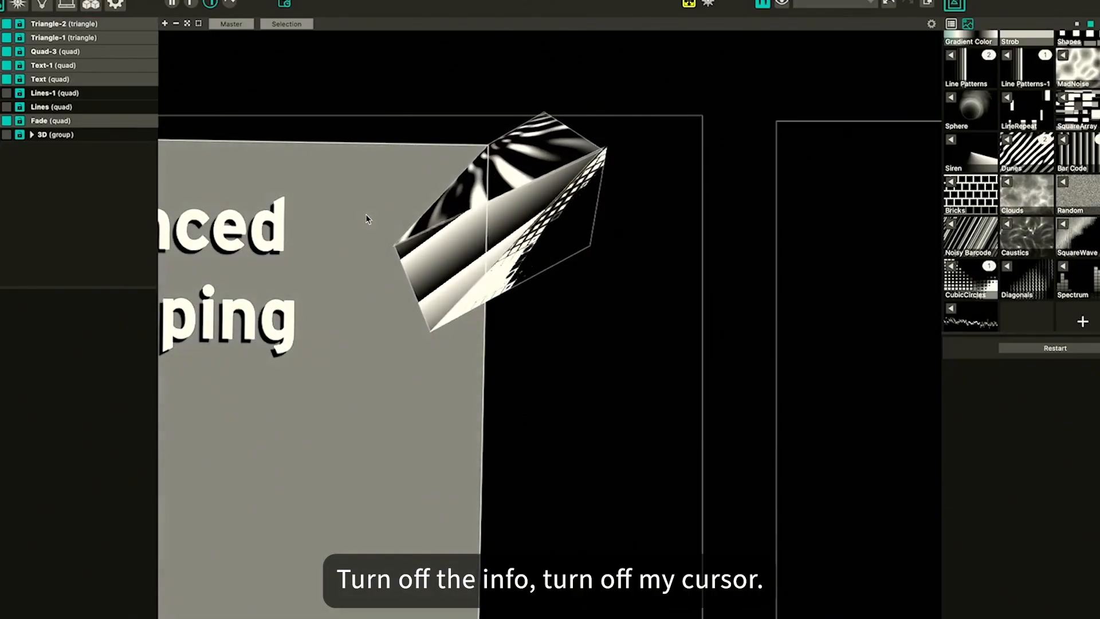
{"action": "left_click", "coordinate": [7, 121]}
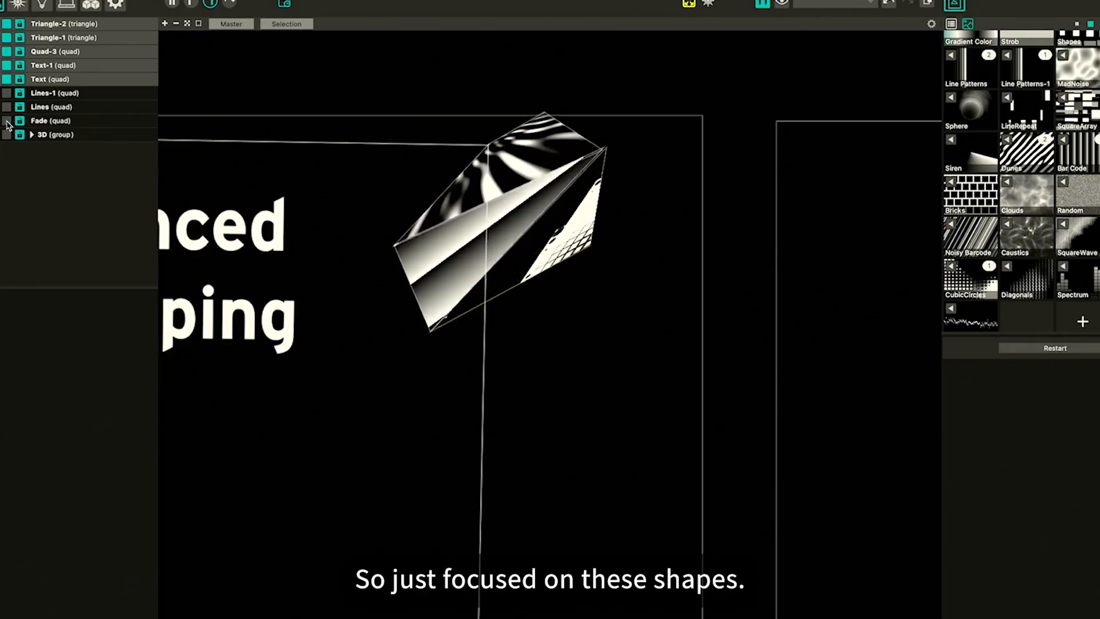
Duplicate the first triangle and reshape the copy onto the lower flap, nudging one corner right and up
{"action": "left_click", "coordinate": [463, 267]}
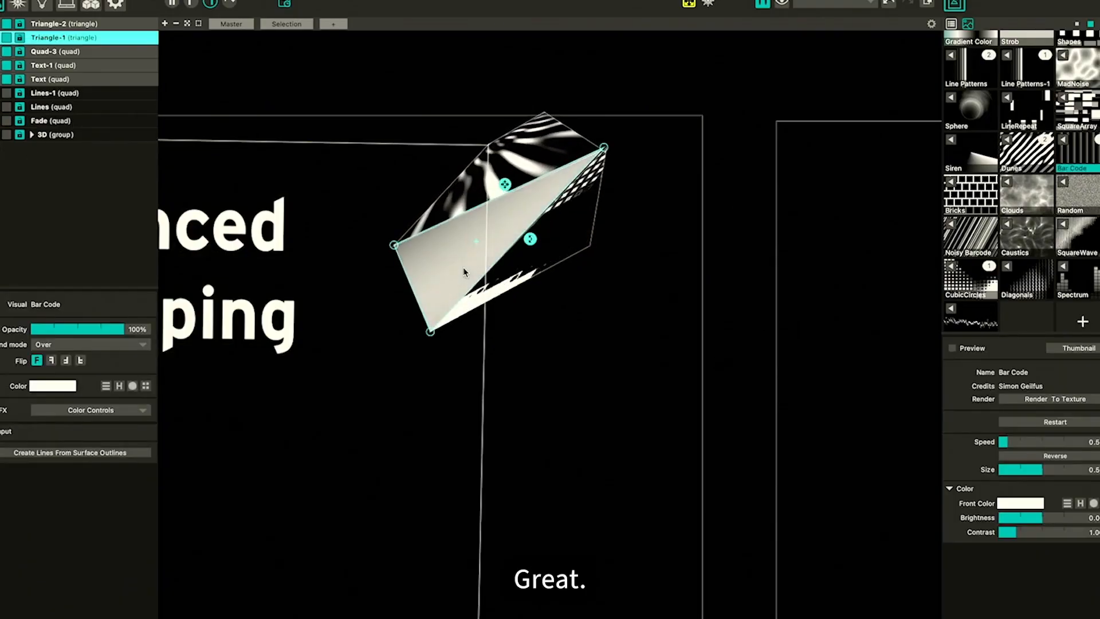
{"action": "key", "text": "super+d"}
{"action": "left_click_drag", "start_coordinate": [448, 268], "coordinate": [457, 357]}
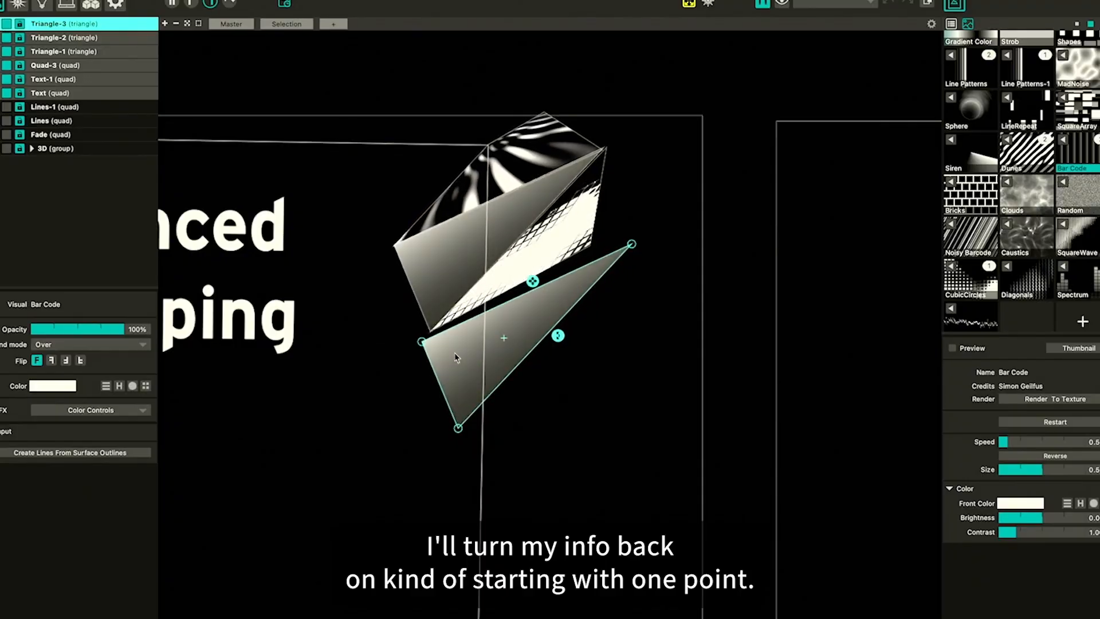
{"action": "left_click", "coordinate": [458, 428]}
{"action": "left_click_drag", "start_coordinate": [459, 428], "coordinate": [400, 457]}
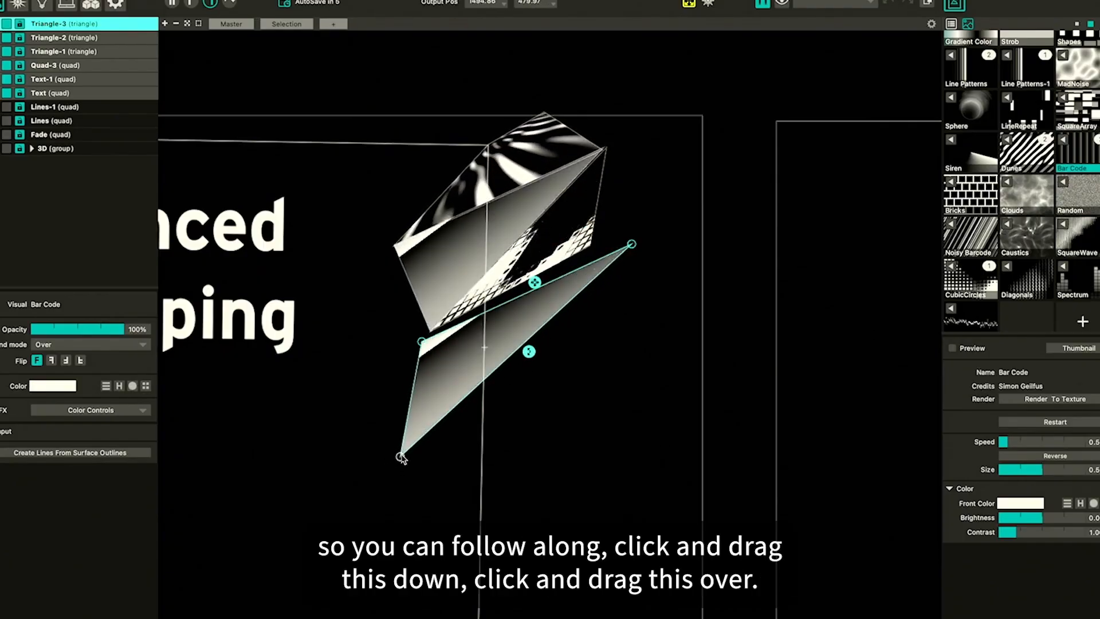
{"action": "left_click_drag", "start_coordinate": [631, 245], "coordinate": [470, 328]}
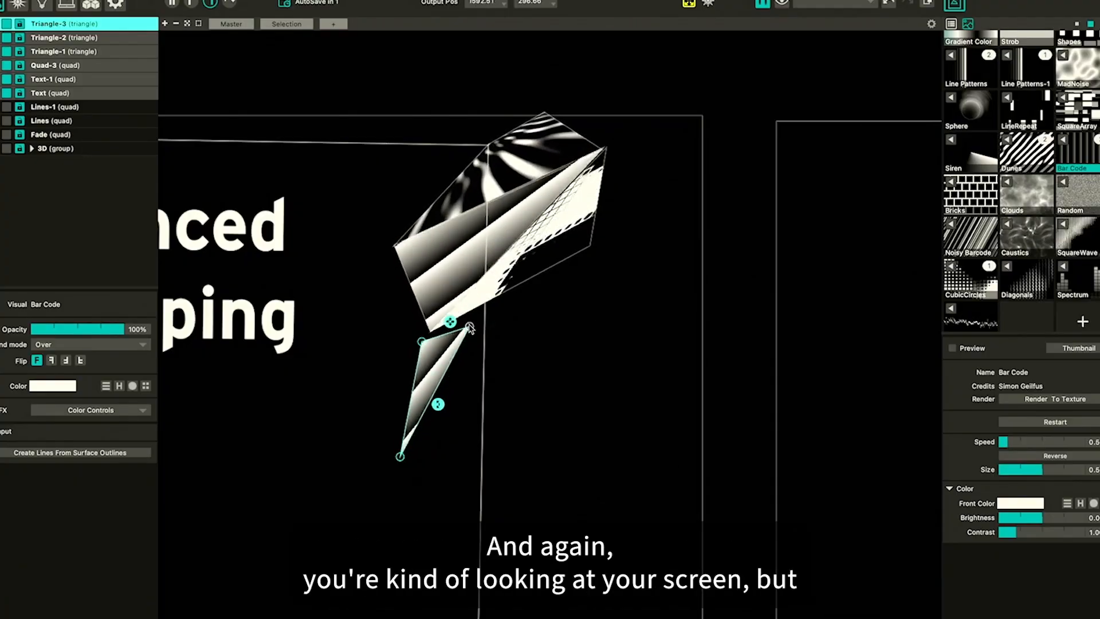
{"action": "key", "text": "Right"}
{"action": "key", "text": "Up"}
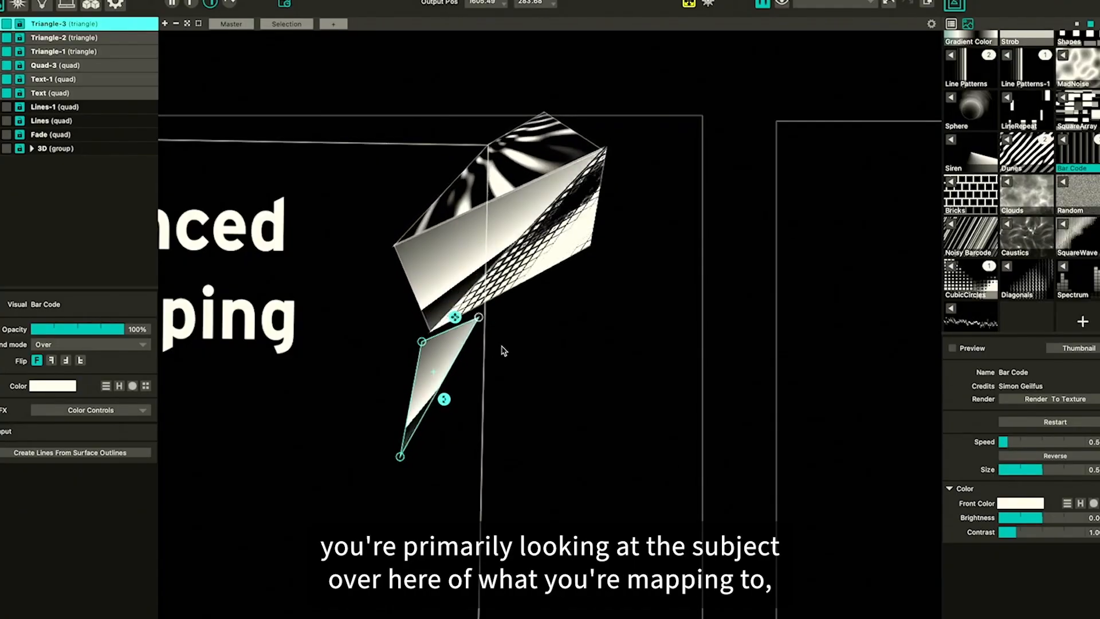
{"action": "left_click", "coordinate": [528, 383]}
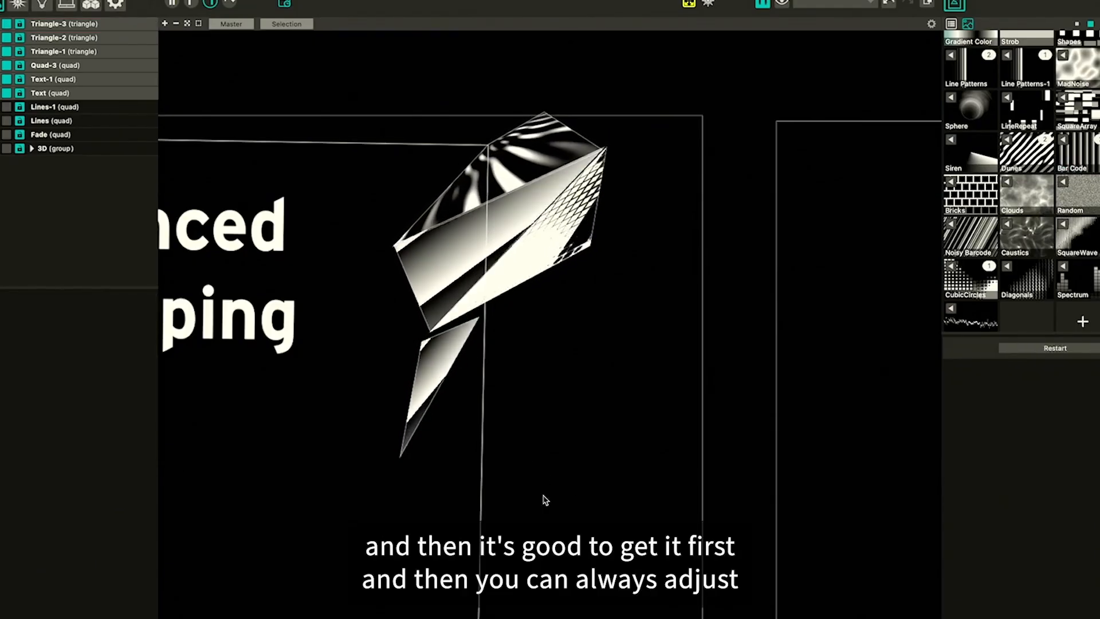
Assign the MadNoise material to the third triangle after trying Line Patterns
{"action": "left_click", "coordinate": [403, 462]}
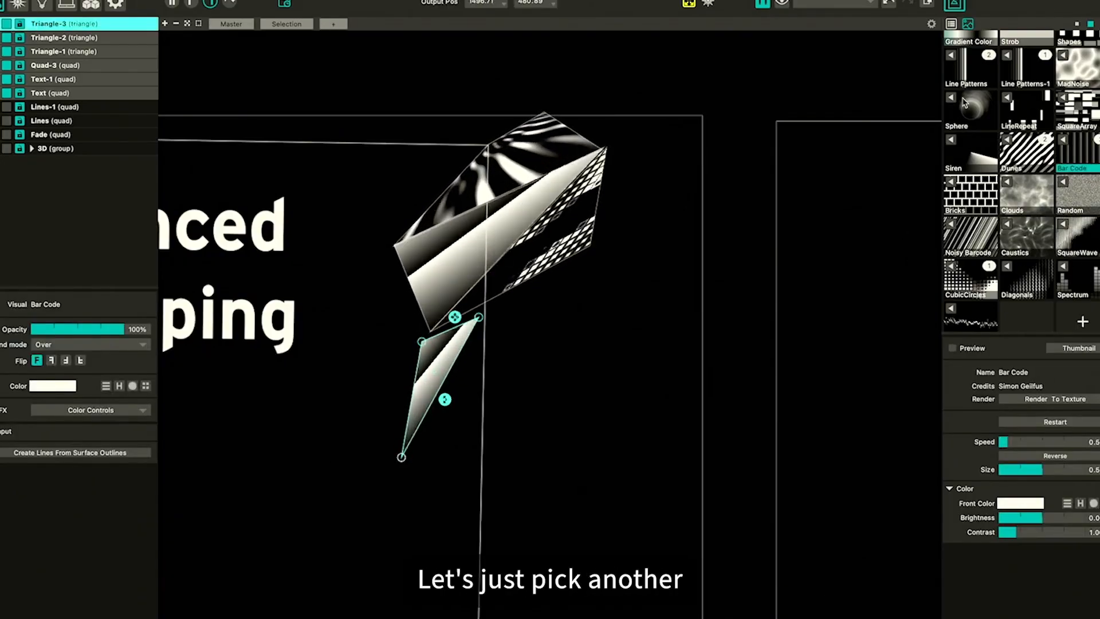
{"action": "left_click", "coordinate": [951, 58]}
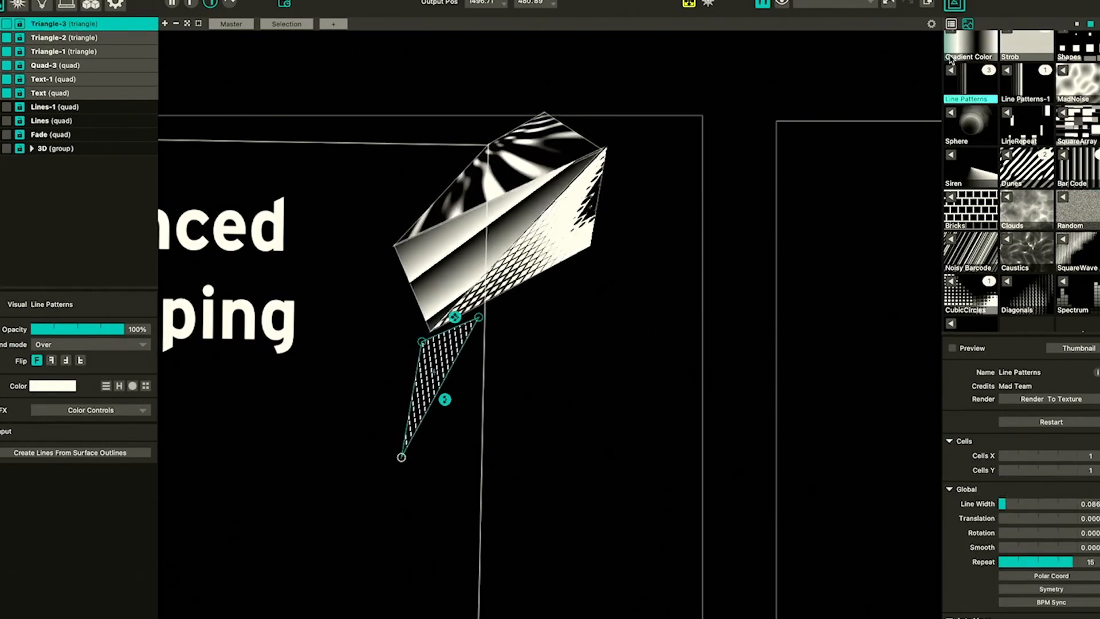
{"action": "left_click", "coordinate": [1065, 73]}
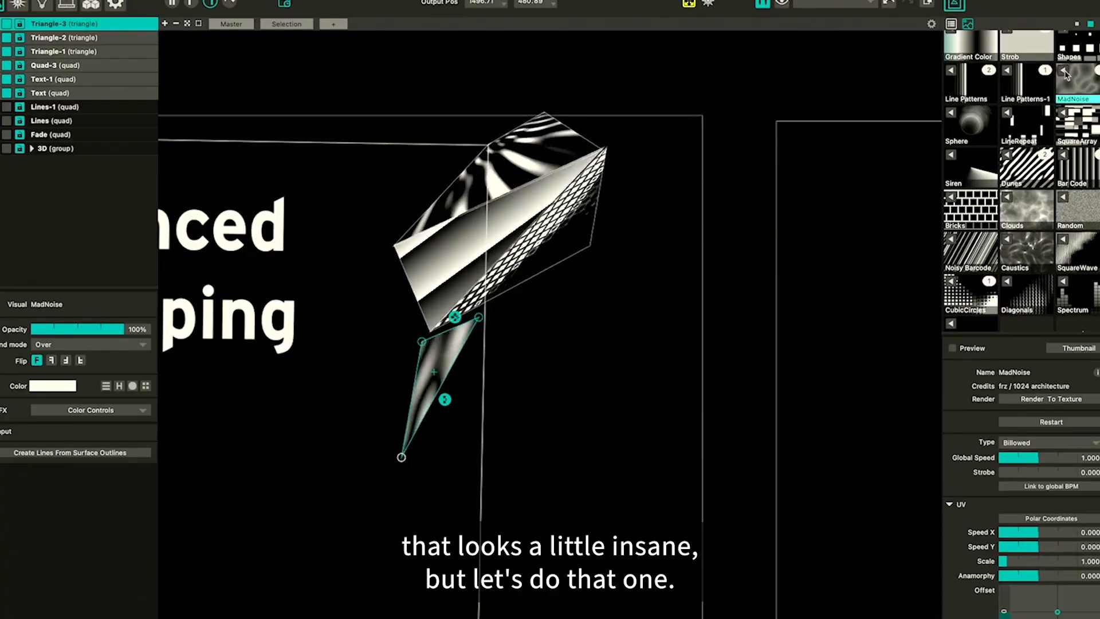
Add a fourth triangle and drag its corners across the flap beside the third triangle
{"action": "left_click", "coordinate": [521, 341]}
{"action": "left_click", "coordinate": [454, 350]}
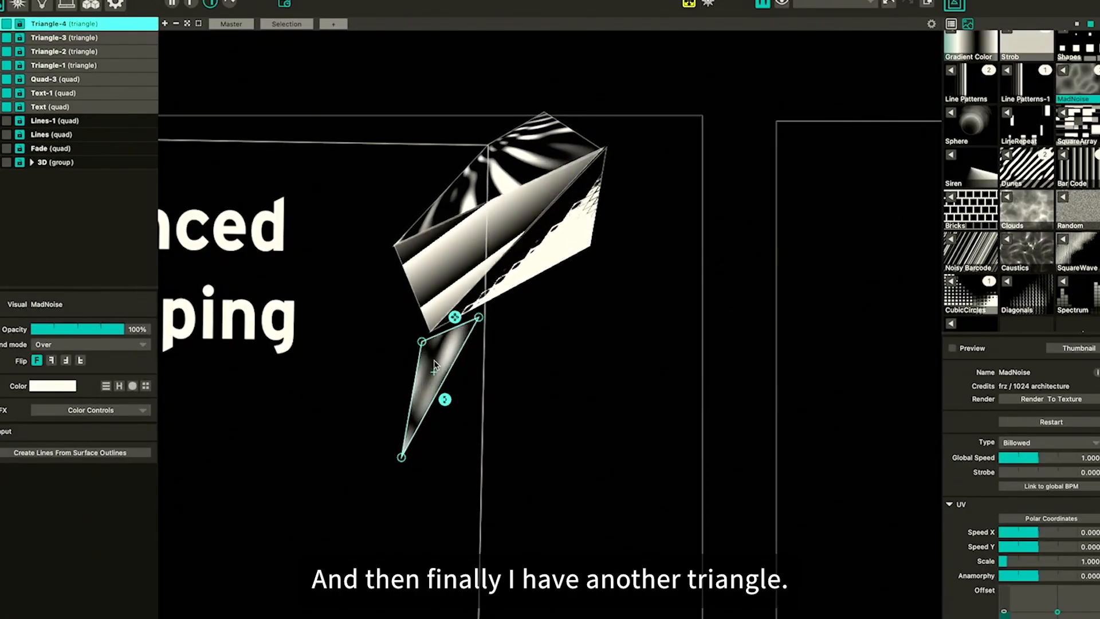
{"action": "left_click_drag", "start_coordinate": [435, 365], "coordinate": [502, 339]}
{"action": "left_click", "coordinate": [458, 435]}
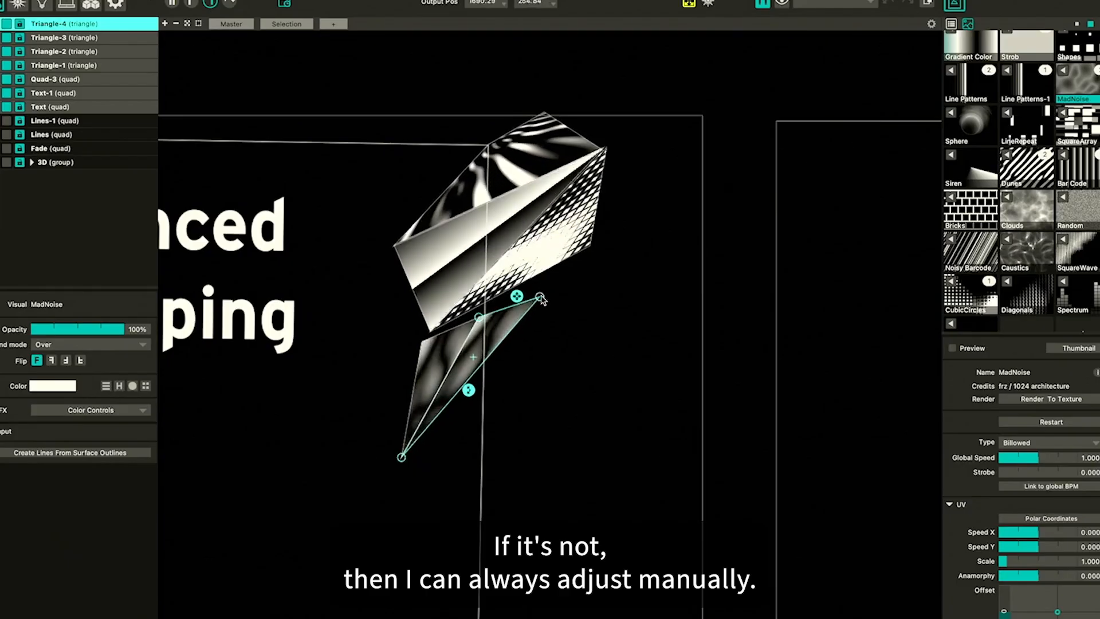
{"action": "left_click_drag", "start_coordinate": [576, 325], "coordinate": [591, 333]}
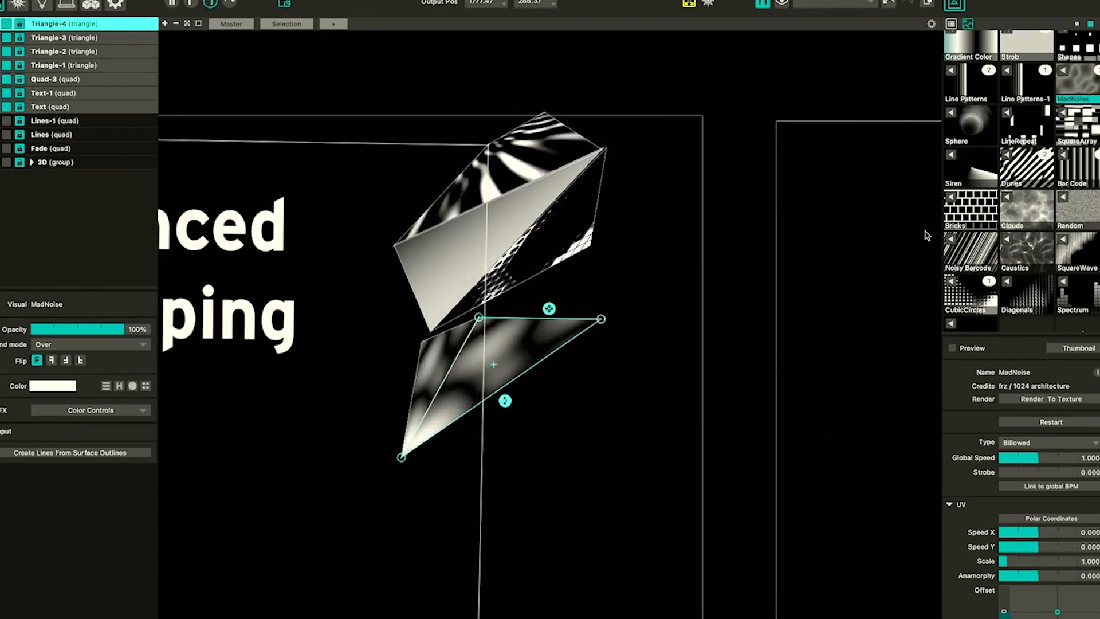
Apply the Dunes material to the fourth triangle
{"action": "left_click_drag", "start_coordinate": [1011, 159], "coordinate": [505, 373]}
{"action": "left_click", "coordinate": [541, 440]}
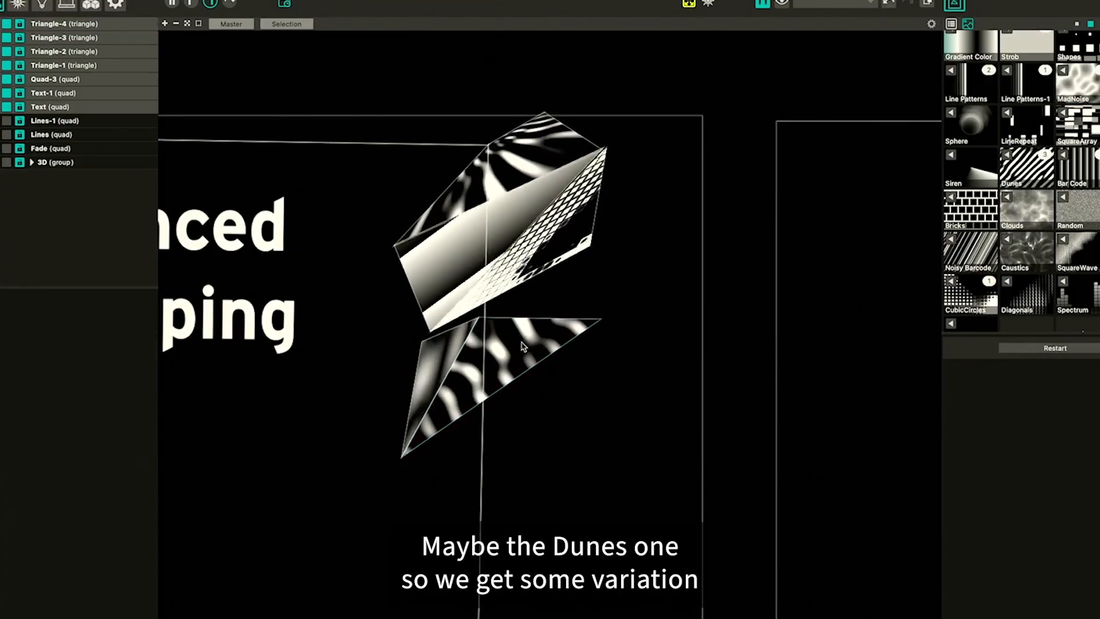
{"action": "left_click", "coordinate": [522, 371]}
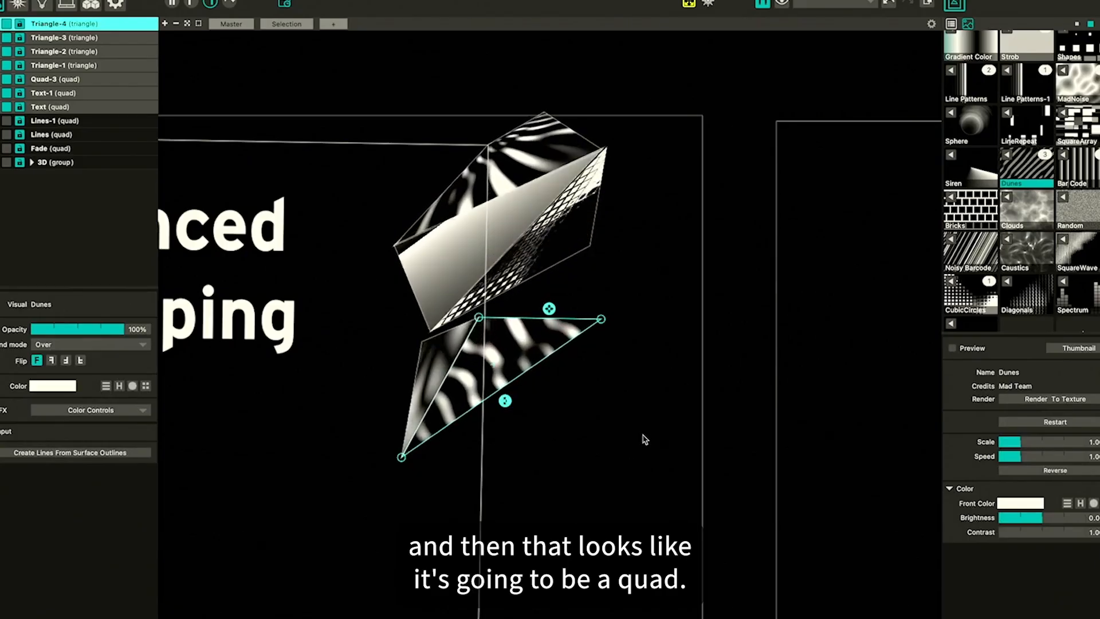
Copy and paste the top quad and assign the Line Patterns-1 material to the copy
{"action": "left_click", "coordinate": [525, 151]}
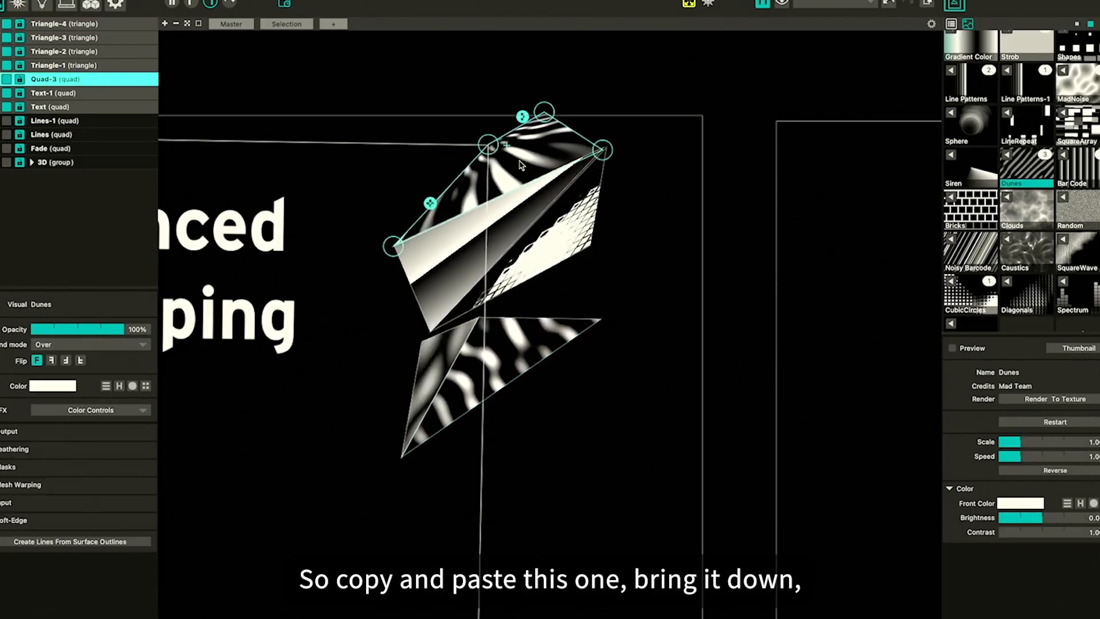
{"action": "key", "text": "ctrl+c"}
{"action": "key", "text": "ctrl+v"}
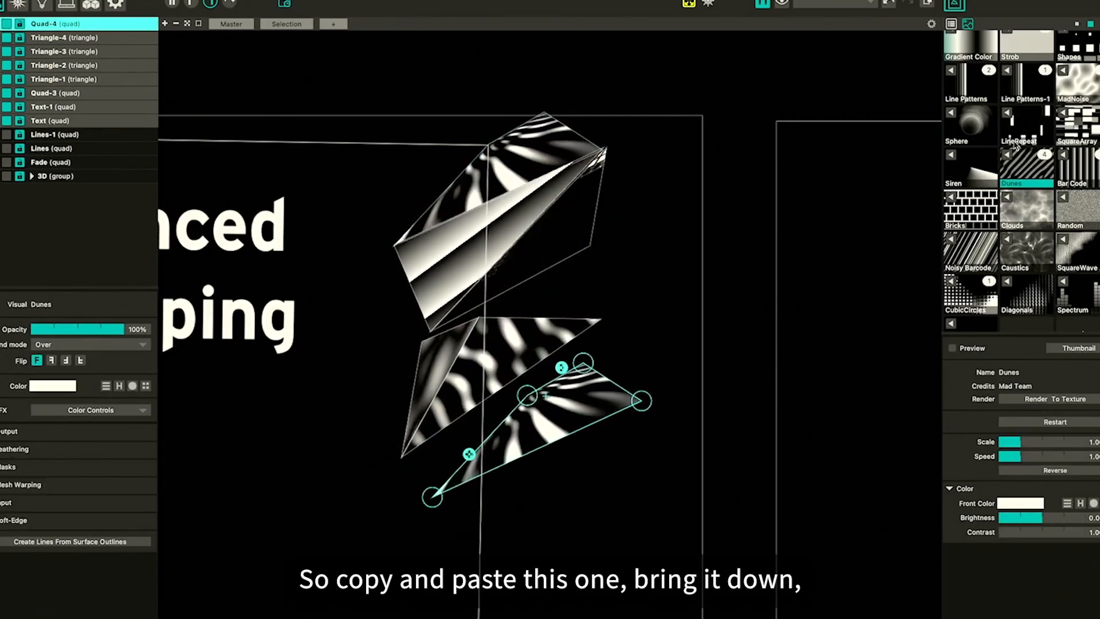
{"action": "left_click", "coordinate": [1008, 76]}
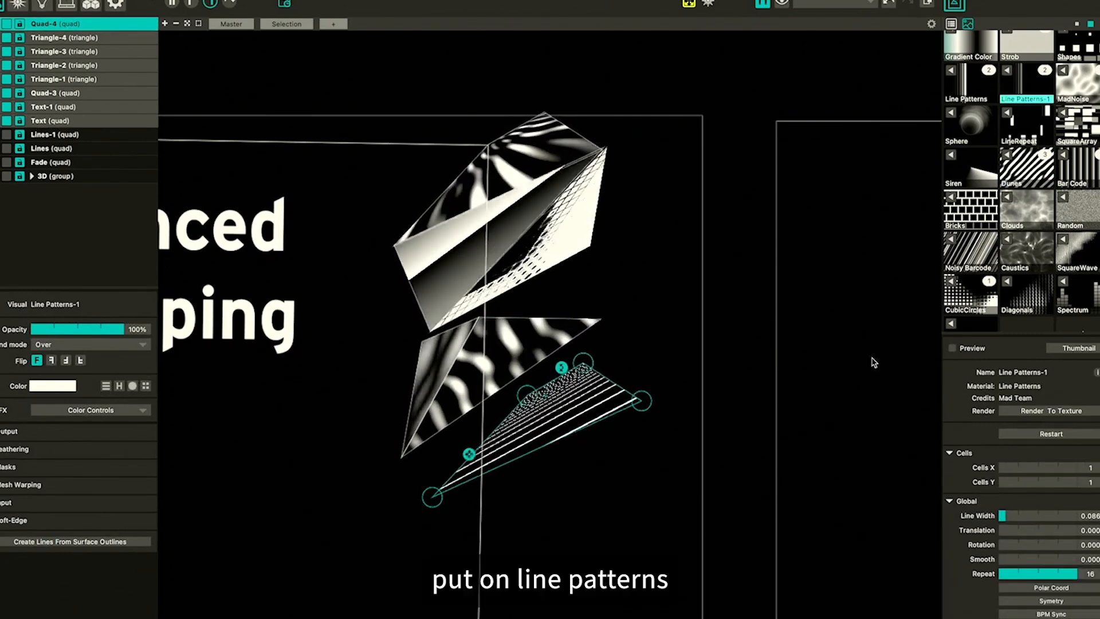
Drag the pasted quad's corners to fit it onto the flap below the lower triangles
{"action": "scroll", "coordinate": [1049, 105], "scroll_direction": "up", "scroll_amount": 2}
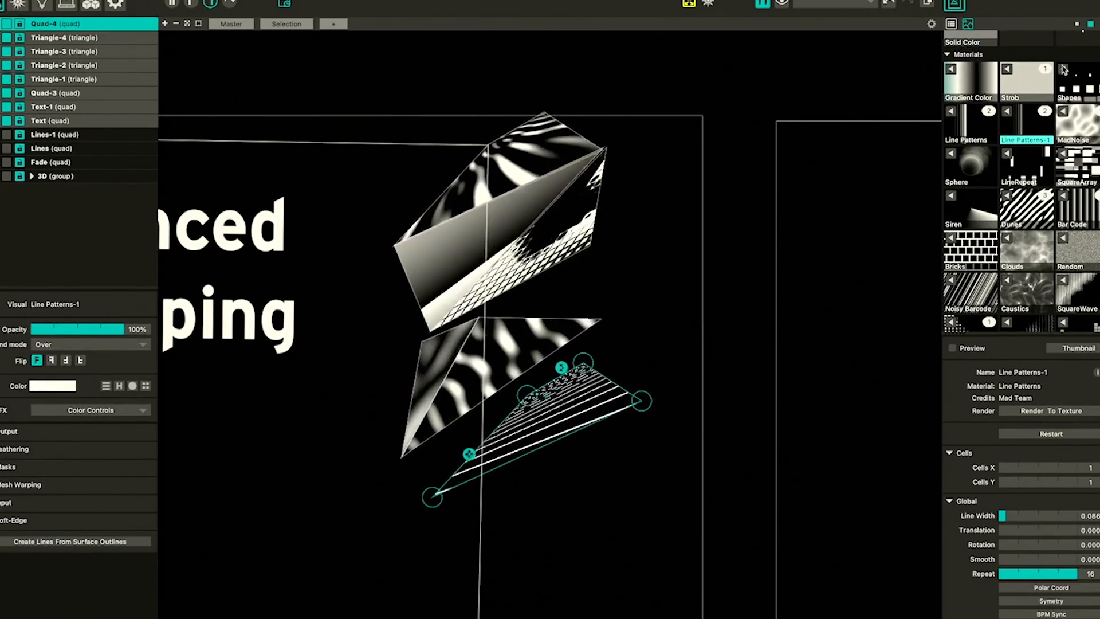
{"action": "left_click_drag", "start_coordinate": [437, 502], "coordinate": [407, 465]}
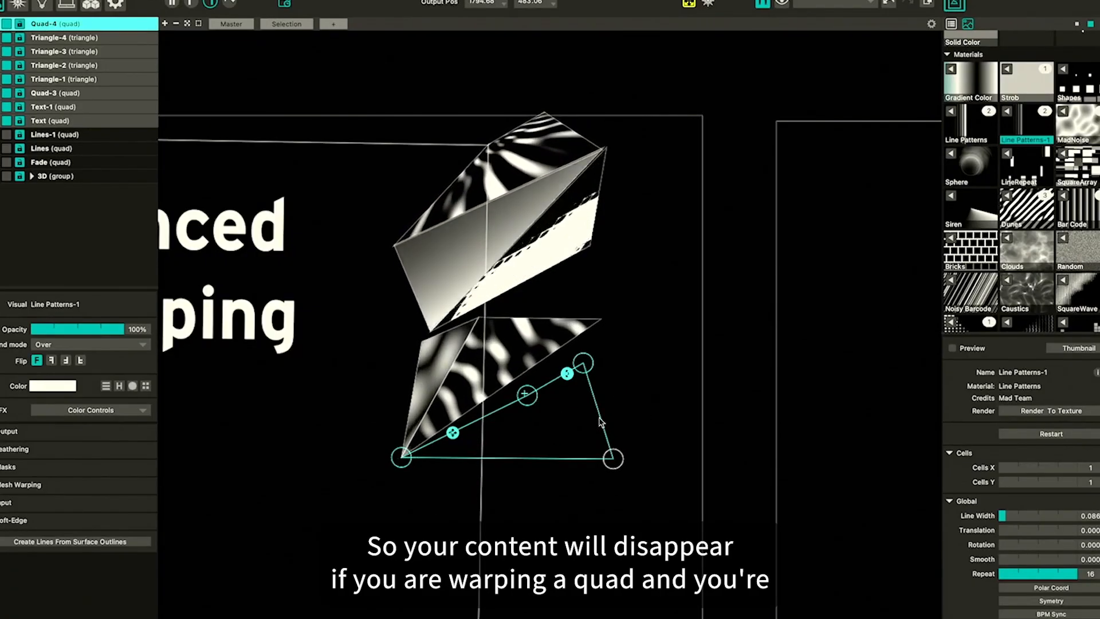
{"action": "left_click_drag", "start_coordinate": [533, 406], "coordinate": [533, 396]}
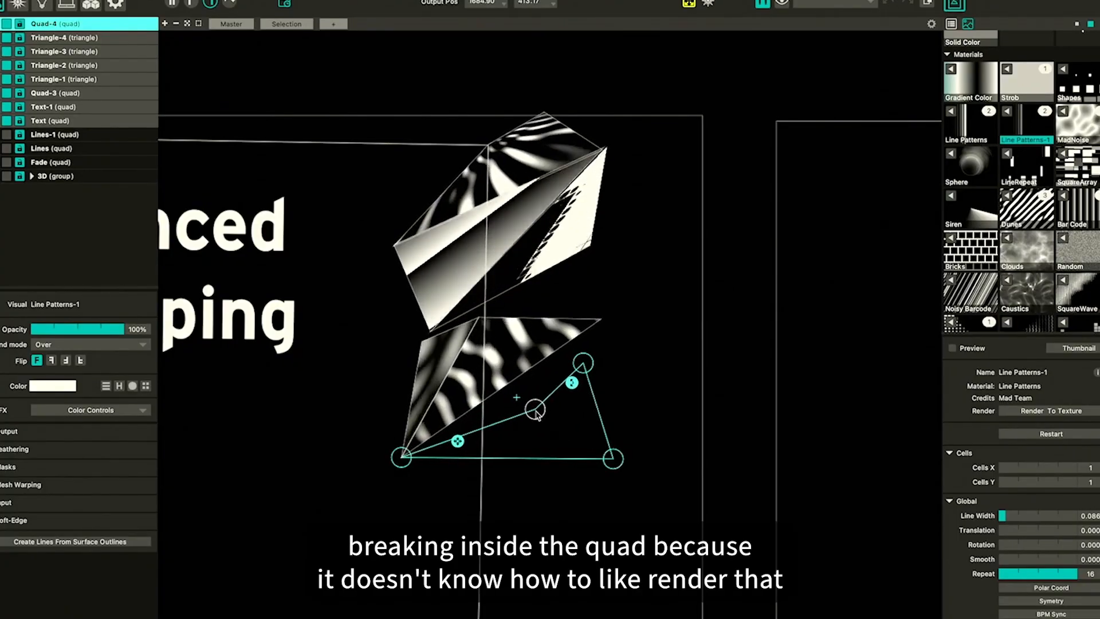
{"action": "left_click_drag", "start_coordinate": [520, 379], "coordinate": [617, 317]}
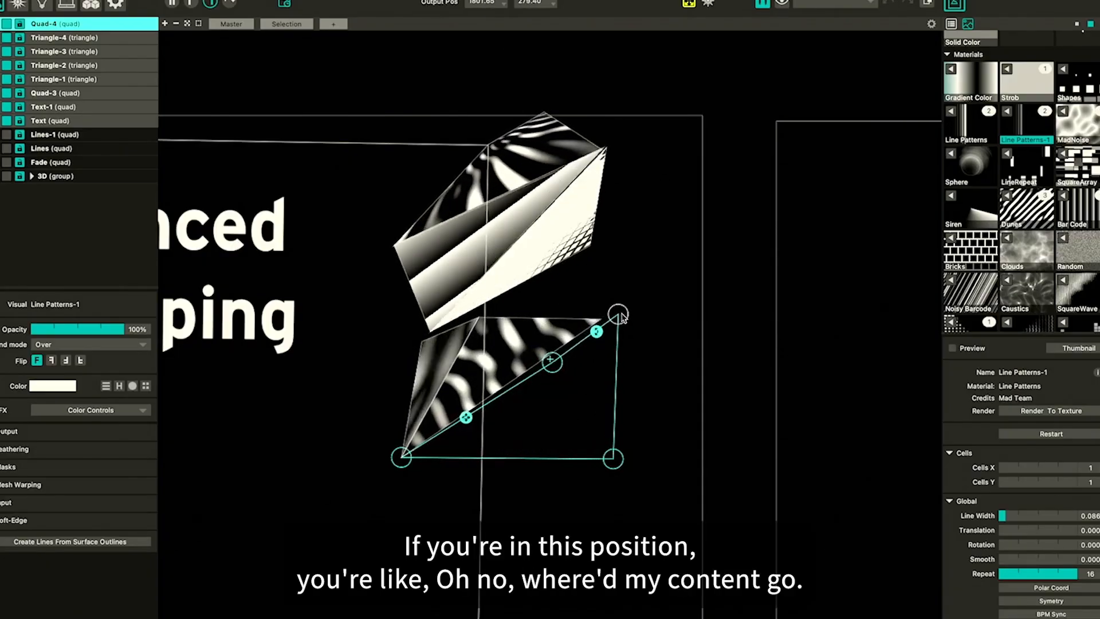
{"action": "left_click_drag", "start_coordinate": [611, 460], "coordinate": [682, 351]}
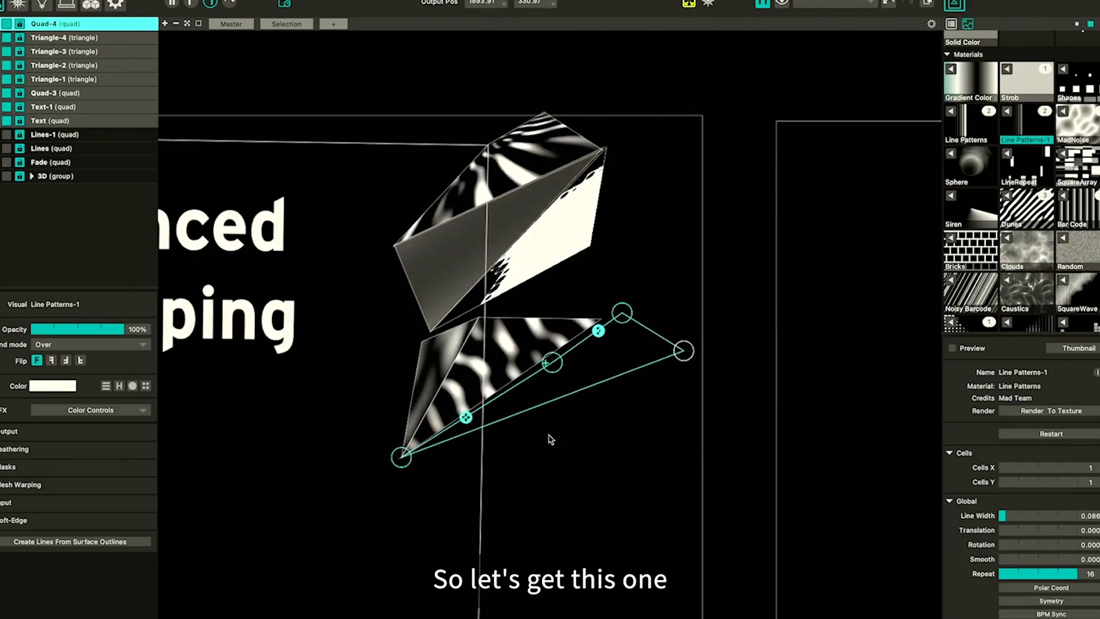
{"action": "left_click_drag", "start_coordinate": [553, 362], "coordinate": [602, 320]}
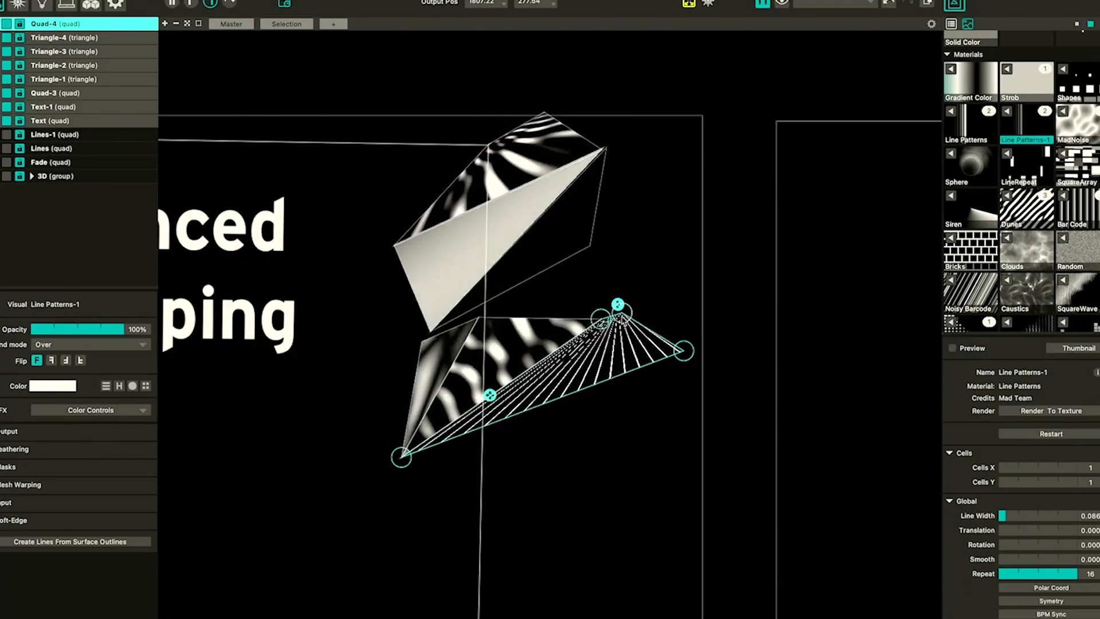
{"action": "left_click_drag", "start_coordinate": [621, 316], "coordinate": [620, 316]}
{"action": "left_click", "coordinate": [666, 397]}
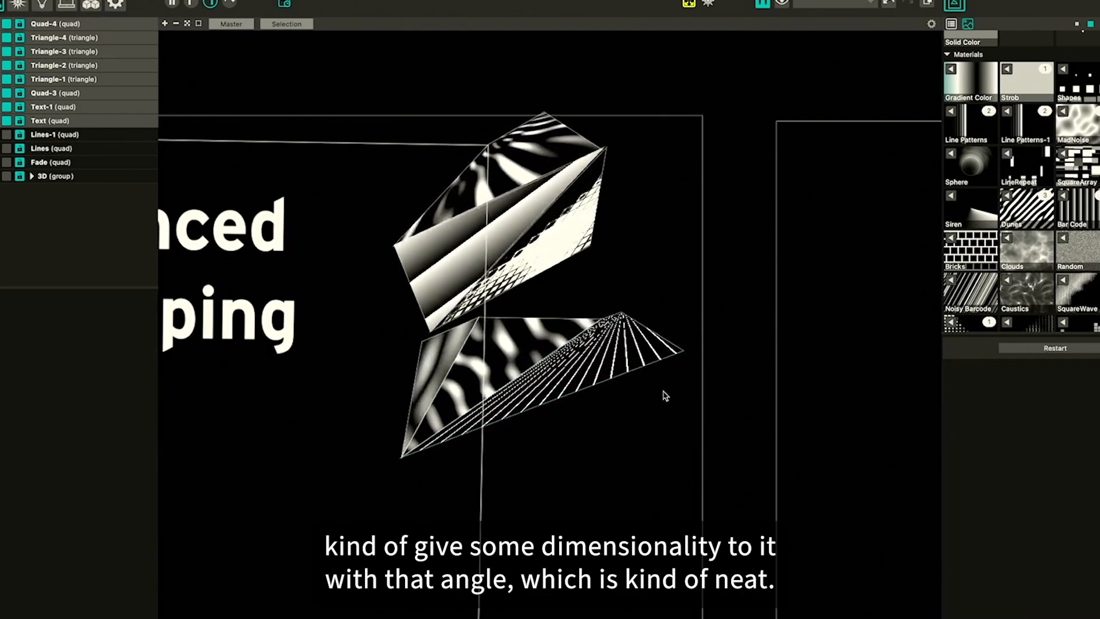
Copy and paste that quad and move the copy down toward the lower side face
{"action": "left_click", "coordinate": [573, 383]}
{"action": "left_click_drag", "start_coordinate": [406, 465], "coordinate": [407, 465]}
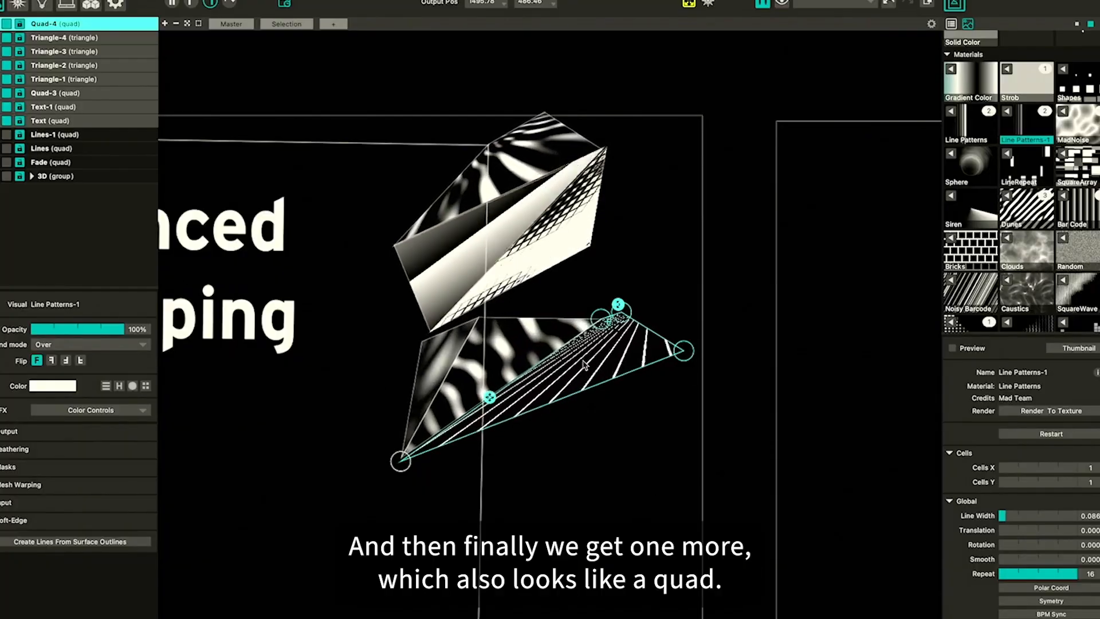
{"action": "key", "text": "ctrl+c"}
{"action": "key", "text": "ctrl+v"}
{"action": "left_click_drag", "start_coordinate": [586, 365], "coordinate": [619, 432]}
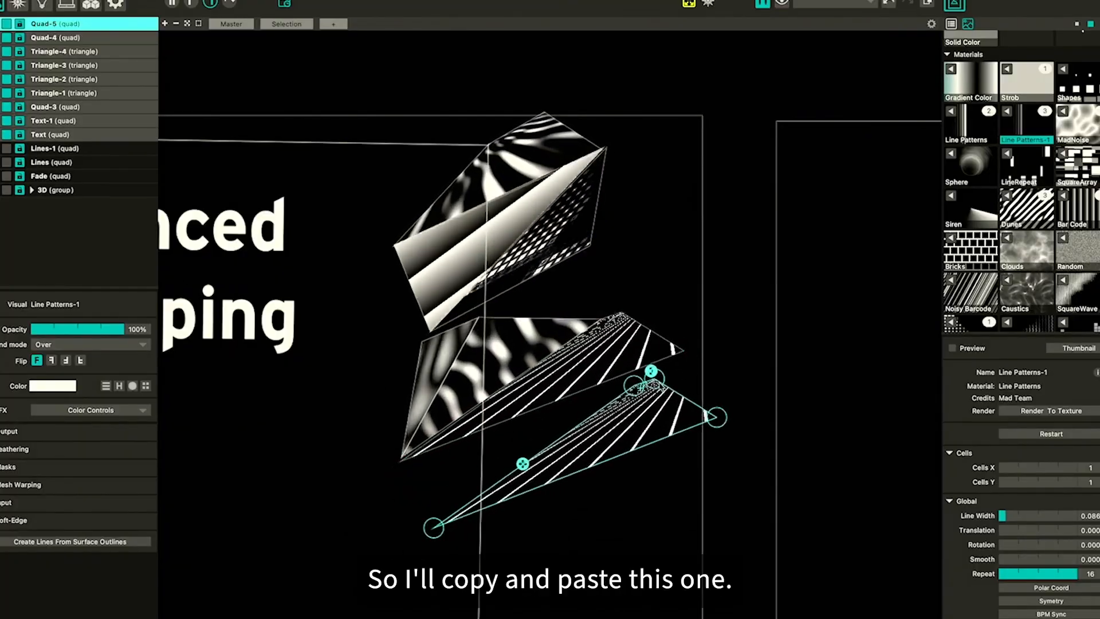
Drag the new quad's corners to cover the lower side face of the folded piece
{"action": "left_click_drag", "start_coordinate": [636, 391], "coordinate": [405, 463]}
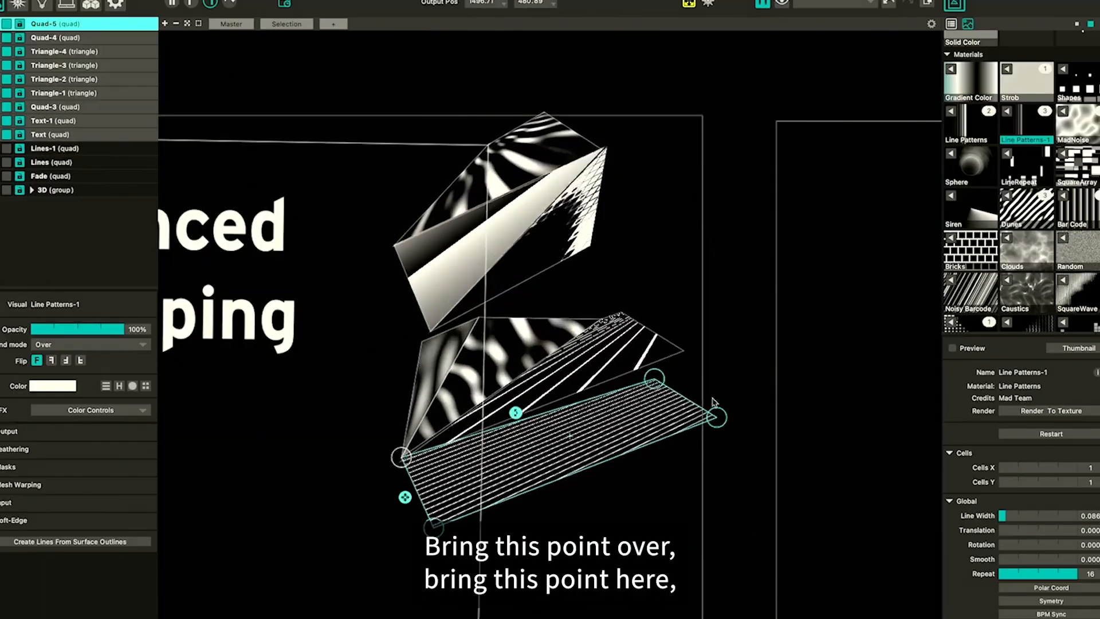
{"action": "left_click_drag", "start_coordinate": [655, 380], "coordinate": [685, 352]}
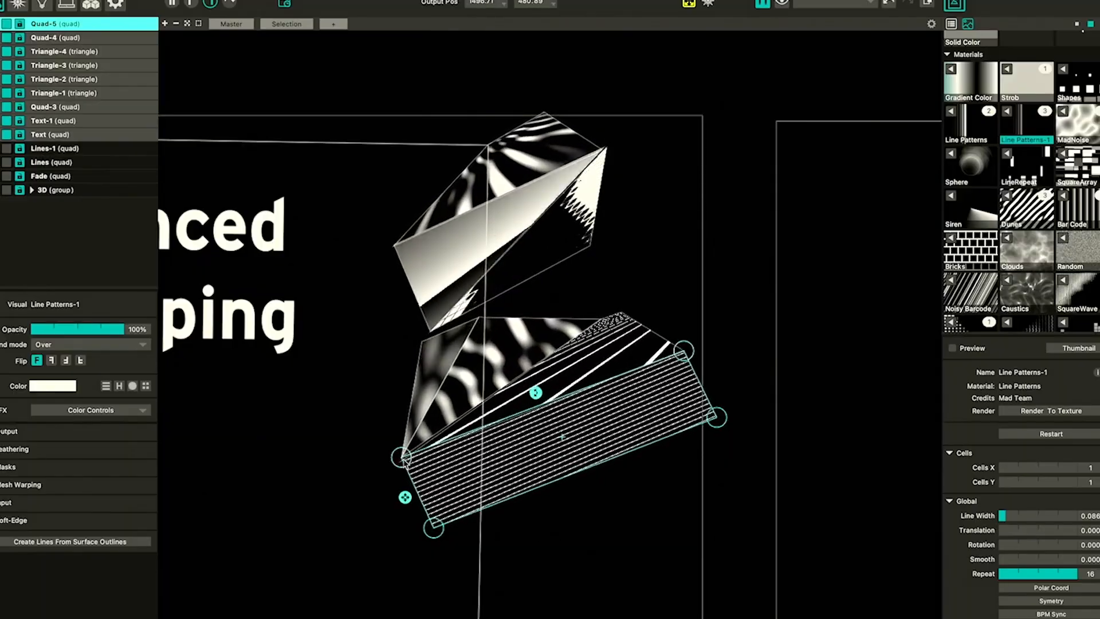
{"action": "mouse_move", "coordinate": [405, 463]}
{"action": "left_mouse_down"}
{"action": "mouse_move", "coordinate": [417, 458]}
{"action": "mouse_move", "coordinate": [404, 469]}
{"action": "left_mouse_up"}
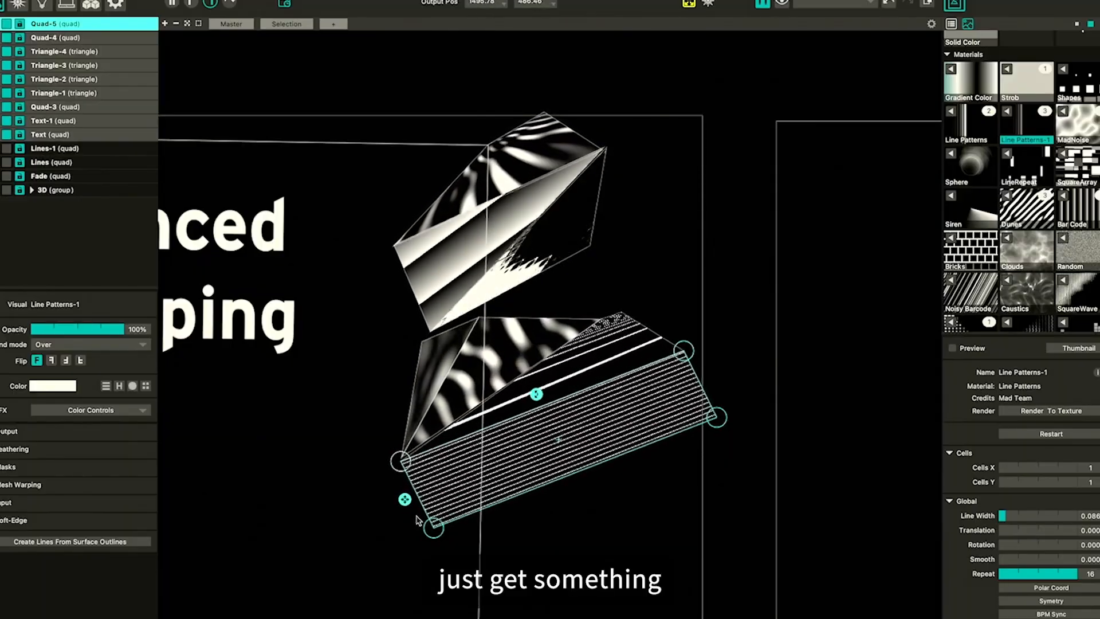
{"action": "left_click_drag", "start_coordinate": [434, 528], "coordinate": [490, 489]}
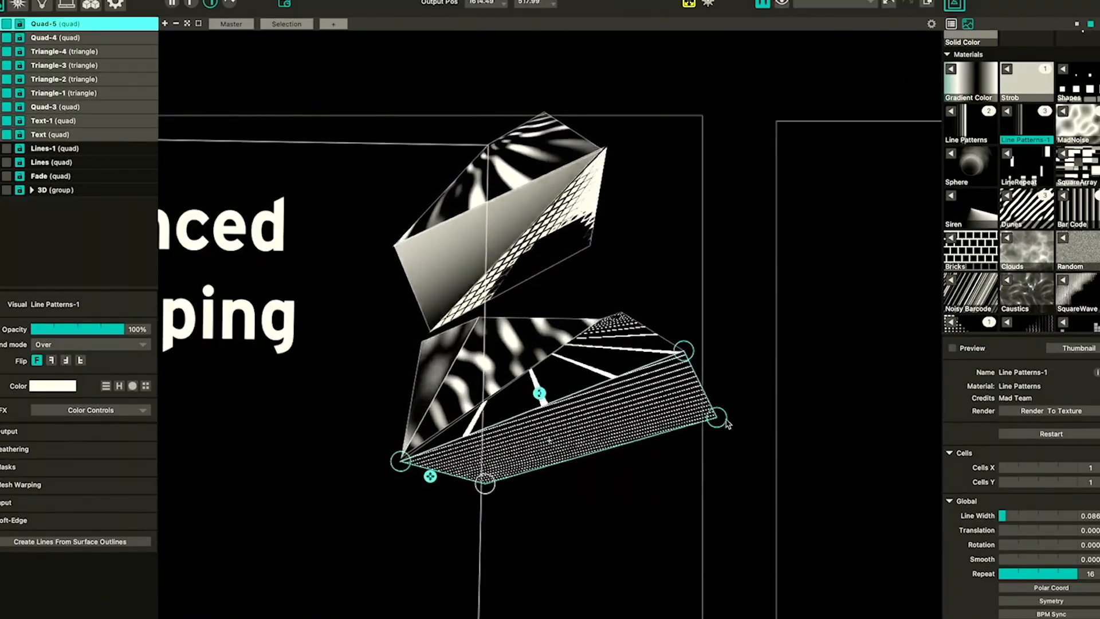
{"action": "left_click_drag", "start_coordinate": [722, 425], "coordinate": [687, 421]}
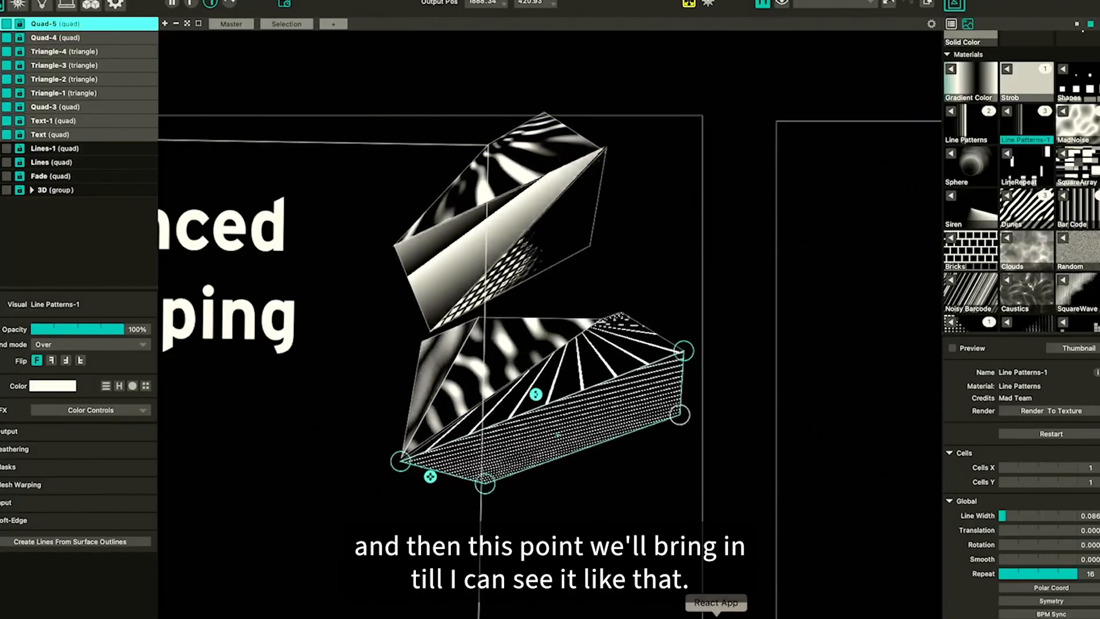
{"action": "left_click", "coordinate": [676, 545]}
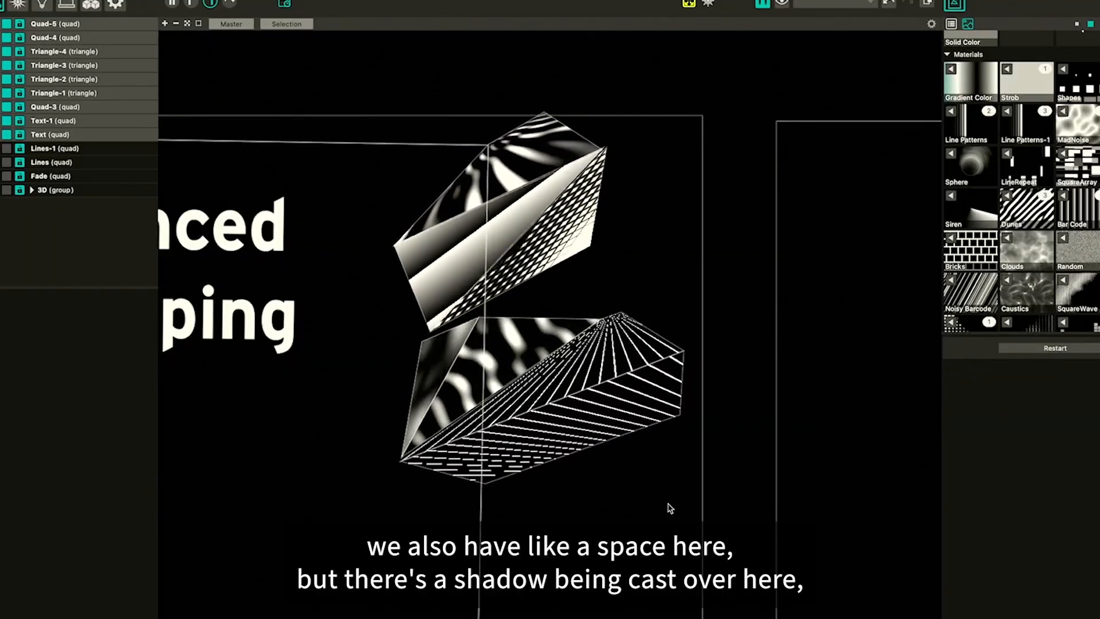
Select the top quad and tint its Dunes material cyan using the color wheel
{"action": "left_click", "coordinate": [519, 340]}
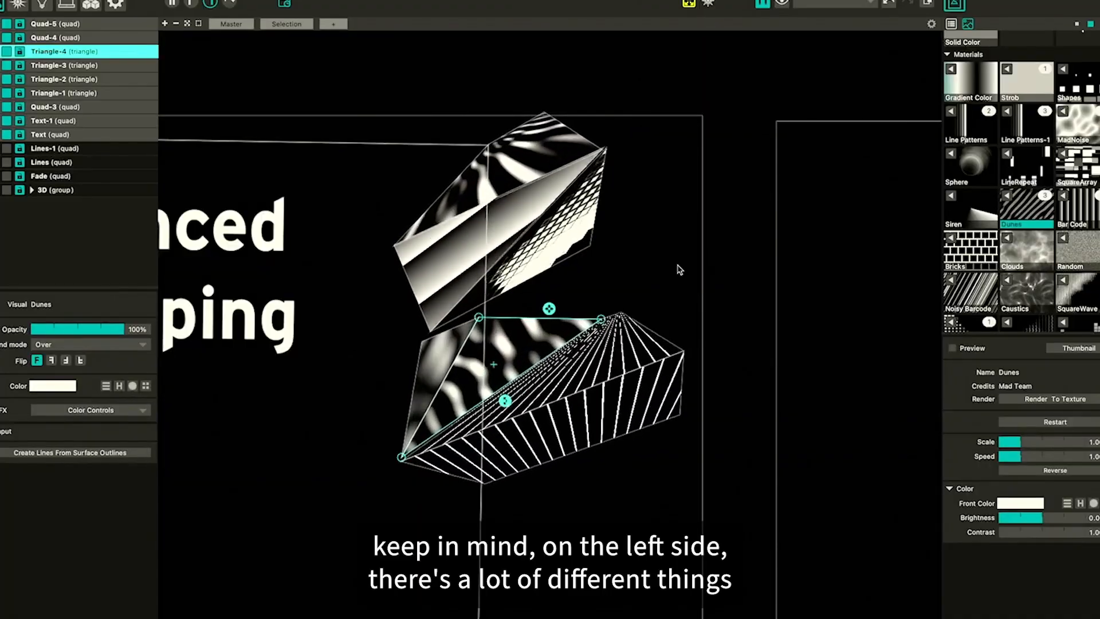
{"action": "left_click", "coordinate": [502, 197]}
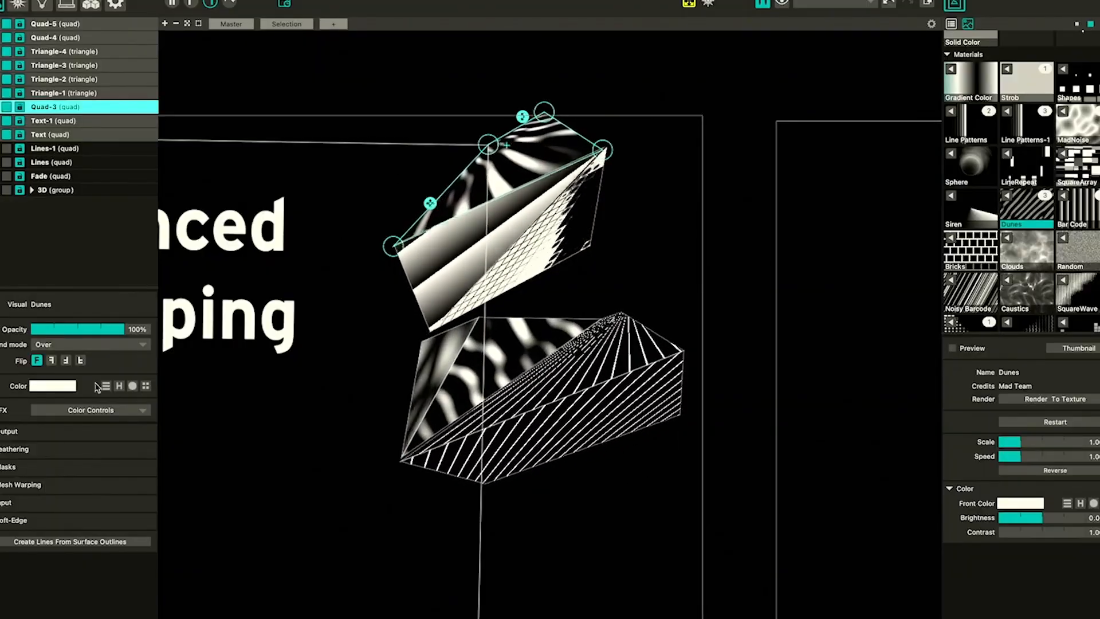
{"action": "left_click", "coordinate": [51, 387]}
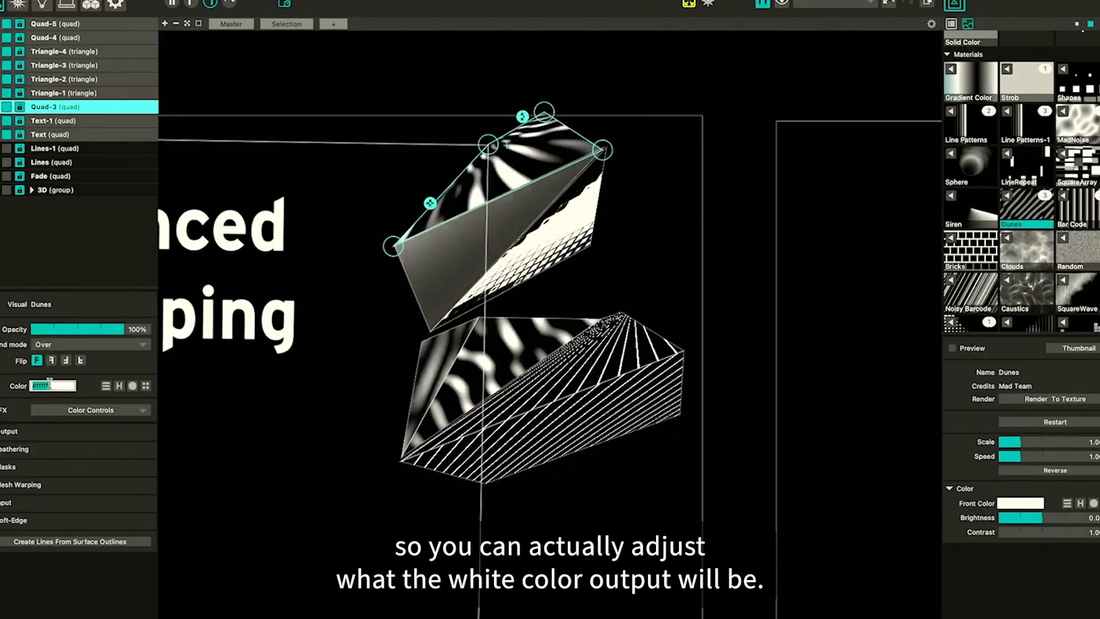
{"action": "left_click", "coordinate": [132, 386]}
{"action": "left_click", "coordinate": [102, 434]}
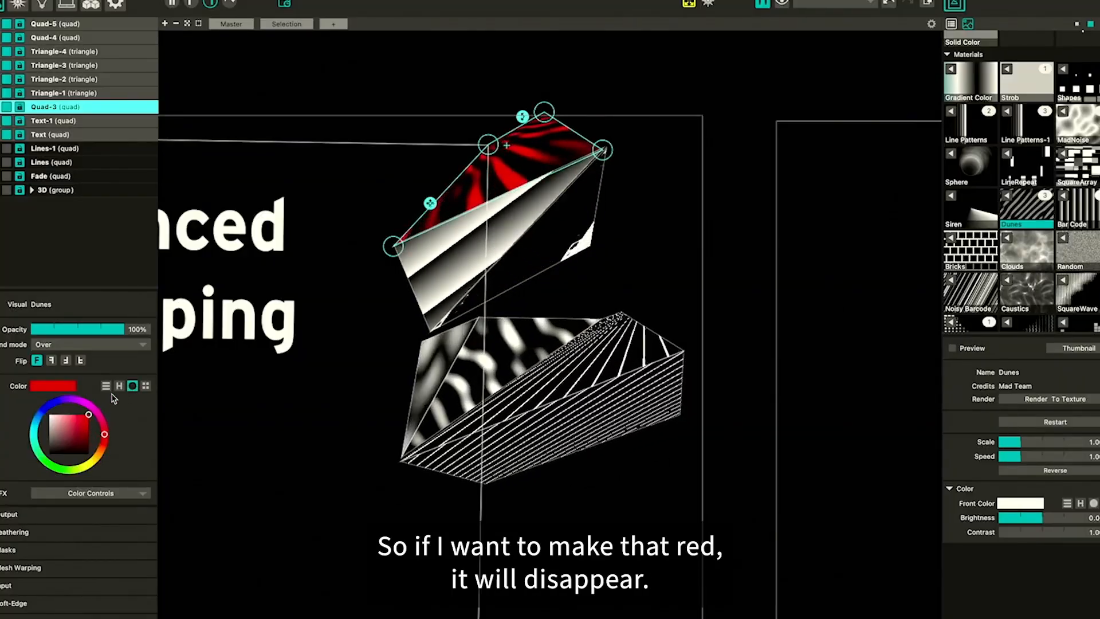
{"action": "mouse_move", "coordinate": [89, 414]}
{"action": "left_mouse_down"}
{"action": "mouse_move", "coordinate": [51, 415]}
{"action": "mouse_move", "coordinate": [72, 427]}
{"action": "mouse_move", "coordinate": [103, 409]}
{"action": "left_mouse_up"}
{"action": "left_click", "coordinate": [34, 436]}
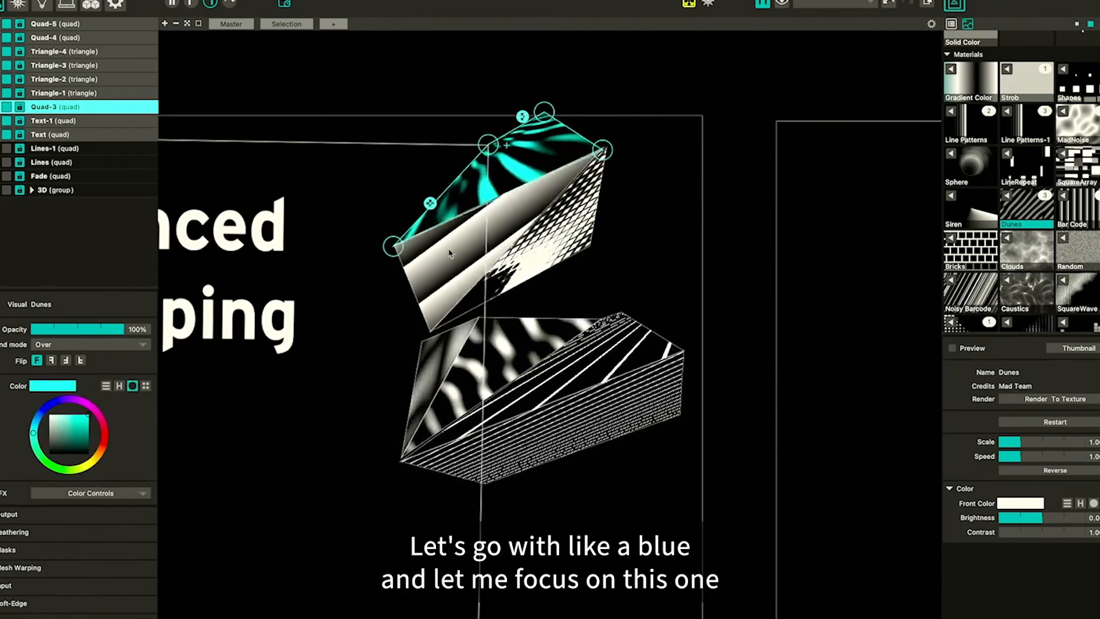
Select the first triangle and try colors, then the Pixelate and Vertex Noise effects on it
{"action": "left_click", "coordinate": [143, 93]}
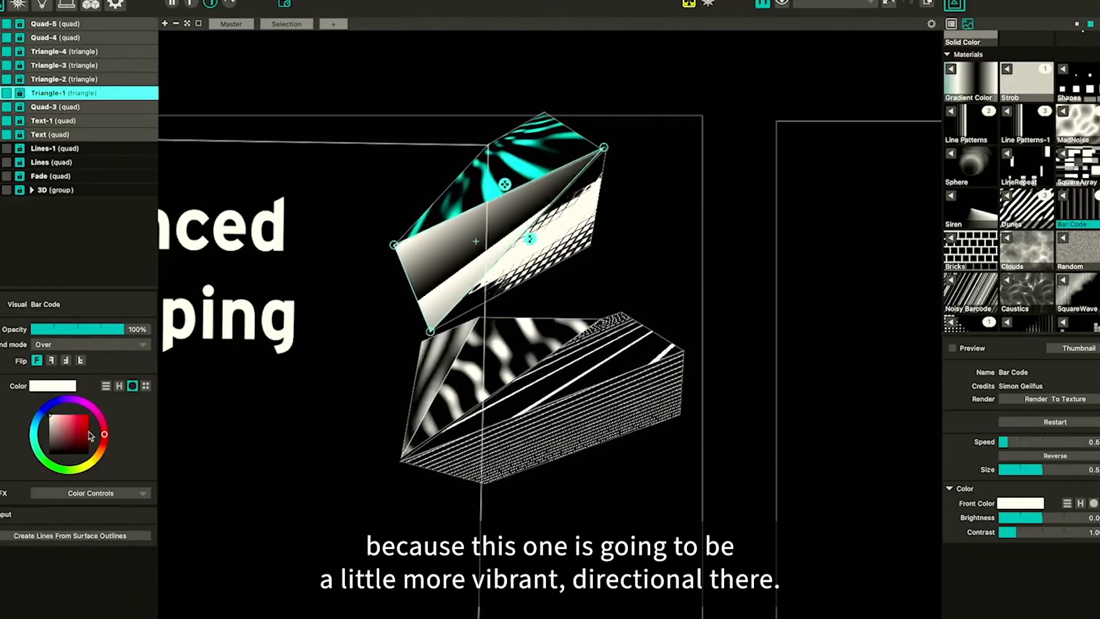
{"action": "left_click_drag", "start_coordinate": [74, 432], "coordinate": [95, 414]}
{"action": "mouse_move", "coordinate": [42, 465]}
{"action": "left_mouse_down"}
{"action": "mouse_move", "coordinate": [62, 471]}
{"action": "mouse_move", "coordinate": [40, 460]}
{"action": "mouse_move", "coordinate": [47, 415]}
{"action": "left_mouse_up"}
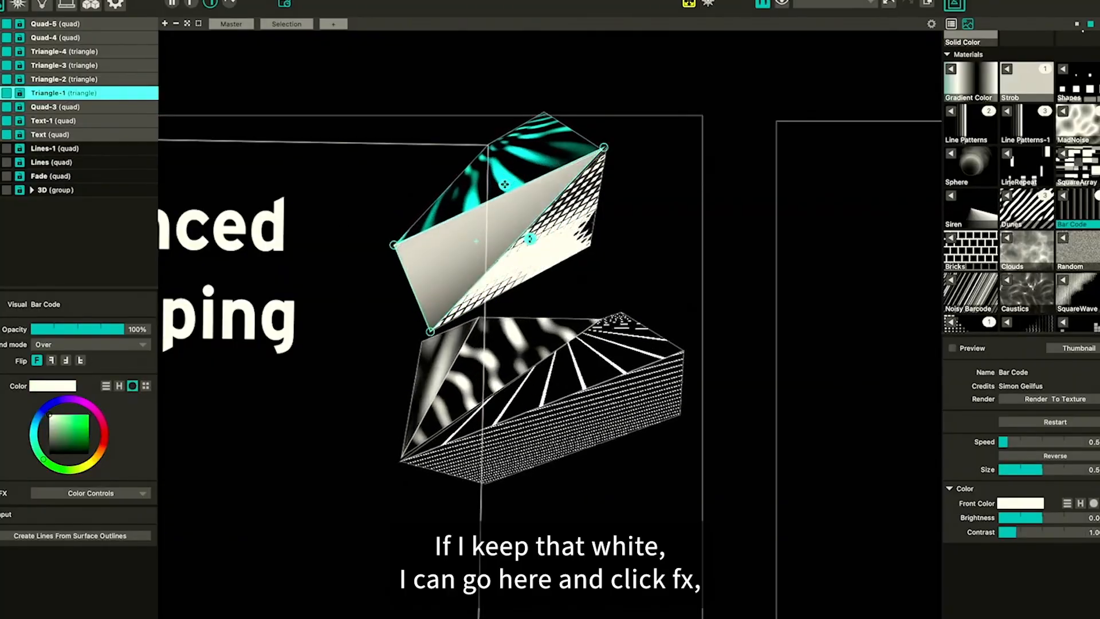
{"action": "left_click", "coordinate": [3, 494]}
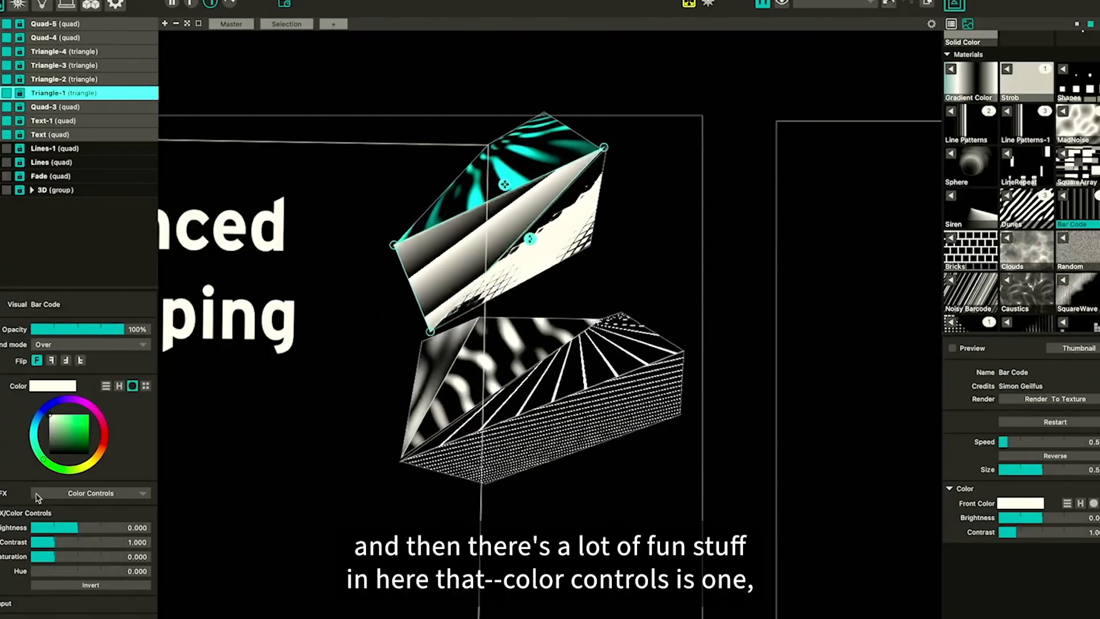
{"action": "left_click", "coordinate": [93, 494]}
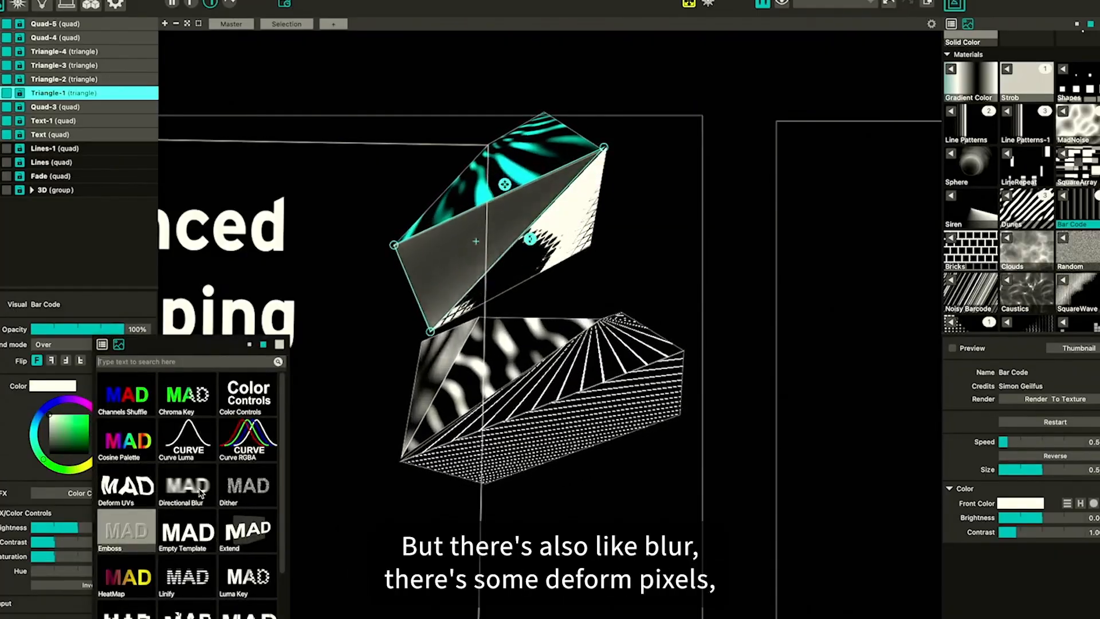
{"action": "scroll", "coordinate": [192, 569], "scroll_direction": "down", "scroll_amount": 2}
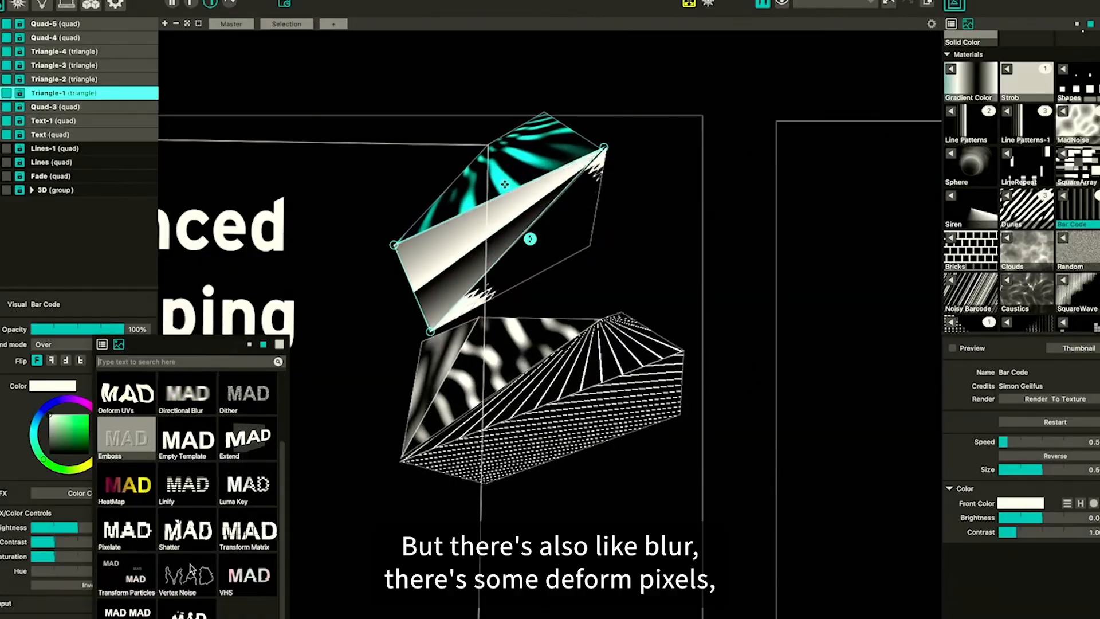
{"action": "left_click", "coordinate": [133, 538]}
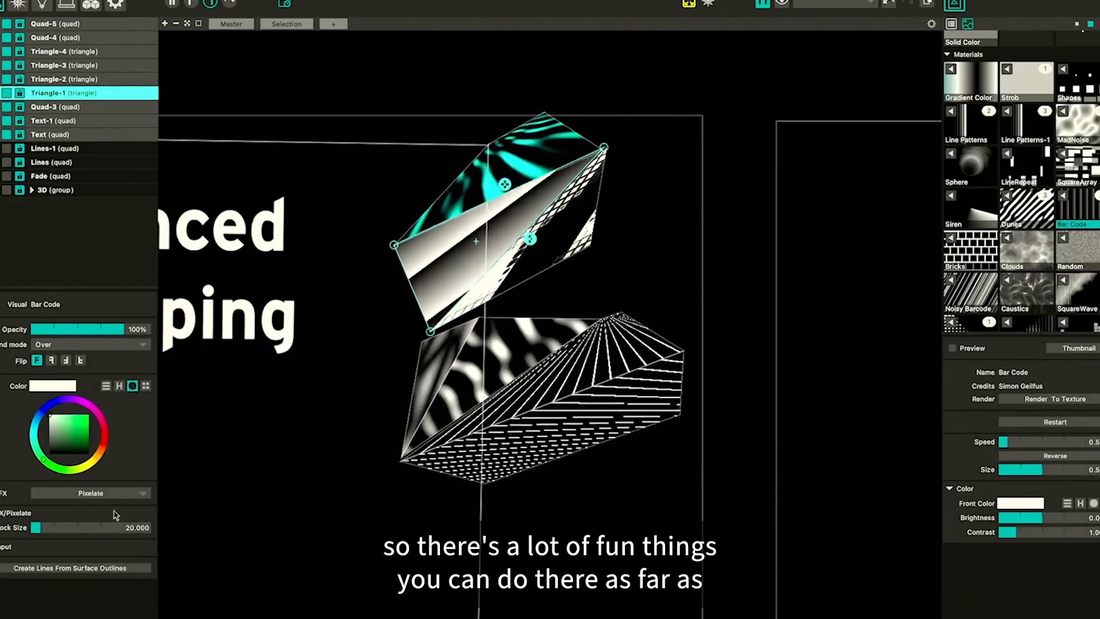
{"action": "left_click", "coordinate": [99, 492]}
{"action": "left_click", "coordinate": [192, 576]}
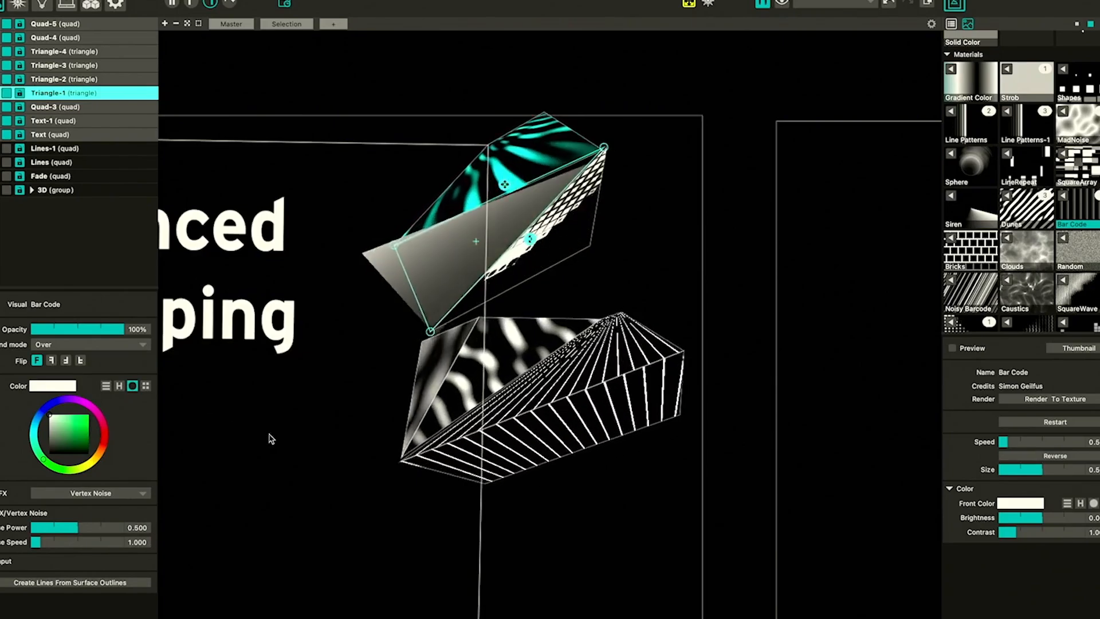
Apply the Color Controls effect with brightness 0.353, contrast 2.130, saturation 2.367 and hue 0.252
{"action": "left_click", "coordinate": [102, 496]}
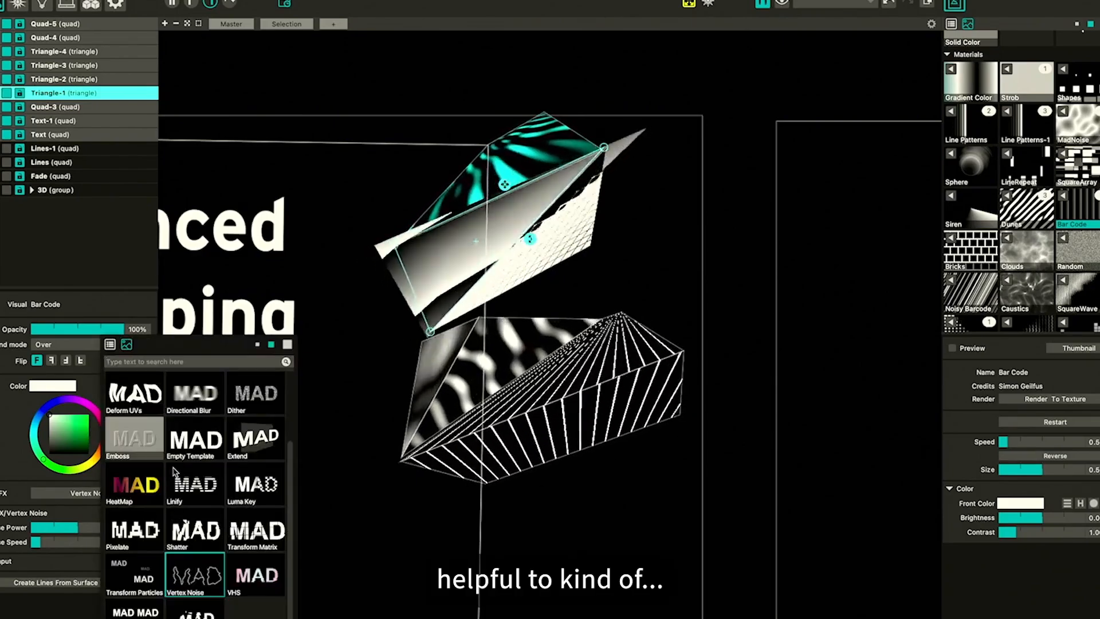
{"action": "left_click", "coordinate": [65, 544]}
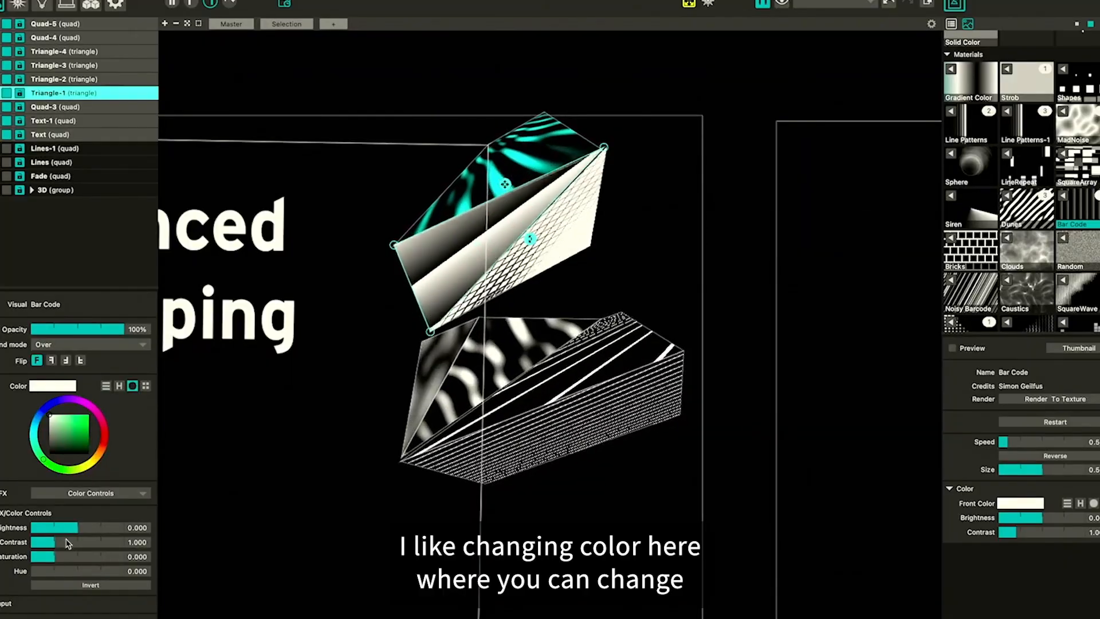
{"action": "left_click_drag", "start_coordinate": [63, 556], "coordinate": [96, 530]}
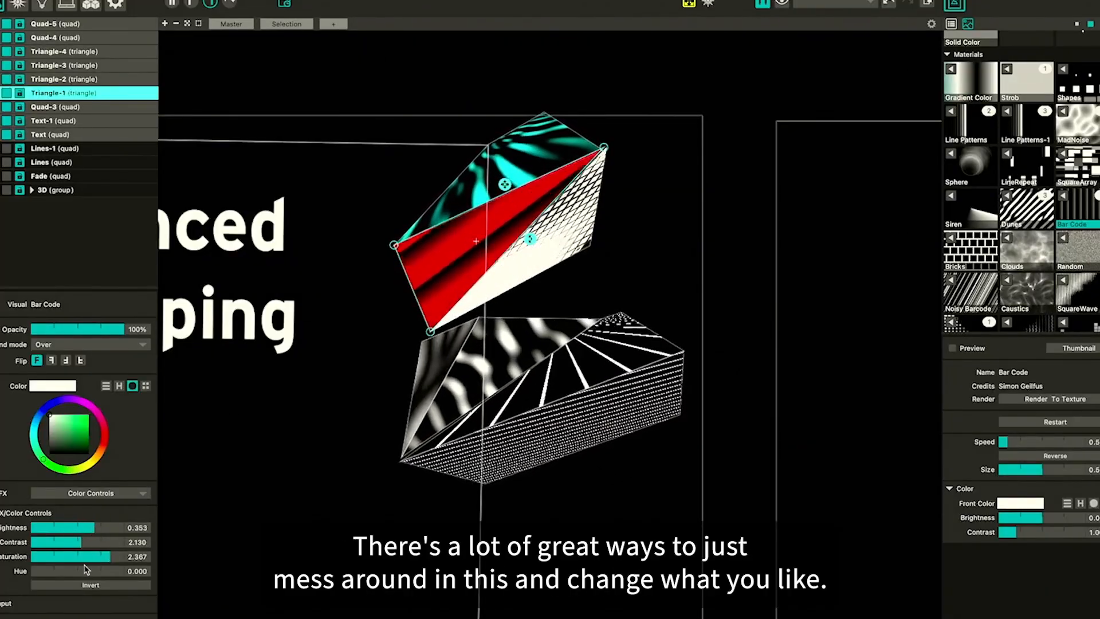
{"action": "mouse_move", "coordinate": [73, 571]}
{"action": "left_mouse_down"}
{"action": "mouse_move", "coordinate": [98, 570]}
{"action": "mouse_move", "coordinate": [55, 571]}
{"action": "left_mouse_up"}
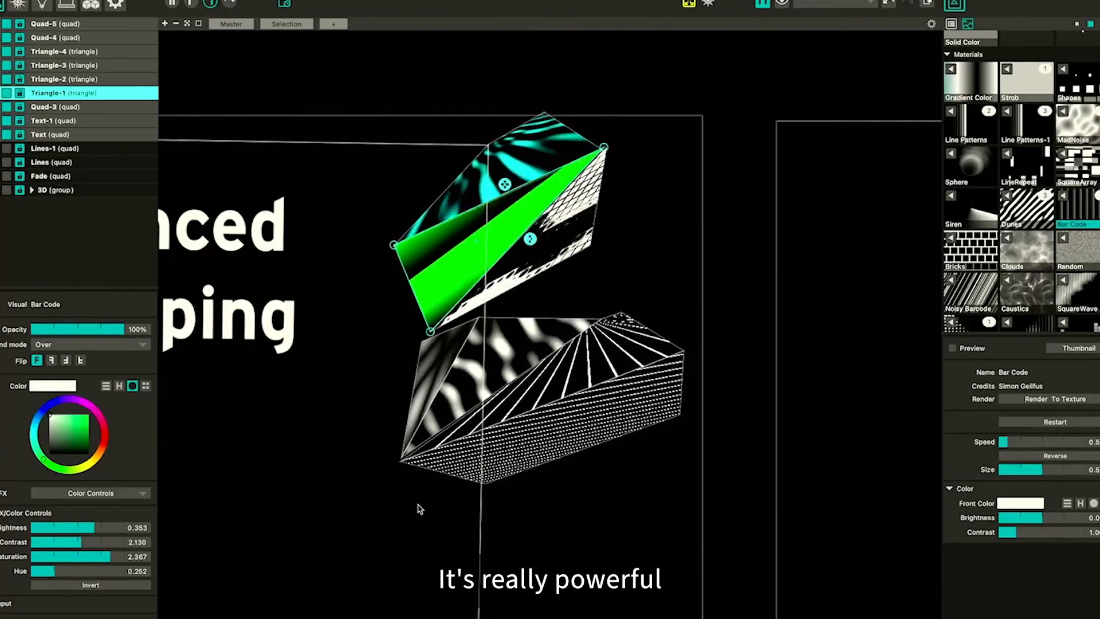
{"action": "left_click", "coordinate": [507, 549]}
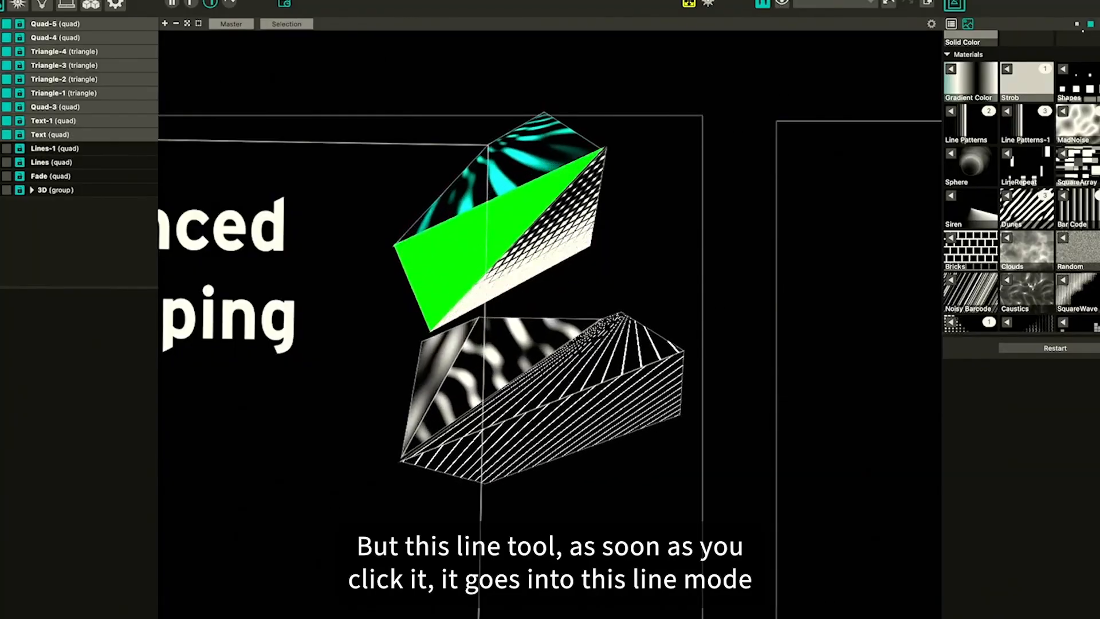
Try drawing a line surface with the line tool and undo it
{"action": "left_click", "coordinate": [1, 107]}
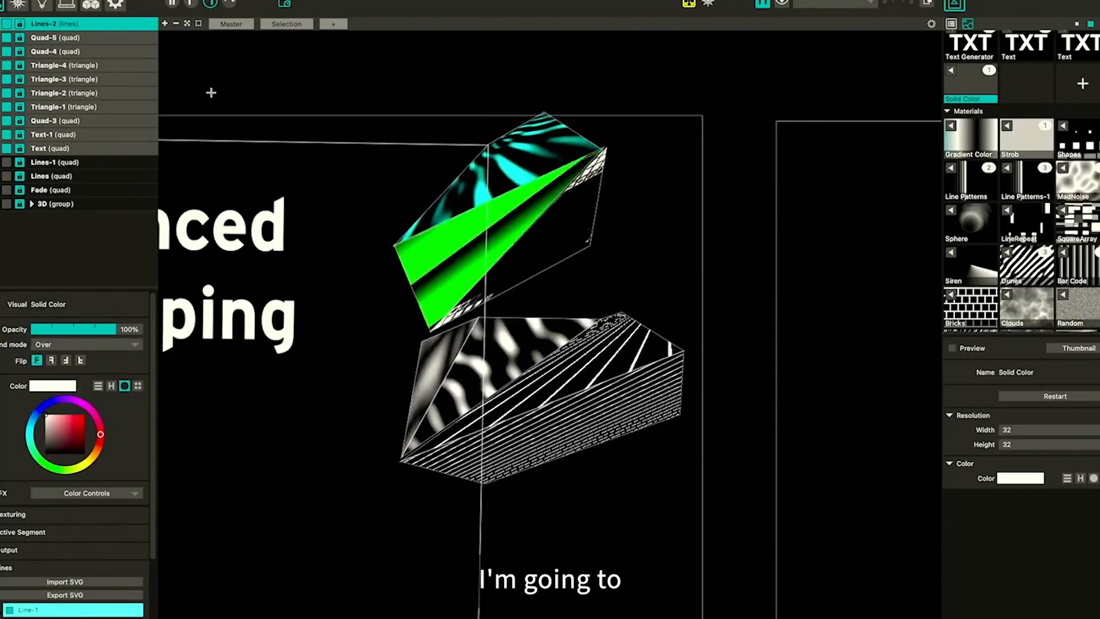
{"action": "left_click", "coordinate": [214, 1]}
{"action": "left_click", "coordinate": [249, 65]}
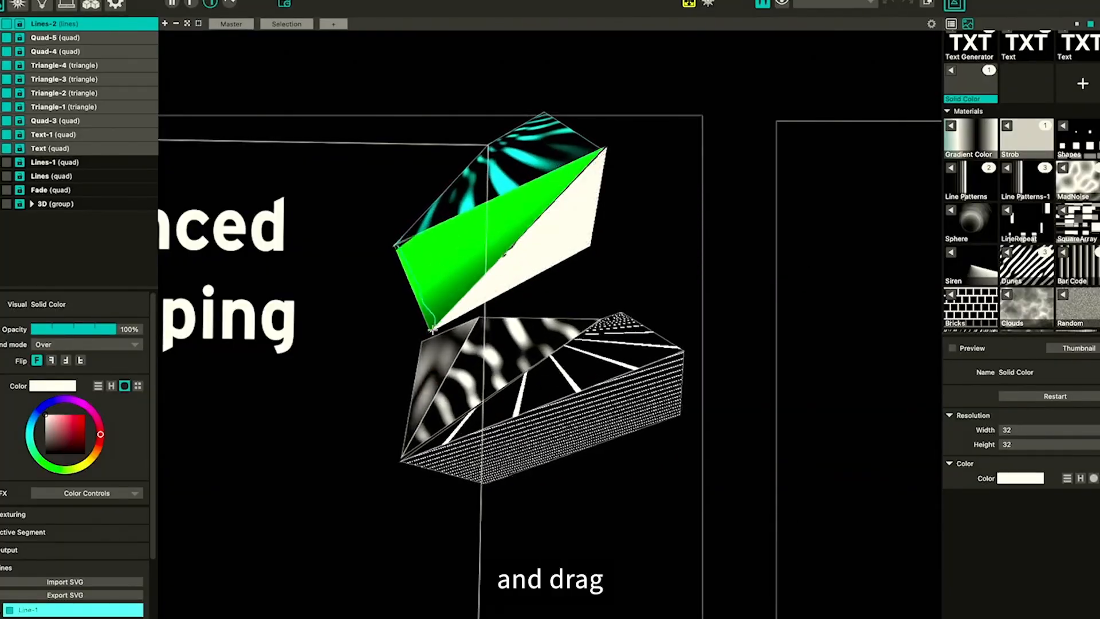
{"action": "left_click_drag", "start_coordinate": [432, 329], "coordinate": [403, 333]}
{"action": "key", "text": "super+z"}
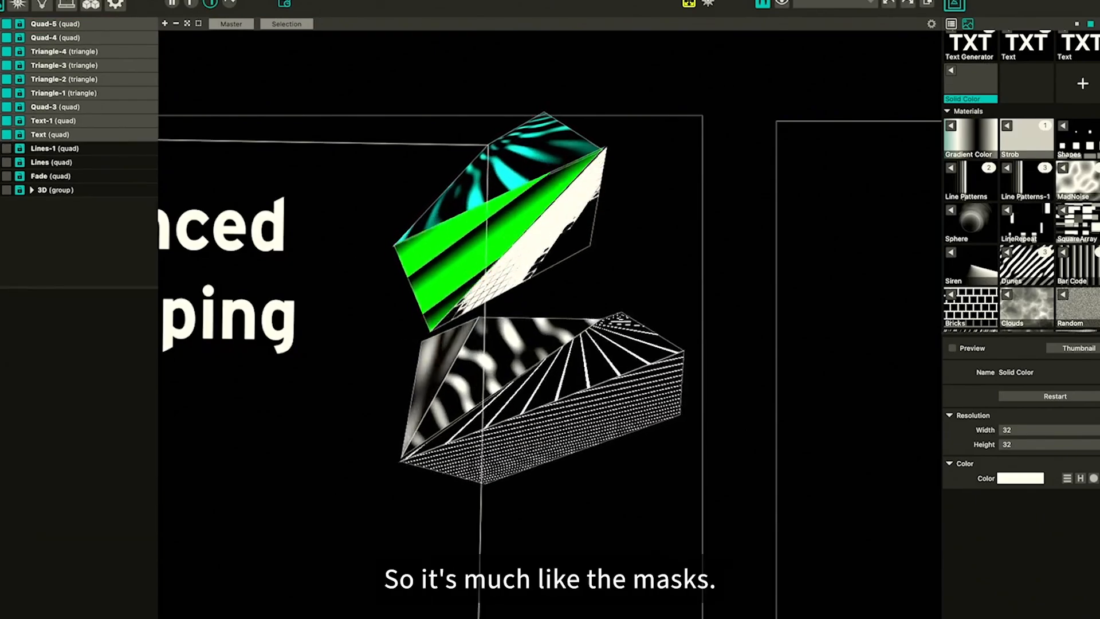
Redo the line surface and continue drawing it along the top paper piece's edges
{"action": "key", "text": "super+shift+z"}
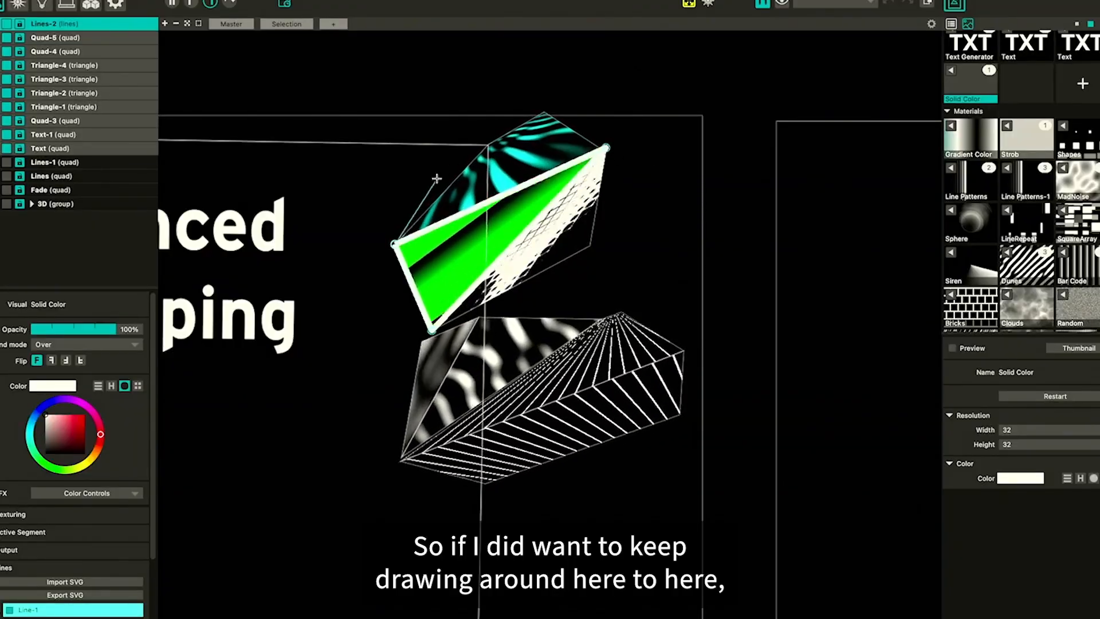
{"action": "left_click", "coordinate": [486, 145]}
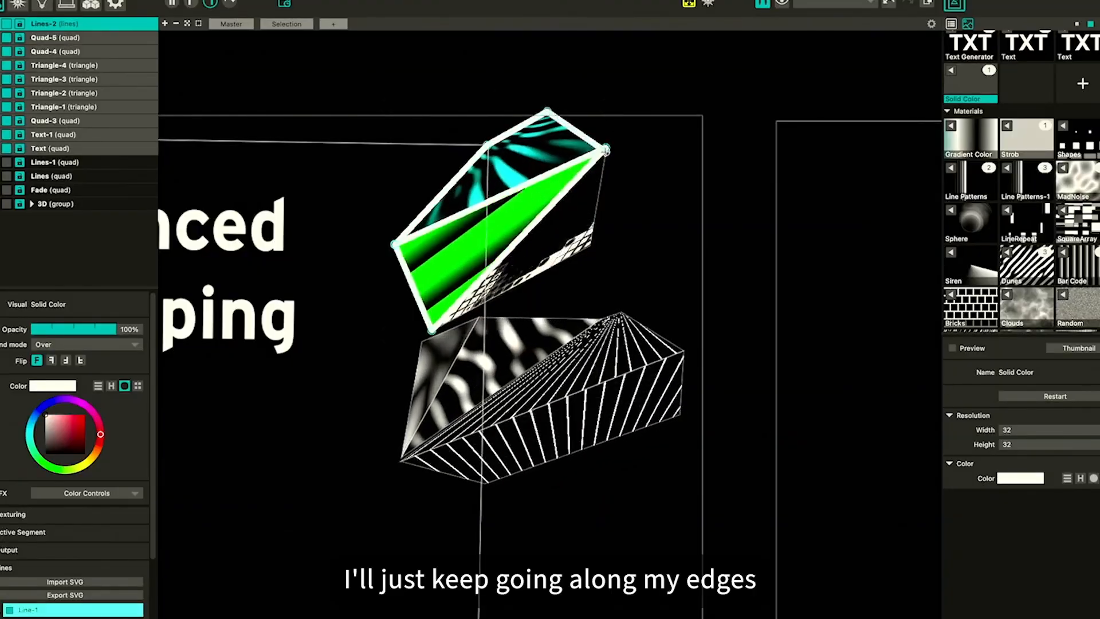
Group the quads and triangles into a folder and hide that group
{"action": "left_click", "coordinate": [51, 38]}
{"action": "left_click", "coordinate": [57, 121], "text": "shift"}
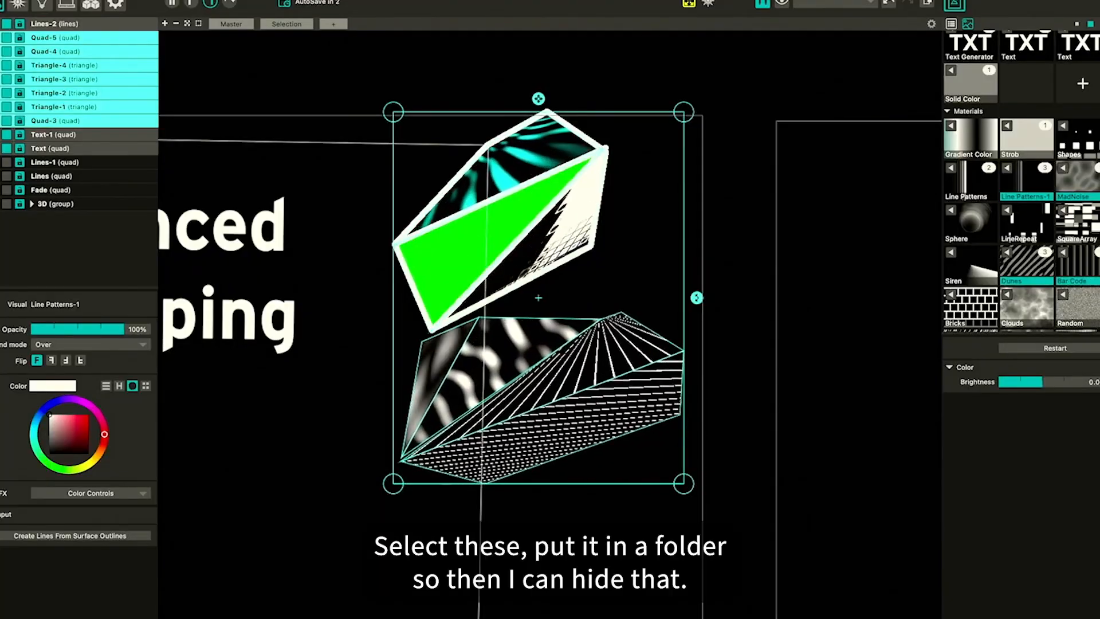
{"action": "key", "text": "super+g"}
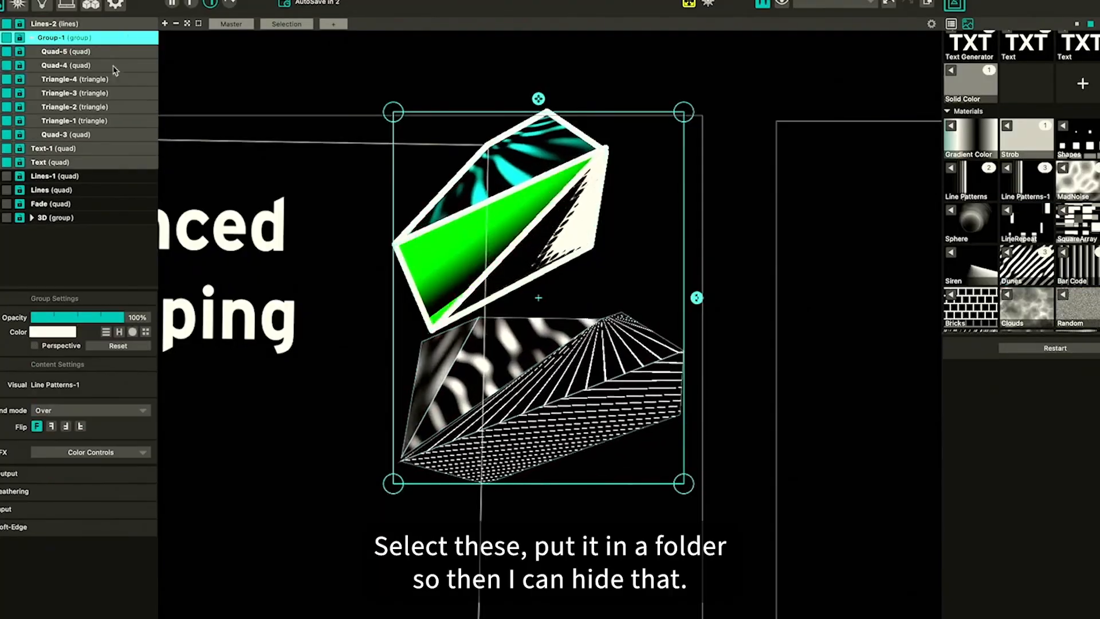
{"action": "left_click", "coordinate": [7, 38]}
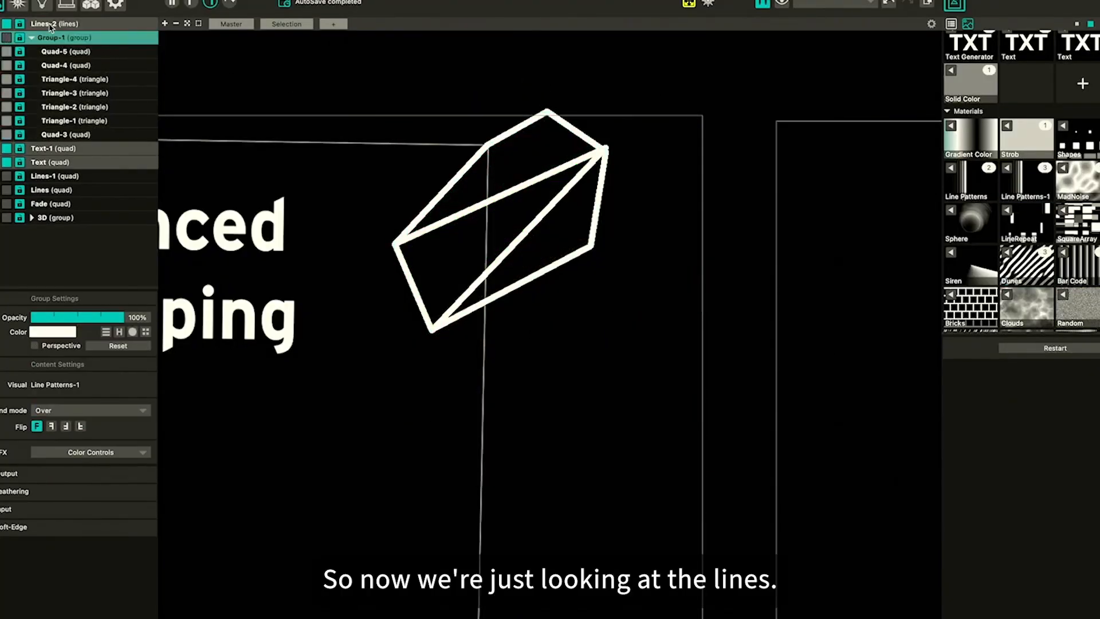
Select the lines layer and draw a second line around the edges of the lower paper piece
{"action": "left_click", "coordinate": [51, 24]}
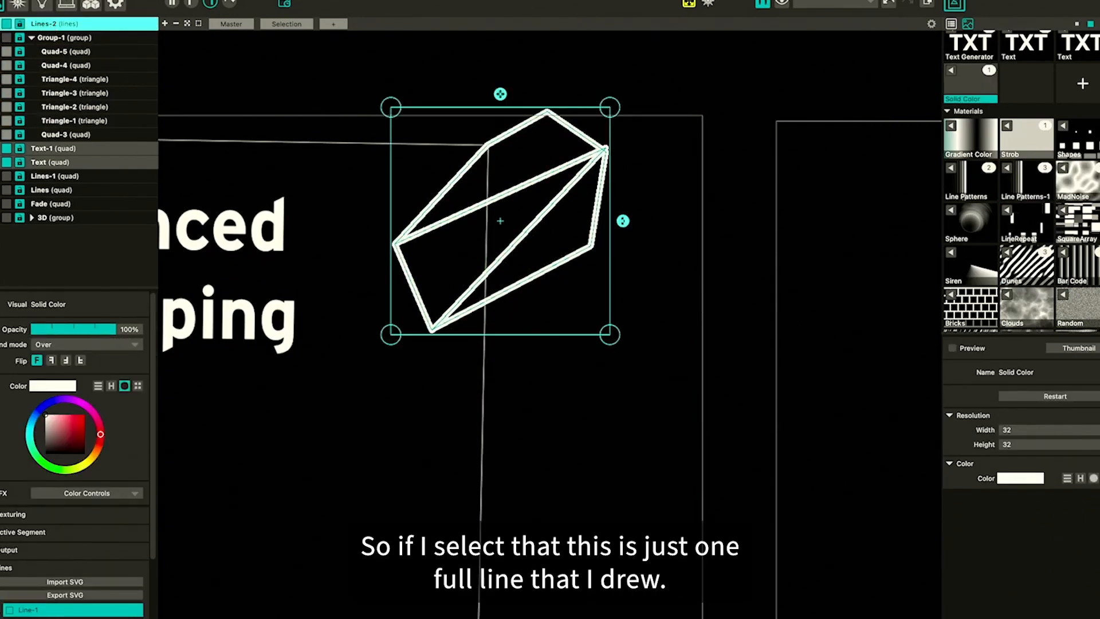
{"action": "scroll", "coordinate": [28, 515], "scroll_direction": "down", "scroll_amount": 1}
{"action": "scroll", "coordinate": [27, 516], "scroll_direction": "down", "scroll_amount": 5}
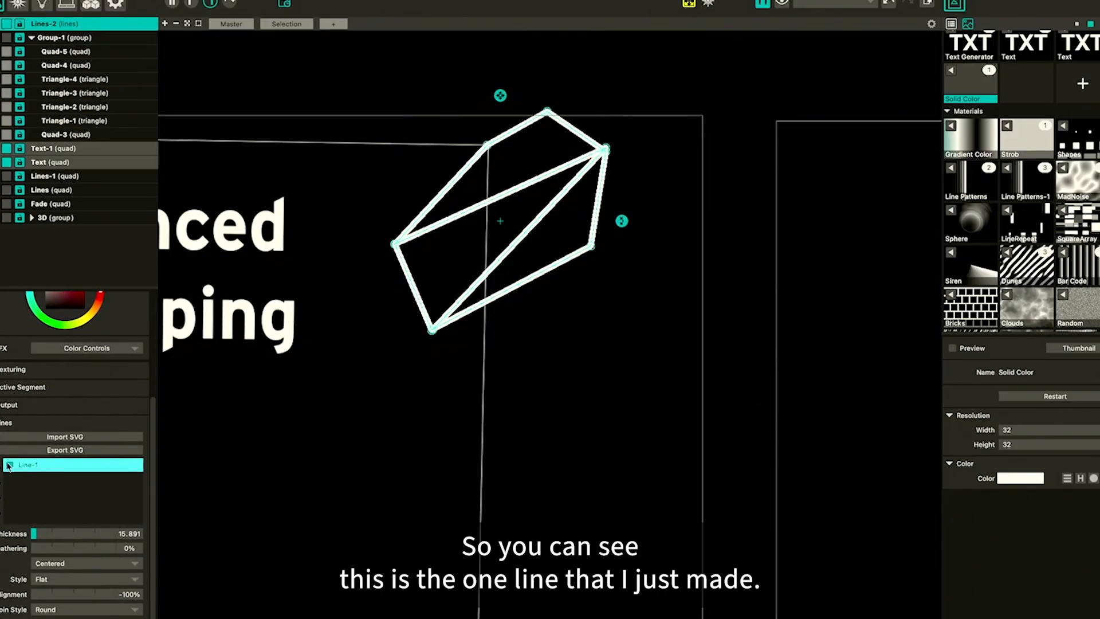
{"action": "left_click", "coordinate": [9, 465]}
{"action": "left_click", "coordinate": [9, 466]}
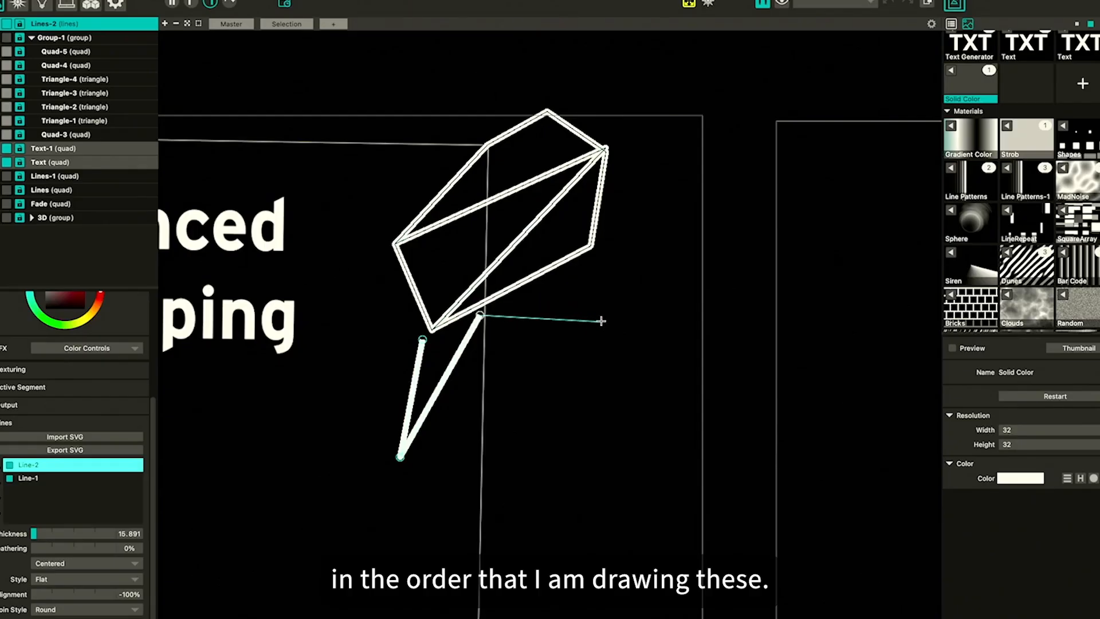
{"action": "left_click", "coordinate": [679, 350]}
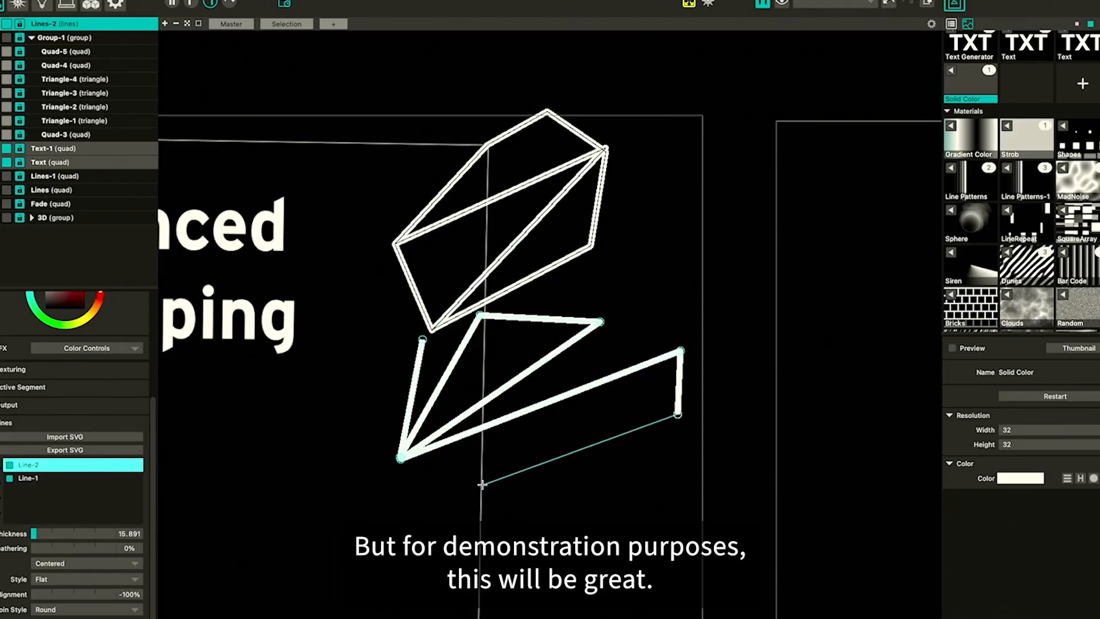
{"action": "left_click", "coordinate": [400, 459]}
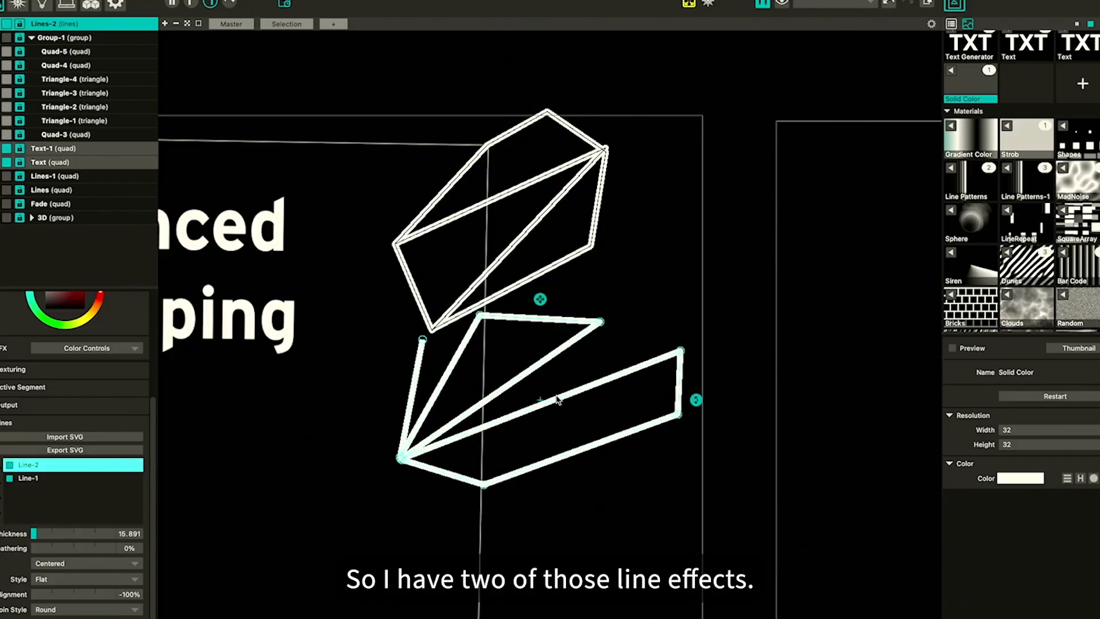
Examine the first line's FX, output, active segment and texturing settings
{"action": "left_click", "coordinate": [34, 482]}
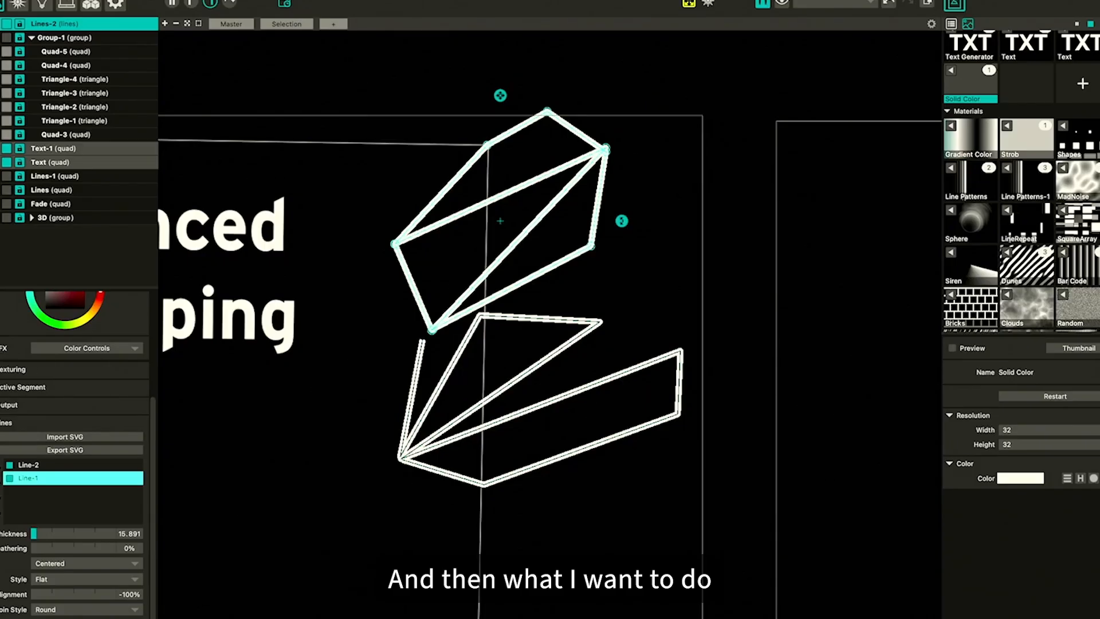
{"action": "left_click", "coordinate": [2, 348]}
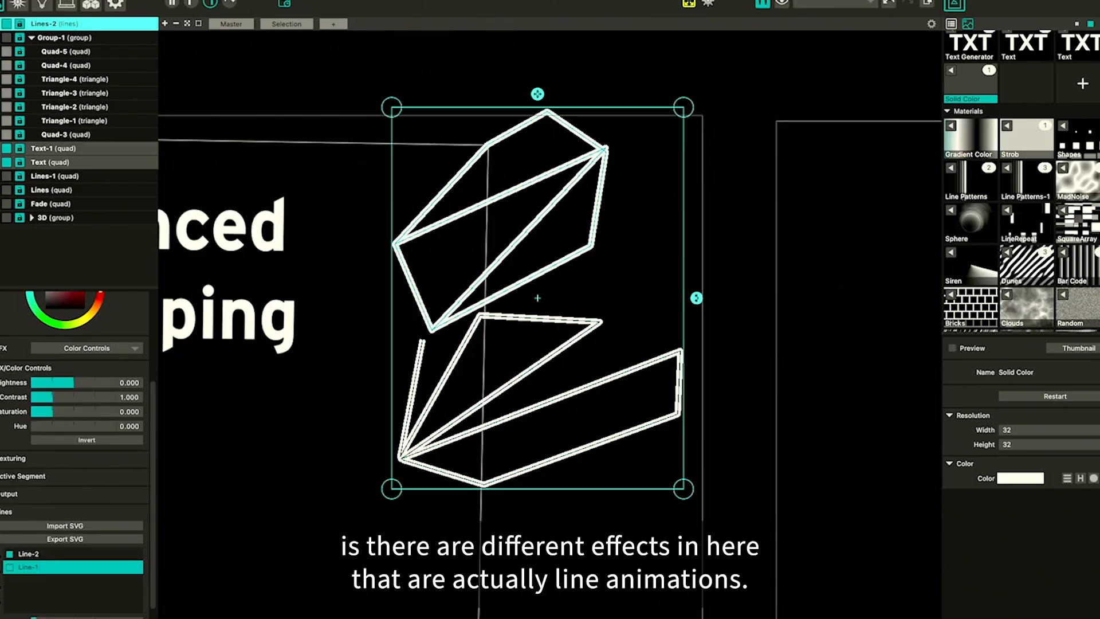
{"action": "scroll", "coordinate": [37, 457], "scroll_direction": "down", "scroll_amount": 3}
{"action": "left_click", "coordinate": [11, 405]}
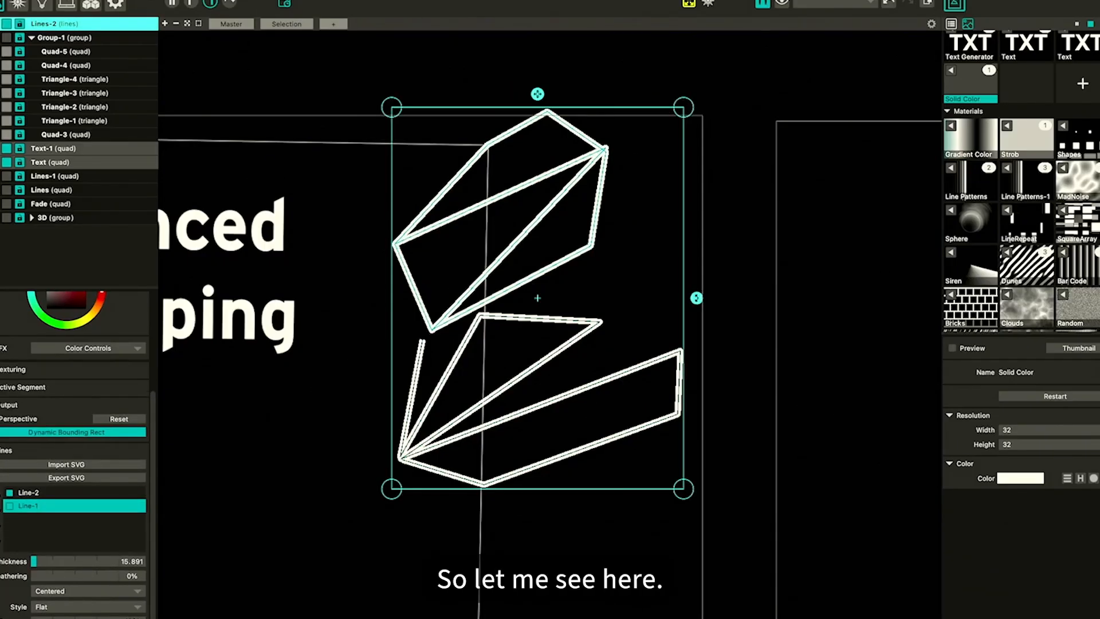
{"action": "left_click", "coordinate": [9, 405]}
{"action": "left_click", "coordinate": [9, 387]}
{"action": "left_click", "coordinate": [9, 388]}
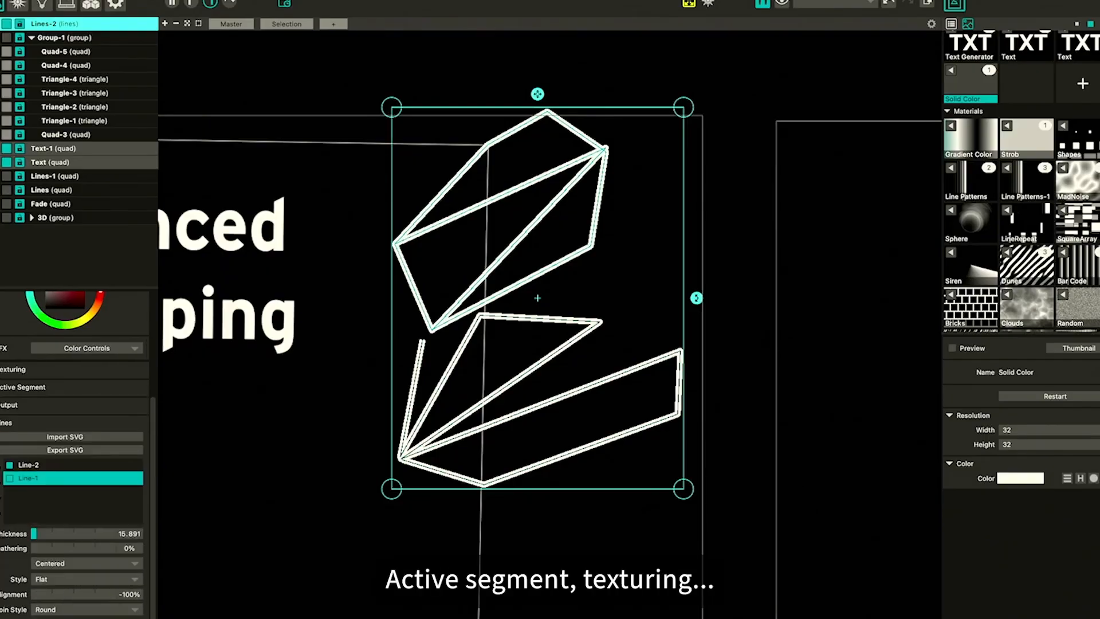
{"action": "left_click", "coordinate": [11, 370]}
{"action": "left_click_drag", "start_coordinate": [40, 399], "coordinate": [1, 404]}
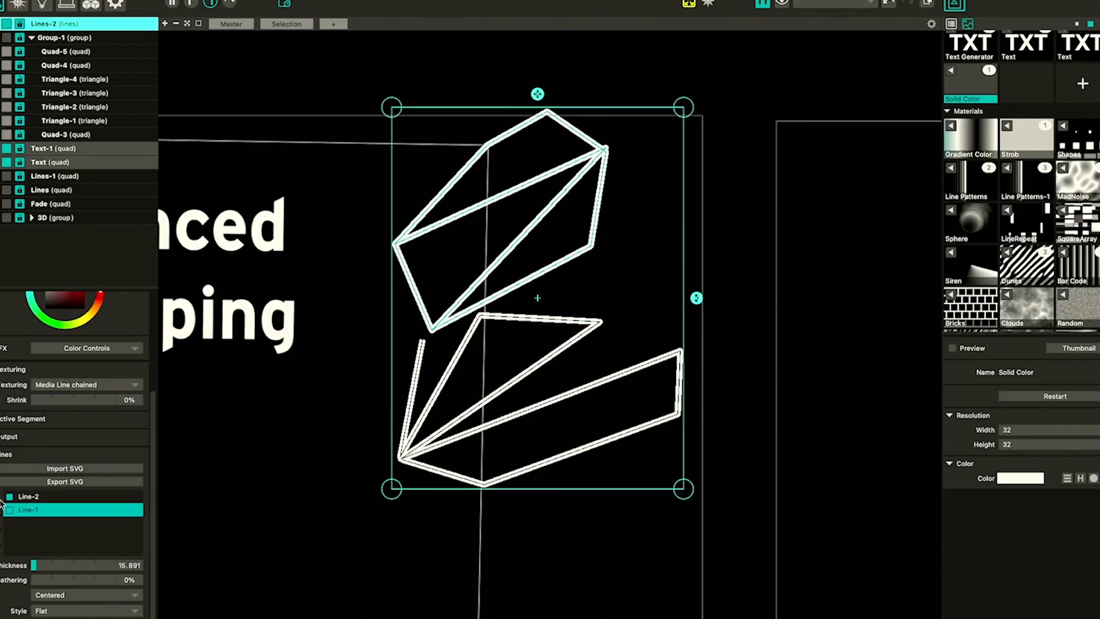
{"action": "scroll", "coordinate": [4, 553], "scroll_direction": "down", "scroll_amount": 2}
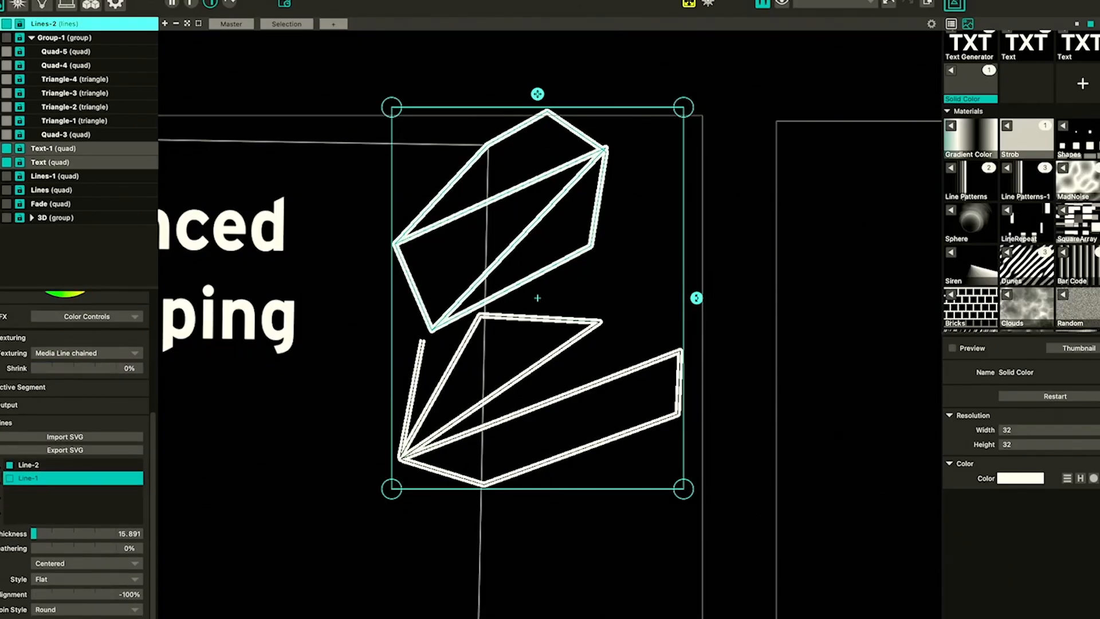
Try the Line Patterns and Gradient Color materials on the line surface while browsing its texturing options
{"action": "left_click", "coordinate": [954, 170]}
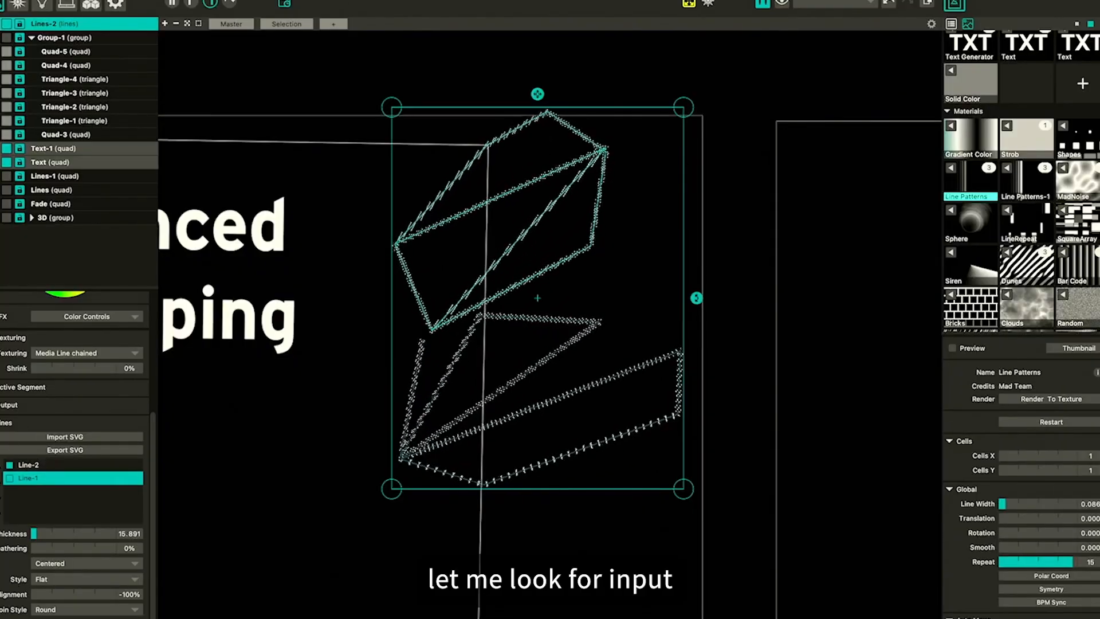
{"action": "scroll", "coordinate": [12, 400], "scroll_direction": "up", "scroll_amount": 5}
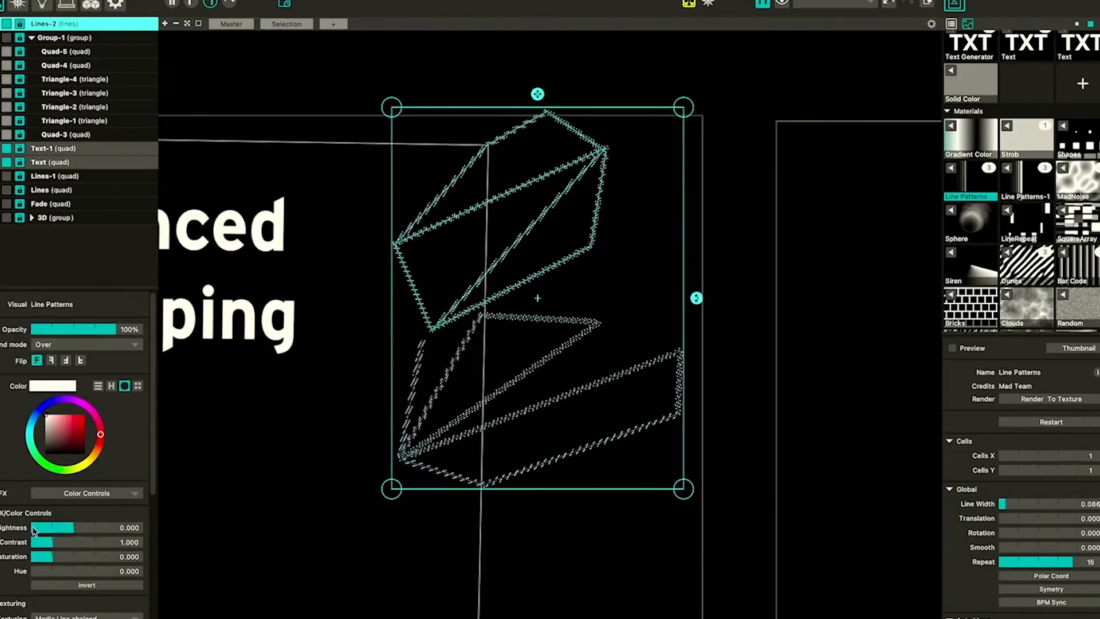
{"action": "scroll", "coordinate": [35, 532], "scroll_direction": "down", "scroll_amount": 4}
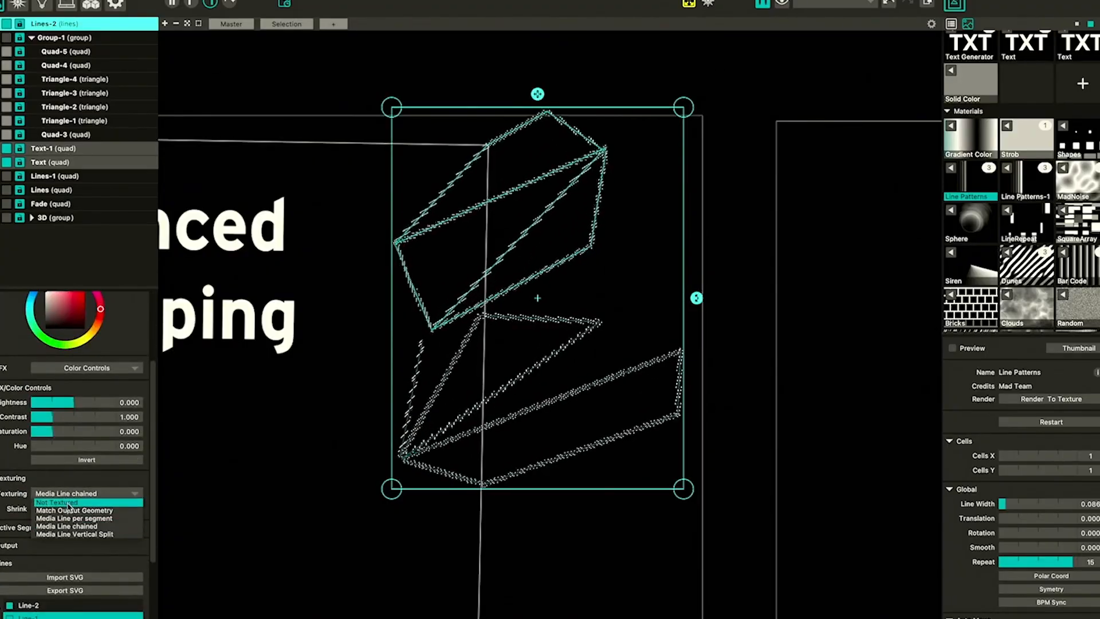
{"action": "left_click", "coordinate": [5, 527]}
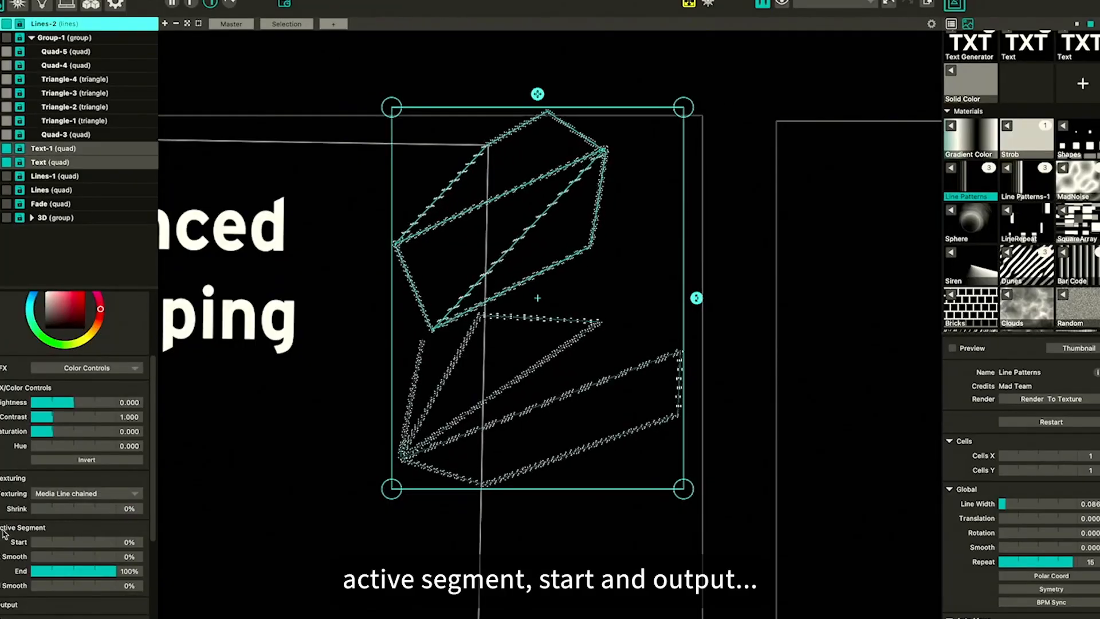
{"action": "scroll", "coordinate": [14, 553], "scroll_direction": "down", "scroll_amount": 3}
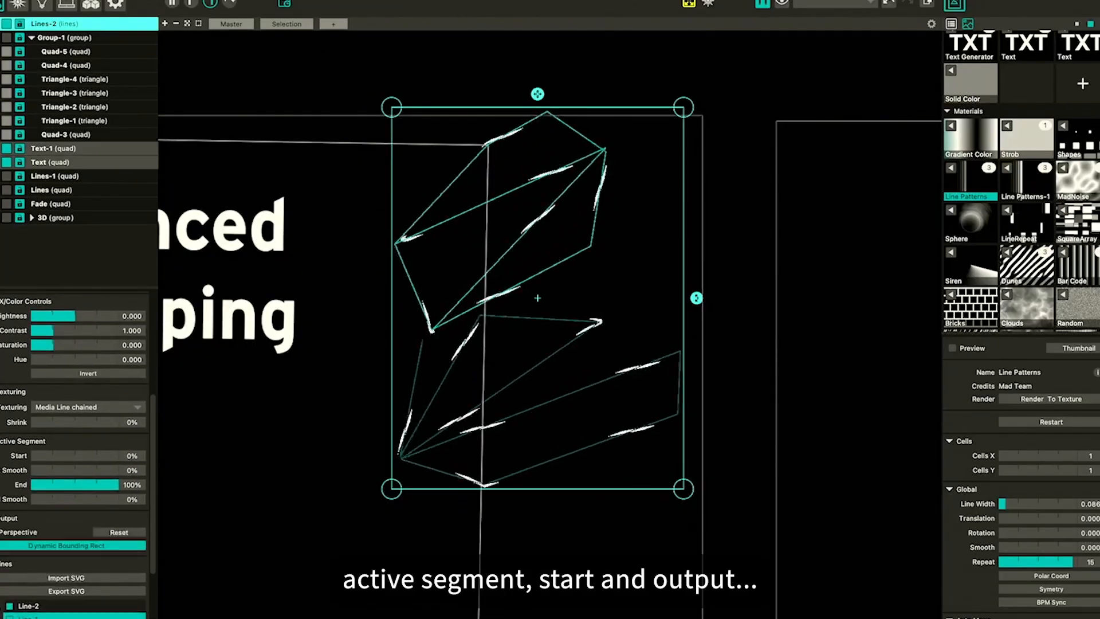
{"action": "scroll", "coordinate": [18, 507], "scroll_direction": "down", "scroll_amount": 4}
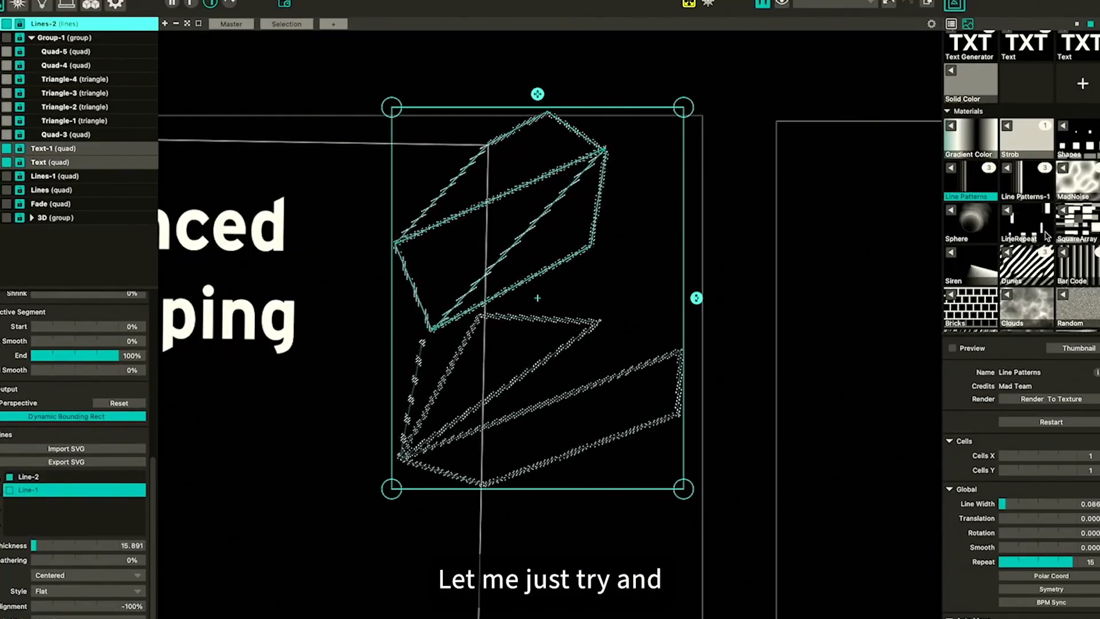
{"action": "scroll", "coordinate": [1047, 235], "scroll_direction": "down", "scroll_amount": 10}
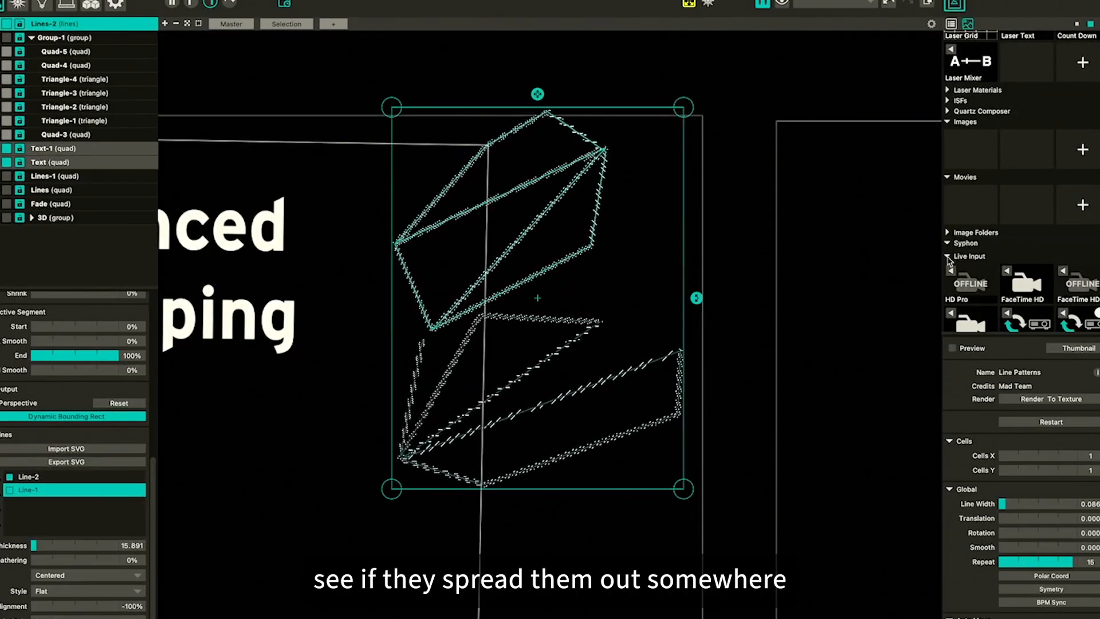
{"action": "scroll", "coordinate": [948, 260], "scroll_direction": "up", "scroll_amount": 10}
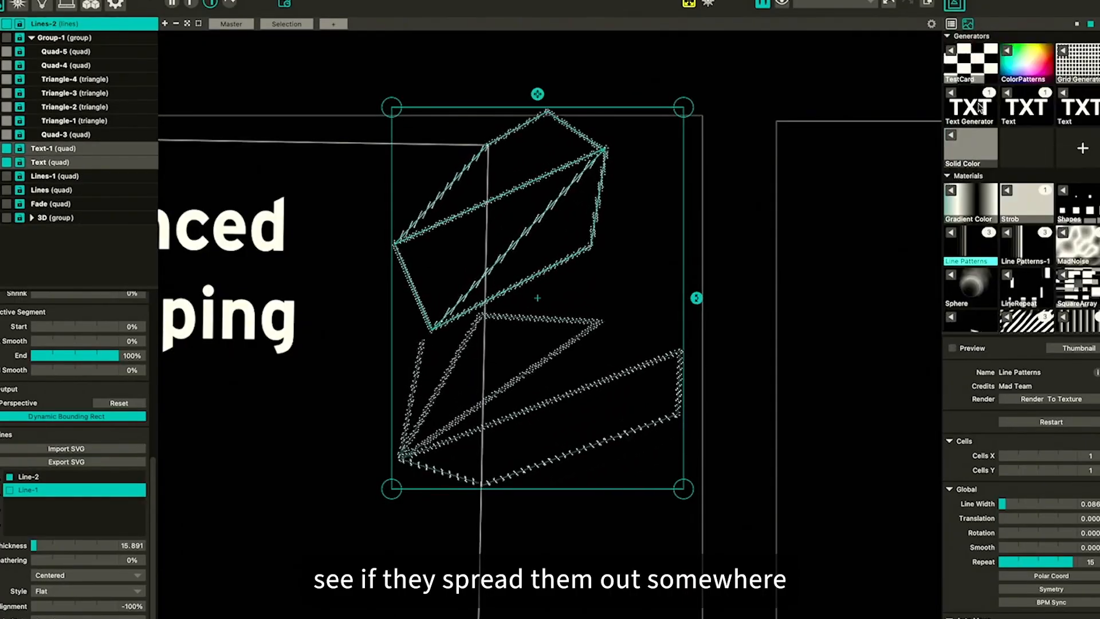
{"action": "left_click", "coordinate": [951, 195]}
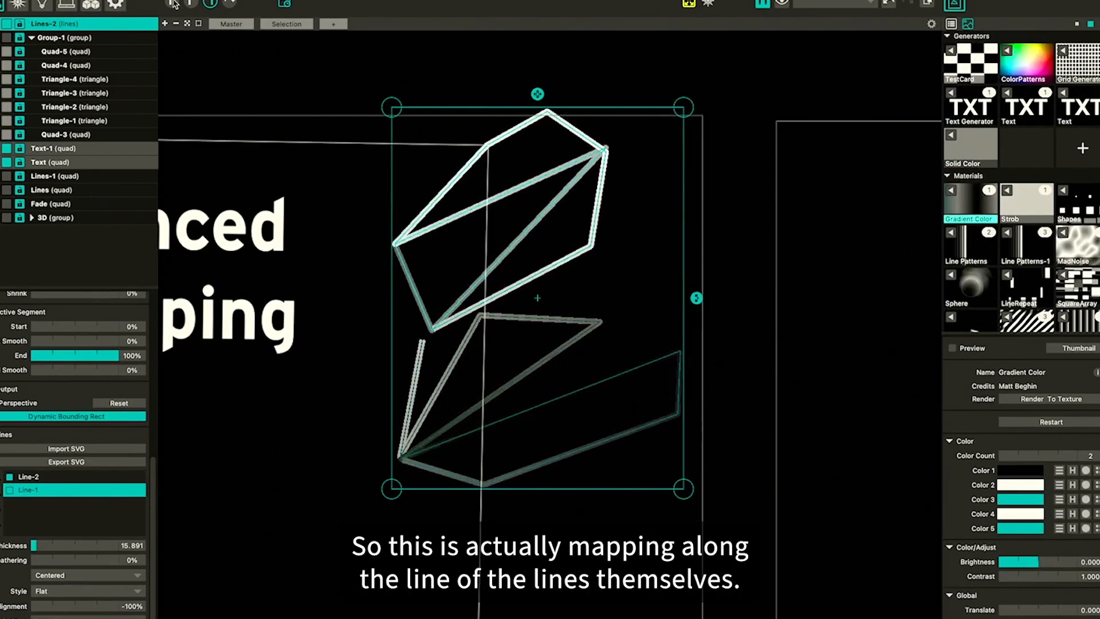
Open the input view, duplicate the Line Patterns material and apply the copy to the lines
{"action": "left_click", "coordinate": [172, 4]}
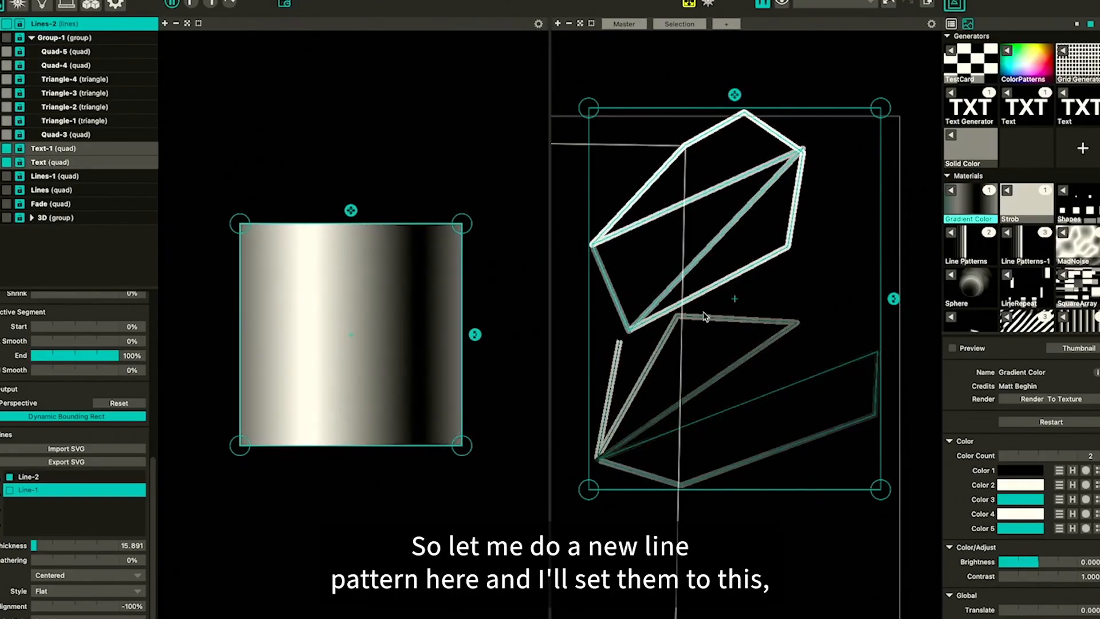
{"action": "right_click", "coordinate": [973, 254]}
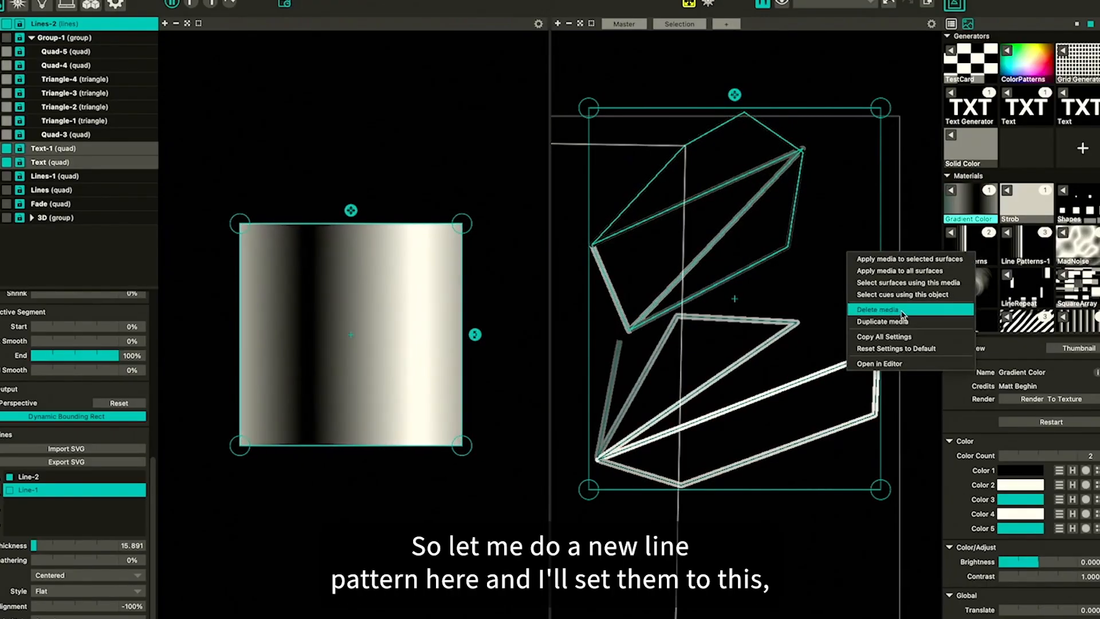
{"action": "left_click", "coordinate": [894, 322]}
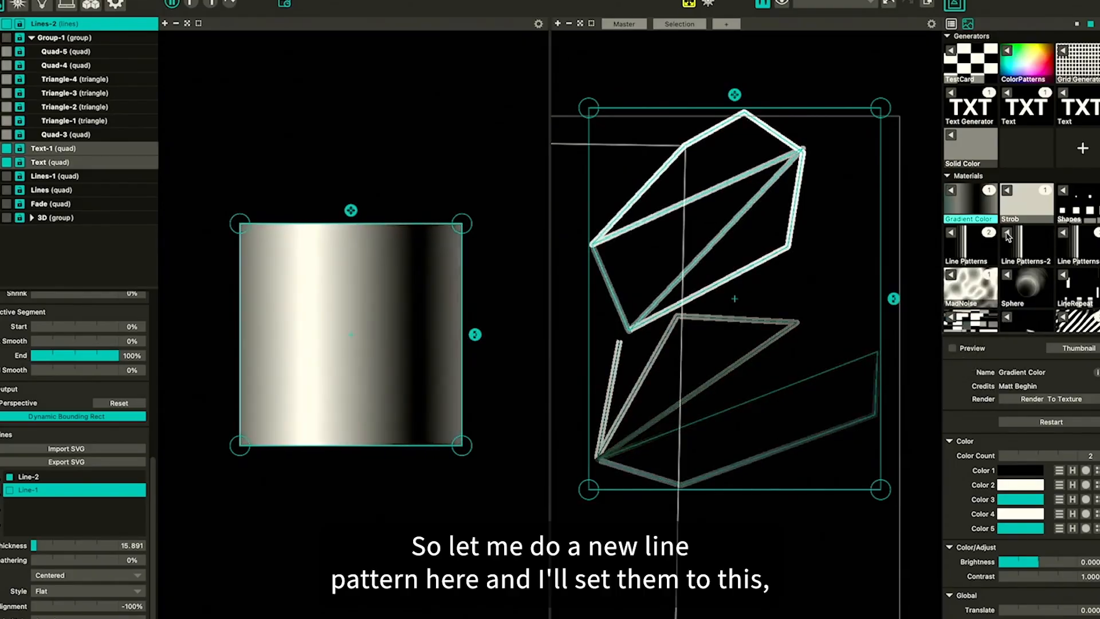
{"action": "left_click", "coordinate": [1008, 237]}
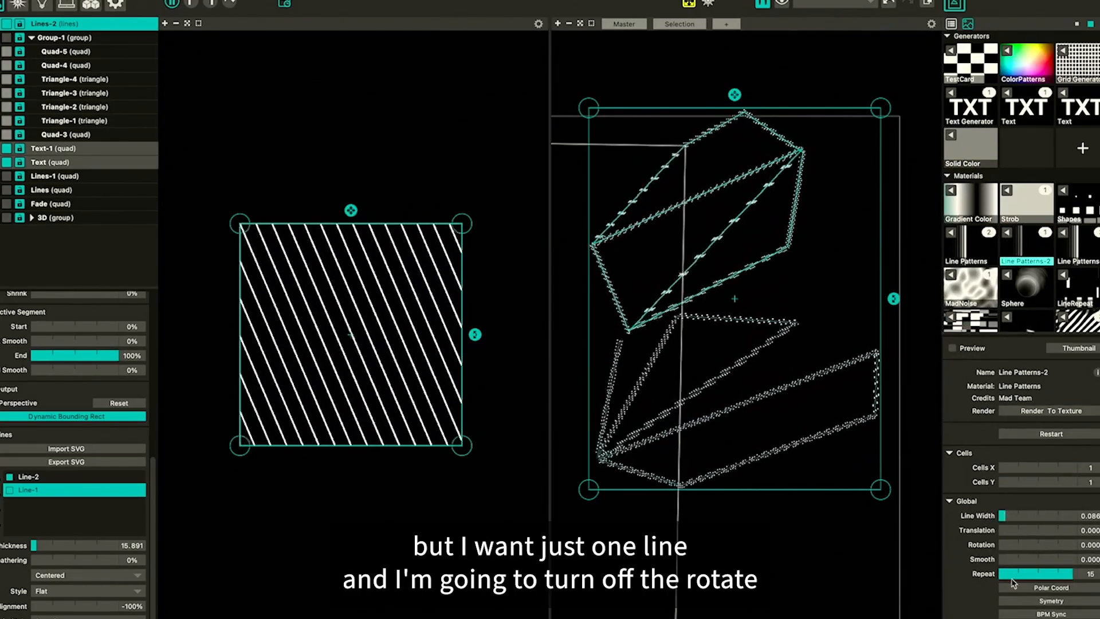
Set the line pattern's Repeat to 1 and turn off its Auto Rotate
{"action": "left_click_drag", "start_coordinate": [1012, 579], "coordinate": [953, 574]}
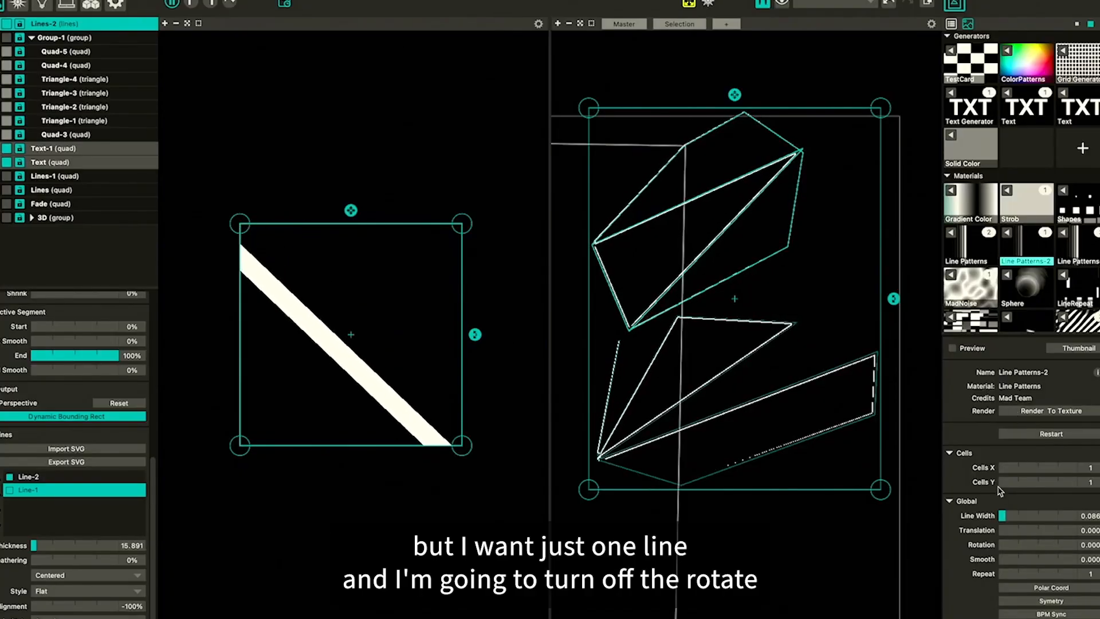
{"action": "scroll", "coordinate": [1024, 573], "scroll_direction": "down", "scroll_amount": 10}
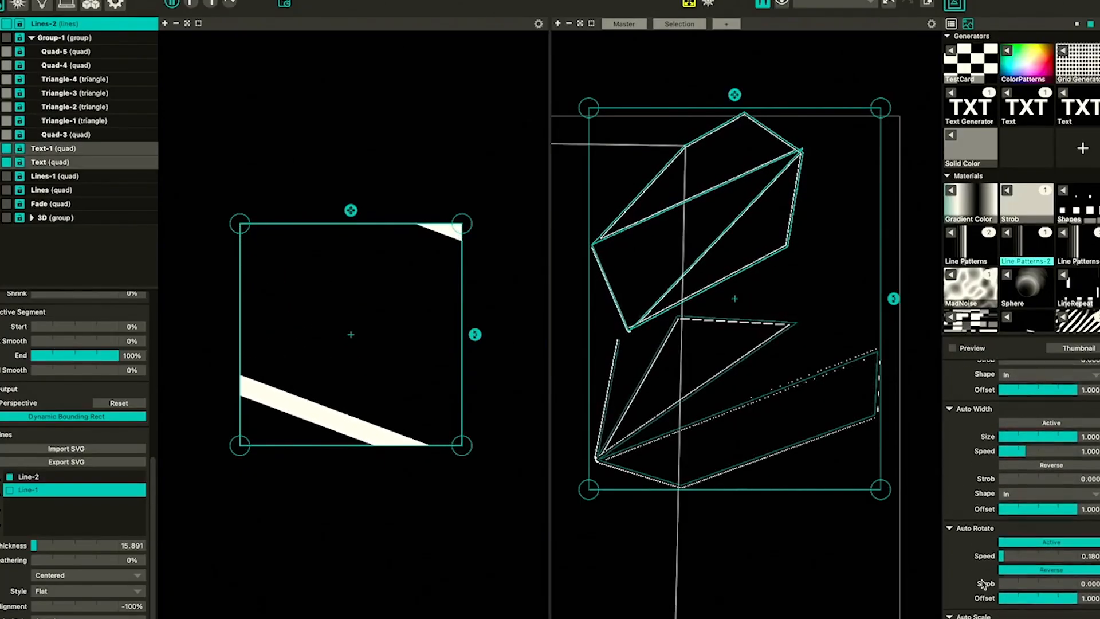
{"action": "left_click", "coordinate": [1044, 514]}
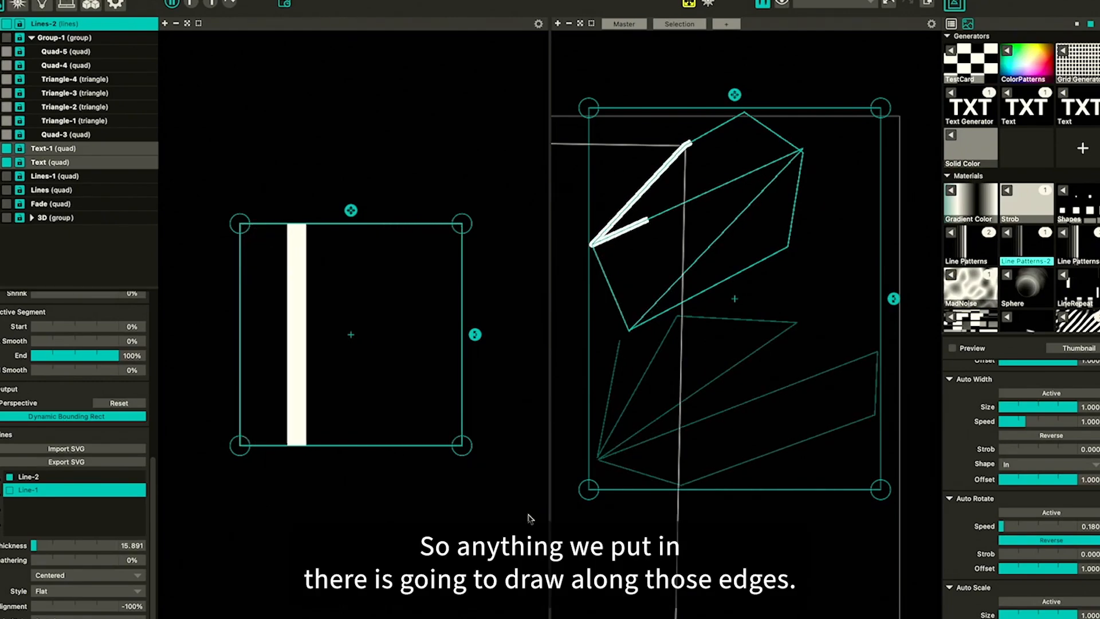
Set the line's active segment start to 13% and its smooth to 48%
{"action": "left_click", "coordinate": [66, 327]}
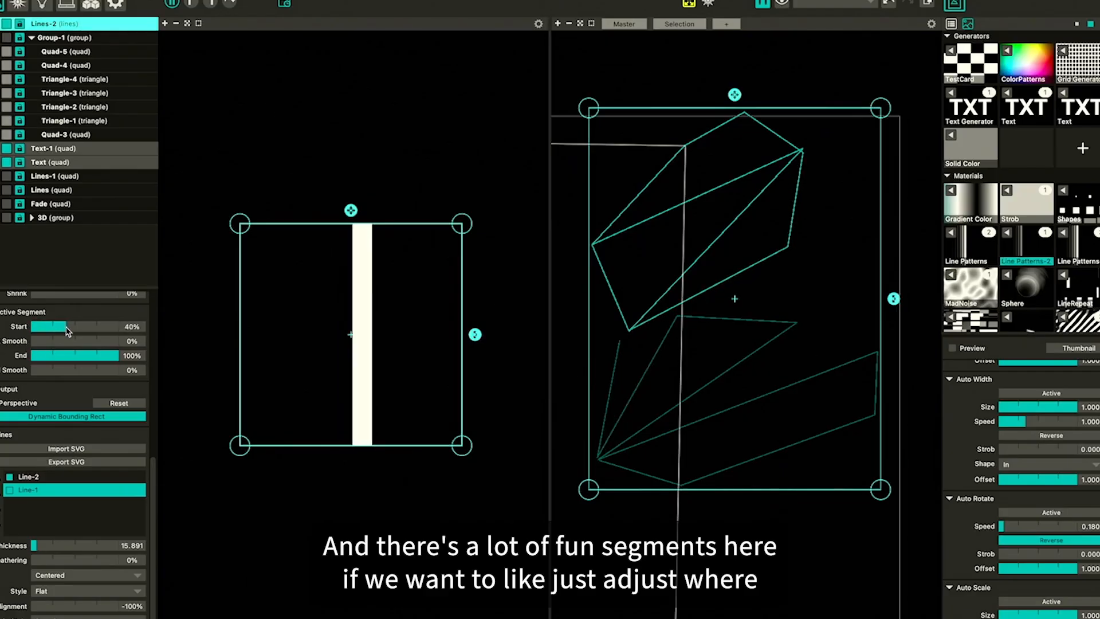
{"action": "mouse_move", "coordinate": [76, 332]}
{"action": "left_mouse_down"}
{"action": "mouse_move", "coordinate": [43, 327]}
{"action": "mouse_move", "coordinate": [73, 342]}
{"action": "left_mouse_up"}
{"action": "left_click", "coordinate": [89, 342]}
{"action": "left_click", "coordinate": [32, 327]}
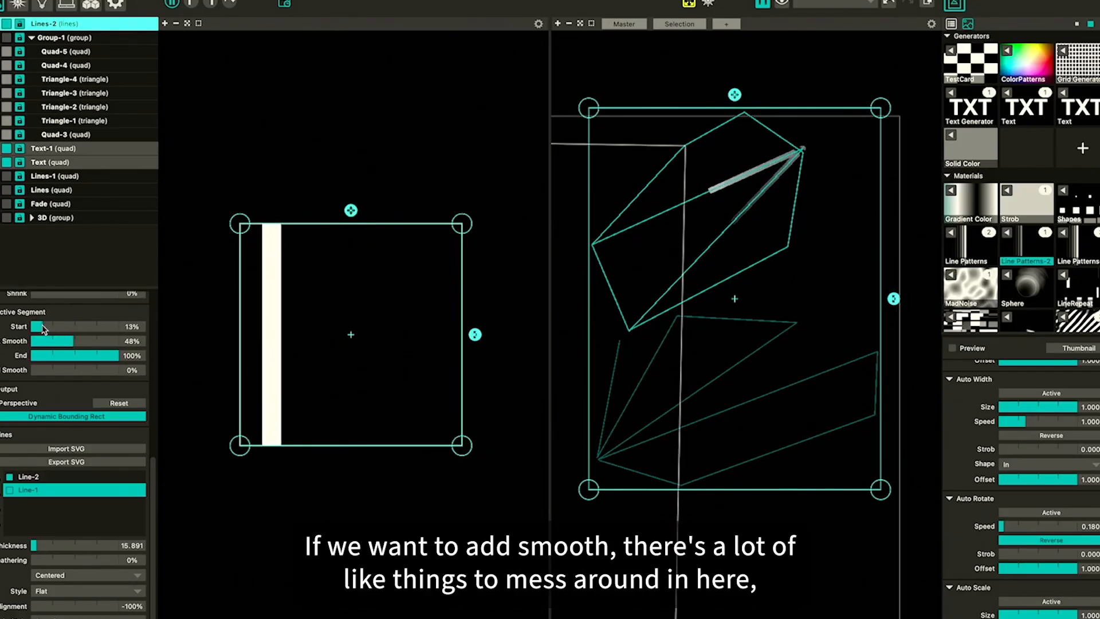
{"action": "scroll", "coordinate": [25, 396], "scroll_direction": "down", "scroll_amount": 3}
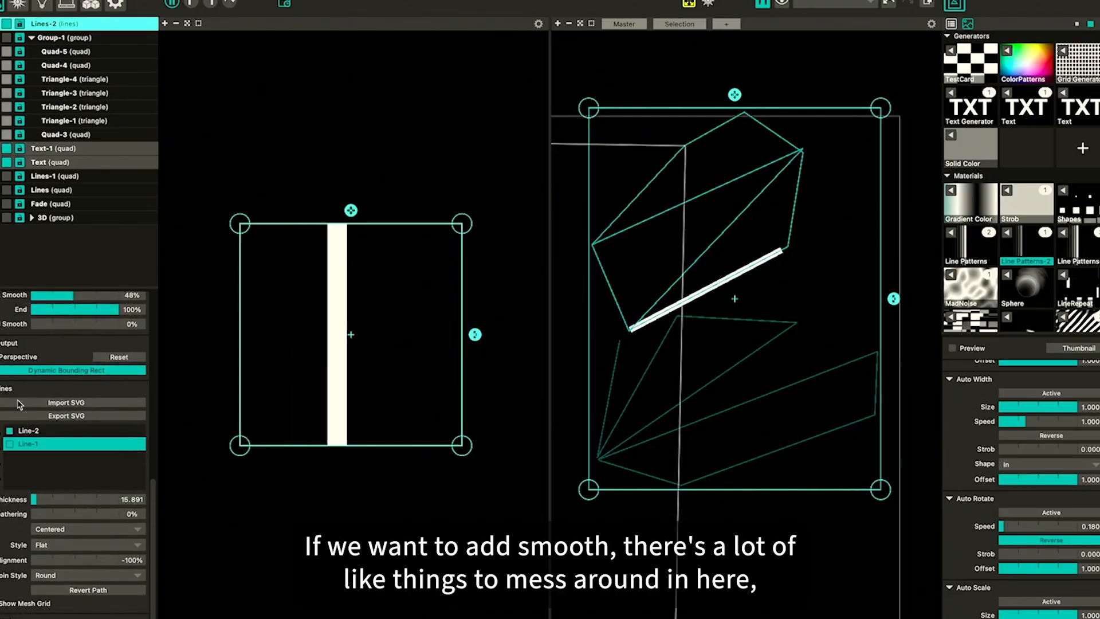
Reduce the line thickness to 10.733 and set the Line Patterns Auto Move speed to 0.846
{"action": "mouse_move", "coordinate": [34, 490]}
{"action": "left_mouse_down"}
{"action": "mouse_move", "coordinate": [51, 491]}
{"action": "mouse_move", "coordinate": [33, 491]}
{"action": "left_mouse_up"}
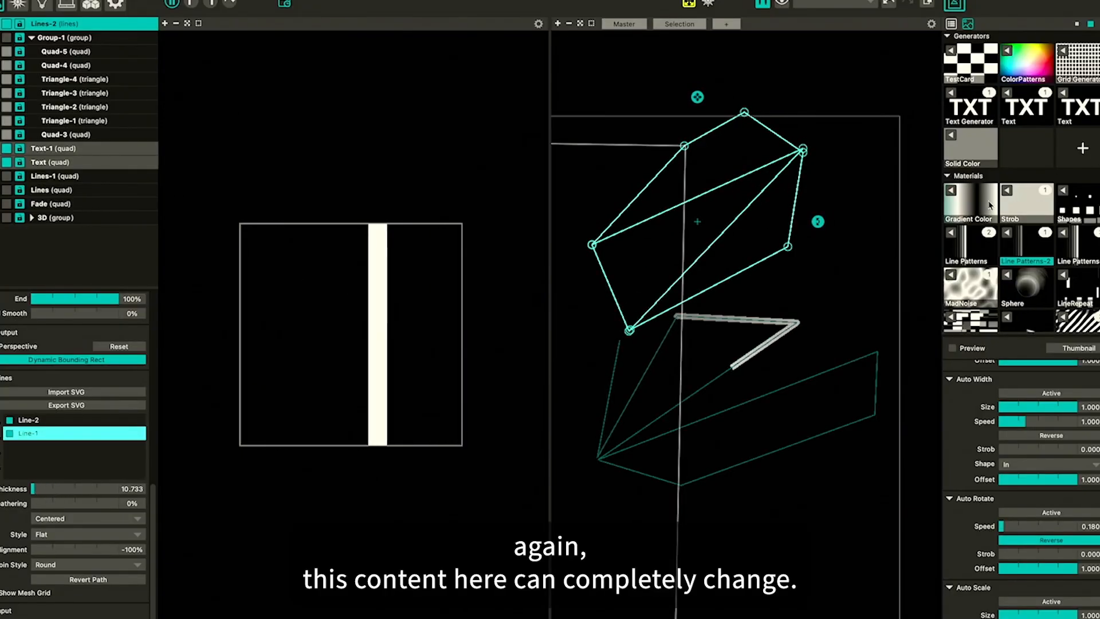
{"action": "left_click", "coordinate": [1020, 377]}
{"action": "scroll", "coordinate": [980, 461], "scroll_direction": "up", "scroll_amount": 2}
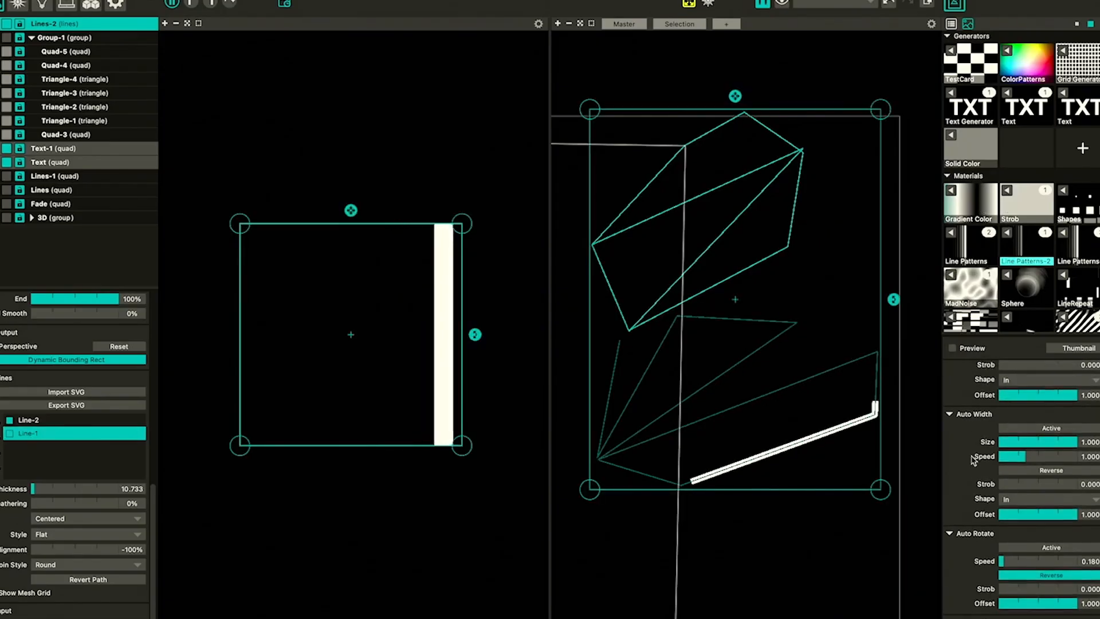
{"action": "scroll", "coordinate": [986, 436], "scroll_direction": "up", "scroll_amount": 6}
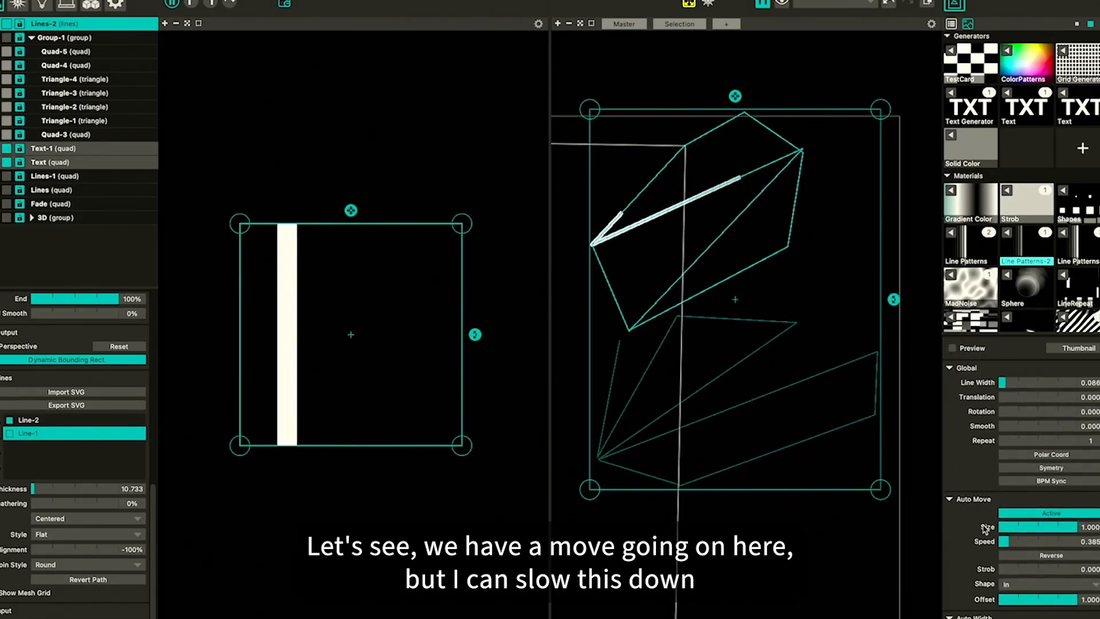
{"action": "left_click_drag", "start_coordinate": [1009, 521], "coordinate": [1037, 519]}
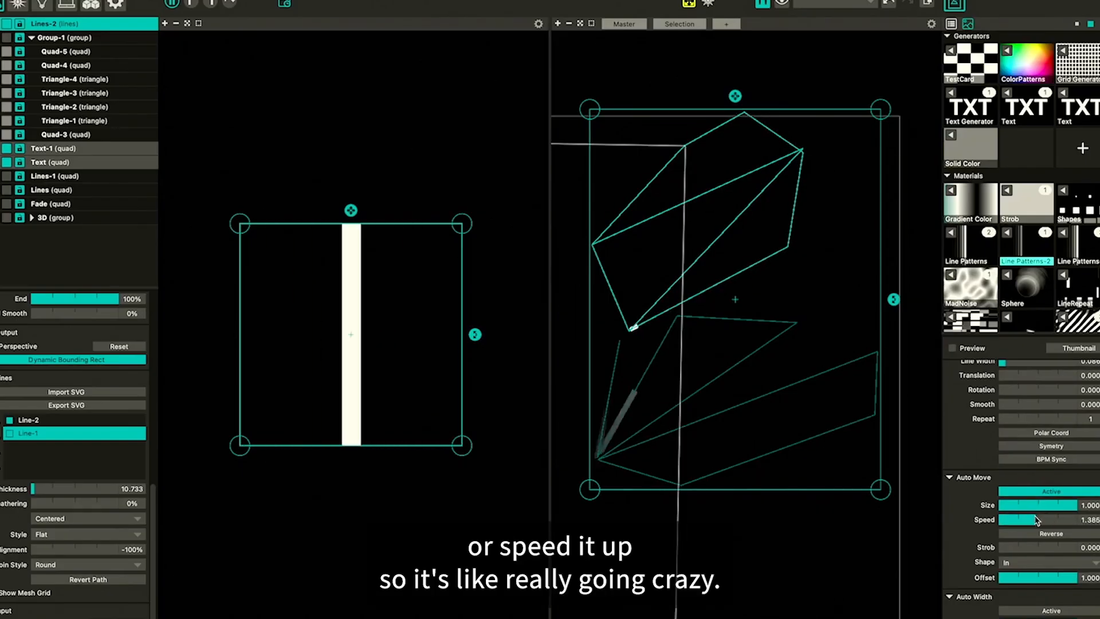
{"action": "left_click_drag", "start_coordinate": [1037, 519], "coordinate": [1020, 520]}
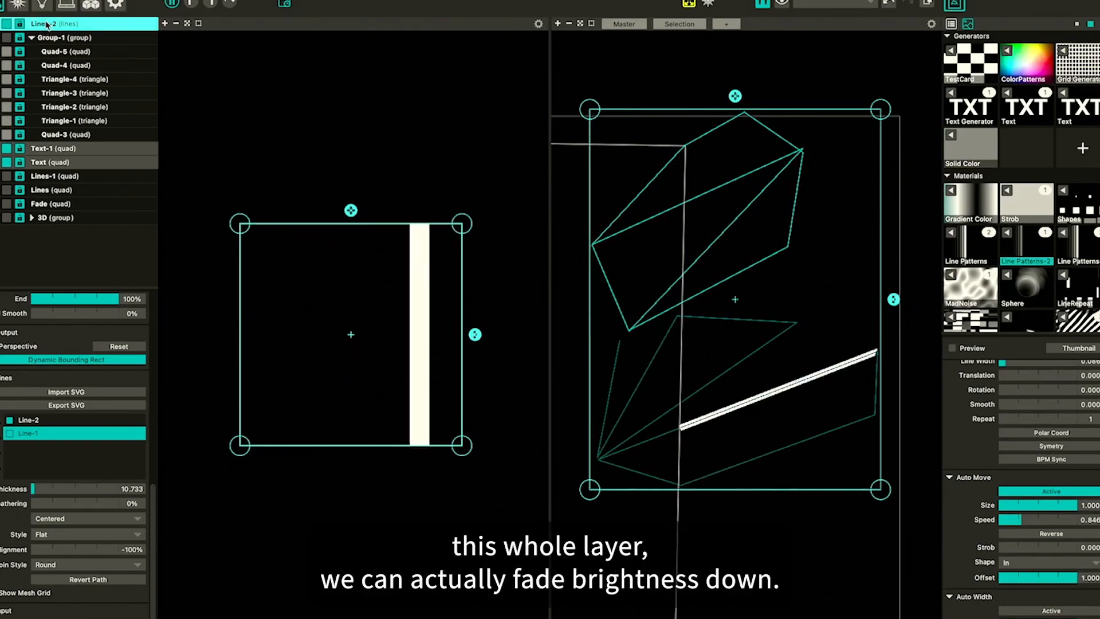
Set the line layer's opacity to 53% and change its blend mode to Add
{"action": "scroll", "coordinate": [57, 348], "scroll_direction": "up", "scroll_amount": 10}
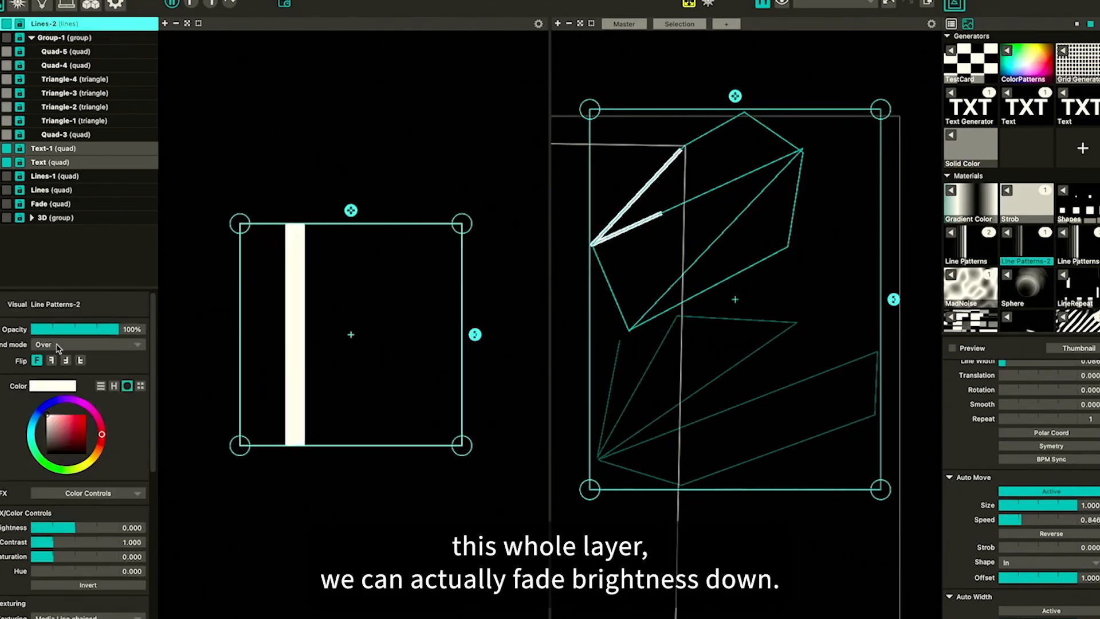
{"action": "left_click", "coordinate": [88, 330]}
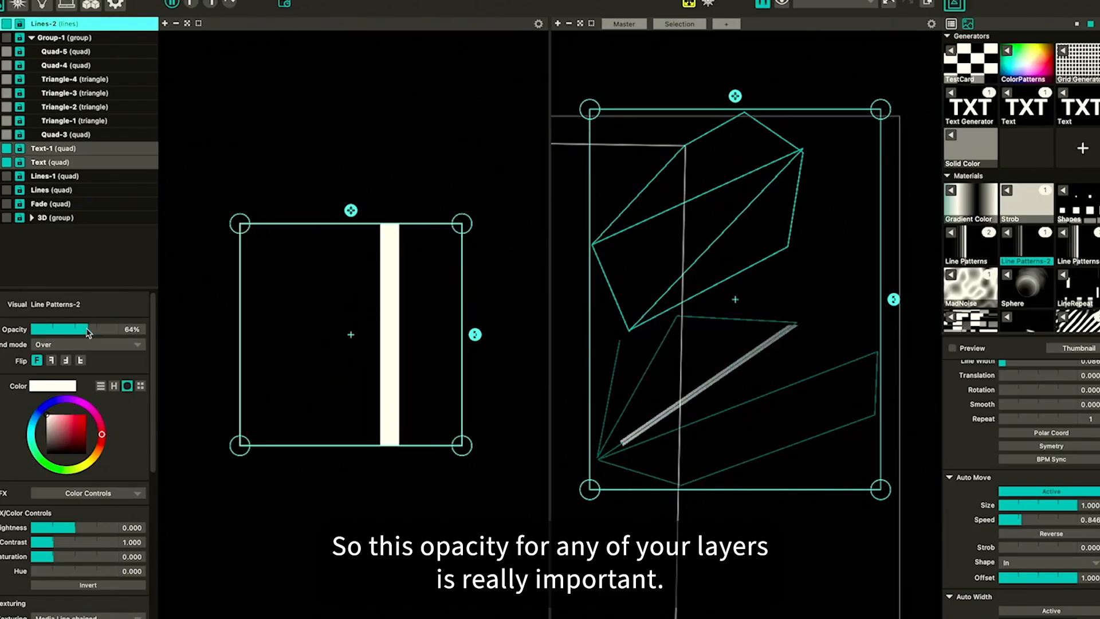
{"action": "left_click_drag", "start_coordinate": [88, 331], "coordinate": [78, 339]}
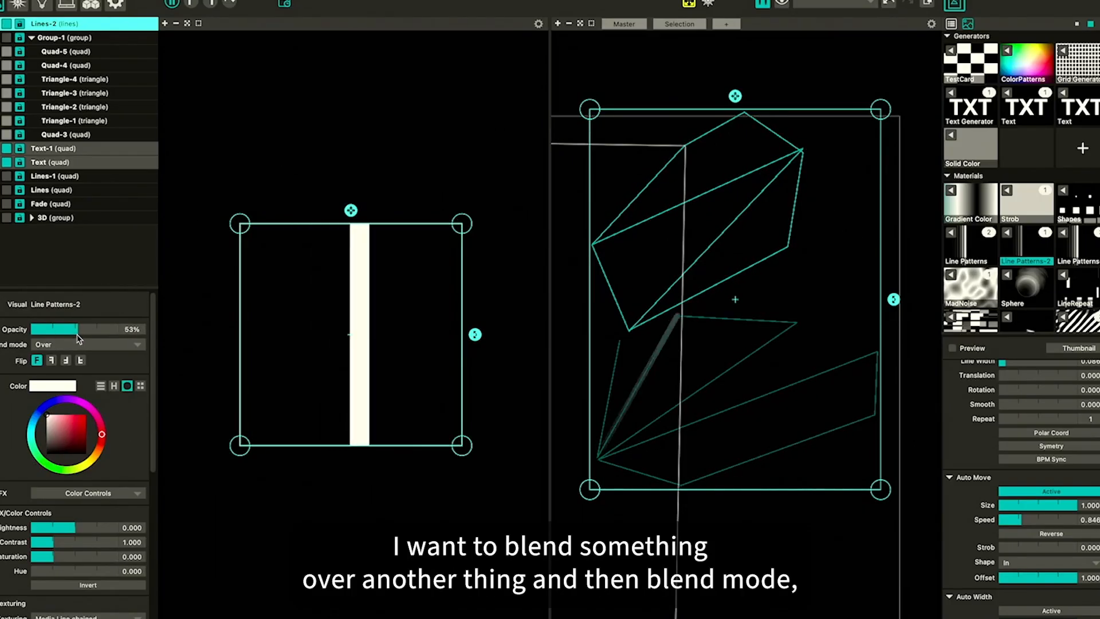
{"action": "left_click", "coordinate": [64, 344]}
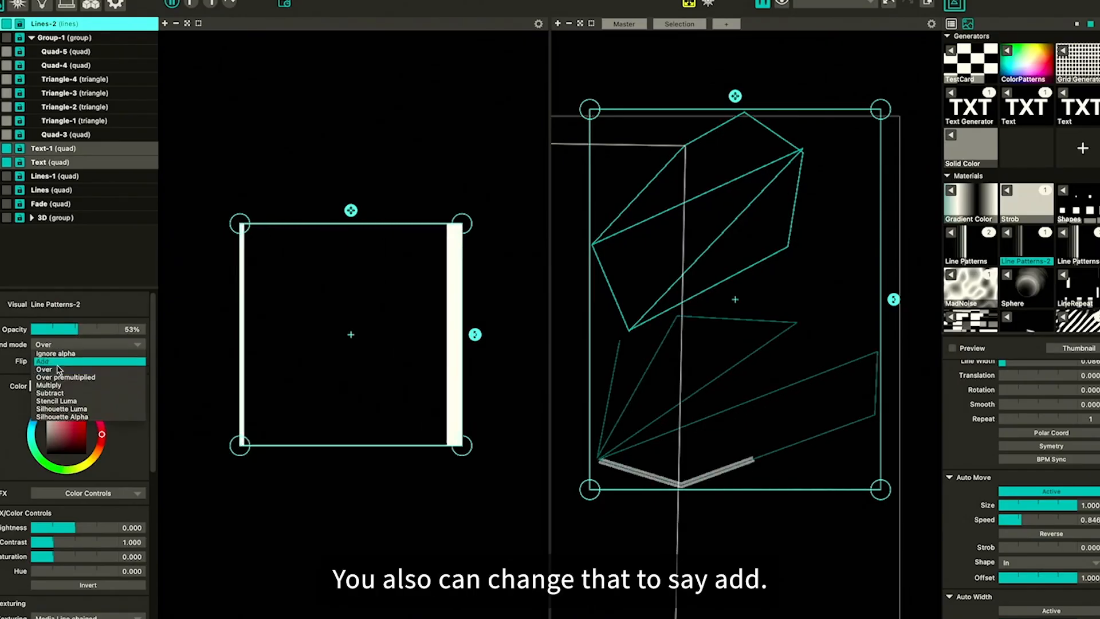
{"action": "left_click", "coordinate": [58, 362]}
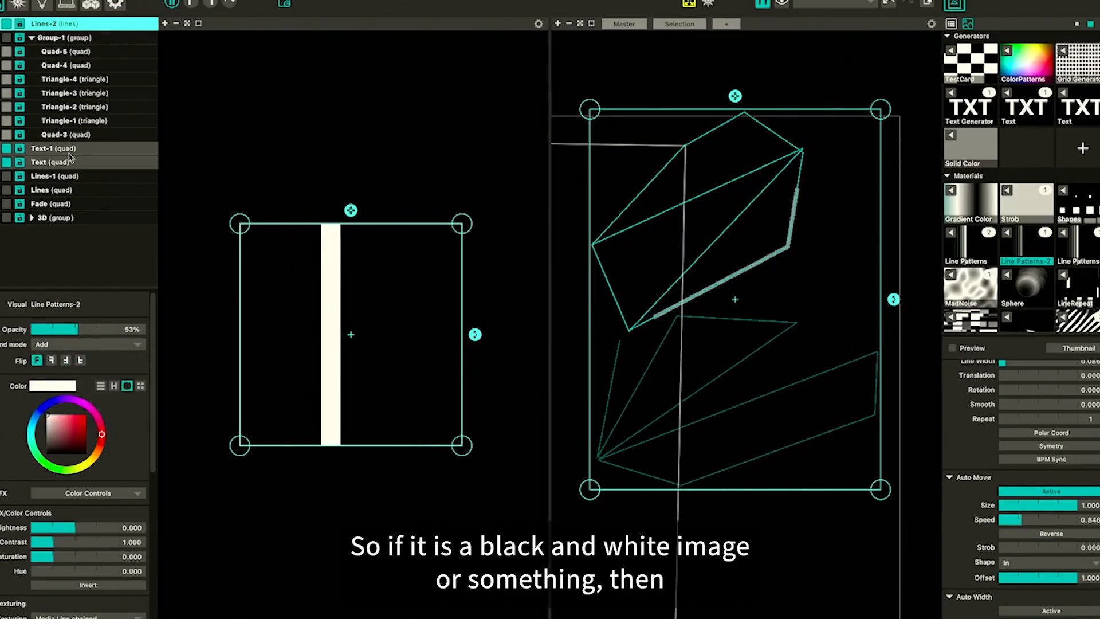
Make Group-1 visible and raise the line layer's opacity to 89%
{"action": "left_click", "coordinate": [7, 38]}
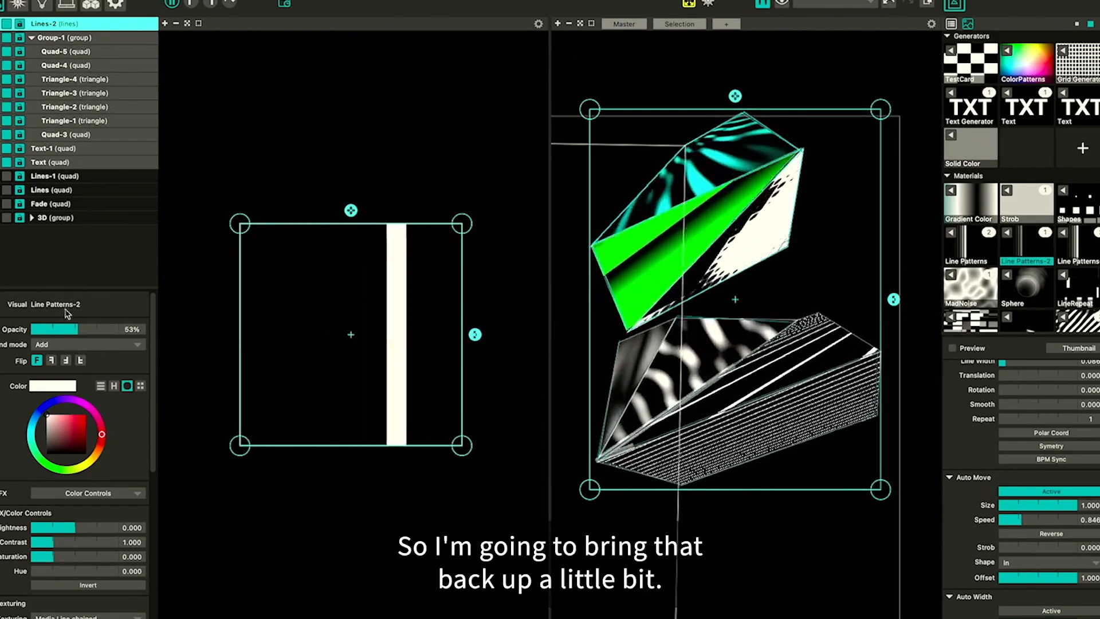
{"action": "left_click_drag", "start_coordinate": [77, 329], "coordinate": [110, 330]}
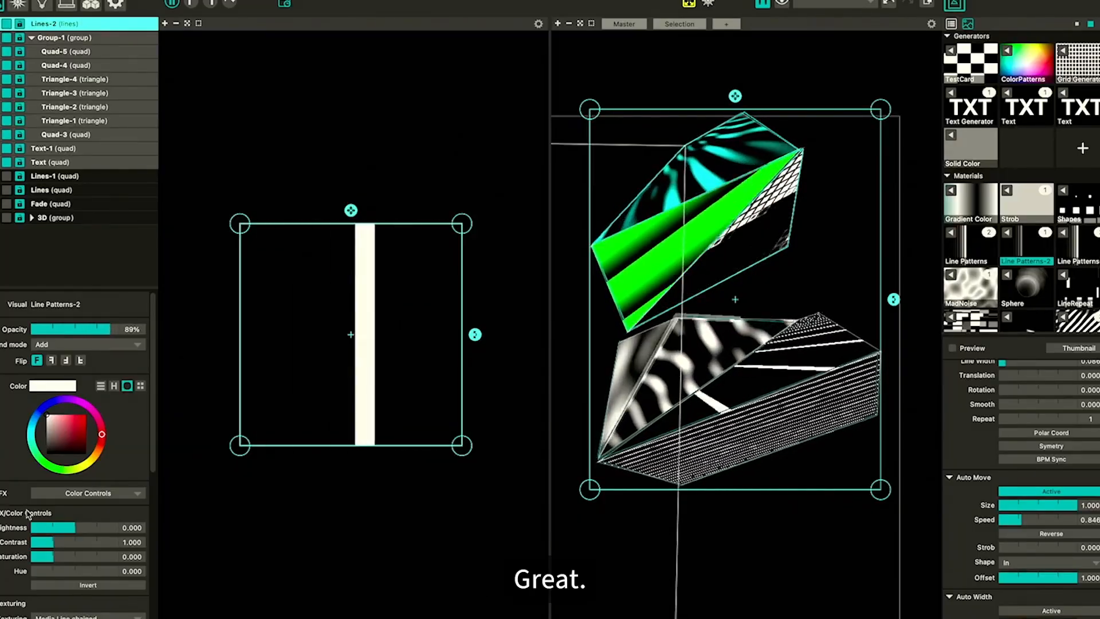
Set the line's active segment start smooth to 0%
{"action": "scroll", "coordinate": [27, 514], "scroll_direction": "down", "scroll_amount": 5}
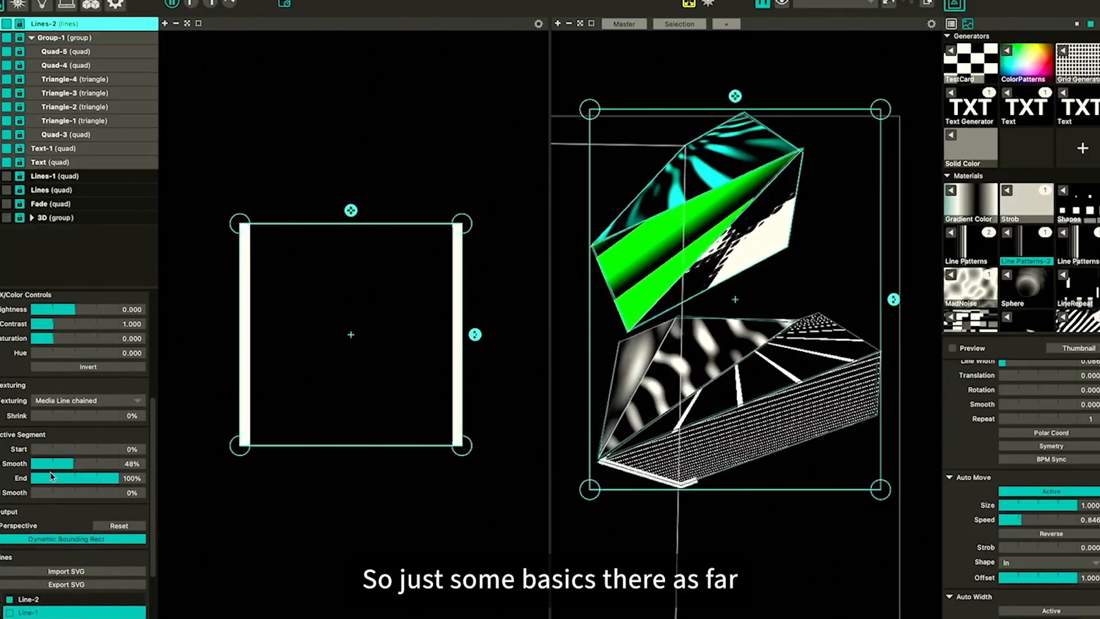
{"action": "left_click_drag", "start_coordinate": [67, 464], "coordinate": [8, 466]}
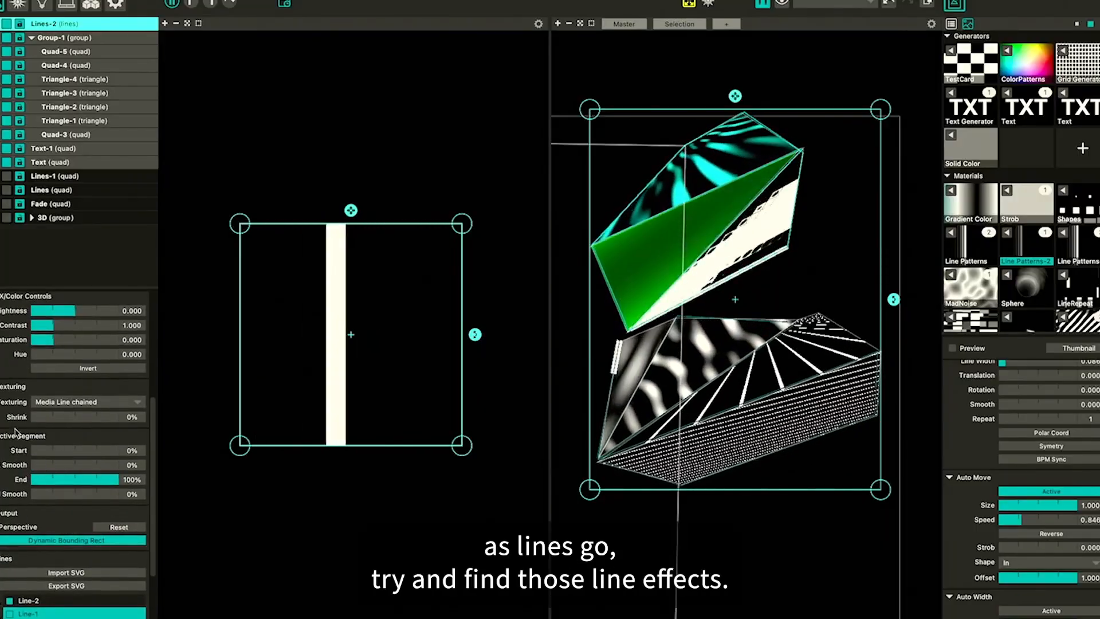
Browse the line's style options and scroll through its settings looking for line effects
{"action": "scroll", "coordinate": [11, 498], "scroll_direction": "down", "scroll_amount": 3}
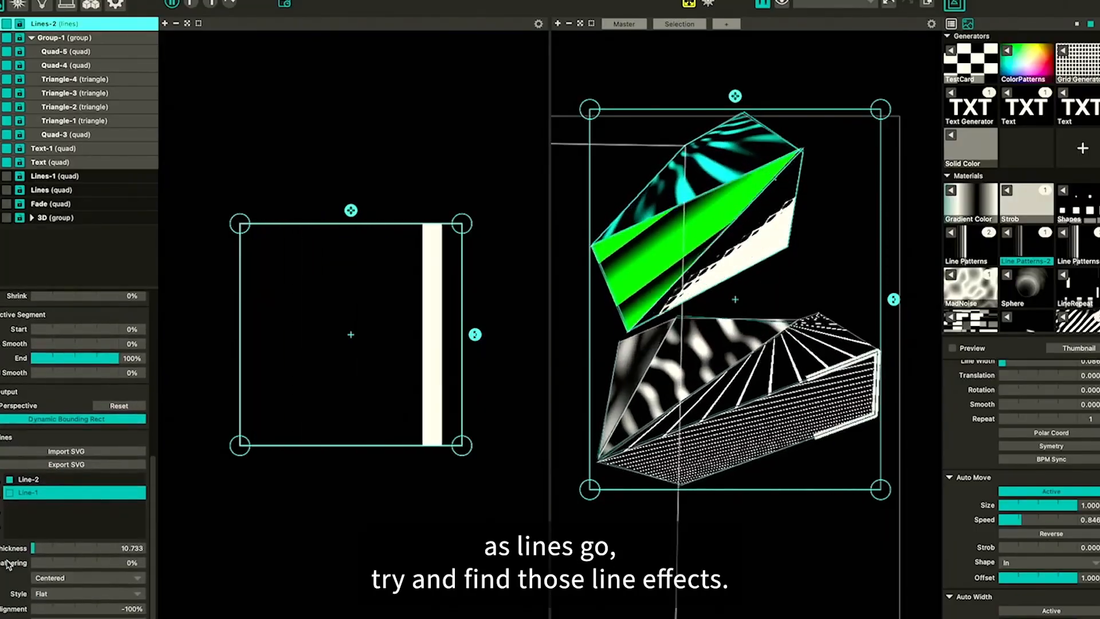
{"action": "scroll", "coordinate": [8, 565], "scroll_direction": "down", "scroll_amount": 2}
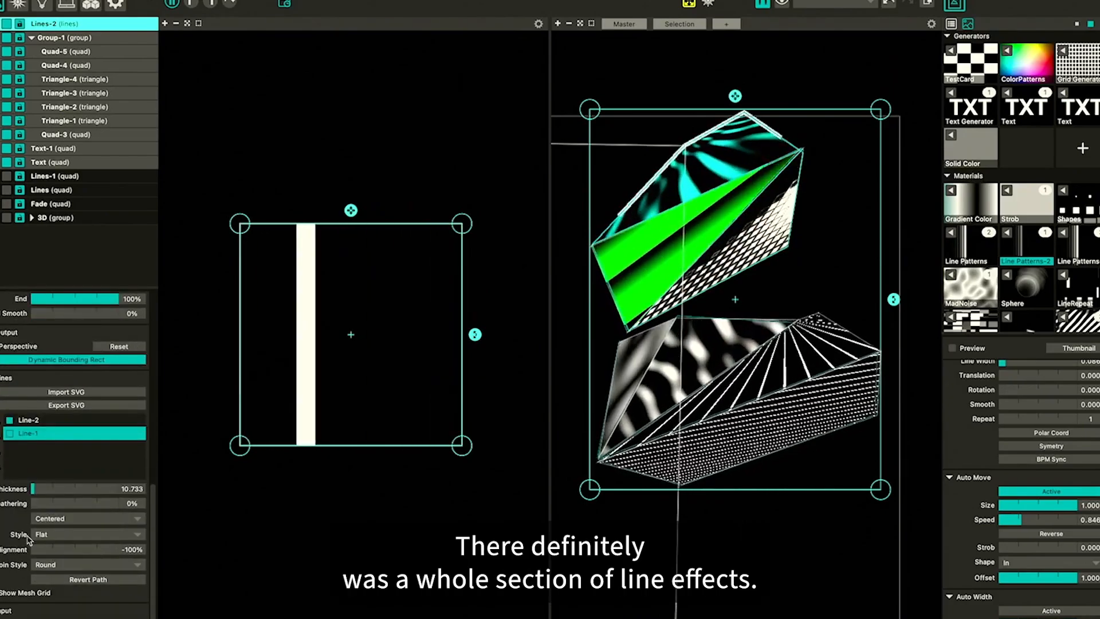
{"action": "left_click", "coordinate": [42, 536]}
{"action": "left_click", "coordinate": [10, 538]}
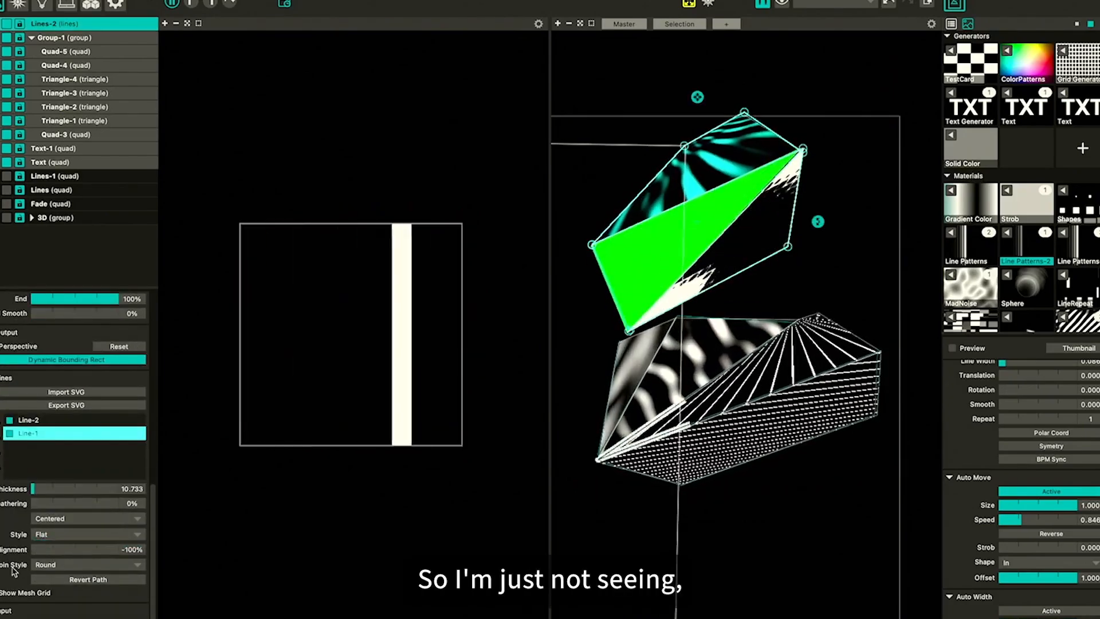
{"action": "scroll", "coordinate": [12, 571], "scroll_direction": "up", "scroll_amount": 1}
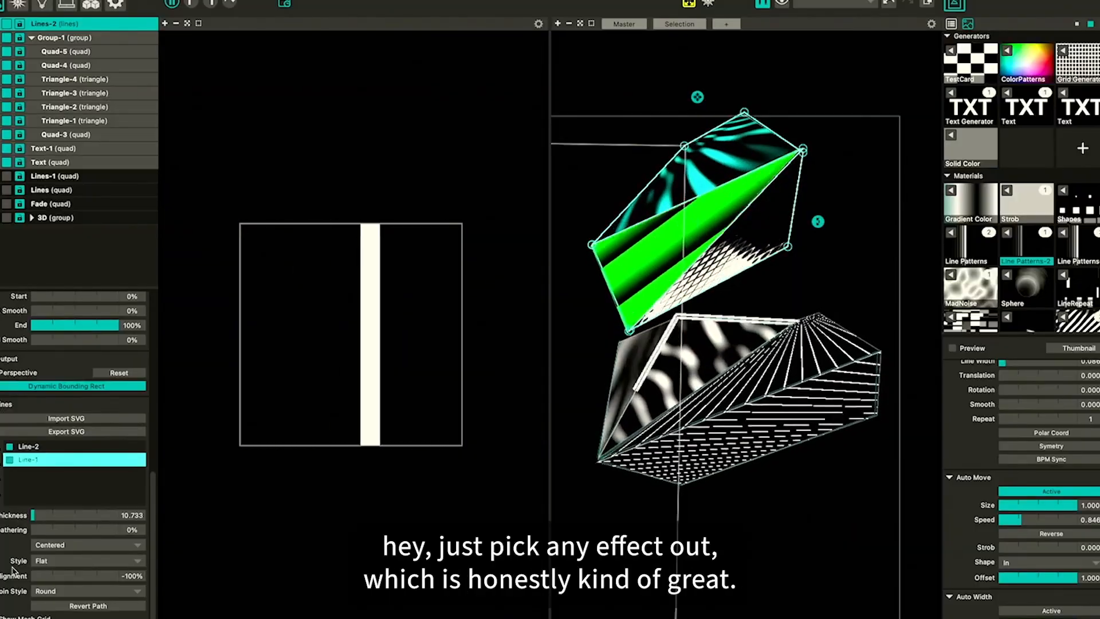
{"action": "scroll", "coordinate": [34, 394], "scroll_direction": "up", "scroll_amount": 10}
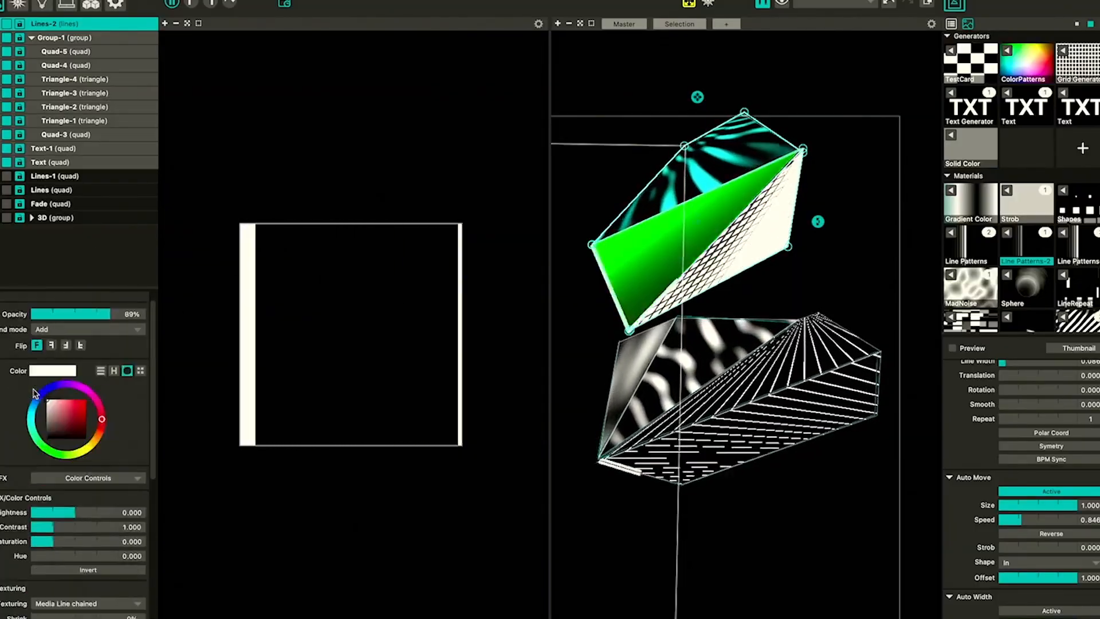
{"action": "scroll", "coordinate": [35, 393], "scroll_direction": "up", "scroll_amount": 1}
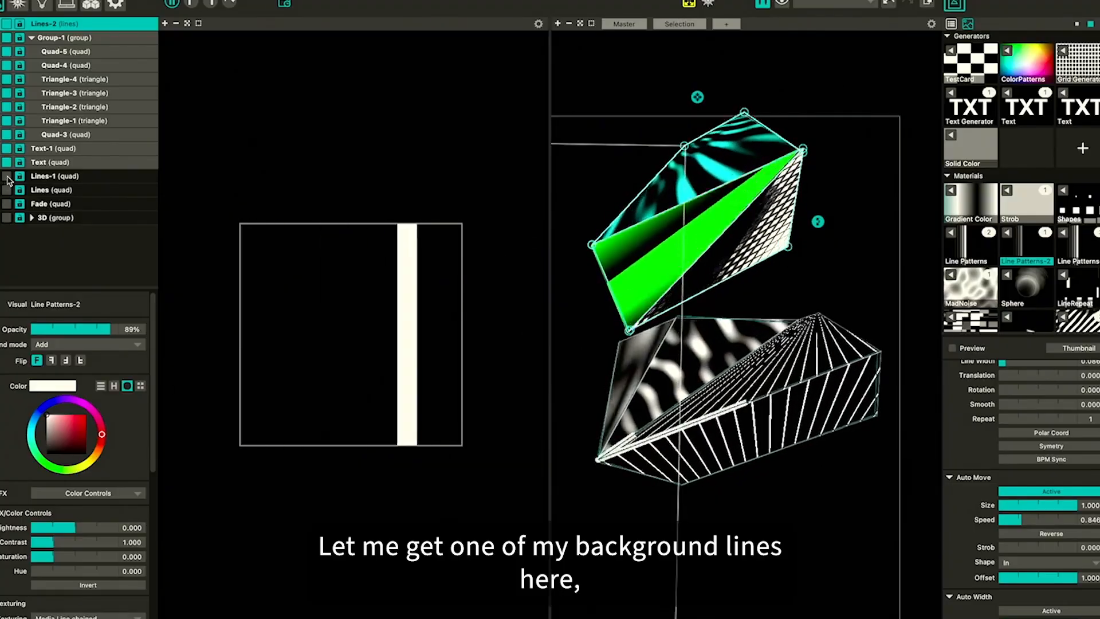
Show and select the Lines-1 quad and apply the Strob material to it
{"action": "left_click", "coordinate": [7, 176]}
{"action": "left_click", "coordinate": [62, 177]}
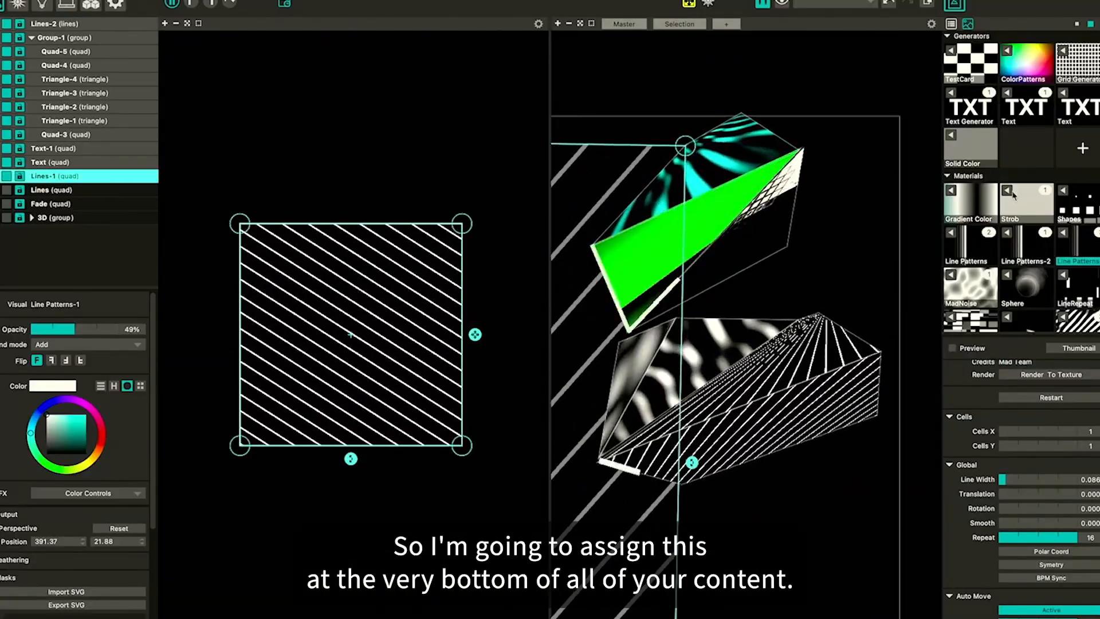
{"action": "left_click", "coordinate": [1010, 195]}
Apply the FaceTime HD camera live input to Lines-1 and rotate its input area
{"action": "scroll", "coordinate": [1011, 196], "scroll_direction": "down", "scroll_amount": 10}
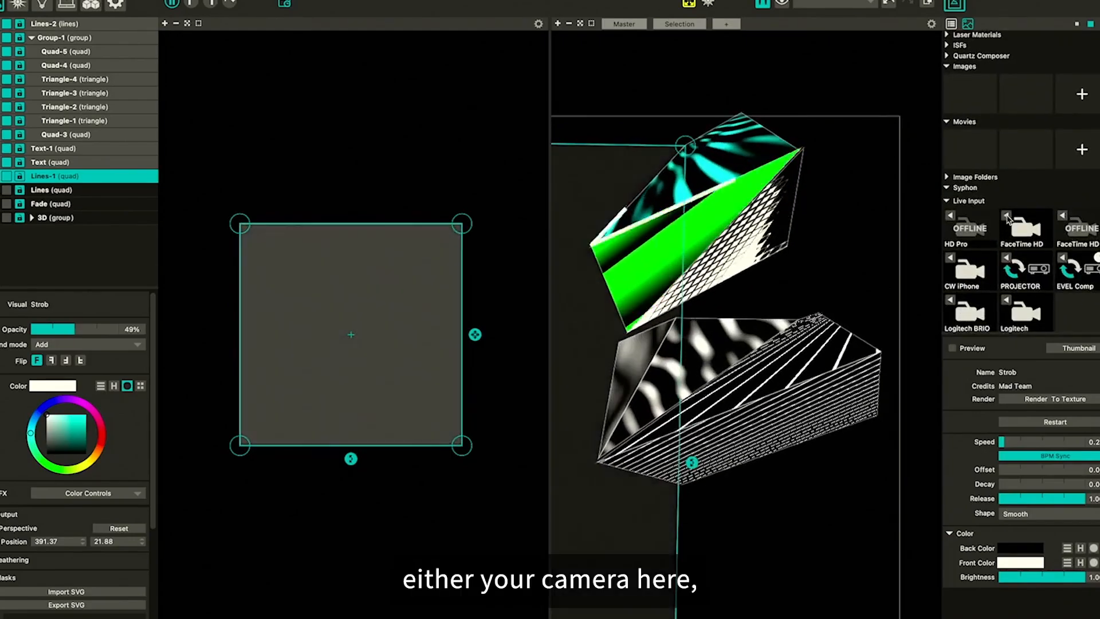
{"action": "left_click", "coordinate": [1010, 225]}
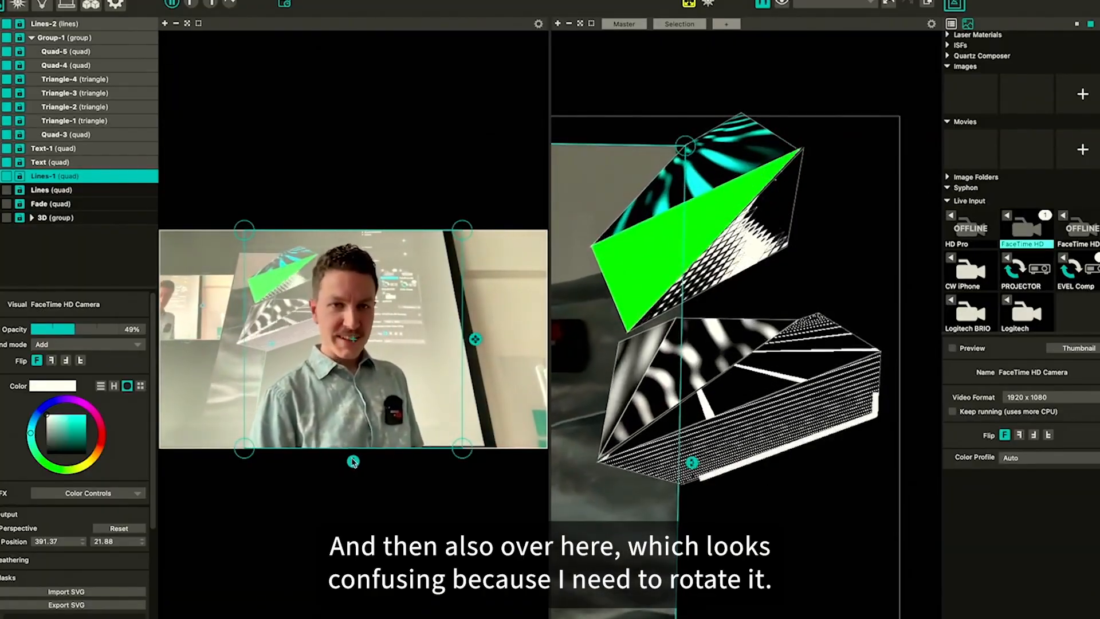
{"action": "left_click_drag", "start_coordinate": [353, 461], "coordinate": [577, 376]}
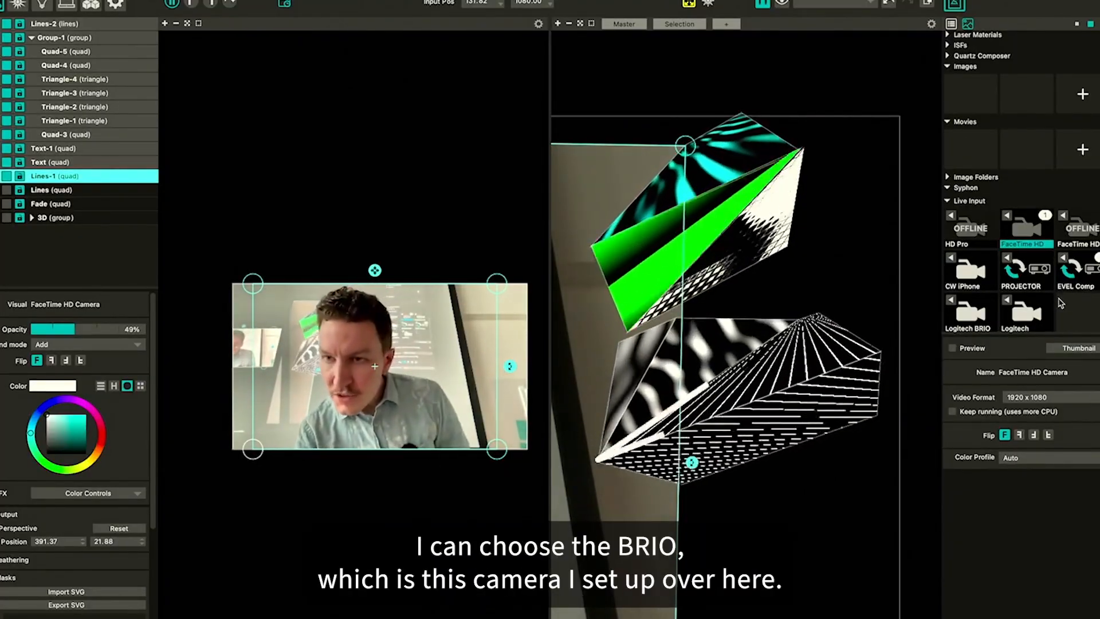
Switch the layer's live input to the Logitech BRIO, then to the Logitech camera
{"action": "left_click", "coordinate": [953, 301]}
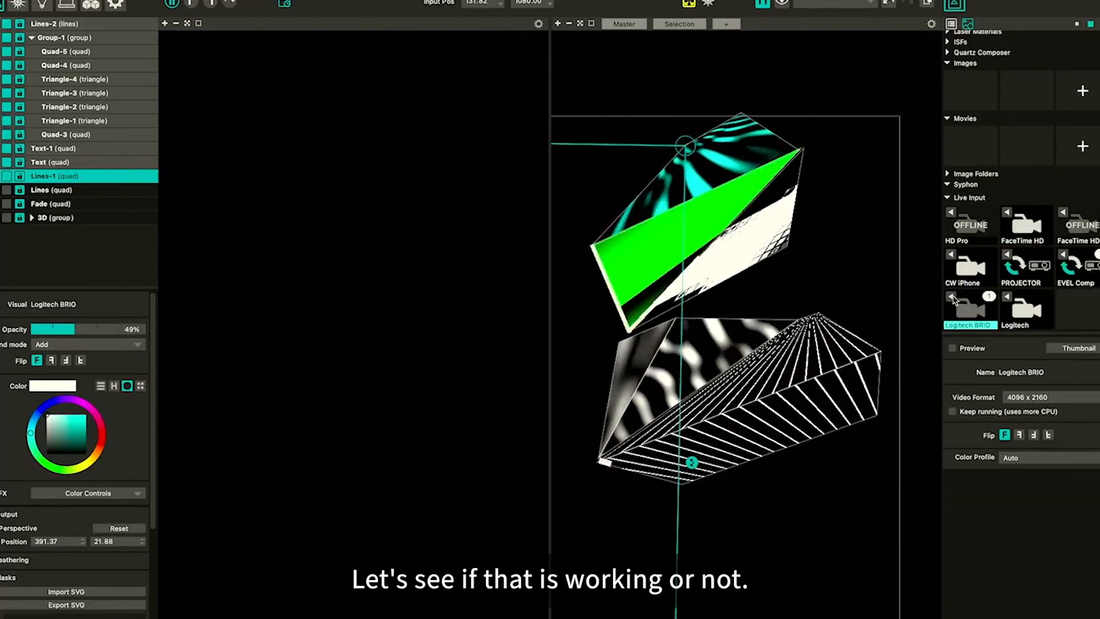
{"action": "left_click", "coordinate": [1009, 304]}
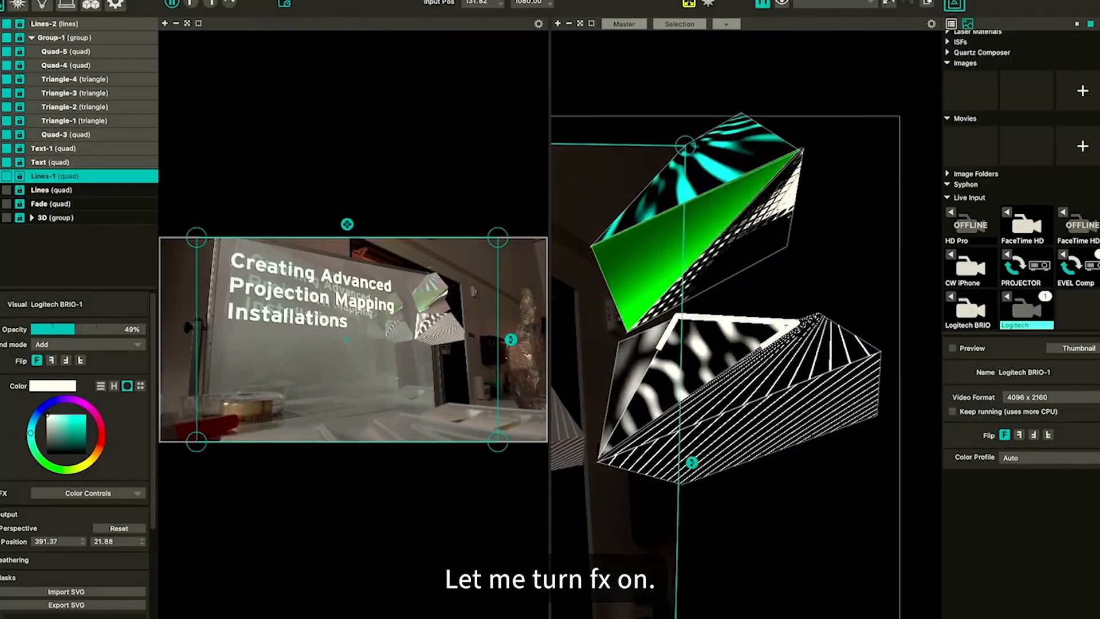
Set the camera layer's Color Controls contrast to 2.962, saturation to -0.148 and brightness to 0.282
{"action": "left_click", "coordinate": [2, 493]}
{"action": "left_click", "coordinate": [72, 494]}
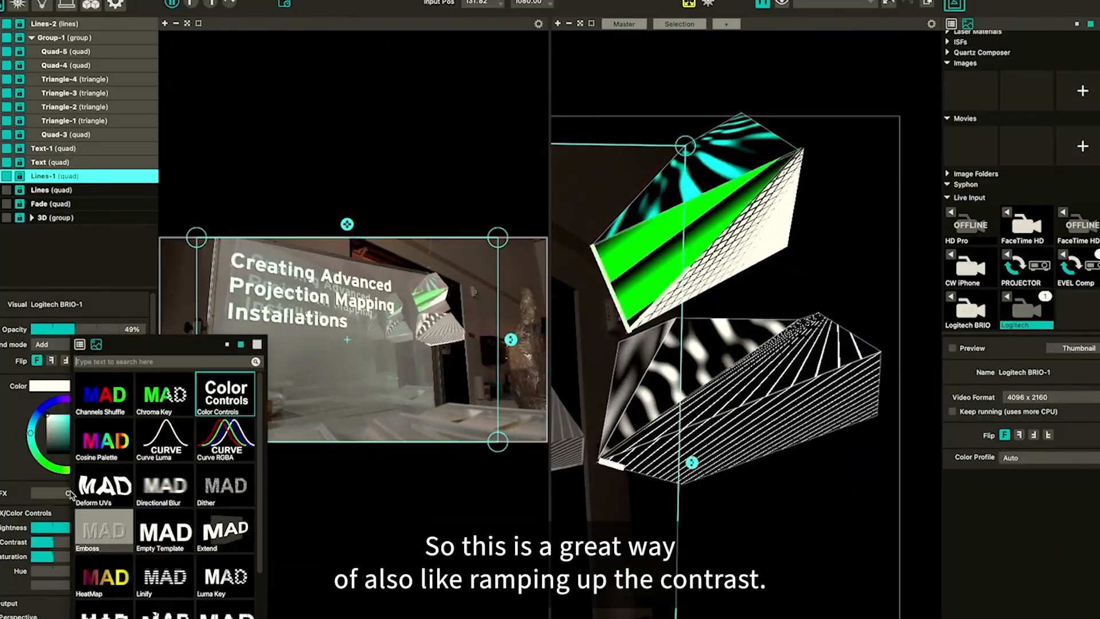
{"action": "left_click_drag", "start_coordinate": [60, 542], "coordinate": [96, 539]}
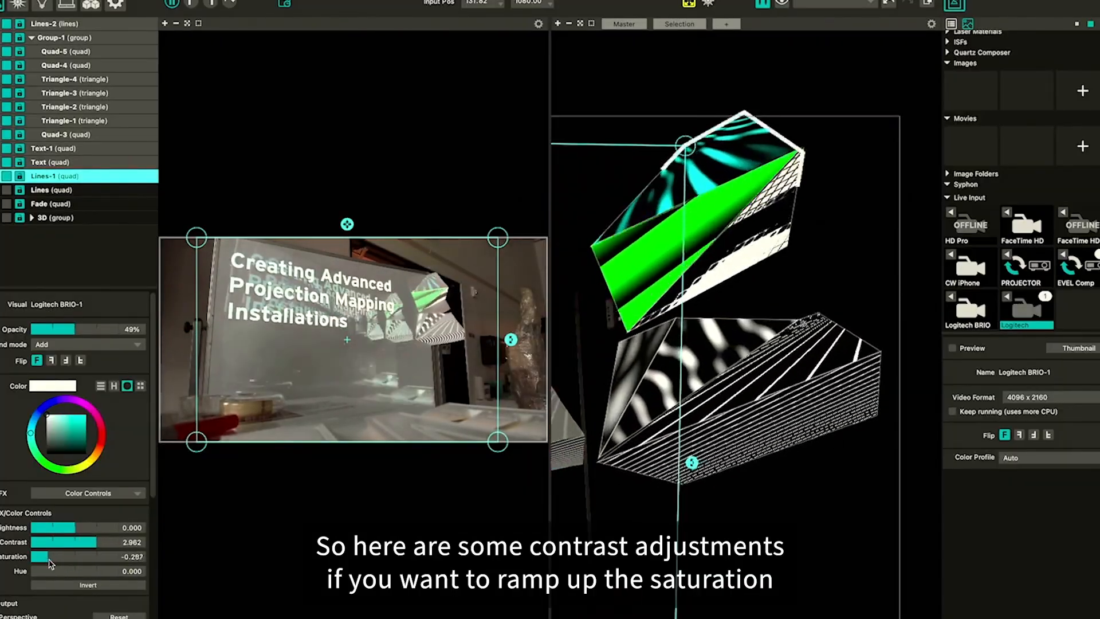
{"action": "left_click_drag", "start_coordinate": [59, 565], "coordinate": [50, 564]}
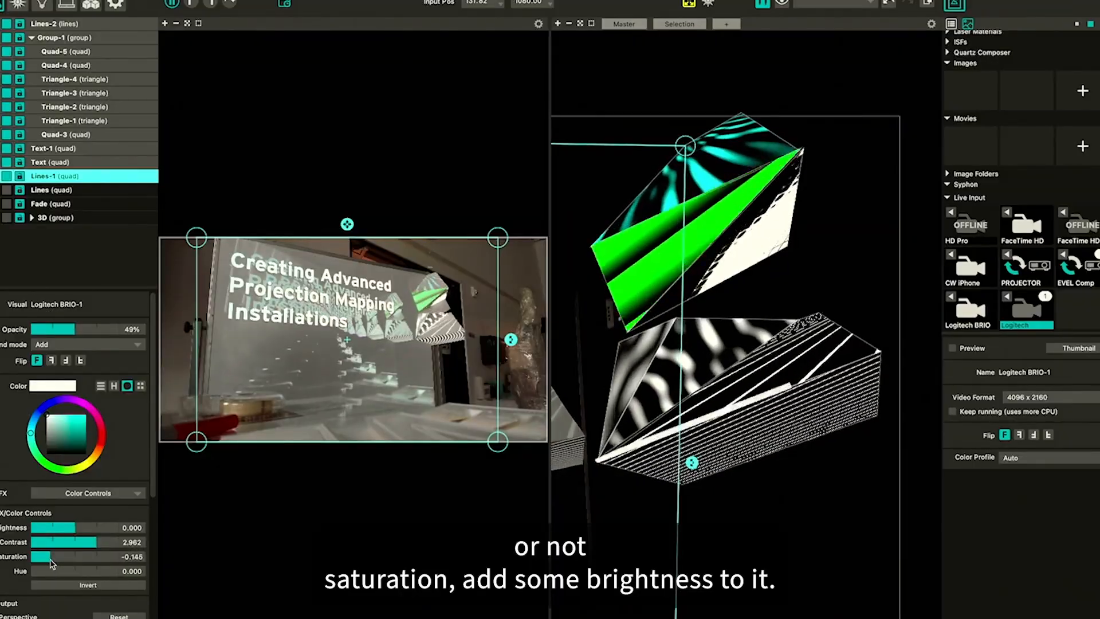
{"action": "left_click_drag", "start_coordinate": [82, 531], "coordinate": [89, 530]}
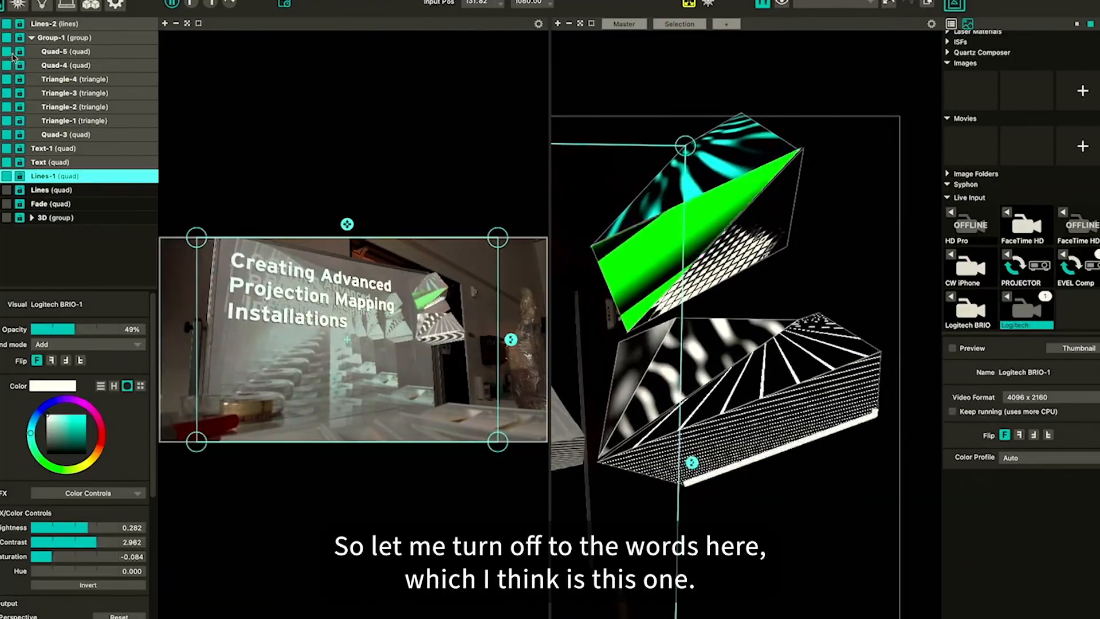
Turn off the visibility of the text layers in the layer list
{"action": "left_click", "coordinate": [5, 138]}
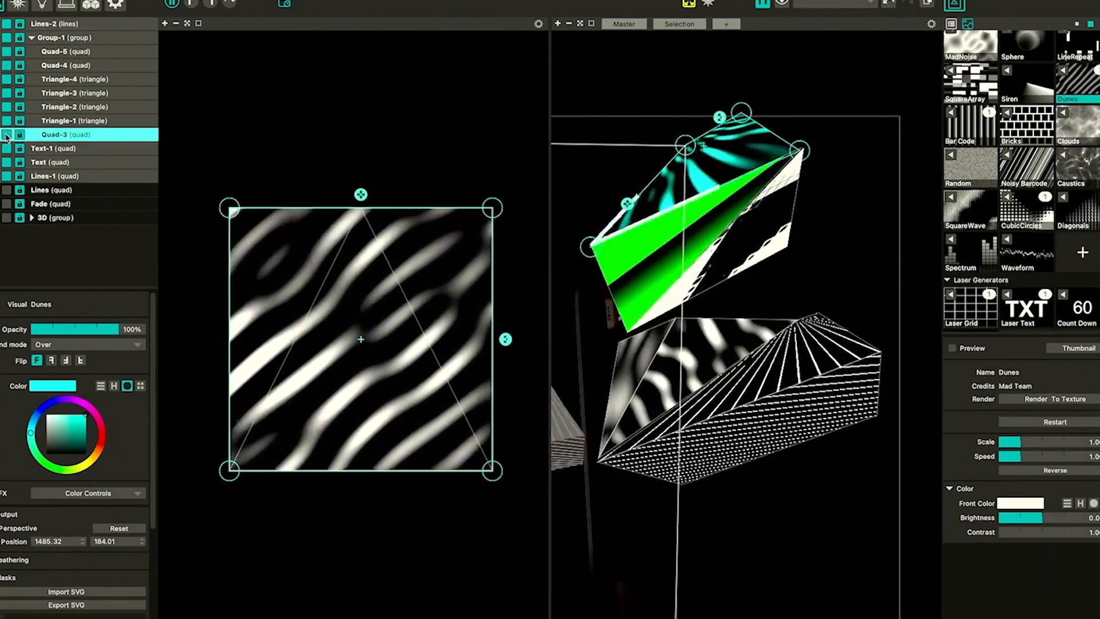
{"action": "left_click", "coordinate": [34, 162]}
Switch to the output view and inspect the PROJECTOR and EVEL Comp outputs
{"action": "left_click", "coordinate": [66, 8]}
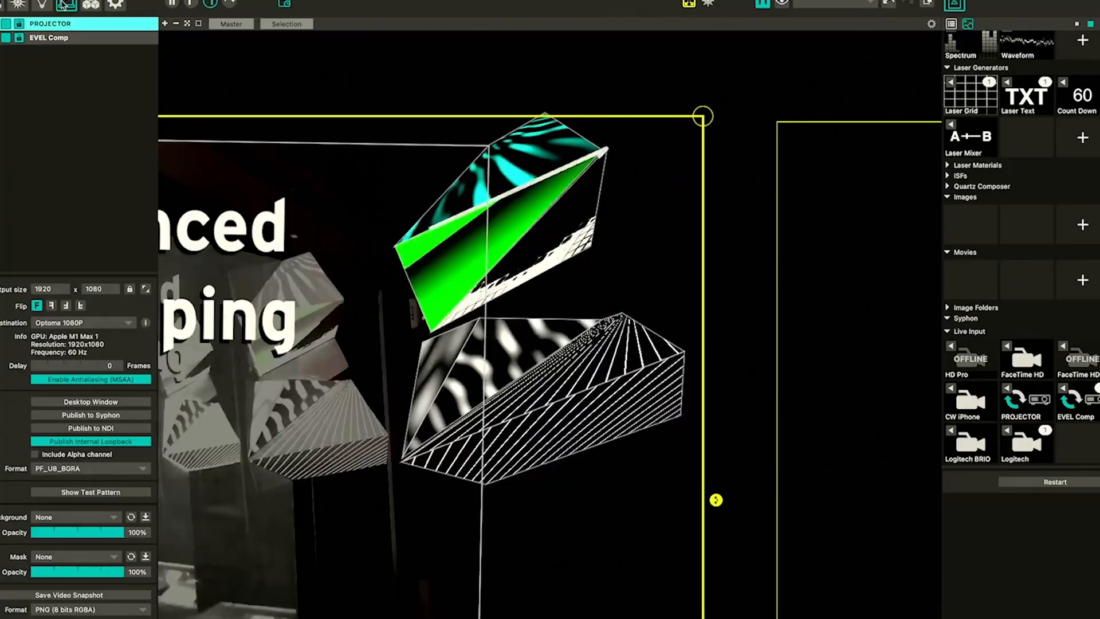
{"action": "scroll", "coordinate": [455, 287], "scroll_direction": "left", "scroll_amount": 3}
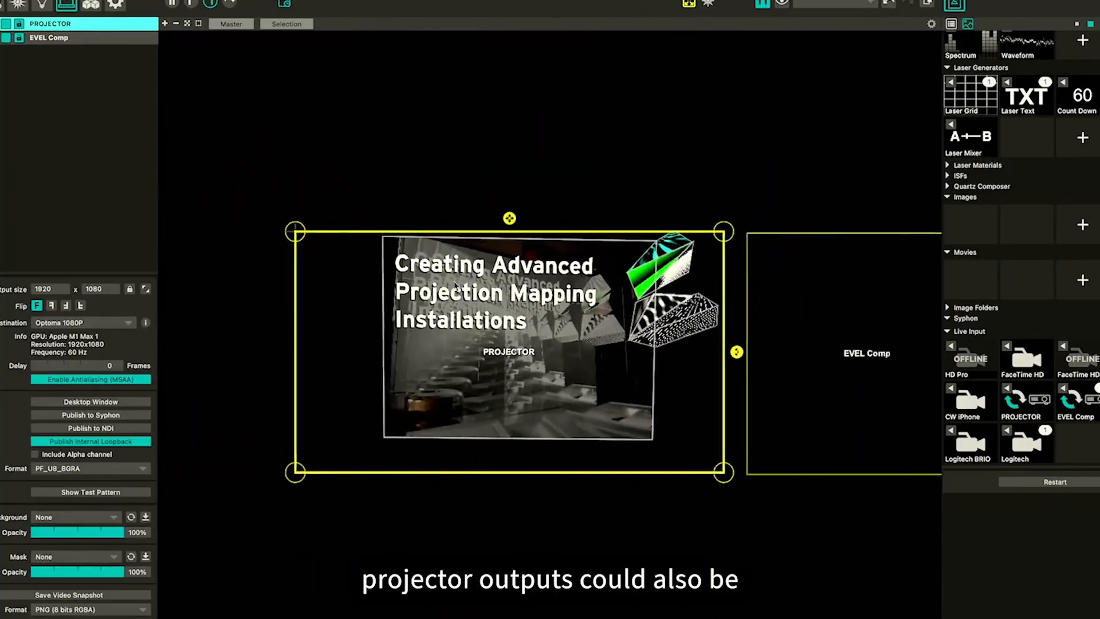
{"action": "scroll", "coordinate": [272, 425], "scroll_direction": "right", "scroll_amount": 2}
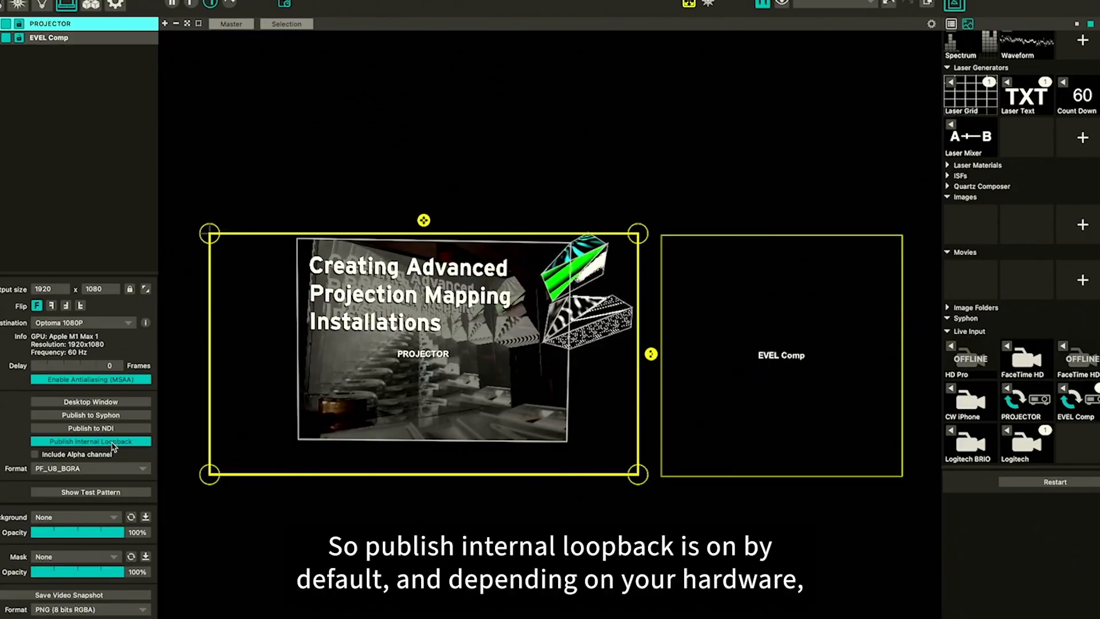
{"action": "left_click", "coordinate": [562, 201]}
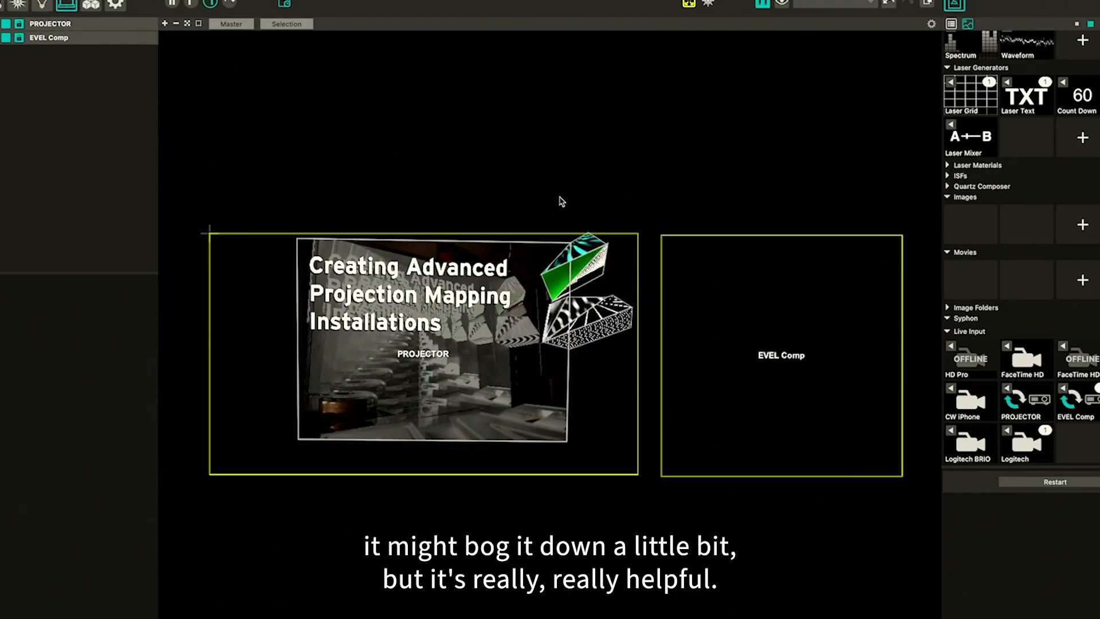
Add a new video output and rename it Comp 2
{"action": "left_click", "coordinate": [789, 287]}
{"action": "left_click", "coordinate": [619, 189]}
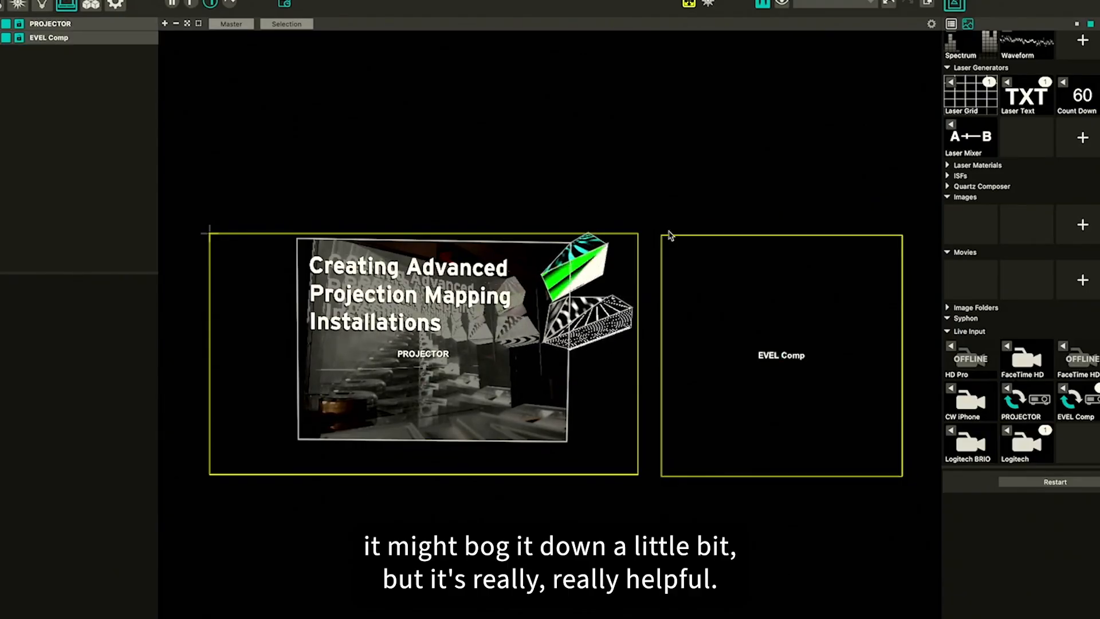
{"action": "scroll", "coordinate": [544, 158], "scroll_direction": "down", "scroll_amount": 3}
{"action": "scroll", "coordinate": [368, 338], "scroll_direction": "left", "scroll_amount": 2}
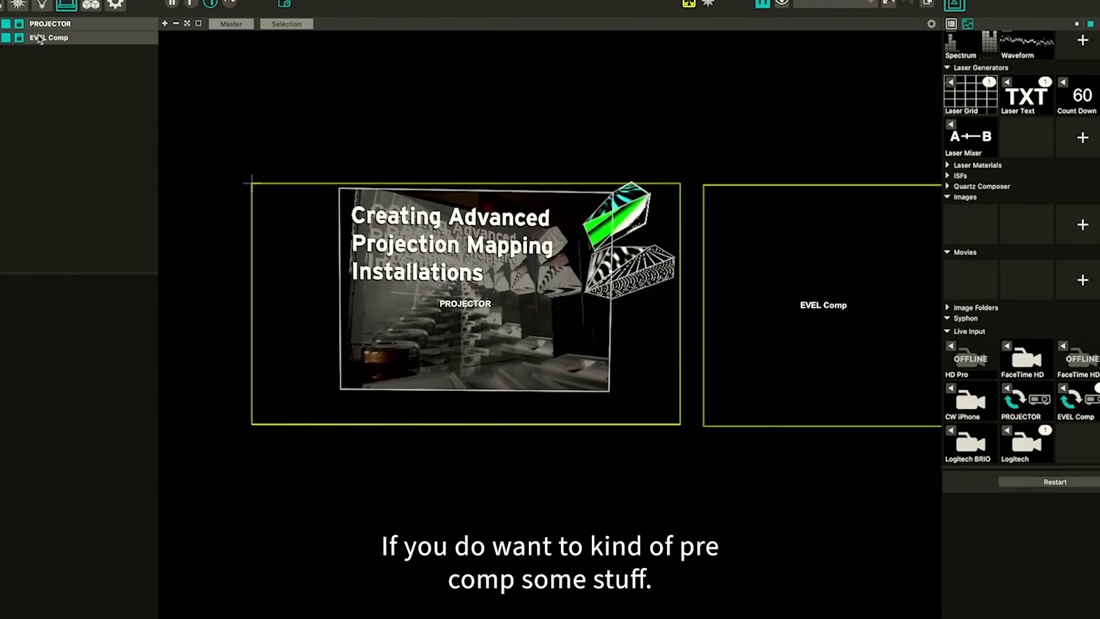
{"action": "left_click", "coordinate": [0, 28]}
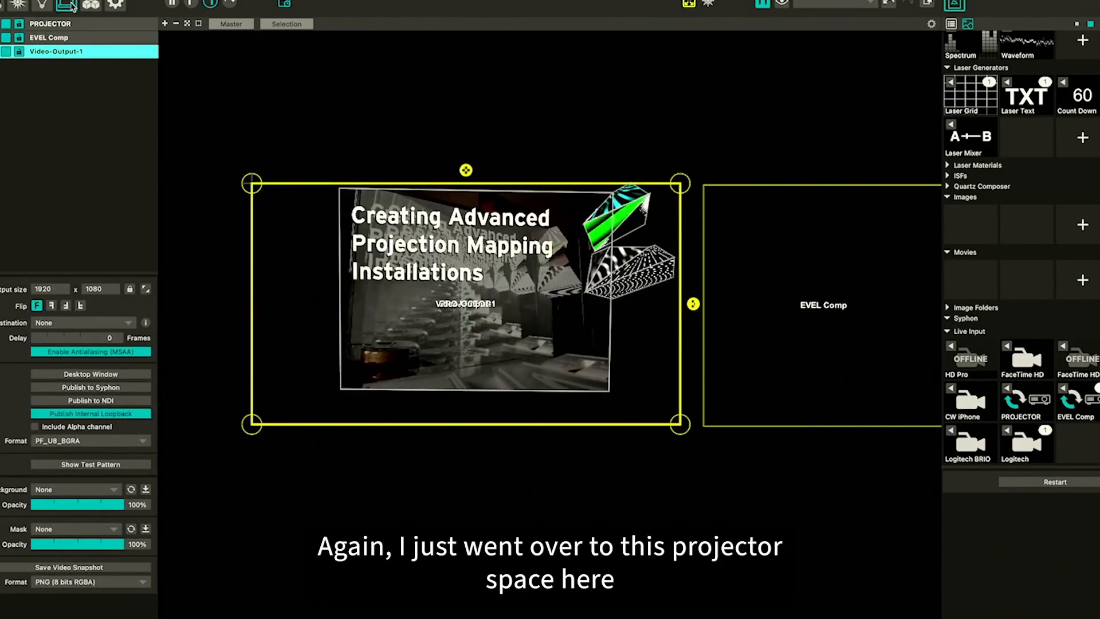
{"action": "double_click", "coordinate": [67, 52]}
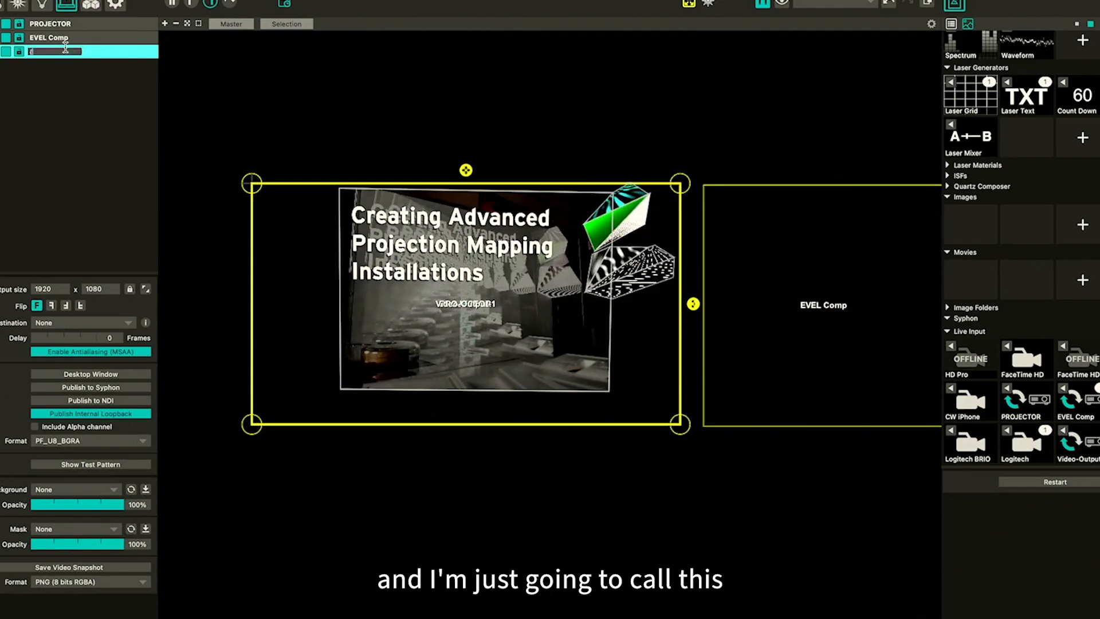
{"action": "type", "text": "Comp "}
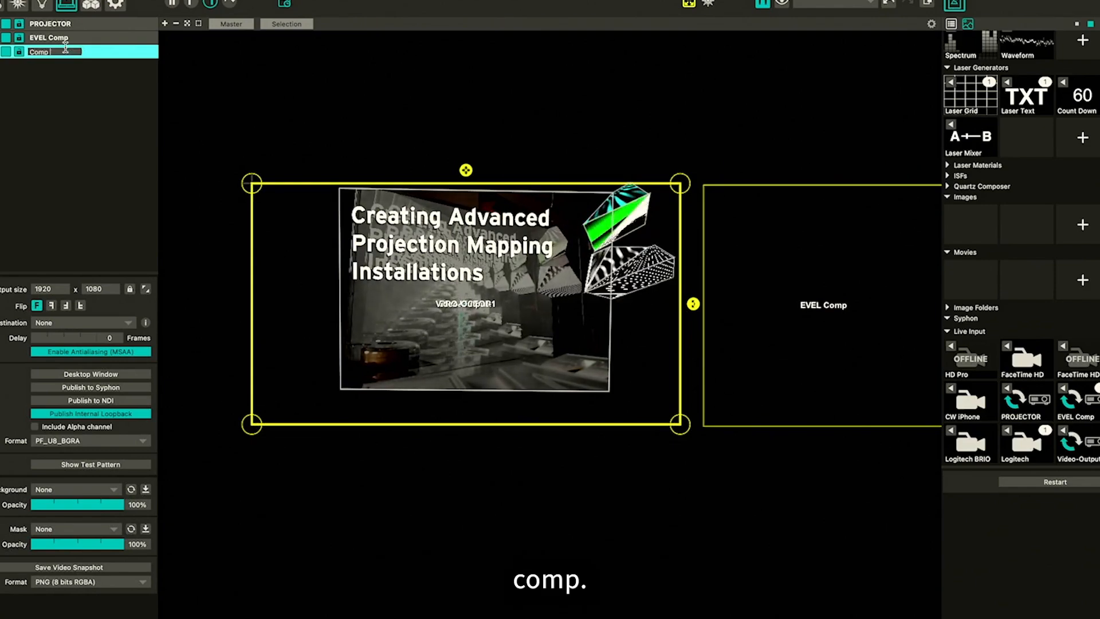
{"action": "type", "text": "2"}
{"action": "key", "text": "Return"}
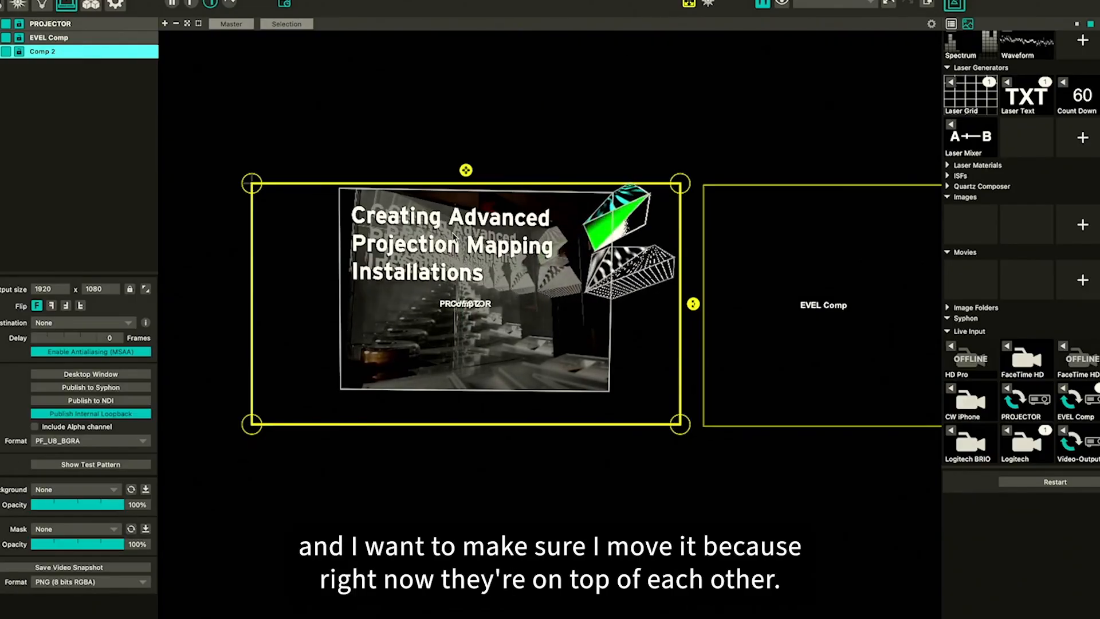
Move the Comp 2 output below the PROJECTOR output
{"action": "left_click_drag", "start_coordinate": [452, 249], "coordinate": [456, 492]}
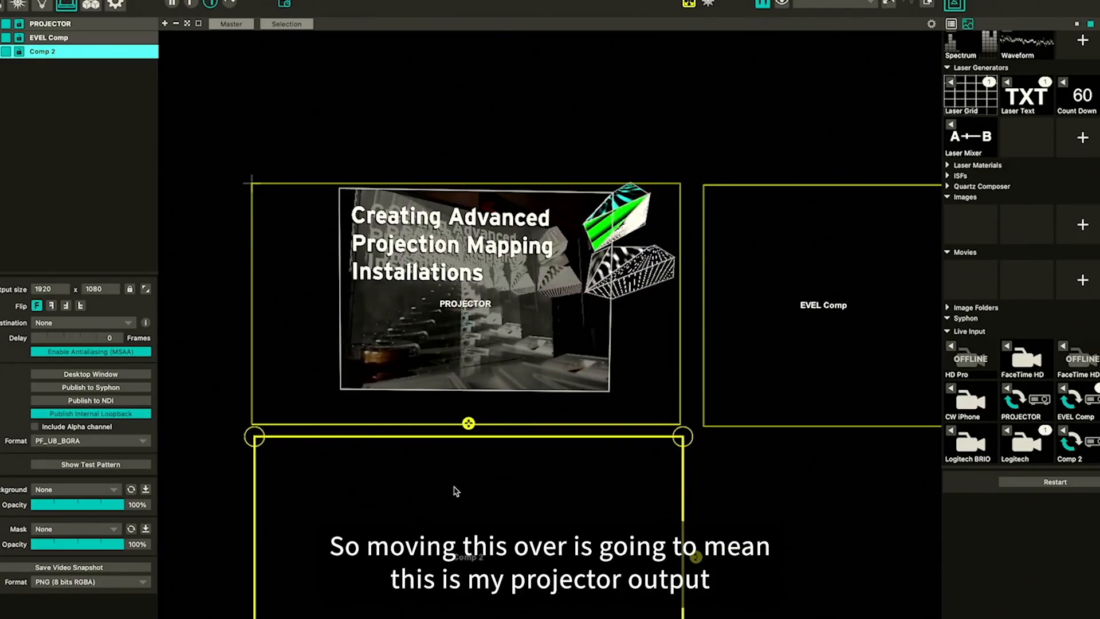
{"action": "scroll", "coordinate": [456, 492], "scroll_direction": "down", "scroll_amount": 3}
{"action": "scroll", "coordinate": [456, 491], "scroll_direction": "up", "scroll_amount": 2}
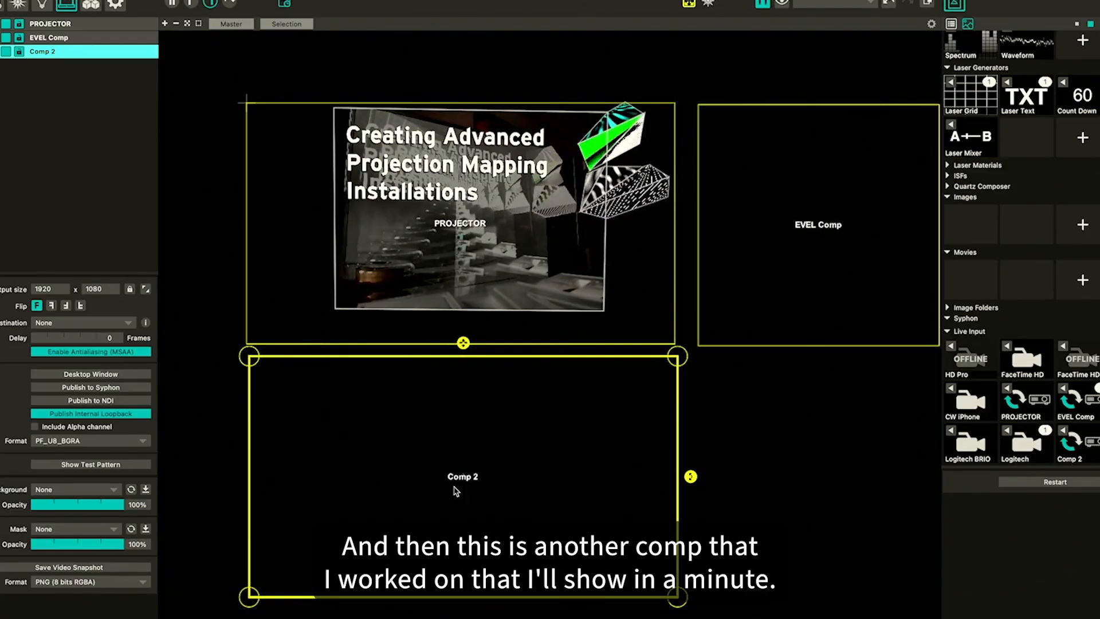
{"action": "left_click", "coordinate": [762, 484]}
{"action": "left_click", "coordinate": [366, 459]}
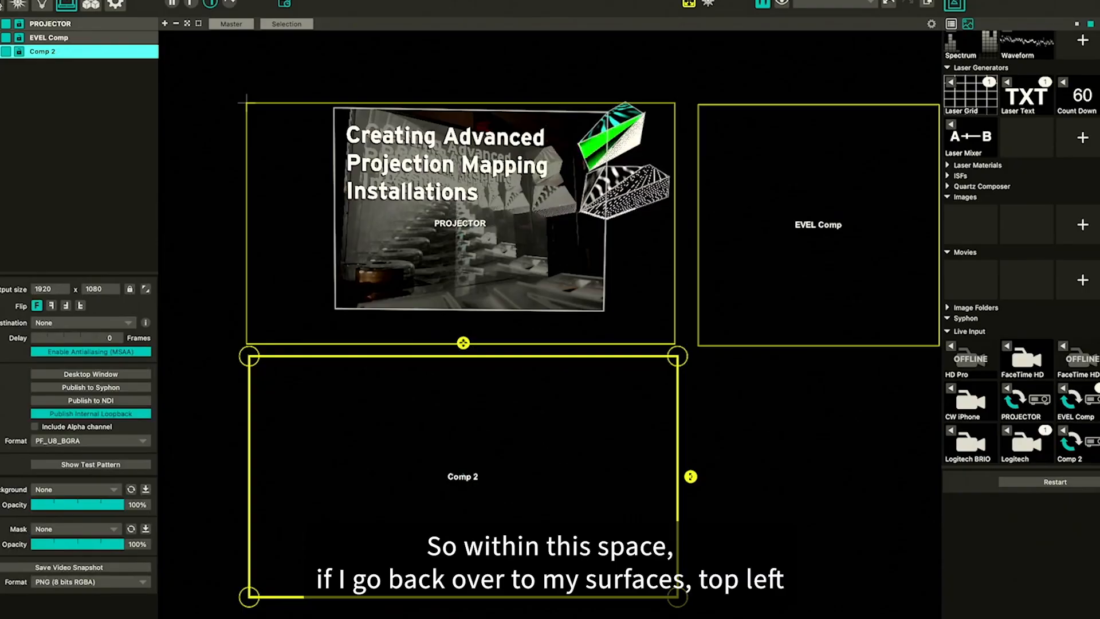
Return to the surfaces editor and switch between the input-only, output-only and split view modes
{"action": "left_click", "coordinate": [2, 4]}
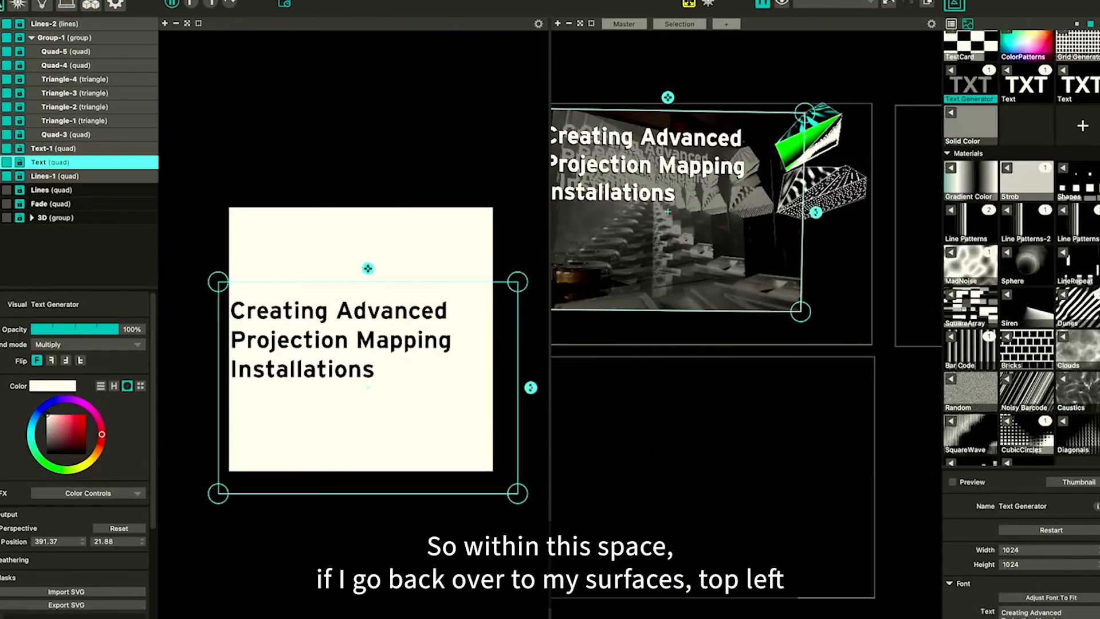
{"action": "left_click", "coordinate": [193, 5]}
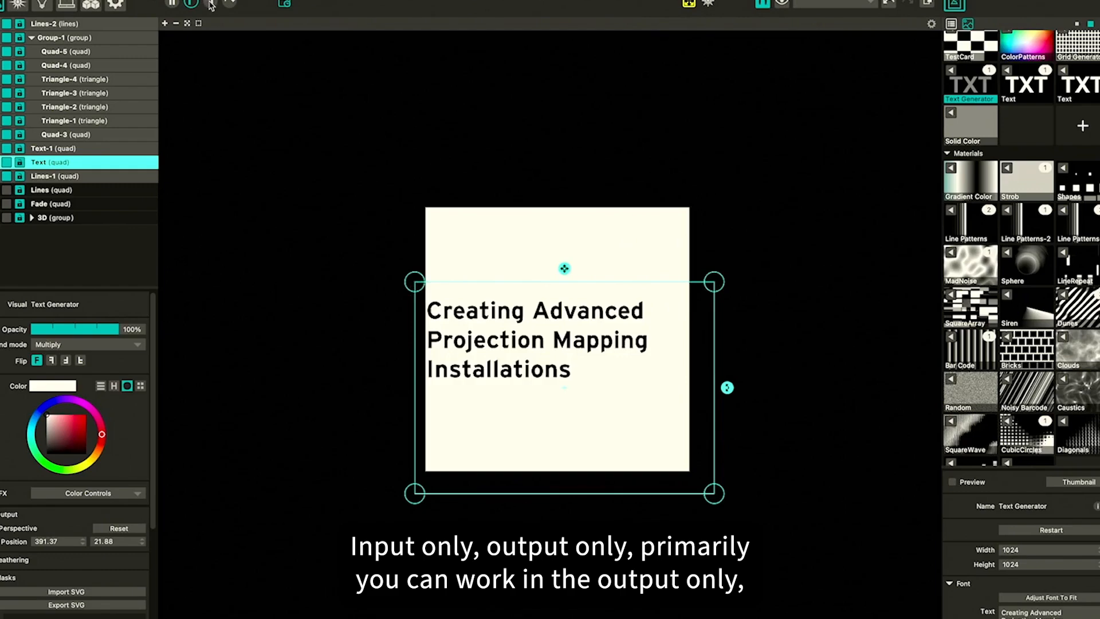
{"action": "left_click", "coordinate": [211, 5]}
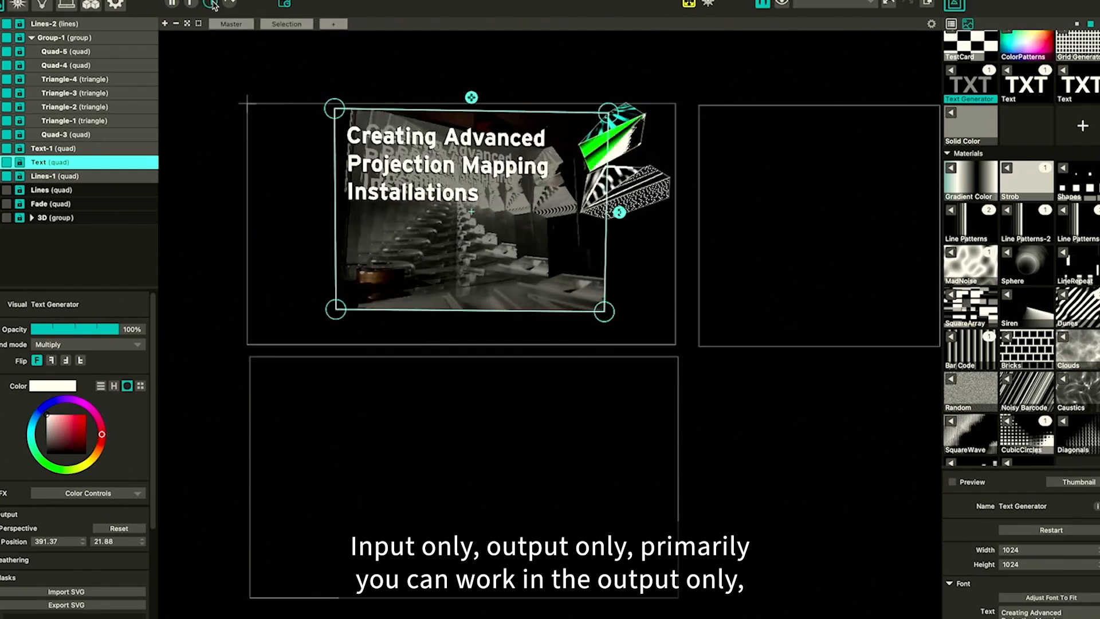
{"action": "left_click", "coordinate": [174, 5]}
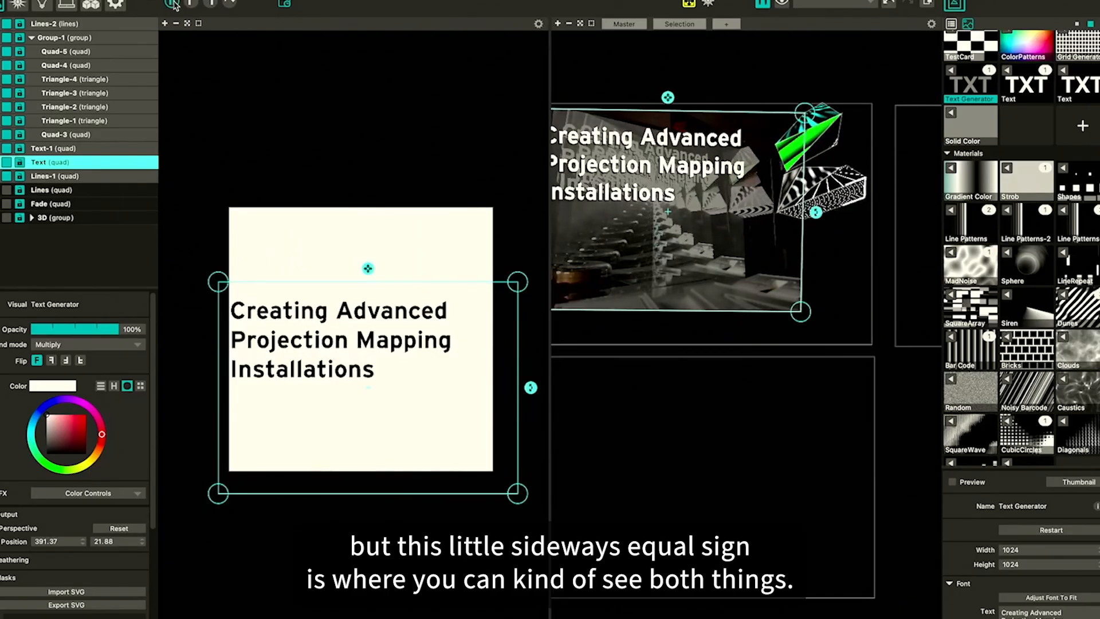
{"action": "scroll", "coordinate": [708, 250], "scroll_direction": "down", "scroll_amount": 3}
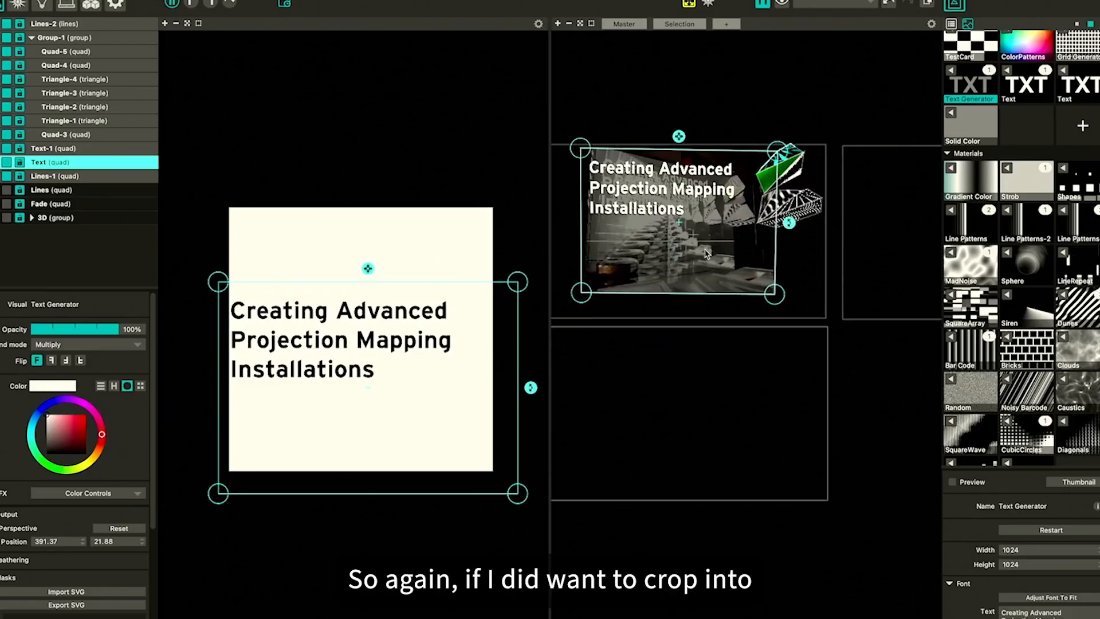
{"action": "mouse_move", "coordinate": [369, 270]}
{"action": "left_mouse_down"}
{"action": "mouse_move", "coordinate": [364, 287]}
{"action": "mouse_move", "coordinate": [362, 274]}
{"action": "left_mouse_up"}
{"action": "left_click", "coordinate": [676, 324]}
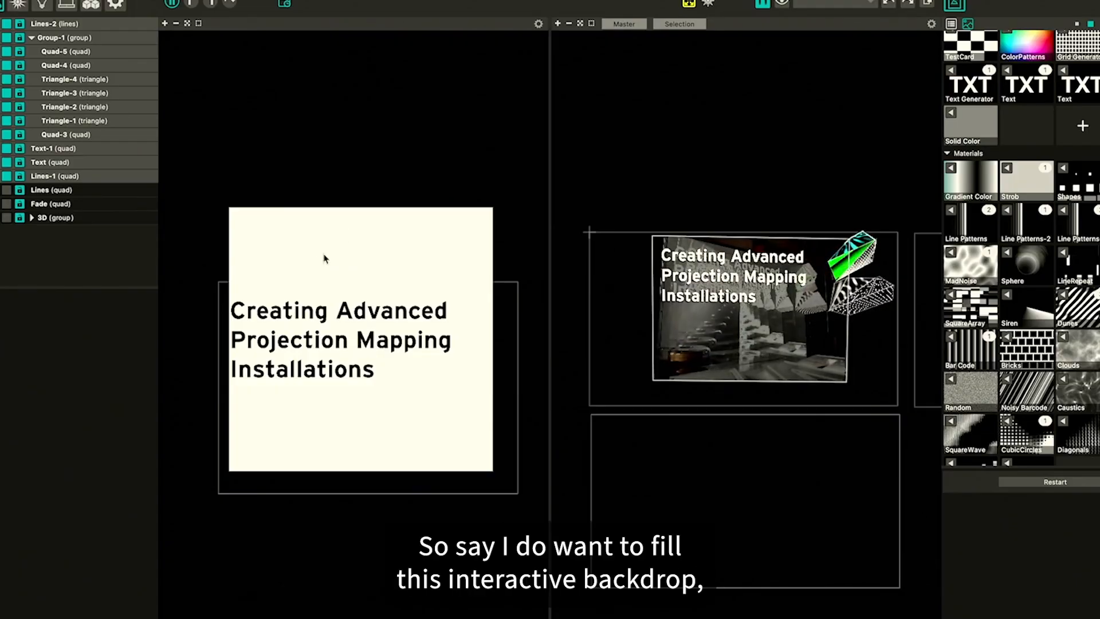
Duplicate the Text-1 quad and stretch the copy's corners to fill the Comp 2 output area
{"action": "left_click", "coordinate": [750, 369]}
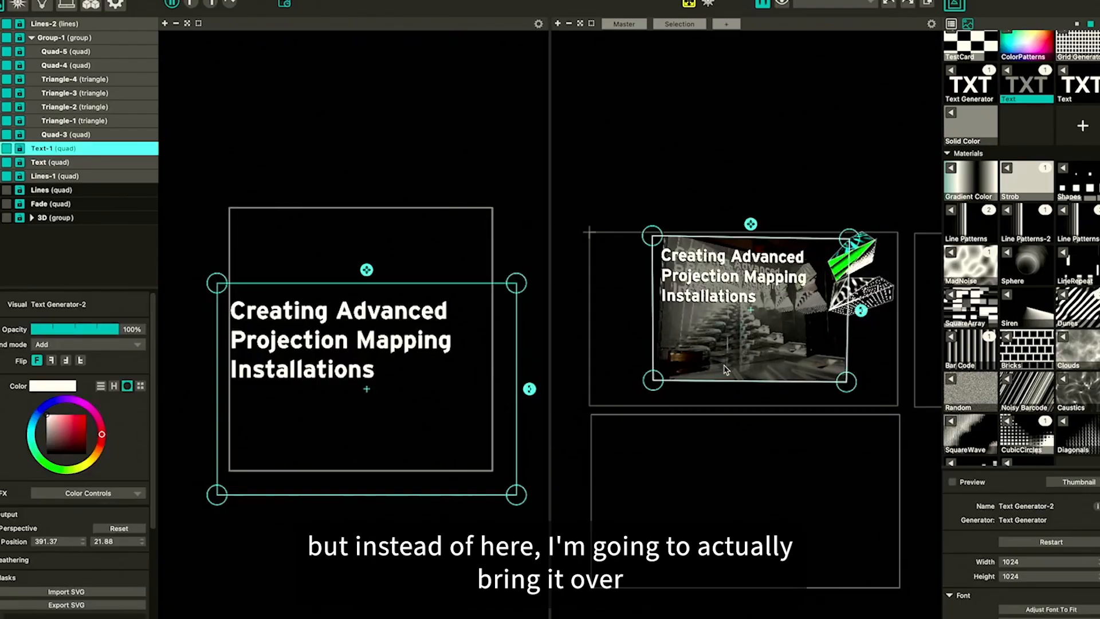
{"action": "left_click_drag", "start_coordinate": [725, 367], "coordinate": [677, 565]}
{"action": "key", "text": "super+z"}
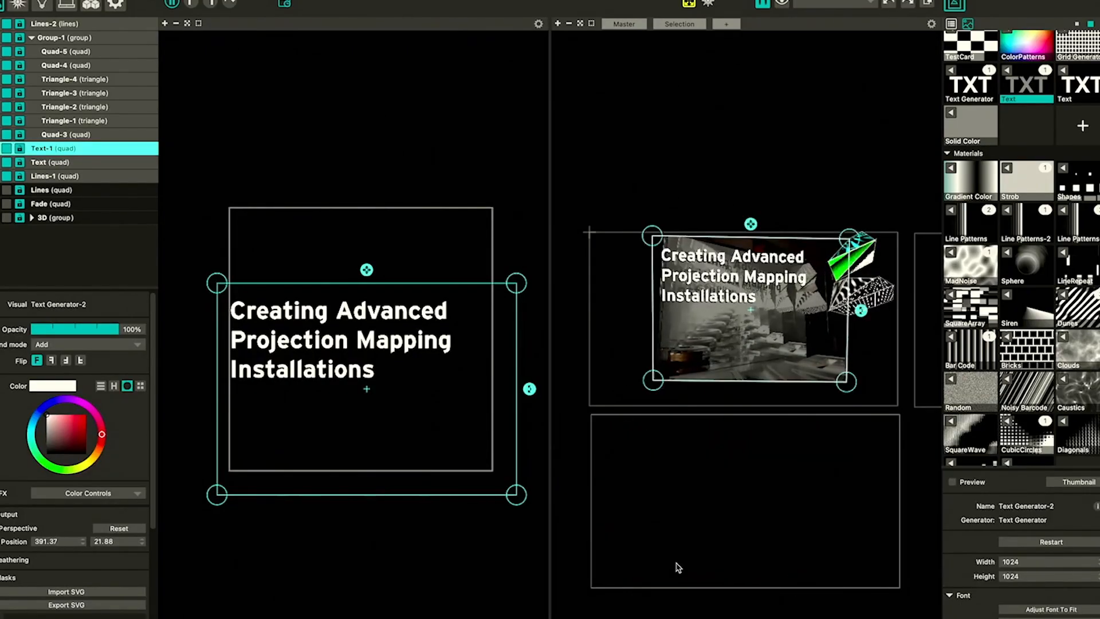
{"action": "key", "text": "super+v"}
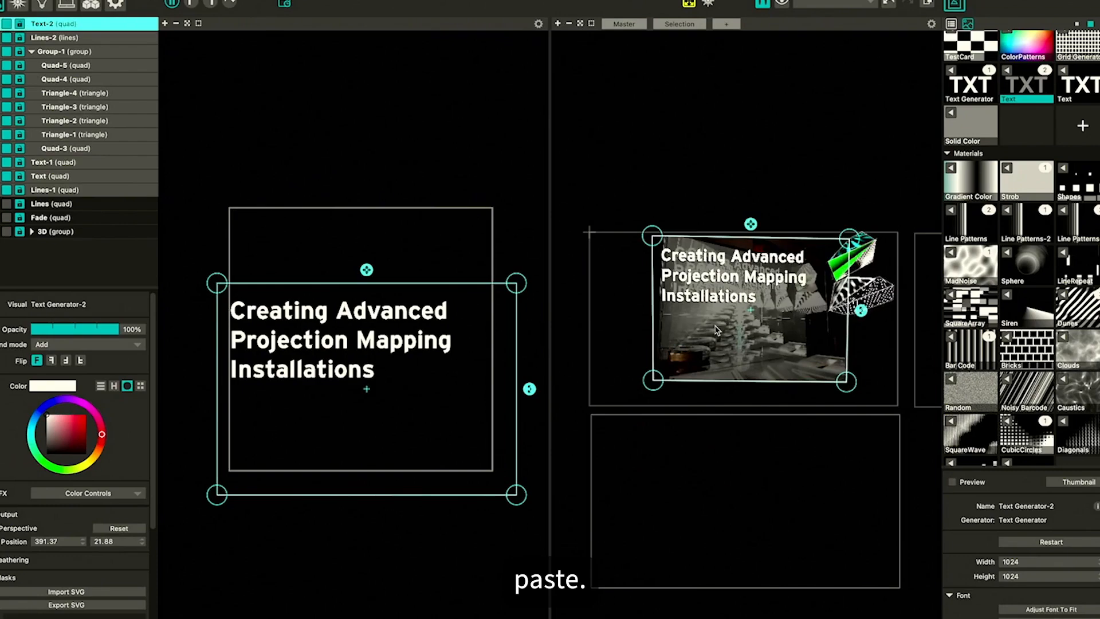
{"action": "left_click_drag", "start_coordinate": [714, 327], "coordinate": [652, 506]}
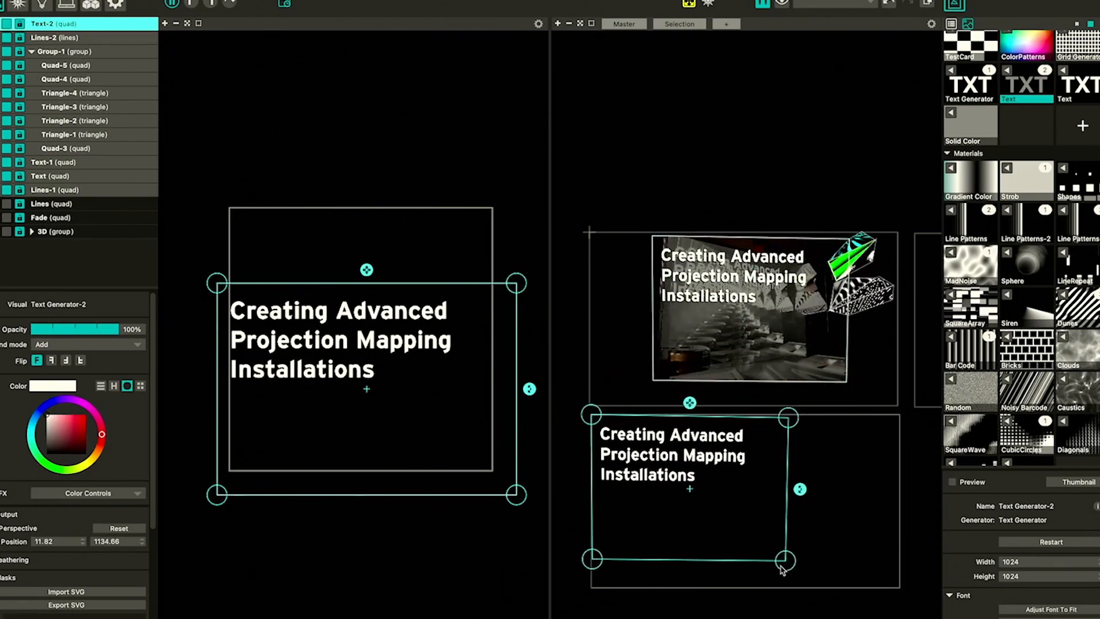
{"action": "left_click_drag", "start_coordinate": [783, 567], "coordinate": [900, 587]}
{"action": "left_click_drag", "start_coordinate": [593, 564], "coordinate": [594, 592]}
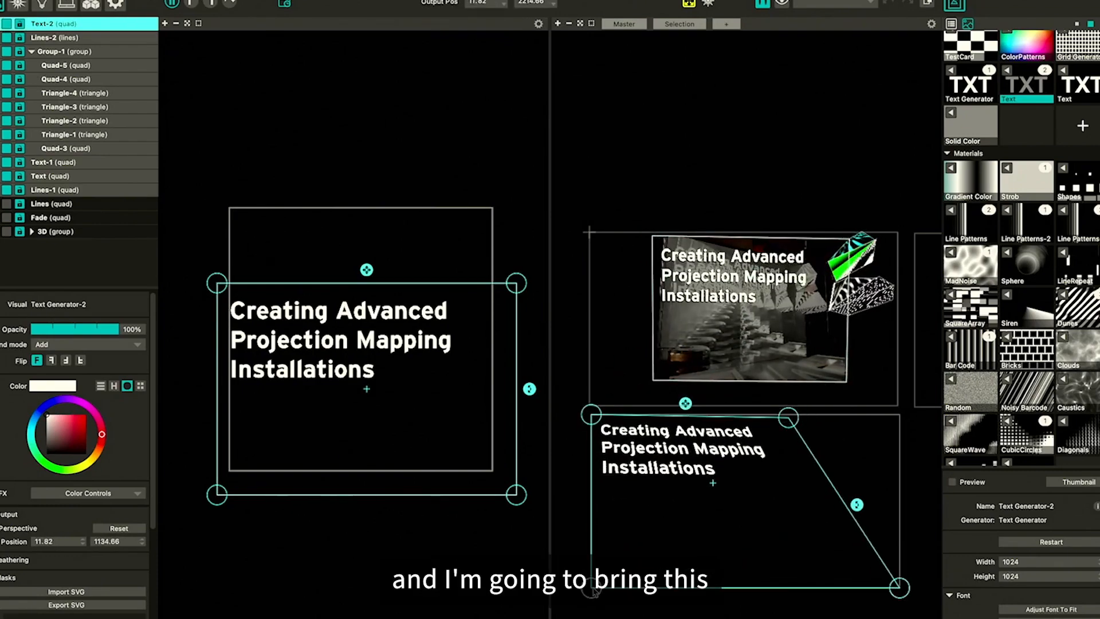
{"action": "left_click_drag", "start_coordinate": [787, 419], "coordinate": [902, 415]}
Assign the Logitech live input to the new Text-2 quad
{"action": "right_click", "coordinate": [1025, 86]}
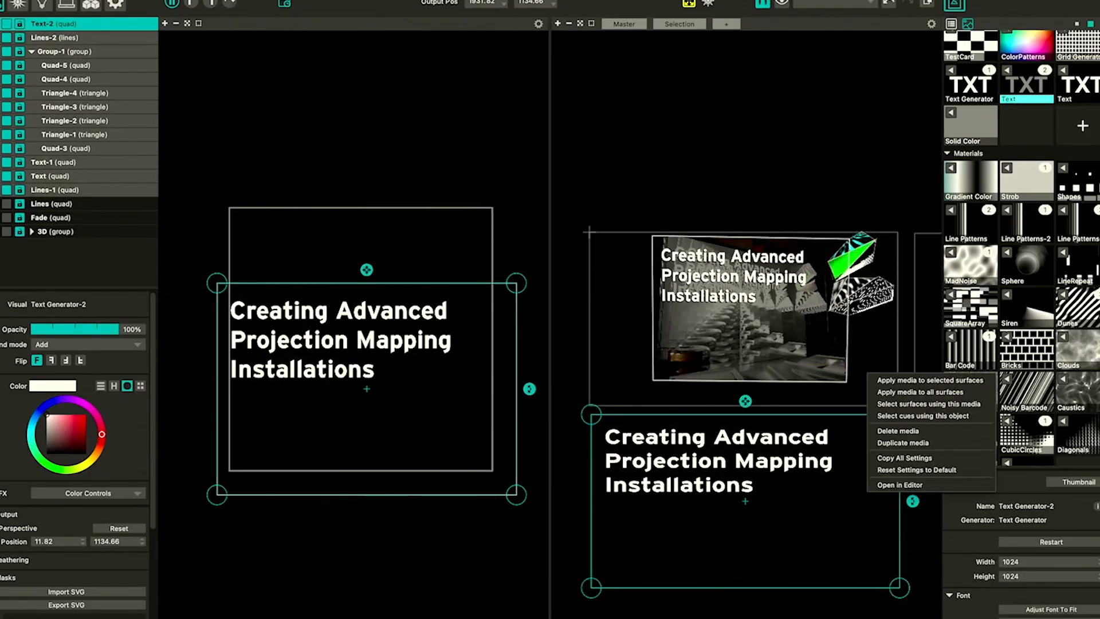
{"action": "left_click", "coordinate": [1070, 188]}
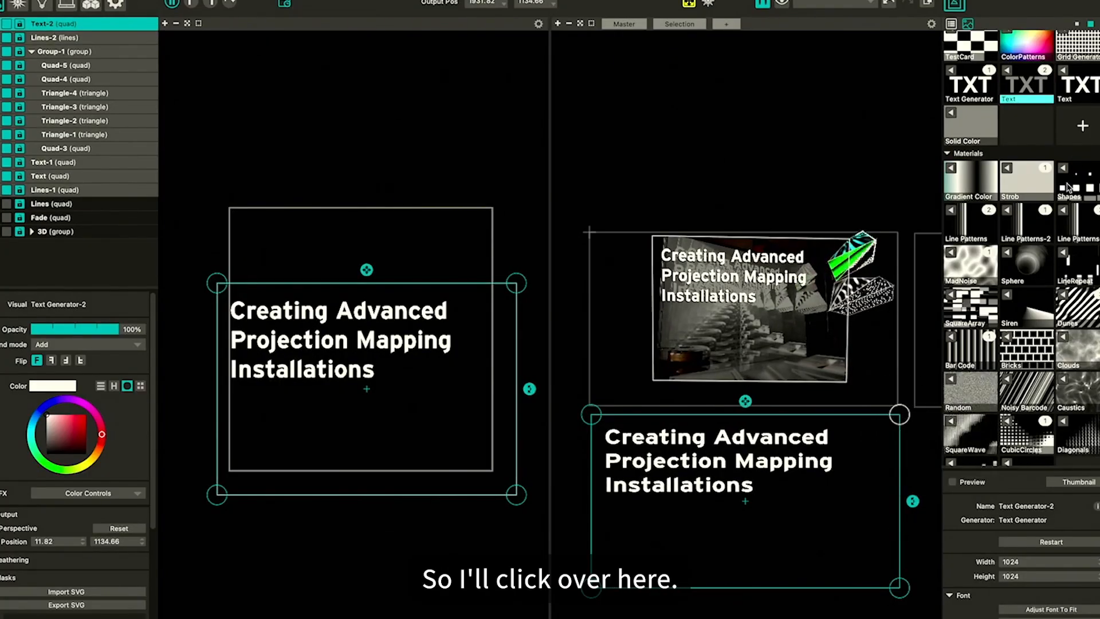
{"action": "scroll", "coordinate": [1070, 187], "scroll_direction": "down", "scroll_amount": 15}
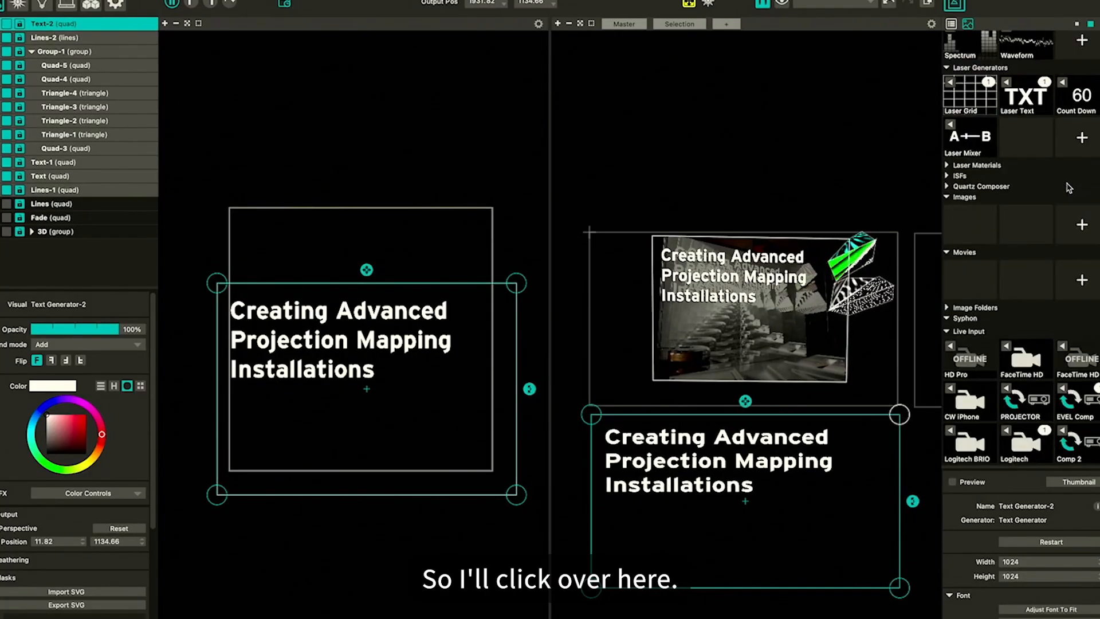
{"action": "left_click", "coordinate": [1009, 436]}
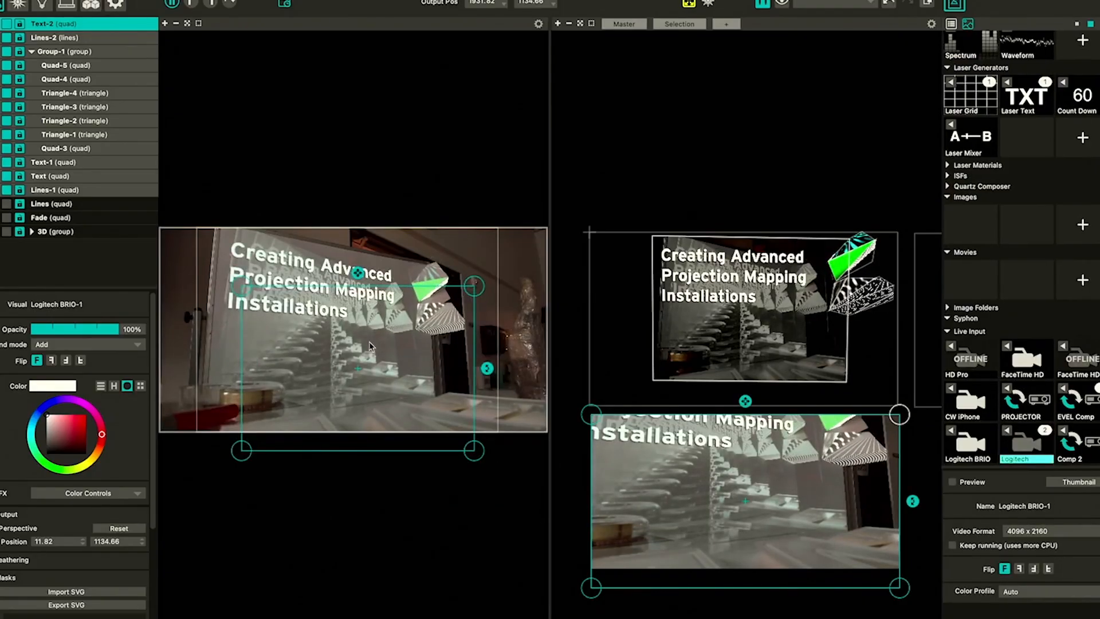
Reposition the camera quad's input region and corners to frame the projected title in the camera image
{"action": "mouse_move", "coordinate": [370, 346]}
{"action": "left_mouse_down"}
{"action": "mouse_move", "coordinate": [351, 321]}
{"action": "mouse_move", "coordinate": [373, 328]}
{"action": "mouse_move", "coordinate": [358, 329]}
{"action": "left_mouse_up"}
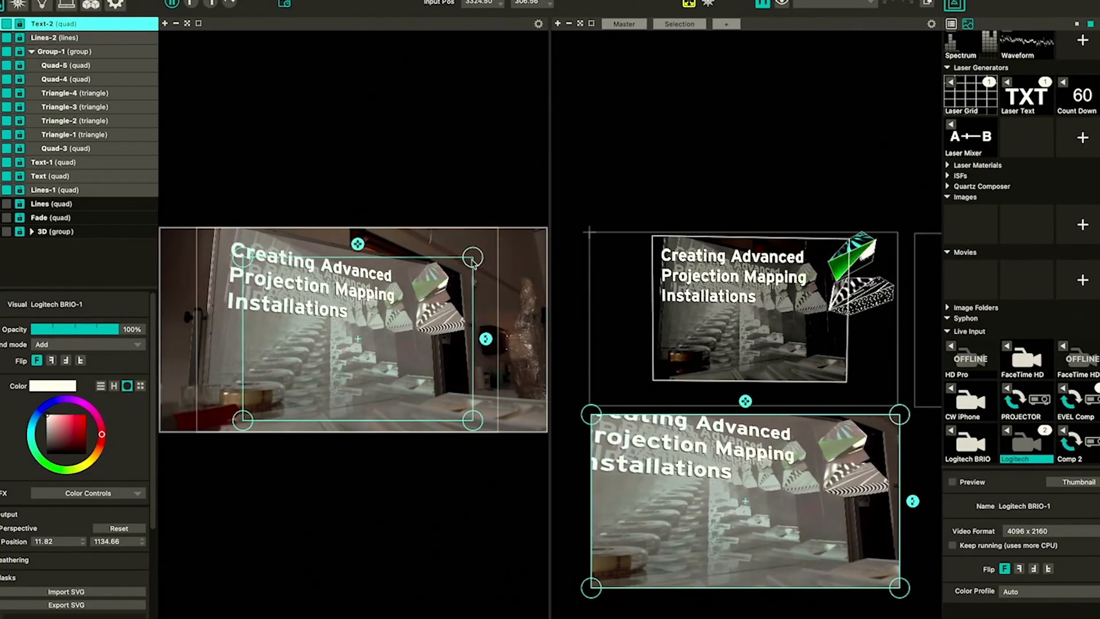
{"action": "left_click_drag", "start_coordinate": [474, 261], "coordinate": [434, 267]}
{"action": "left_click_drag", "start_coordinate": [245, 268], "coordinate": [207, 228]}
{"action": "left_click_drag", "start_coordinate": [432, 424], "coordinate": [458, 423]}
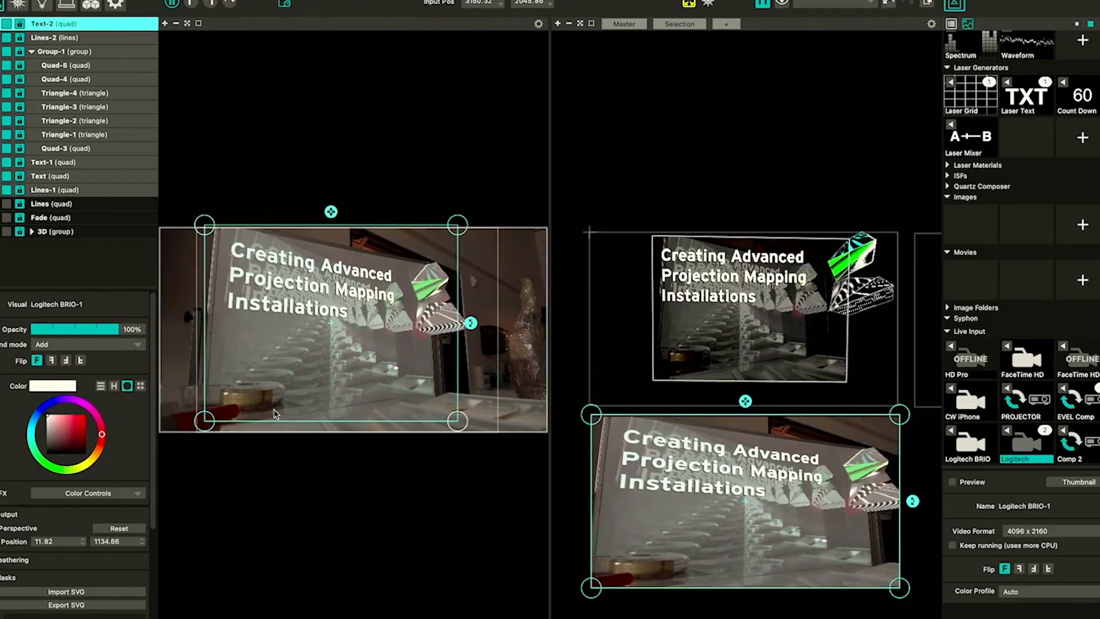
{"action": "left_click_drag", "start_coordinate": [276, 409], "coordinate": [267, 412]}
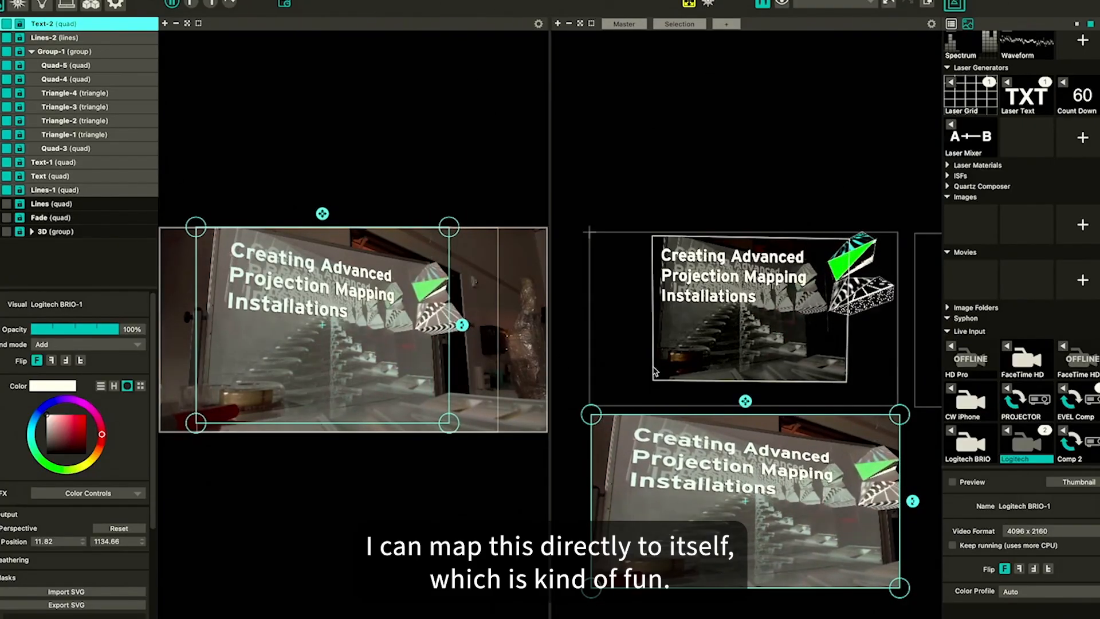
Pull the camera quad's output corners beyond the Comp 2 area
{"action": "left_click_drag", "start_coordinate": [597, 421], "coordinate": [573, 420]}
{"action": "left_click_drag", "start_coordinate": [594, 599], "coordinate": [577, 618]}
{"action": "left_click_drag", "start_coordinate": [898, 587], "coordinate": [920, 603]}
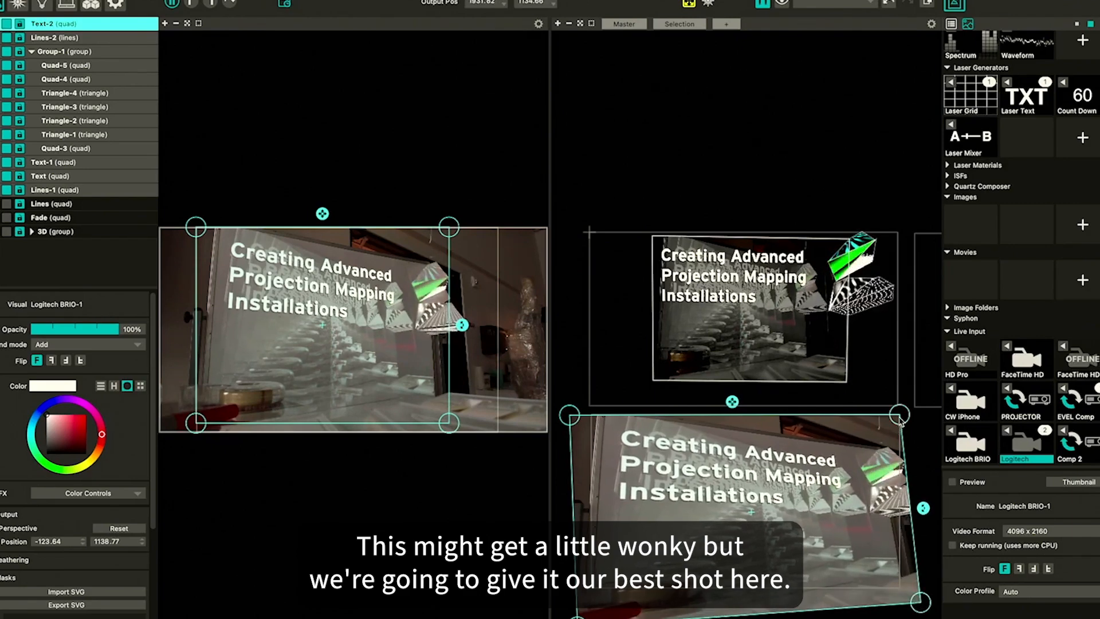
{"action": "left_click_drag", "start_coordinate": [899, 420], "coordinate": [917, 366]}
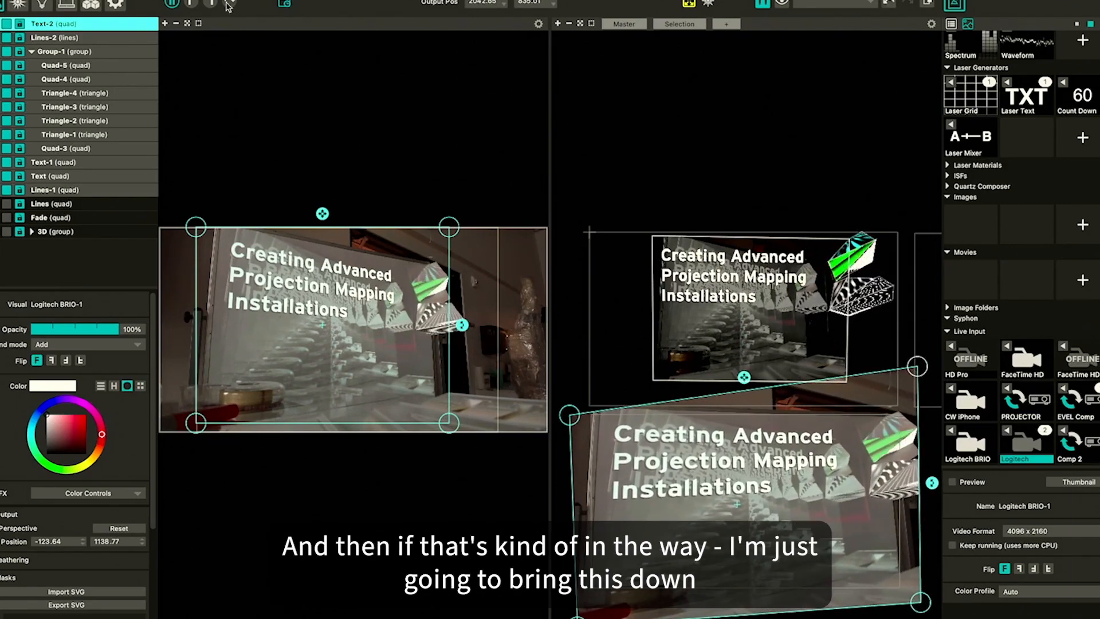
Move the camera quad down in the output view, out of the projector area
{"action": "left_click", "coordinate": [66, 4]}
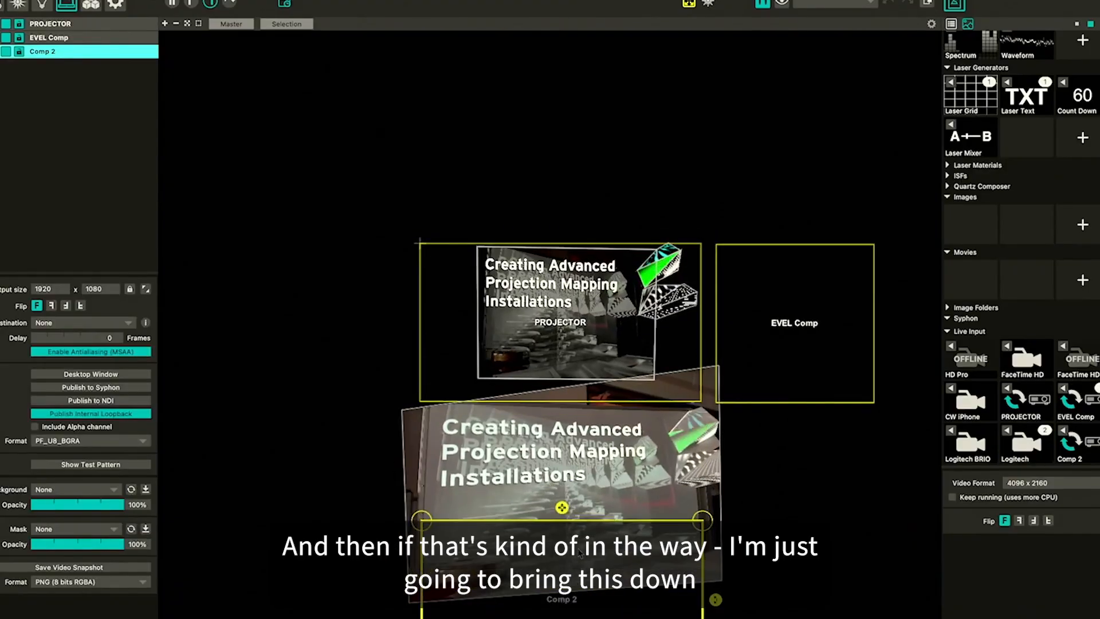
{"action": "left_click", "coordinate": [1, 5]}
{"action": "scroll", "coordinate": [520, 351], "scroll_direction": "down", "scroll_amount": 5}
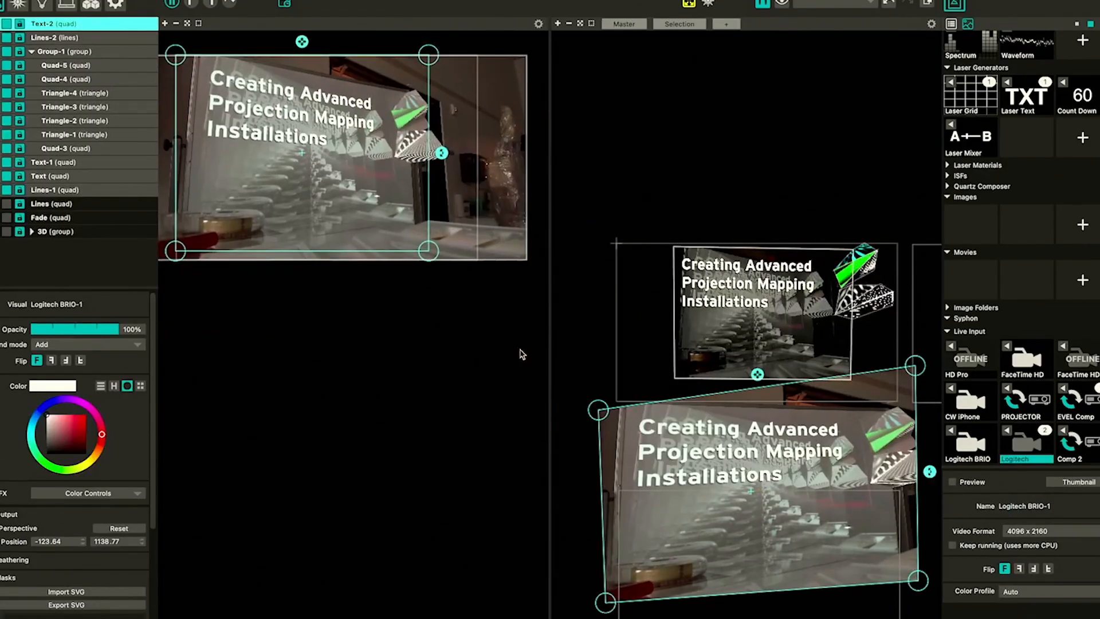
{"action": "left_click_drag", "start_coordinate": [713, 460], "coordinate": [710, 541]}
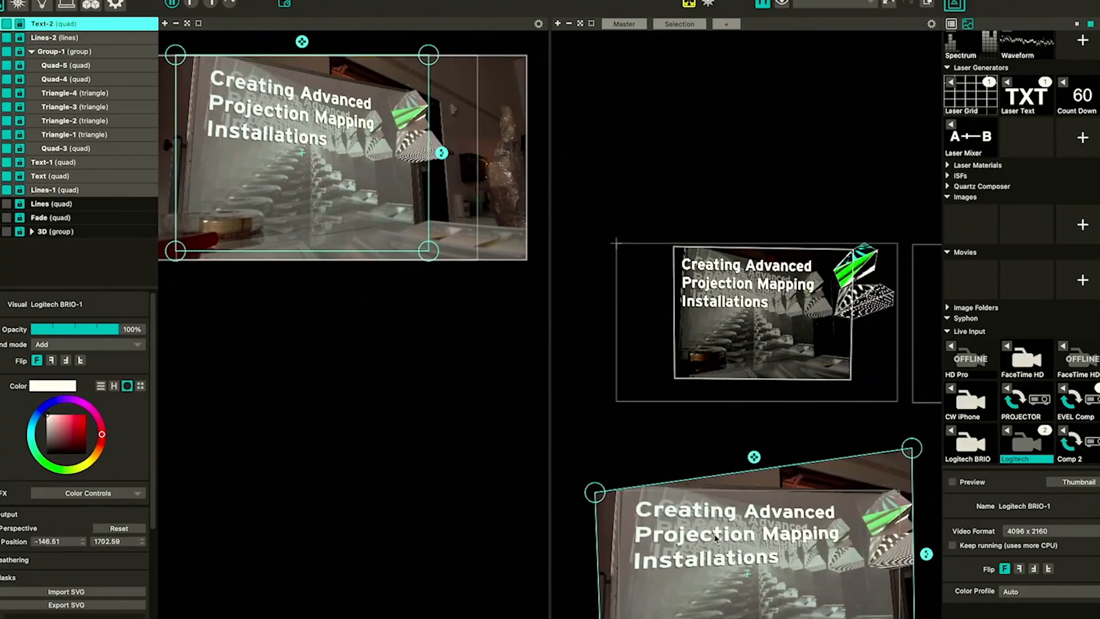
Assign Comp 2 as the input of the Lines-1 background quad
{"action": "left_click", "coordinate": [814, 321]}
{"action": "scroll", "coordinate": [813, 309], "scroll_direction": "down", "scroll_amount": 5}
{"action": "scroll", "coordinate": [802, 298], "scroll_direction": "up", "scroll_amount": 3}
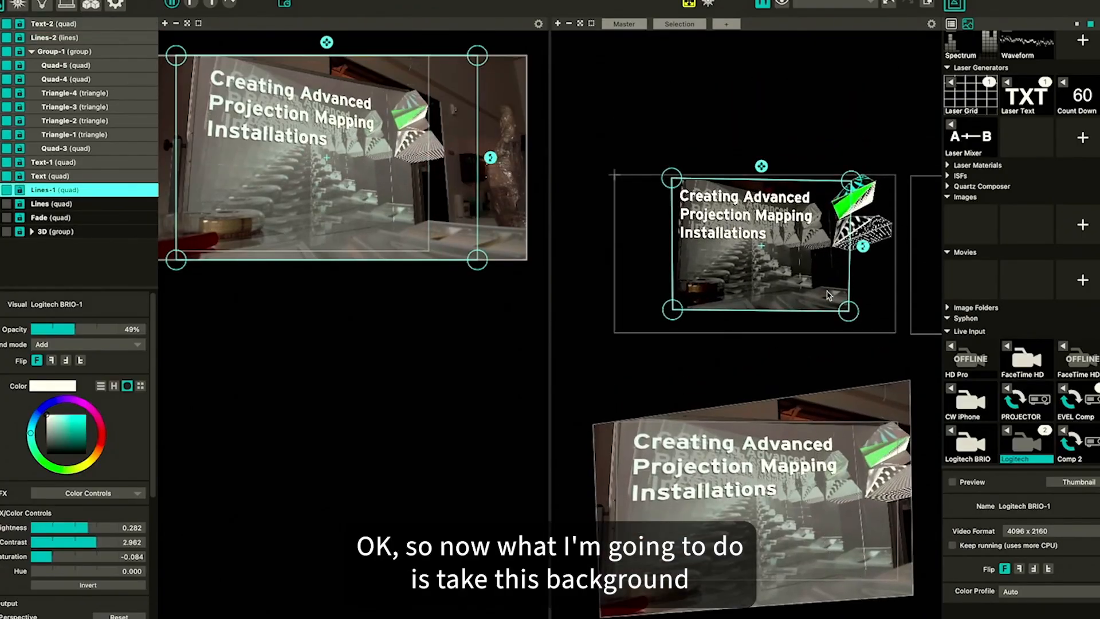
{"action": "left_click", "coordinate": [650, 261]}
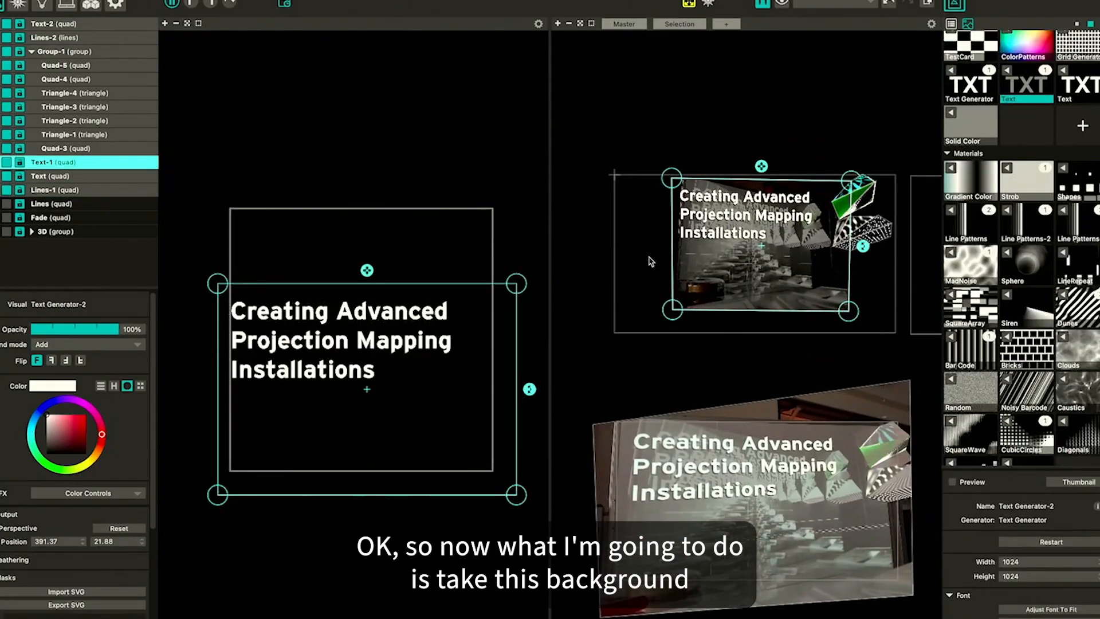
{"action": "left_click", "coordinate": [54, 193]}
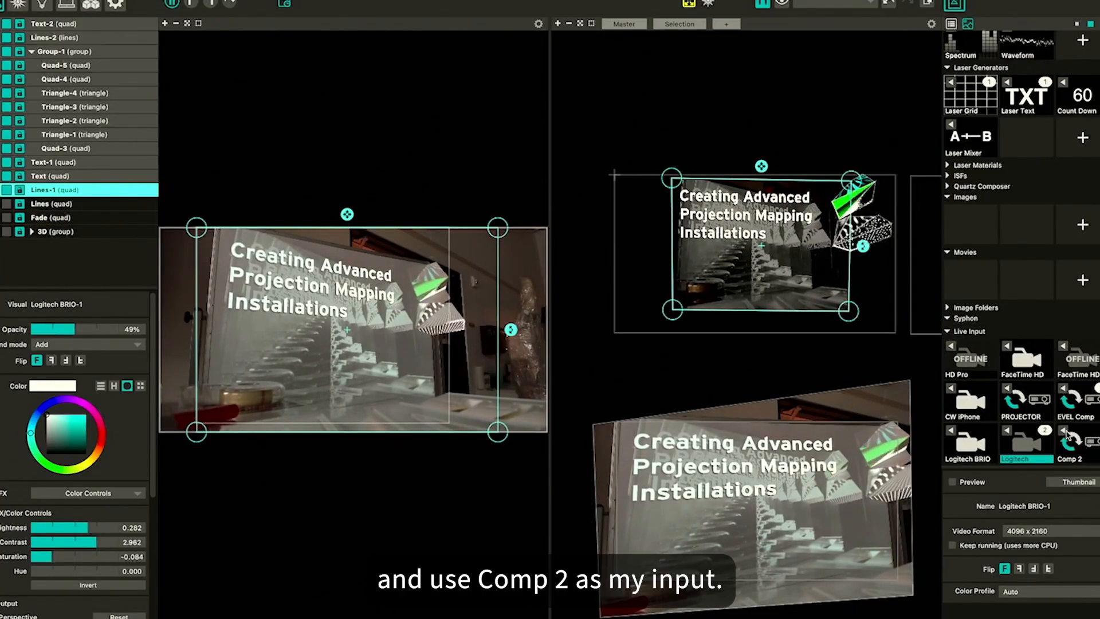
{"action": "left_click", "coordinate": [1067, 437]}
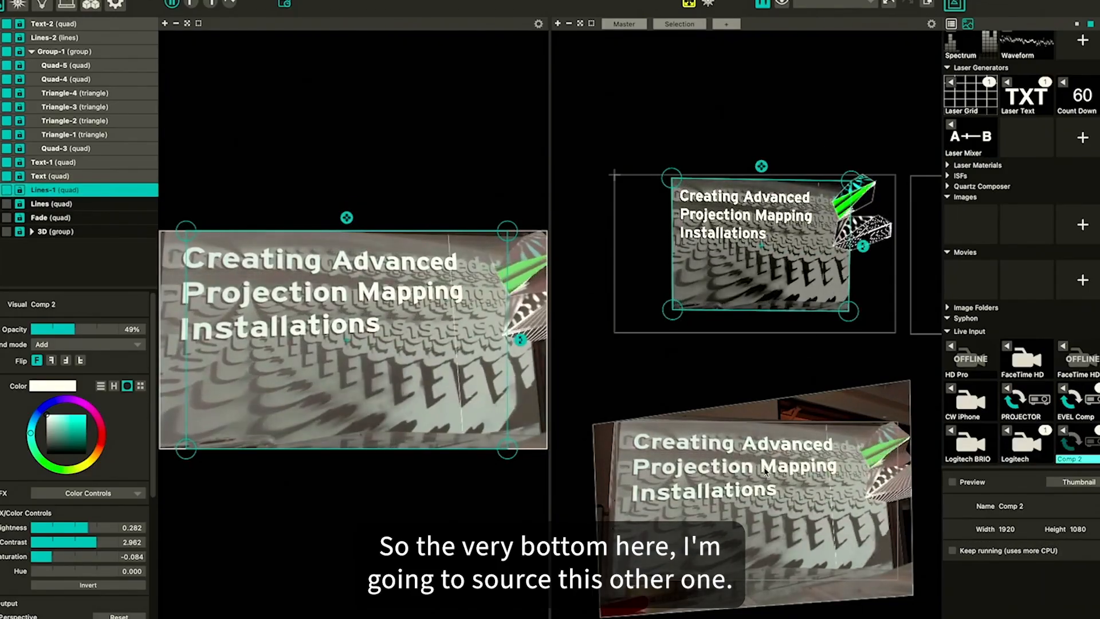
Enable mesh warping on the Lines-1 quad
{"action": "left_click", "coordinate": [757, 500]}
{"action": "left_click", "coordinate": [782, 300]}
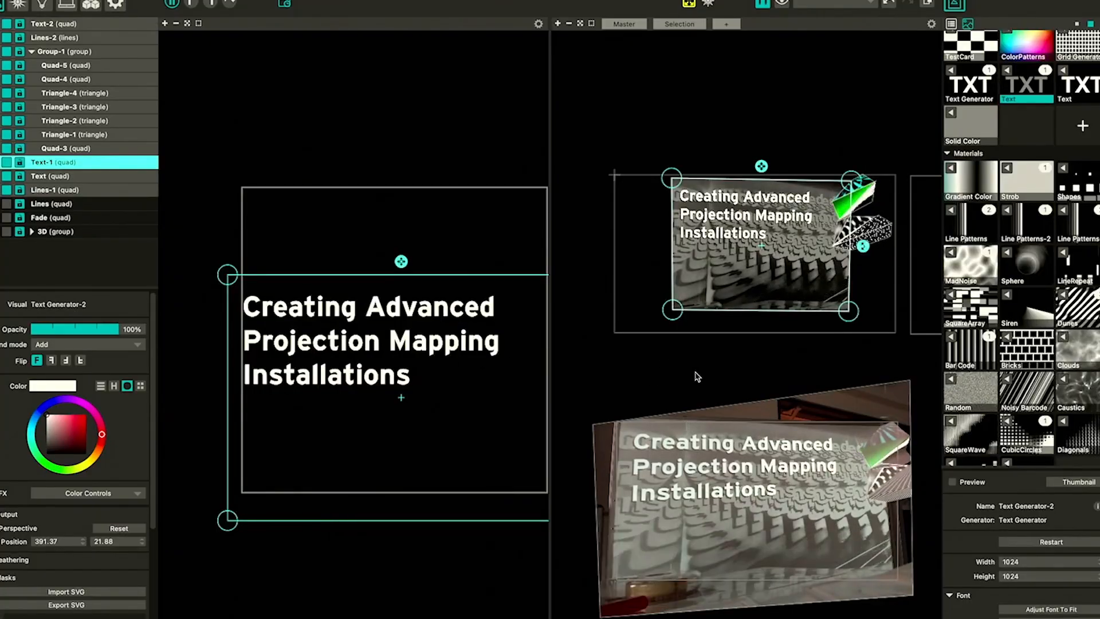
{"action": "left_click", "coordinate": [20, 190]}
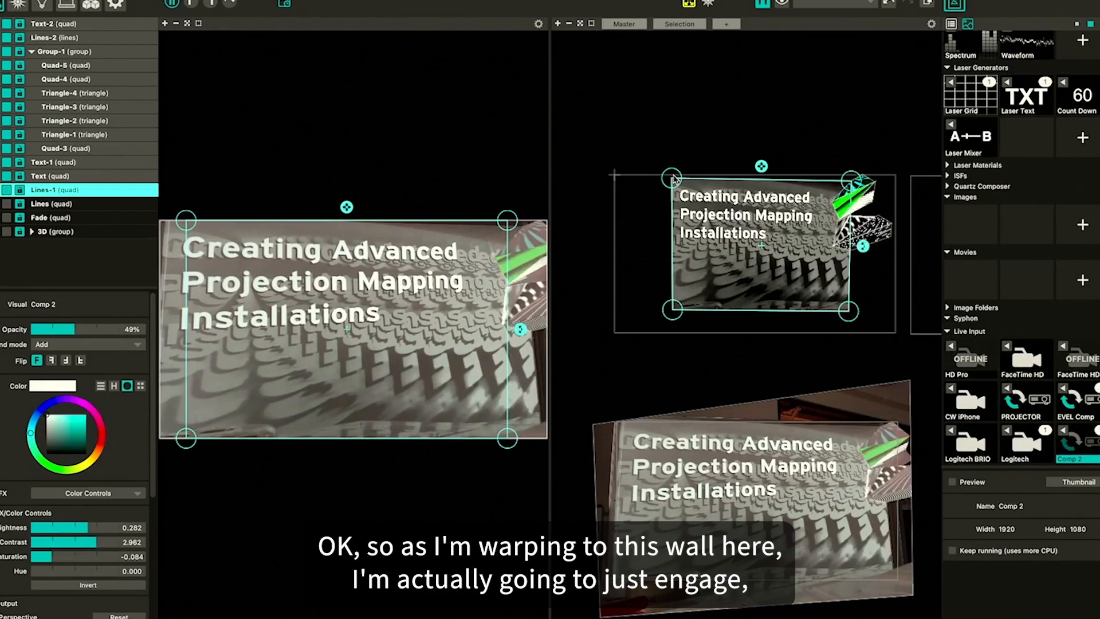
{"action": "mouse_move", "coordinate": [675, 179]}
{"action": "left_mouse_down"}
{"action": "mouse_move", "coordinate": [682, 189]}
{"action": "mouse_move", "coordinate": [672, 178]}
{"action": "left_mouse_up"}
{"action": "scroll", "coordinate": [75, 515], "scroll_direction": "down", "scroll_amount": 8}
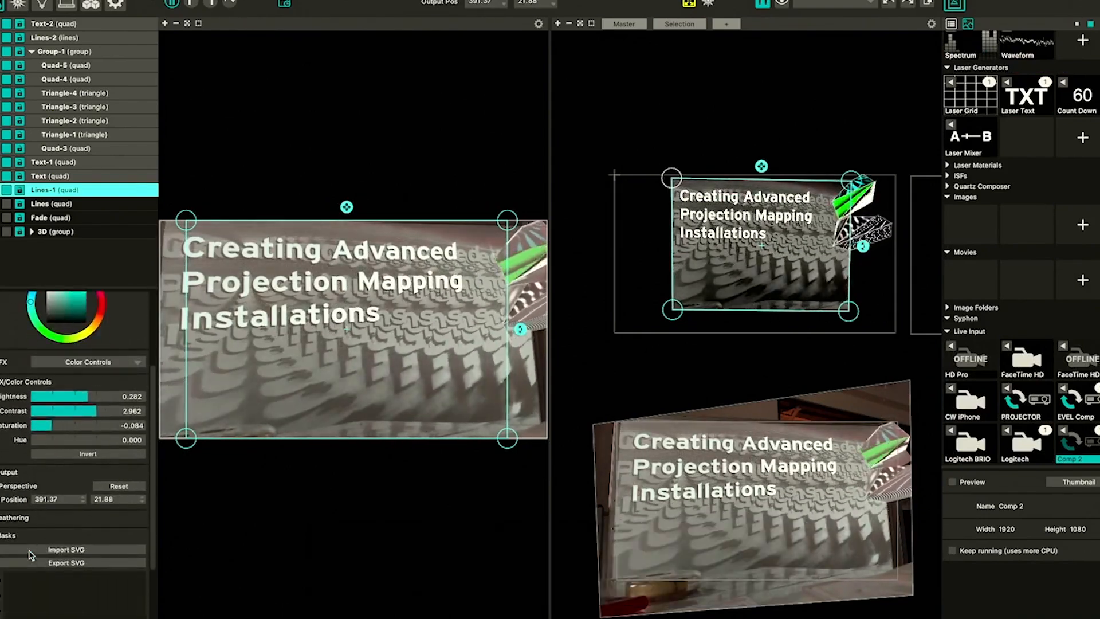
{"action": "left_click", "coordinate": [7, 451]}
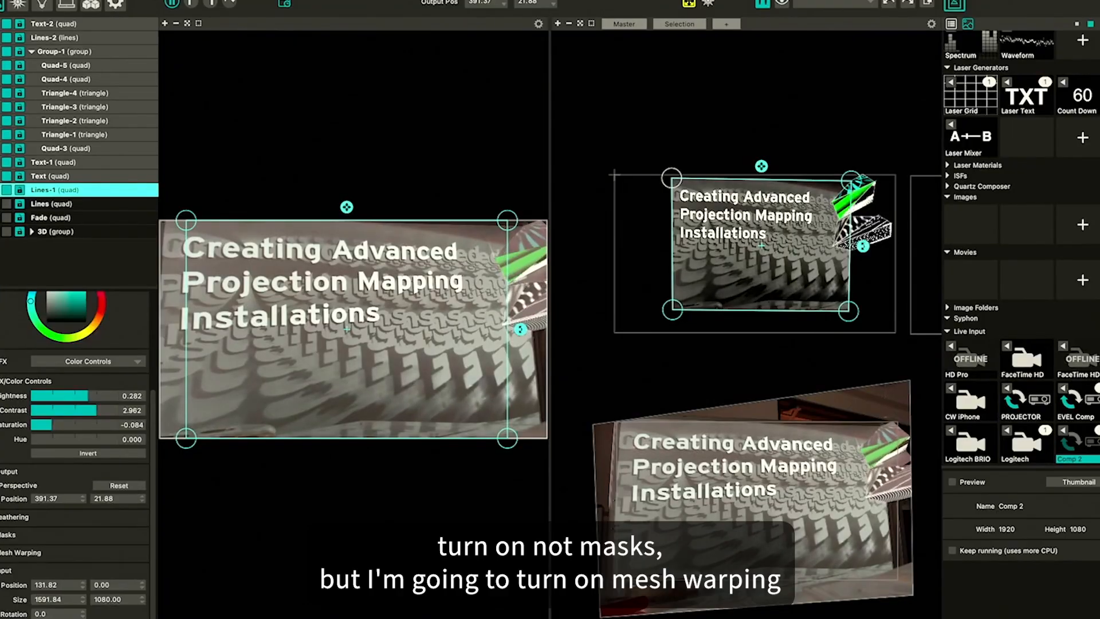
{"action": "left_click", "coordinate": [8, 553]}
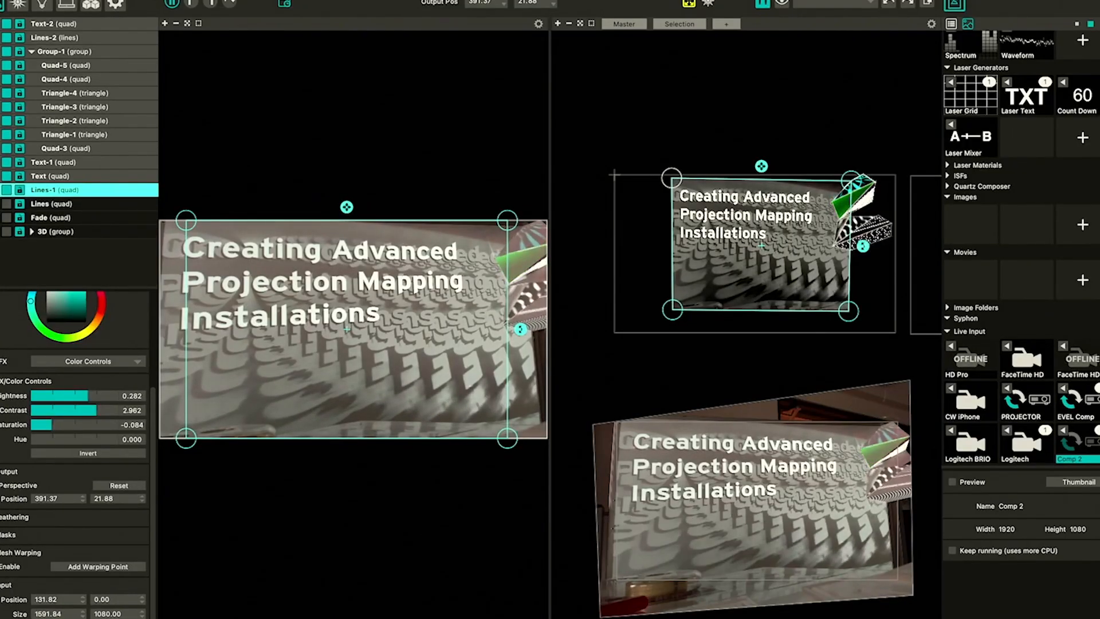
{"action": "left_click", "coordinate": [3, 567]}
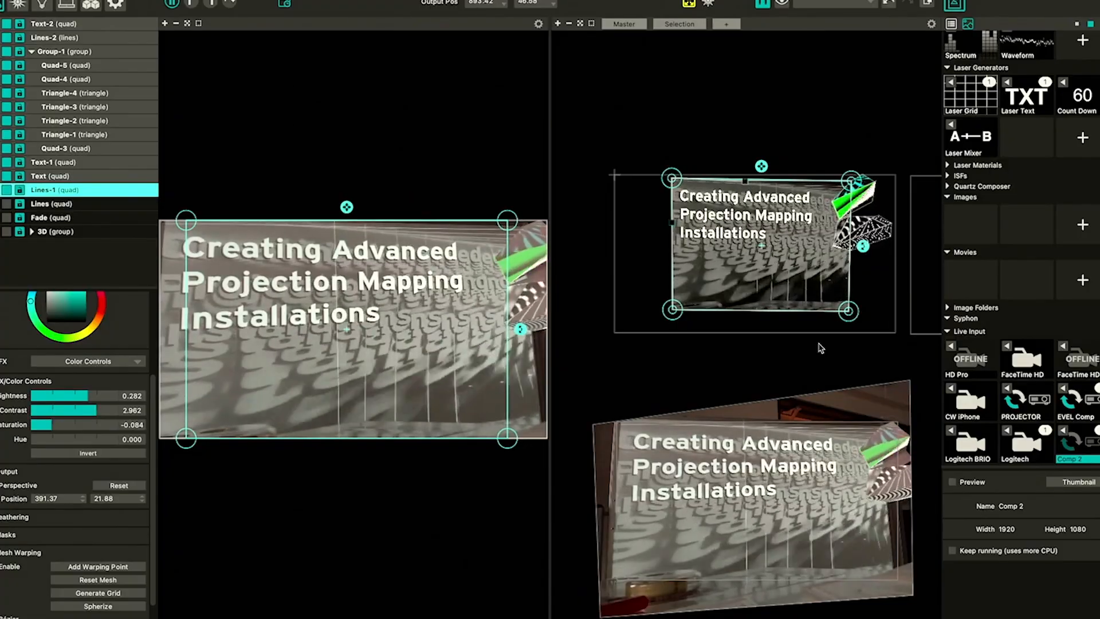
Skew the camera quad's output corners outward to create a repeating feedback effect
{"action": "left_click", "coordinate": [594, 424]}
{"action": "left_click_drag", "start_coordinate": [593, 424], "coordinate": [611, 427]}
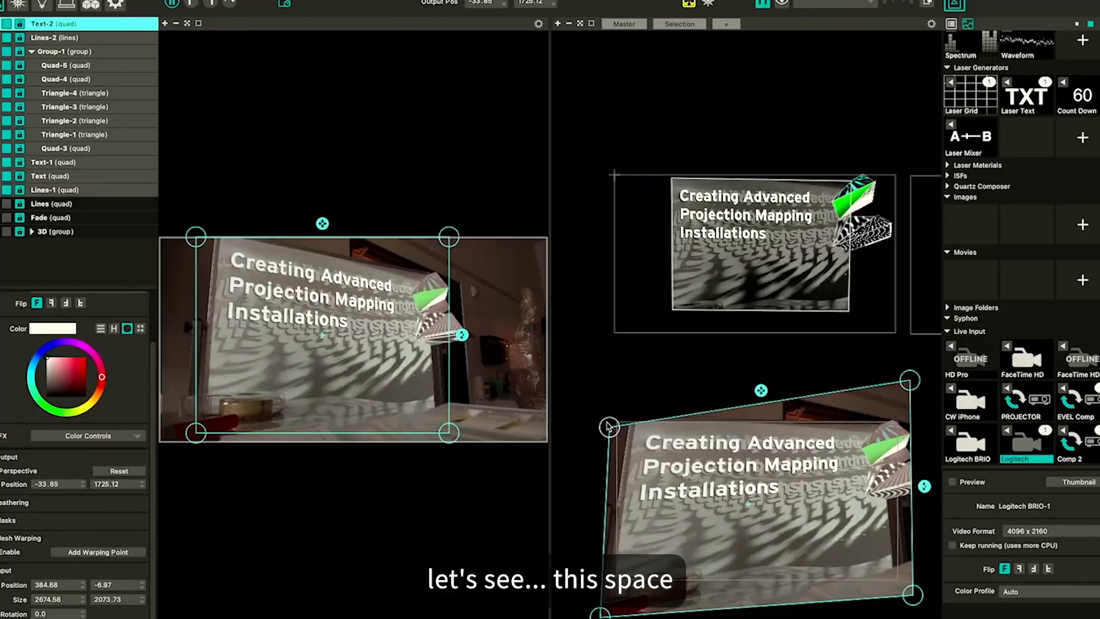
{"action": "left_click_drag", "start_coordinate": [601, 612], "coordinate": [637, 587]}
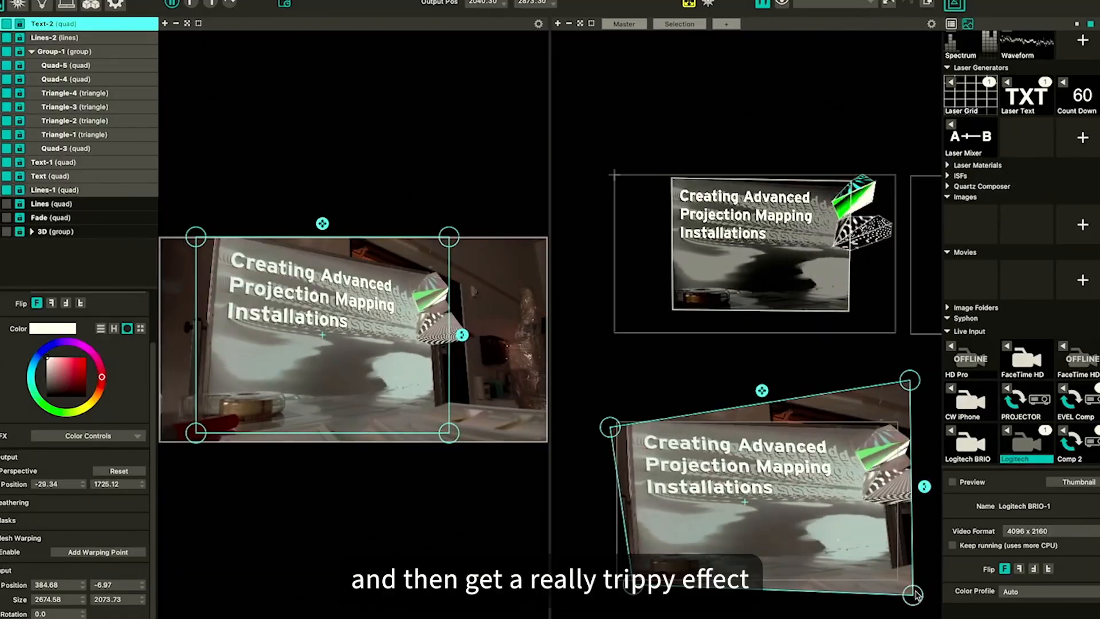
{"action": "left_click_drag", "start_coordinate": [915, 596], "coordinate": [894, 595]}
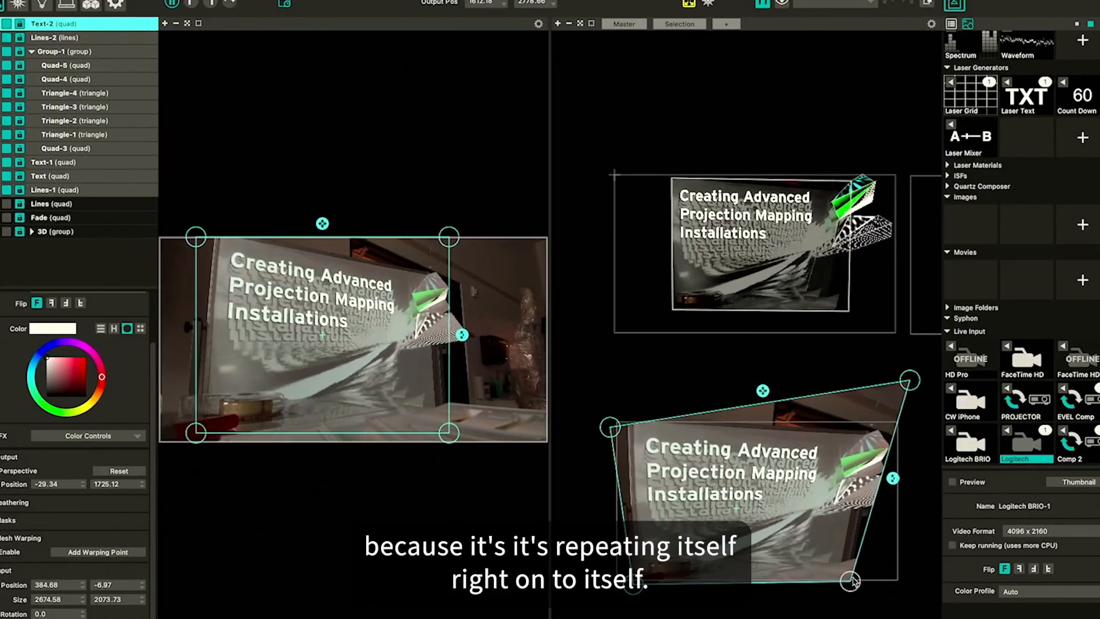
{"action": "left_click_drag", "start_coordinate": [903, 389], "coordinate": [919, 358]}
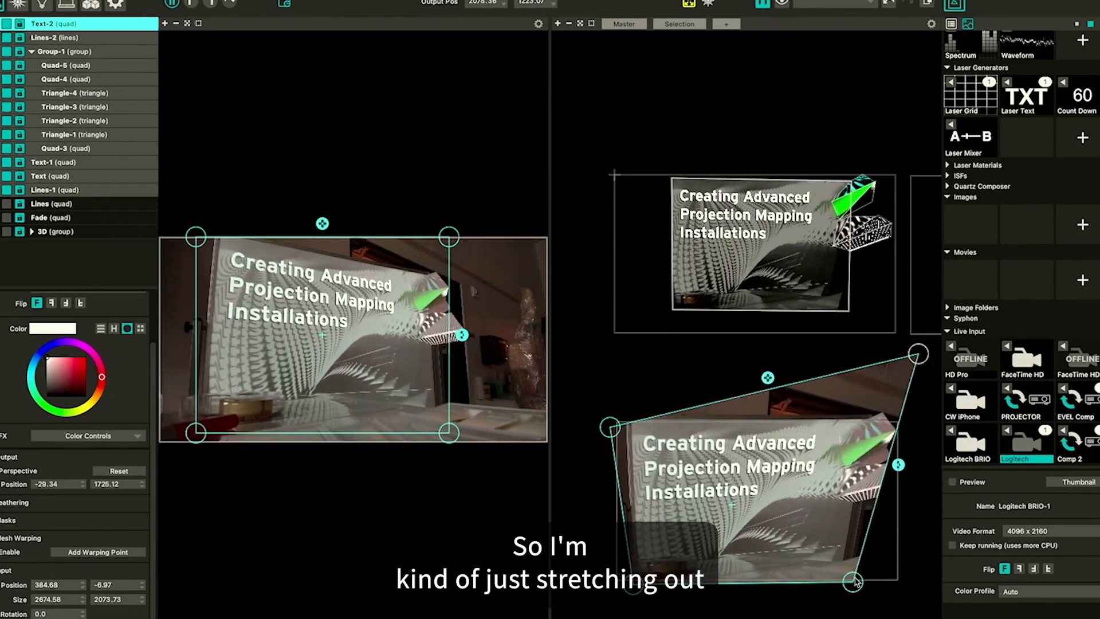
{"action": "left_click_drag", "start_coordinate": [863, 582], "coordinate": [874, 591]}
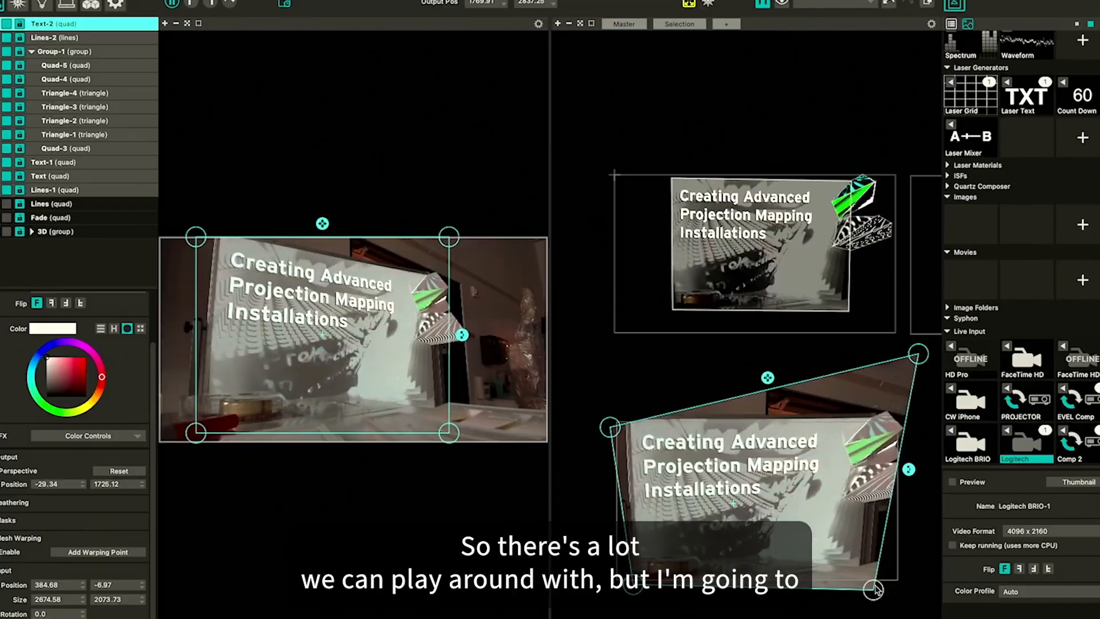
{"action": "left_click", "coordinate": [625, 397]}
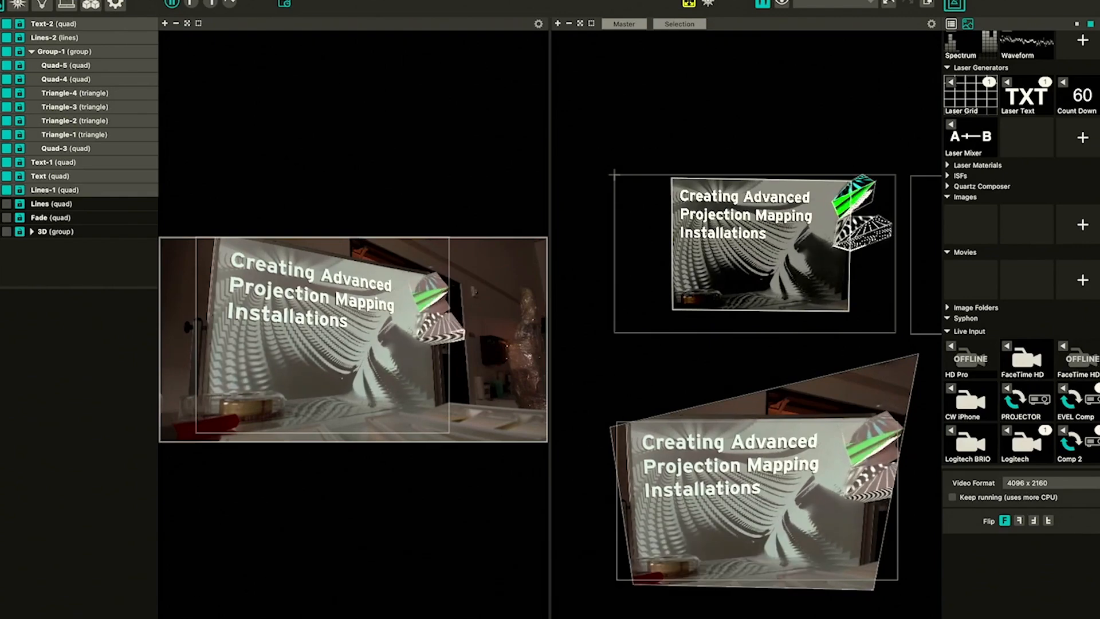
Open the Scenes / Cues panel and add a new scene cue
{"action": "left_click", "coordinate": [166, 618]}
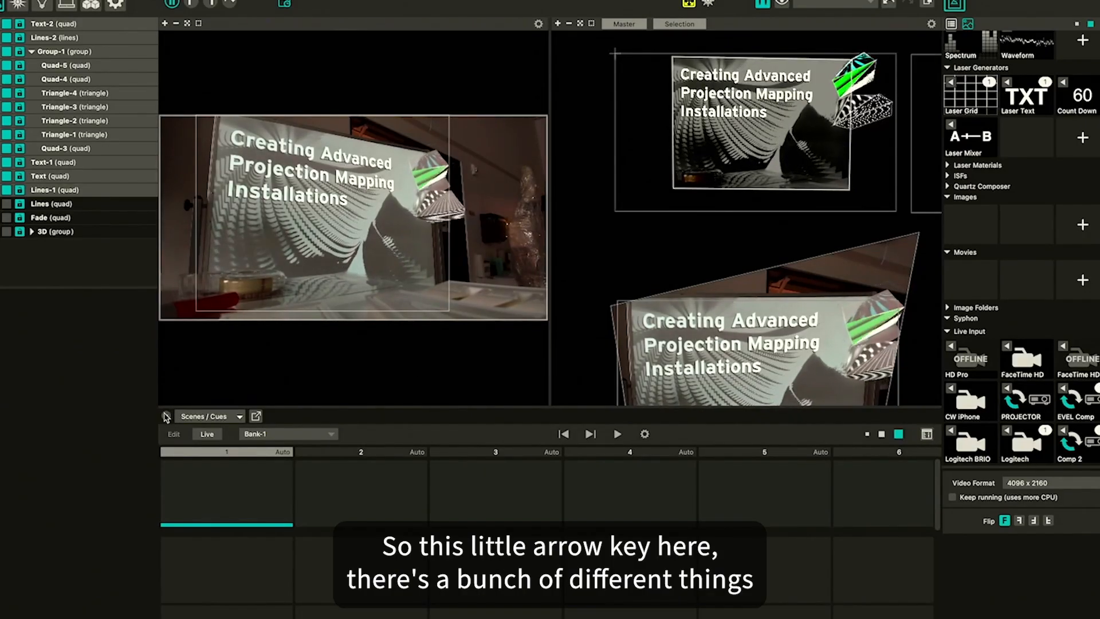
{"action": "left_click", "coordinate": [204, 418]}
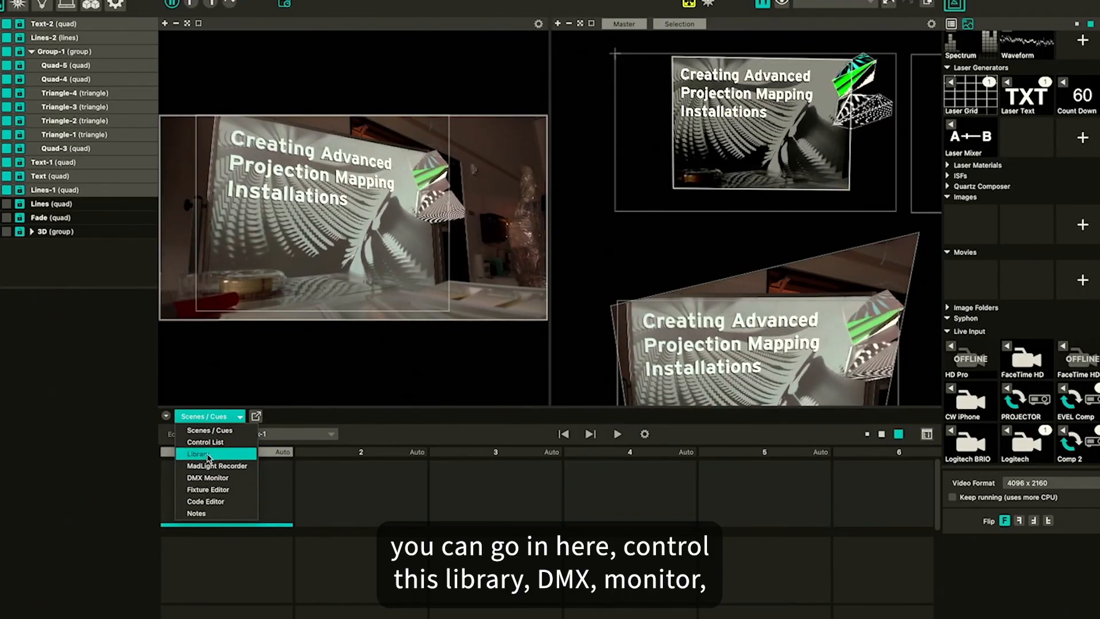
{"action": "left_click", "coordinate": [204, 415]}
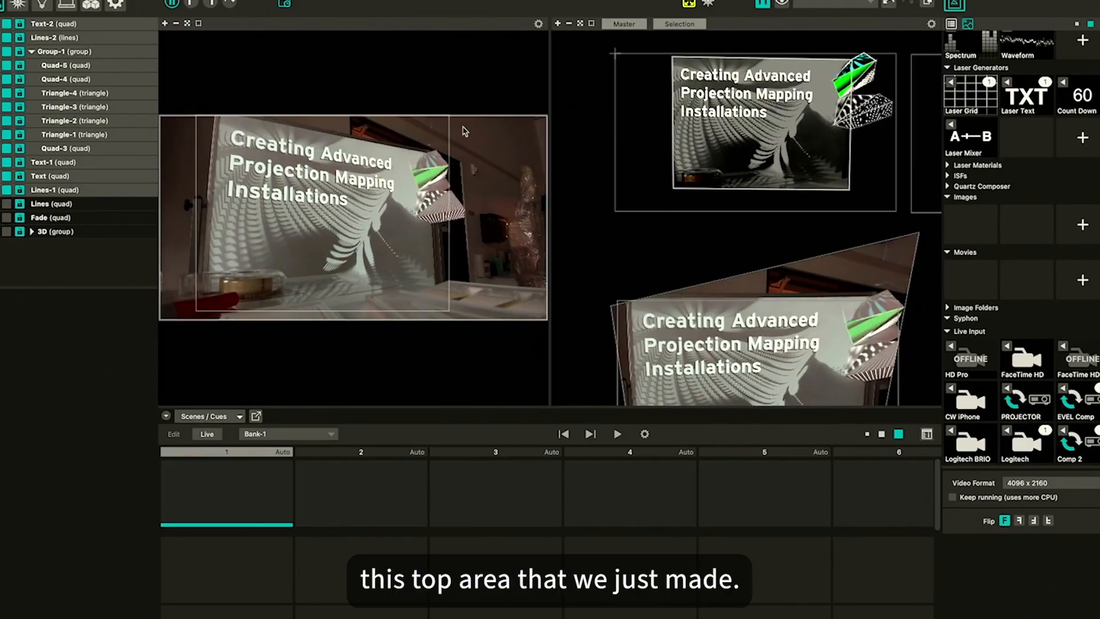
{"action": "left_click", "coordinate": [211, 3]}
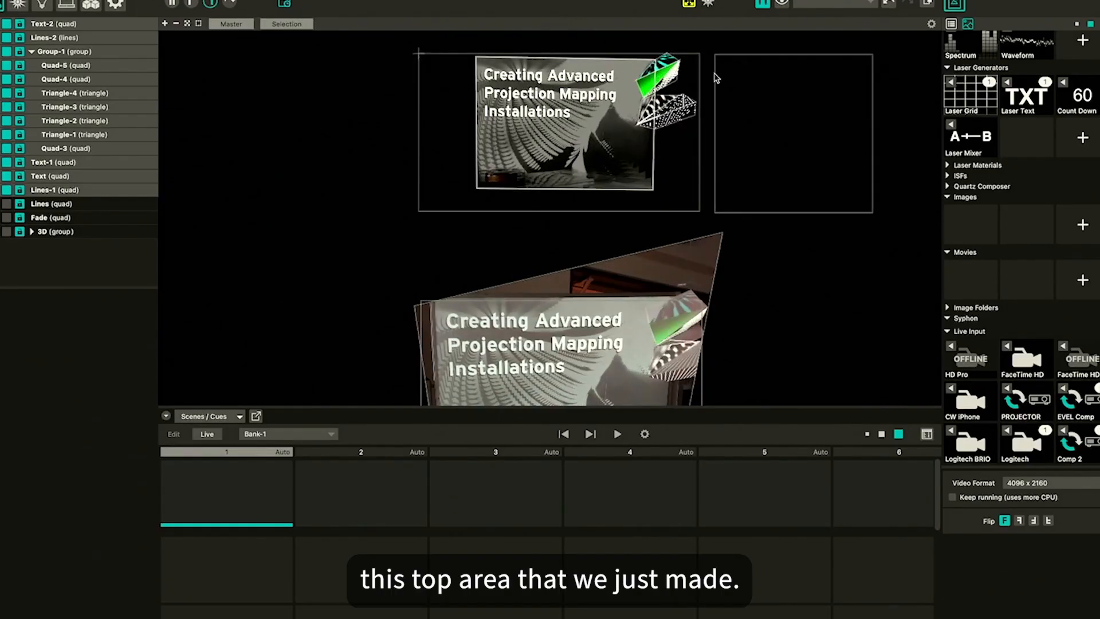
{"action": "scroll", "coordinate": [714, 71], "scroll_direction": "up", "scroll_amount": 10}
{"action": "scroll", "coordinate": [713, 70], "scroll_direction": "up", "scroll_amount": 3}
{"action": "left_click", "coordinate": [528, 120]}
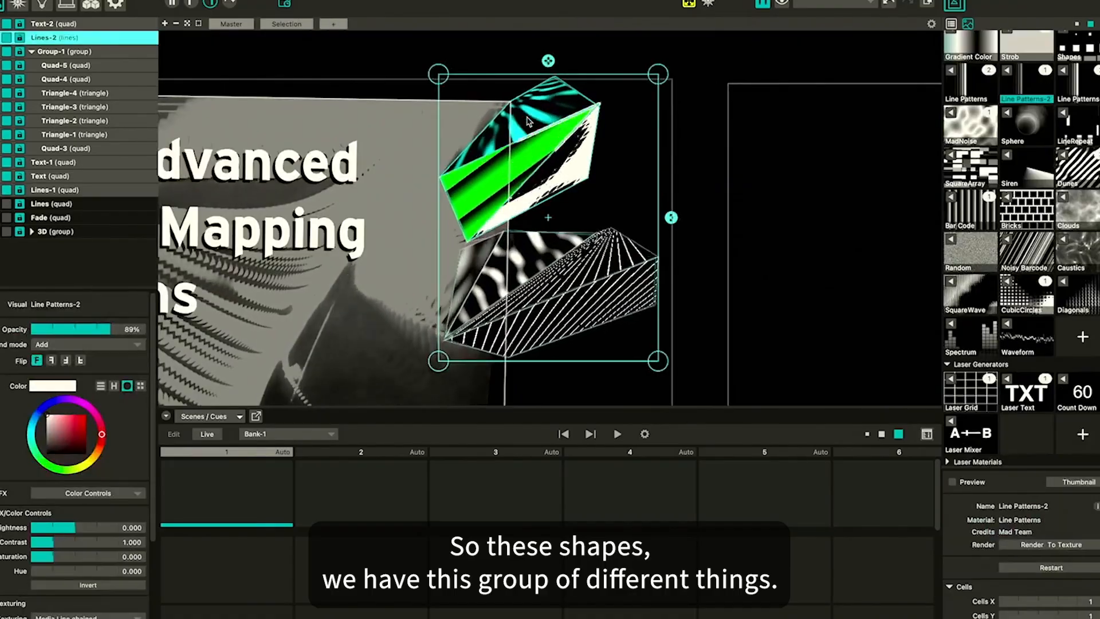
{"action": "left_click", "coordinate": [47, 54]}
{"action": "left_click", "coordinate": [53, 68]}
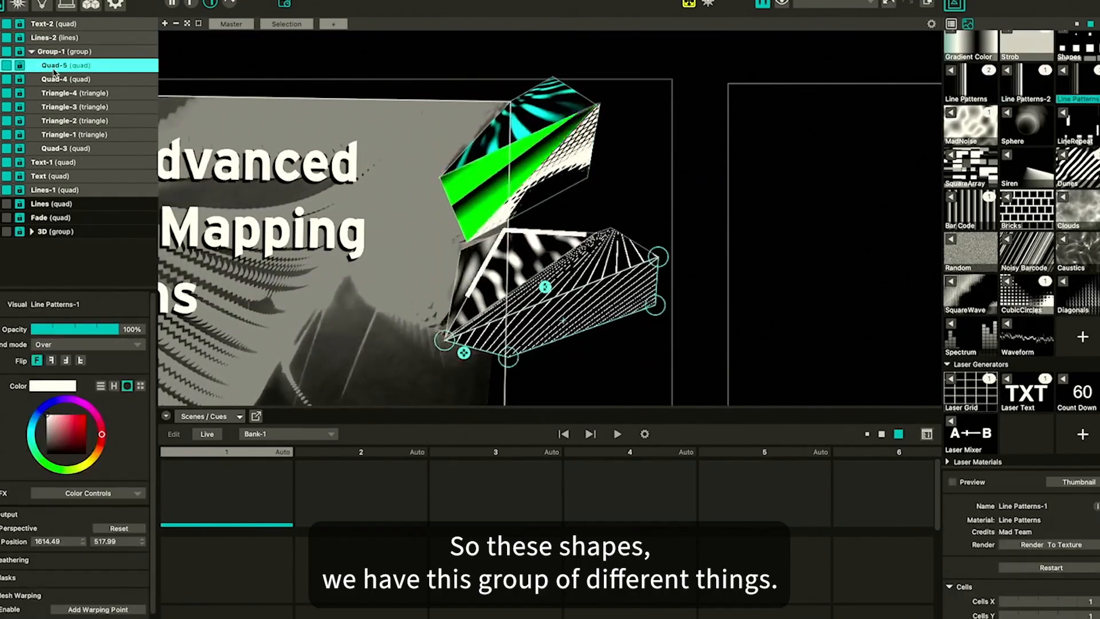
{"action": "left_click", "coordinate": [59, 49]}
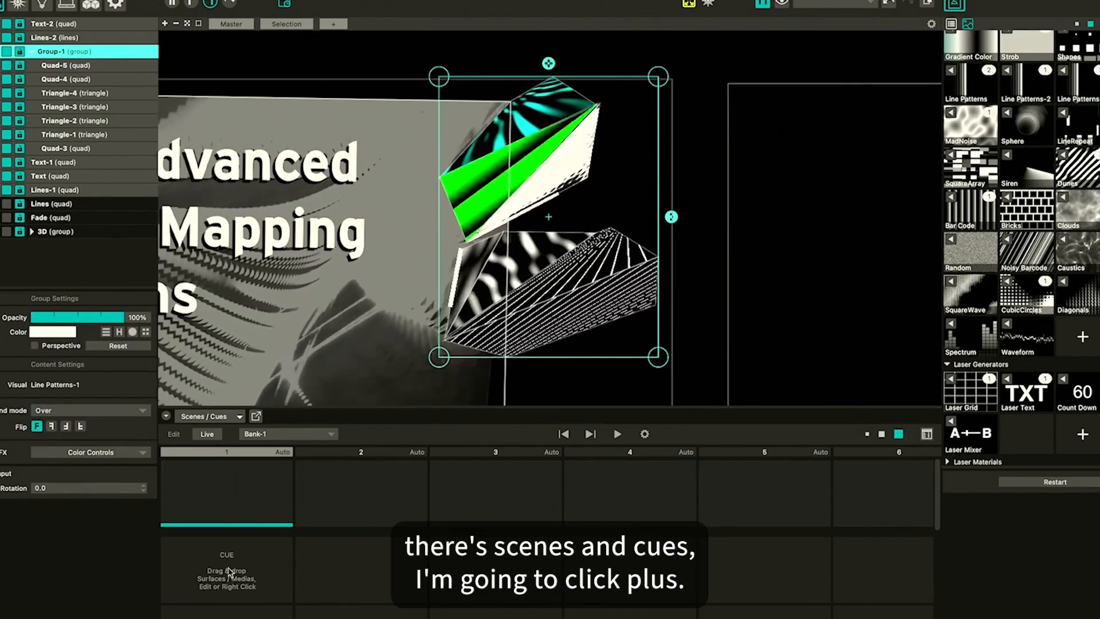
{"action": "left_click", "coordinate": [227, 494]}
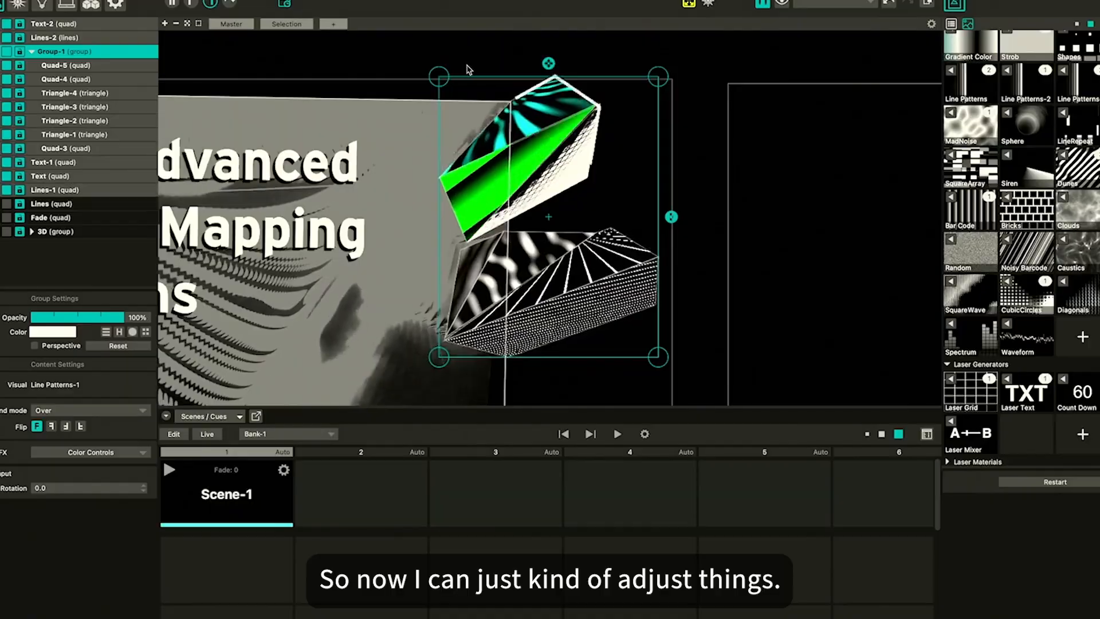
Hide the Lines-2 line surface
{"action": "left_click", "coordinate": [53, 37]}
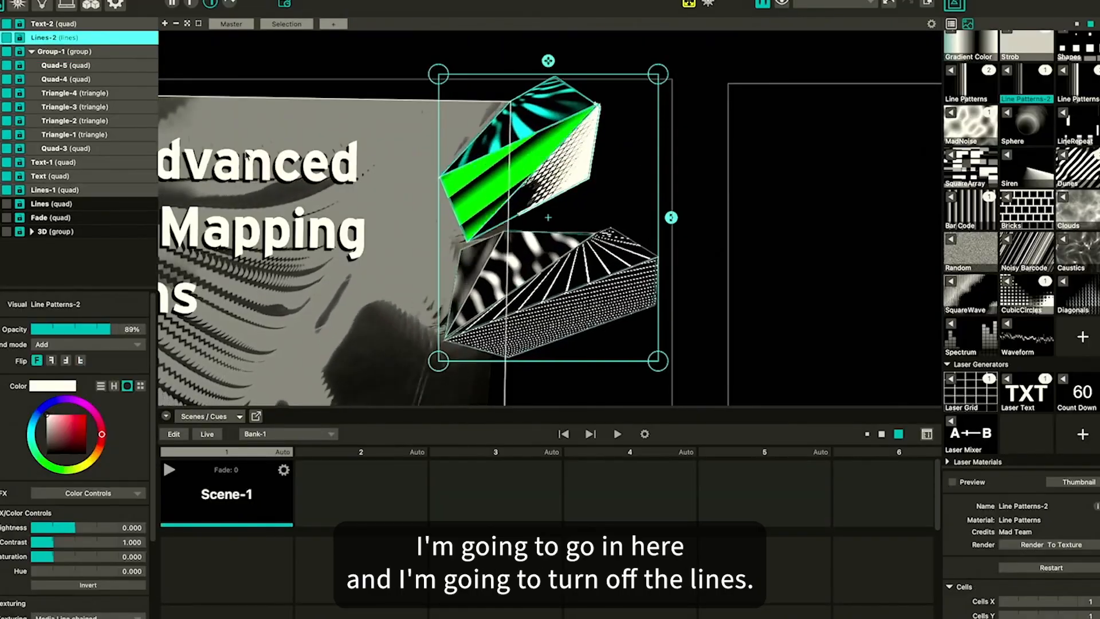
{"action": "left_click", "coordinate": [79, 66]}
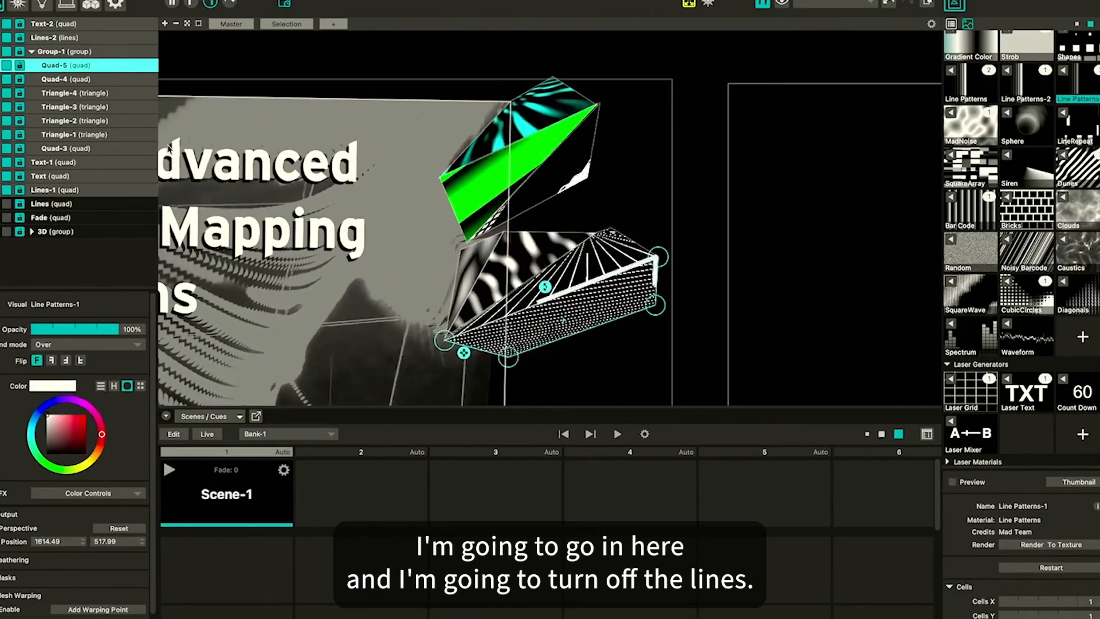
{"action": "left_click", "coordinate": [49, 37]}
{"action": "left_click", "coordinate": [8, 38]}
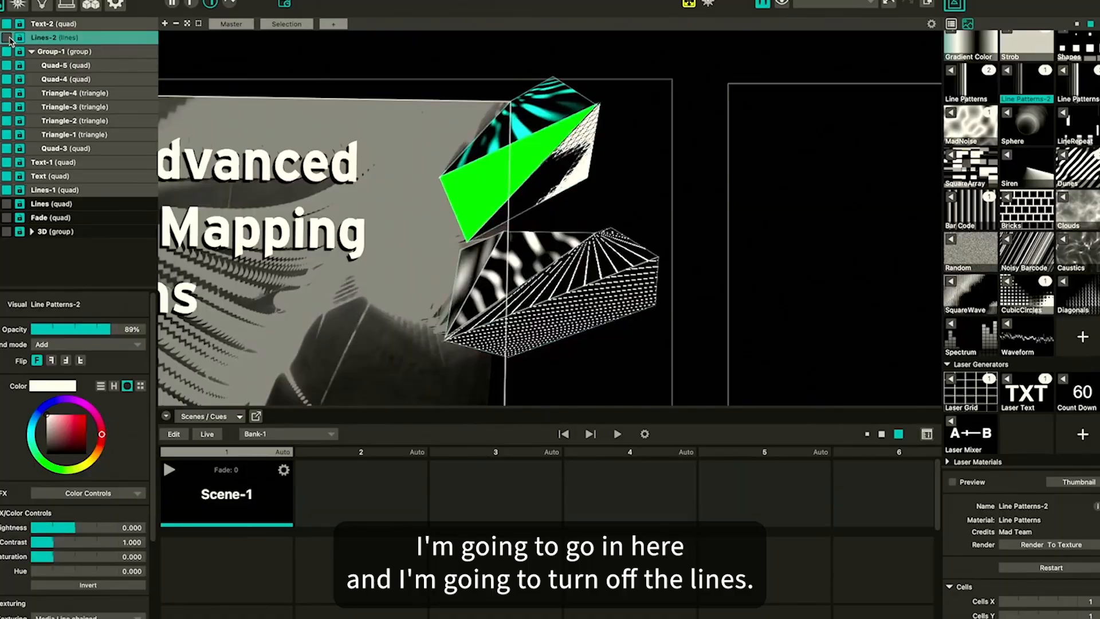
Assign the Clouds material to Quad-5 and the Caustics material to Quad-4
{"action": "left_click", "coordinate": [70, 67]}
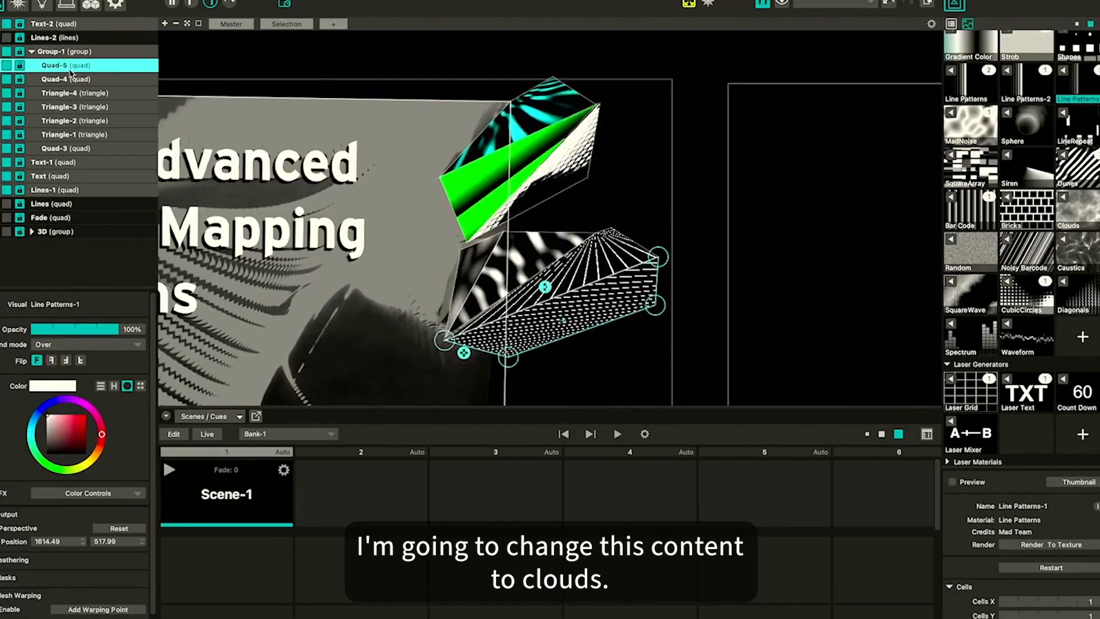
{"action": "left_click", "coordinate": [1062, 198]}
{"action": "left_click", "coordinate": [594, 263]}
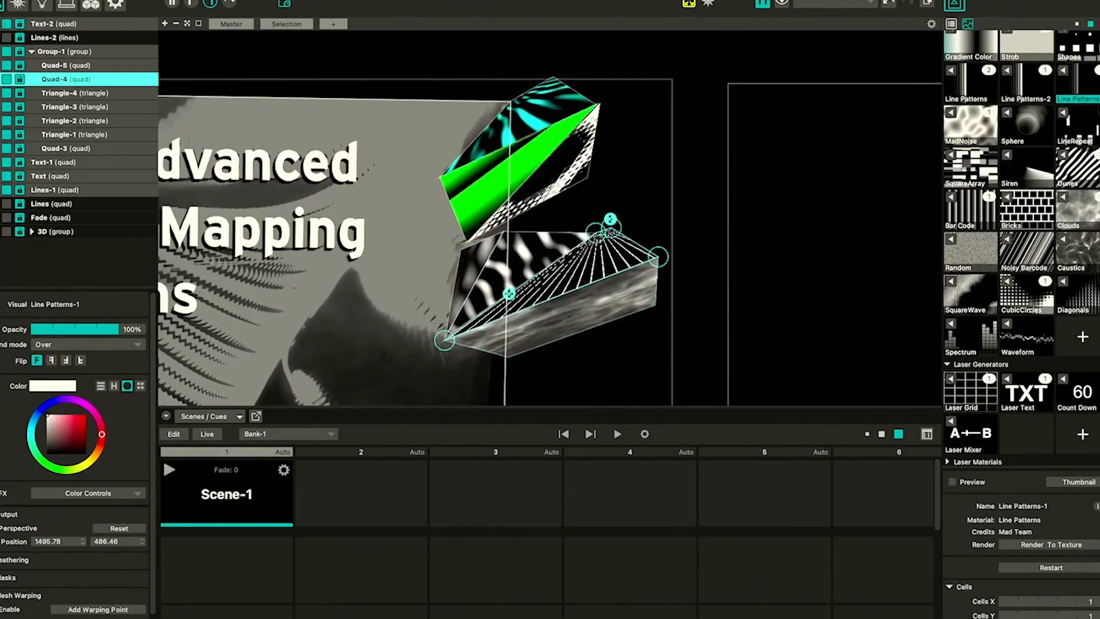
{"action": "left_click", "coordinate": [1064, 241]}
Assign the Bar Code material to Triangle-4 and the Dunes material to Triangle-3
{"action": "left_click", "coordinate": [565, 246]}
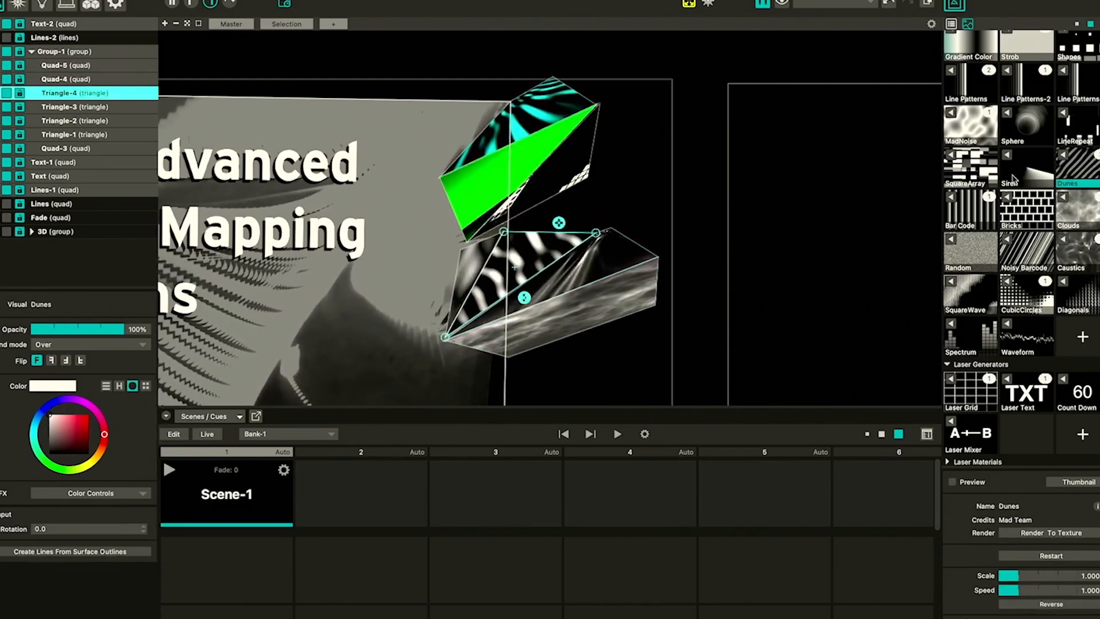
{"action": "left_click", "coordinate": [954, 202]}
{"action": "left_click", "coordinate": [485, 258]}
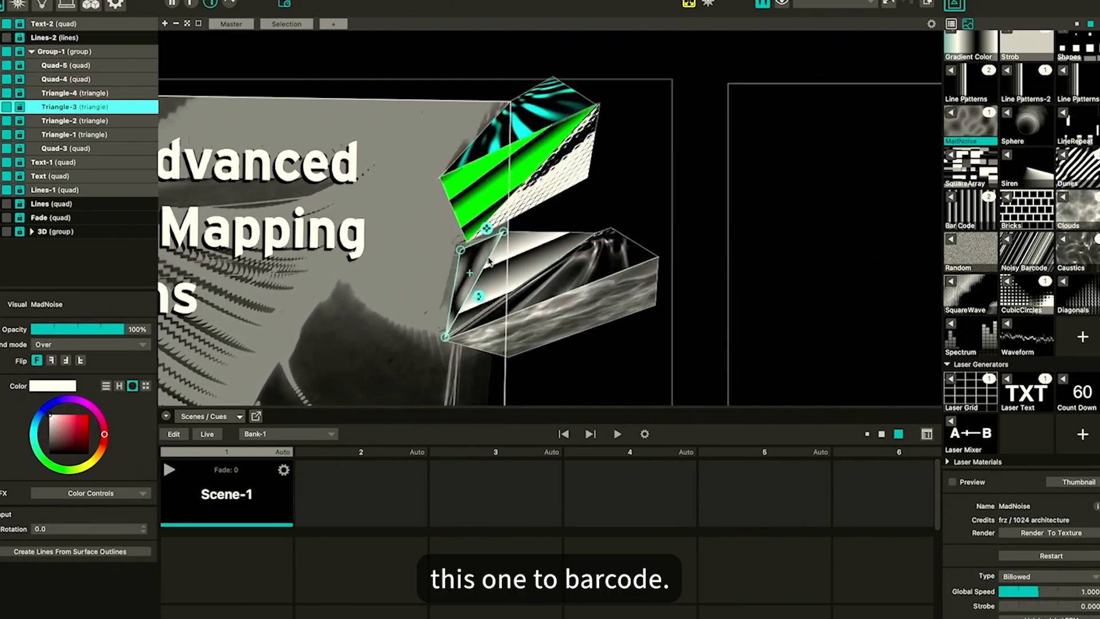
{"action": "left_click", "coordinate": [1067, 160]}
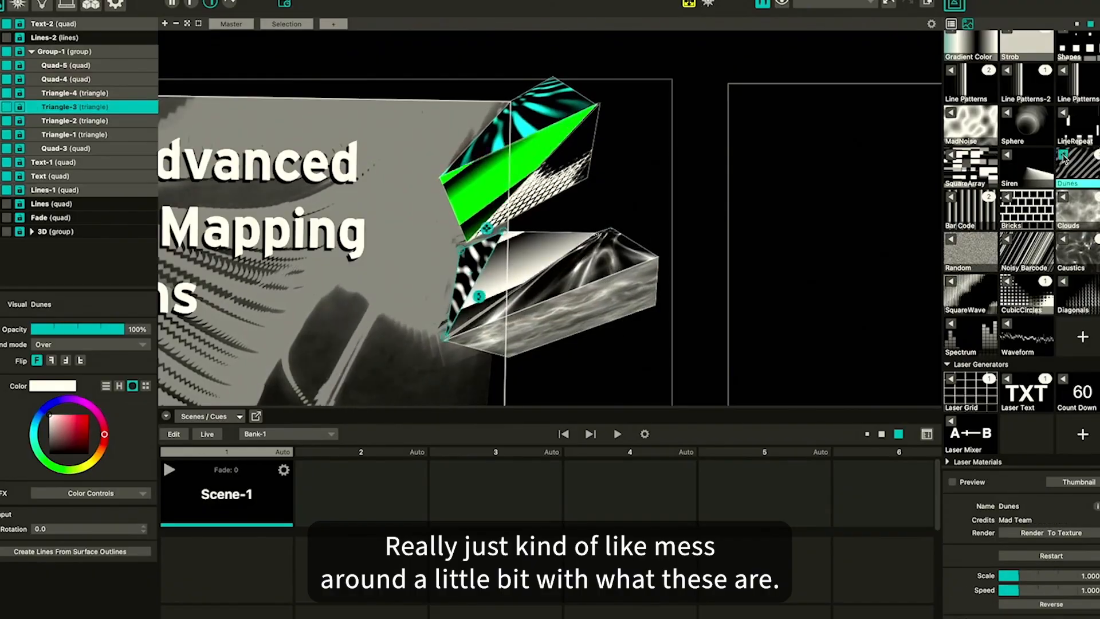
Assign the SquareWave material to Triangle-2
{"action": "left_click", "coordinate": [553, 199]}
{"action": "left_click", "coordinate": [1028, 297]}
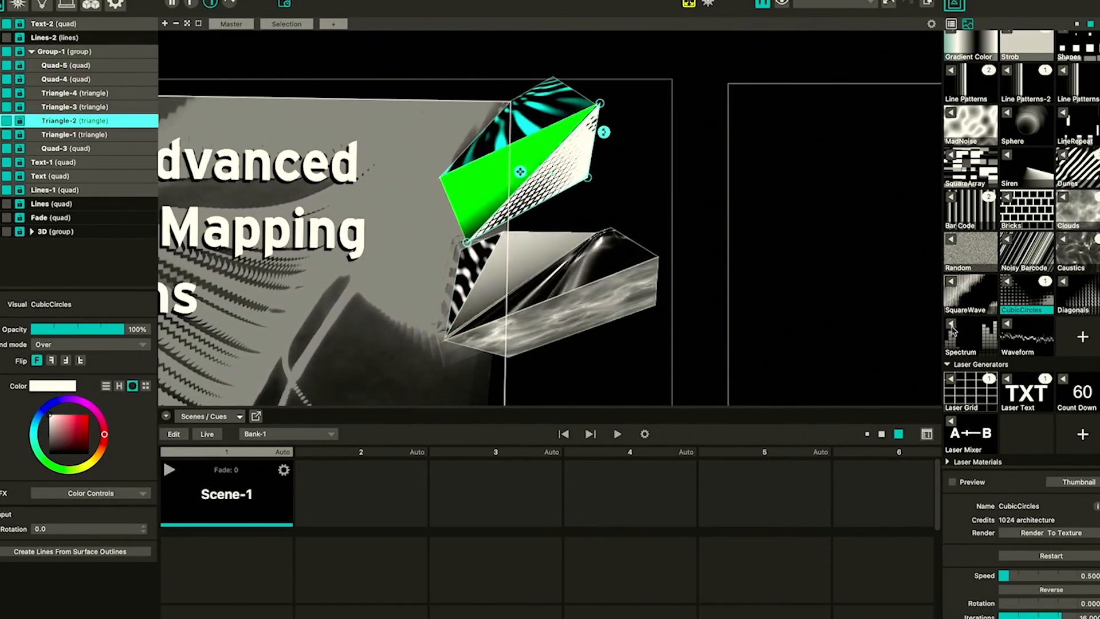
{"action": "left_click", "coordinate": [952, 284]}
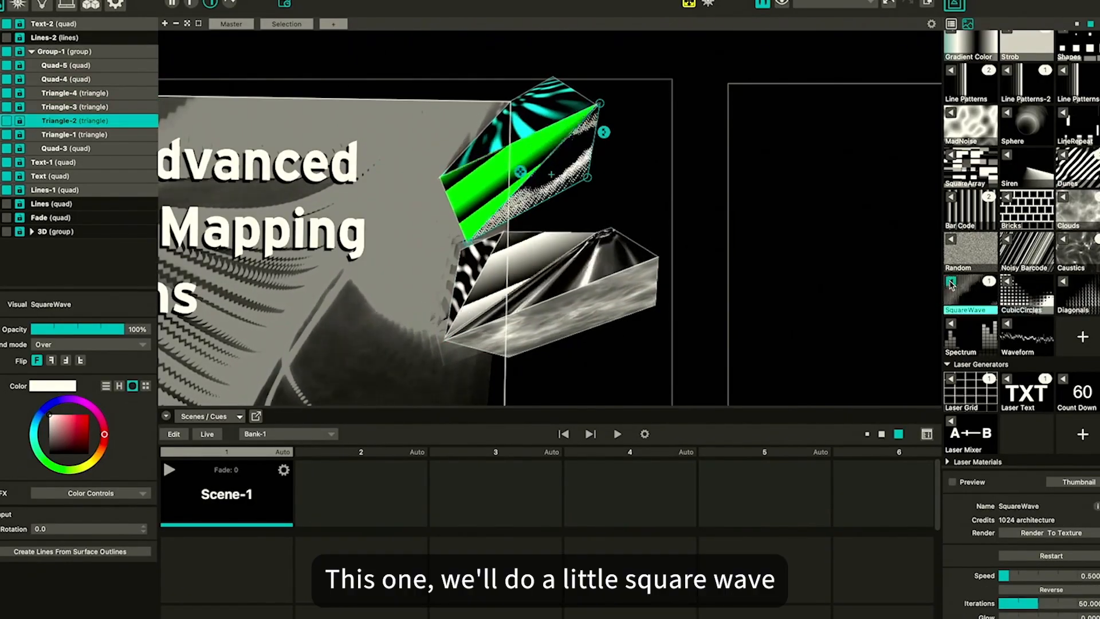
Select Triangle-1 and tint its Bar Code material light blue by setting the color hue to 0.618
{"action": "left_click", "coordinate": [499, 163]}
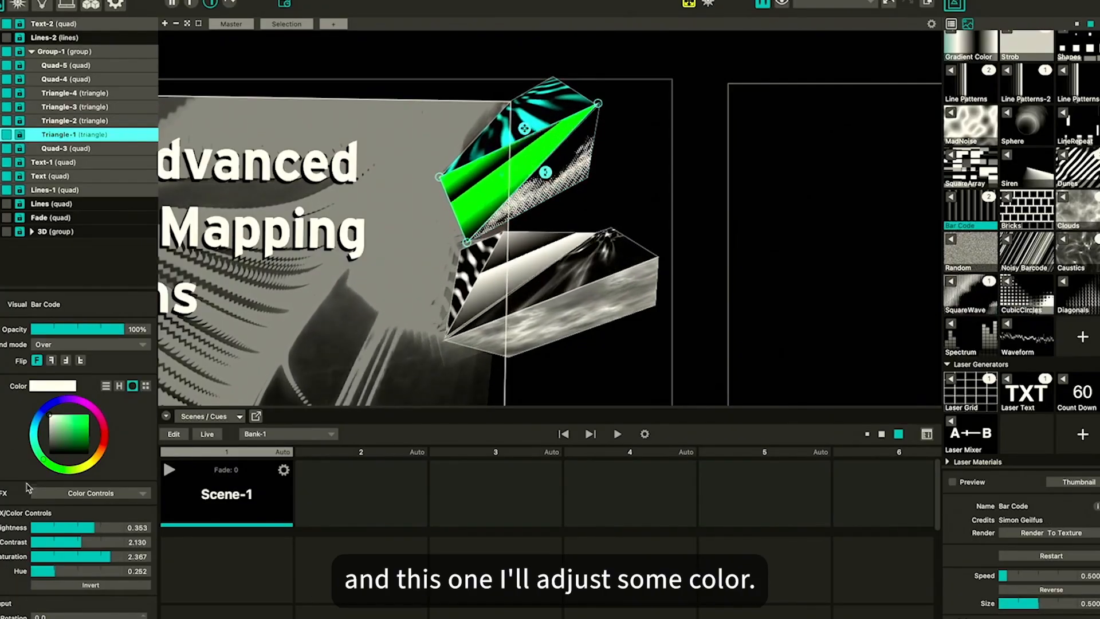
{"action": "left_click", "coordinate": [104, 430]}
{"action": "mouse_move", "coordinate": [75, 425]}
{"action": "left_mouse_down"}
{"action": "mouse_move", "coordinate": [111, 400]}
{"action": "mouse_move", "coordinate": [33, 407]}
{"action": "left_mouse_up"}
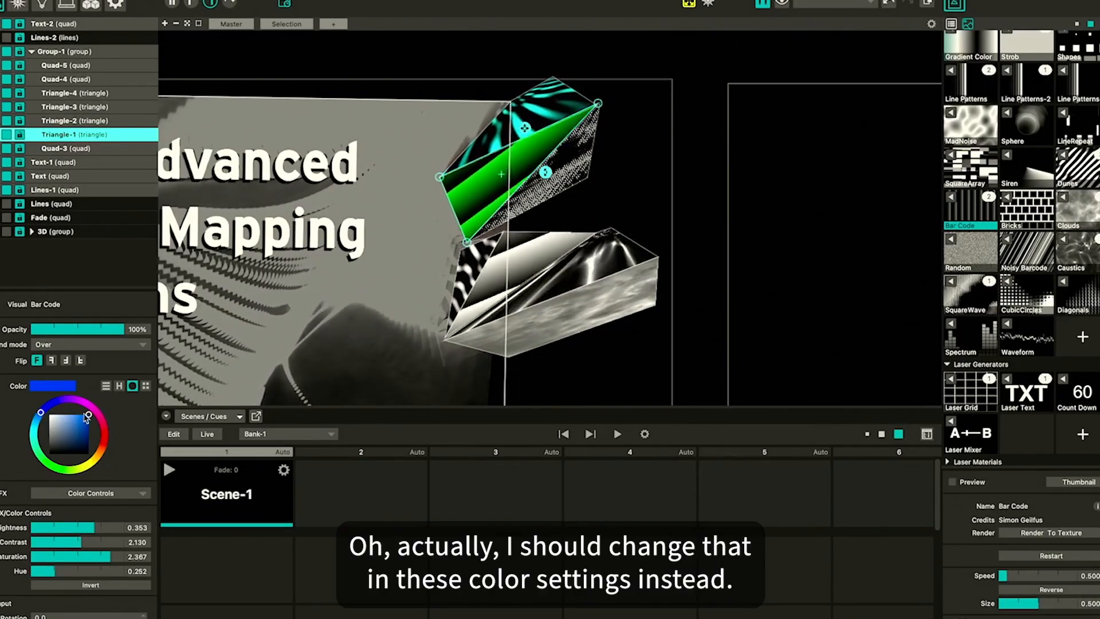
{"action": "left_click_drag", "start_coordinate": [61, 419], "coordinate": [18, 401]}
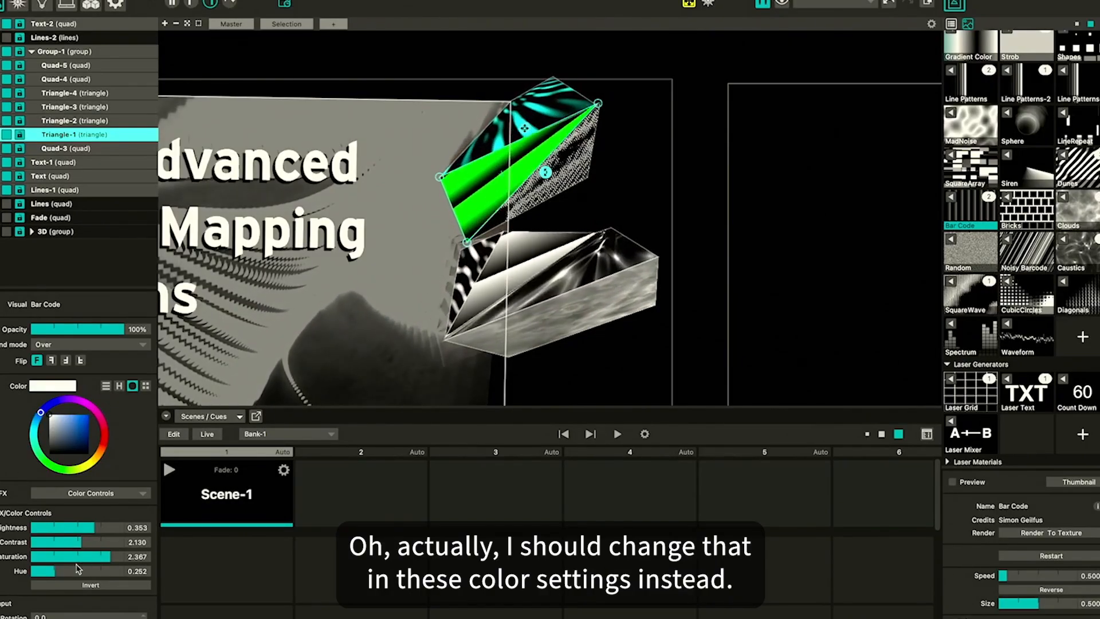
{"action": "left_click_drag", "start_coordinate": [86, 569], "coordinate": [89, 571]}
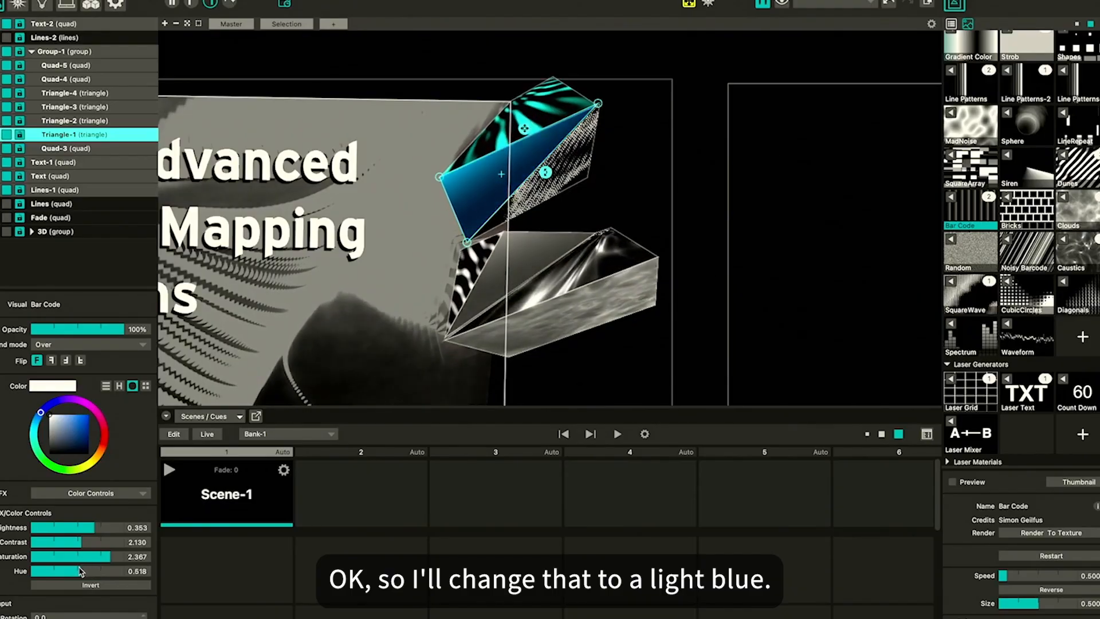
Assign the Line Patterns-2 material to Quad-3
{"action": "left_click", "coordinate": [528, 112]}
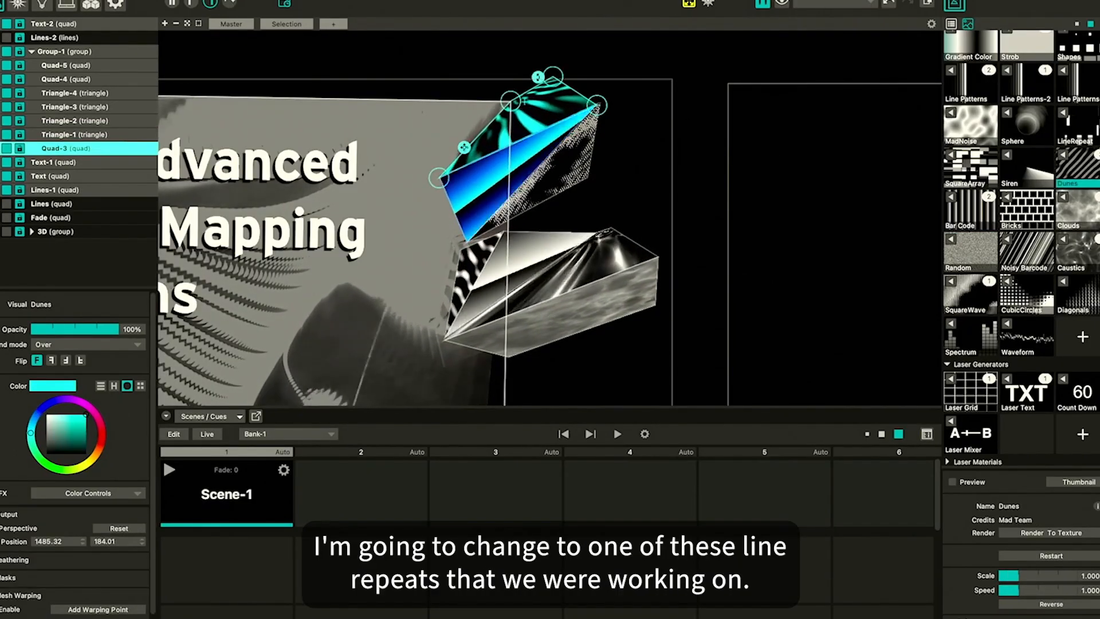
{"action": "left_click", "coordinate": [953, 73]}
{"action": "left_click", "coordinate": [1011, 73]}
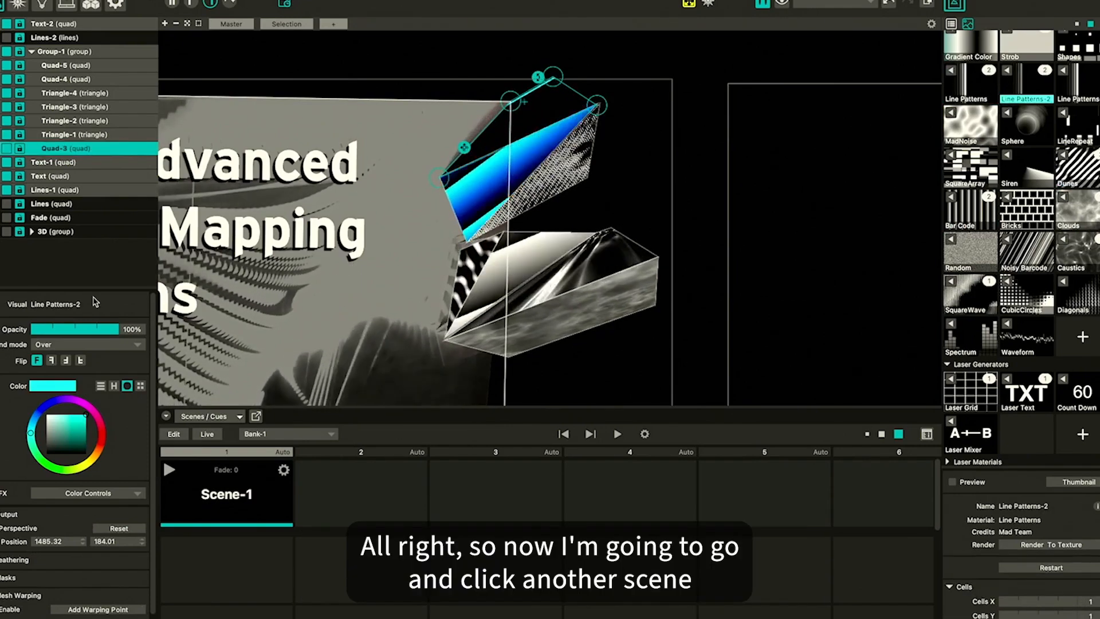
Add a second scene to the cue bank and recall Scene-1 and Scene-2 to compare them
{"action": "mouse_move", "coordinate": [365, 505]}
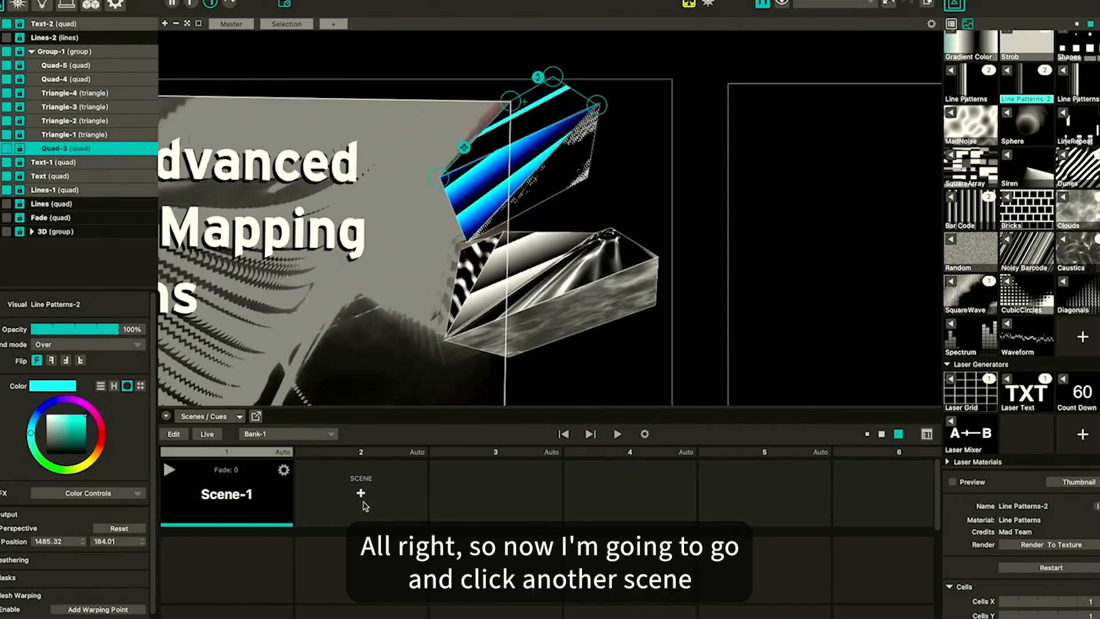
{"action": "left_click", "coordinate": [361, 493]}
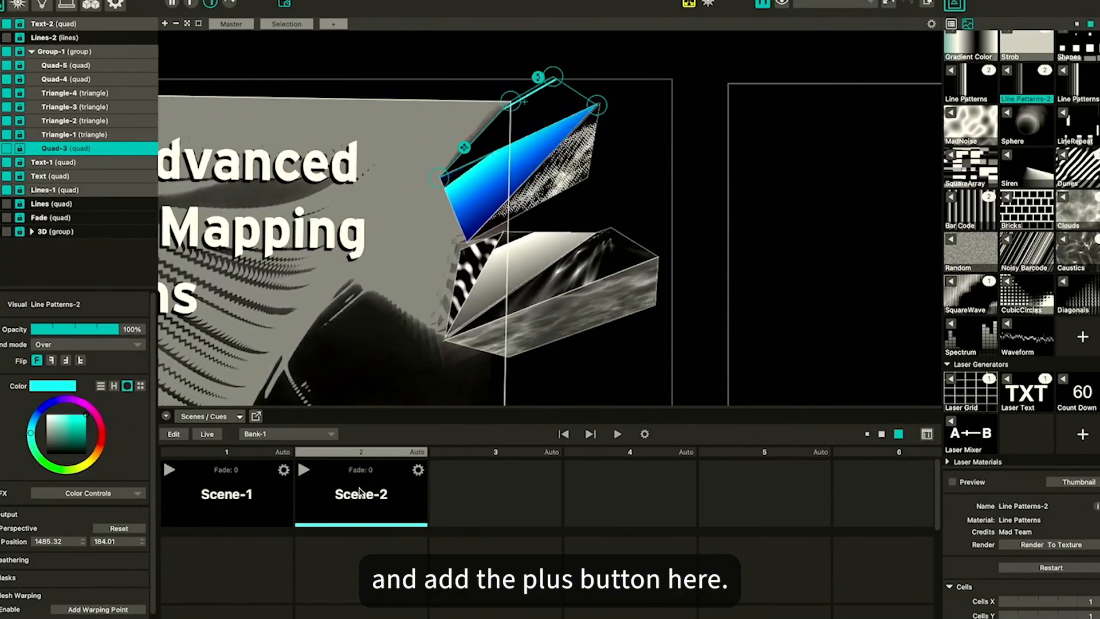
{"action": "left_click", "coordinate": [224, 496]}
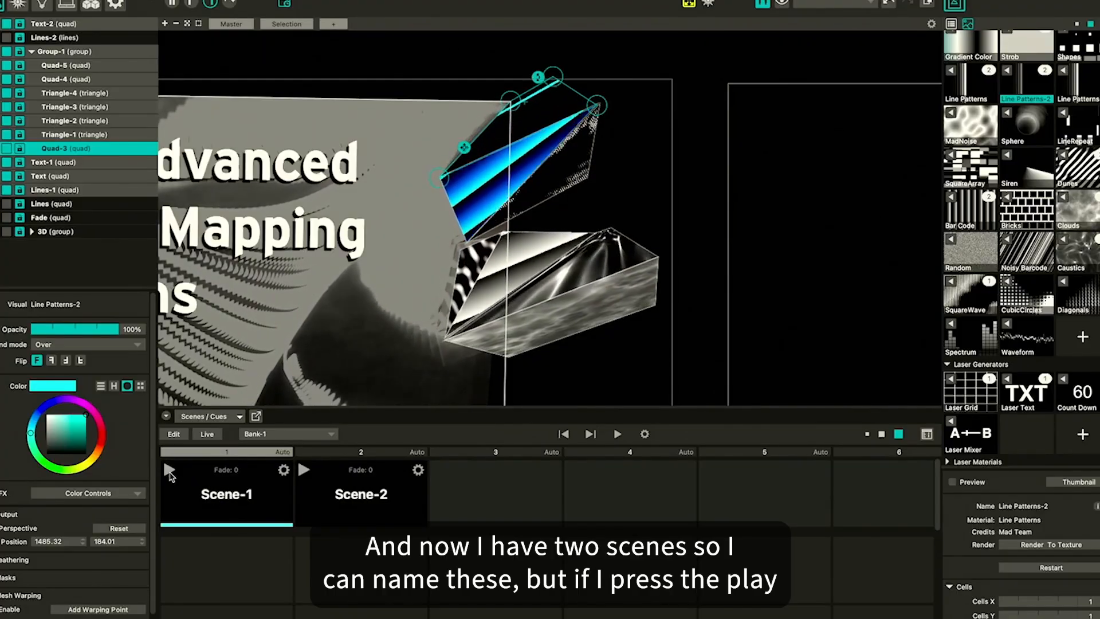
{"action": "left_click", "coordinate": [169, 472]}
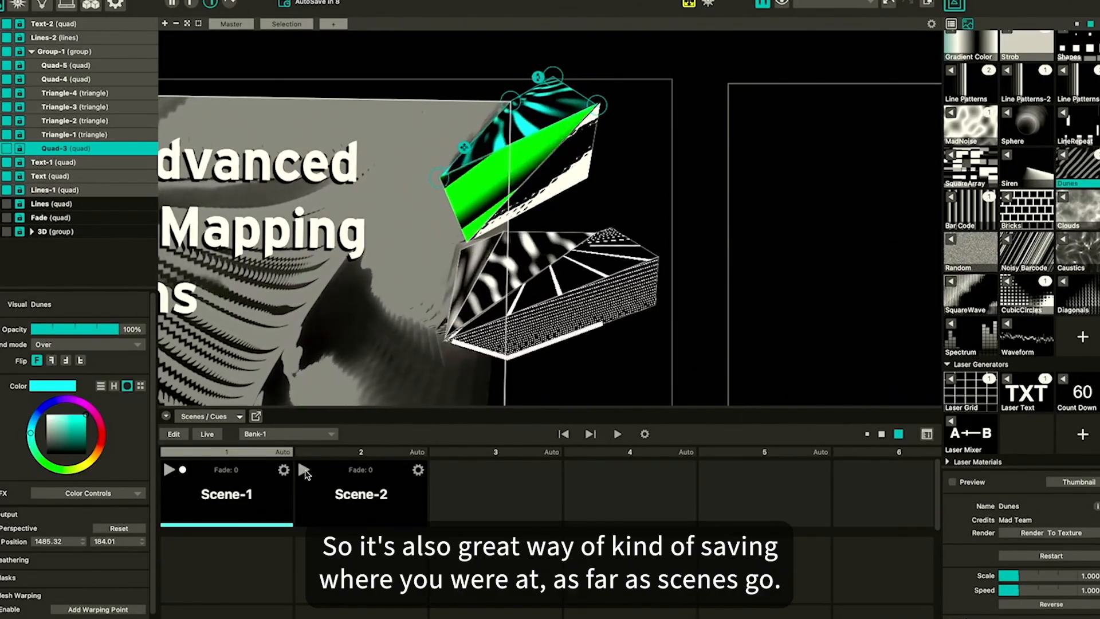
{"action": "left_click", "coordinate": [304, 471]}
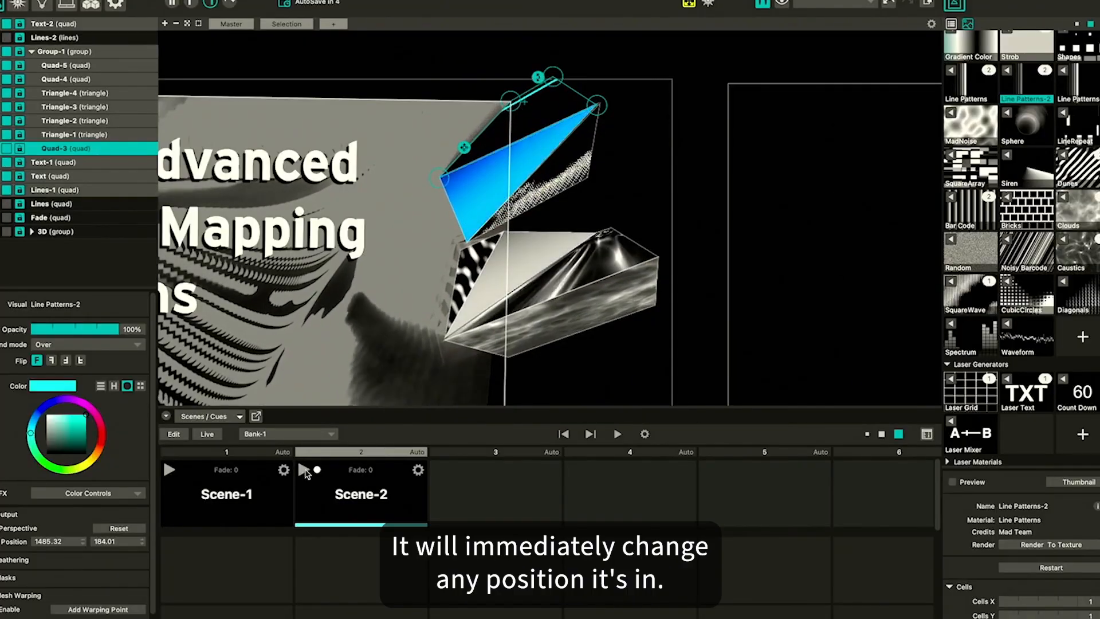
Move Triangle-1 and Quad-3 into a new arrangement and store it as a third scene
{"action": "left_click_drag", "start_coordinate": [488, 171], "coordinate": [354, 243]}
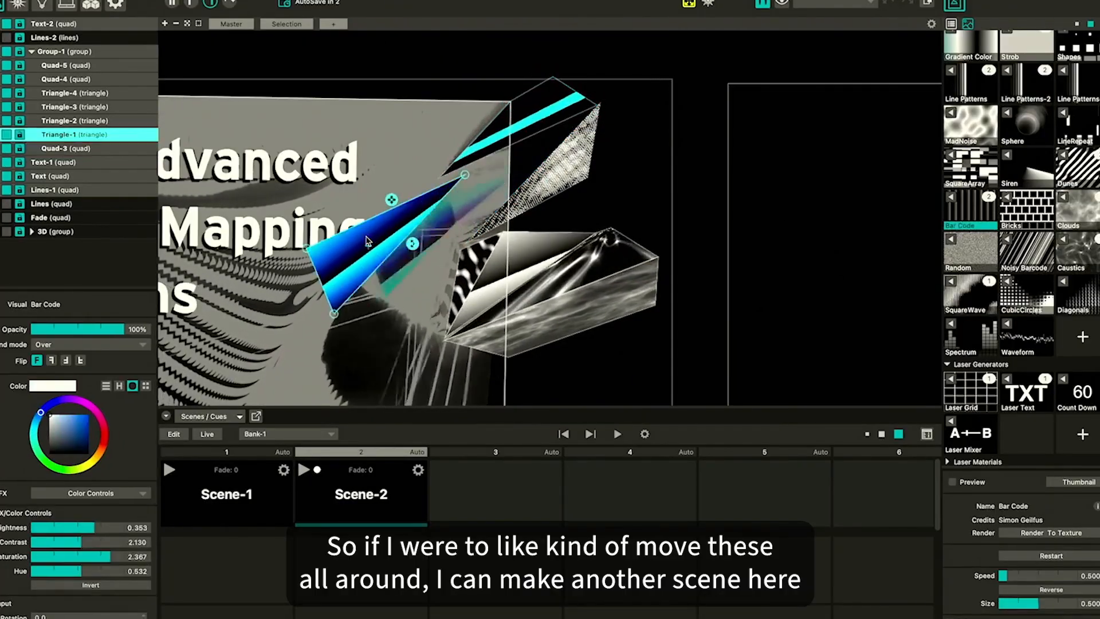
{"action": "left_click_drag", "start_coordinate": [511, 258], "coordinate": [675, 147]}
{"action": "left_click_drag", "start_coordinate": [535, 114], "coordinate": [486, 115]}
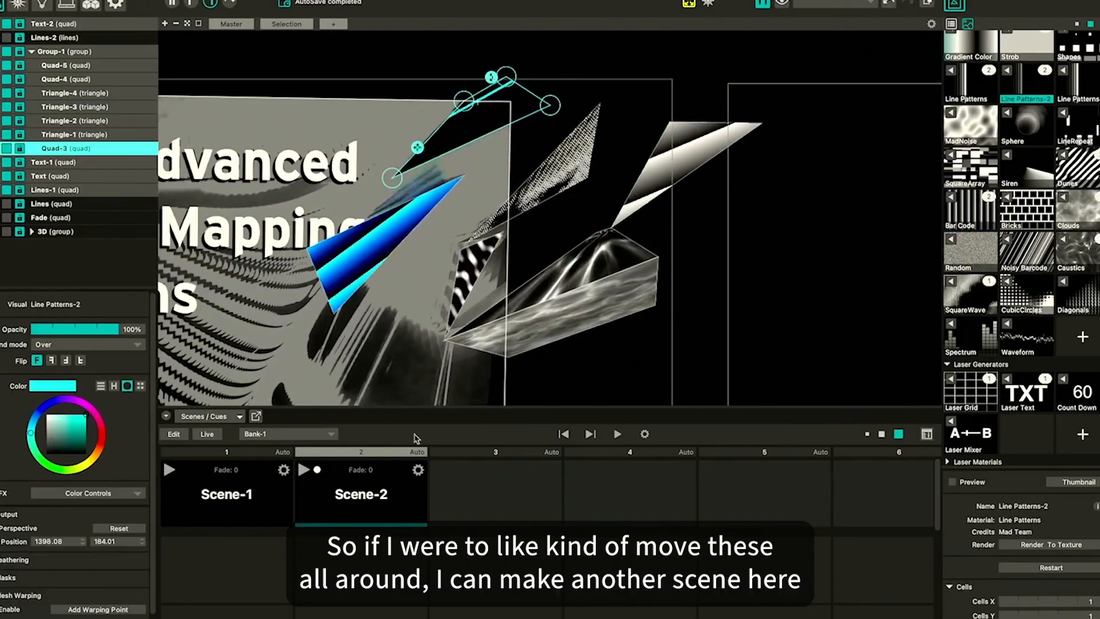
{"action": "left_click", "coordinate": [493, 496]}
{"action": "left_click", "coordinate": [304, 470]}
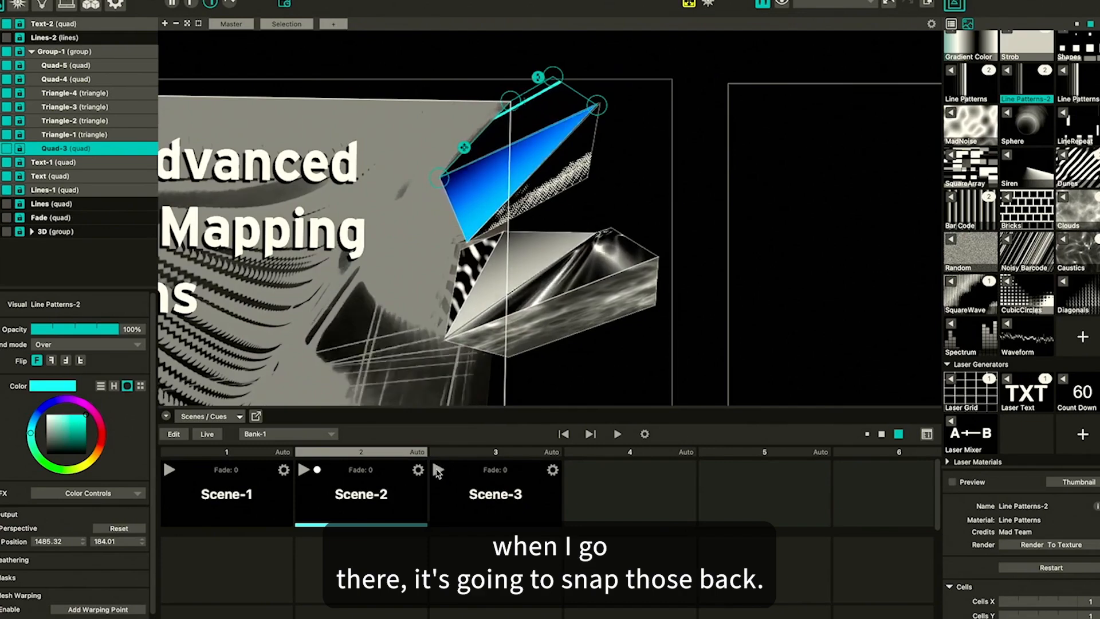
{"action": "left_click", "coordinate": [438, 471]}
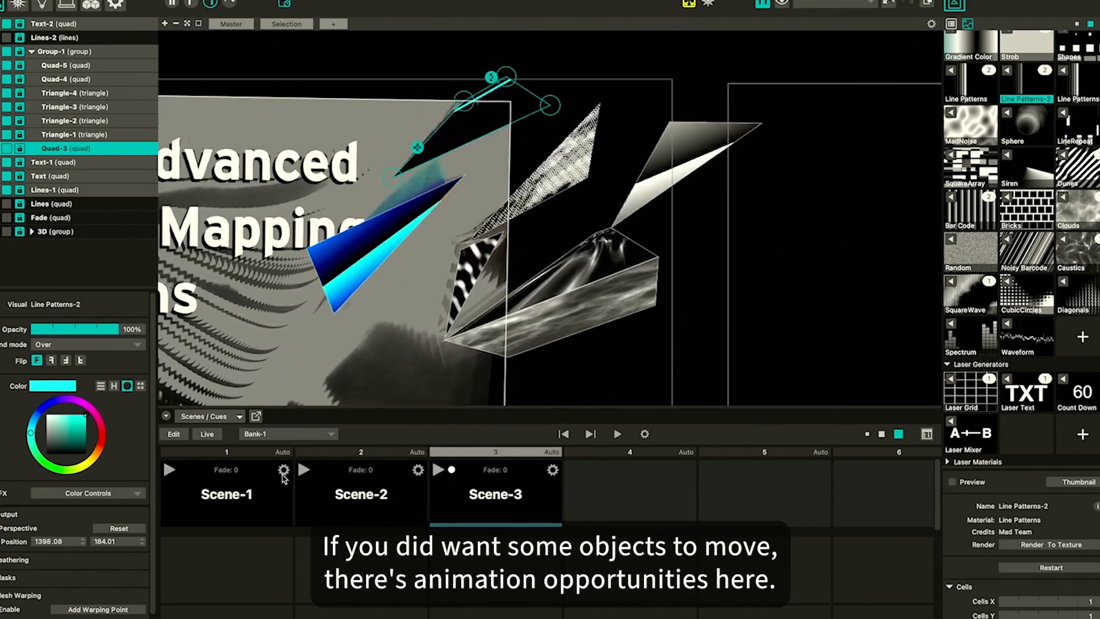
Give Scene-1 an Ease In Out transition lasting 2 seconds
{"action": "left_click", "coordinate": [284, 471]}
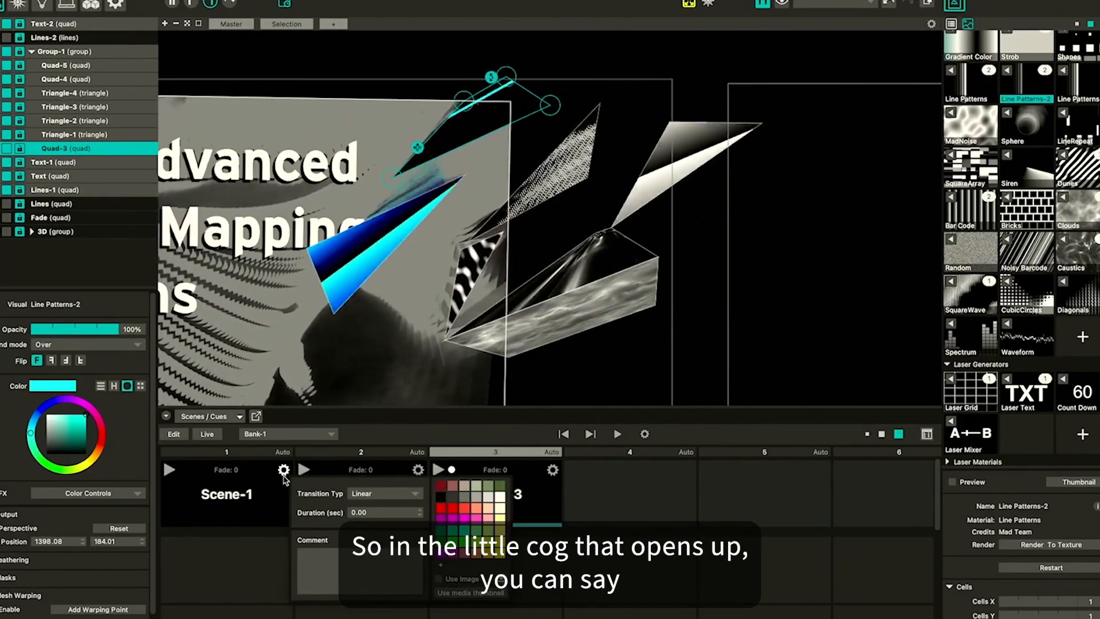
{"action": "left_click", "coordinate": [385, 493]}
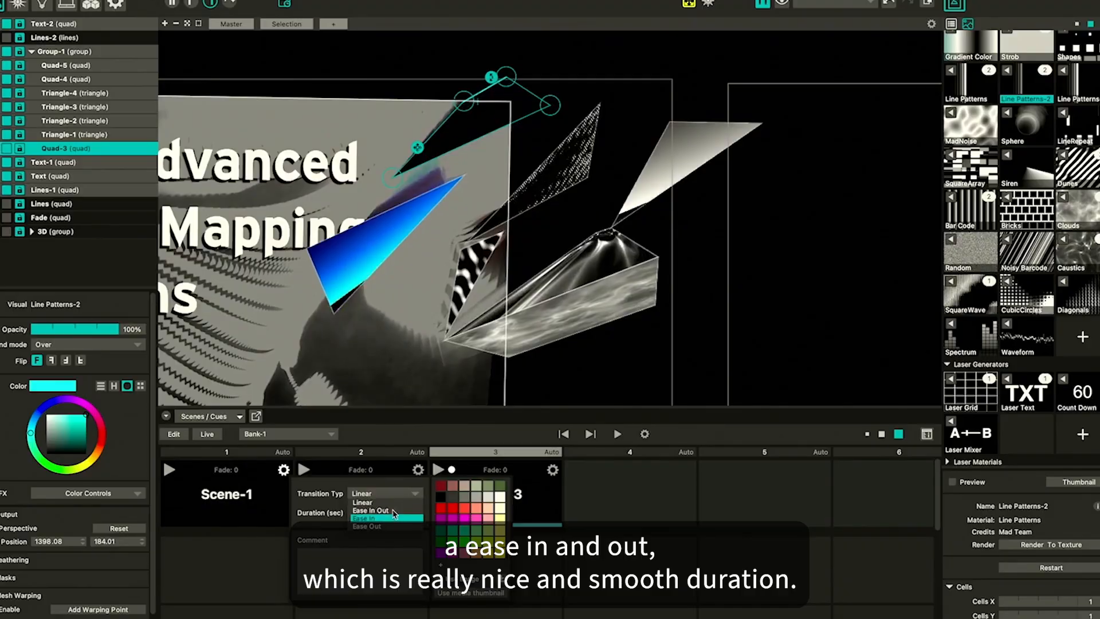
{"action": "left_click", "coordinate": [393, 510]}
{"action": "left_click", "coordinate": [353, 505]}
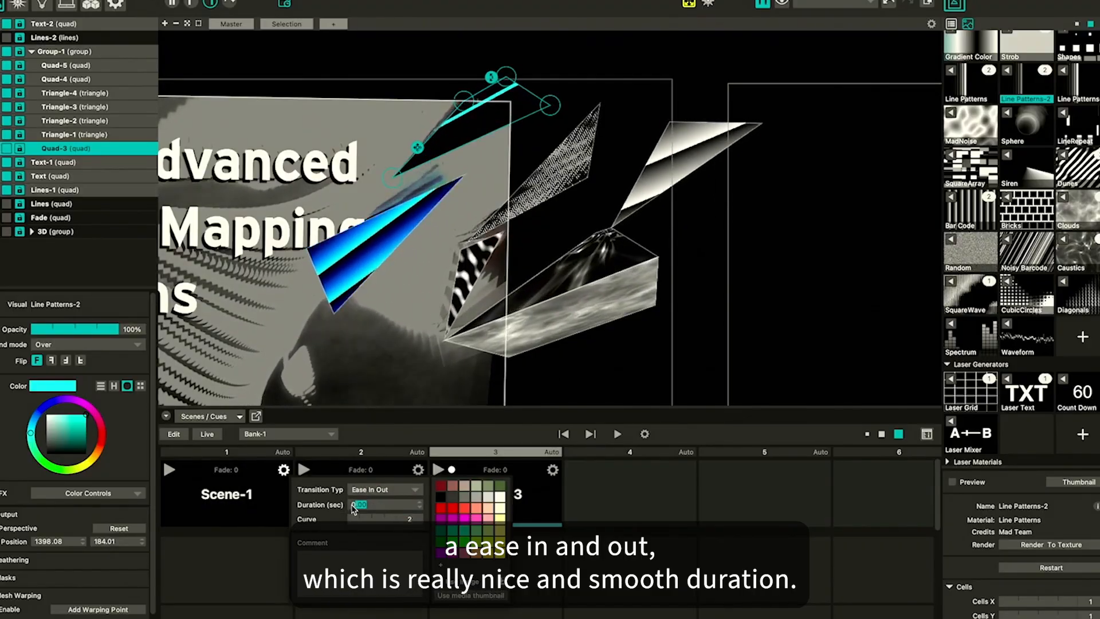
{"action": "type", "text": "3"}
{"action": "key", "text": "BackSpace"}
{"action": "type", "text": "2"}
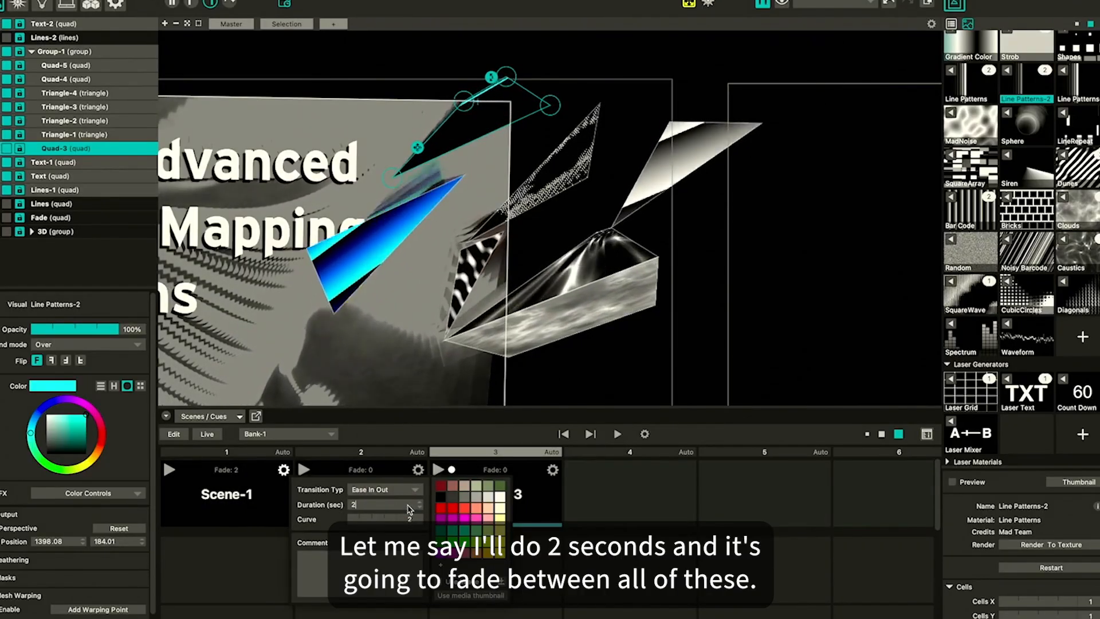
{"action": "key", "text": "Return"}
Give Scene-2 a 2-second fade with an Ease In Out transition
{"action": "left_click", "coordinate": [417, 471]}
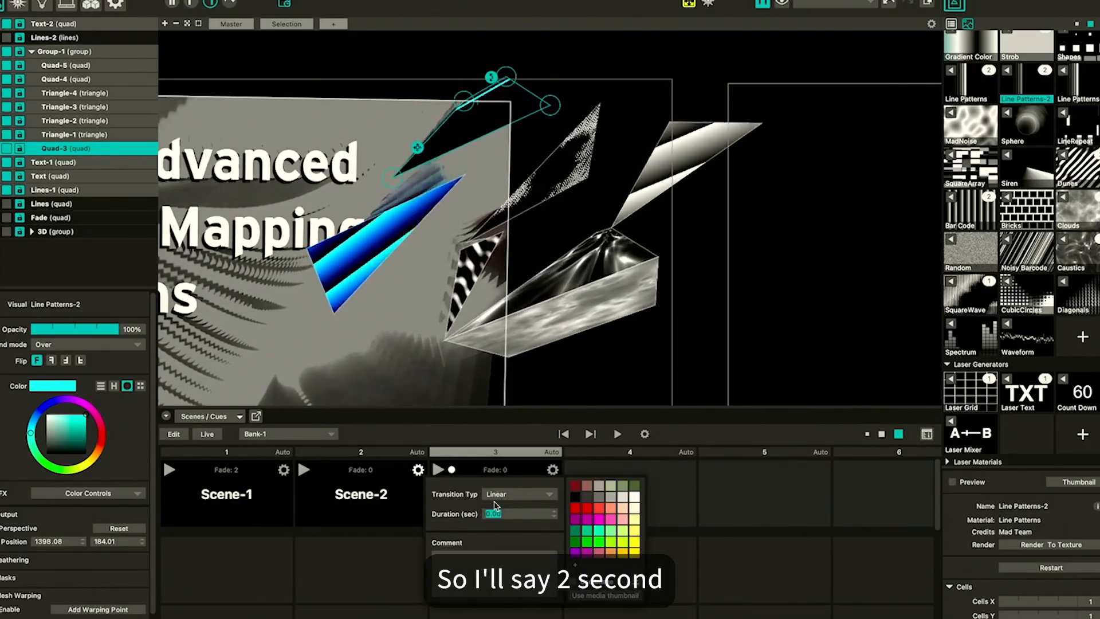
{"action": "type", "text": "2"}
{"action": "left_click", "coordinate": [515, 497]}
{"action": "left_click", "coordinate": [519, 516]}
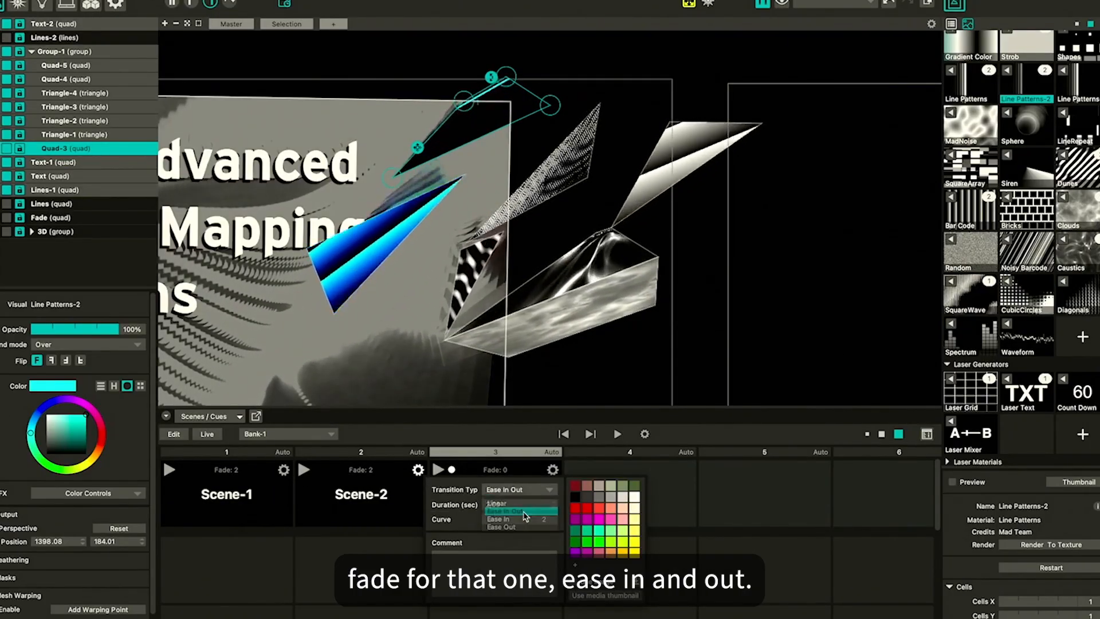
Give Scene-3 a 2-second fade with an Ease In Out transition
{"action": "left_click", "coordinate": [552, 471]}
{"action": "left_click", "coordinate": [553, 471]}
{"action": "type", "text": "2"}
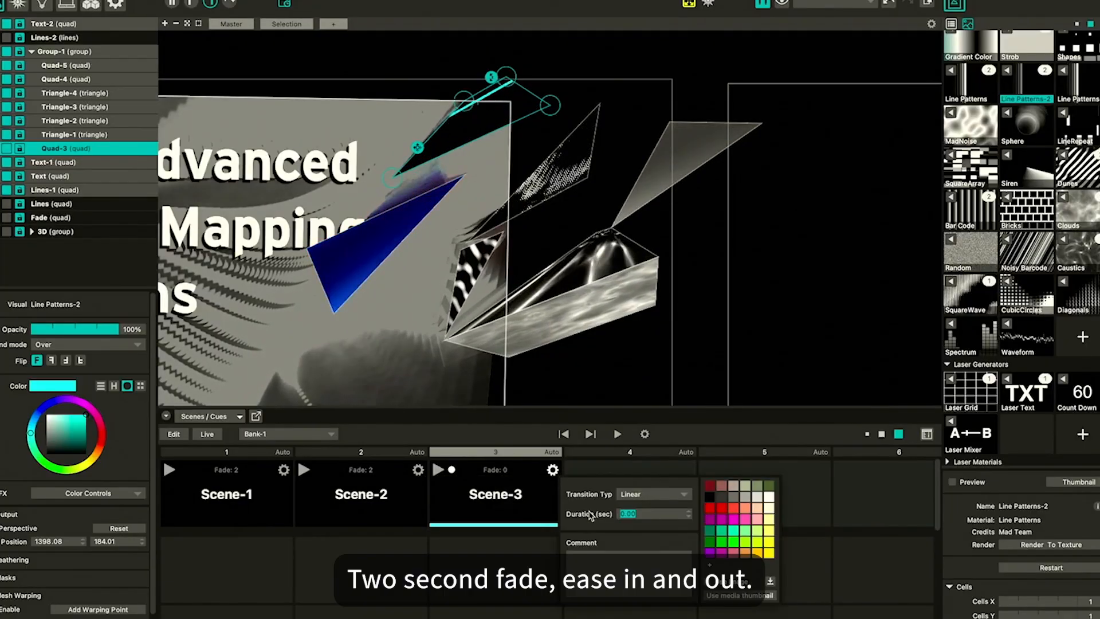
{"action": "left_click", "coordinate": [656, 494]}
{"action": "left_click", "coordinate": [656, 512]}
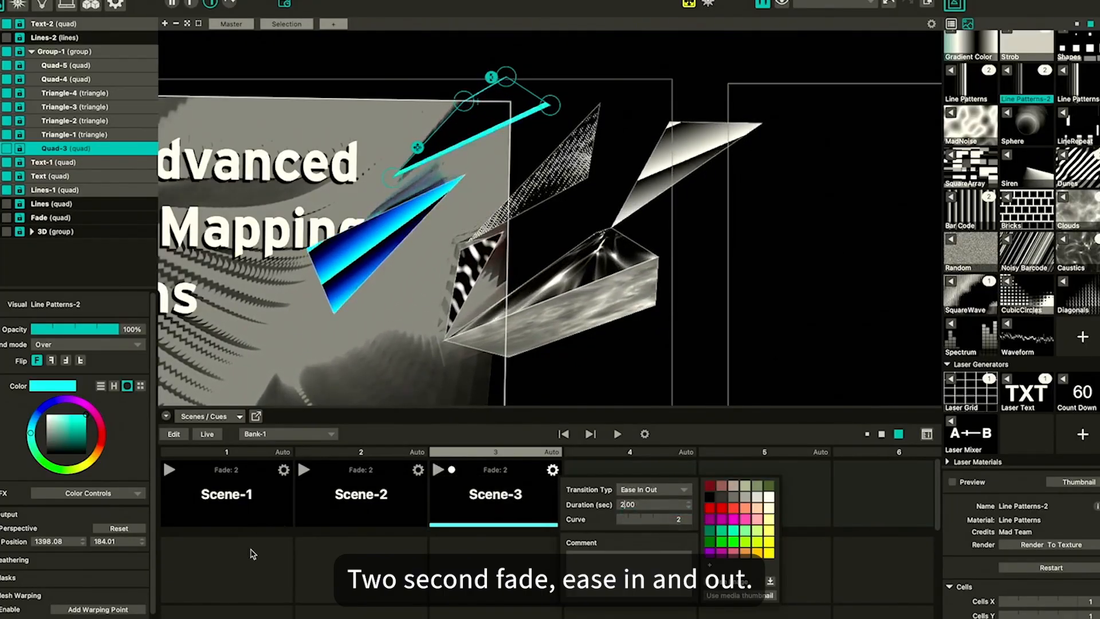
Trigger the three scenes in turn to preview the fades between them
{"action": "left_click", "coordinate": [170, 470]}
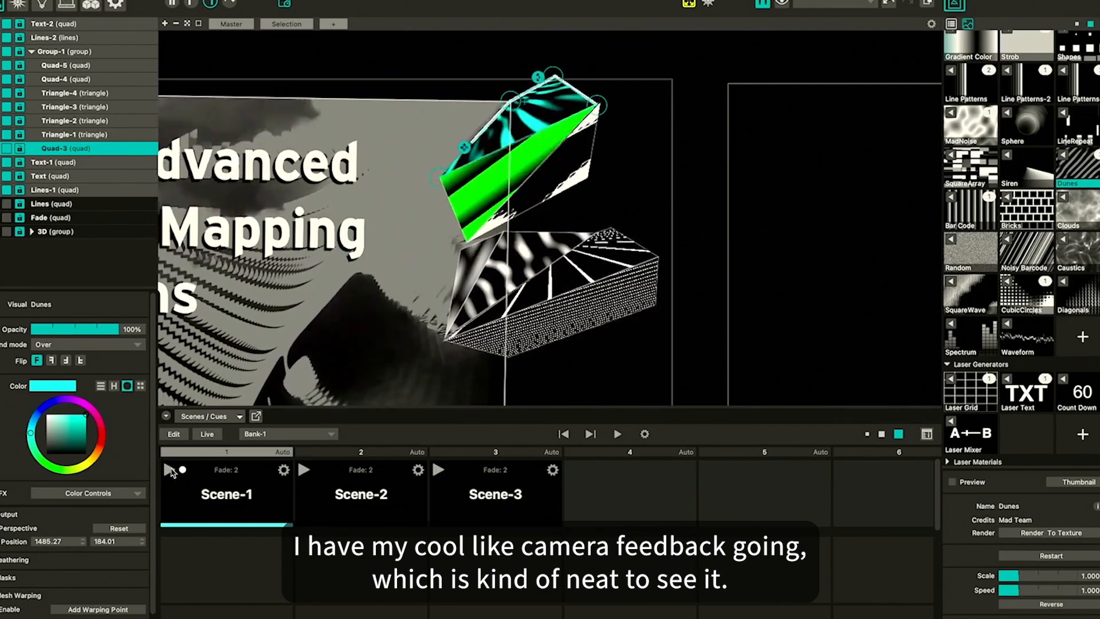
{"action": "left_click", "coordinate": [437, 470]}
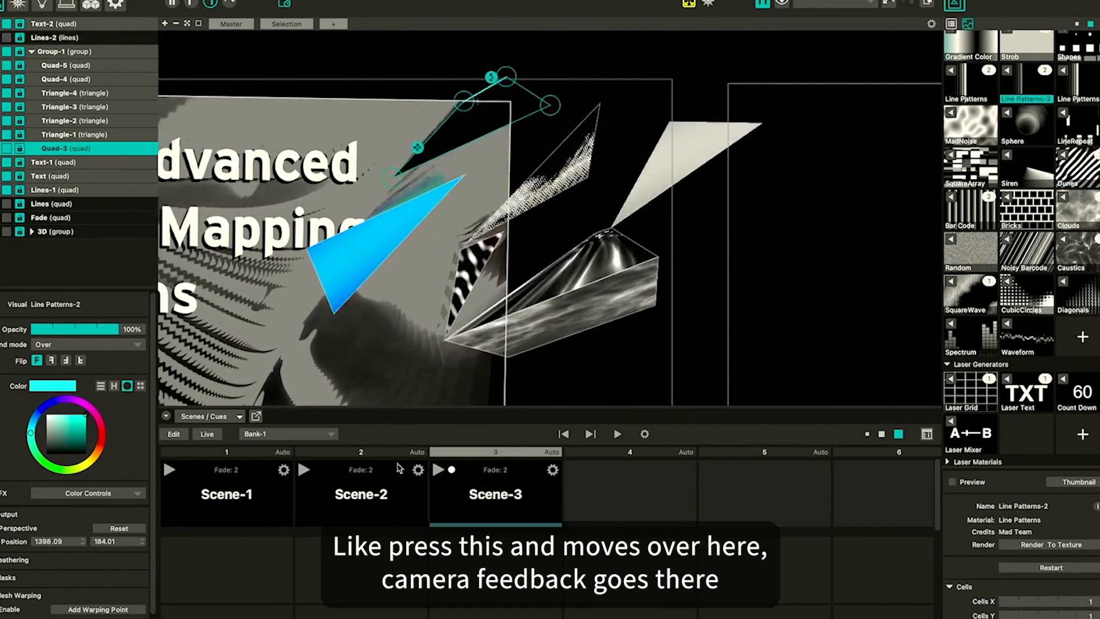
{"action": "left_click", "coordinate": [169, 470]}
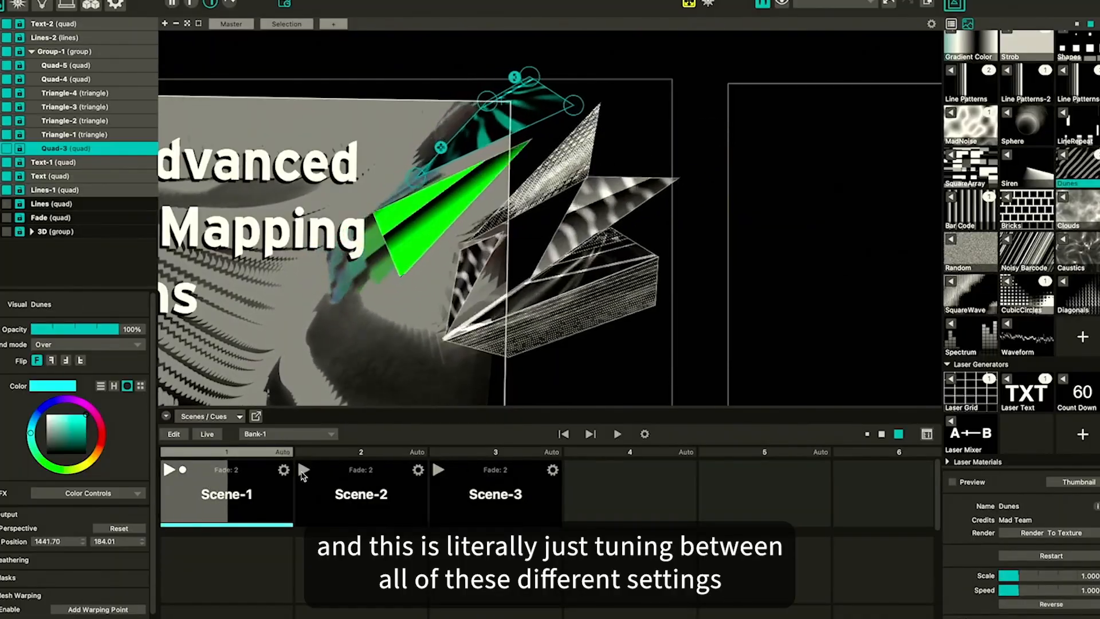
{"action": "left_click", "coordinate": [303, 471]}
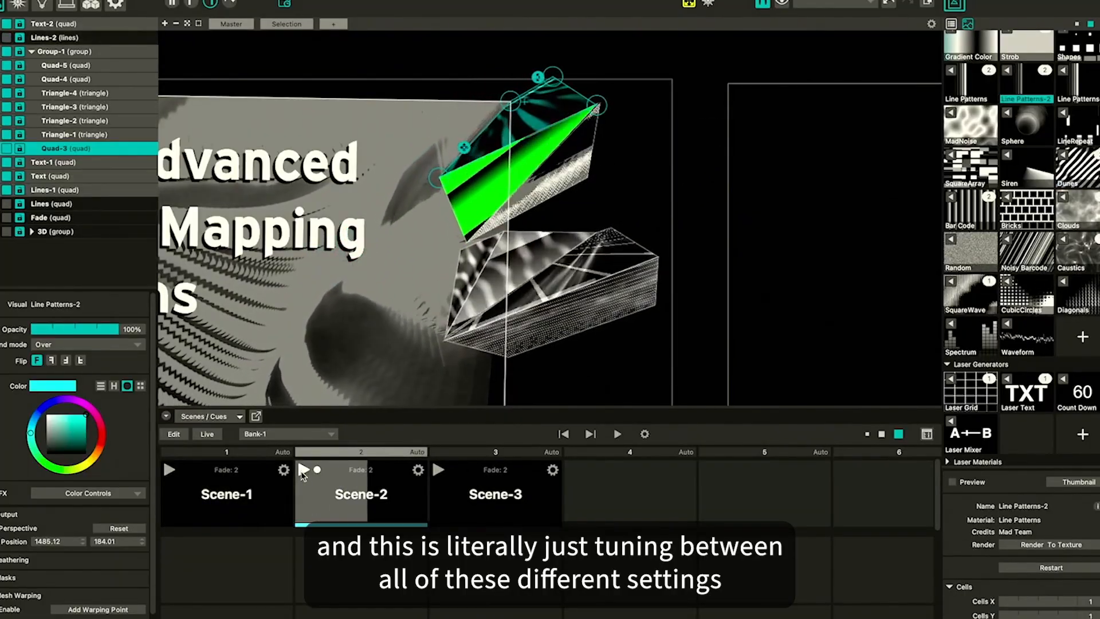
{"action": "left_click", "coordinate": [438, 471]}
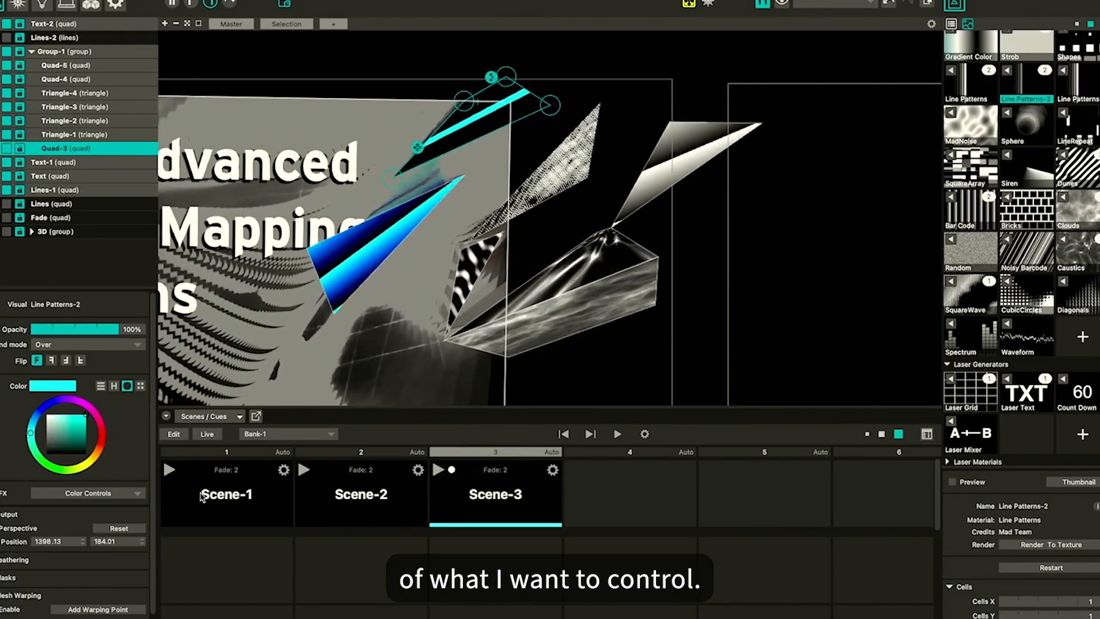
Rename the three scenes Look 1, Blue and Offset
{"action": "double_click", "coordinate": [225, 496]}
{"action": "type", "text": "Look 1"}
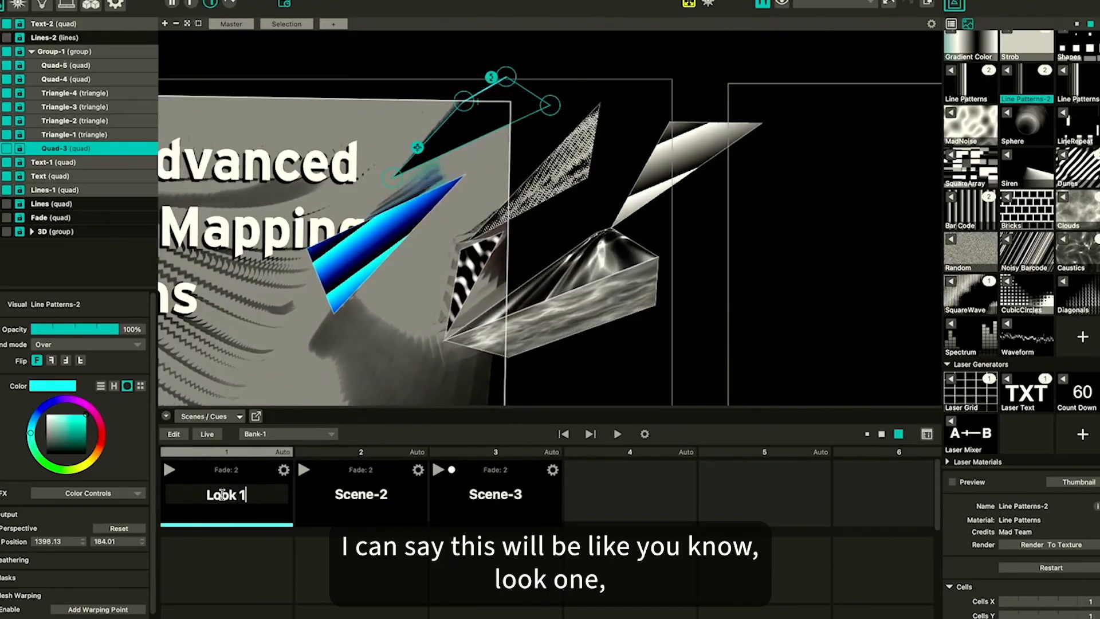
{"action": "key", "text": "Return"}
{"action": "double_click", "coordinate": [363, 494]}
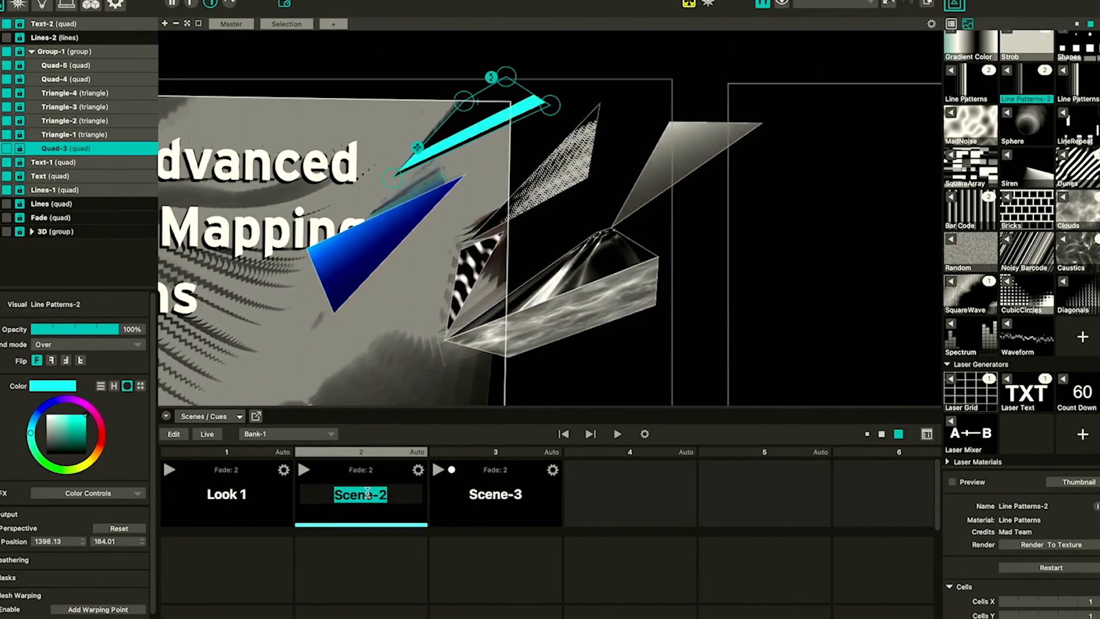
{"action": "type", "text": "Blue"}
{"action": "key", "text": "Return"}
{"action": "double_click", "coordinate": [520, 493]}
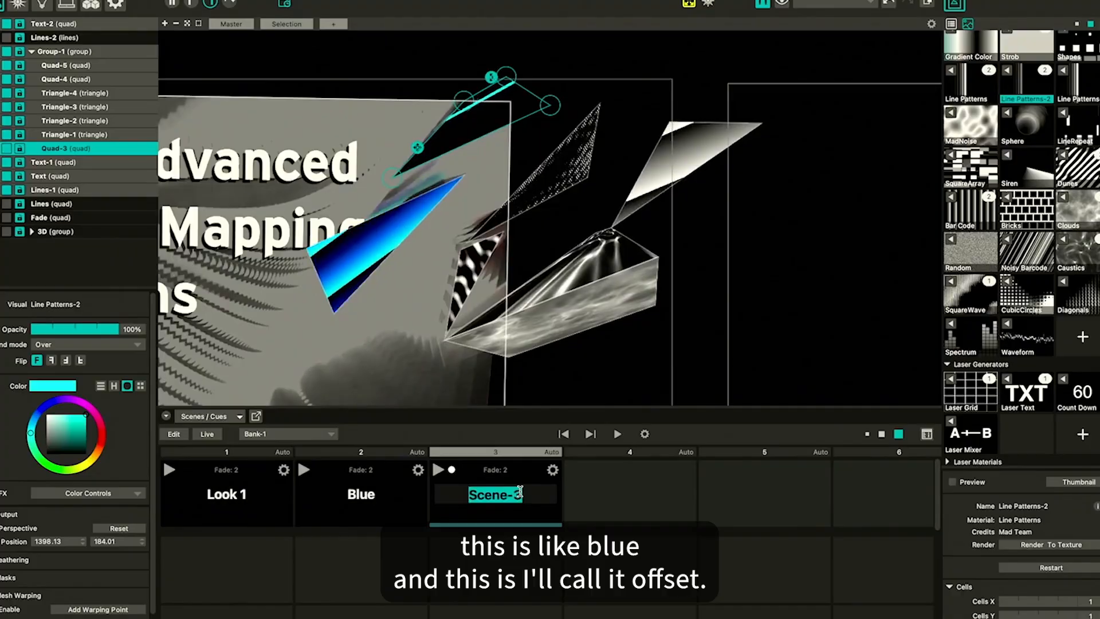
{"action": "type", "text": "Offset"}
{"action": "key", "text": "Return"}
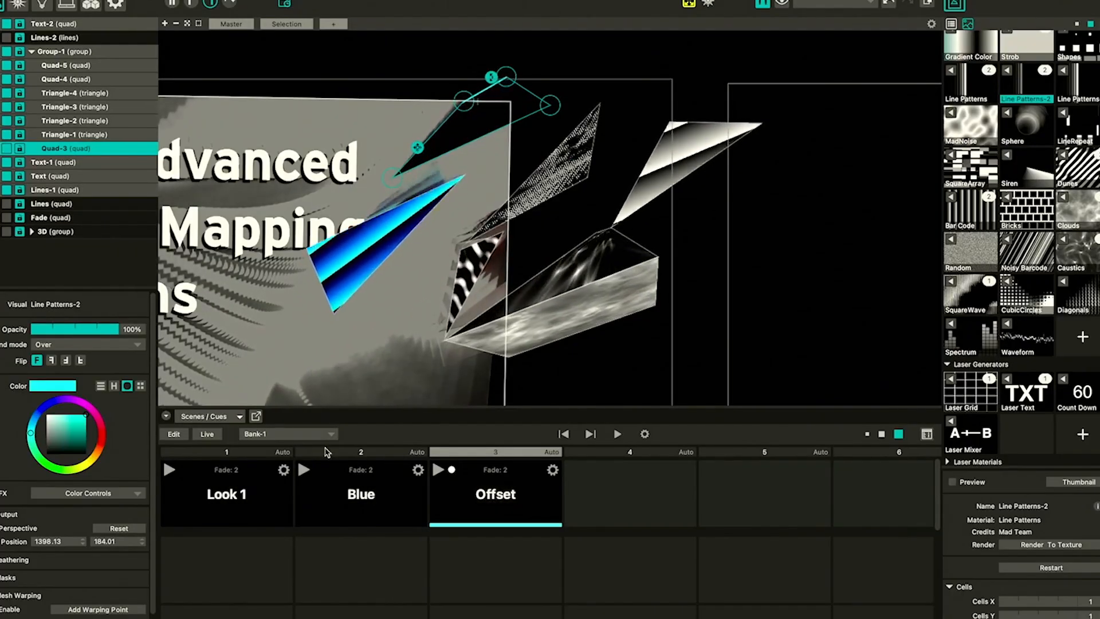
Start automatic playback of the cue list from Look 1 and inspect the autoplay timing options
{"action": "left_click", "coordinate": [169, 471]}
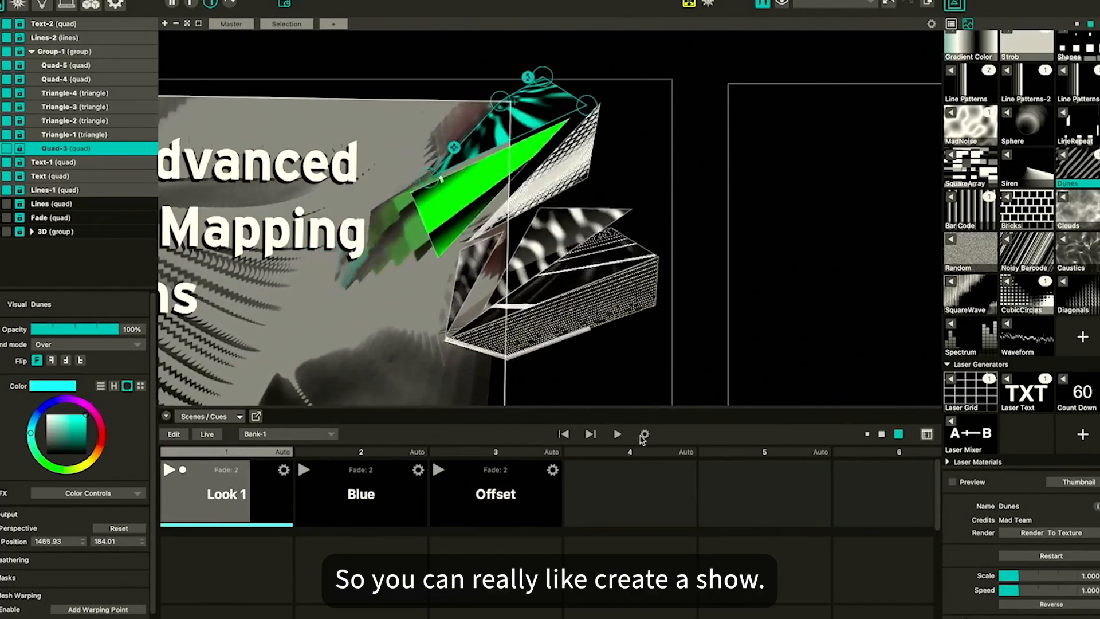
{"action": "left_click", "coordinate": [617, 435]}
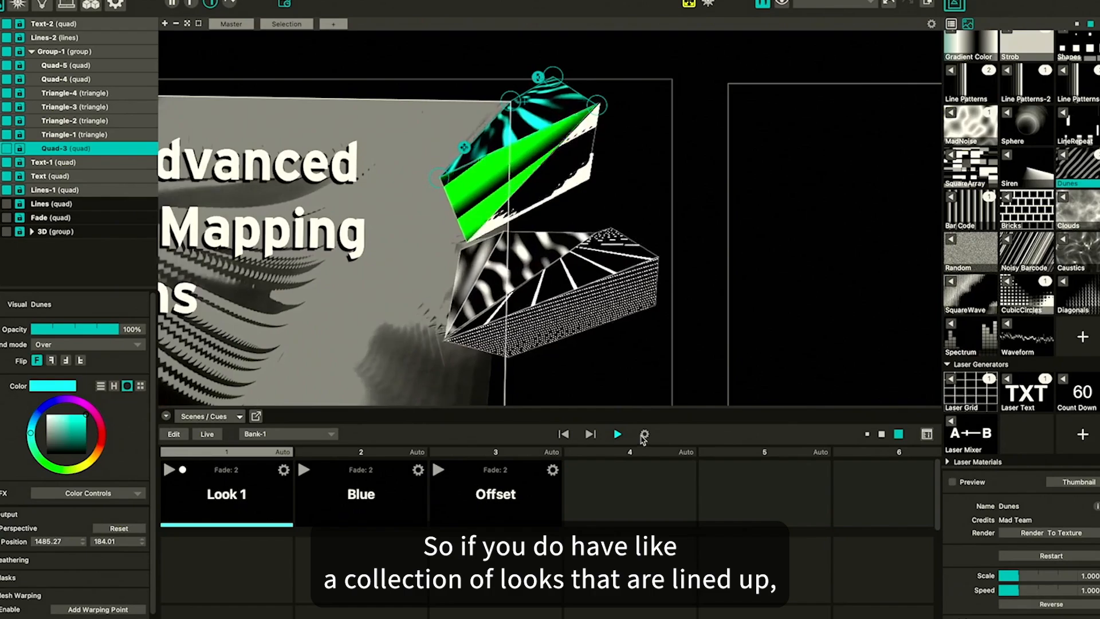
{"action": "left_click", "coordinate": [643, 436]}
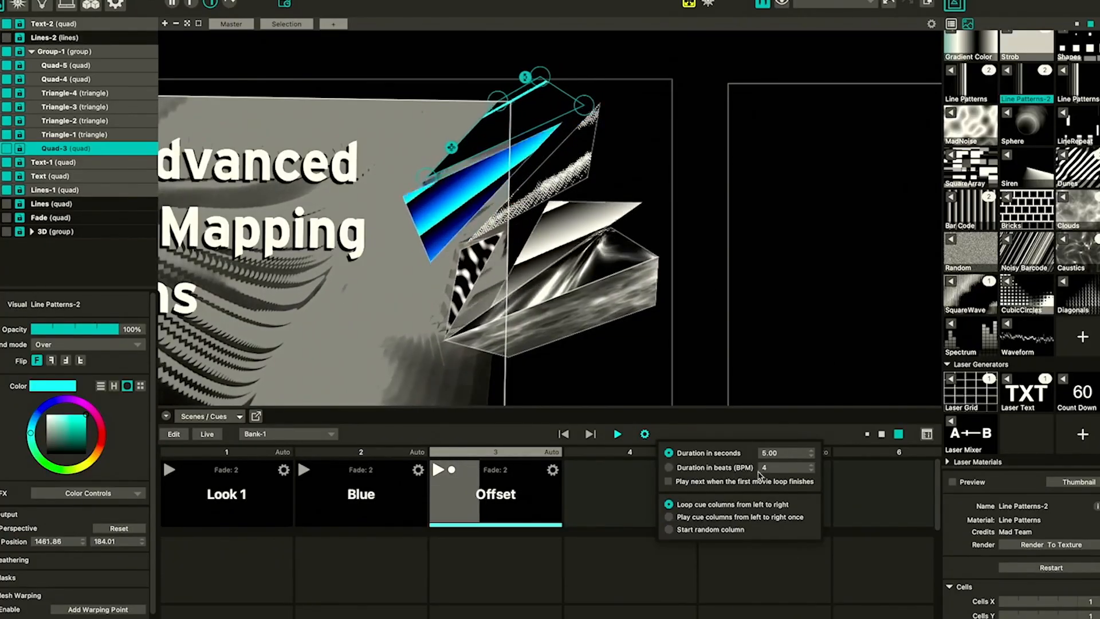
{"action": "left_click", "coordinate": [722, 430]}
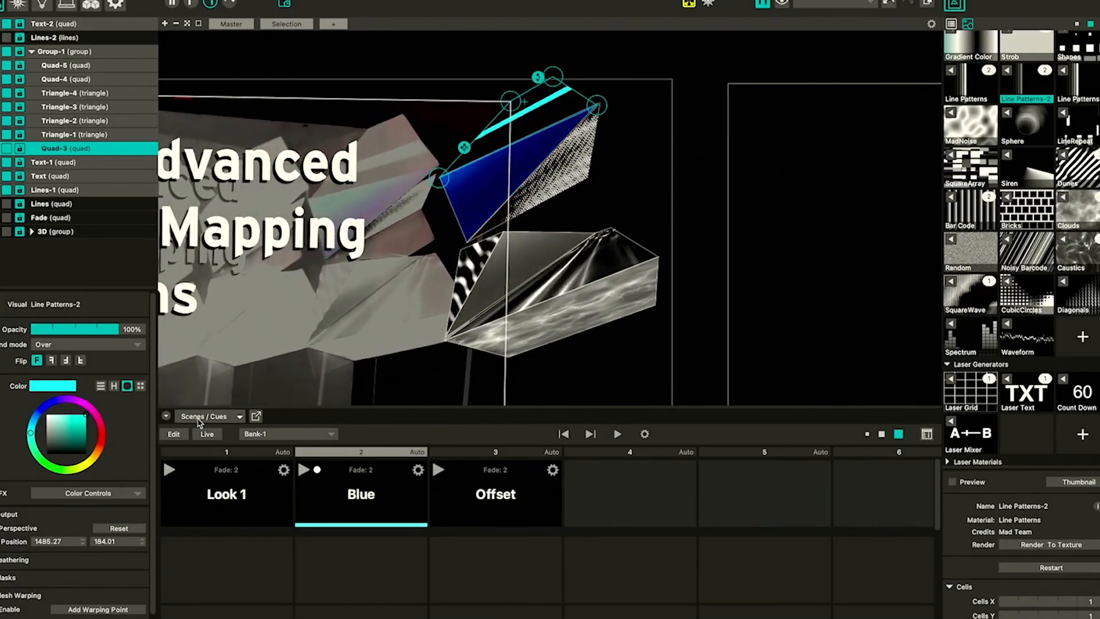
Switch the bottom panel from Scenes / Cues to the Control List
{"action": "left_click", "coordinate": [205, 419]}
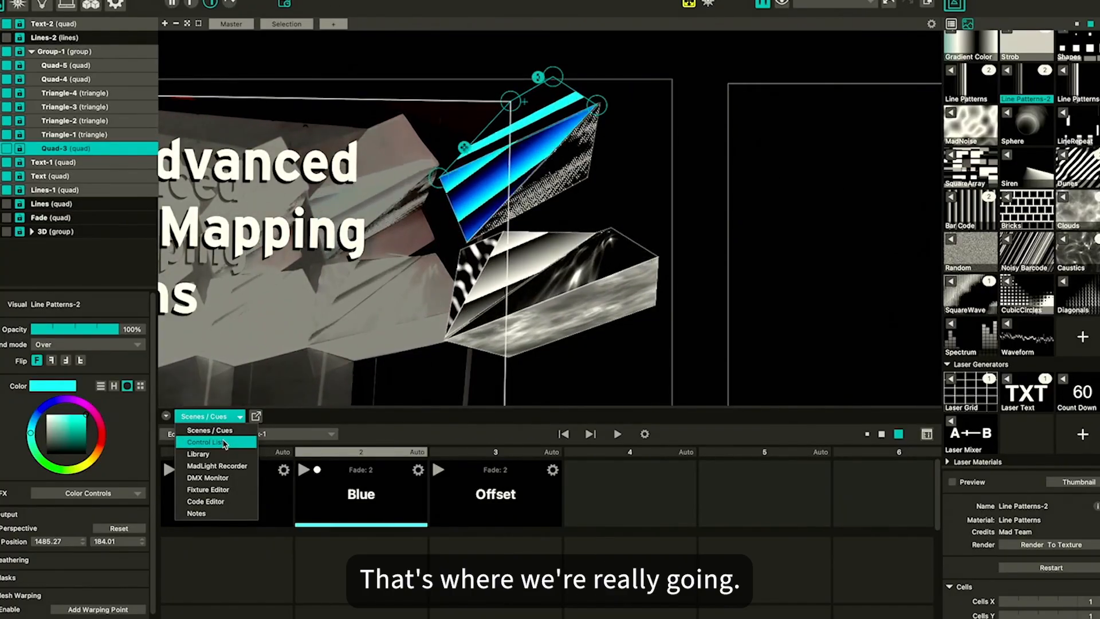
{"action": "left_click", "coordinate": [224, 443]}
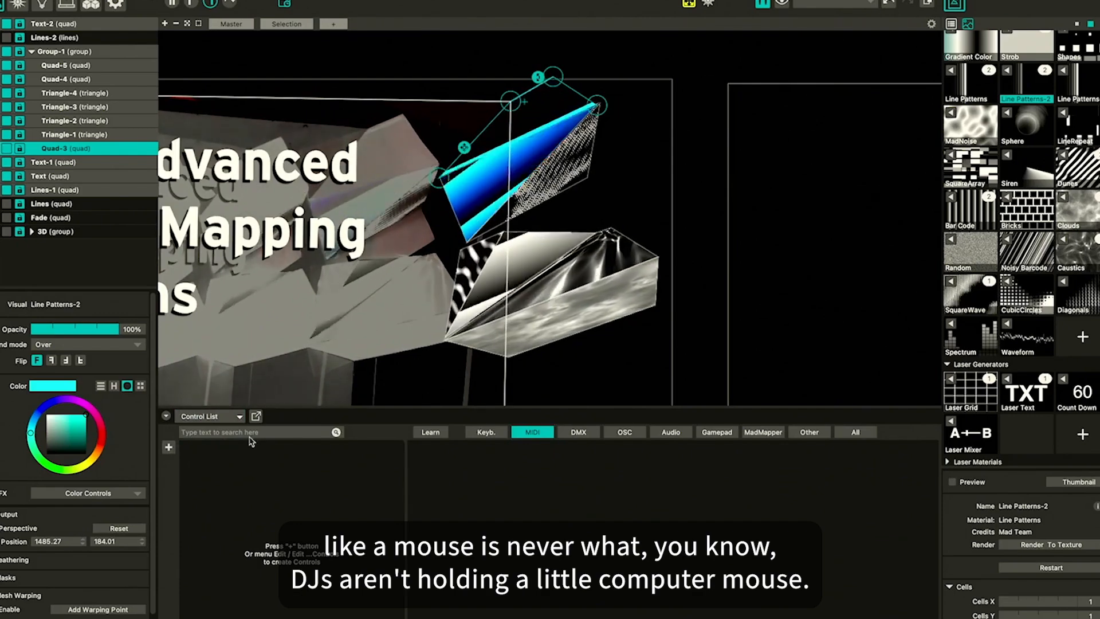
{"action": "left_click", "coordinate": [214, 417]}
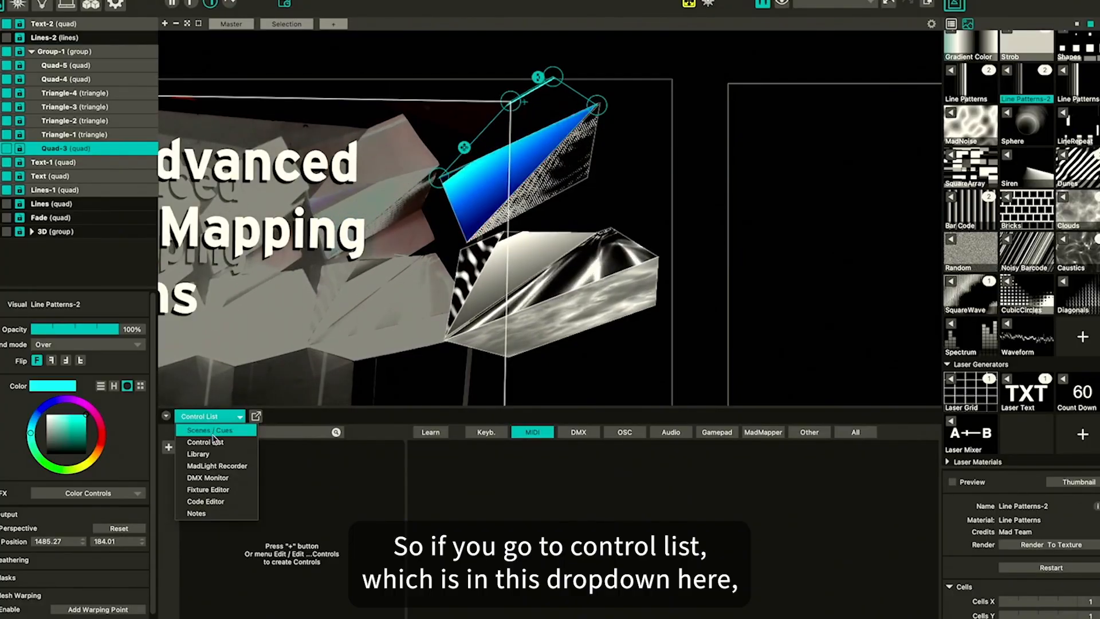
{"action": "left_click", "coordinate": [215, 442]}
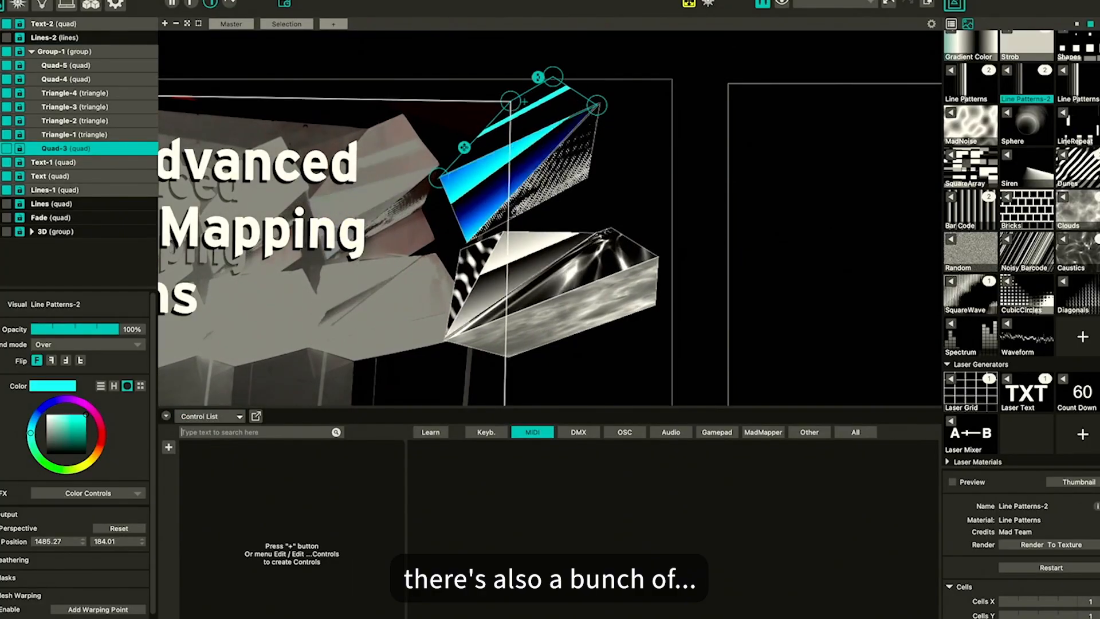
{"action": "left_click", "coordinate": [252, 0]}
{"action": "mouse_move", "coordinate": [175, 0]}
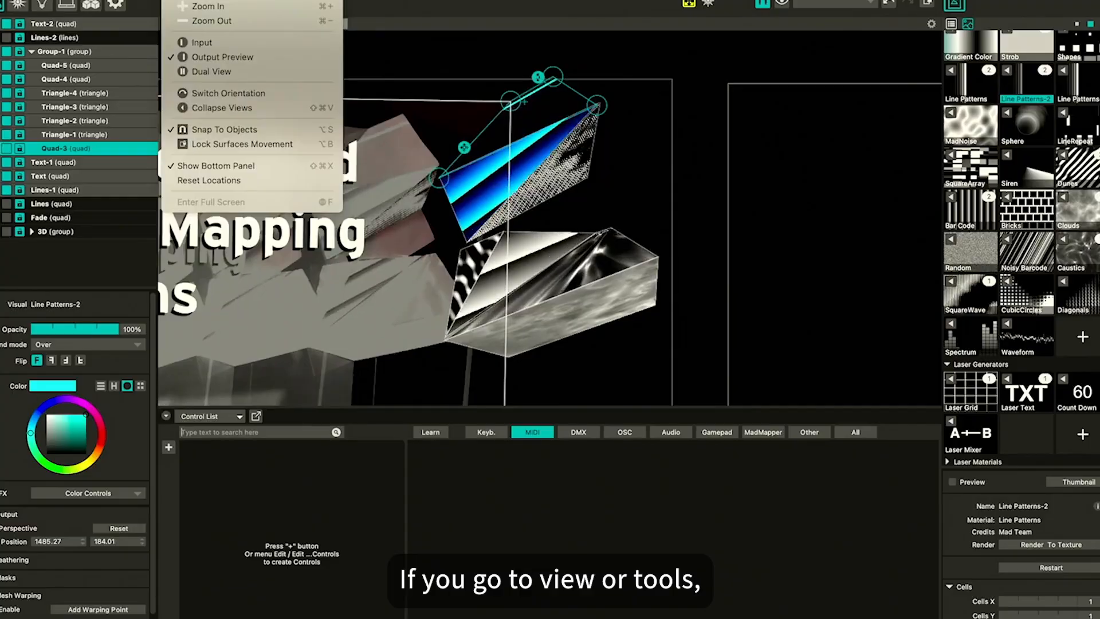
{"action": "mouse_move", "coordinate": [255, 0]}
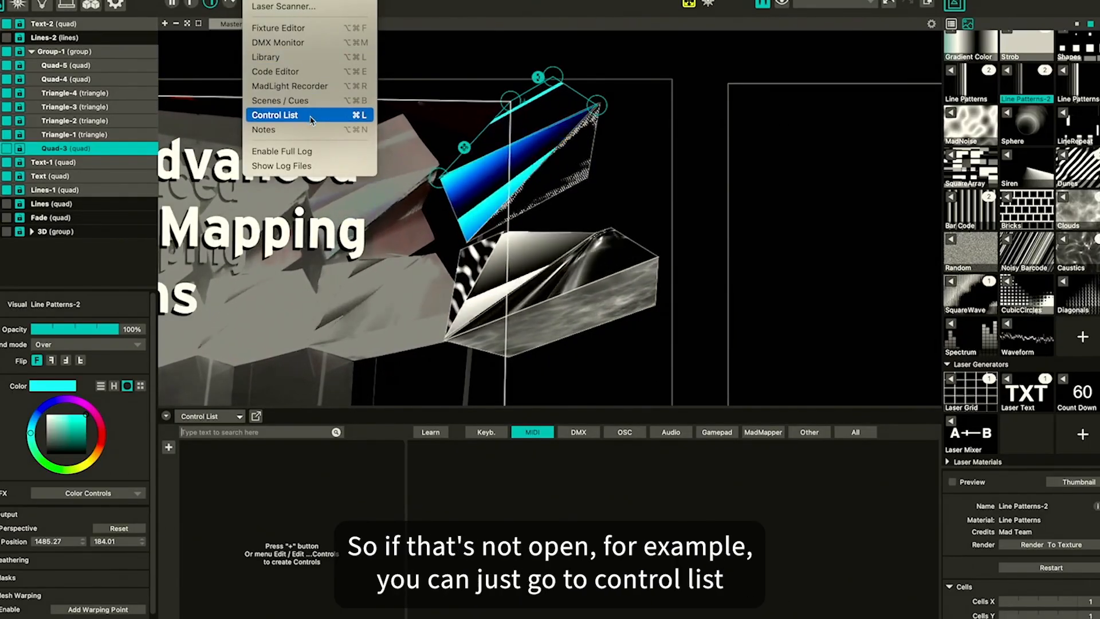
{"action": "left_click", "coordinate": [311, 119]}
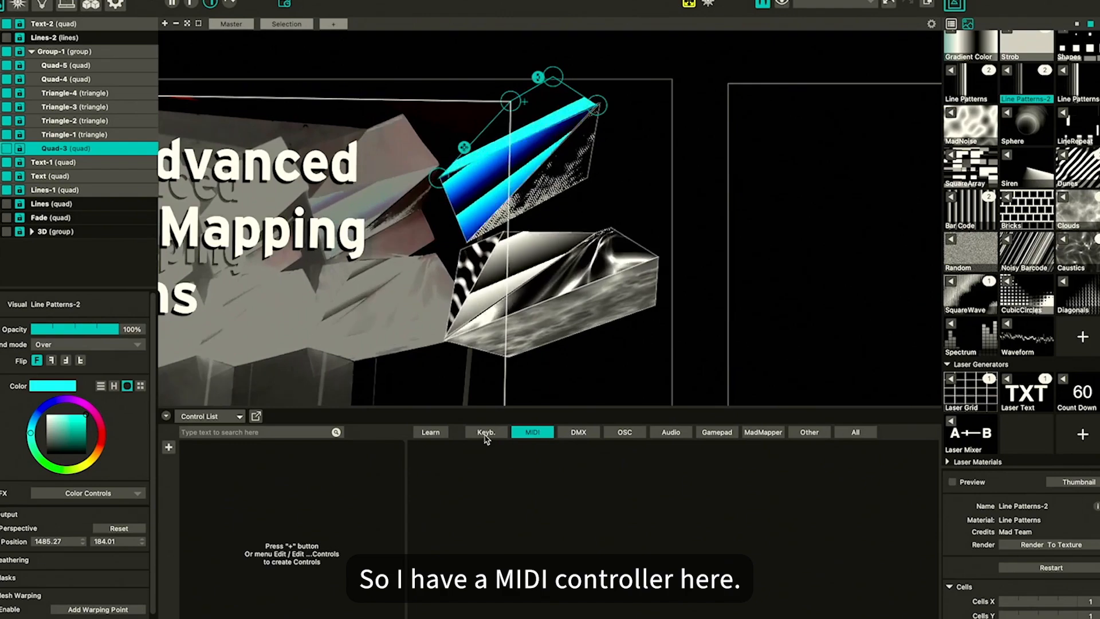
Filter the control list to keyboard controls, browse the add-control categories, and switch on Learn mode
{"action": "left_click", "coordinate": [486, 434]}
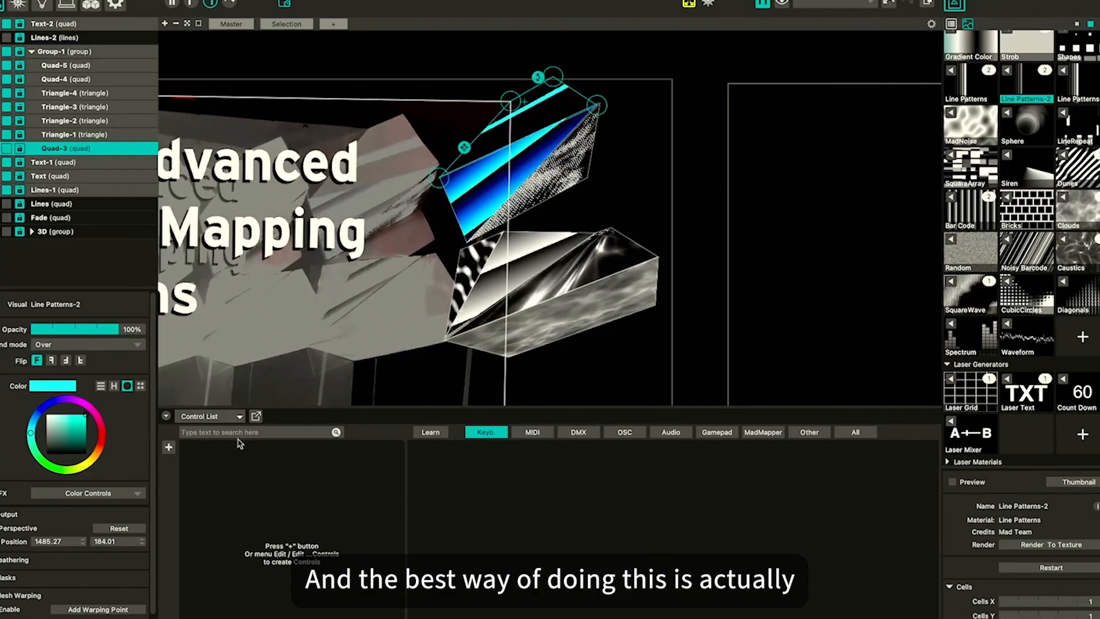
{"action": "left_click", "coordinate": [168, 448]}
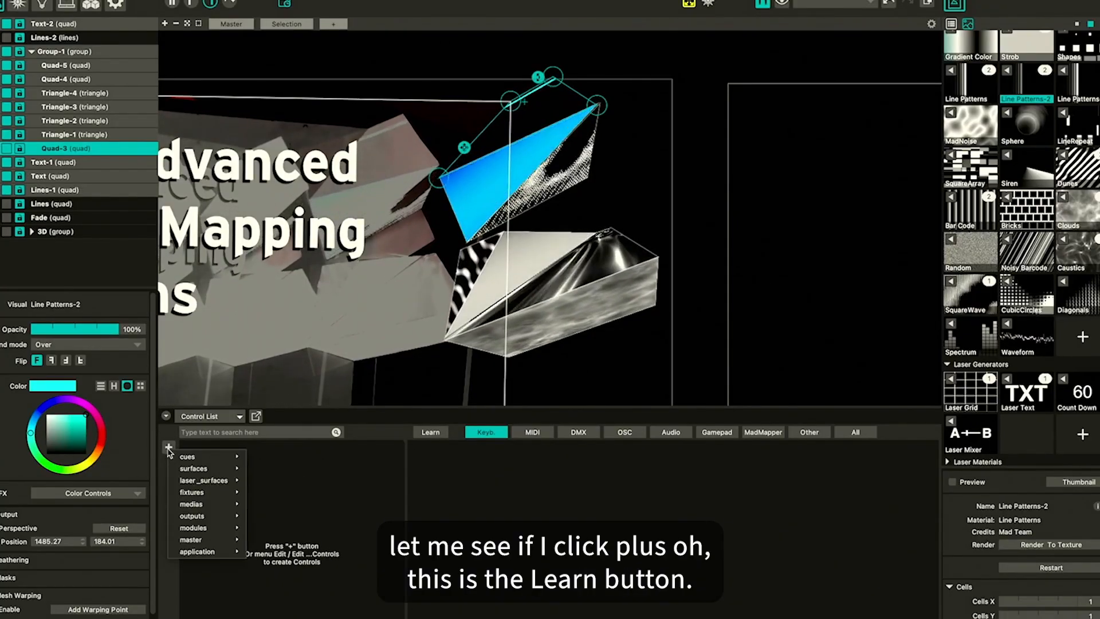
{"action": "left_click", "coordinate": [168, 448]}
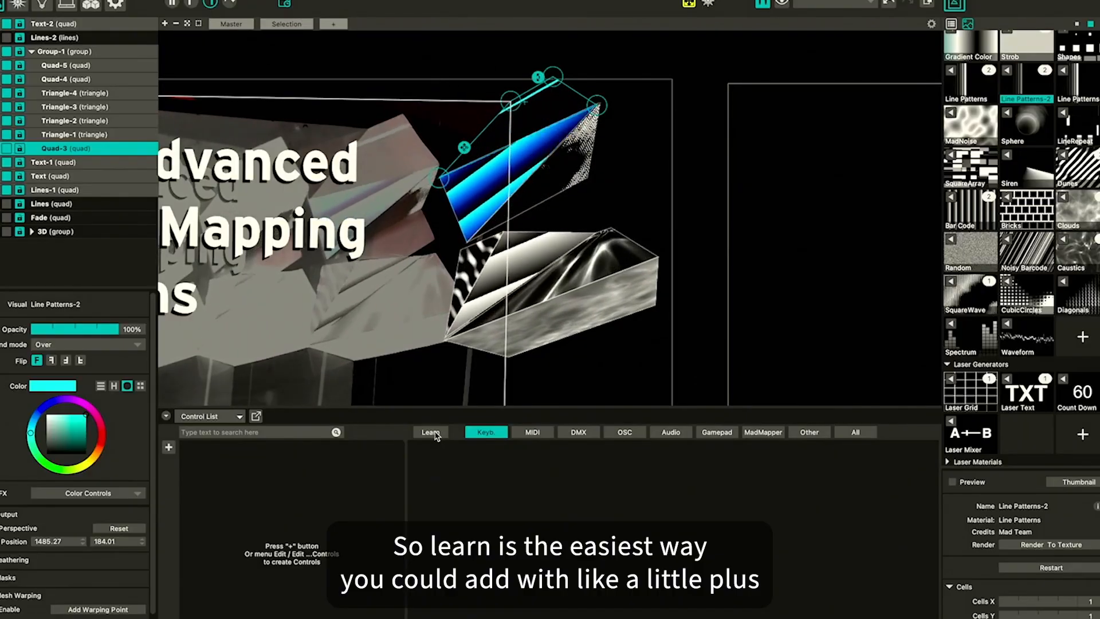
{"action": "left_click", "coordinate": [168, 449]}
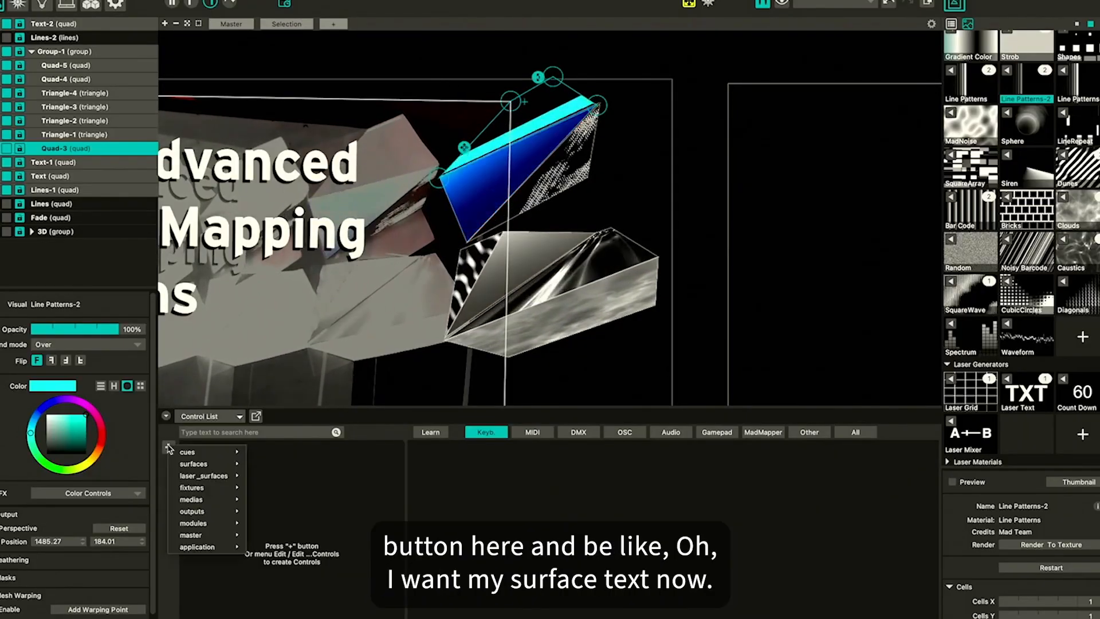
{"action": "mouse_move", "coordinate": [217, 465]}
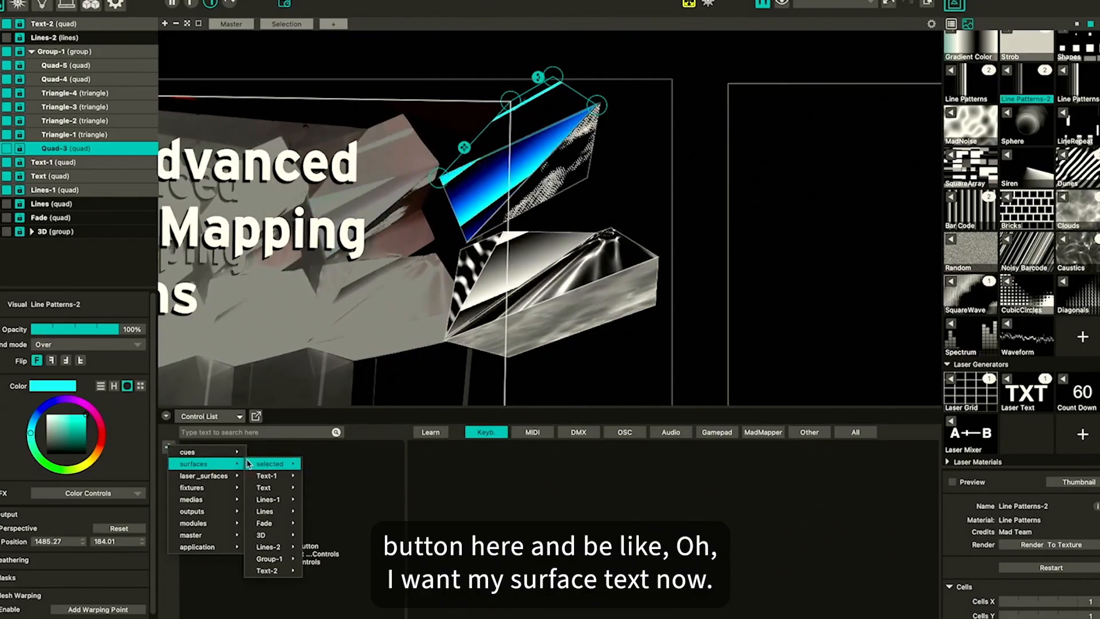
{"action": "left_click", "coordinate": [372, 435]}
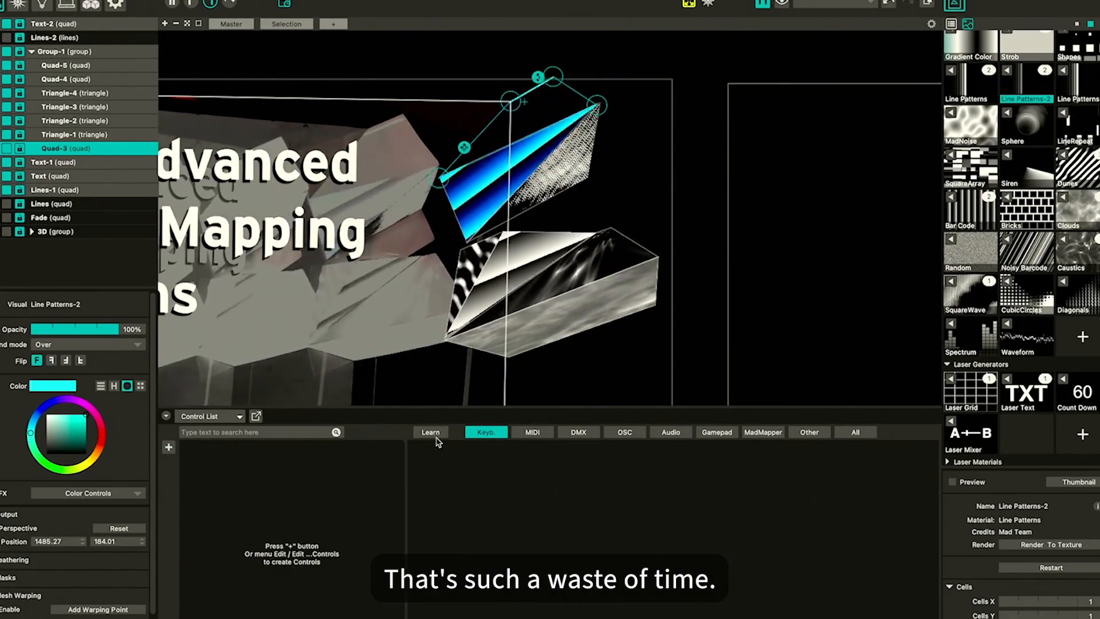
{"action": "left_click", "coordinate": [431, 433]}
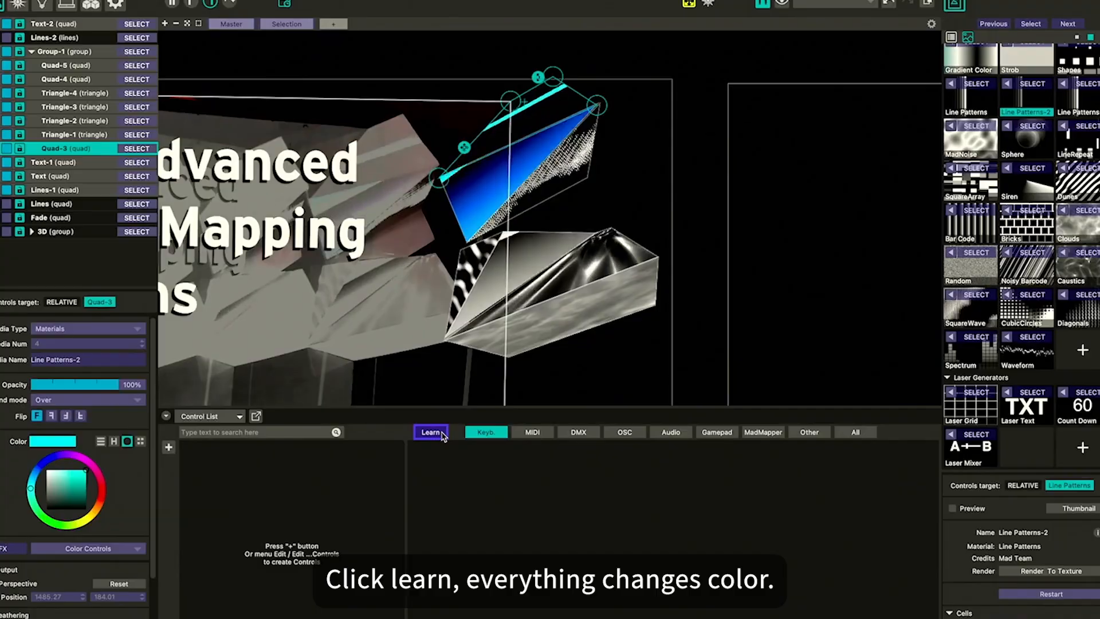
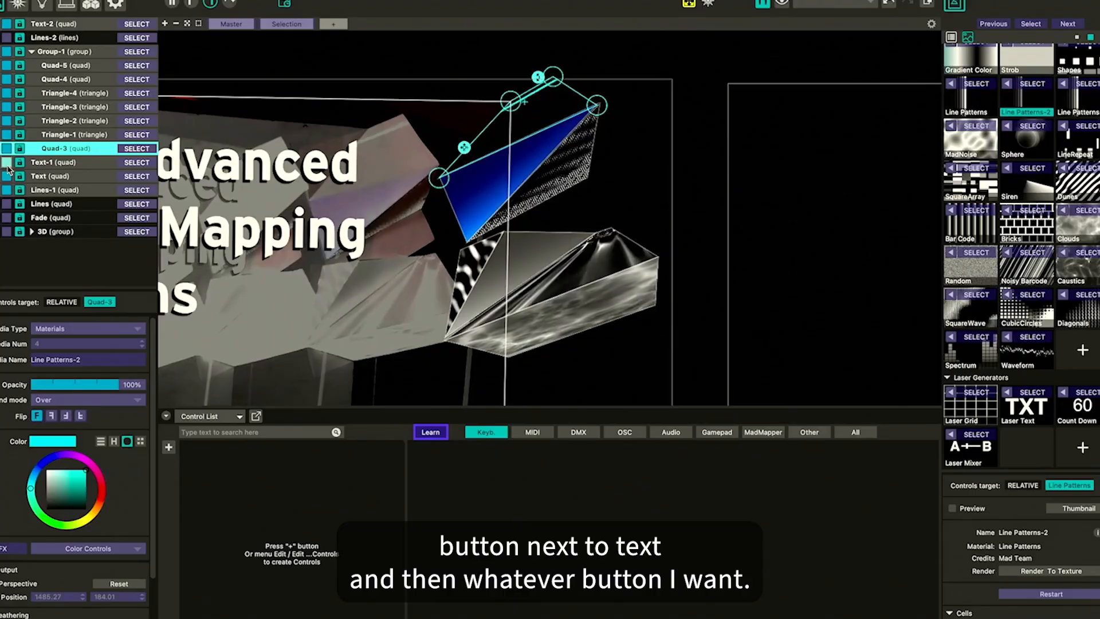
In Learn mode, map the visibility toggles of the Text-1 and Text surfaces to keys F and G
{"action": "left_click", "coordinate": [7, 163]}
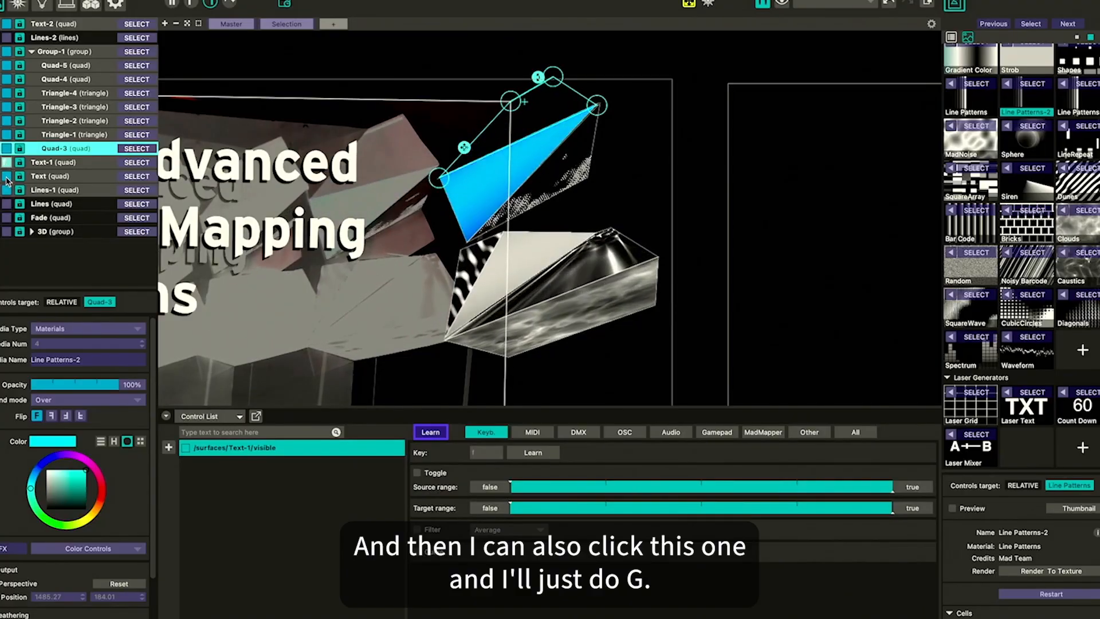
{"action": "left_click", "coordinate": [6, 177]}
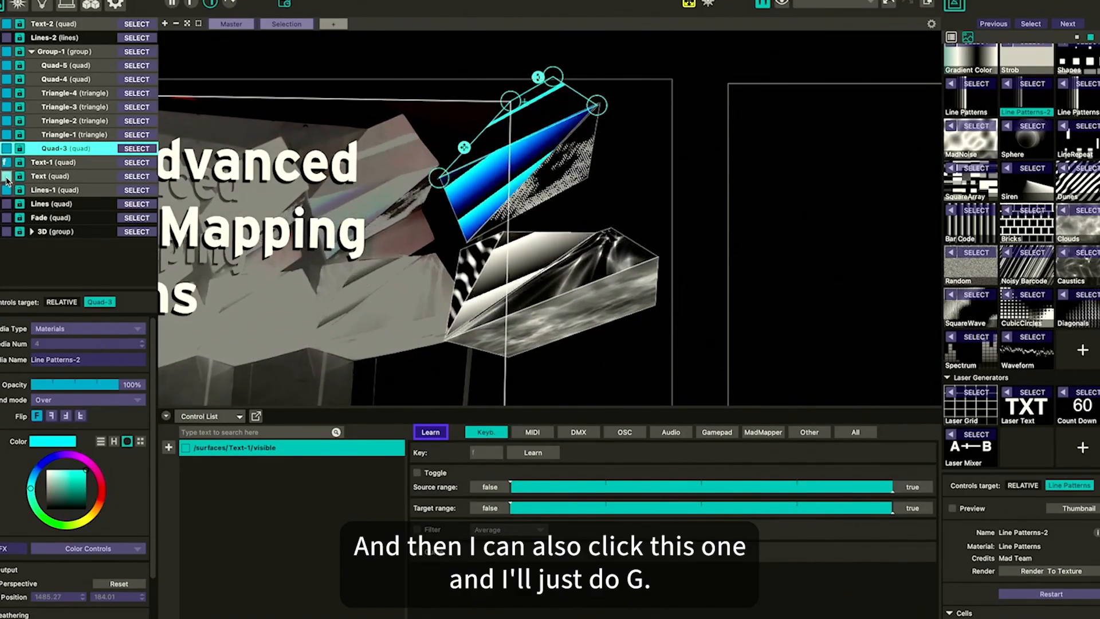
{"action": "key", "text": "g"}
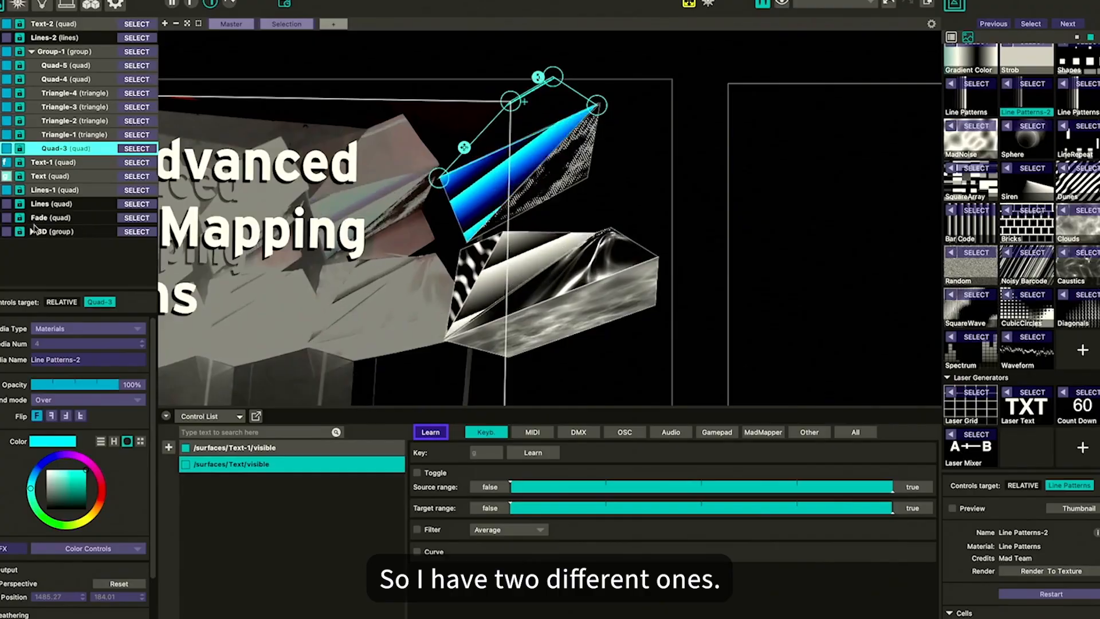
Exit Learn mode and test the F and G keys by toggling the two text surfaces on and off
{"action": "left_click", "coordinate": [440, 434]}
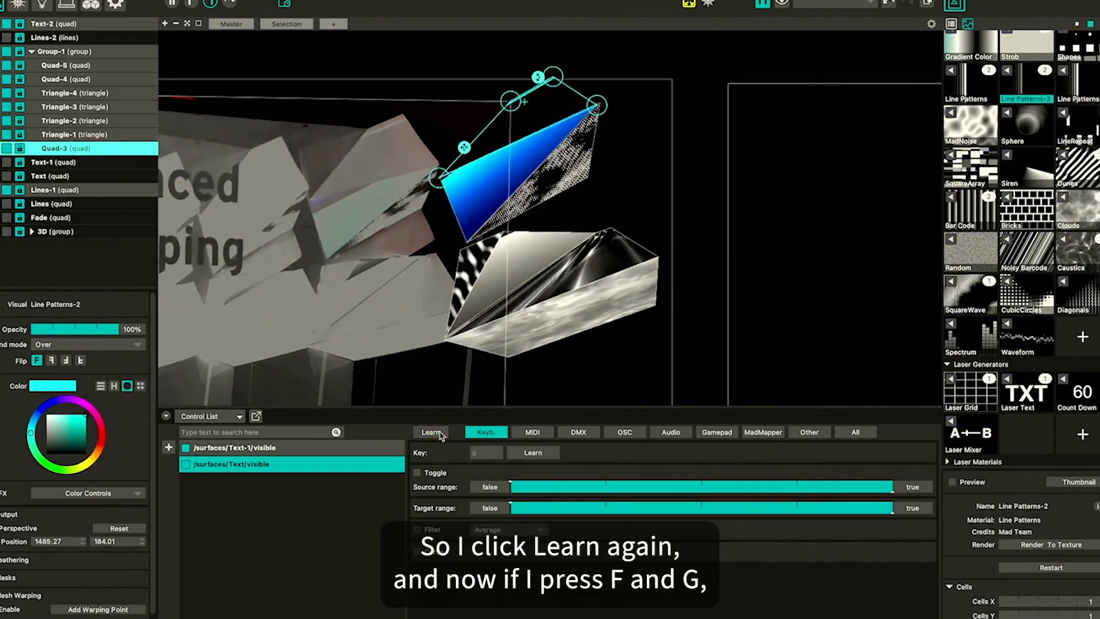
{"action": "key", "text": "f"}
{"action": "key", "text": "f"}
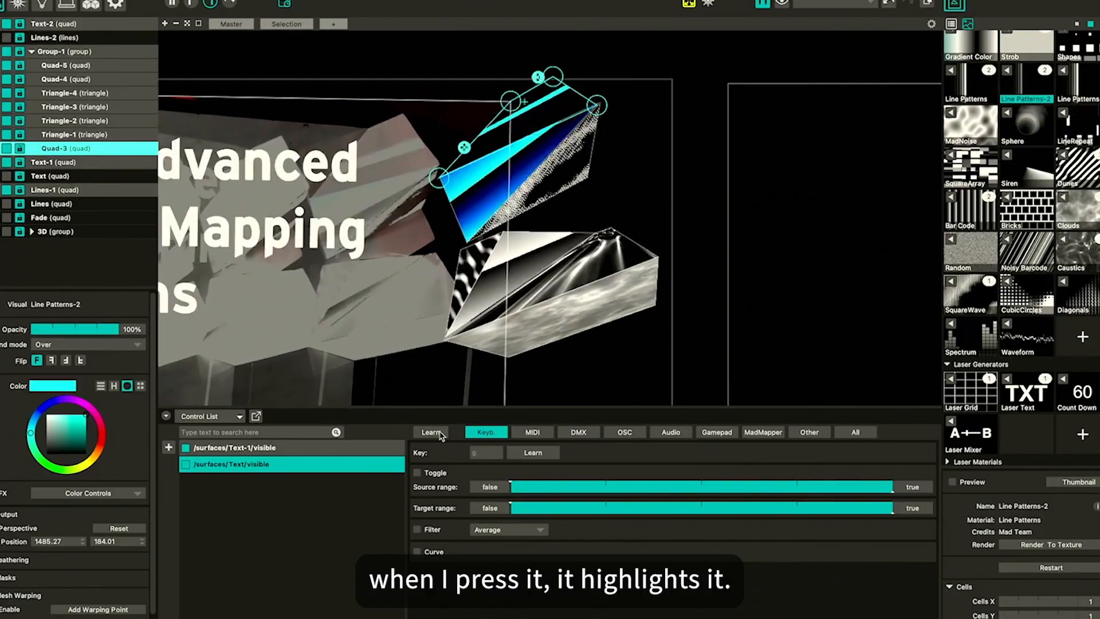
{"action": "key", "text": "g"}
{"action": "key", "text": "f"}
{"action": "key", "text": "f"}
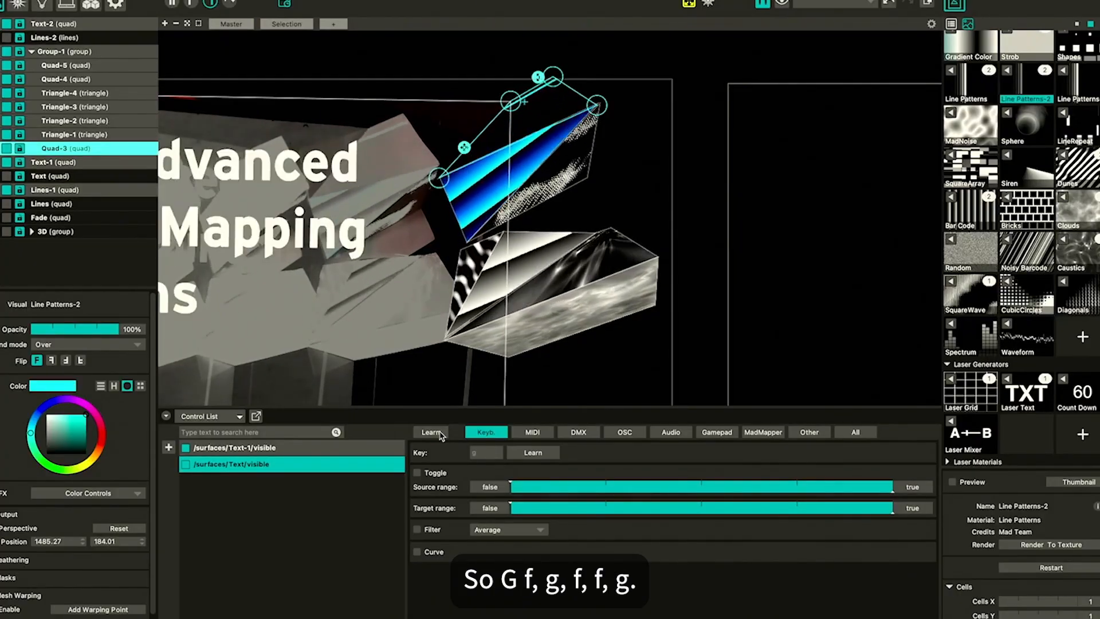
{"action": "key", "text": "f"}
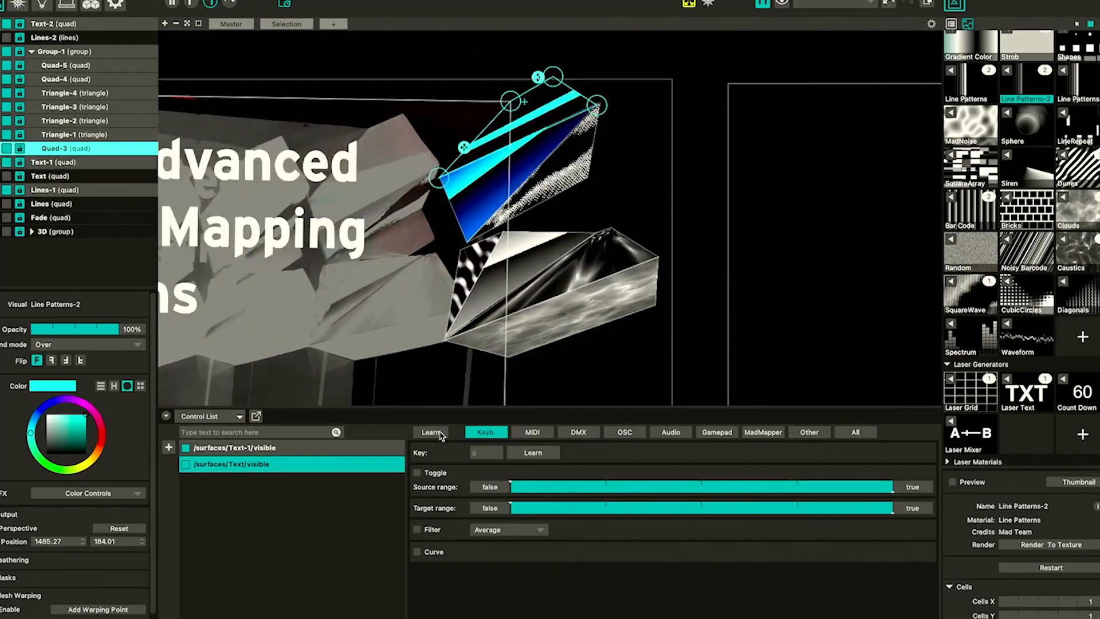
{"action": "key", "text": "f"}
{"action": "key", "text": "f"}
{"action": "key", "text": "f"}
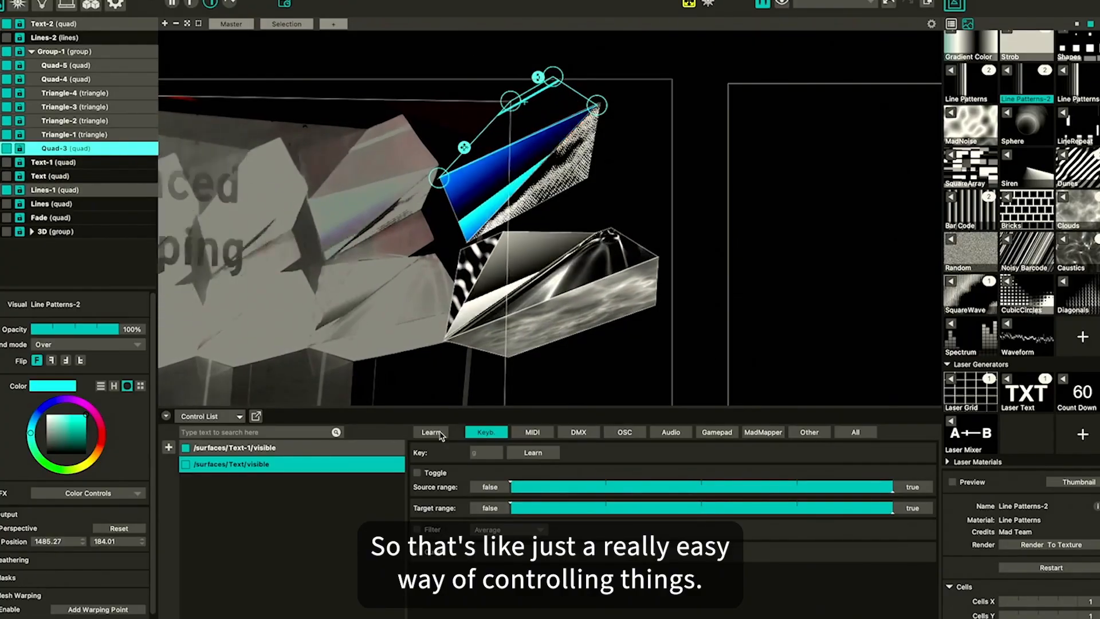
{"action": "key", "text": "f"}
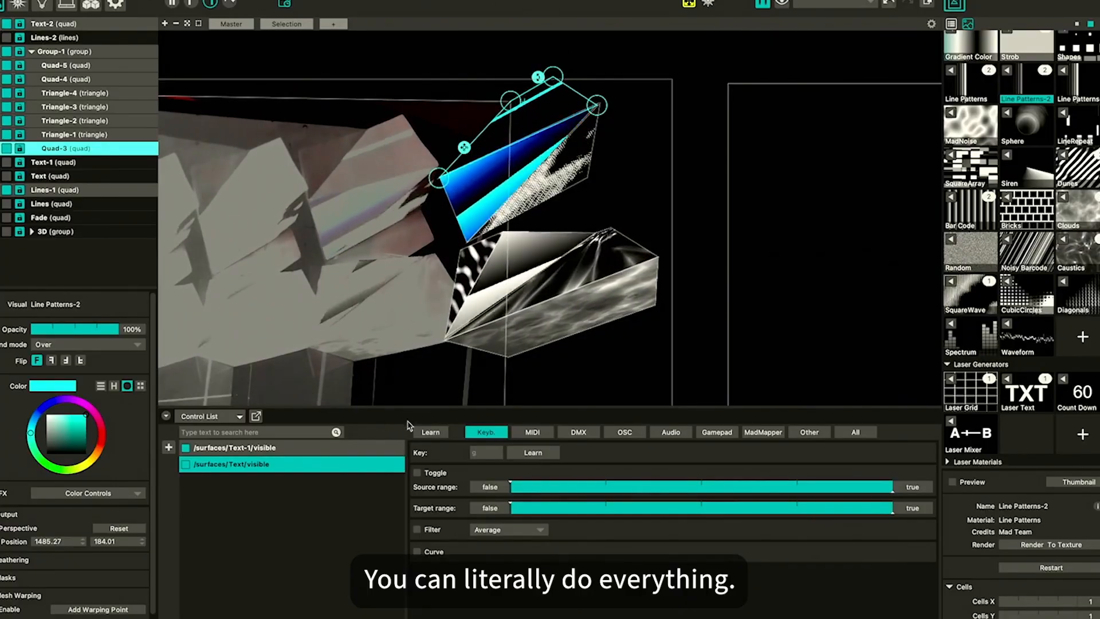
Re-enable Learn mode, select the Lines-1 surface, and map assigning the Comp 2 input to key 1
{"action": "left_click", "coordinate": [430, 433]}
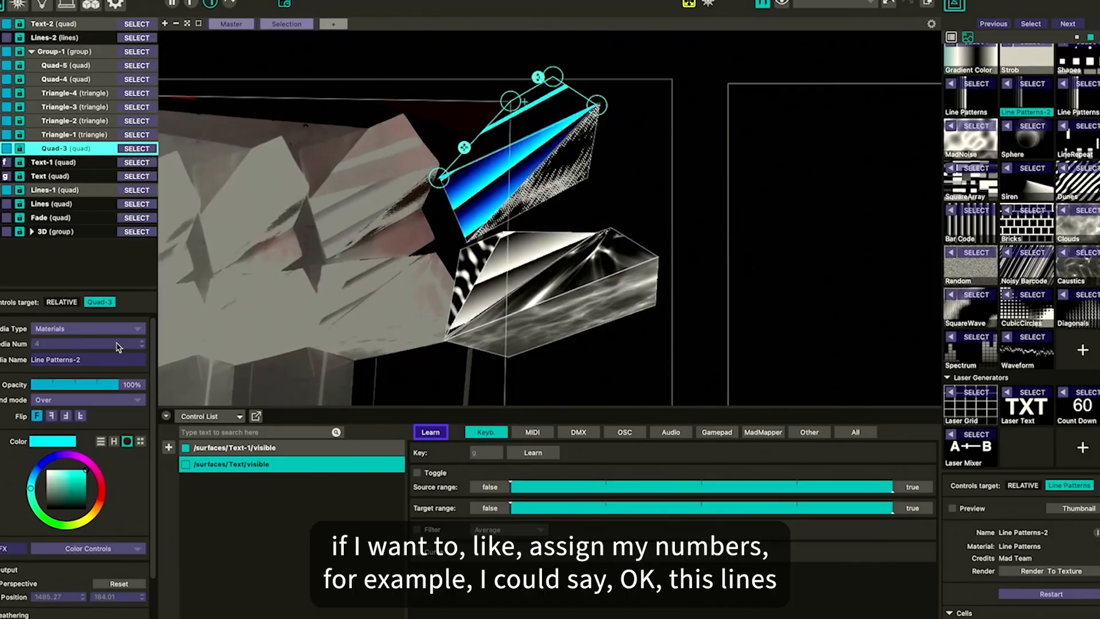
{"action": "left_click", "coordinate": [50, 191]}
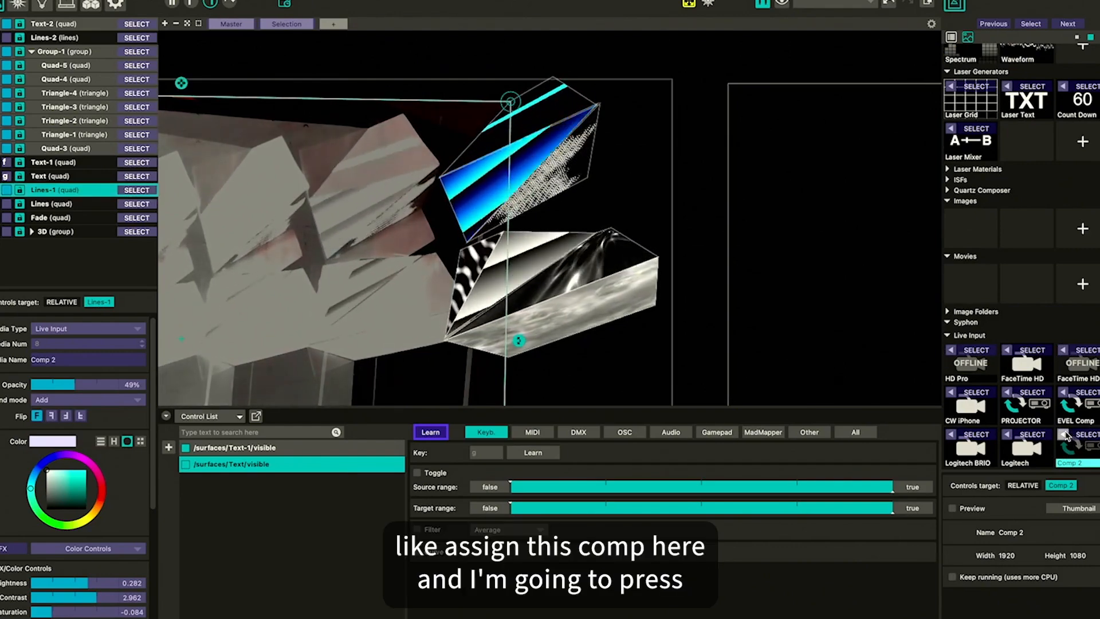
{"action": "key", "text": "1"}
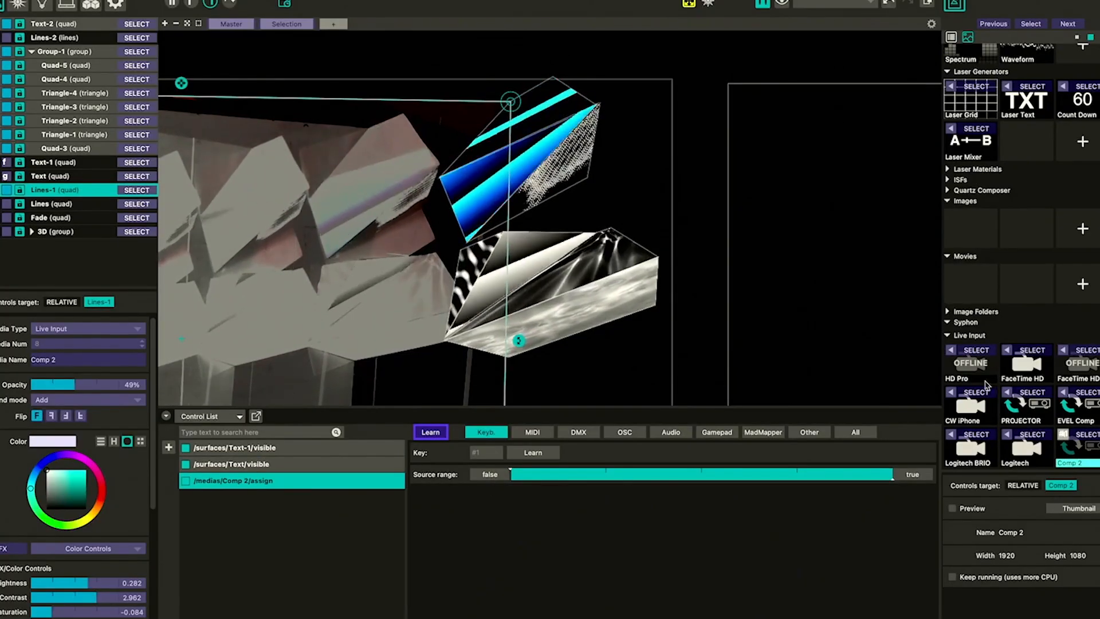
Map assigning the Dunes material to the Lines-1 surface to key 2
{"action": "scroll", "coordinate": [1073, 259], "scroll_direction": "up", "scroll_amount": 10}
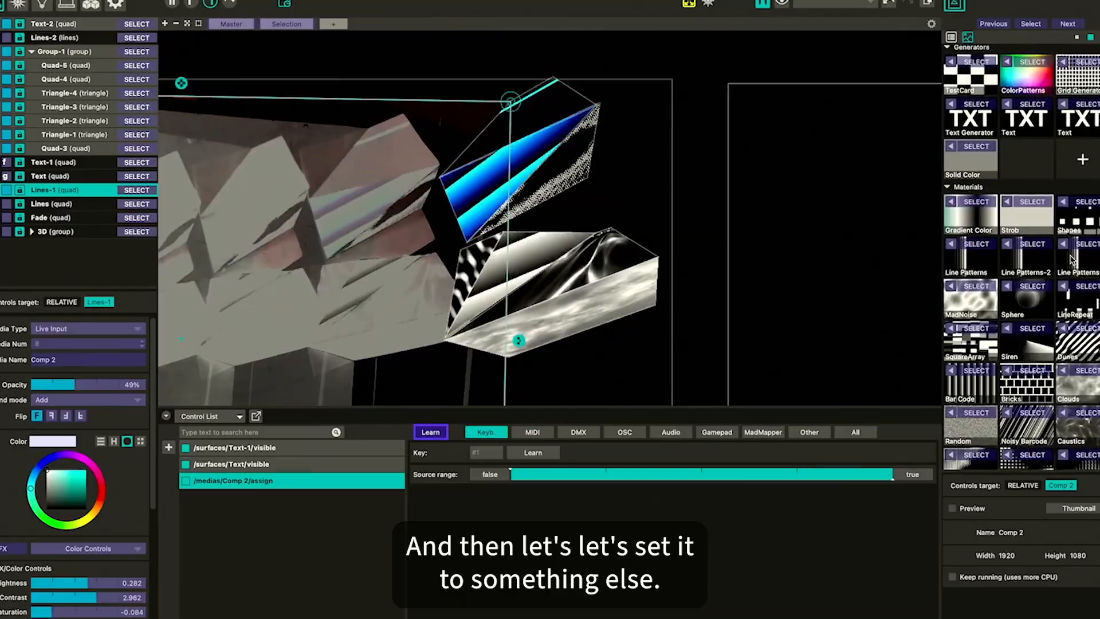
{"action": "scroll", "coordinate": [1070, 259], "scroll_direction": "down", "scroll_amount": 2}
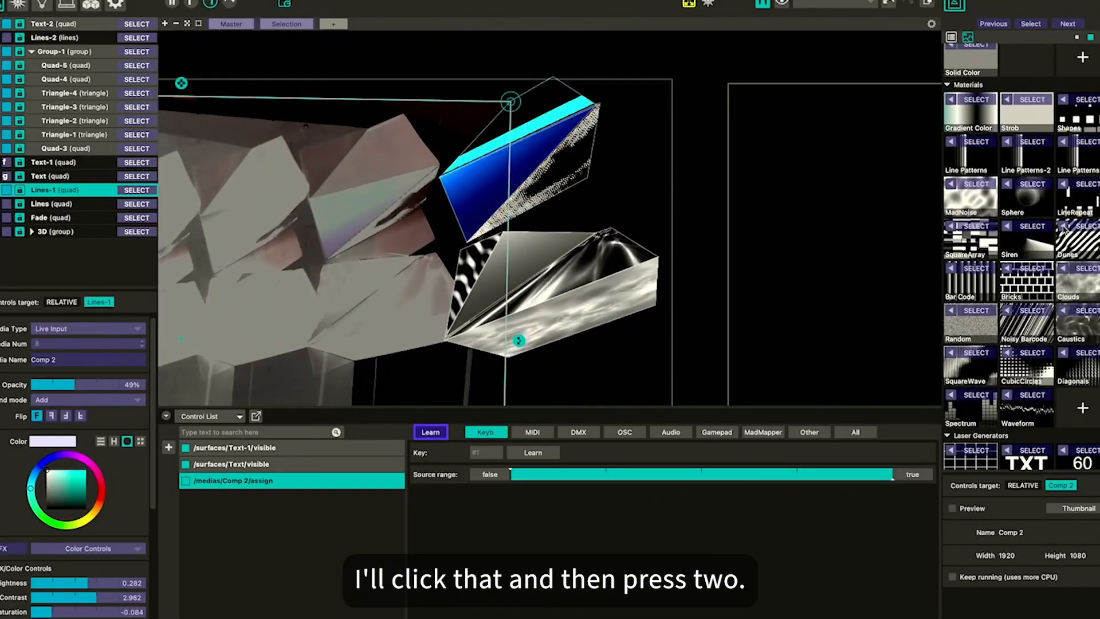
{"action": "left_click", "coordinate": [1064, 229]}
{"action": "key", "text": "2"}
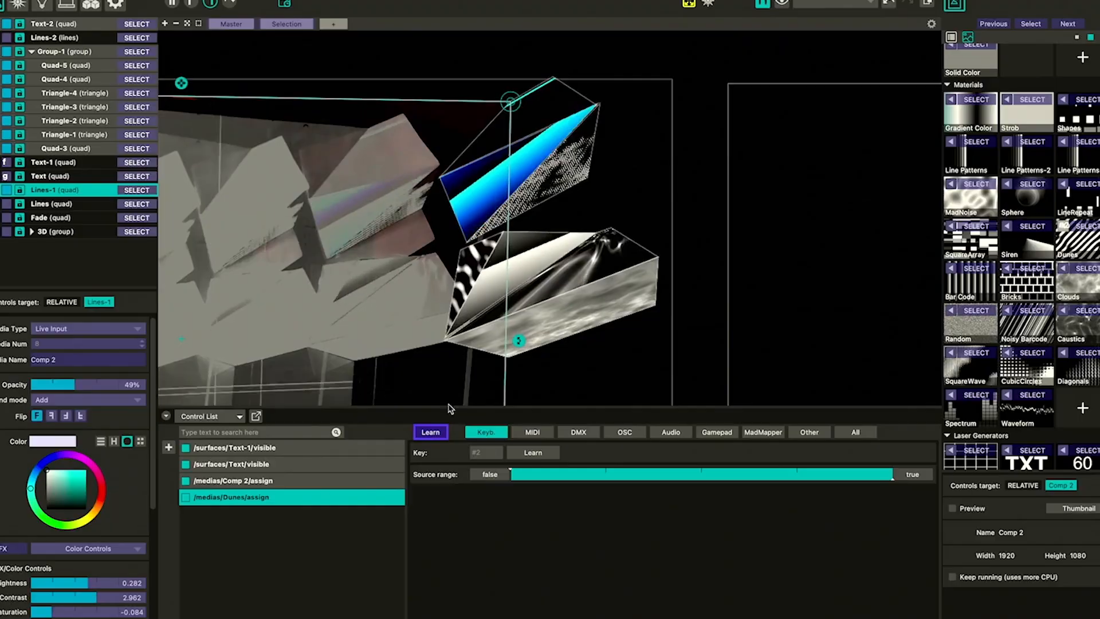
Exit Learn mode and test the number-key shortcuts that swap Lines-1 between Comp 2 and Dunes
{"action": "left_click", "coordinate": [435, 436]}
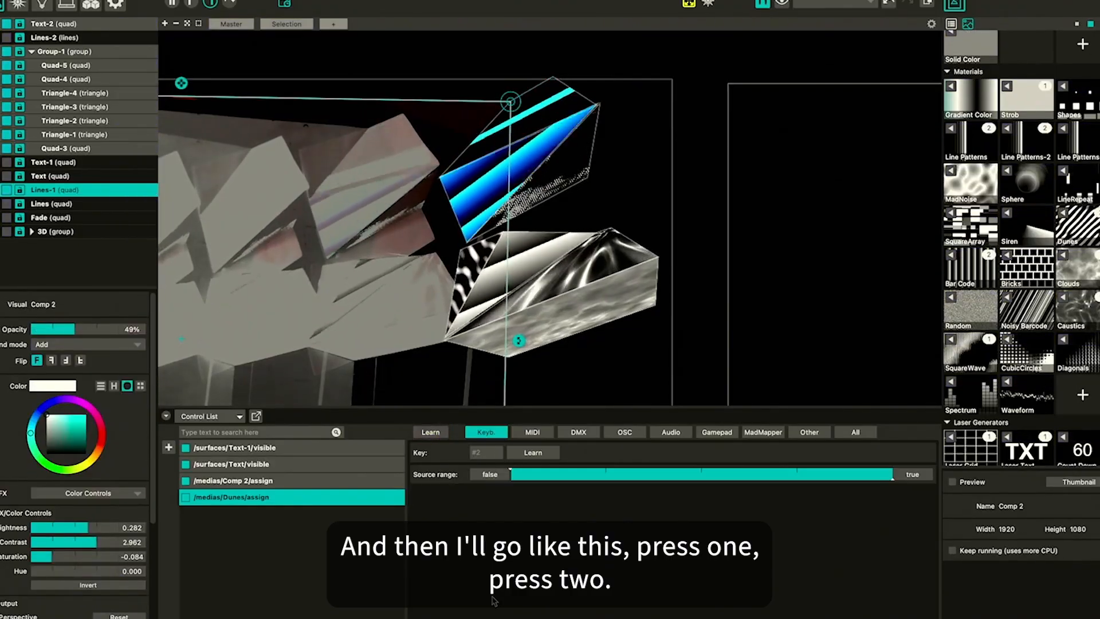
{"action": "key", "text": "2"}
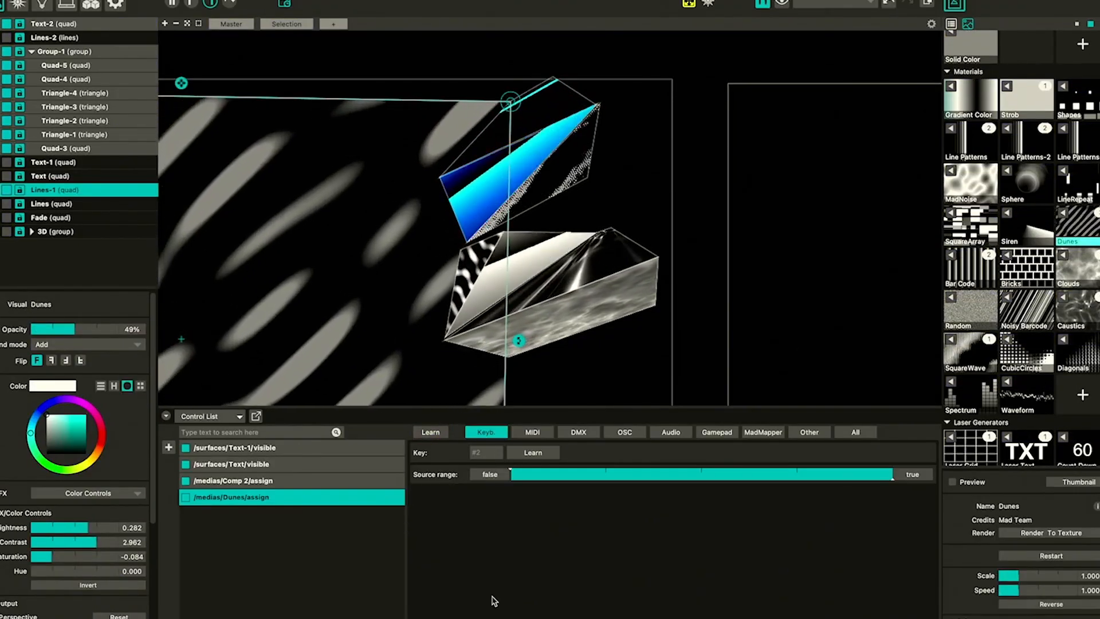
{"action": "key", "text": "2"}
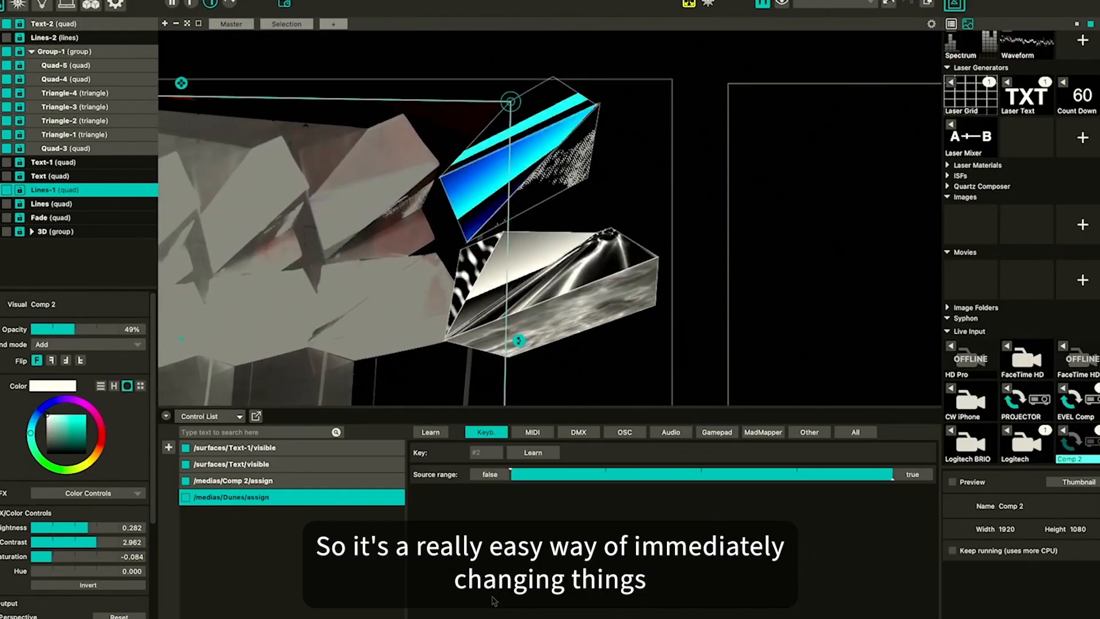
{"action": "key", "text": "2"}
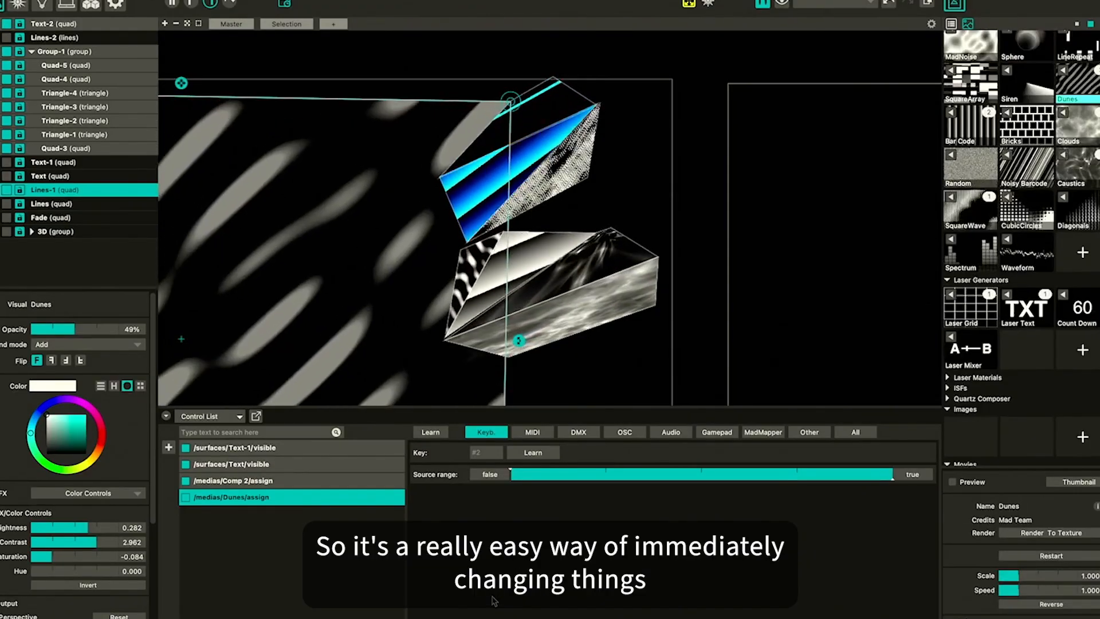
{"action": "key", "text": "2"}
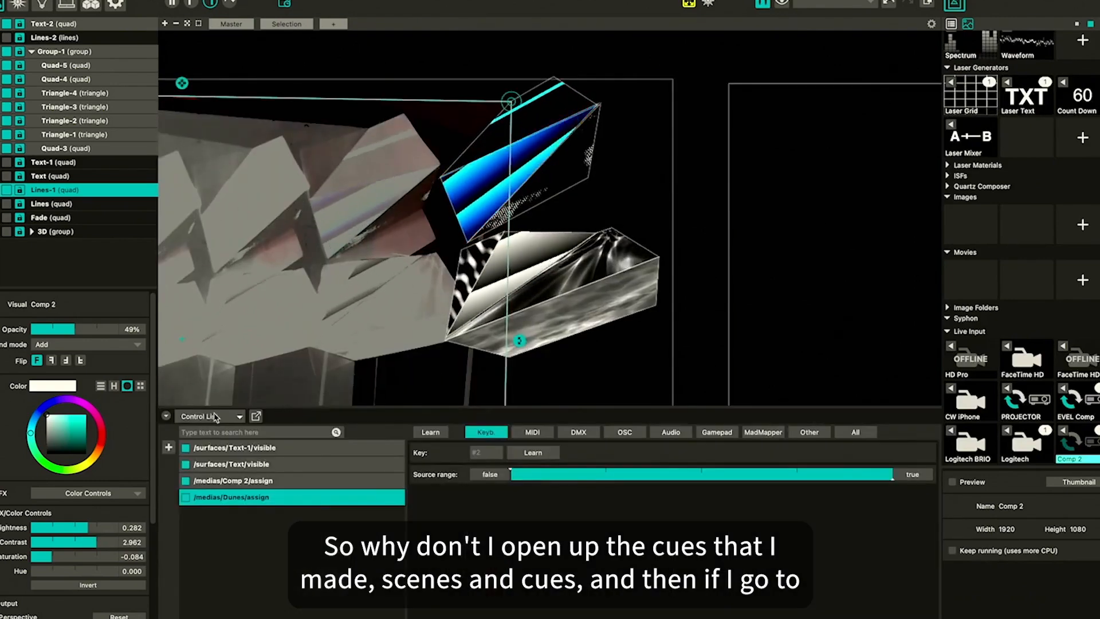
Detach the Scenes / Cues panel into a floating window positioned over the viewport
{"action": "left_click", "coordinate": [215, 417]}
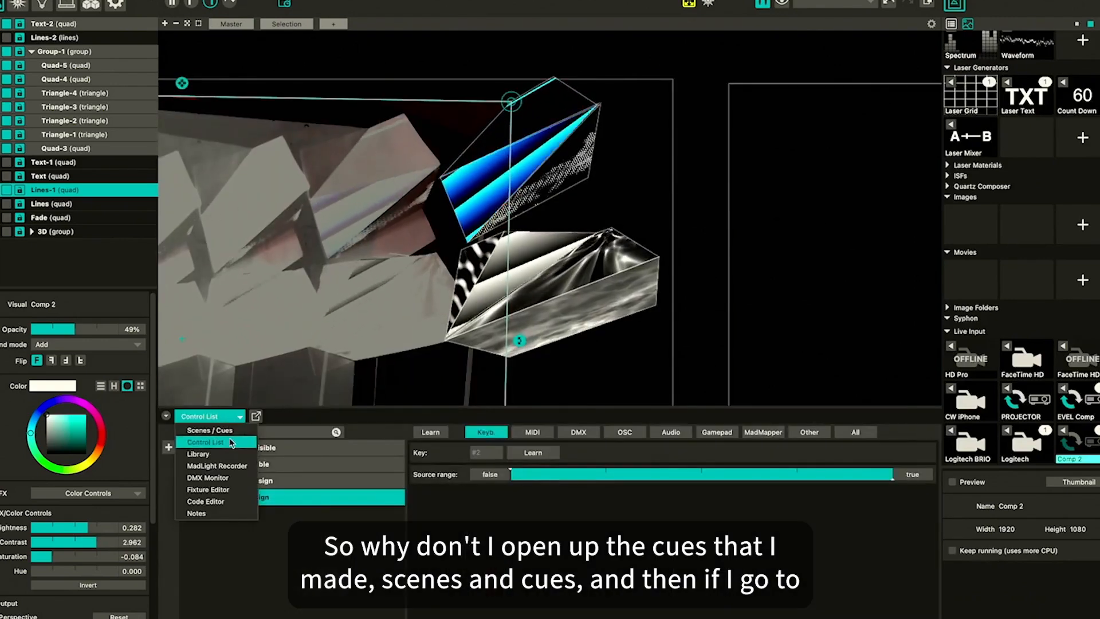
{"action": "left_click", "coordinate": [234, 437]}
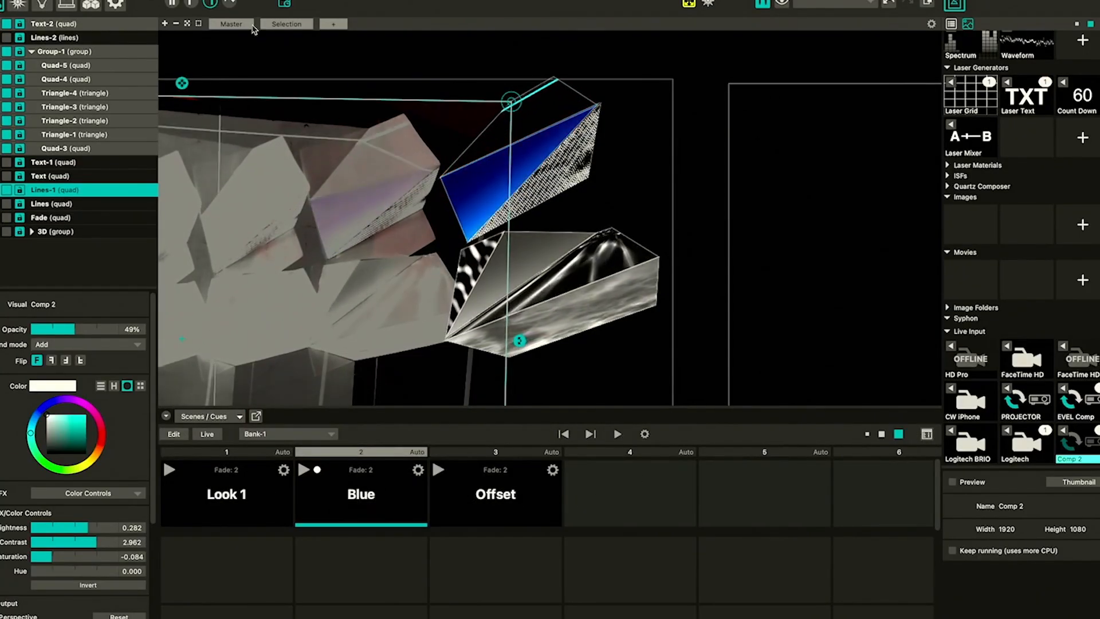
{"action": "left_click", "coordinate": [257, 416]}
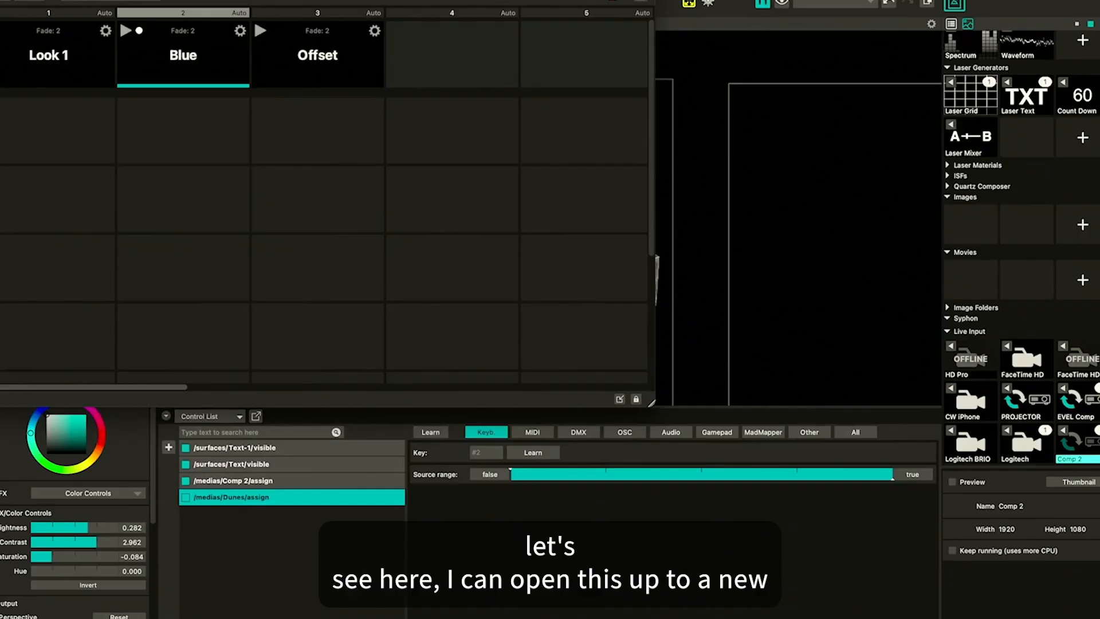
{"action": "left_click_drag", "start_coordinate": [451, 19], "coordinate": [482, 27]}
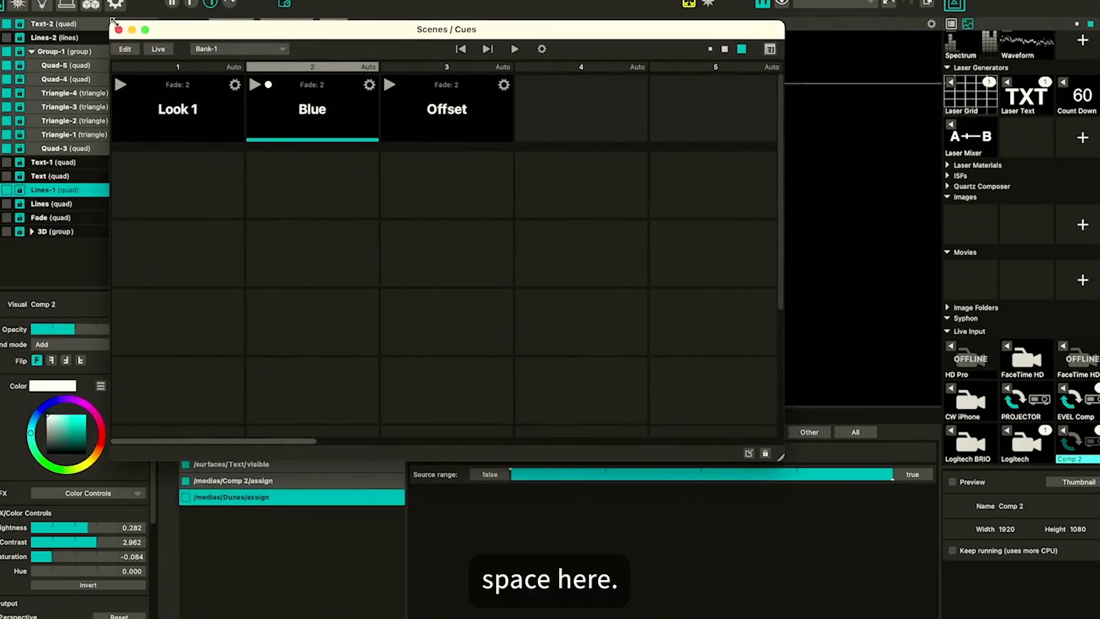
{"action": "left_click_drag", "start_coordinate": [112, 22], "coordinate": [125, 128]}
{"action": "left_click_drag", "start_coordinate": [225, 135], "coordinate": [380, 87]}
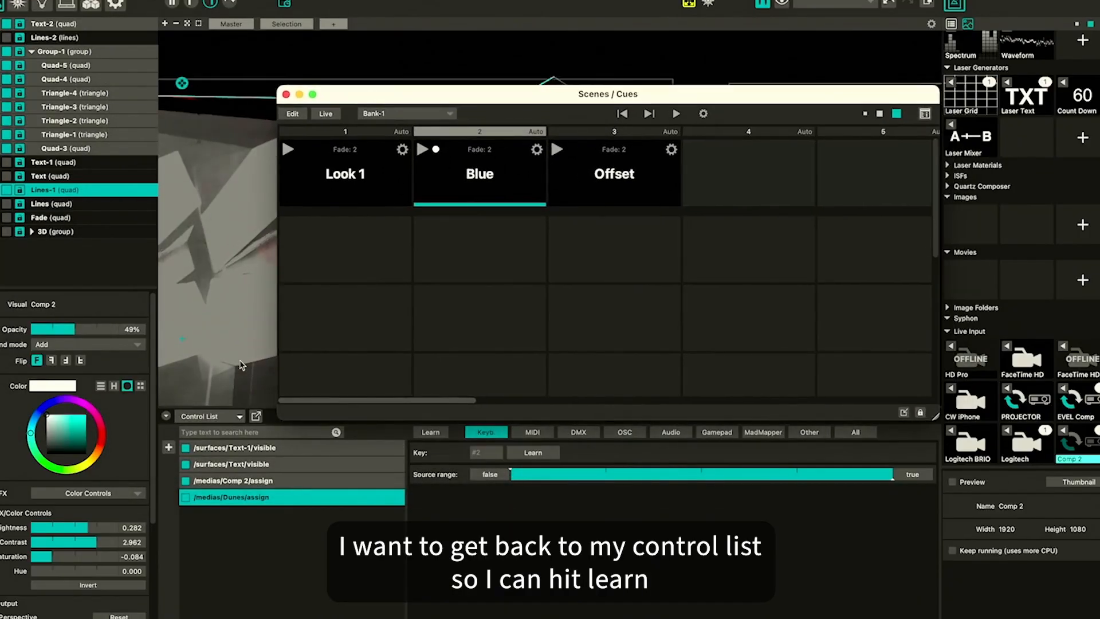
Enable Learn mode over the floating Scenes / Cues window and close the window
{"action": "left_click", "coordinate": [434, 434]}
{"action": "left_click", "coordinate": [434, 435]}
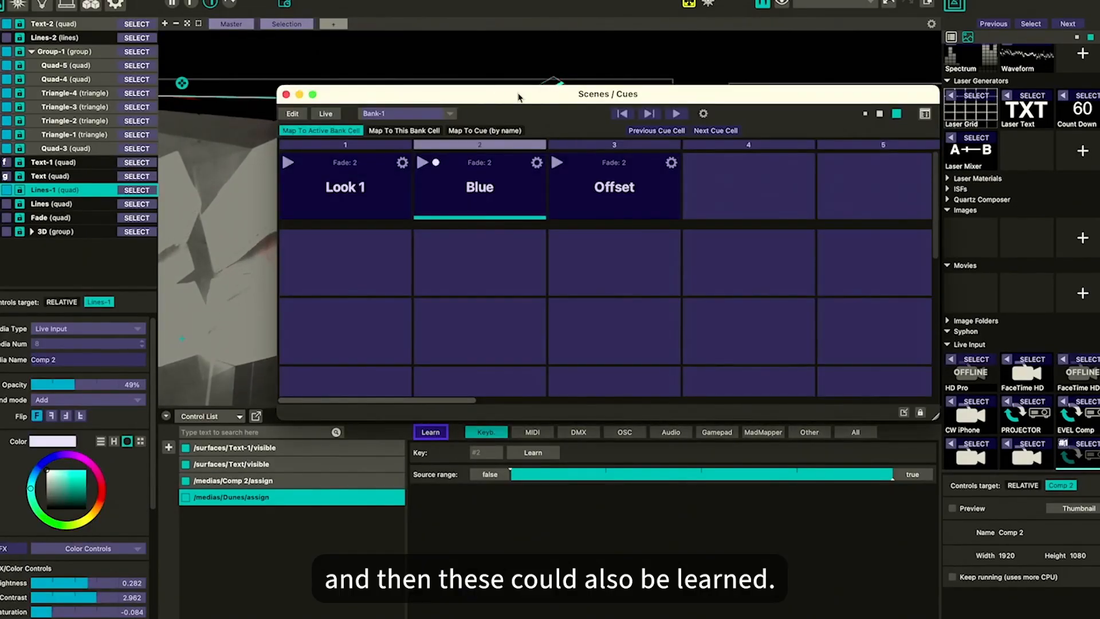
{"action": "left_click_drag", "start_coordinate": [518, 97], "coordinate": [469, 79]}
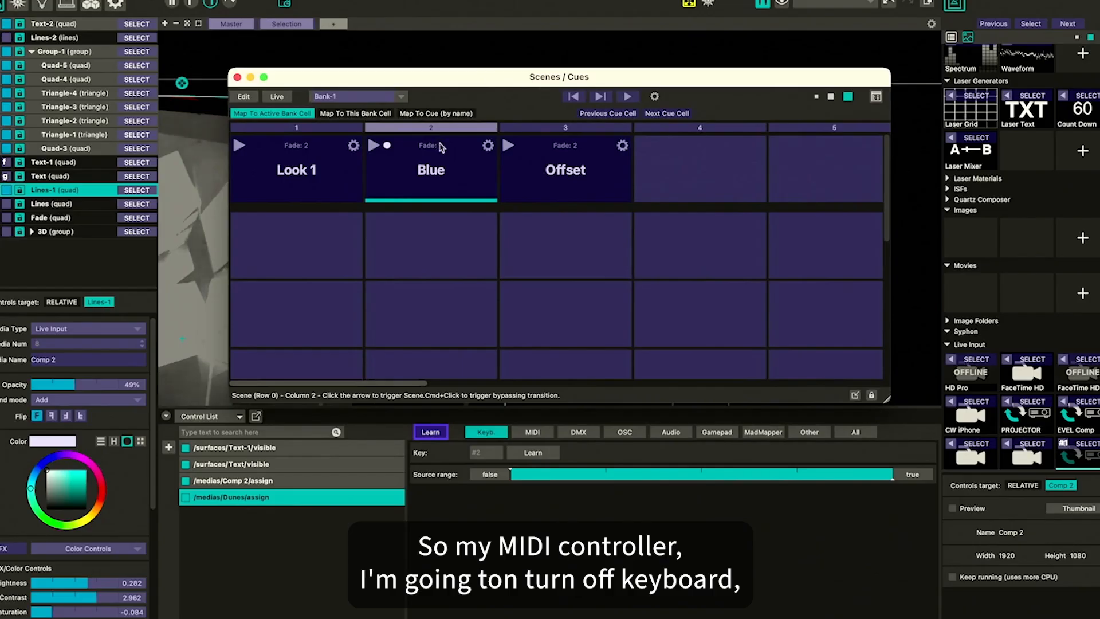
{"action": "left_click", "coordinate": [237, 78]}
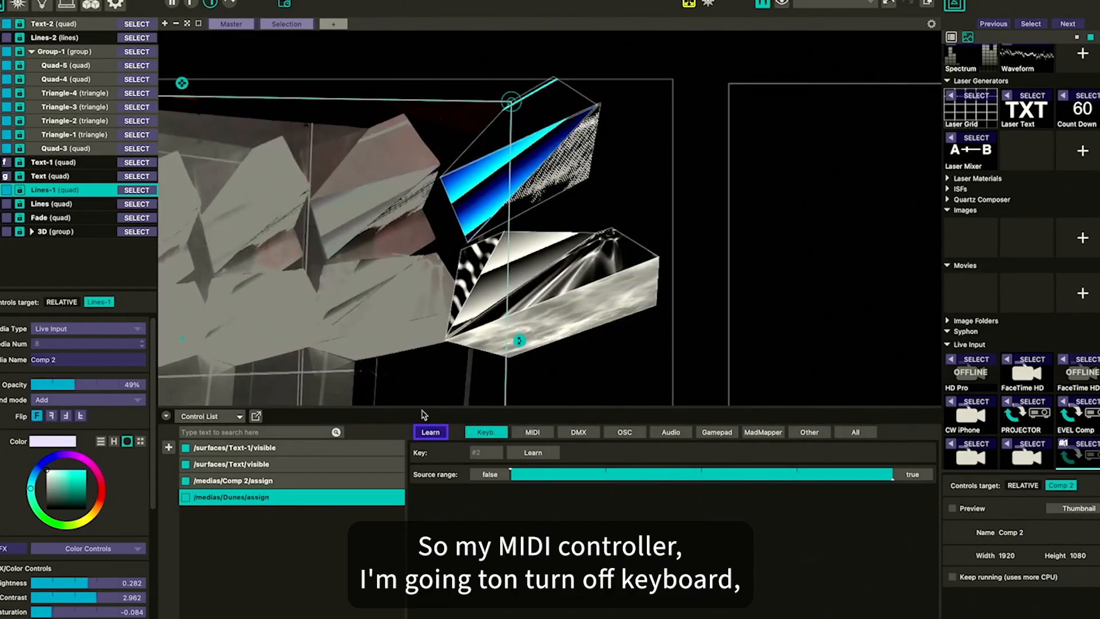
Switch the control list filter from keyboard to MIDI and re-enable Learn mode
{"action": "left_click", "coordinate": [436, 435]}
{"action": "left_click", "coordinate": [538, 433]}
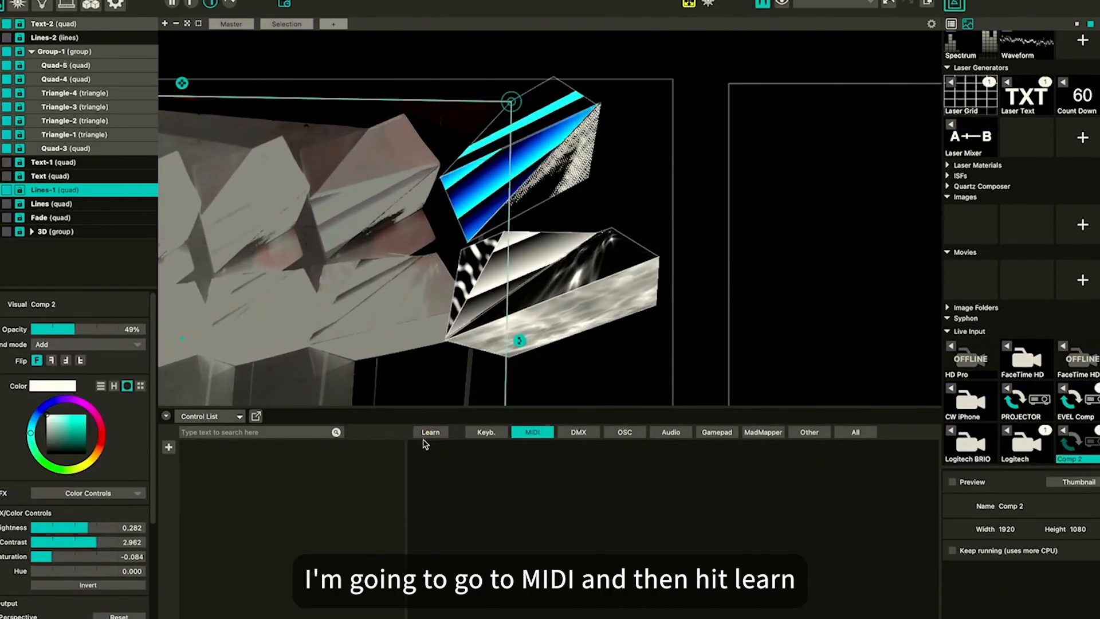
{"action": "left_click", "coordinate": [440, 437]}
Reopen Scenes / Cues in the bottom panel and map the Look 1 and Blue play triggers to MIDI controller buttons
{"action": "key", "text": "super+Tab"}
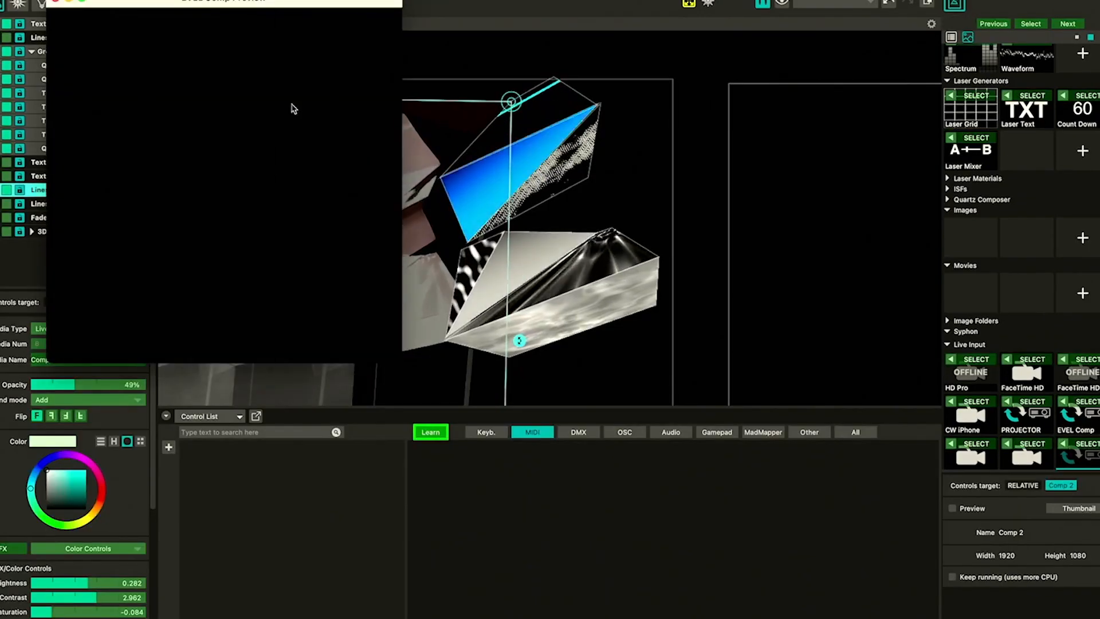
{"action": "left_click", "coordinate": [55, 2]}
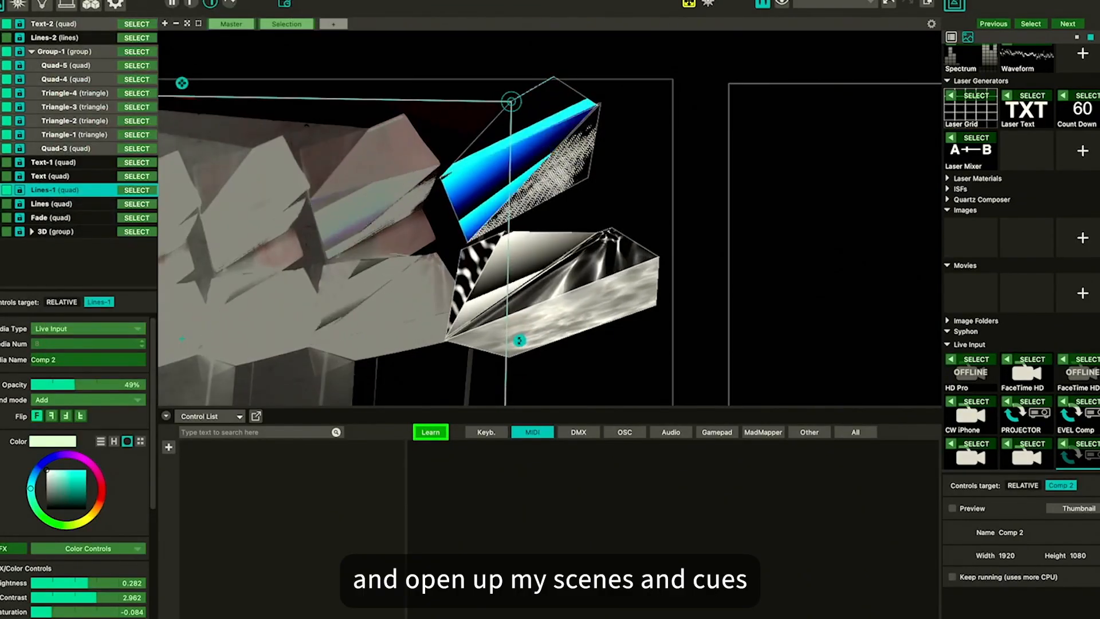
{"action": "left_click", "coordinate": [289, 0]}
{"action": "mouse_move", "coordinate": [259, 1]}
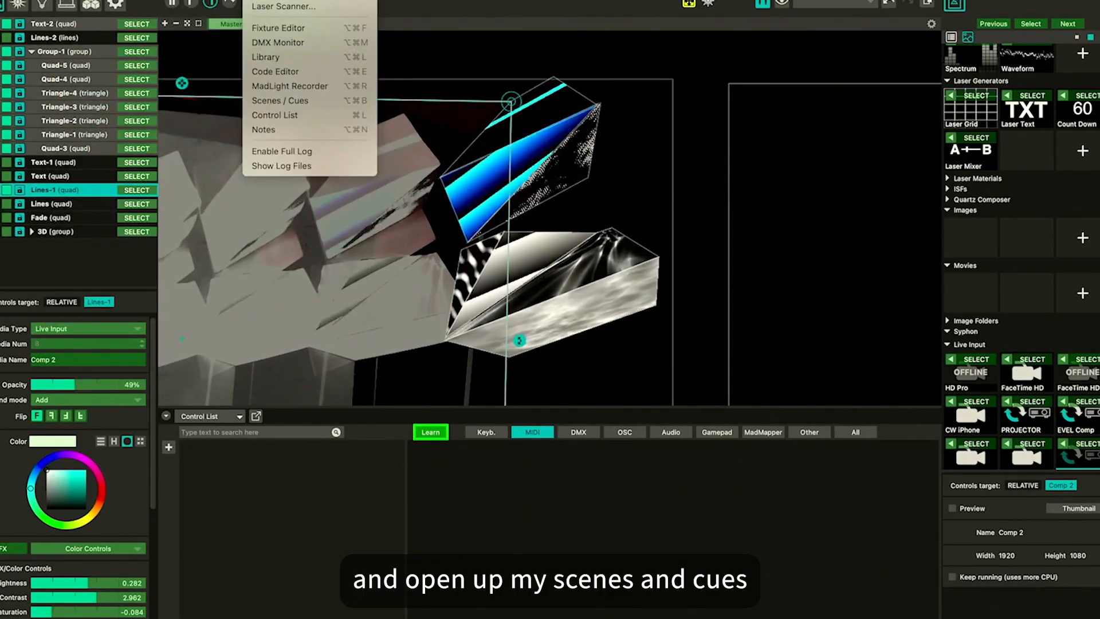
{"action": "left_click", "coordinate": [280, 100]}
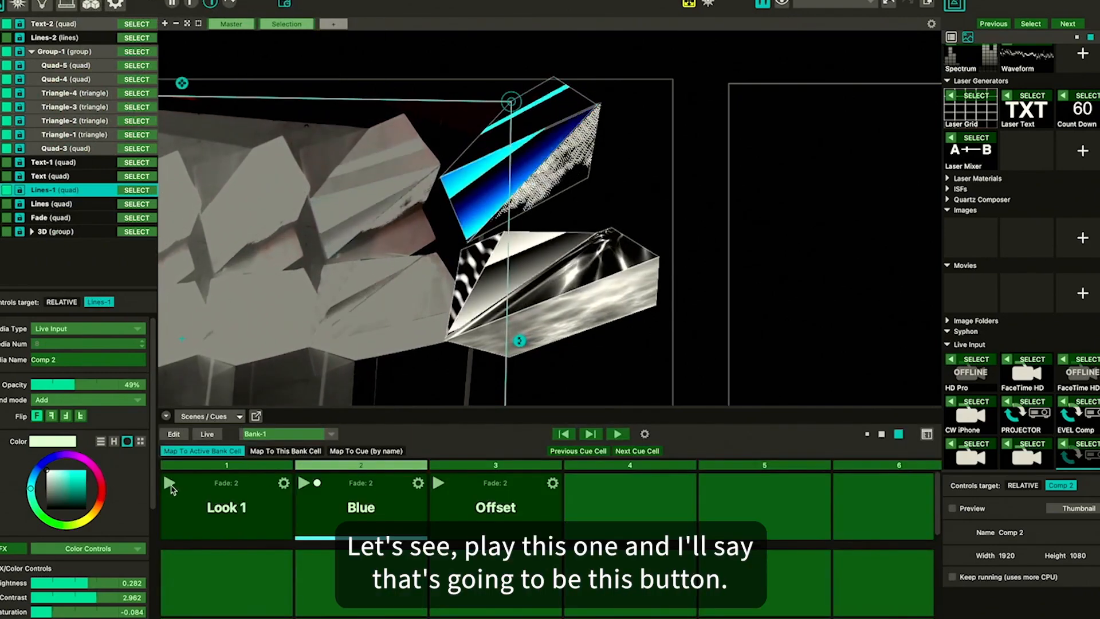
{"action": "left_click", "coordinate": [169, 485]}
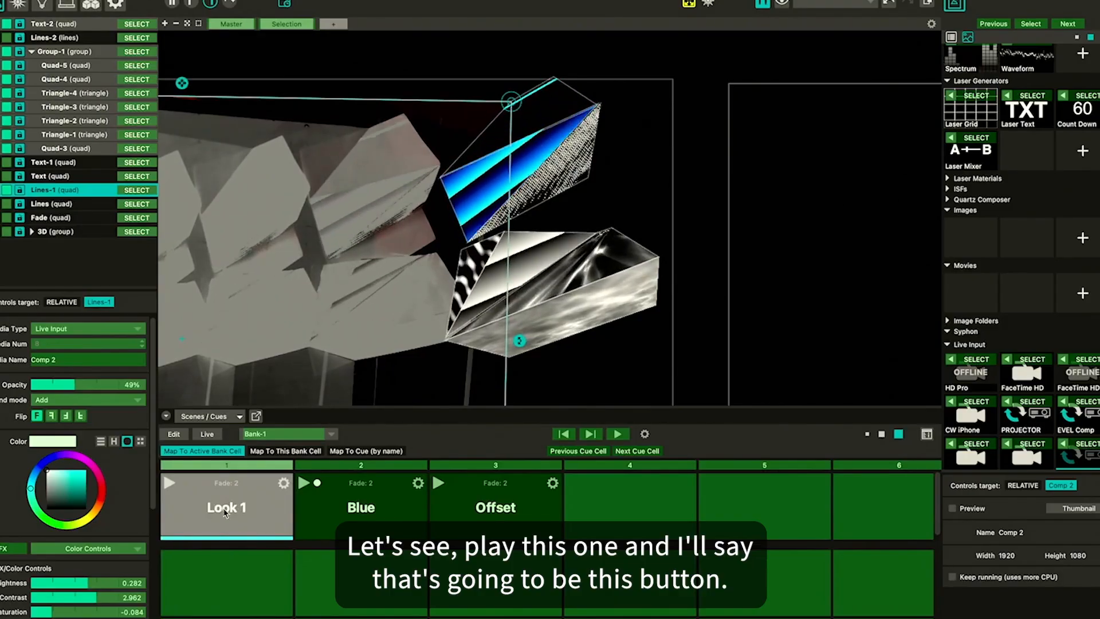
{"action": "left_click", "coordinate": [304, 485]}
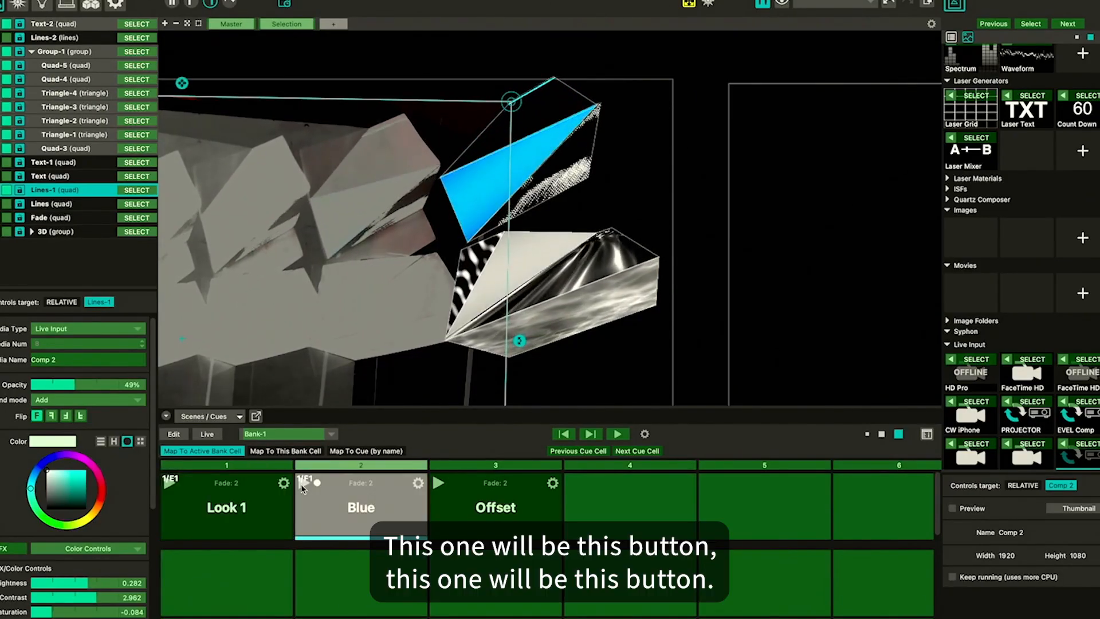
Map the Offset play trigger to a MIDI controller button, switch back to the Control List and turn off Learn mode
{"action": "left_click", "coordinate": [437, 484]}
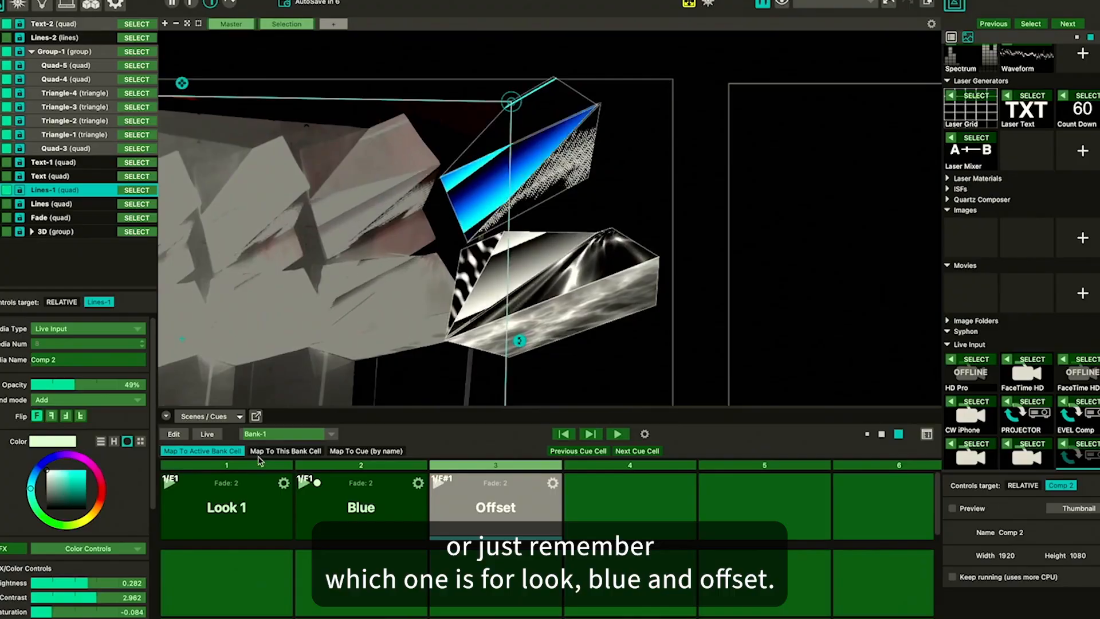
{"action": "left_click", "coordinate": [210, 415]}
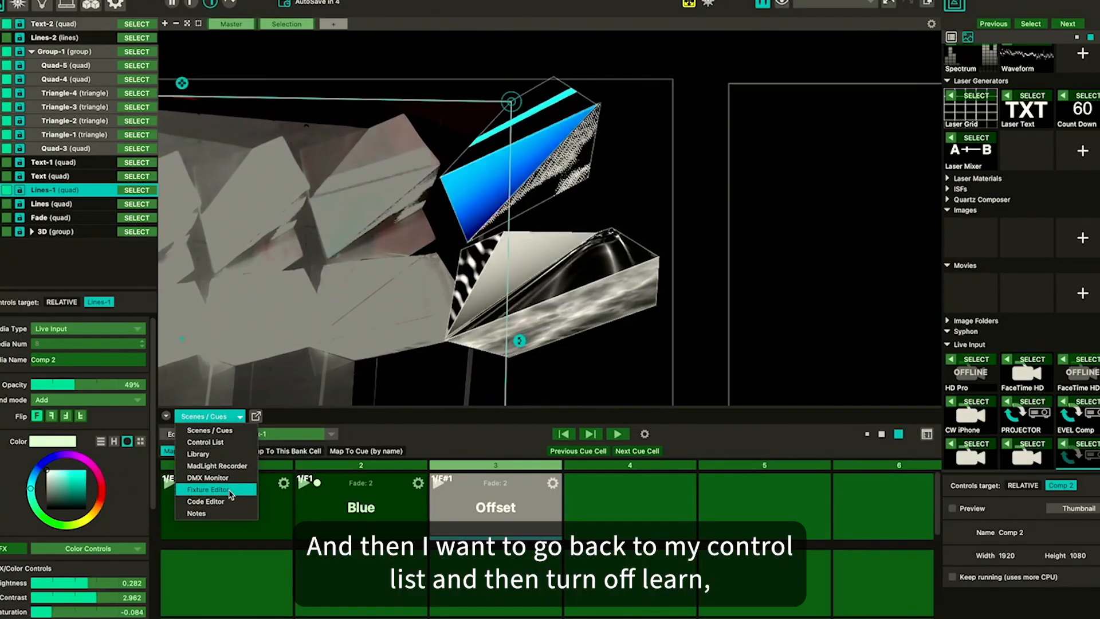
{"action": "left_click", "coordinate": [231, 446]}
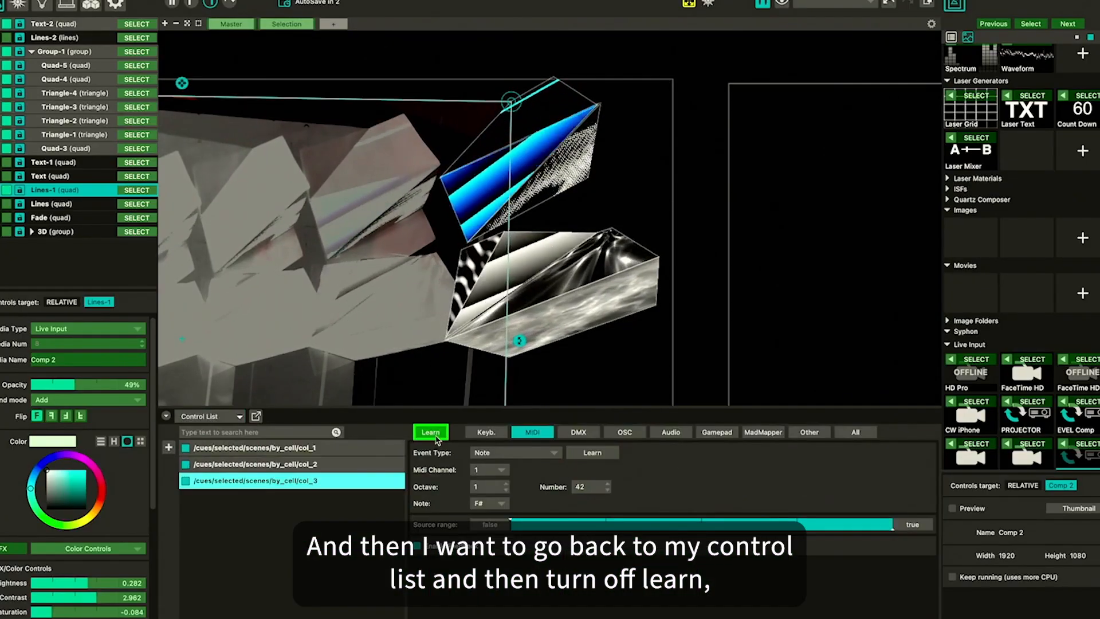
{"action": "left_click", "coordinate": [436, 438]}
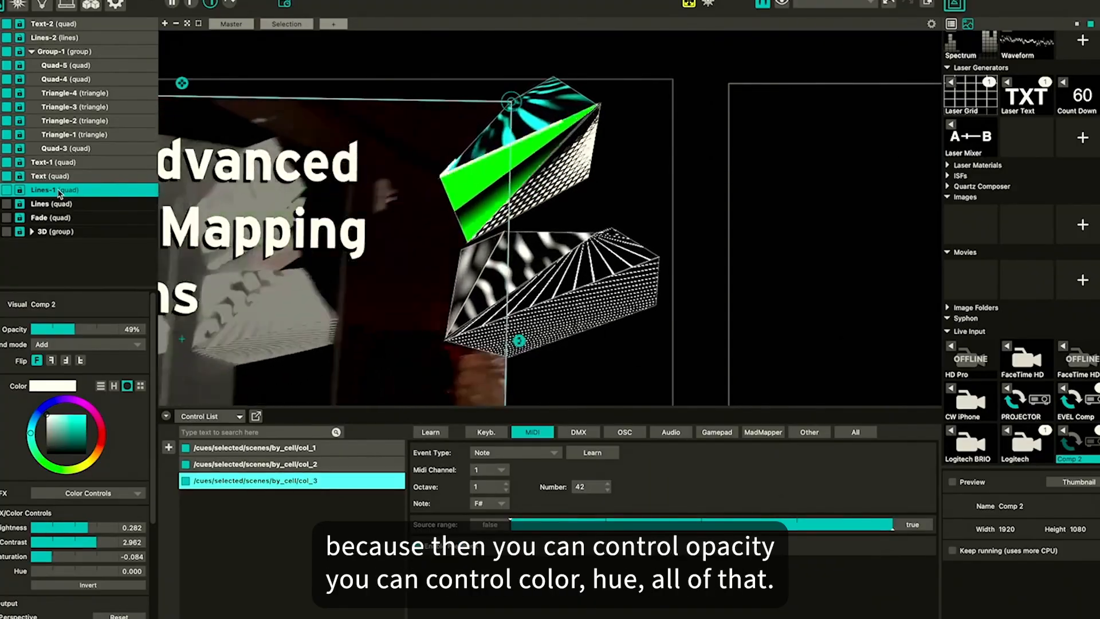
Select the Text-1 surface and map its Opacity to a MIDI controller knob using Learn mode
{"action": "left_click", "coordinate": [51, 163]}
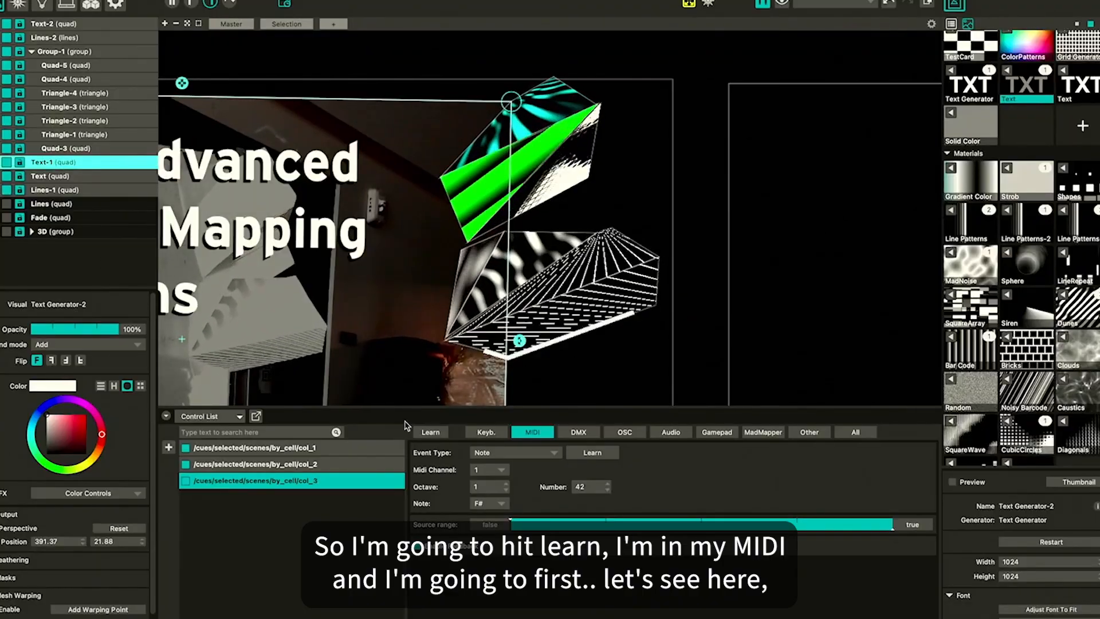
{"action": "left_click", "coordinate": [440, 434]}
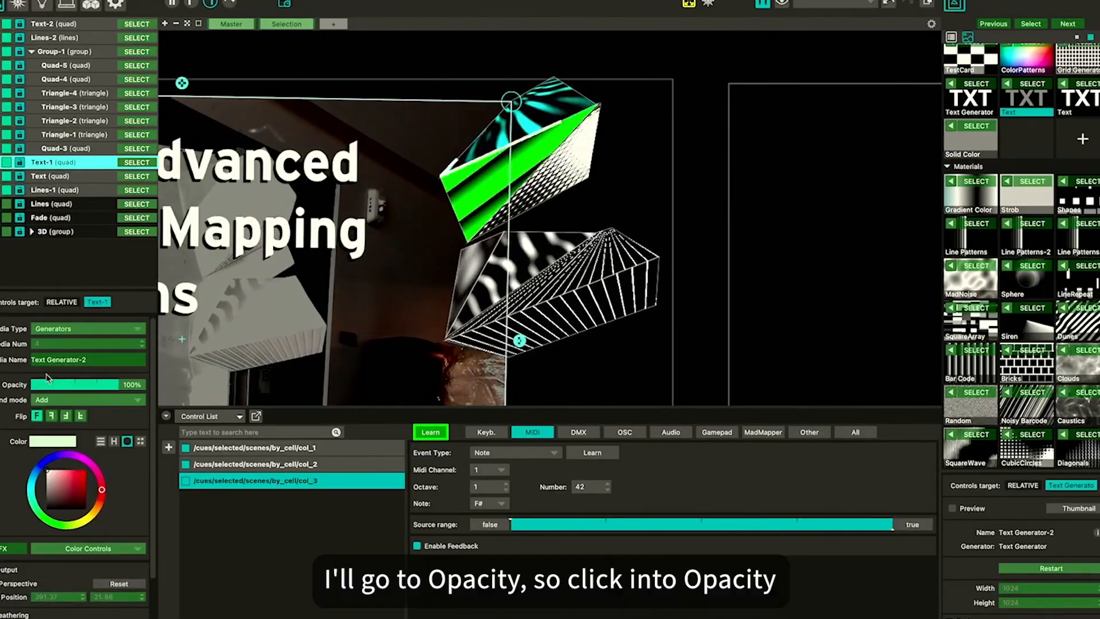
{"action": "left_click", "coordinate": [68, 385]}
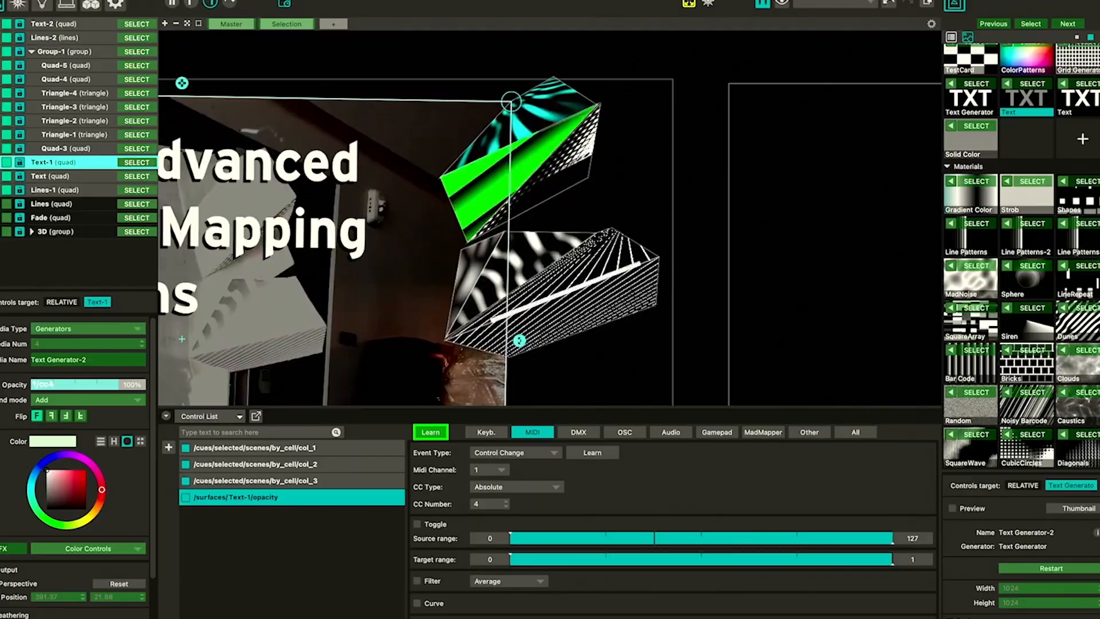
{"action": "scroll", "coordinate": [9, 488], "scroll_direction": "down", "scroll_amount": 5}
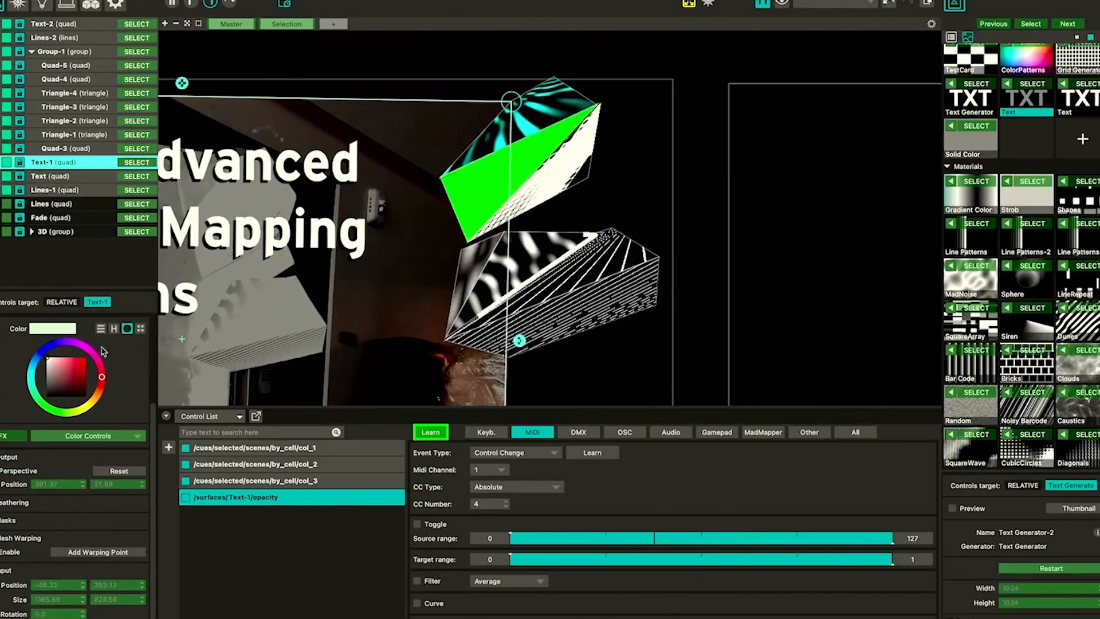
{"action": "left_click", "coordinate": [437, 434]}
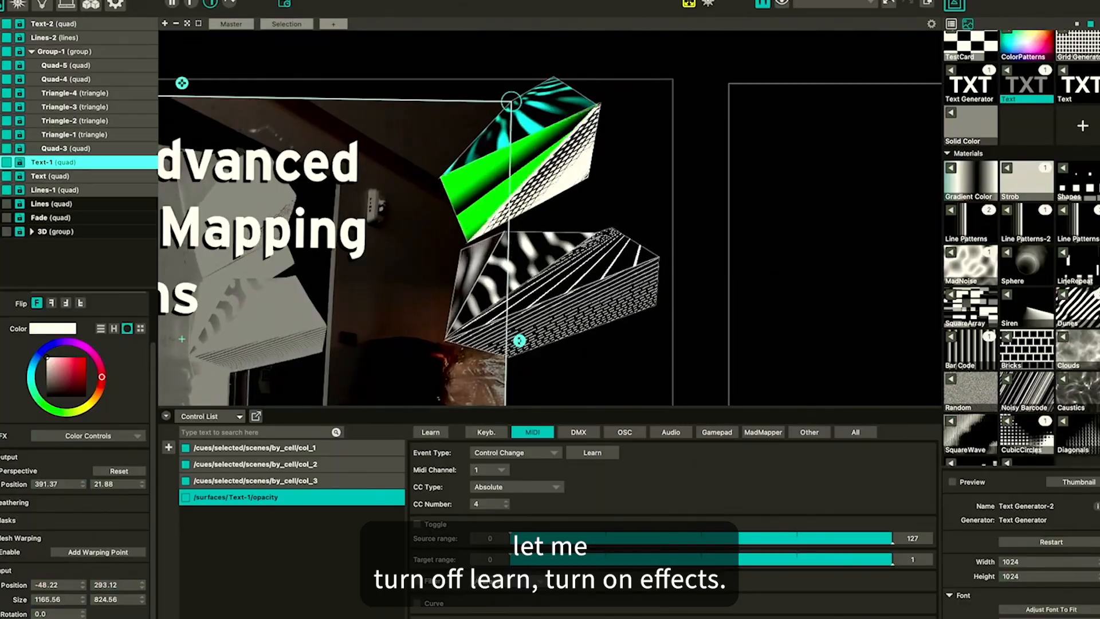
Show Text-1's color controls and map Contrast and Saturation to MIDI controller knobs in Learn mode
{"action": "left_click", "coordinate": [2, 436]}
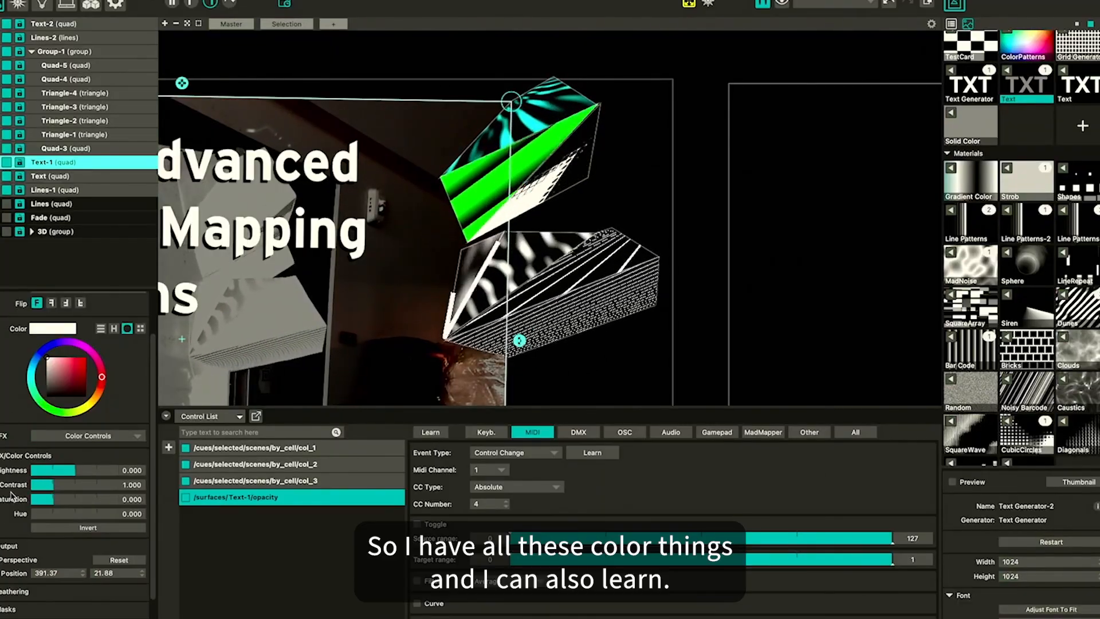
{"action": "left_click", "coordinate": [431, 433]}
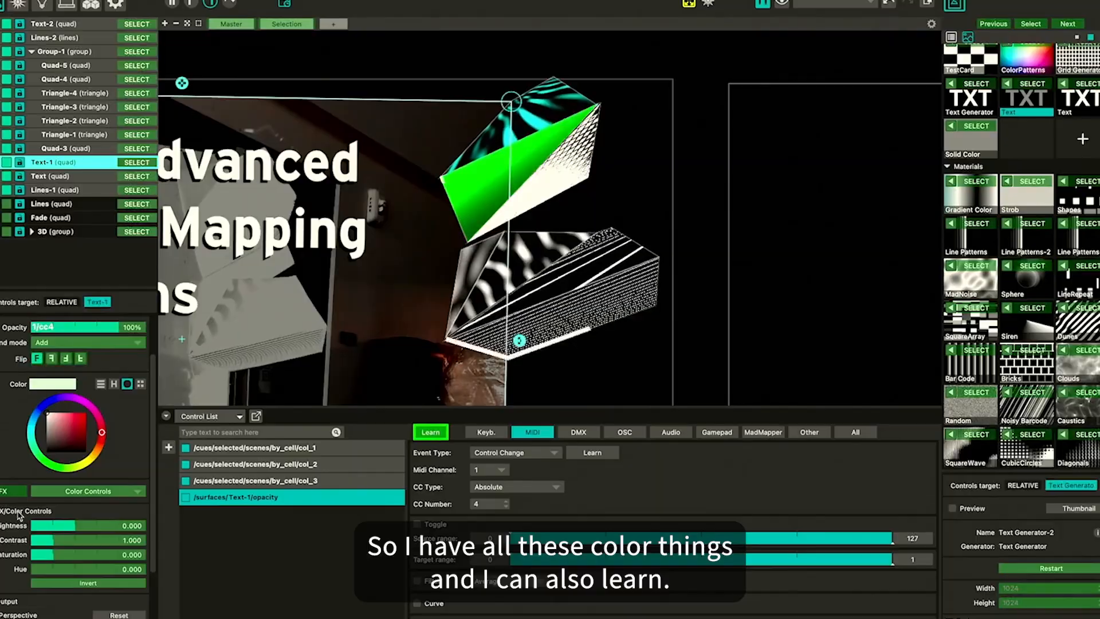
{"action": "left_click", "coordinate": [57, 542]}
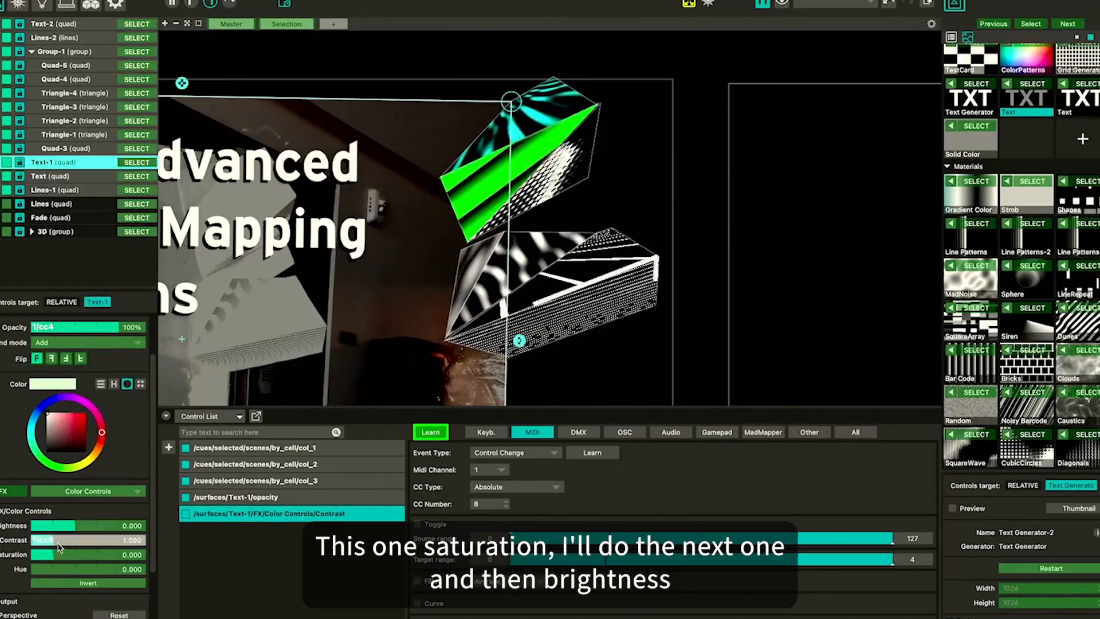
{"action": "left_click", "coordinate": [57, 557]}
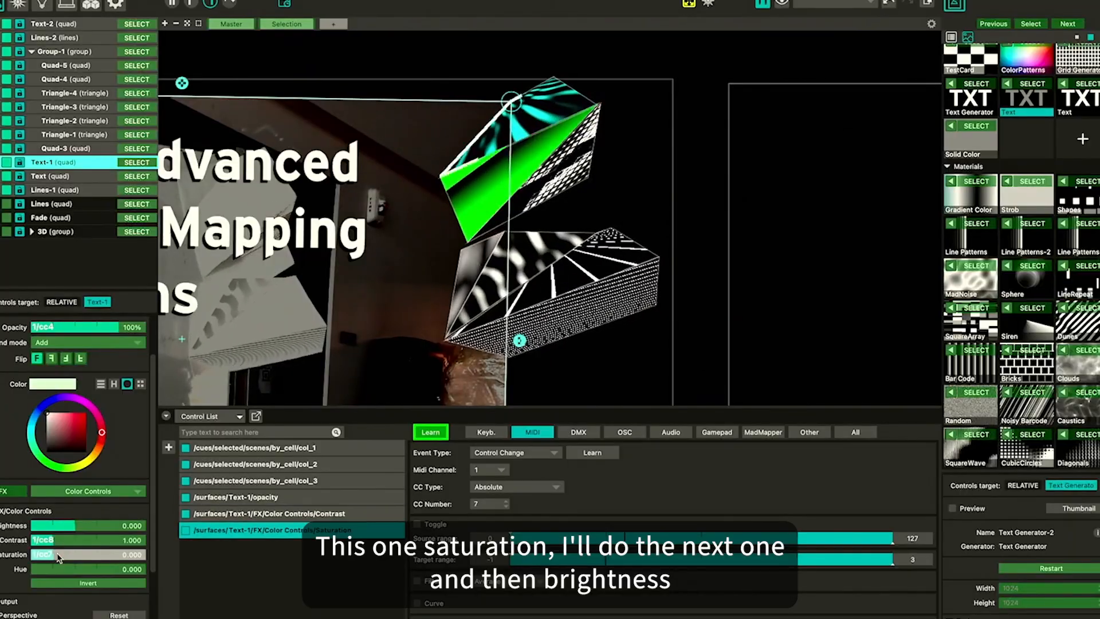
{"action": "left_click", "coordinate": [77, 529]}
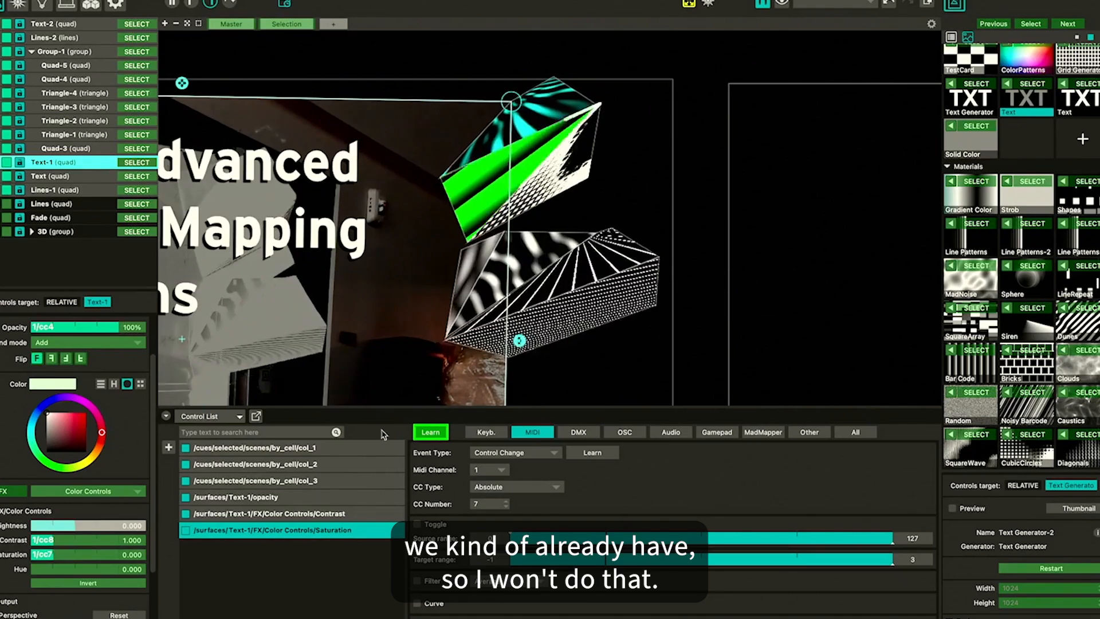
{"action": "left_click", "coordinate": [429, 434]}
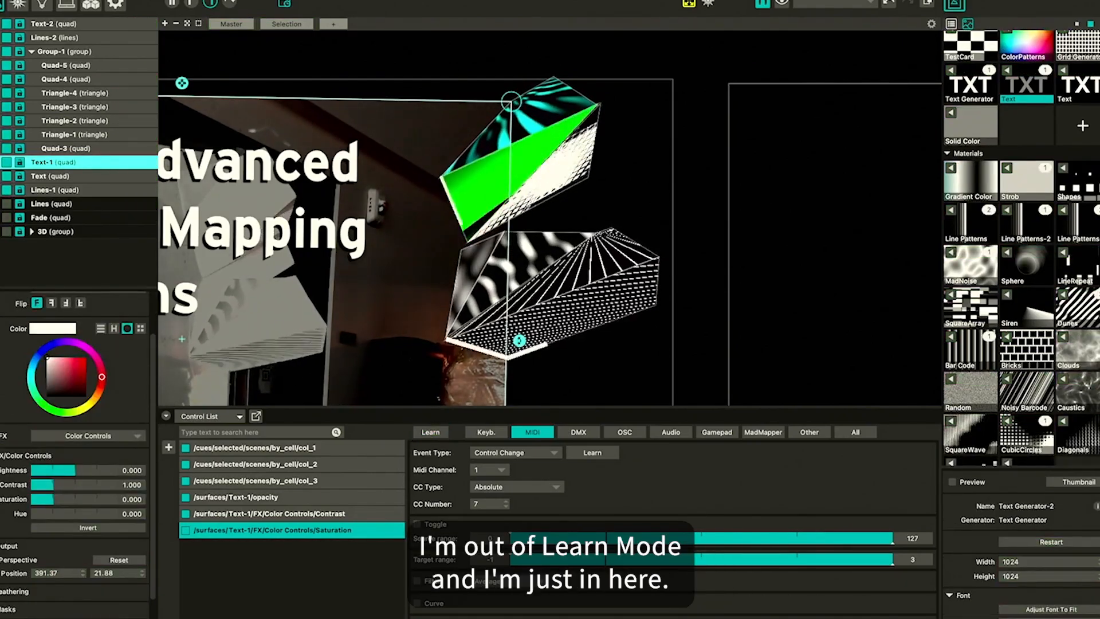
Map Text-1's Hue color control to another MIDI controller knob in Learn mode
{"action": "left_click", "coordinate": [165, 416]}
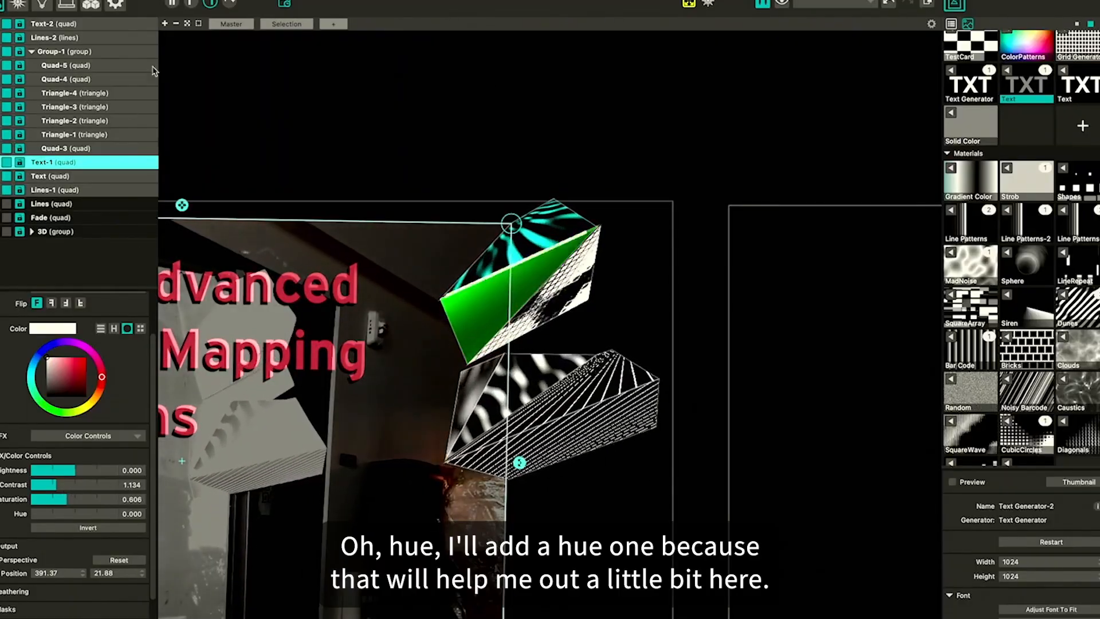
{"action": "left_click", "coordinate": [166, 618]}
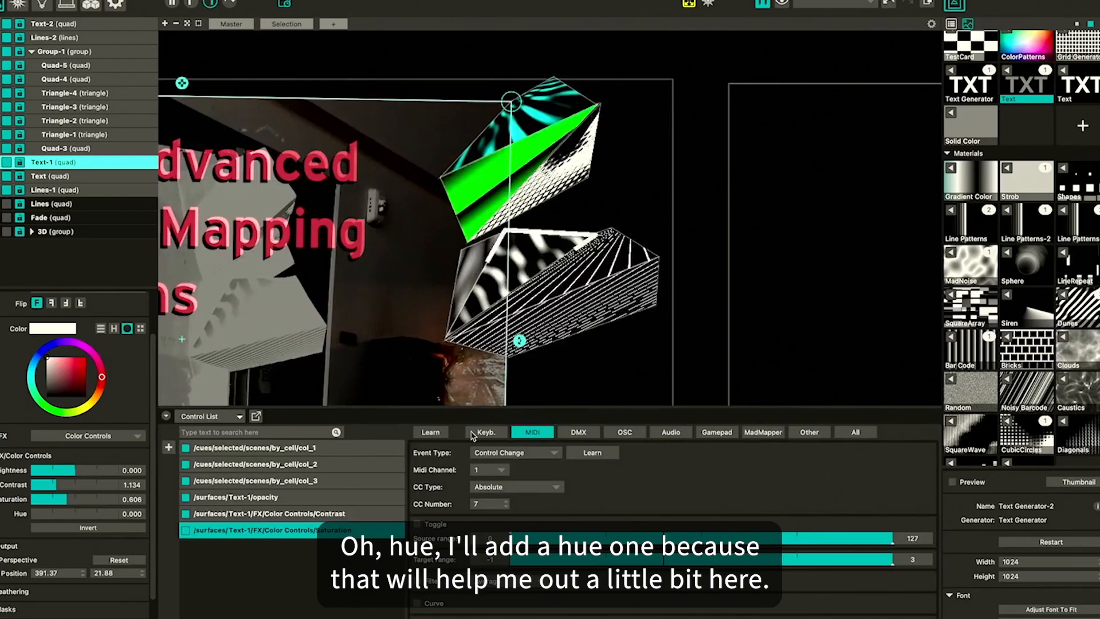
{"action": "left_click", "coordinate": [429, 434]}
{"action": "left_click", "coordinate": [74, 570]}
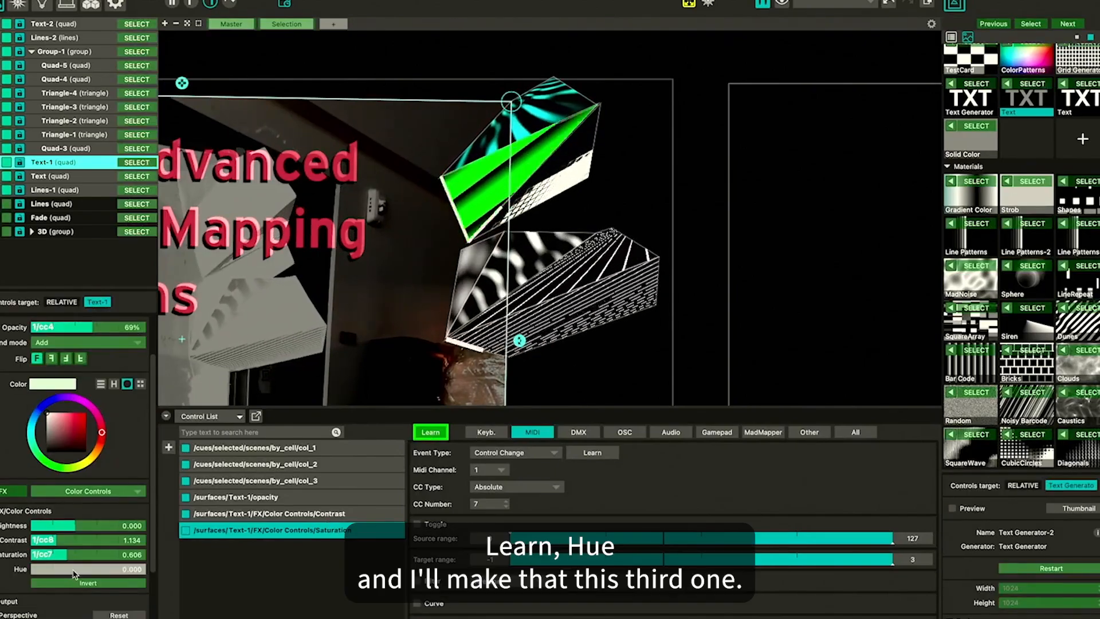
{"action": "left_click", "coordinate": [431, 435]}
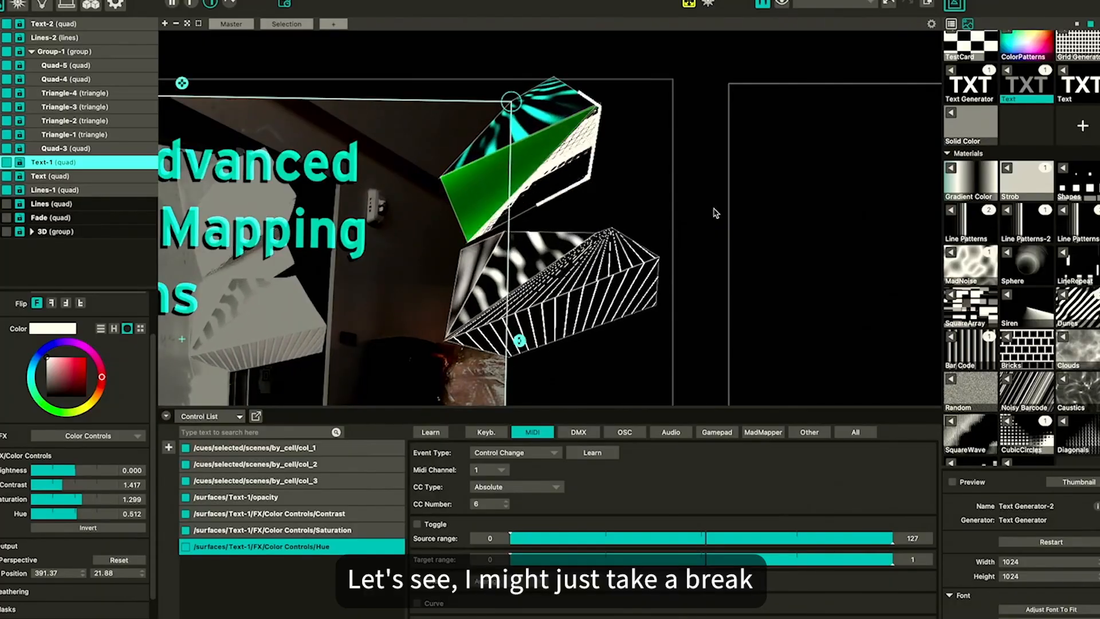
Collapse the bottom panel and enlarge the viewport to view the text projection
{"action": "left_click", "coordinate": [167, 416]}
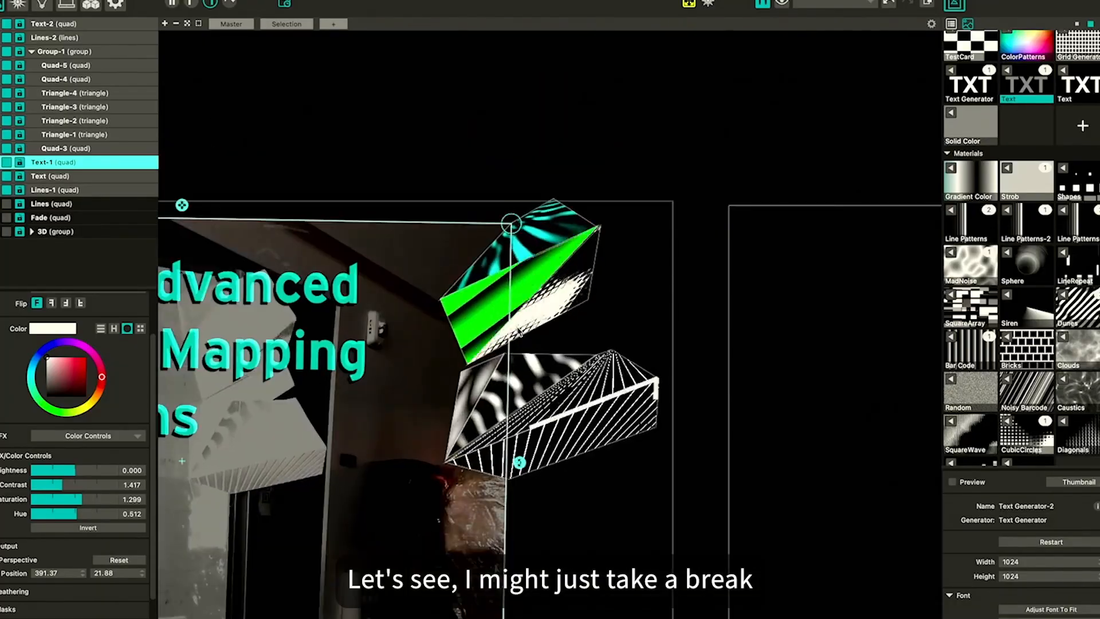
{"action": "scroll", "coordinate": [519, 332], "scroll_direction": "left", "scroll_amount": 5}
{"action": "scroll", "coordinate": [518, 331], "scroll_direction": "down", "scroll_amount": 2}
{"action": "scroll", "coordinate": [514, 345], "scroll_direction": "down", "scroll_amount": 2}
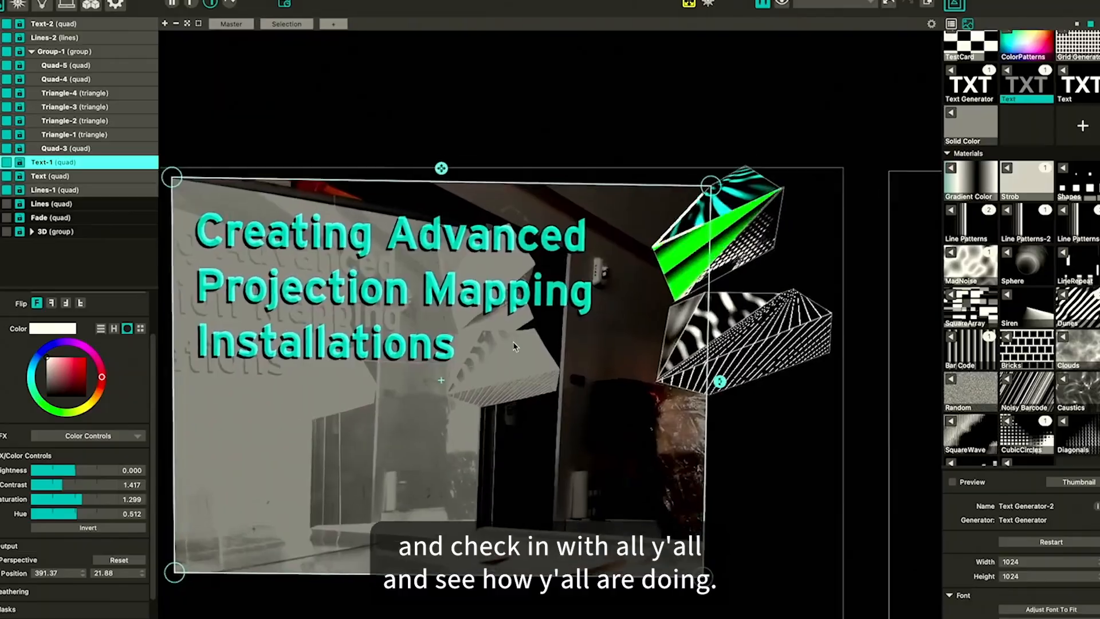
{"action": "scroll", "coordinate": [514, 346], "scroll_direction": "up", "scroll_amount": 1}
{"action": "scroll", "coordinate": [514, 346], "scroll_direction": "left", "scroll_amount": 2}
{"action": "scroll", "coordinate": [515, 346], "scroll_direction": "right", "scroll_amount": 2}
{"action": "scroll", "coordinate": [514, 346], "scroll_direction": "left", "scroll_amount": 2}
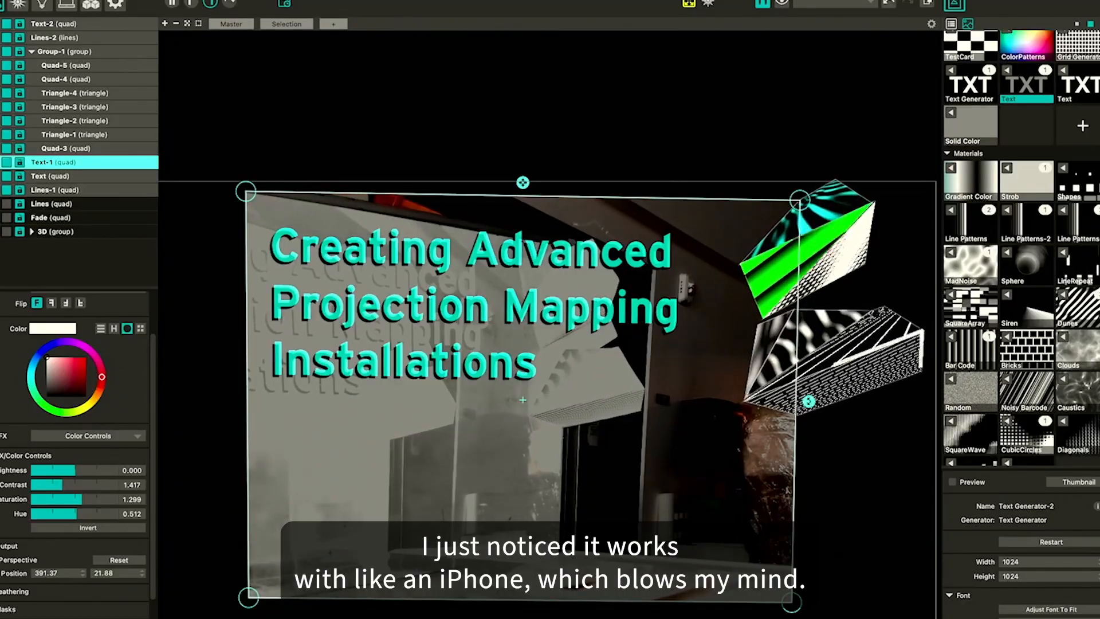
Open the Space Scanner tool and reposition its window over the viewport
{"action": "left_click", "coordinate": [215, 0]}
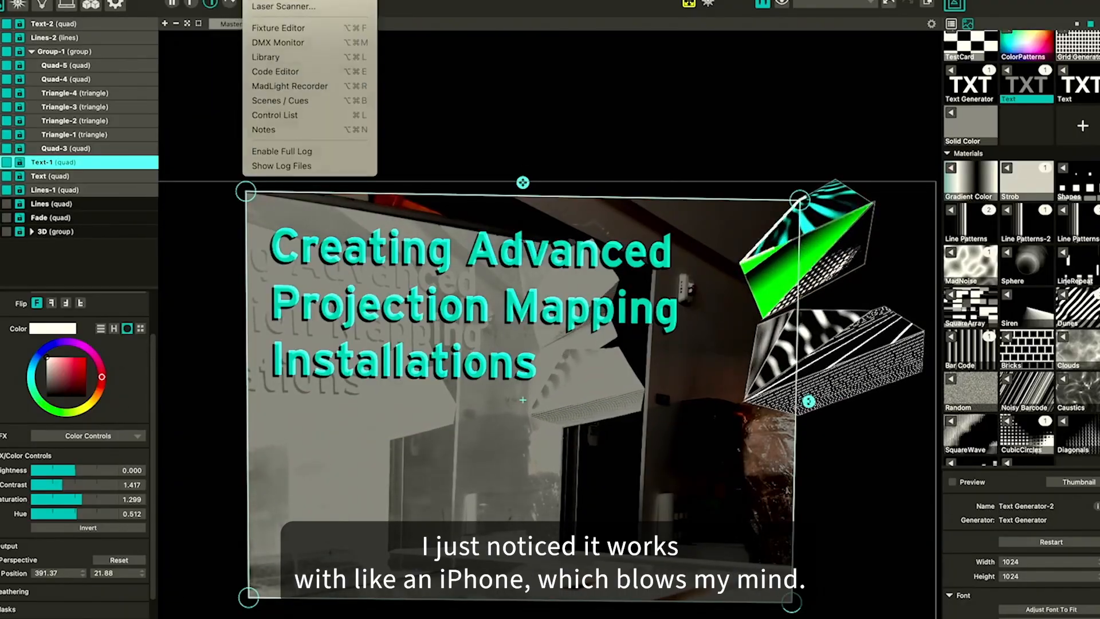
{"action": "left_click", "coordinate": [280, 0]}
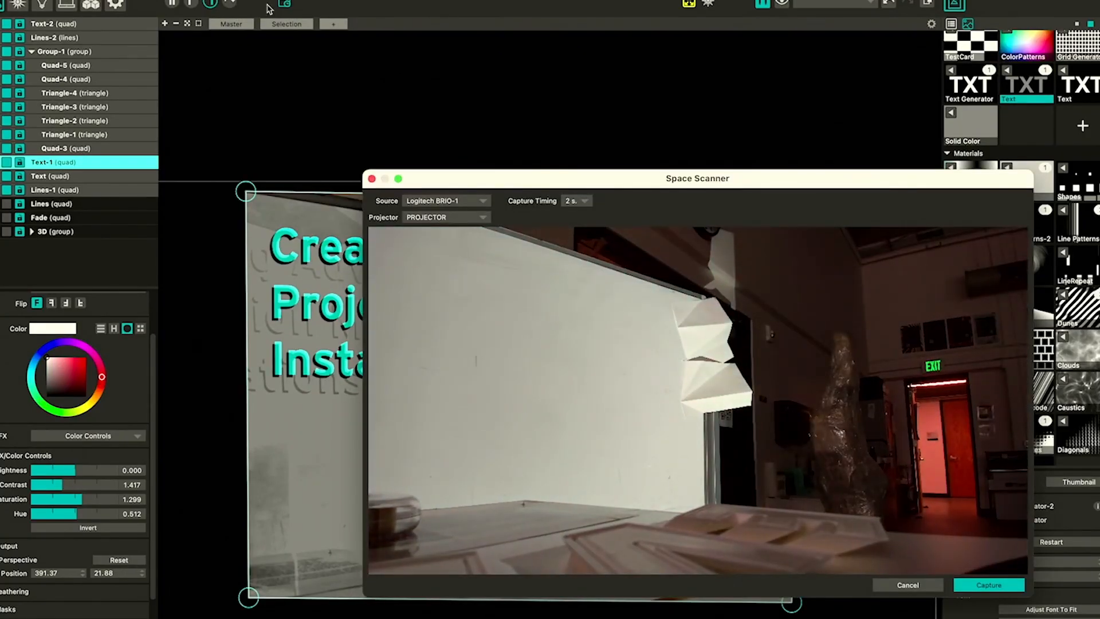
{"action": "left_click_drag", "start_coordinate": [496, 181], "coordinate": [453, 129]}
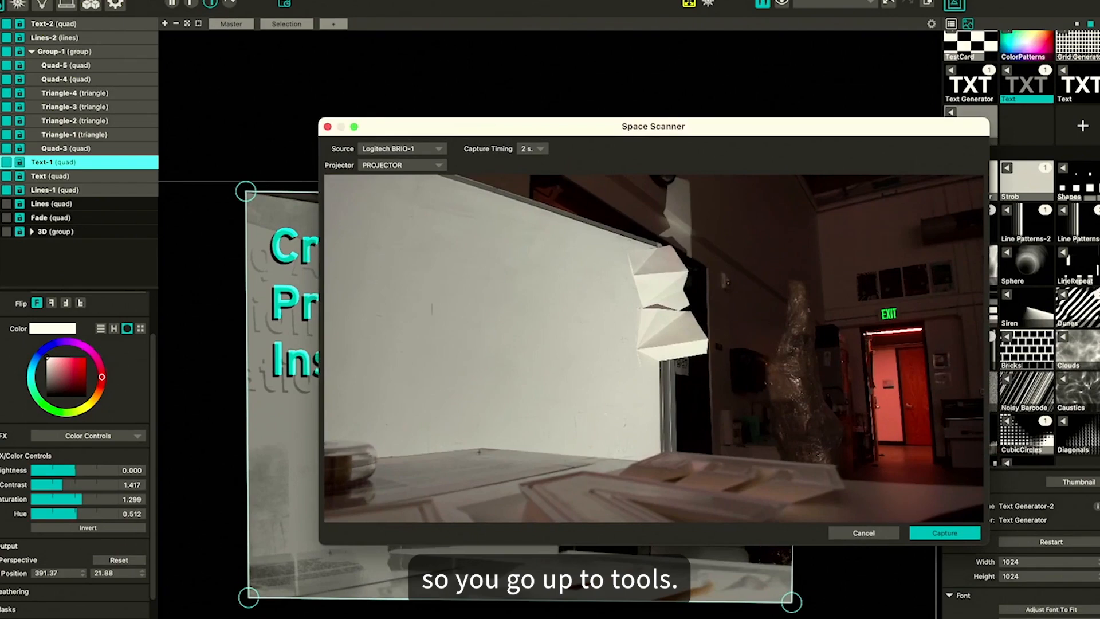
{"action": "left_click", "coordinate": [258, 0]}
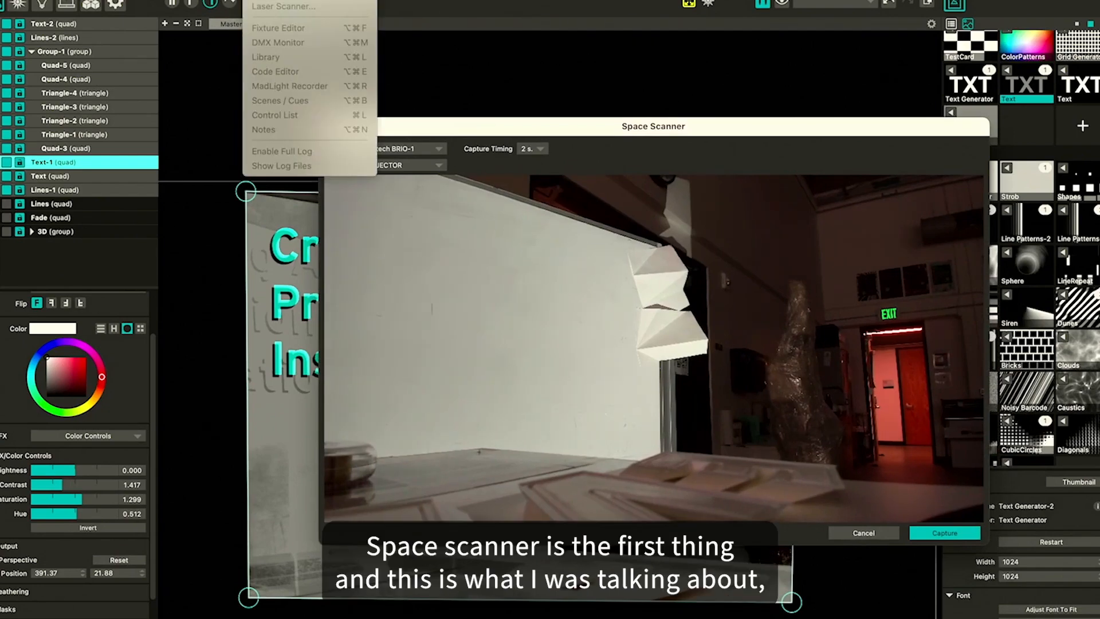
{"action": "left_click", "coordinate": [425, 126]}
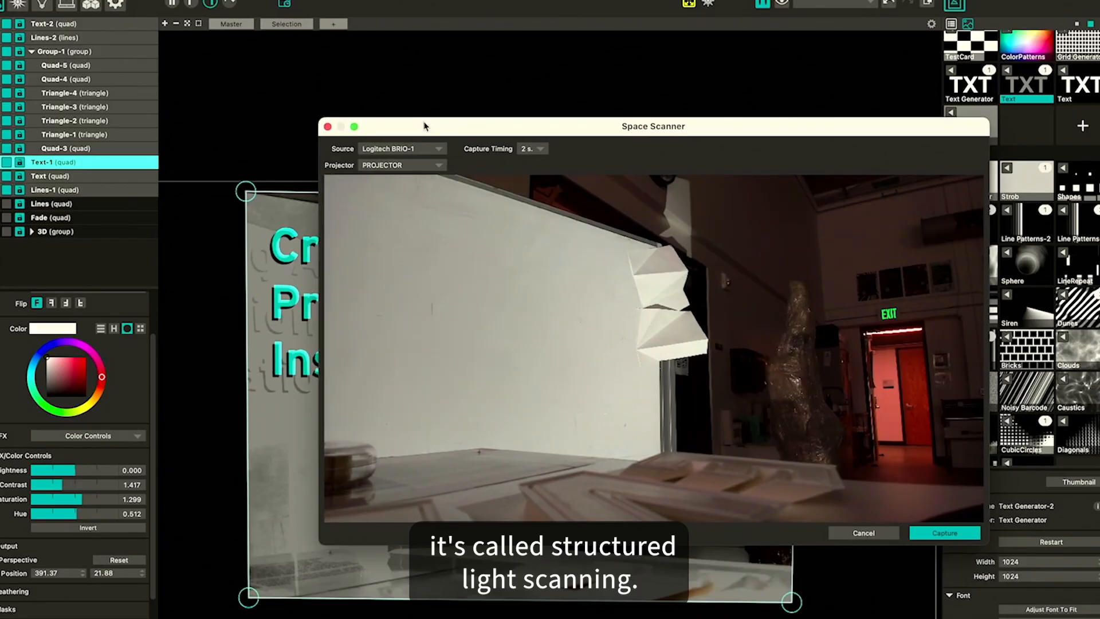
{"action": "left_click_drag", "start_coordinate": [424, 126], "coordinate": [288, 62]}
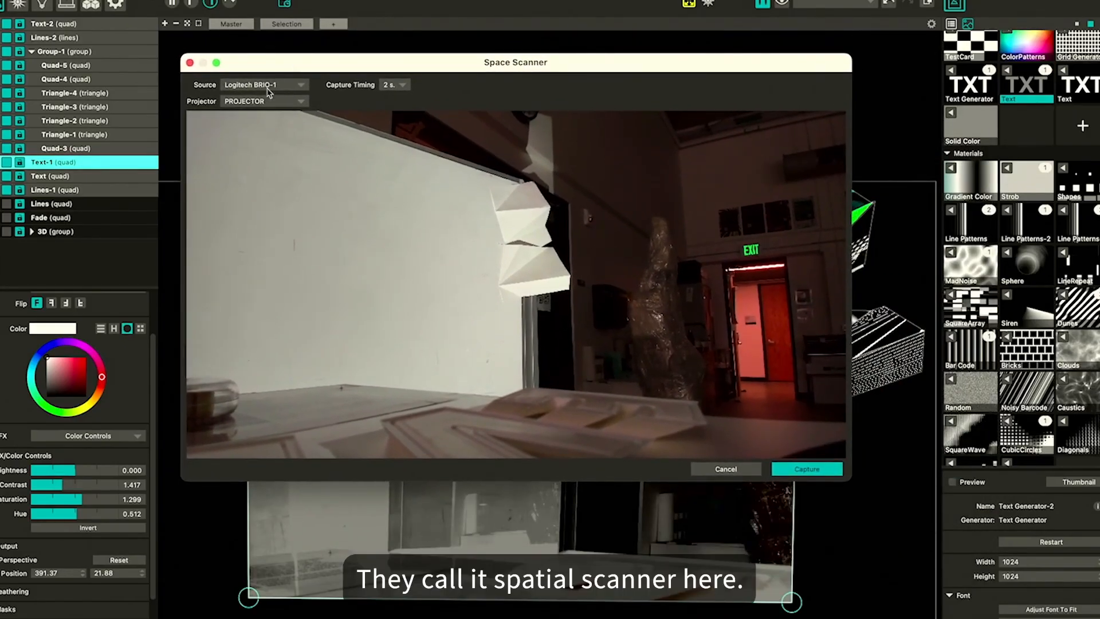
Set the Space Scanner projector to PROJECTOR and its source camera to Logitech BRIO-1
{"action": "left_click", "coordinate": [282, 102]}
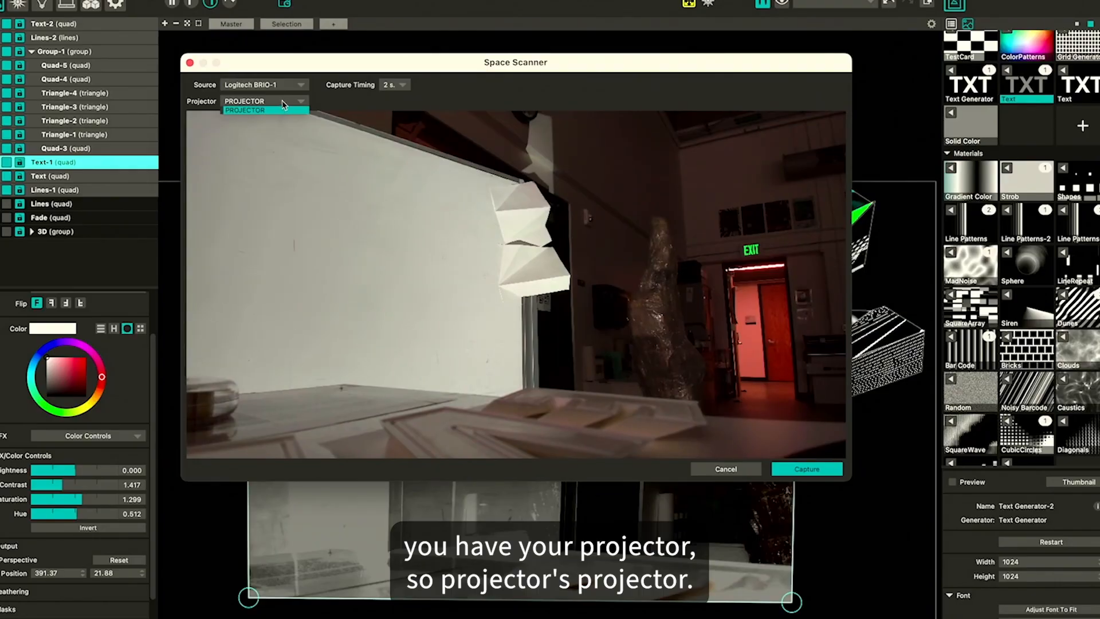
{"action": "left_click", "coordinate": [282, 104]}
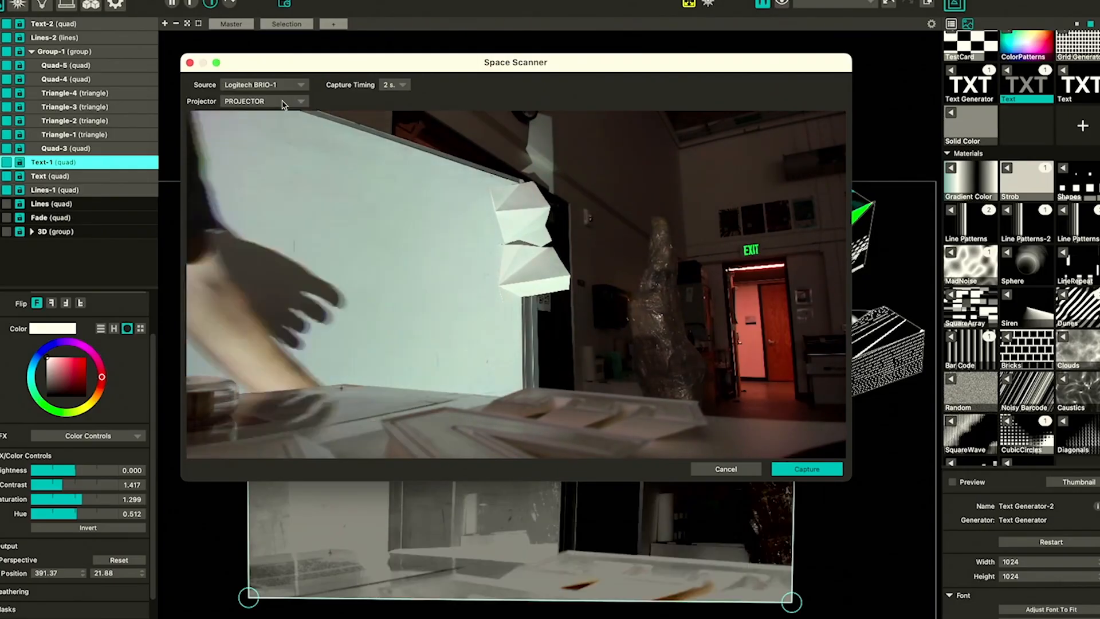
{"action": "left_click", "coordinate": [277, 85]}
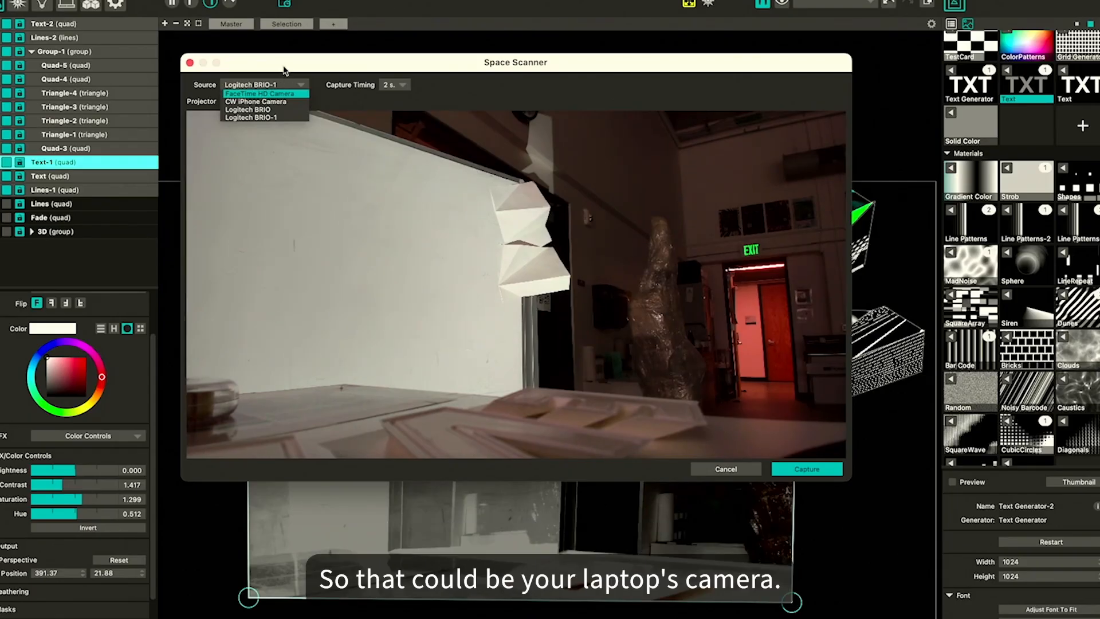
{"action": "left_click", "coordinate": [264, 102]}
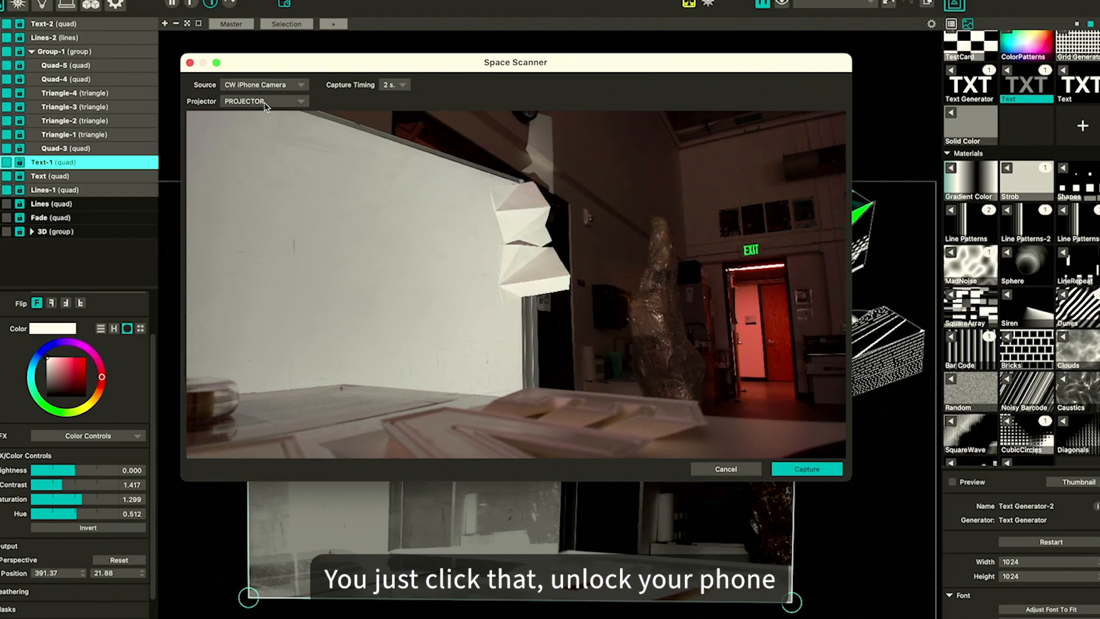
{"action": "left_click", "coordinate": [305, 85]}
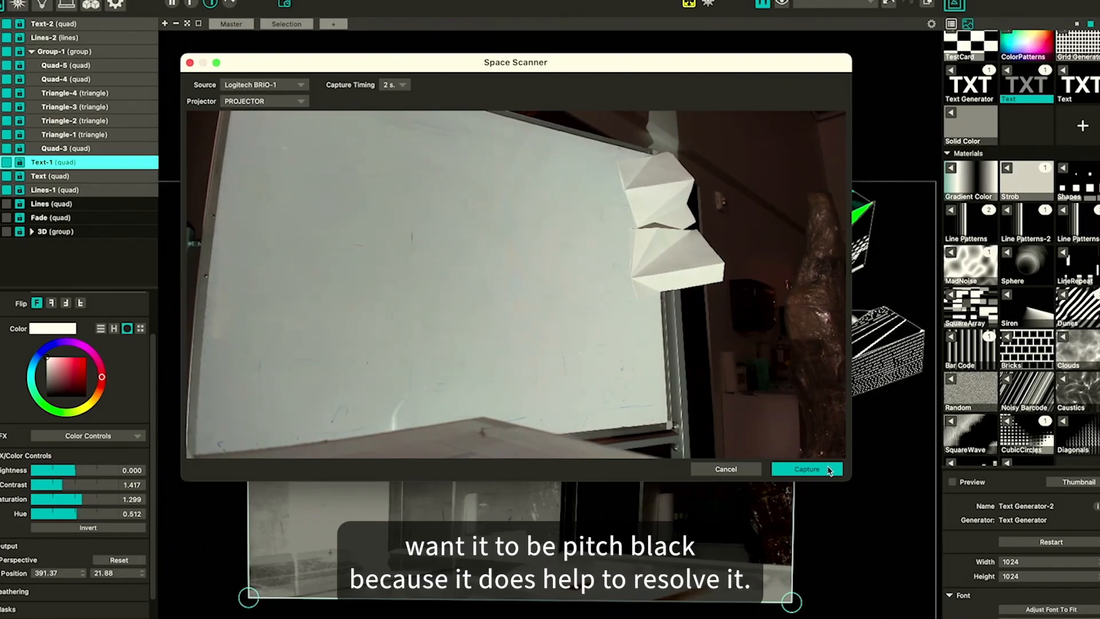
Keep the capture timing at 2 s and start the structured light capture
{"action": "left_click", "coordinate": [394, 85]}
{"action": "left_click", "coordinate": [420, 92]}
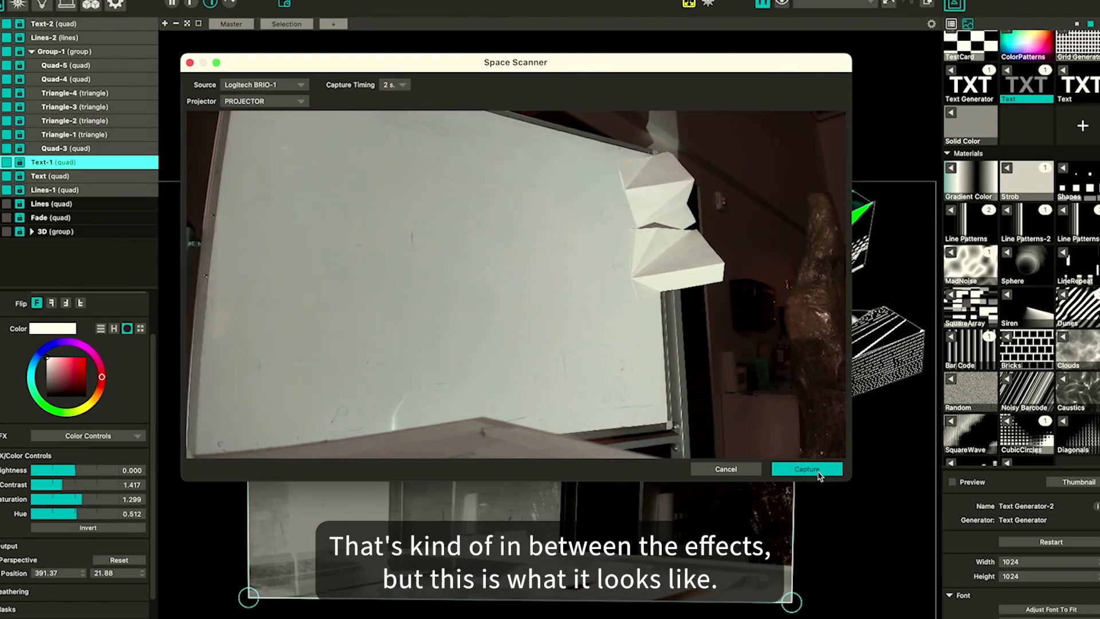
{"action": "left_click", "coordinate": [822, 471]}
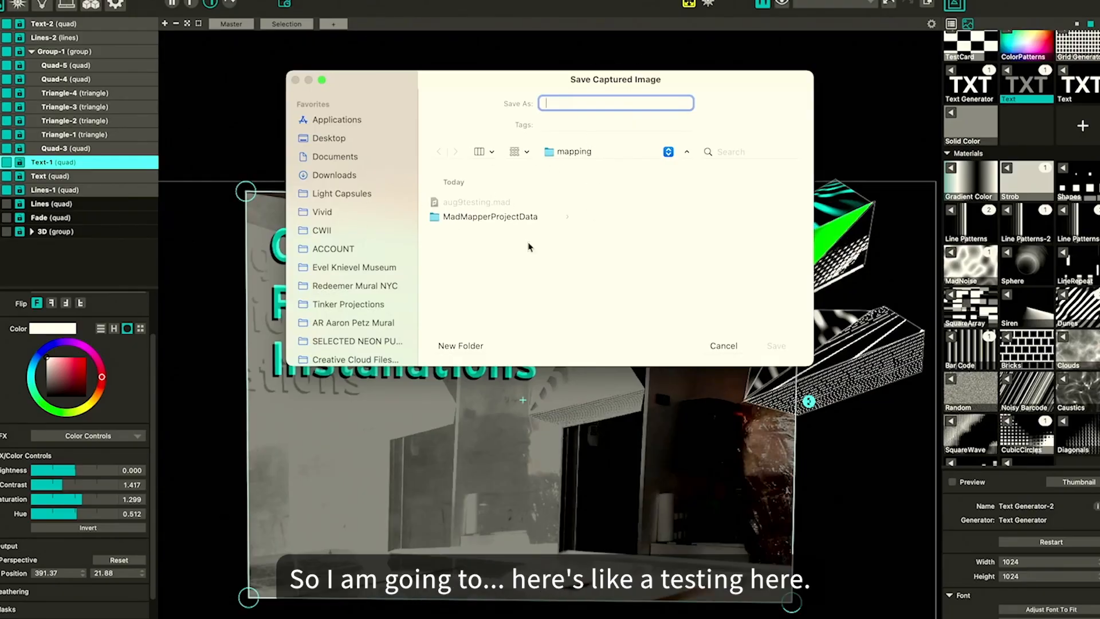
Create a new folder named scans inside mapping and save the captured image there as scan1
{"action": "left_click", "coordinate": [464, 345]}
{"action": "type", "text": "scans"}
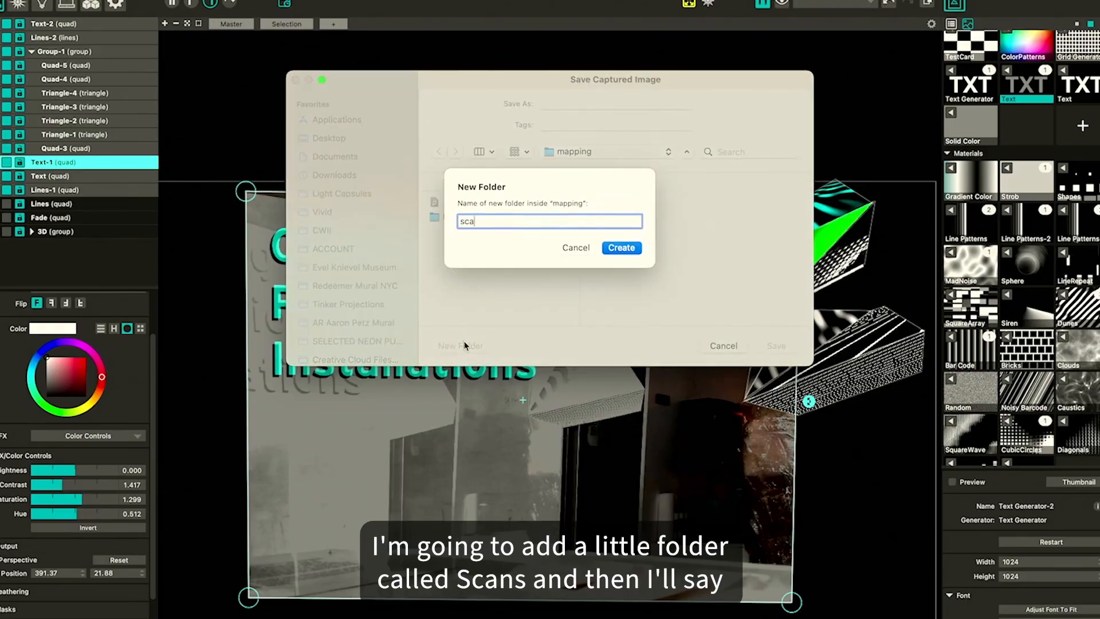
{"action": "key", "text": "Return"}
{"action": "type", "text": "scan1"}
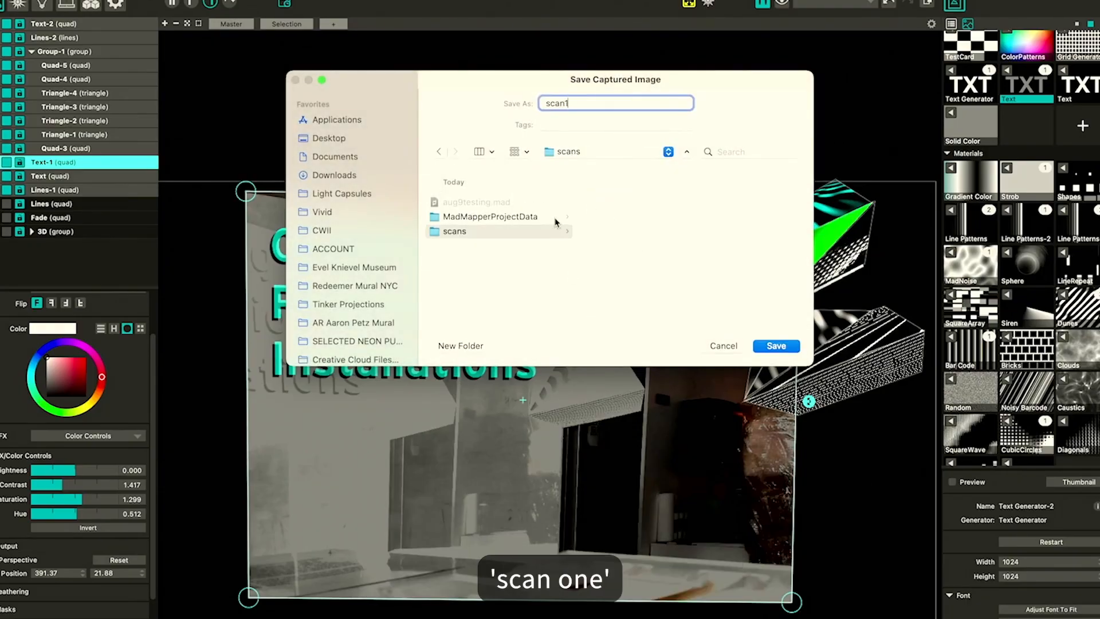
{"action": "key", "text": "Return"}
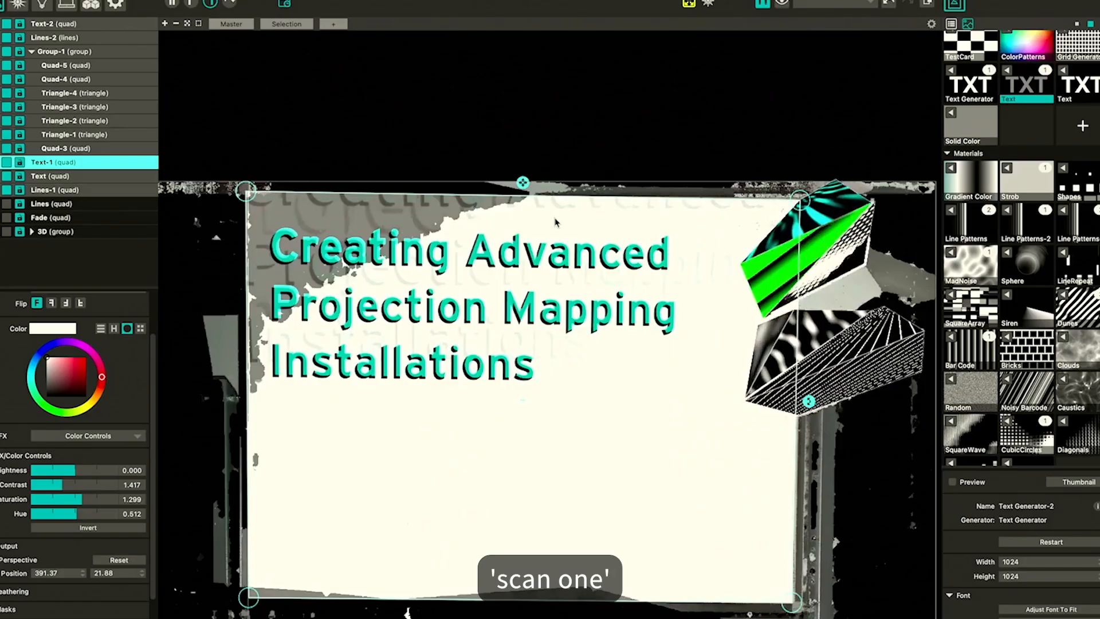
Switch to Finder, browse to the workshop's mapping scans folder and preview the saved scan image
{"action": "key", "text": "super+Tab"}
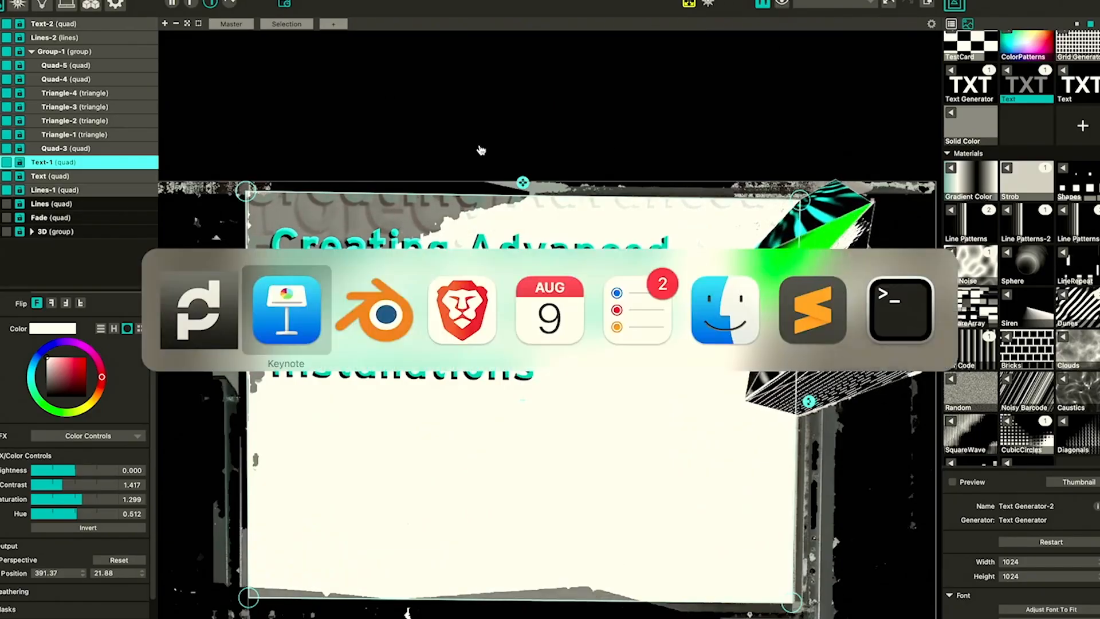
{"action": "key", "text": "super+Tab"}
{"action": "key", "text": "super+Tab"}
{"action": "key", "text": "super+Tab"}
{"action": "key", "text": "super+Tab"}
{"action": "key", "text": "super+Tab"}
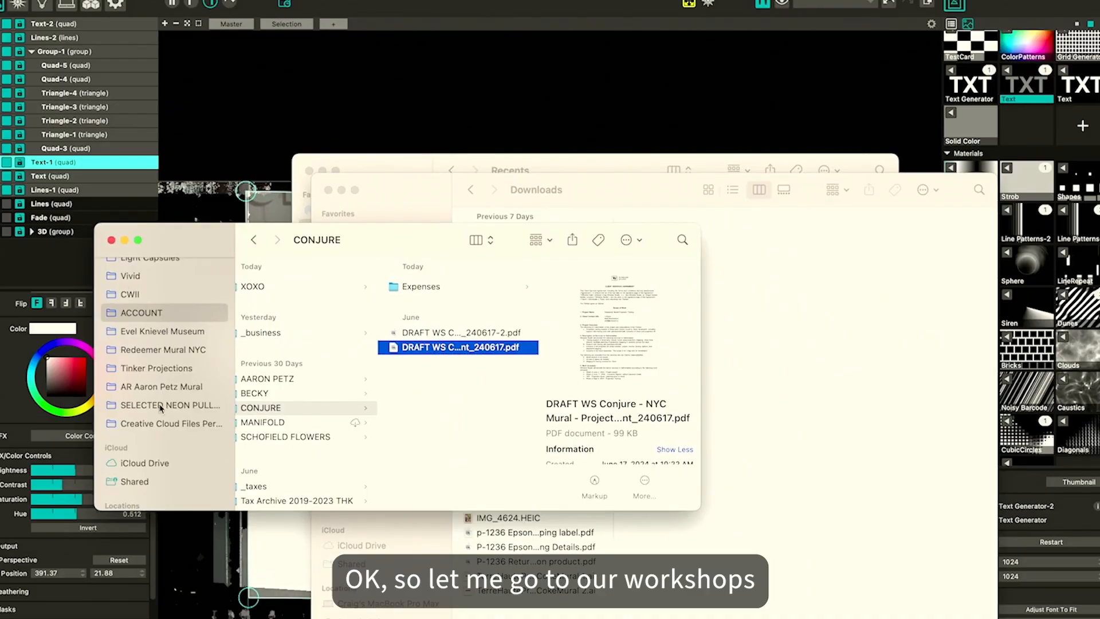
{"action": "left_click", "coordinate": [129, 294]}
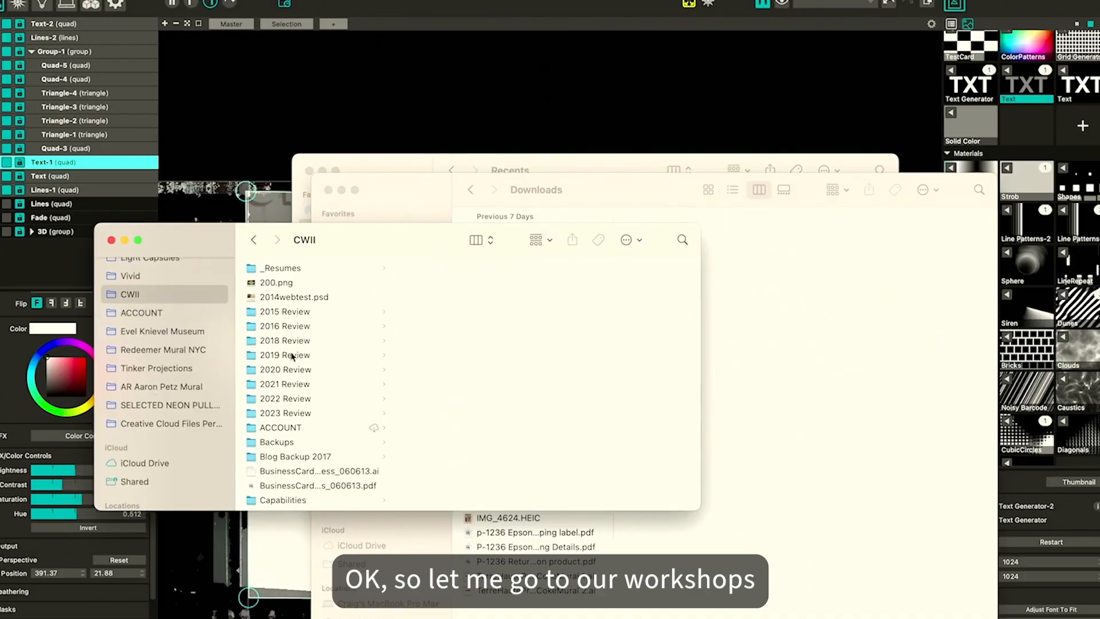
{"action": "scroll", "coordinate": [291, 357], "scroll_direction": "down", "scroll_amount": 10}
{"action": "left_click", "coordinate": [287, 482]}
{"action": "key", "text": "Right"}
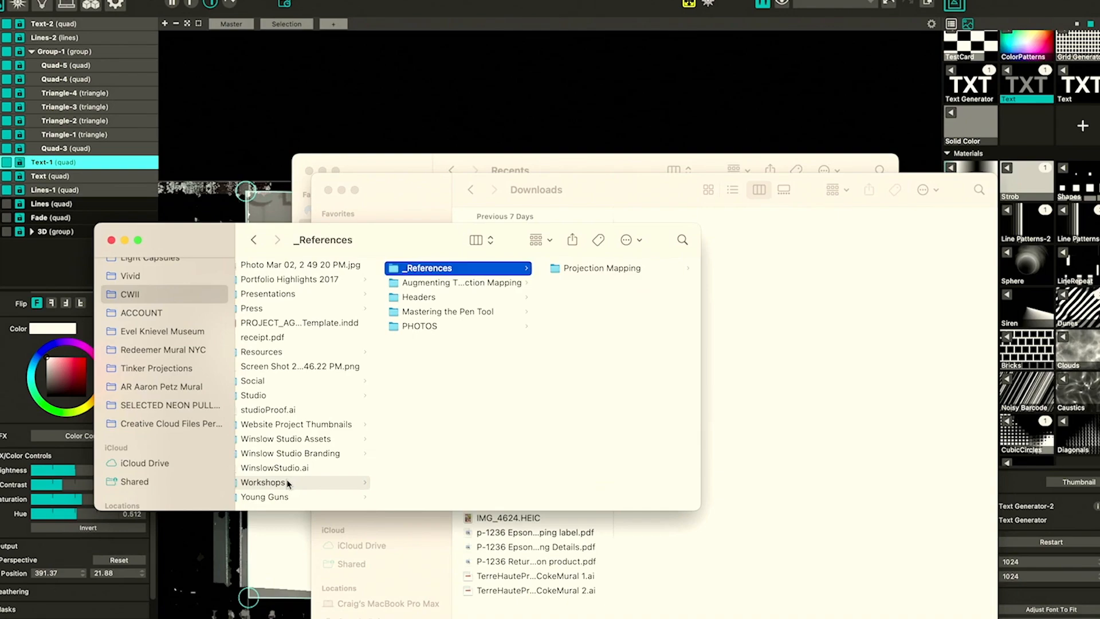
{"action": "key", "text": "Down"}
{"action": "key", "text": "Right"}
{"action": "key", "text": "Down"}
{"action": "key", "text": "Down"}
{"action": "key", "text": "Down"}
{"action": "key", "text": "Down"}
{"action": "key", "text": "Right"}
{"action": "key", "text": "Down"}
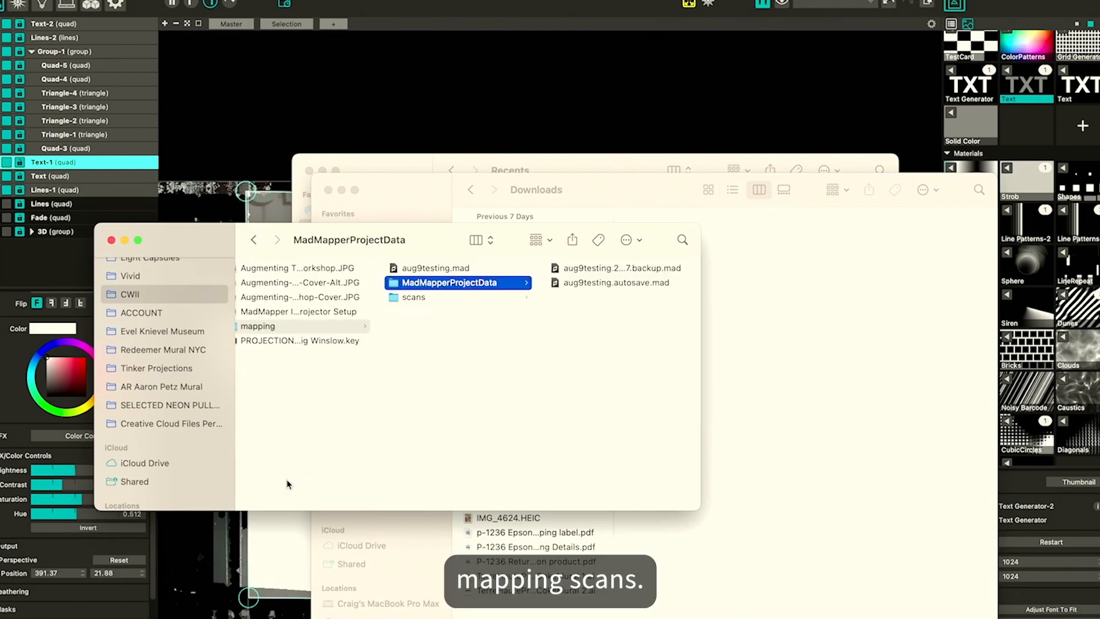
{"action": "key", "text": "Down"}
{"action": "key", "text": "Right"}
{"action": "key", "text": "space"}
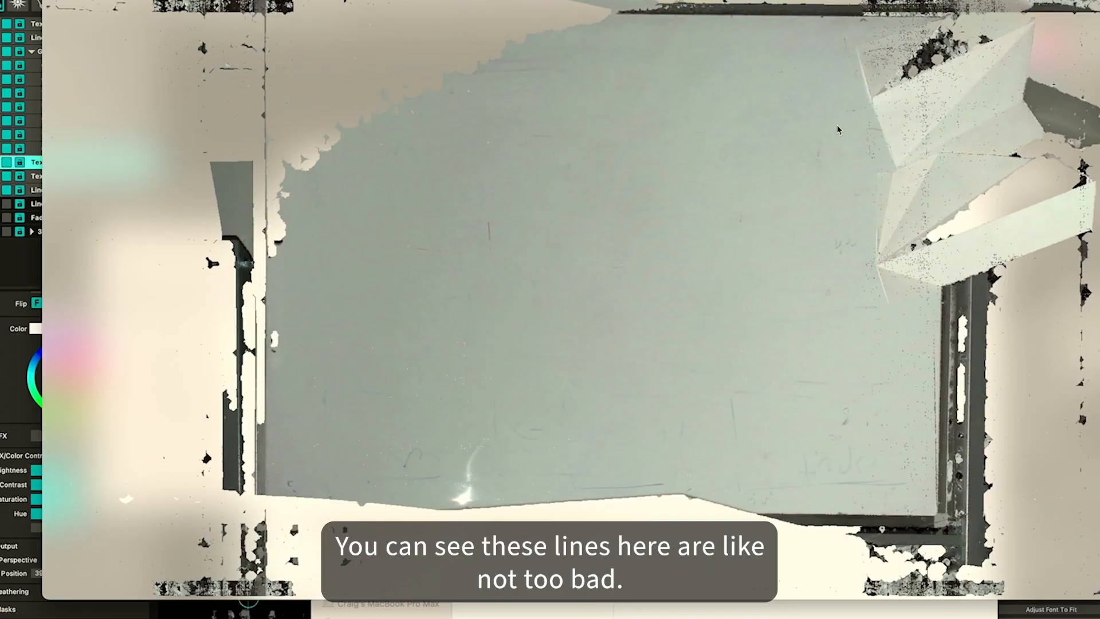
{"action": "key", "text": "space"}
Return to MadMapper and hide the Lines-1, Group-1, Text-1 and Text surfaces to reveal the scan background
{"action": "key", "text": "super+Tab"}
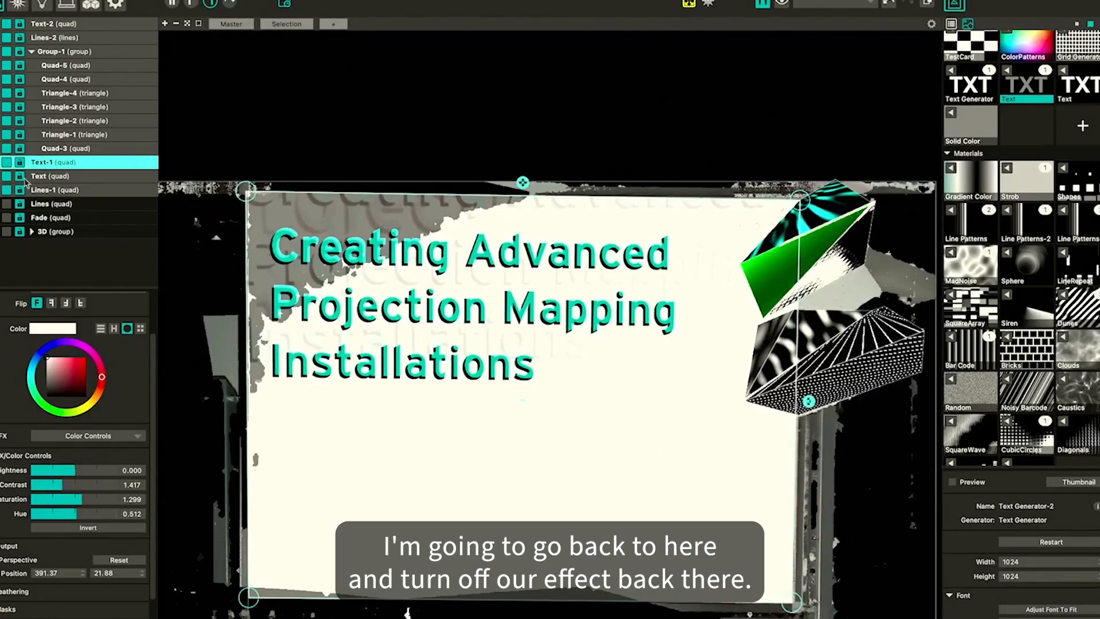
{"action": "left_click", "coordinate": [6, 191]}
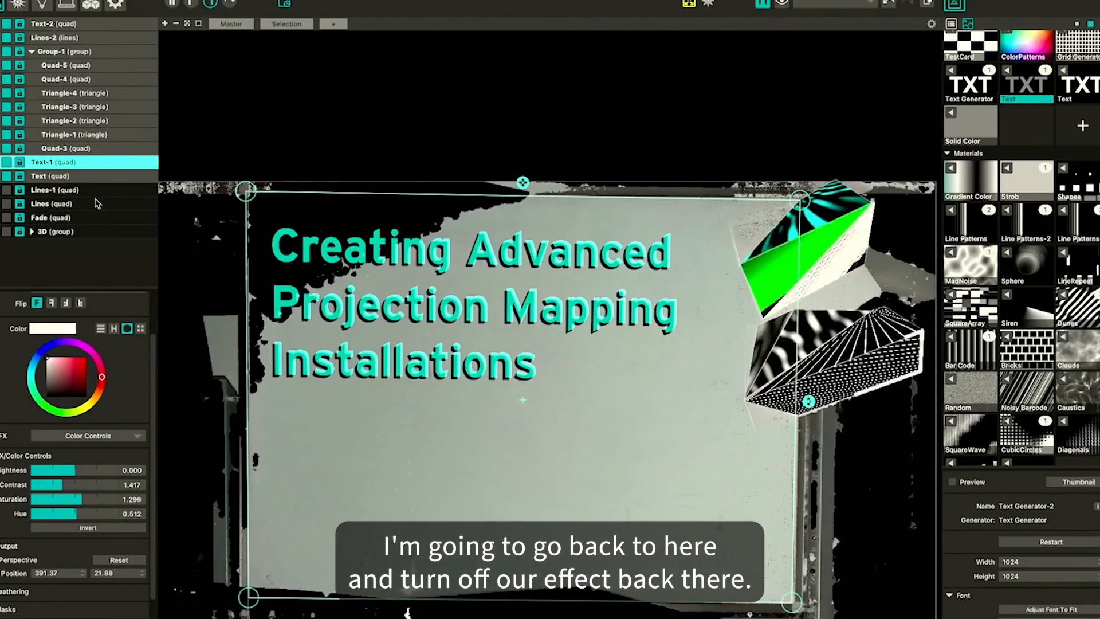
{"action": "left_click", "coordinate": [674, 140]}
{"action": "left_click", "coordinate": [7, 51]}
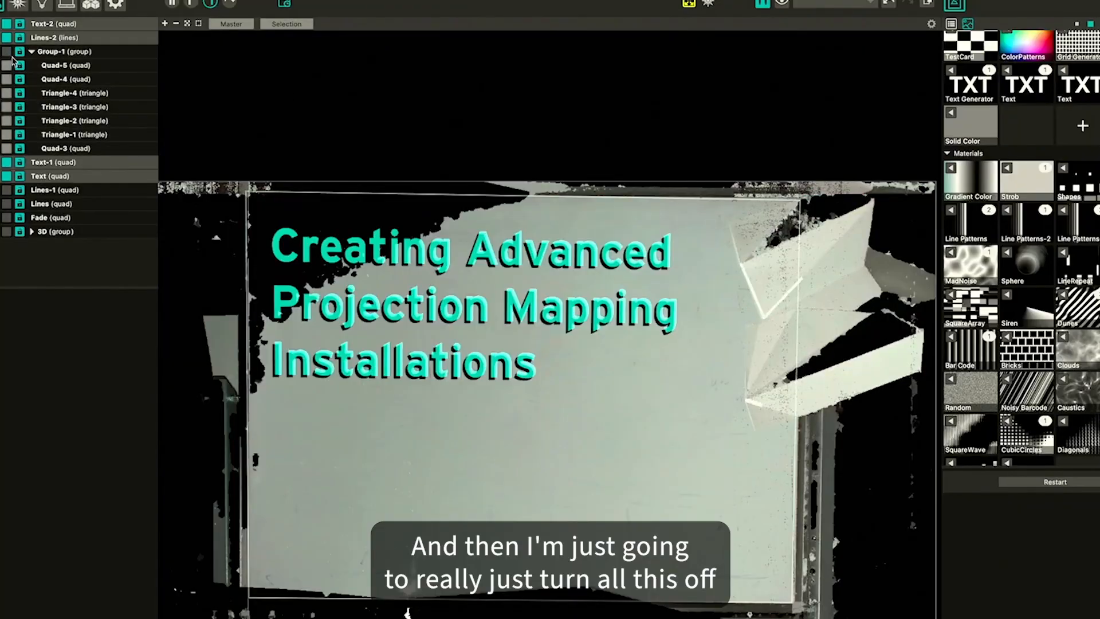
{"action": "left_click", "coordinate": [6, 162]}
{"action": "left_click", "coordinate": [6, 176]}
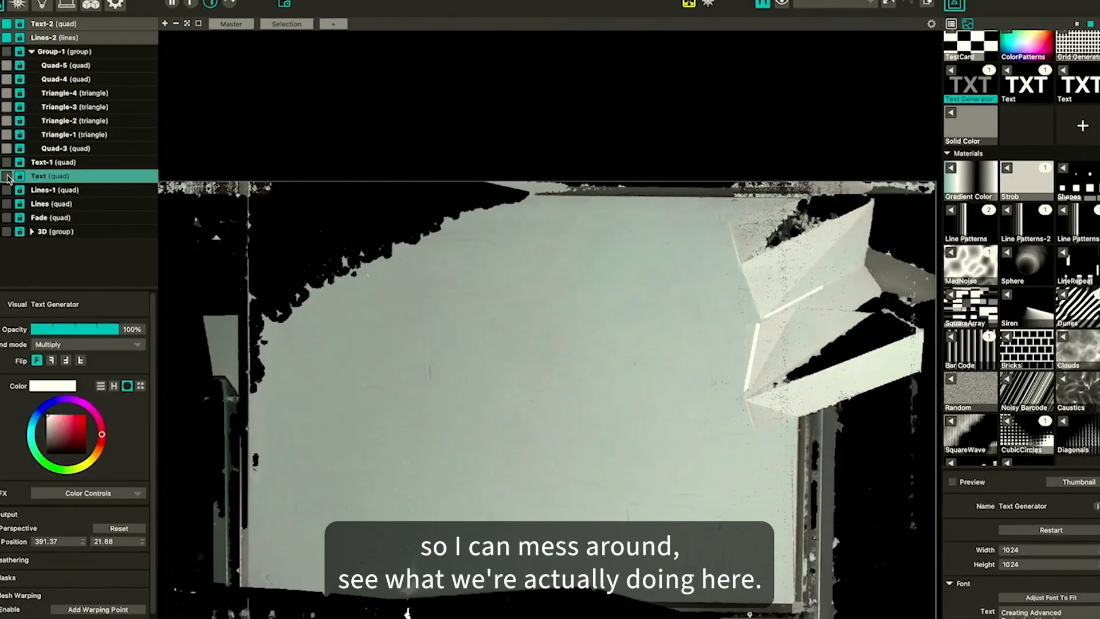
{"action": "left_click", "coordinate": [6, 37]}
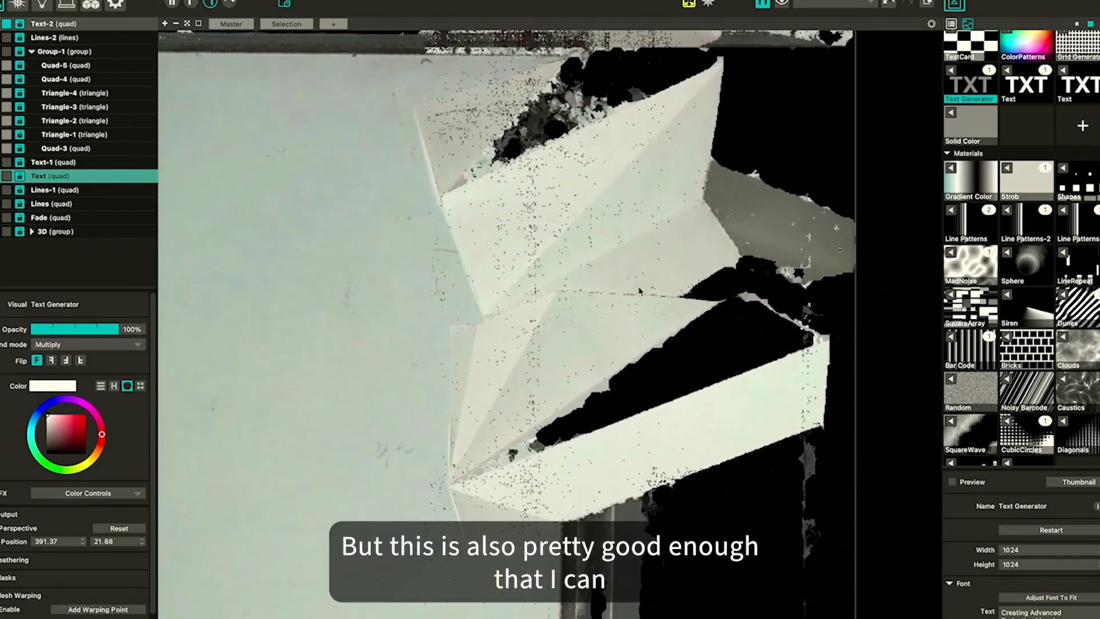
Select the Lines-2 surface and move its corner points to align with the folded paper edges in the scan
{"action": "left_click", "coordinate": [18, 37]}
{"action": "scroll", "coordinate": [678, 149], "scroll_direction": "up", "scroll_amount": 3}
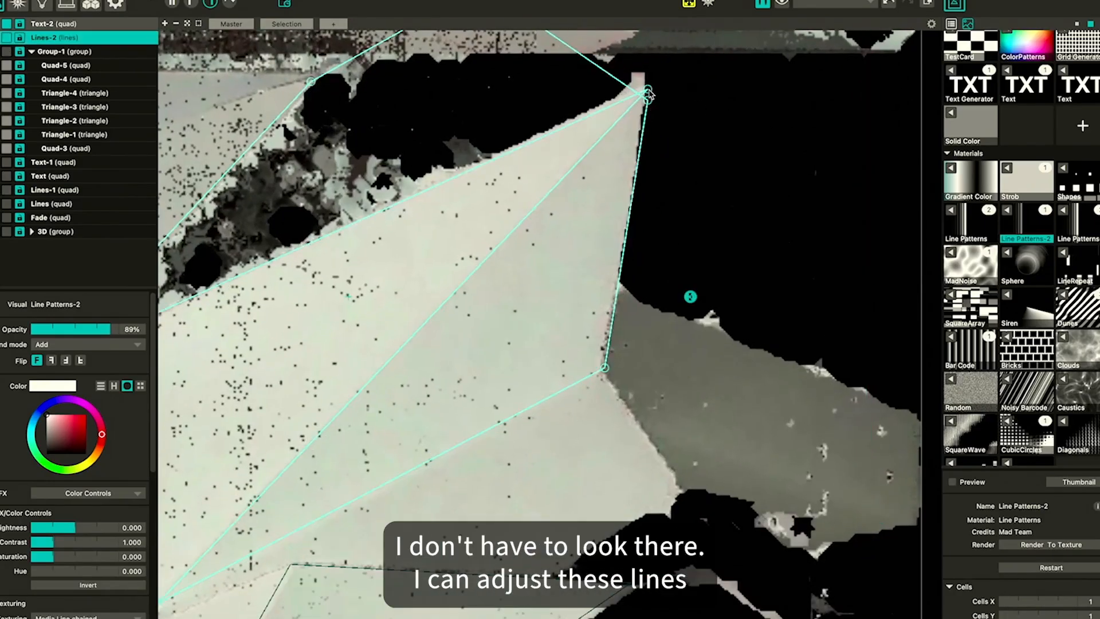
{"action": "left_click_drag", "start_coordinate": [647, 90], "coordinate": [604, 121]}
{"action": "scroll", "coordinate": [646, 109], "scroll_direction": "down", "scroll_amount": 5}
{"action": "scroll", "coordinate": [605, 121], "scroll_direction": "left", "scroll_amount": 6}
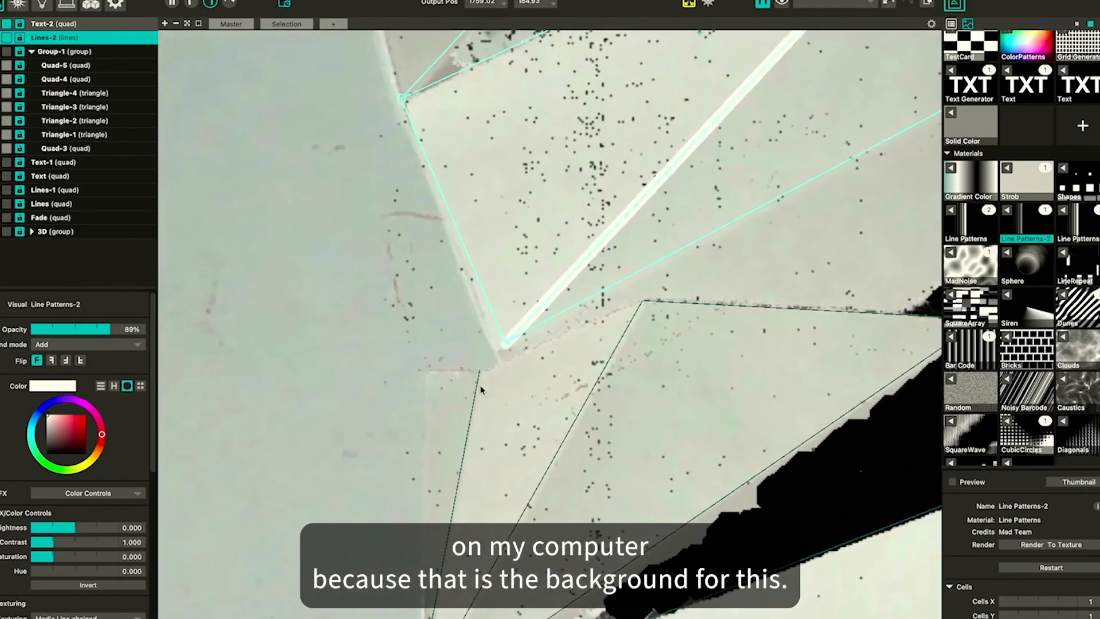
{"action": "left_click_drag", "start_coordinate": [504, 343], "coordinate": [493, 349]}
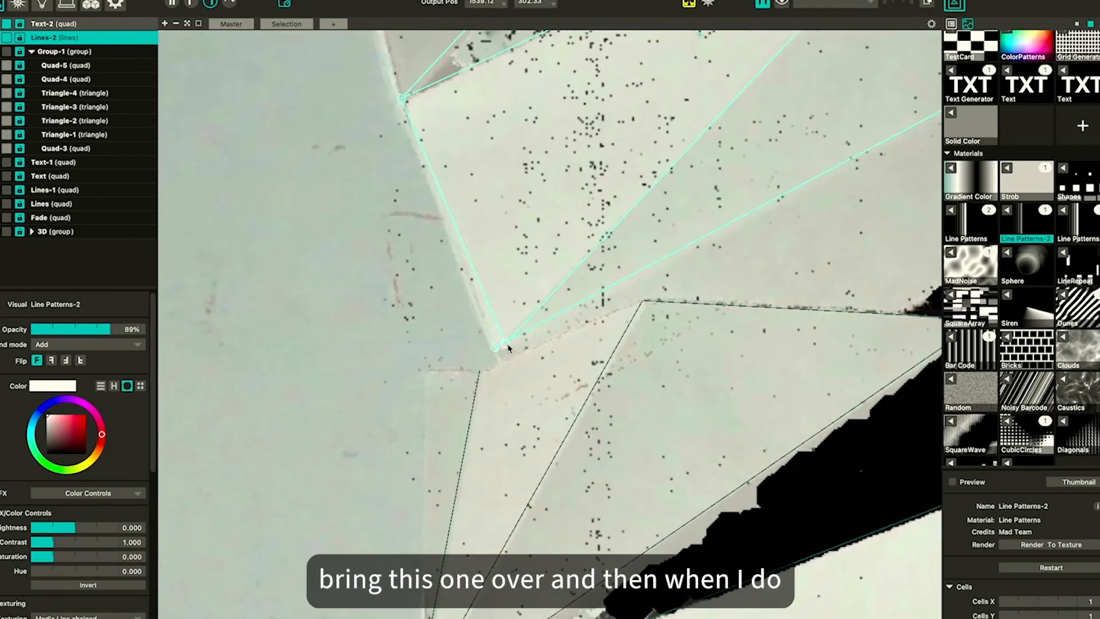
{"action": "scroll", "coordinate": [533, 352], "scroll_direction": "down", "scroll_amount": 3}
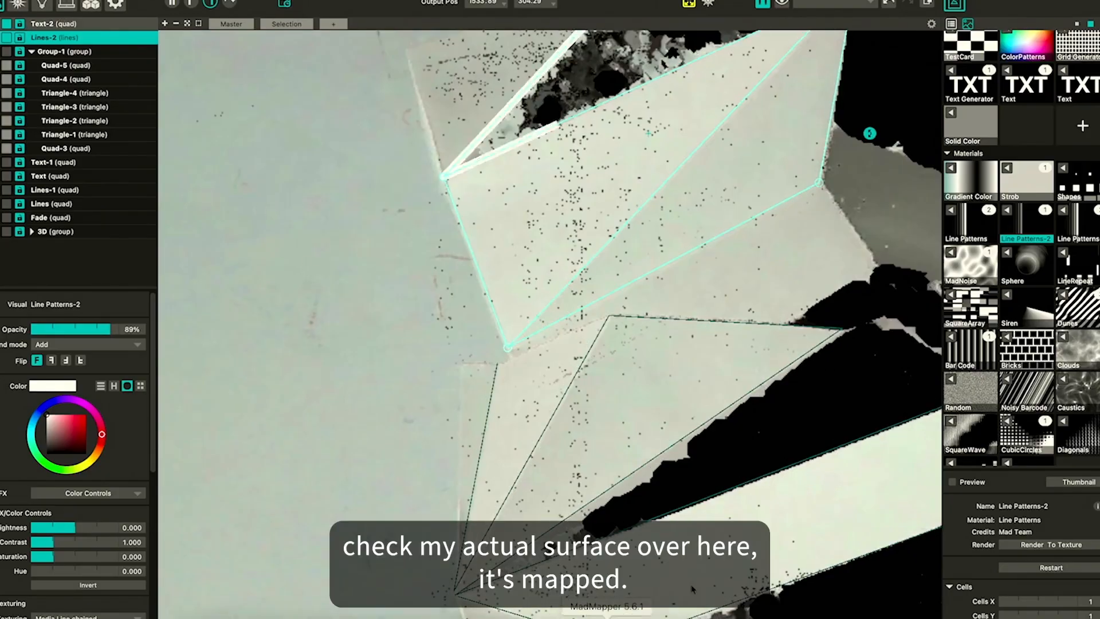
{"action": "scroll", "coordinate": [777, 400], "scroll_direction": "down", "scroll_amount": 5}
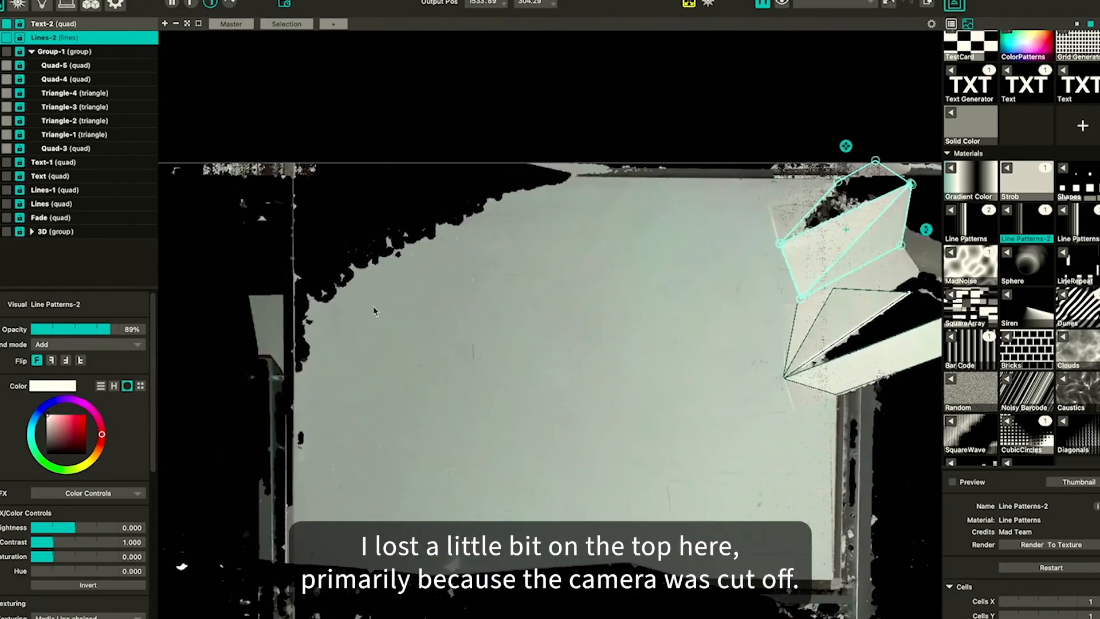
{"action": "left_click_drag", "start_coordinate": [309, 190], "coordinate": [424, 144]}
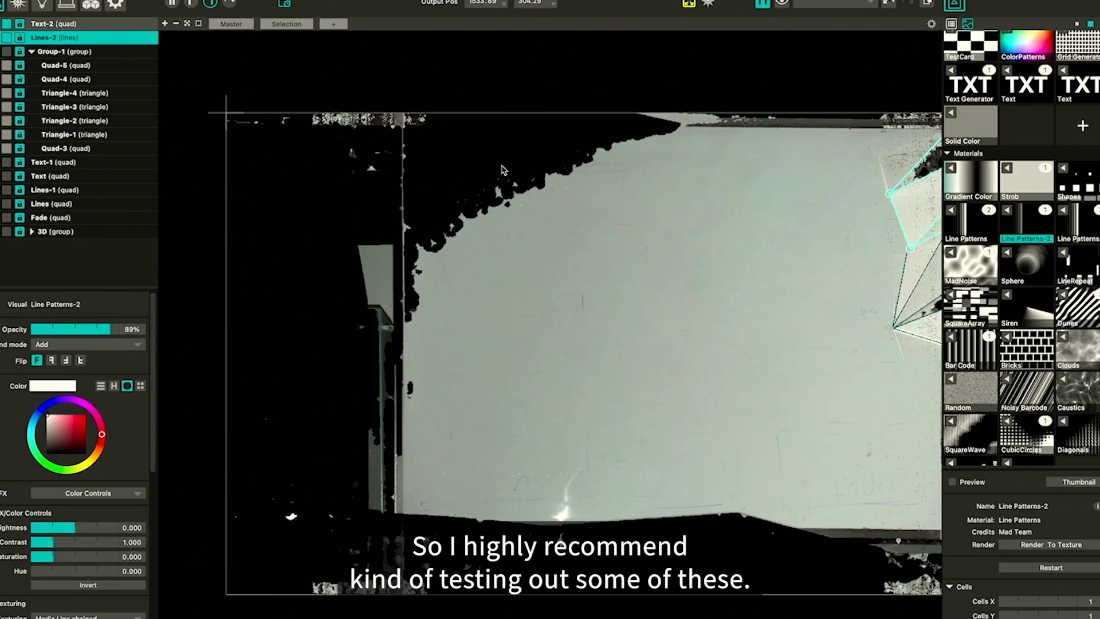
{"action": "scroll", "coordinate": [580, 226], "scroll_direction": "down", "scroll_amount": 4}
{"action": "scroll", "coordinate": [580, 227], "scroll_direction": "right", "scroll_amount": 5}
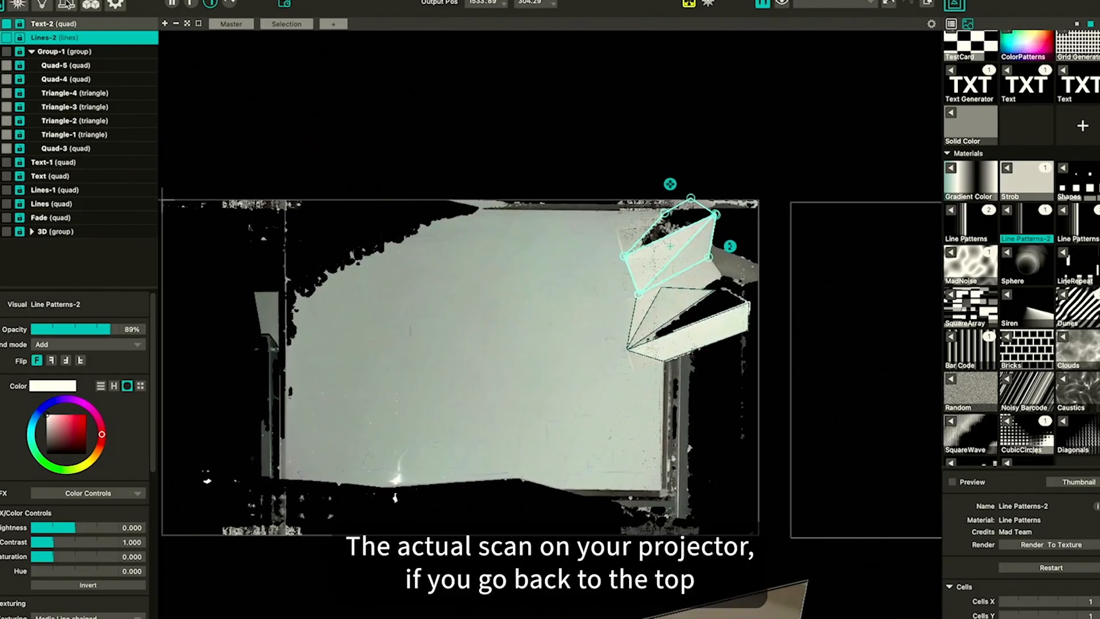
Open the PROJECTOR output settings and examine its scan1.png background image and background opacity
{"action": "left_click", "coordinate": [66, 4]}
{"action": "left_click", "coordinate": [393, 317]}
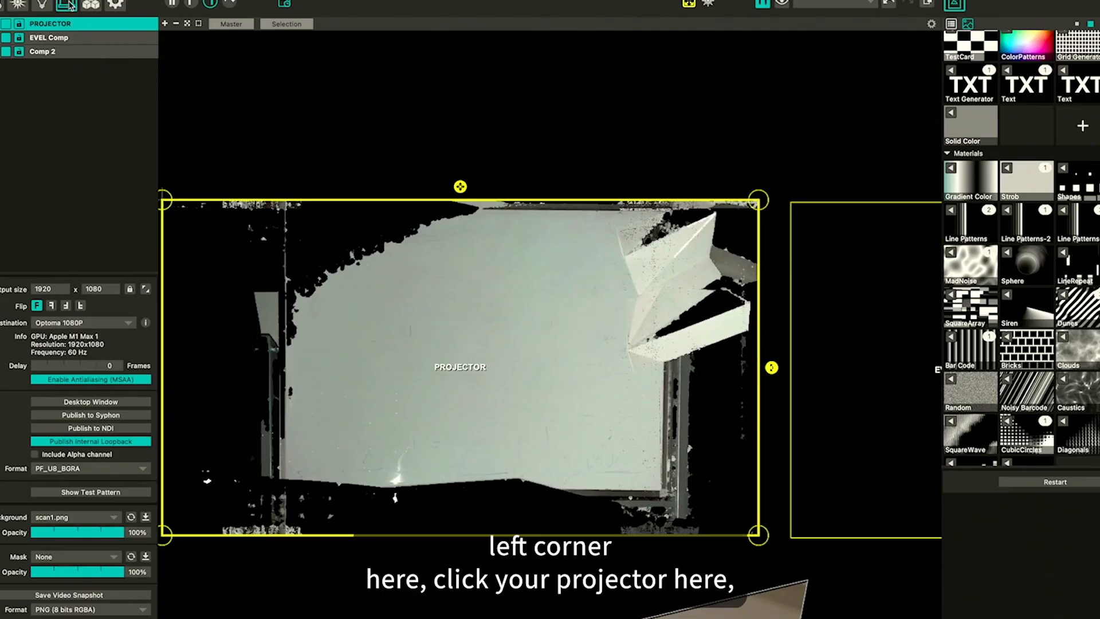
{"action": "left_click", "coordinate": [73, 30]}
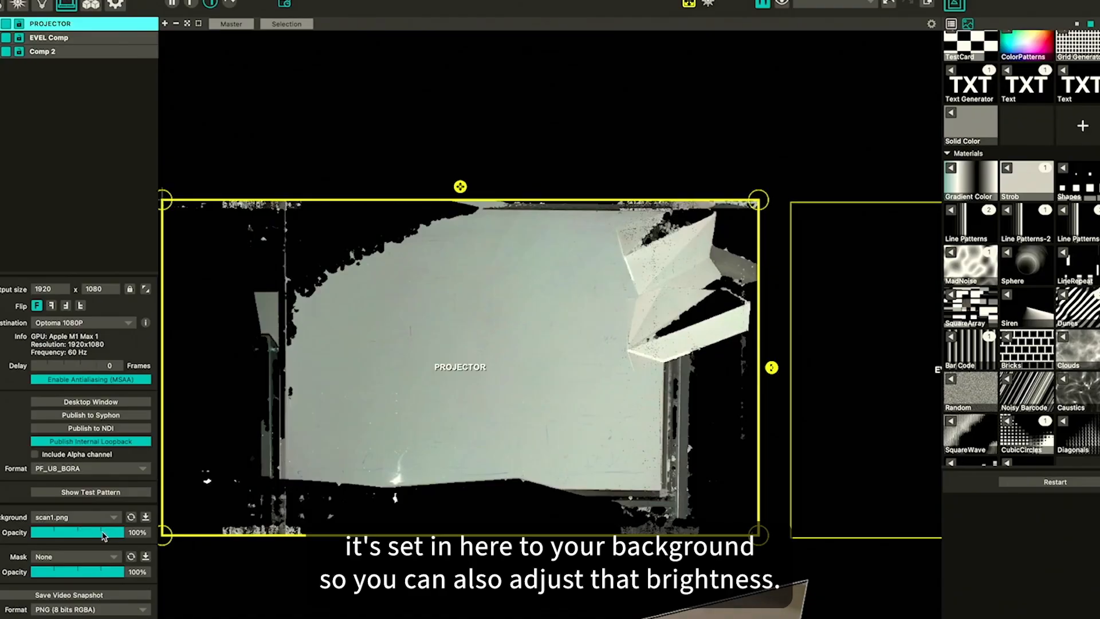
{"action": "left_click_drag", "start_coordinate": [103, 535], "coordinate": [127, 544]}
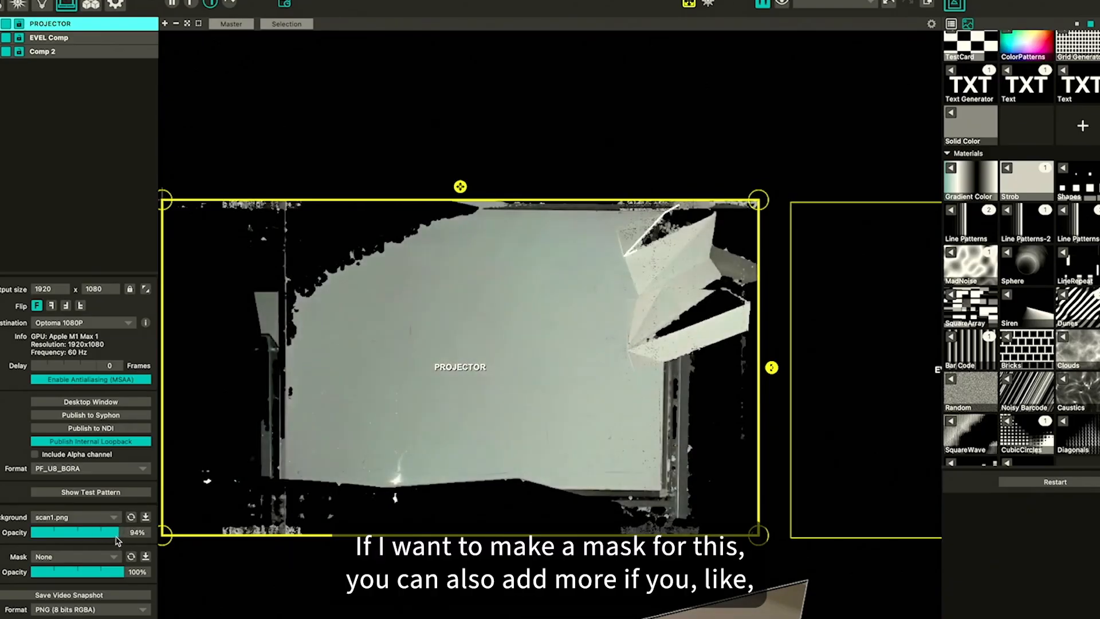
{"action": "left_click", "coordinate": [146, 518]}
{"action": "key", "text": "Escape"}
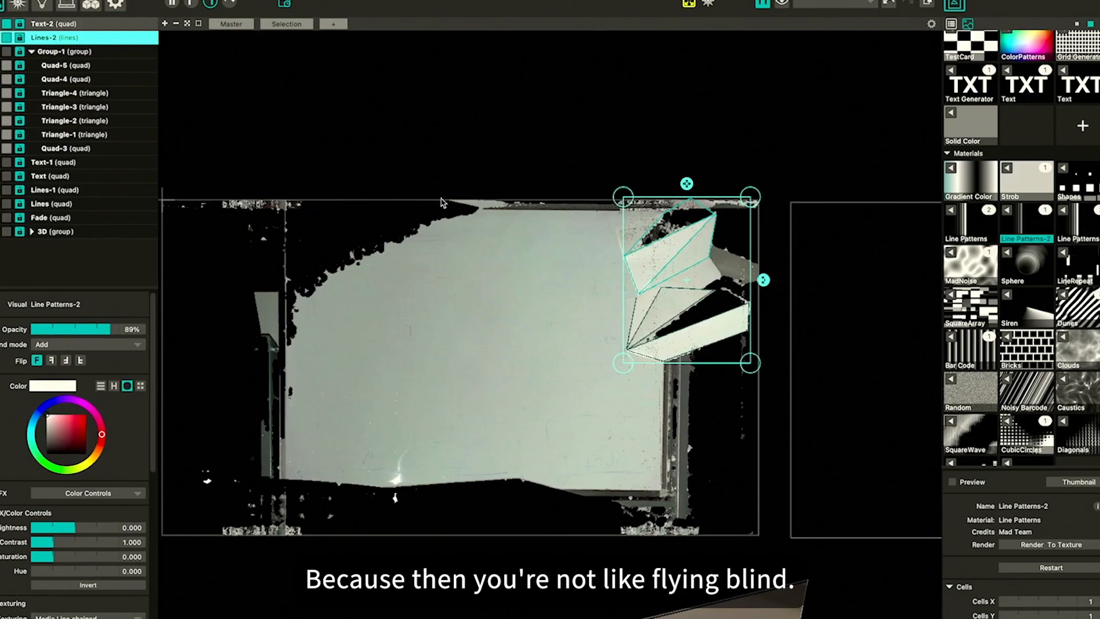
Reopen the Space Scanner tool and start another structured light capture
{"action": "left_click", "coordinate": [261, 0]}
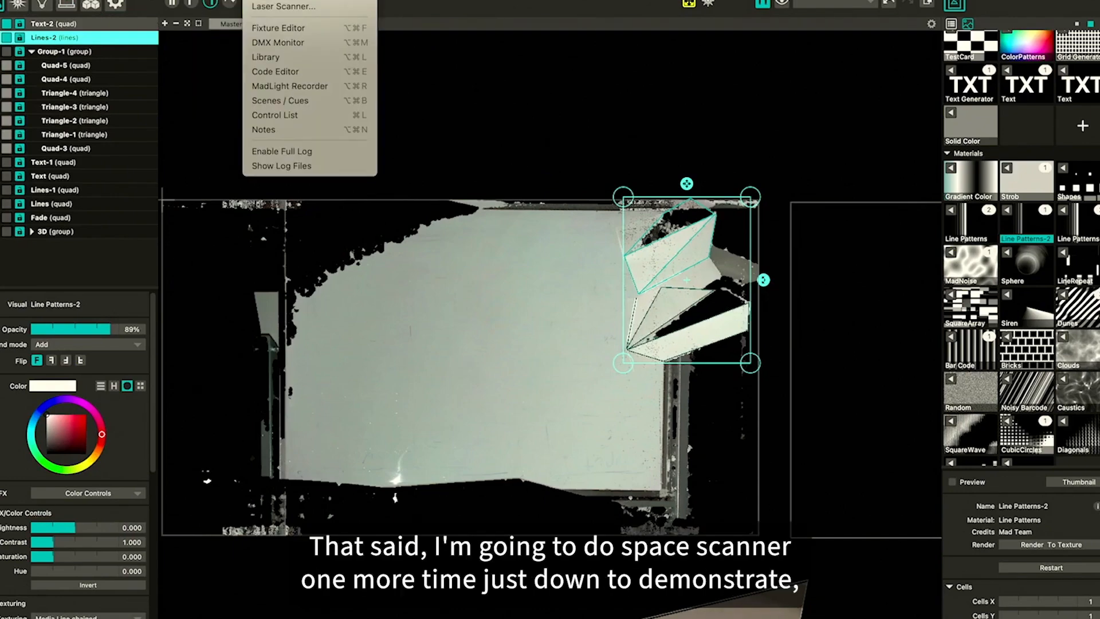
{"action": "left_click", "coordinate": [283, 0]}
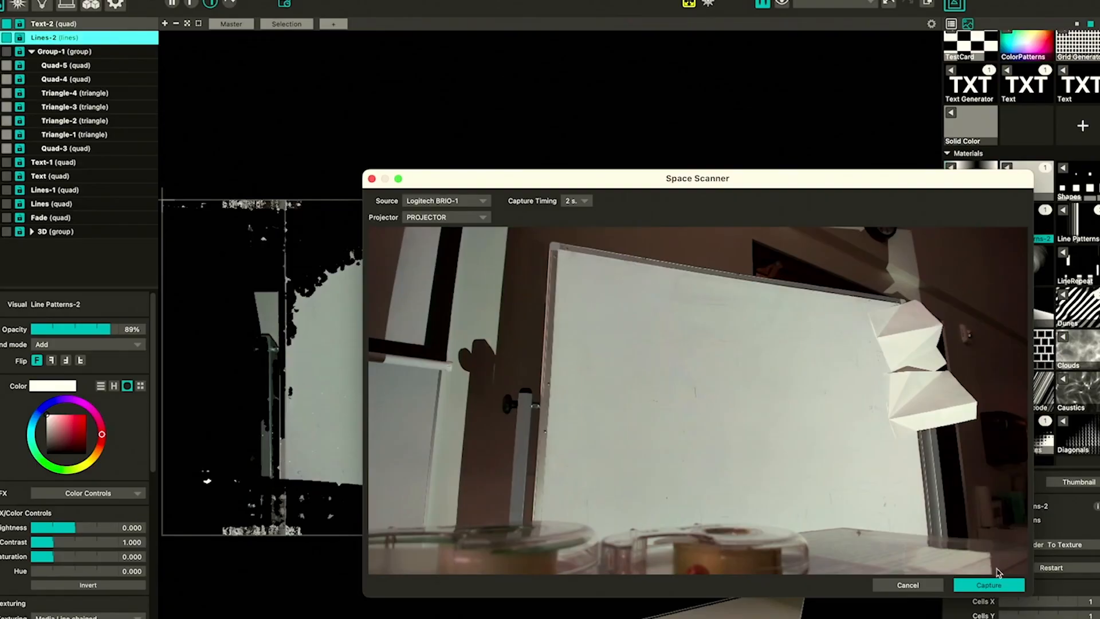
{"action": "left_click", "coordinate": [991, 585]}
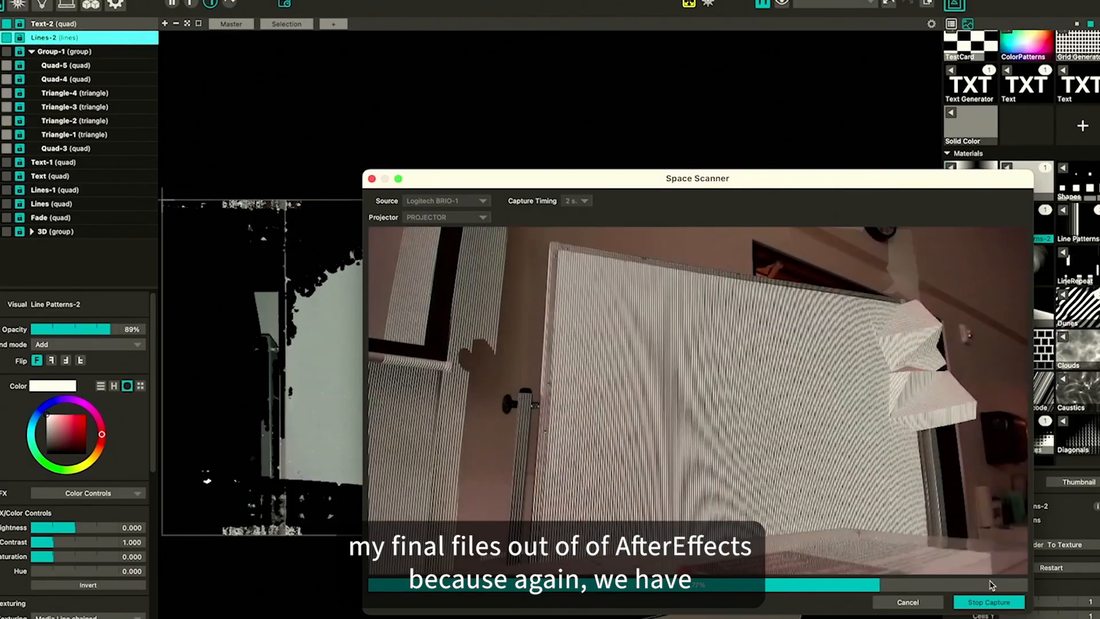
Switch to Finder and preview the scan1.png image in the scans folder while the capture runs
{"action": "key", "text": "super+Tab"}
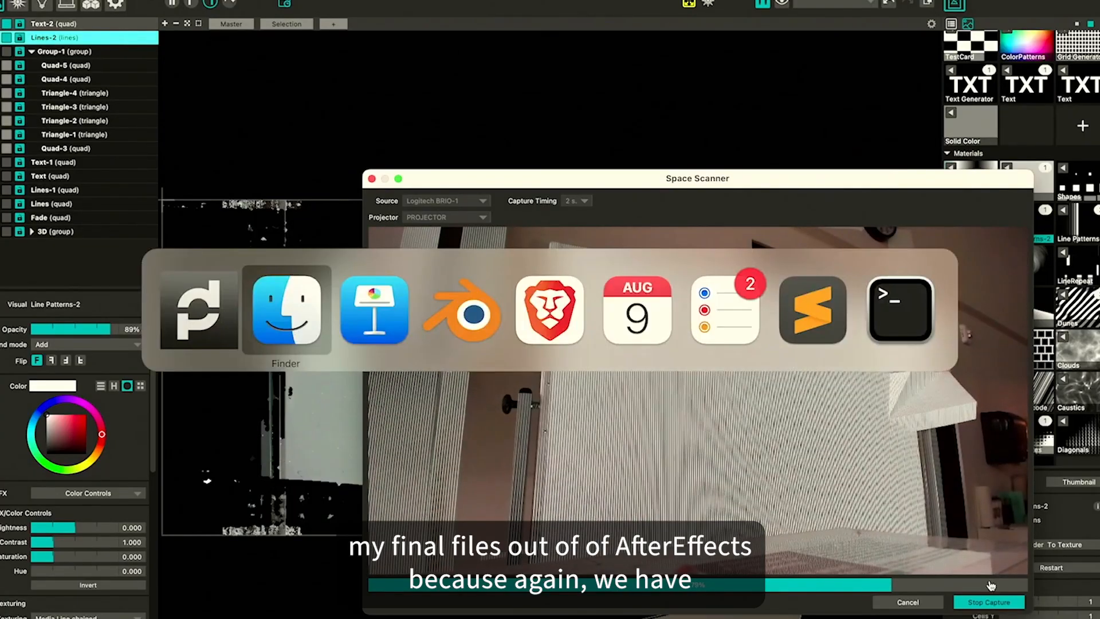
{"action": "key", "text": "space"}
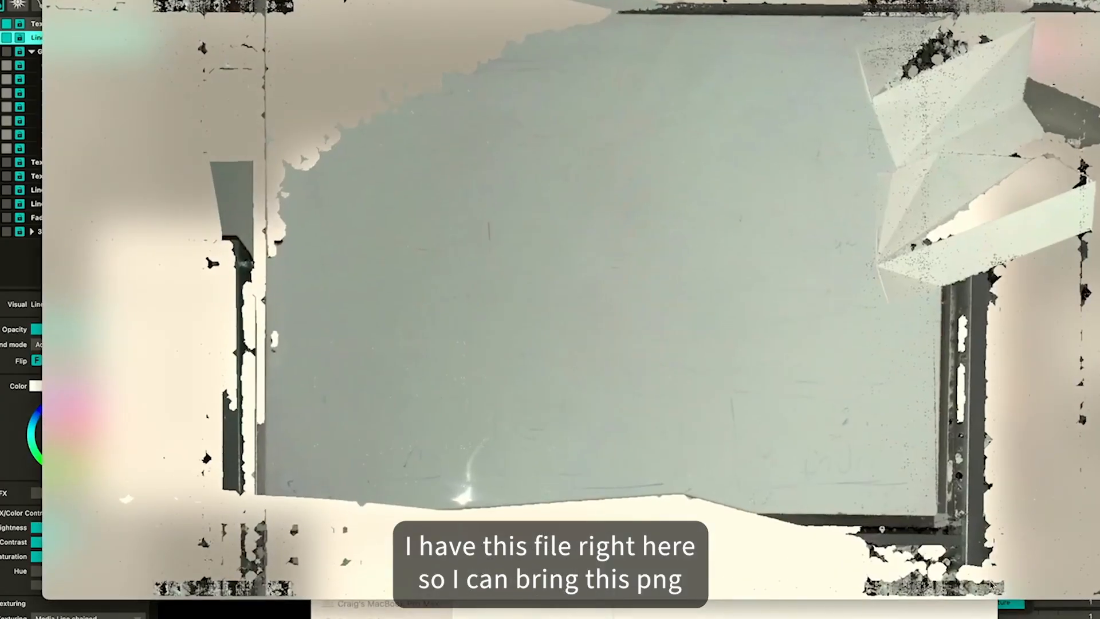
{"action": "key", "text": "space"}
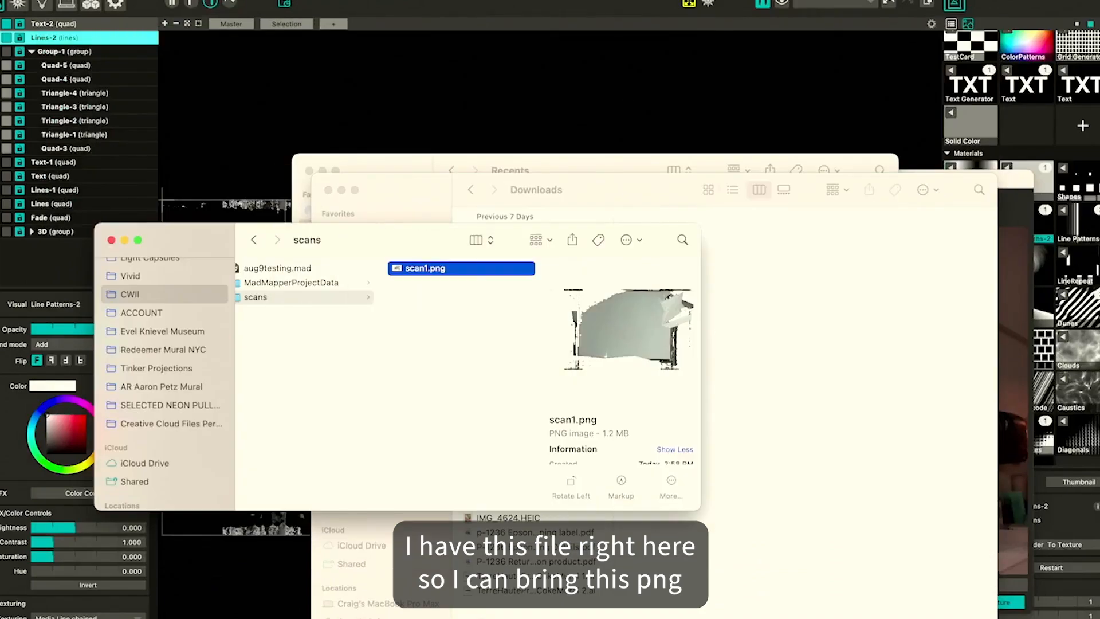
{"action": "left_click", "coordinate": [328, 190]}
{"action": "left_click", "coordinate": [309, 171]}
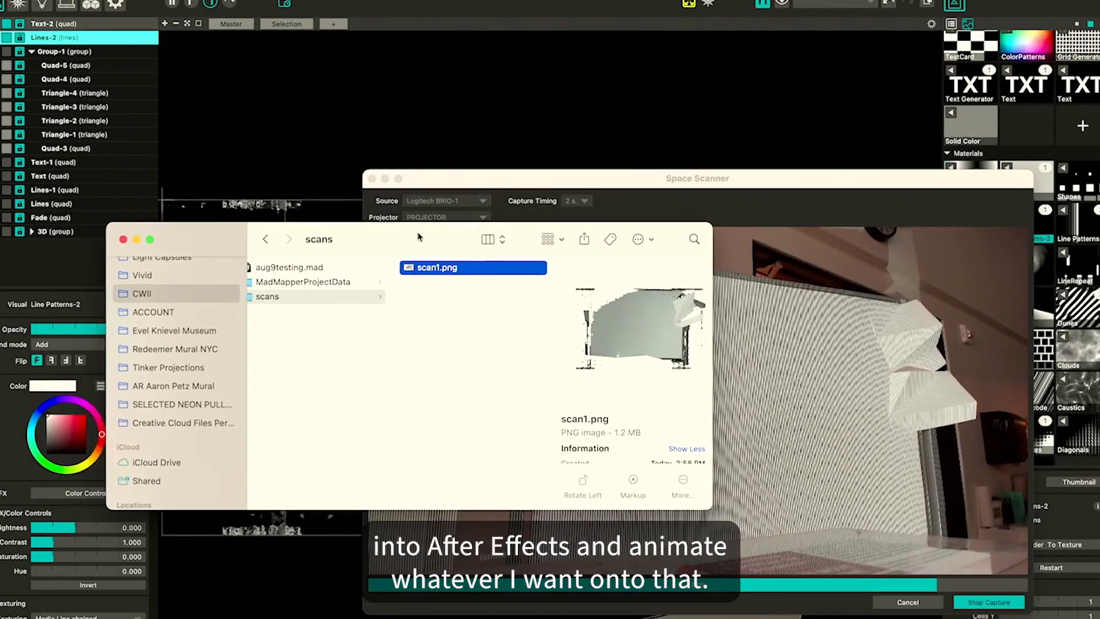
{"action": "key", "text": "space"}
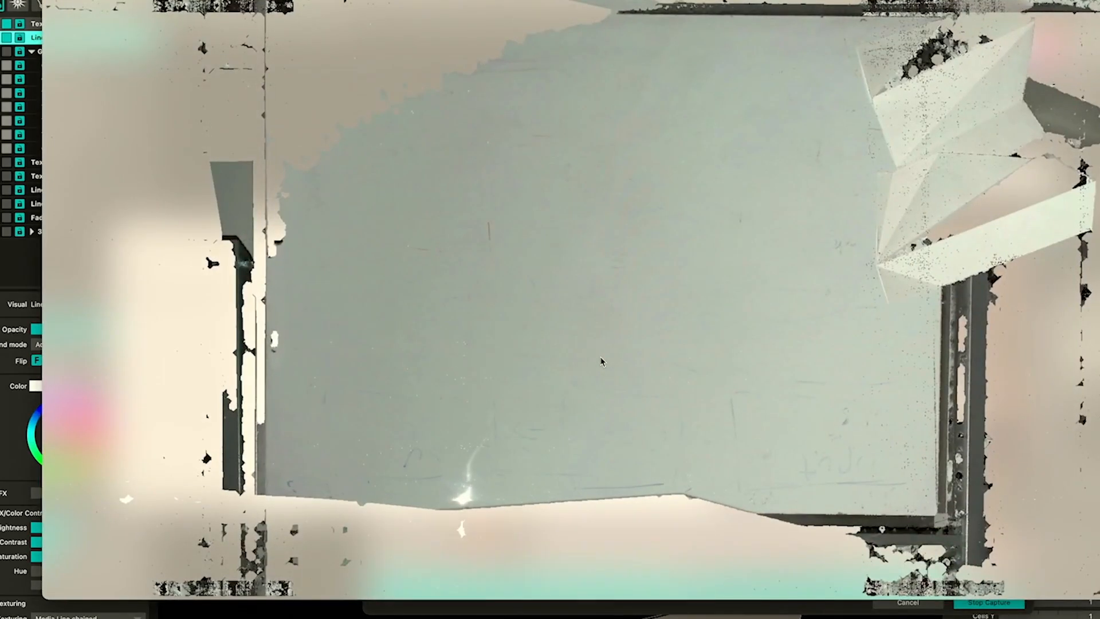
{"action": "key", "text": "space"}
{"action": "left_click_drag", "start_coordinate": [712, 508], "coordinate": [727, 618]}
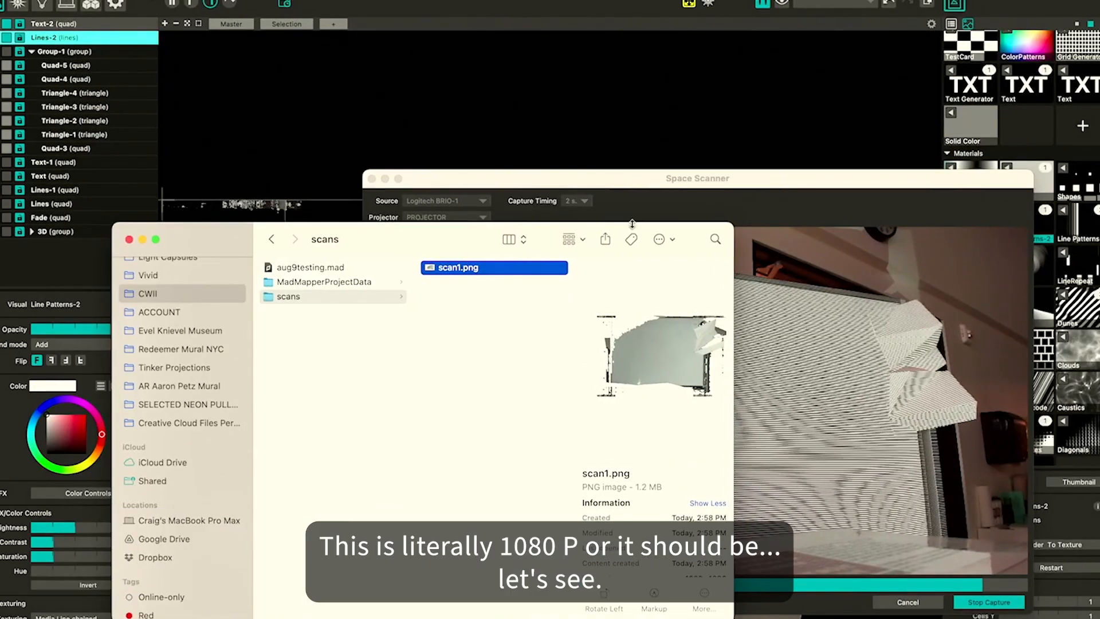
{"action": "left_click_drag", "start_coordinate": [633, 225], "coordinate": [633, 83]}
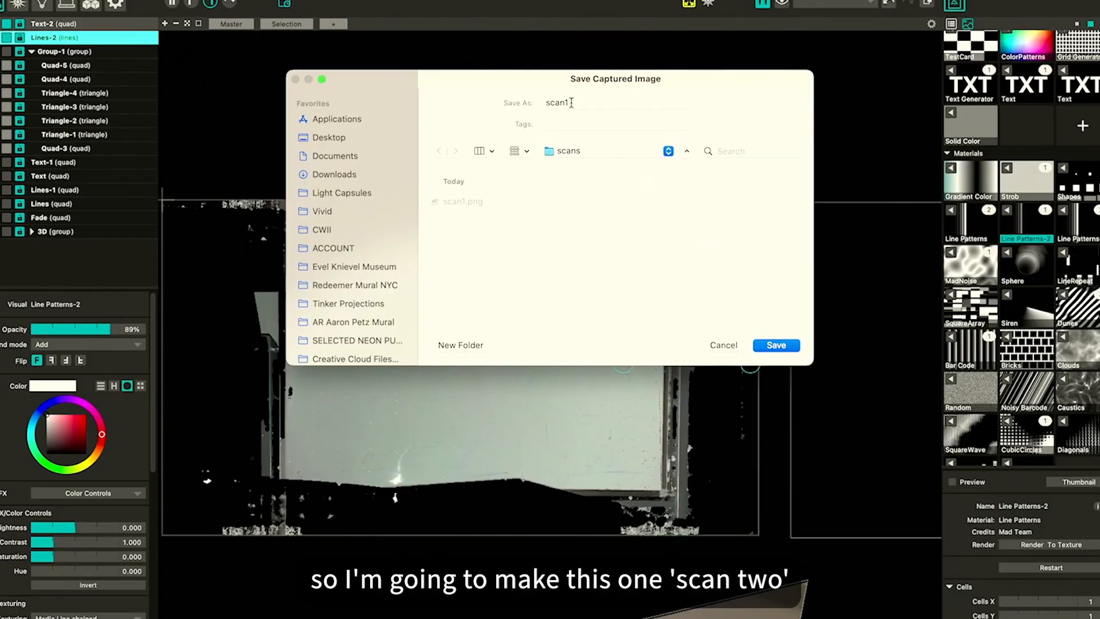
Save the captured image as scan2
{"action": "key", "text": "BackSpace"}
{"action": "type", "text": "2"}
{"action": "key", "text": "Return"}
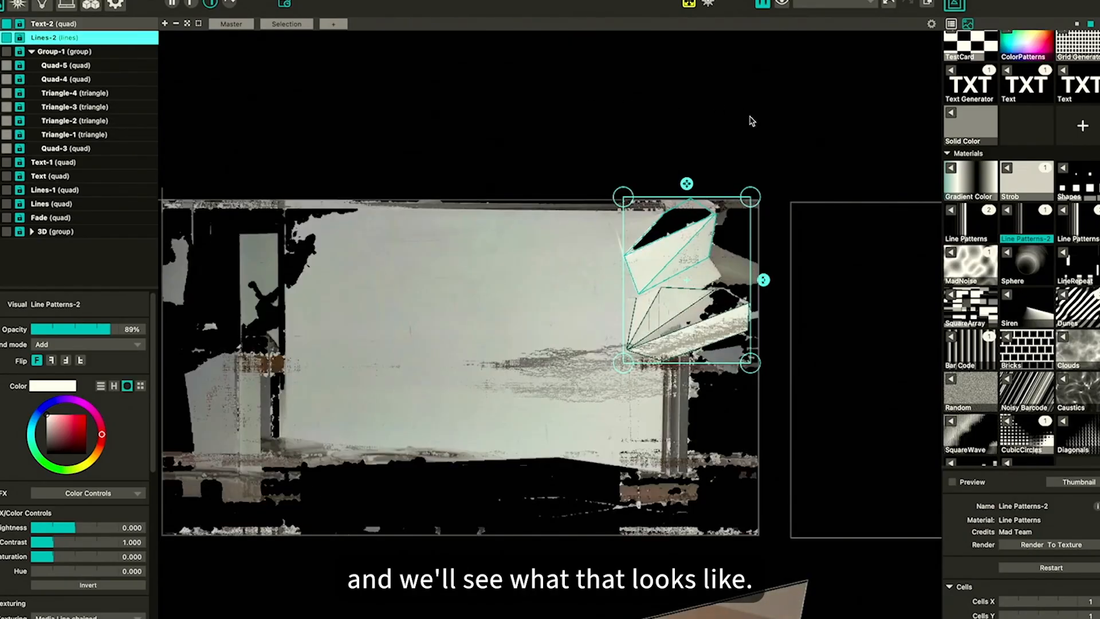
Compare scan1.png and scan2.png in the Finder preview
{"action": "key", "text": "super+Tab"}
{"action": "key", "text": "space"}
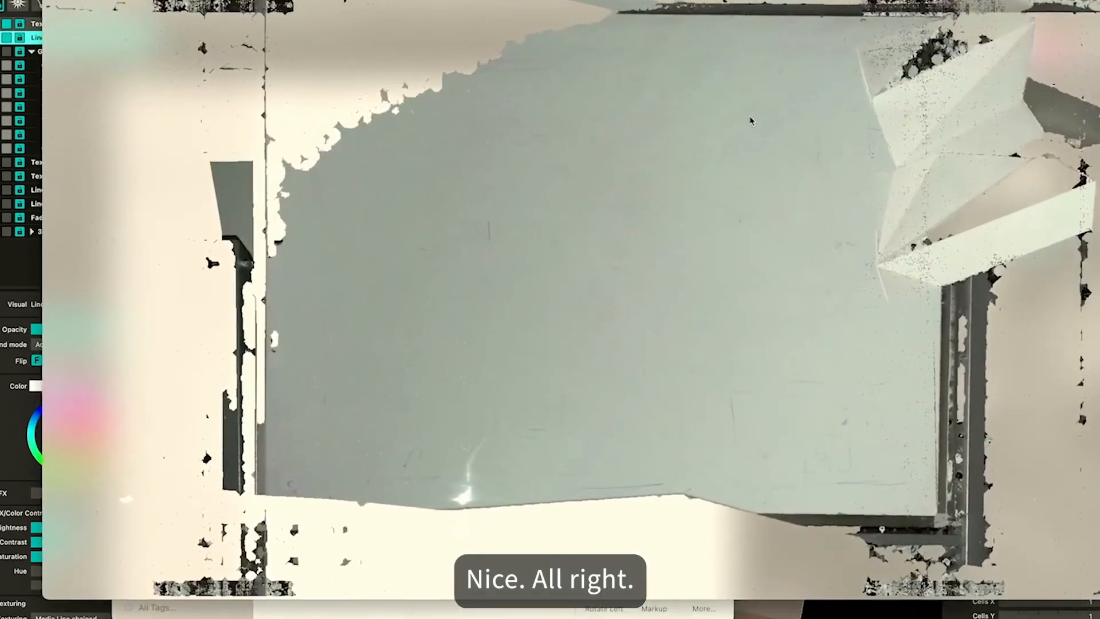
{"action": "key", "text": "Down"}
{"action": "key", "text": "Up"}
{"action": "key", "text": "Down"}
{"action": "key", "text": "Up"}
{"action": "key", "text": "Down"}
{"action": "key", "text": "Up"}
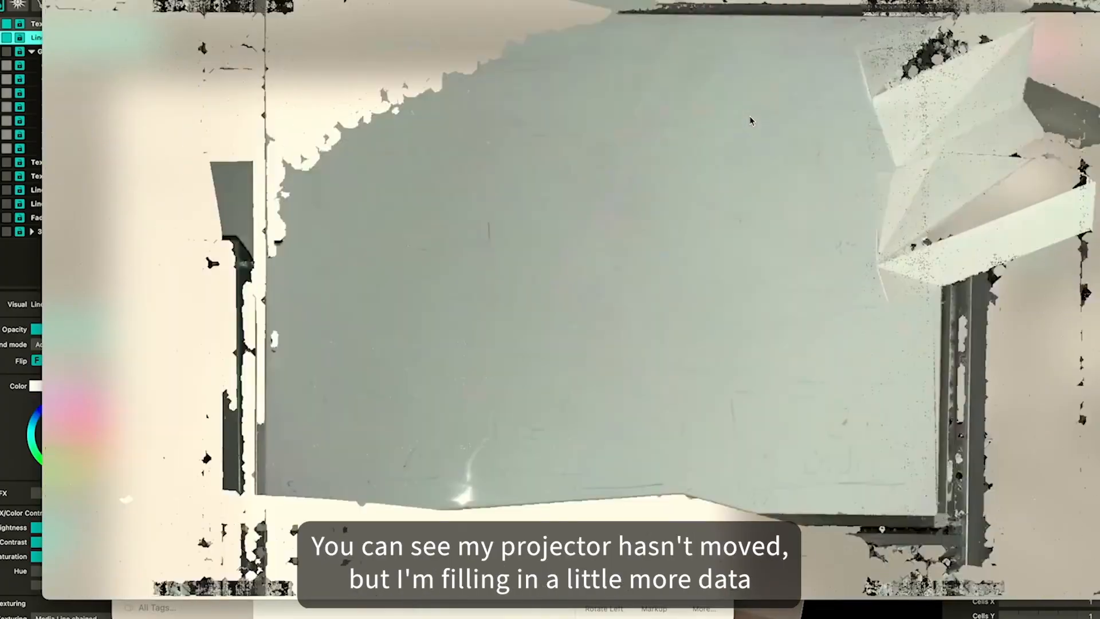
{"action": "key", "text": "Down"}
{"action": "key", "text": "Up"}
{"action": "key", "text": "Down"}
{"action": "key", "text": "Up"}
{"action": "key", "text": "Down"}
{"action": "key", "text": "Up"}
{"action": "key", "text": "Down"}
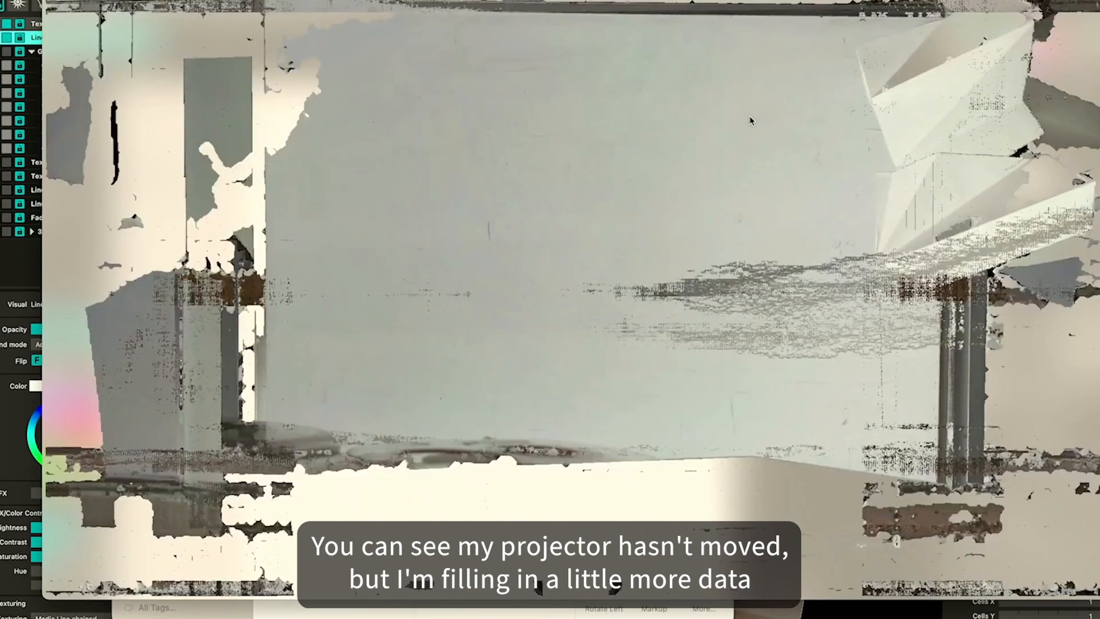
{"action": "key", "text": "Up"}
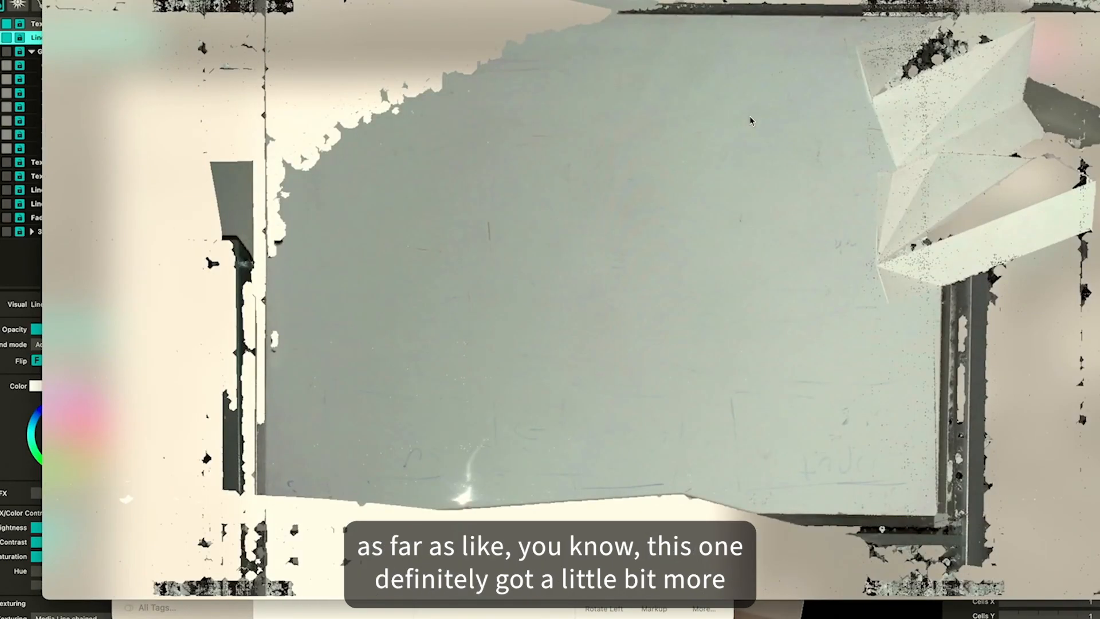
{"action": "key", "text": "Down"}
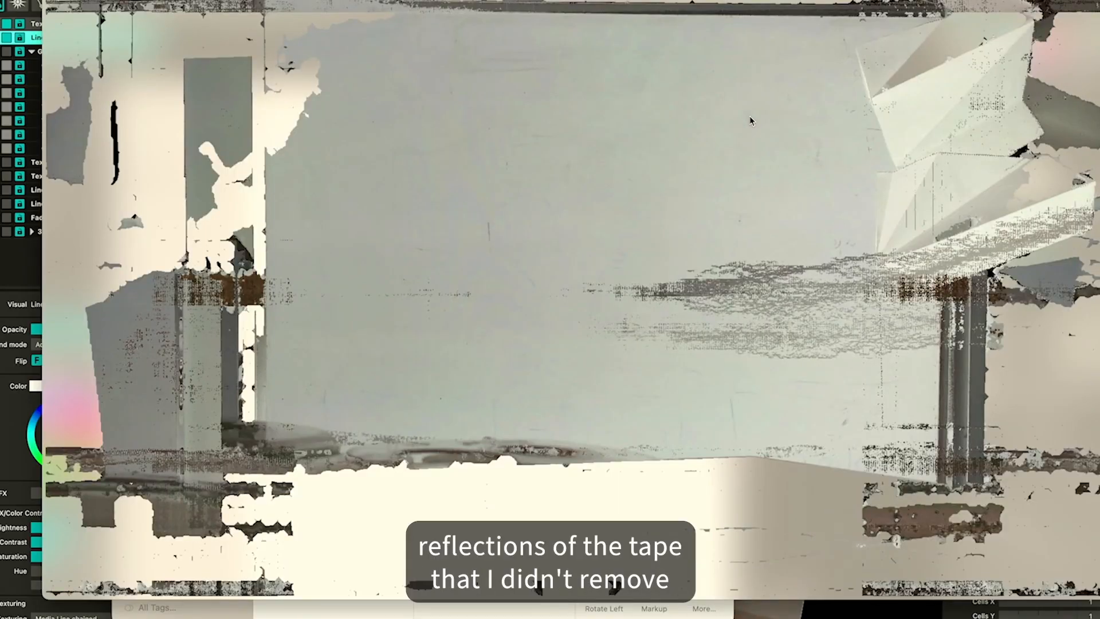
{"action": "key", "text": "Up"}
{"action": "key", "text": "Down"}
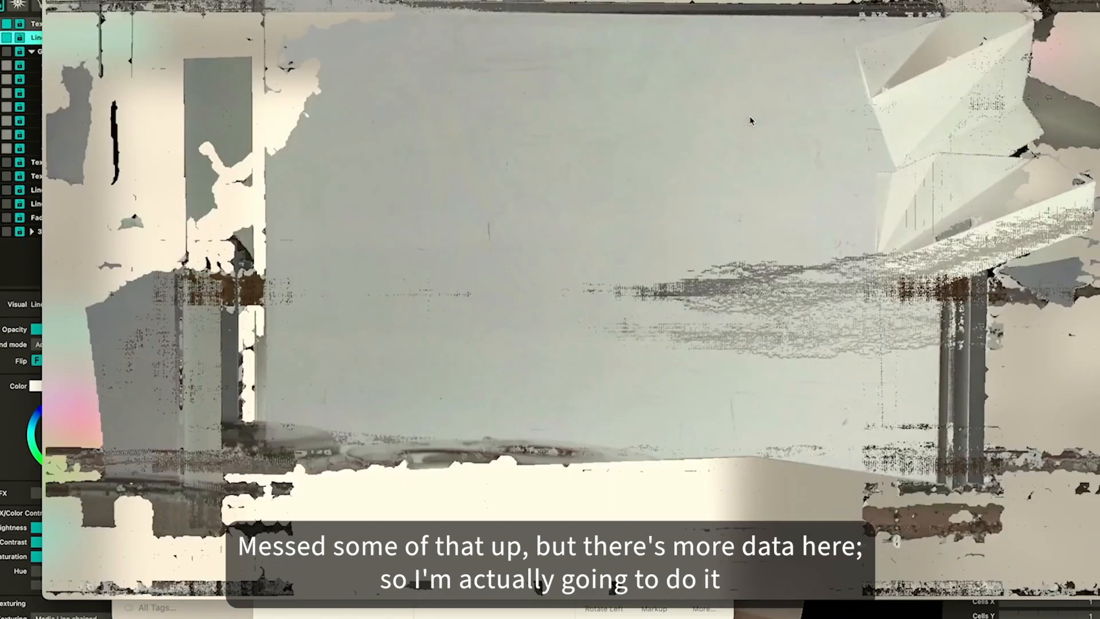
{"action": "key", "text": "Up"}
{"action": "key", "text": "Down"}
{"action": "key", "text": "space"}
Launch Adobe Photoshop and open scan1.png and scan2.png in it
{"action": "key", "text": "super+space"}
{"action": "type", "text": "photos"}
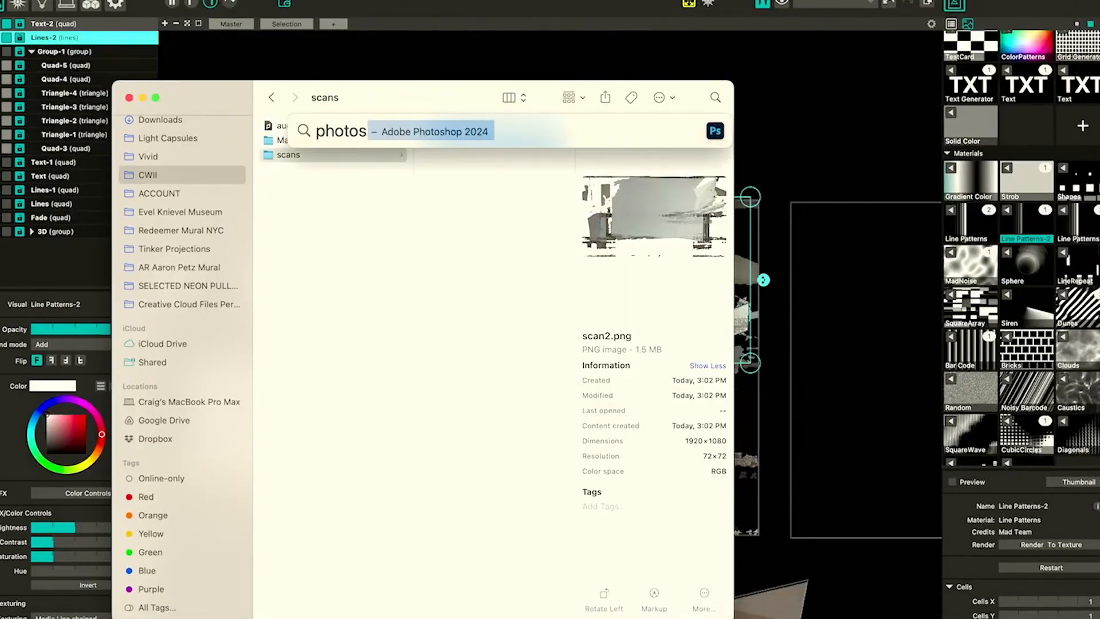
{"action": "key", "text": "Return"}
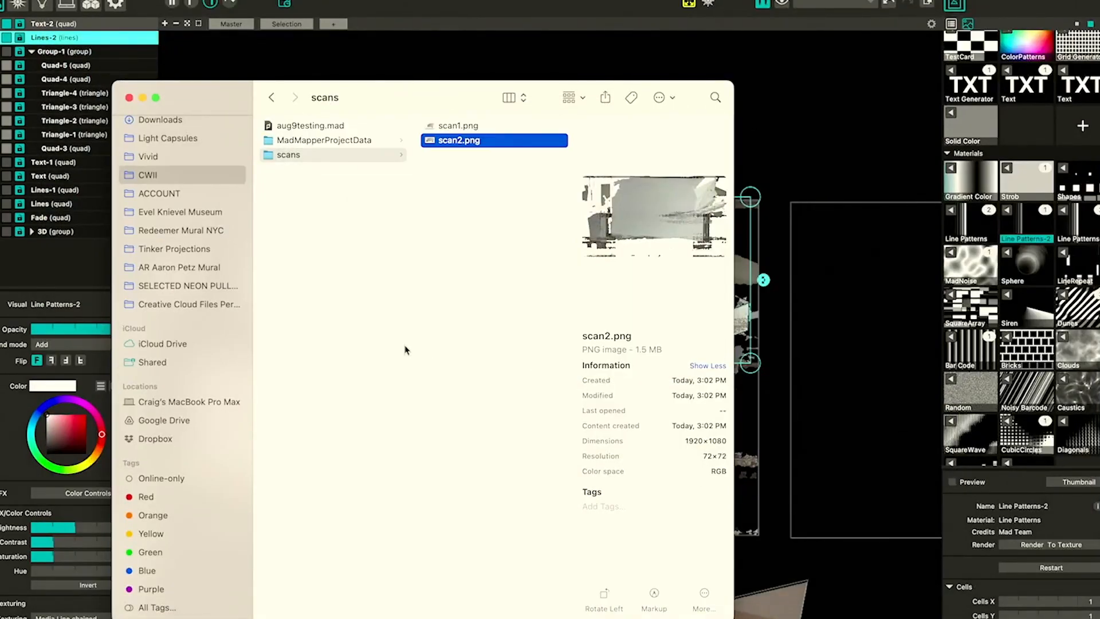
{"action": "left_click_drag", "start_coordinate": [473, 178], "coordinate": [748, 95]}
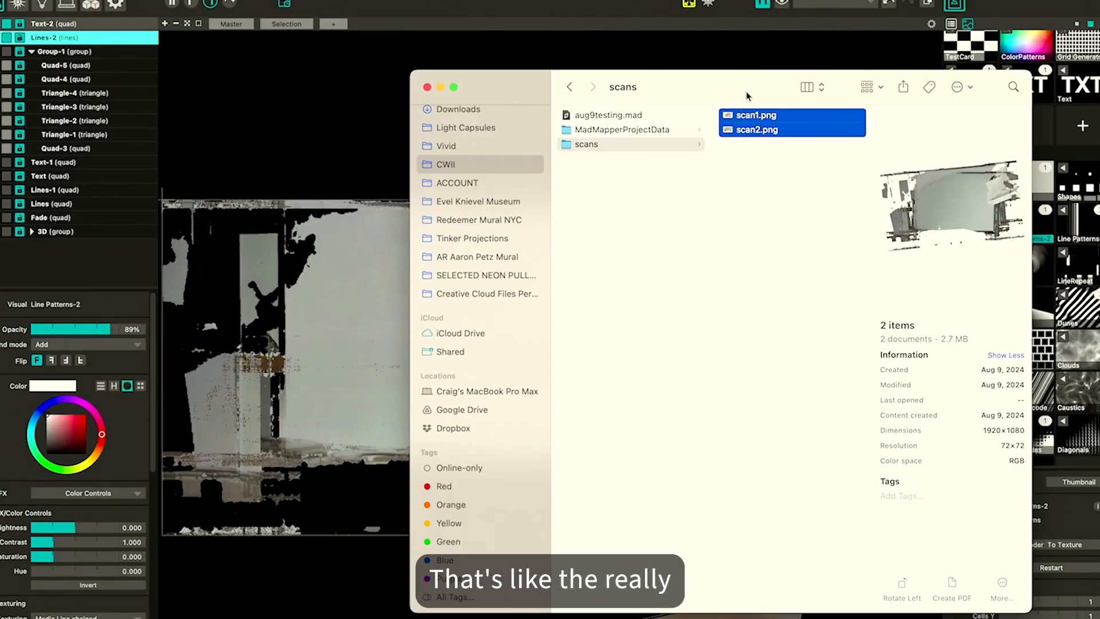
{"action": "left_click_drag", "start_coordinate": [747, 96], "coordinate": [722, 96]}
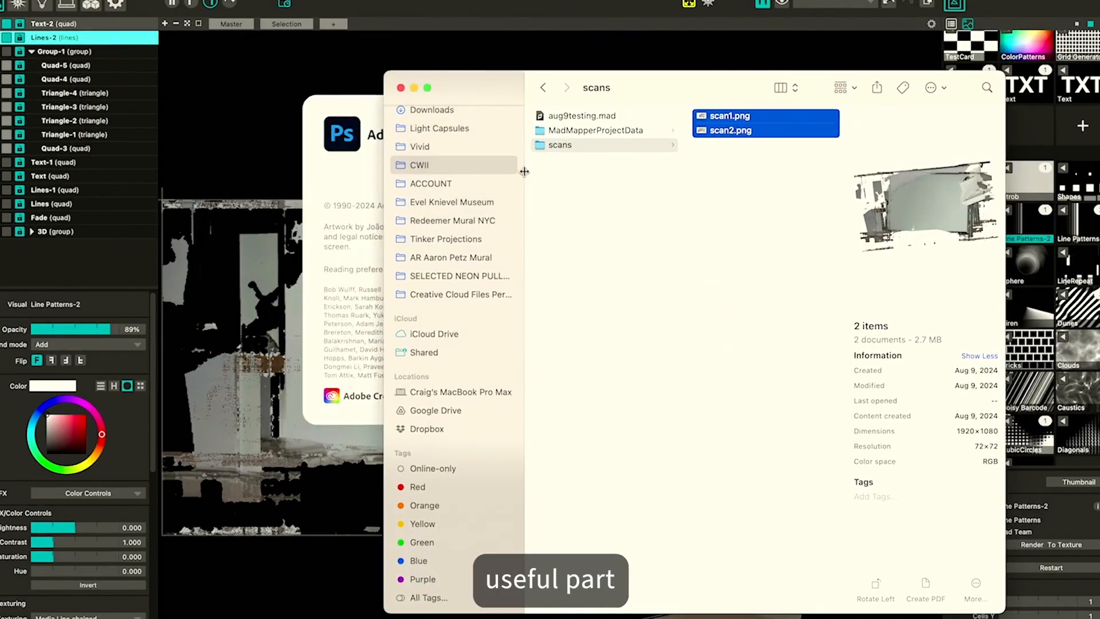
{"action": "left_click_drag", "start_coordinate": [525, 171], "coordinate": [477, 175]}
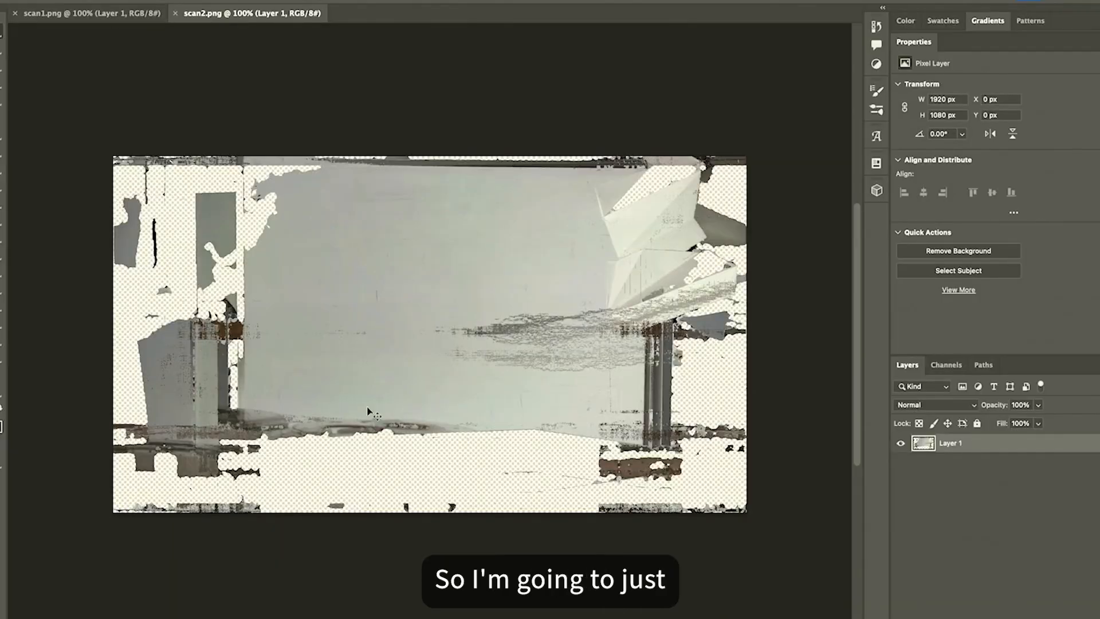
Copy the scan2 image into the scan1 document as a new layer and set its blend mode to Lighten
{"action": "left_click_drag", "start_coordinate": [376, 322], "coordinate": [470, 353]}
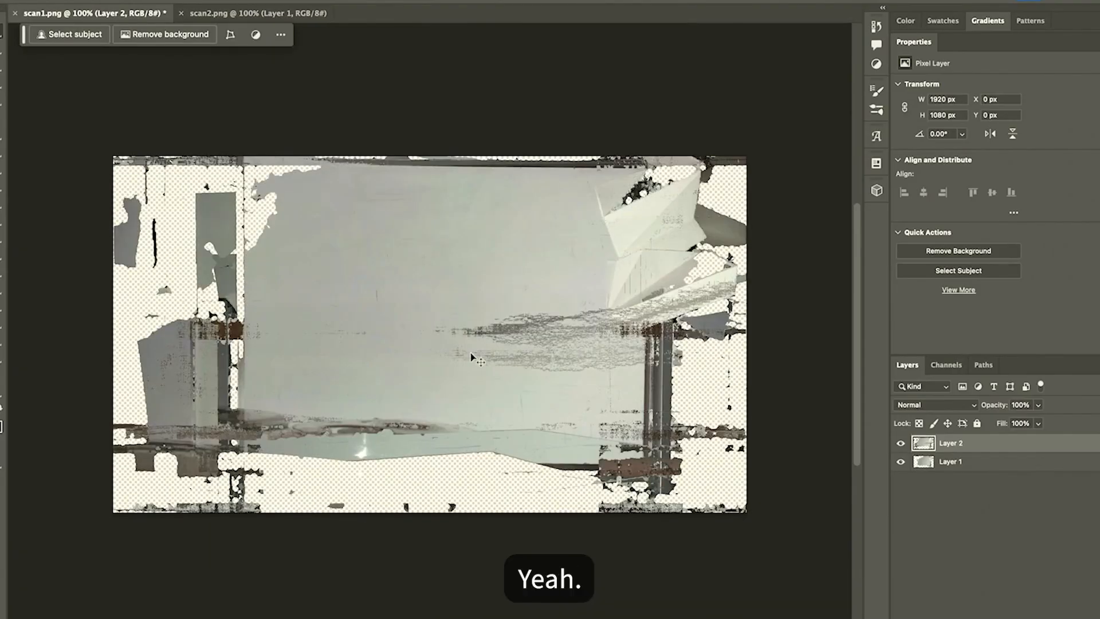
{"action": "left_click", "coordinate": [900, 445]}
{"action": "left_click", "coordinate": [901, 445]}
{"action": "left_click", "coordinate": [929, 405]}
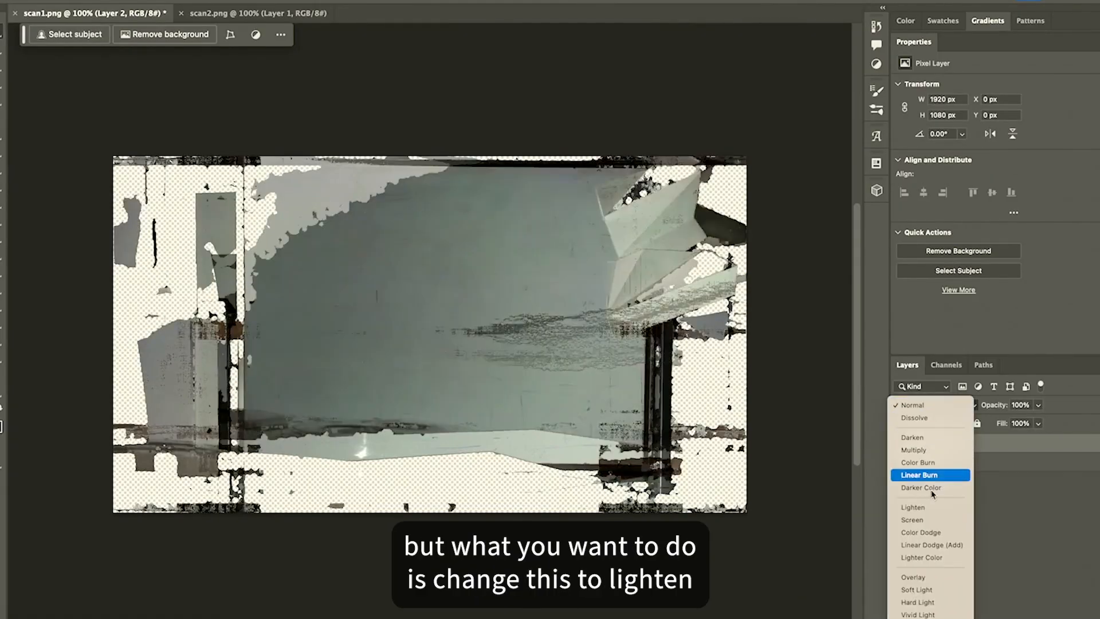
{"action": "left_click", "coordinate": [935, 508]}
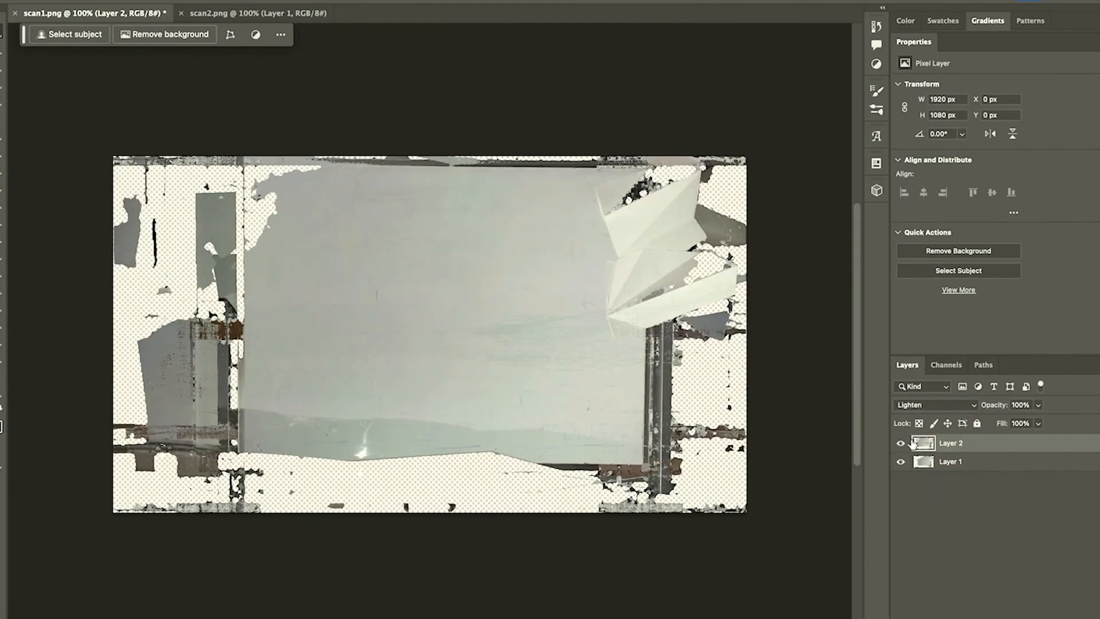
{"action": "left_click", "coordinate": [938, 405]}
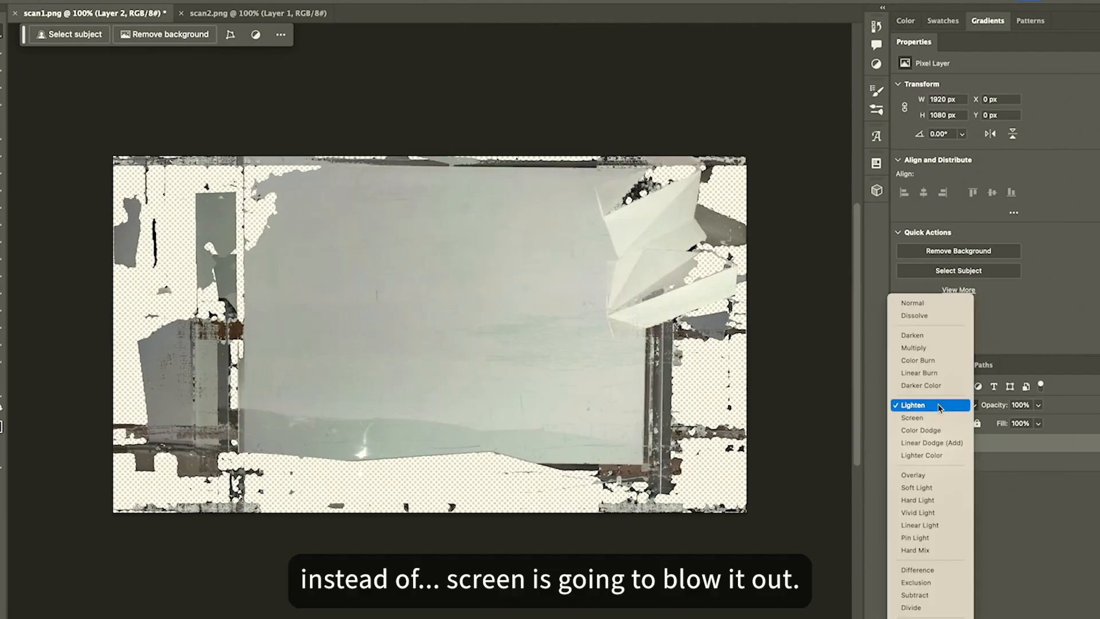
{"action": "left_click", "coordinate": [940, 405]}
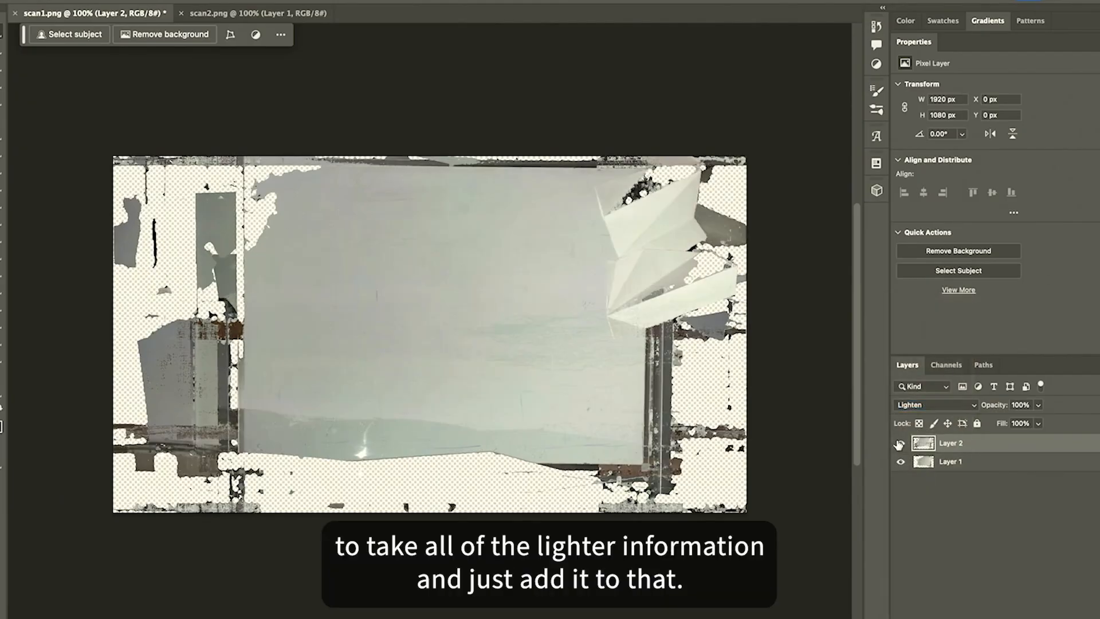
Toggle Layer 2's visibility to compare the combined scans
{"action": "left_click", "coordinate": [900, 444]}
{"action": "left_click", "coordinate": [900, 444]}
{"action": "left_click", "coordinate": [899, 443]}
{"action": "left_click", "coordinate": [900, 444]}
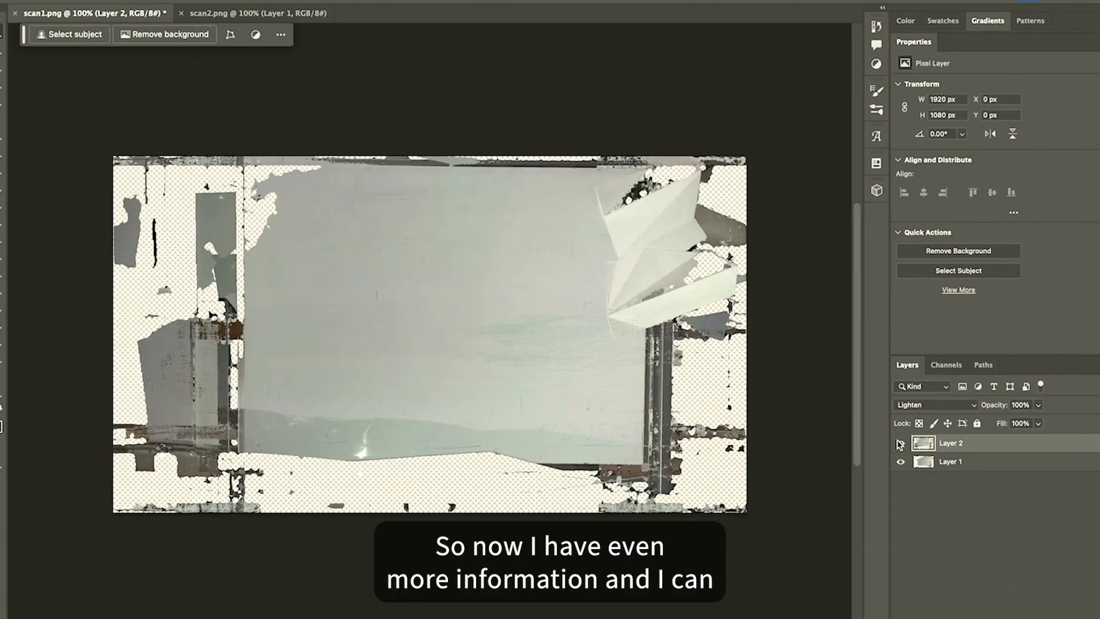
Flatten the image
{"action": "right_click", "coordinate": [900, 443]}
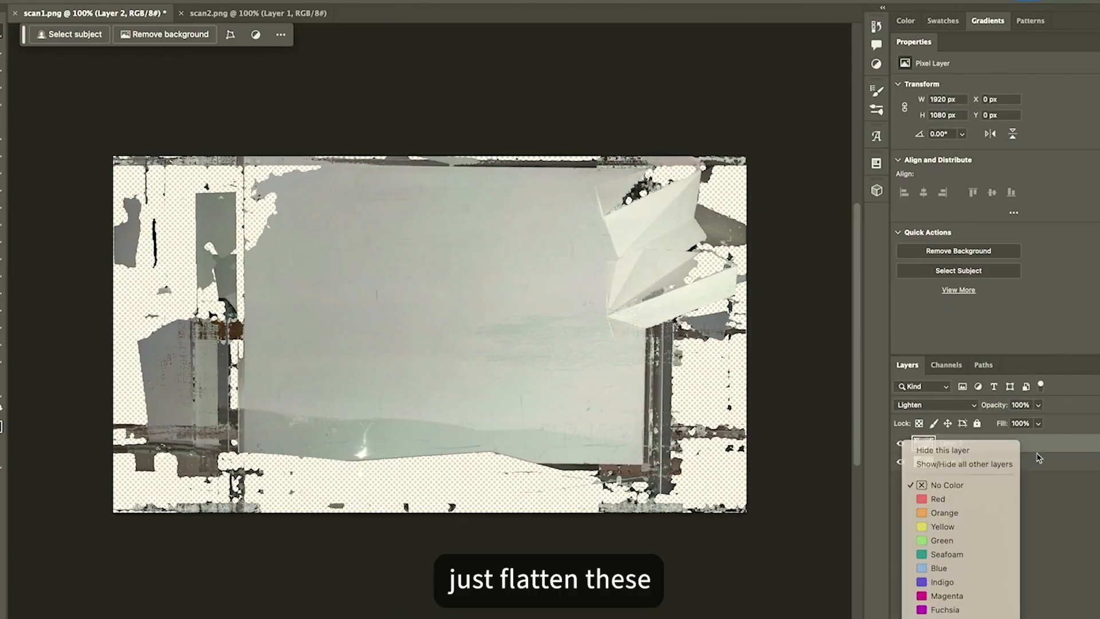
{"action": "right_click", "coordinate": [1039, 457]}
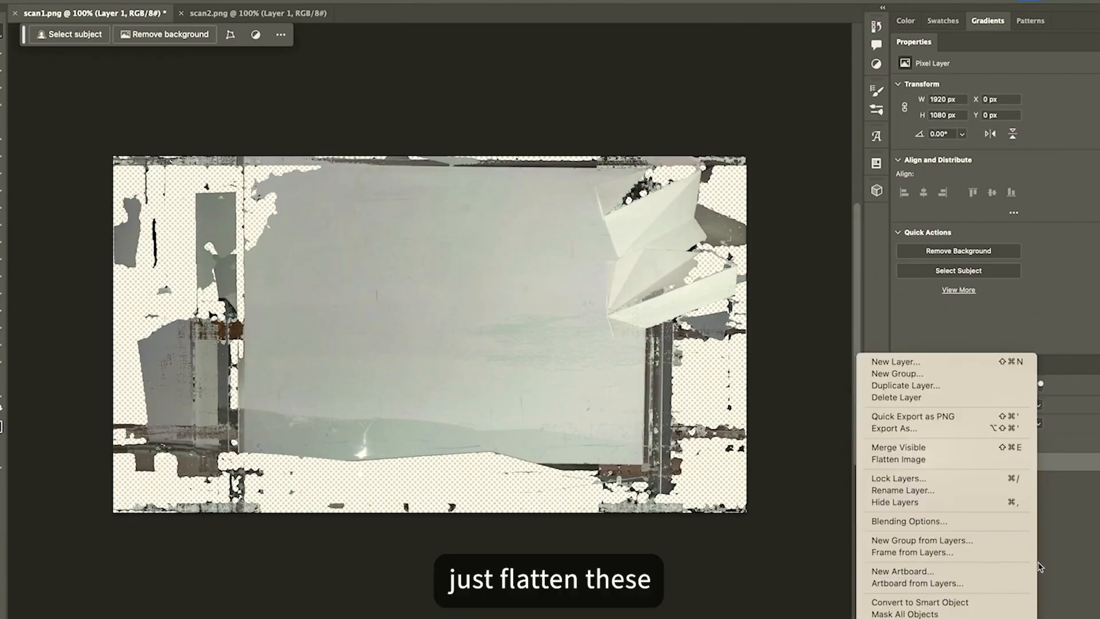
{"action": "key", "text": "Escape"}
{"action": "right_click", "coordinate": [932, 464]}
{"action": "key", "text": "Escape"}
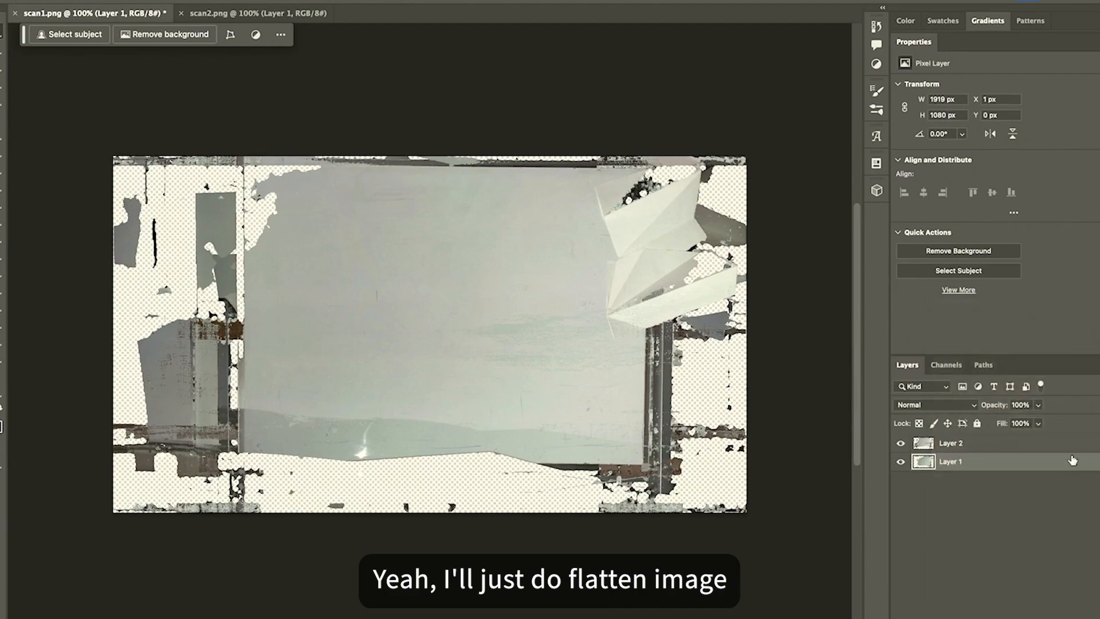
{"action": "right_click", "coordinate": [1072, 461]}
{"action": "left_click", "coordinate": [1020, 461]}
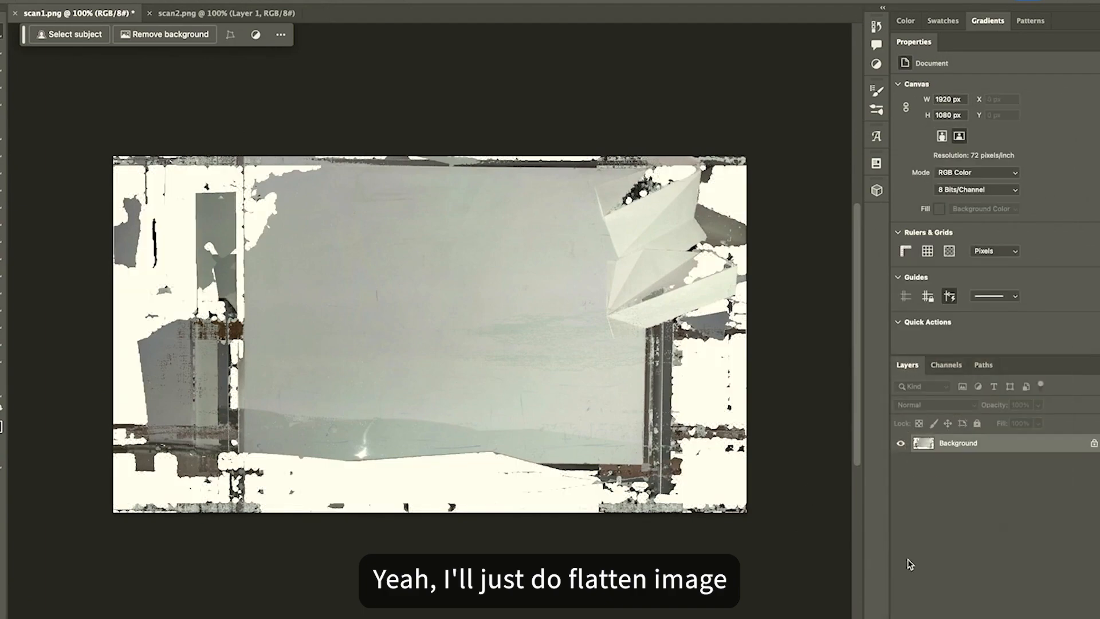
Cancel the Save As dialog and undo the flatten
{"action": "key", "text": "super+shift+s"}
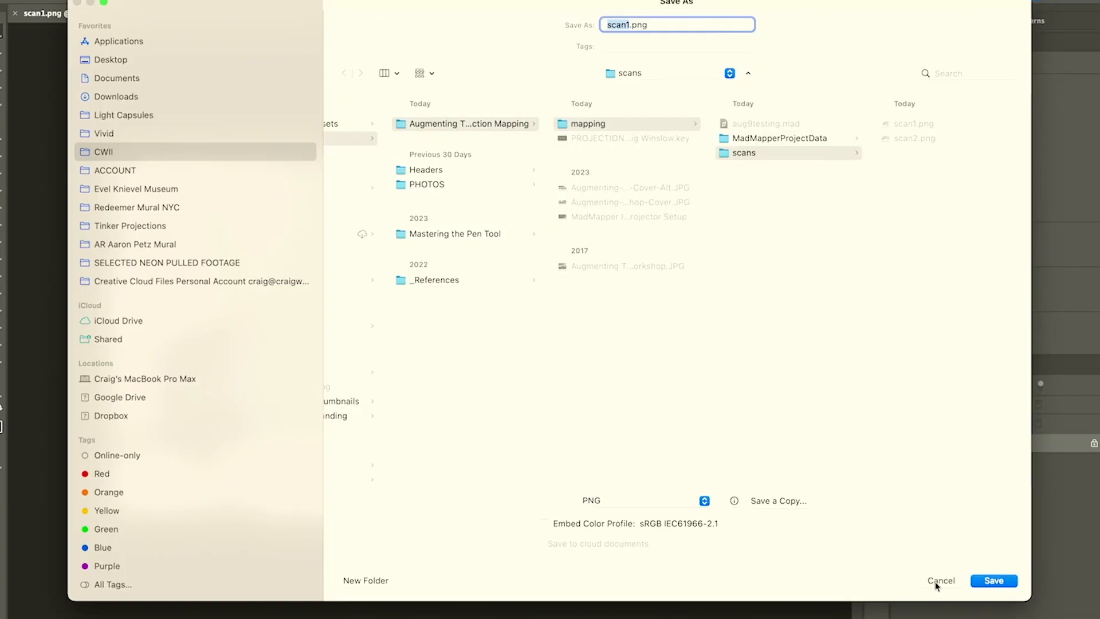
{"action": "left_click", "coordinate": [941, 580]}
{"action": "key", "text": "super+z"}
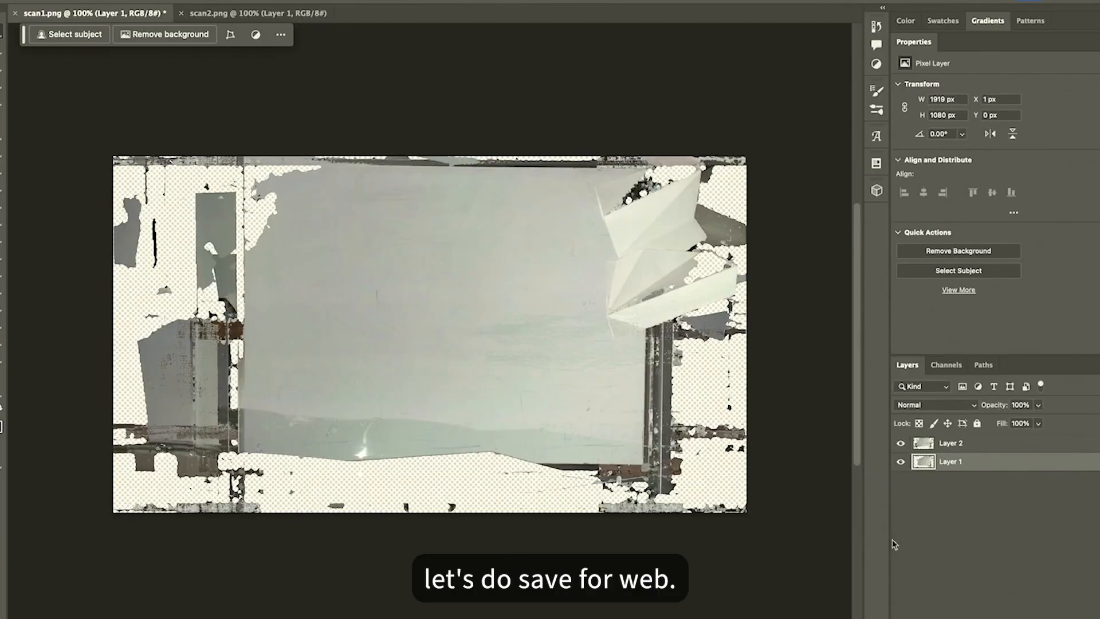
Export the combined image with Save for Web as PNG-24 named scan3
{"action": "key", "text": "super+alt+shift+s"}
{"action": "left_click", "coordinate": [837, 96]}
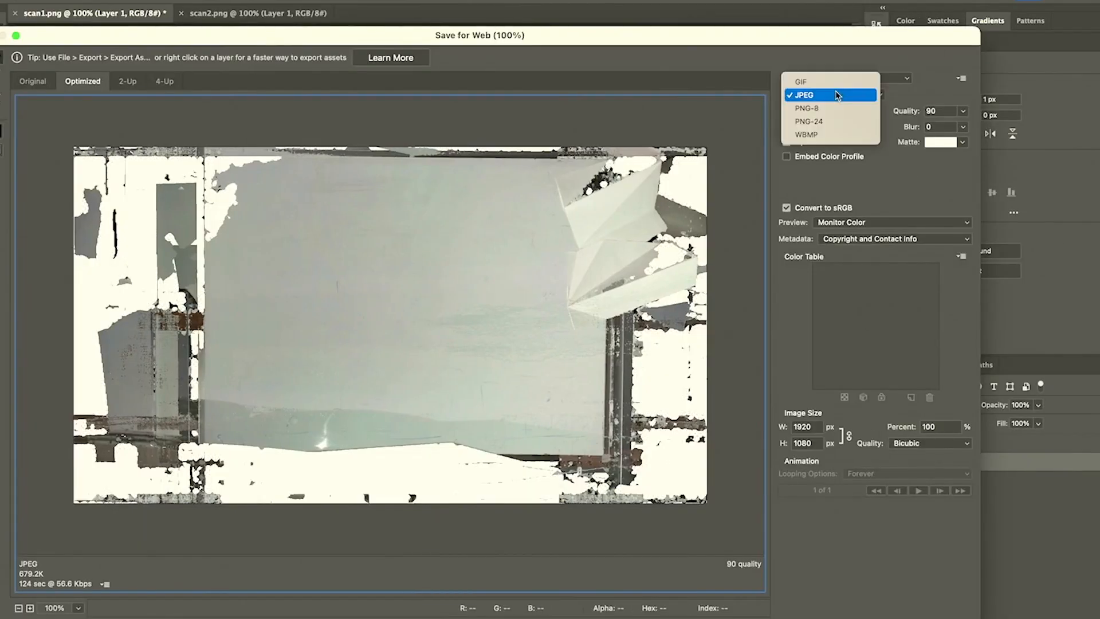
{"action": "left_click", "coordinate": [828, 121]}
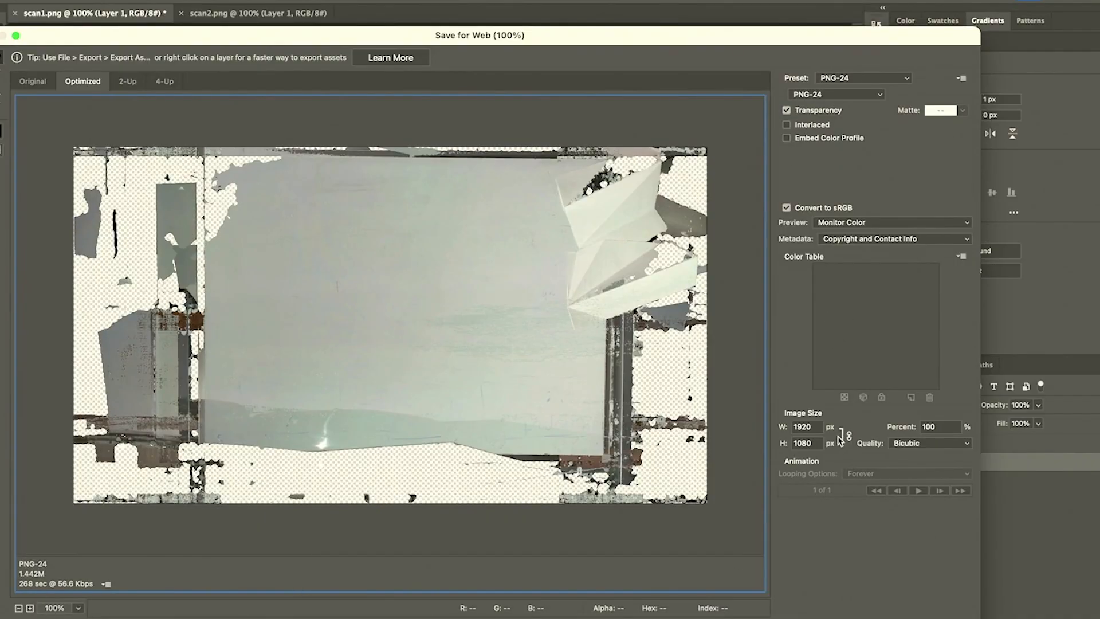
{"action": "key", "text": "Return"}
{"action": "type", "text": "scan3"}
{"action": "key", "text": "Return"}
{"action": "key", "text": "super+Tab"}
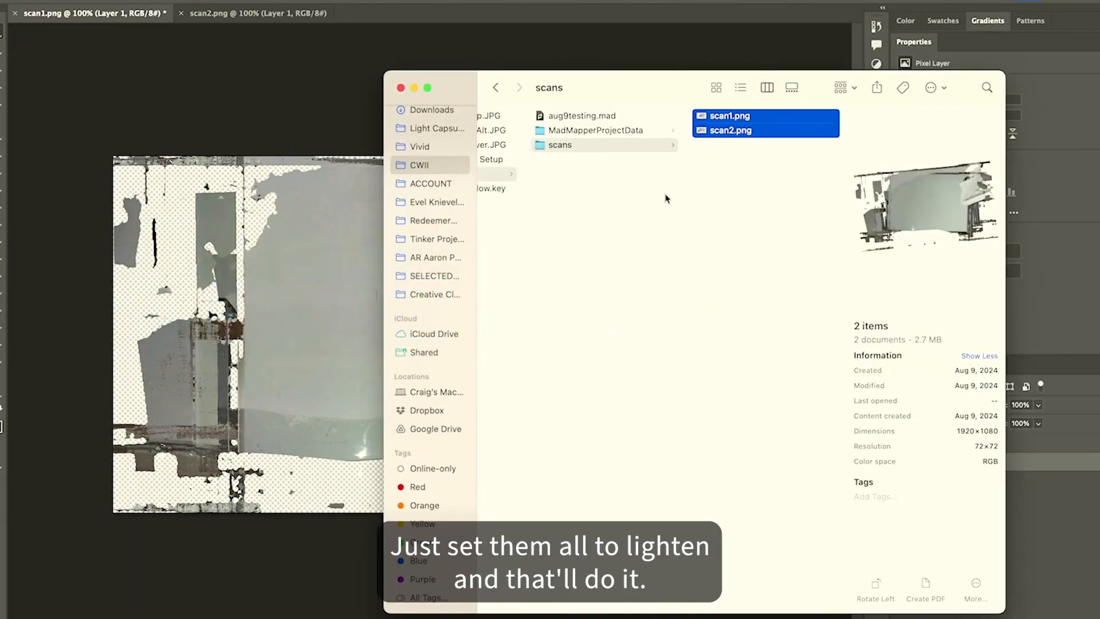
Try to load scan3 as the PROJECTOR output's background image from the scans folder
{"action": "key", "text": "super+Tab"}
{"action": "left_click", "coordinate": [315, 281]}
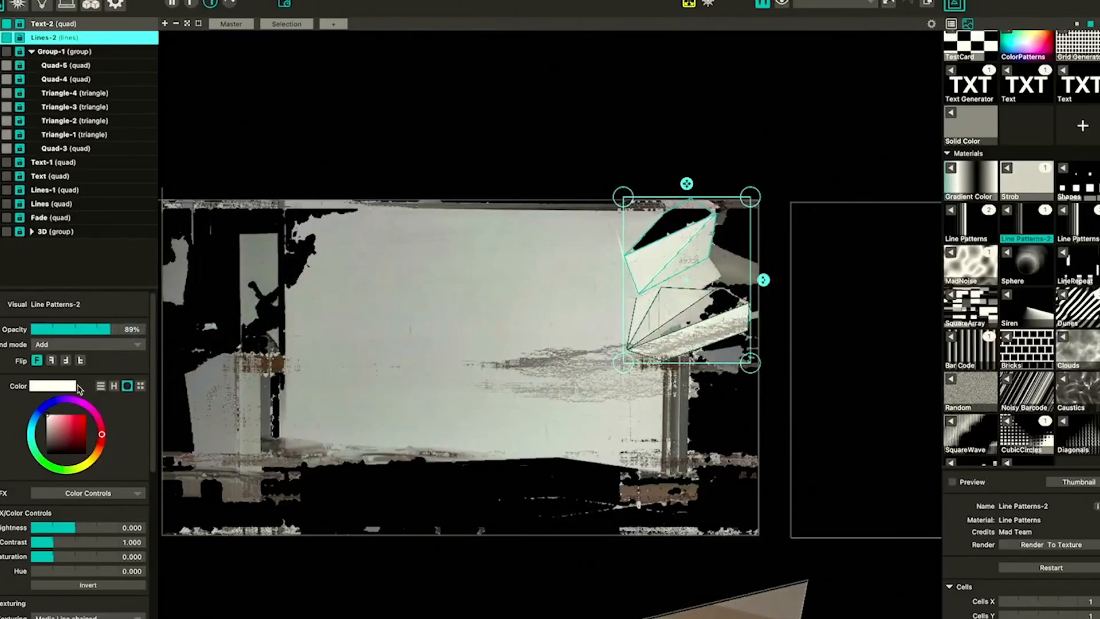
{"action": "left_click", "coordinate": [66, 4]}
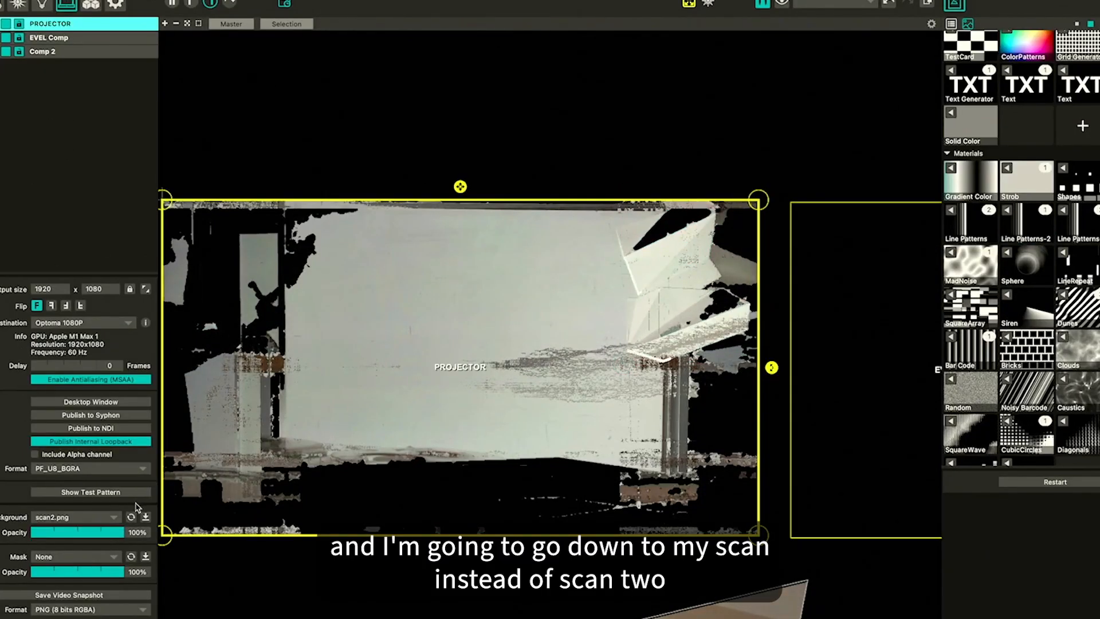
{"action": "left_click", "coordinate": [145, 517]}
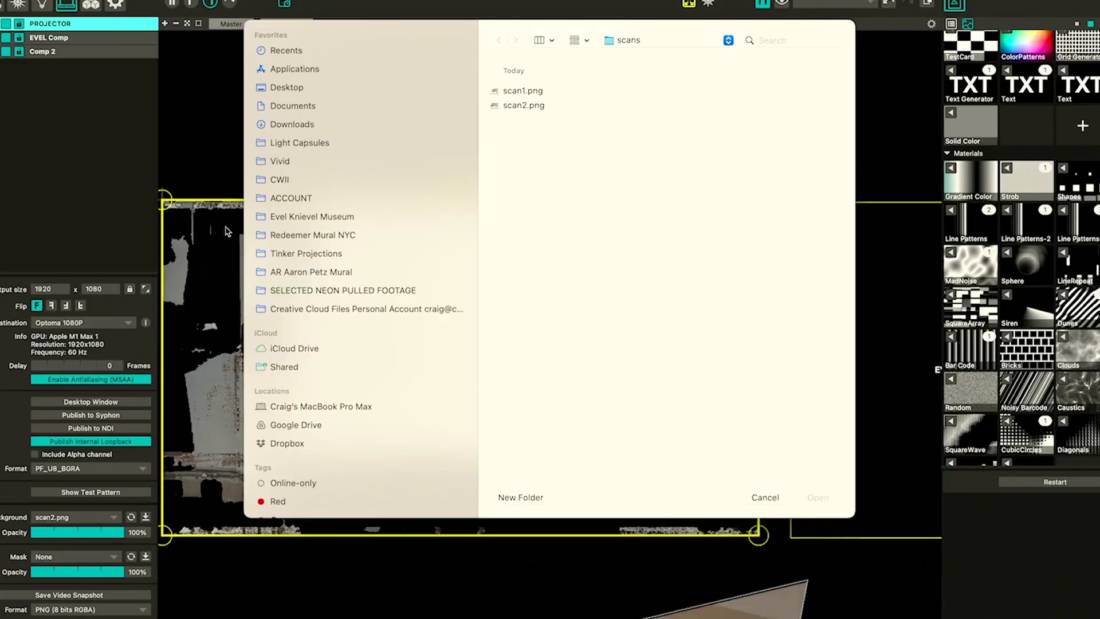
{"action": "left_click", "coordinate": [662, 41]}
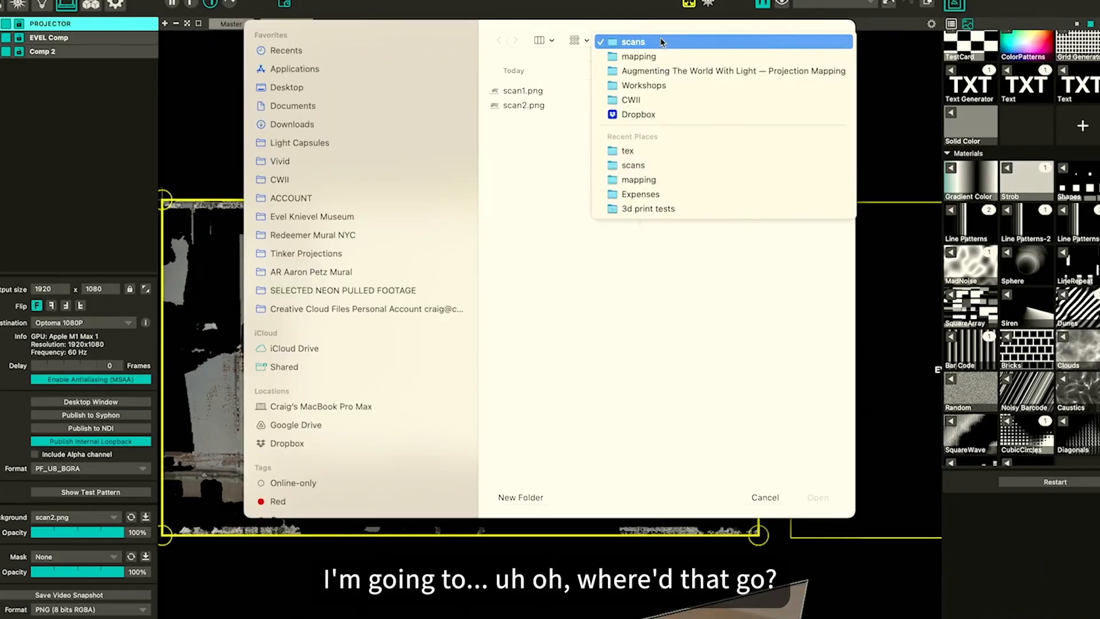
{"action": "left_click", "coordinate": [662, 41]}
{"action": "key", "text": "super+Tab"}
{"action": "key", "text": "super+Tab"}
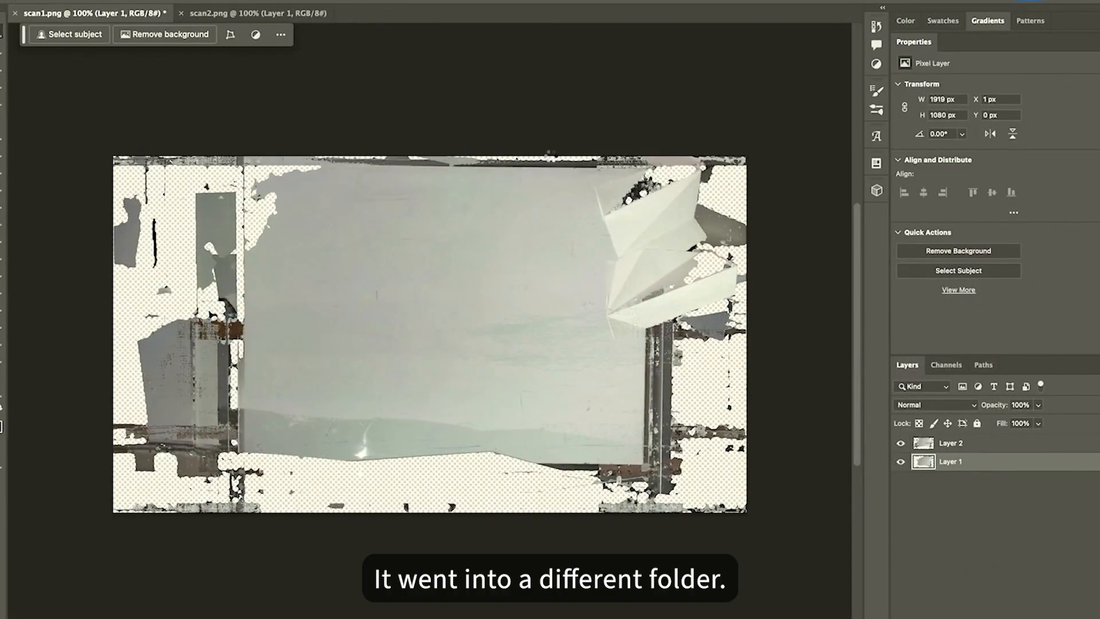
Export the combined image with Save for Web as scan3.png into the mapping project's scans folder
{"action": "key", "text": "super+alt+shift+s"}
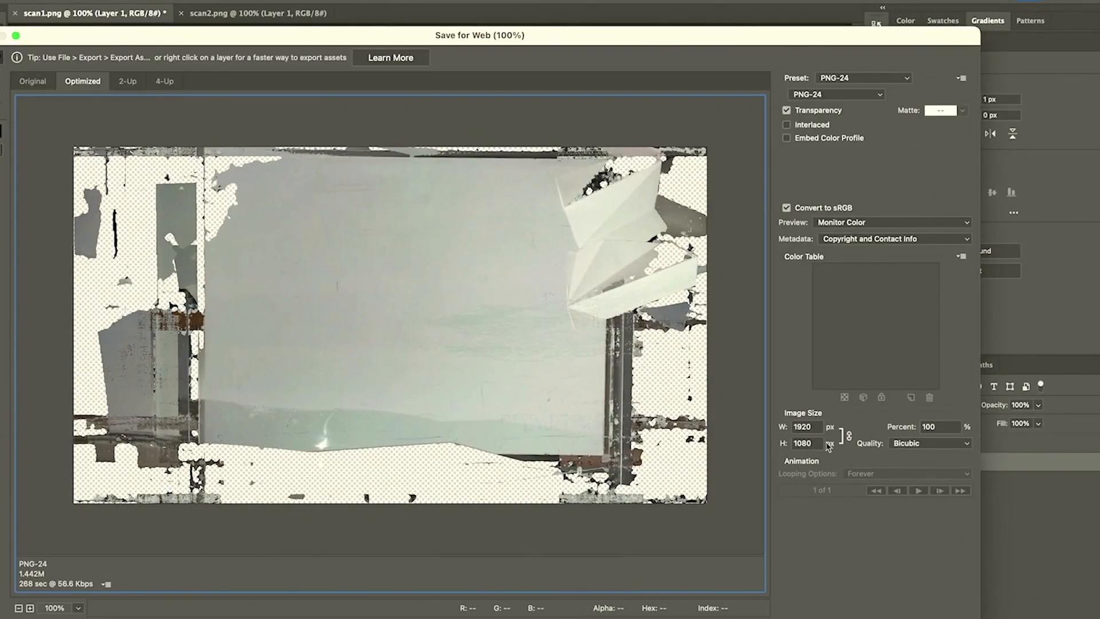
{"action": "key", "text": "Return"}
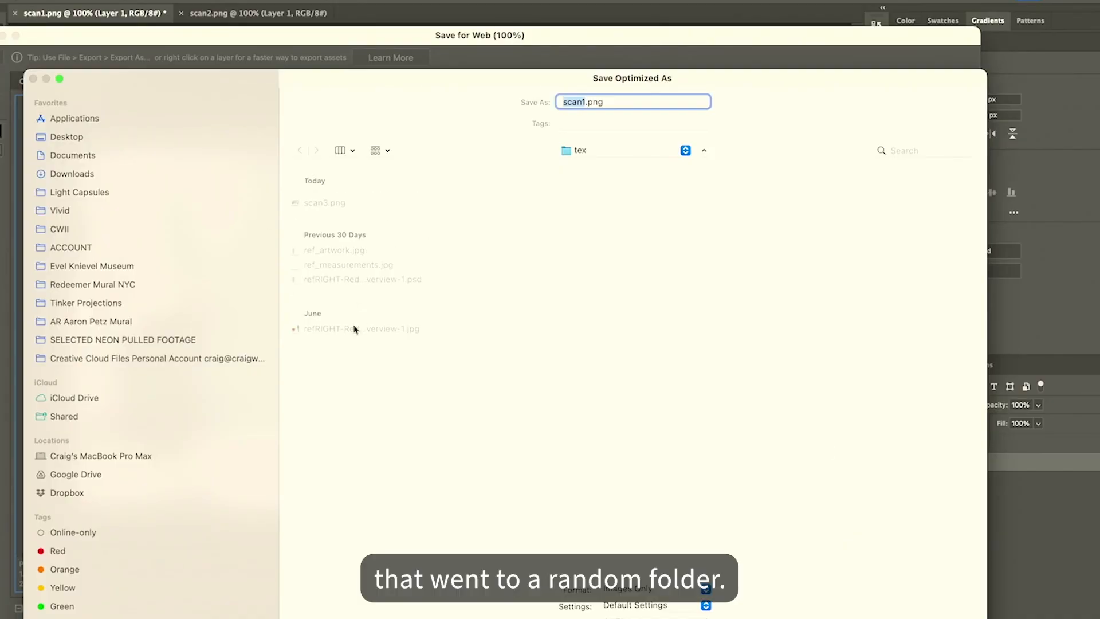
{"action": "left_click", "coordinate": [59, 231]}
{"action": "left_click", "coordinate": [360, 217]}
{"action": "key", "text": "Right"}
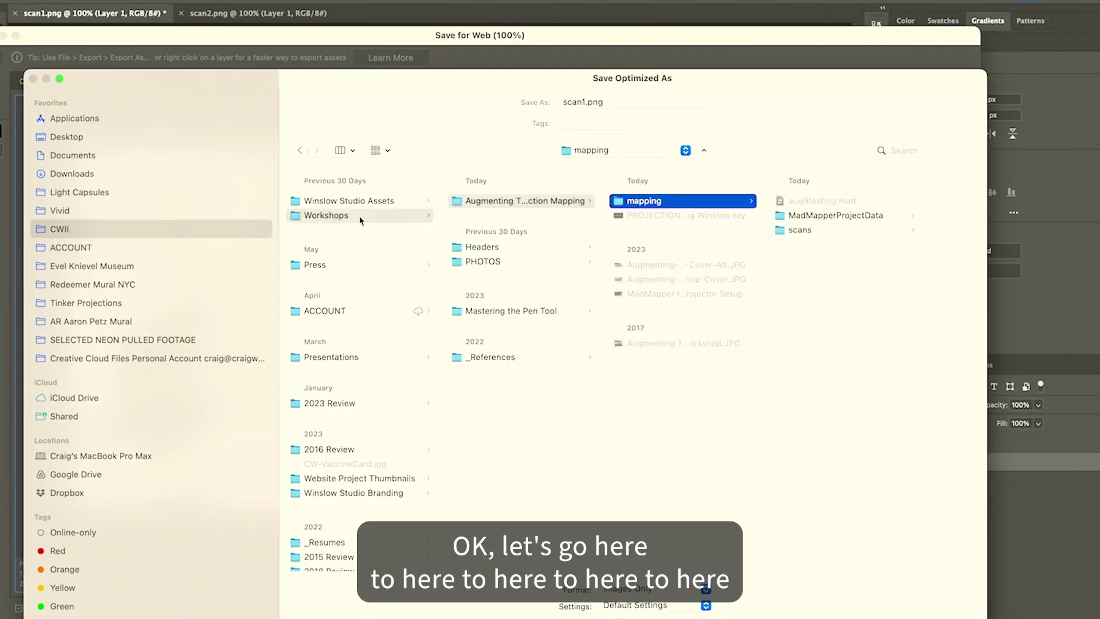
{"action": "key", "text": "Right"}
{"action": "key", "text": "Right"}
{"action": "key", "text": "Down"}
{"action": "key", "text": "Return"}
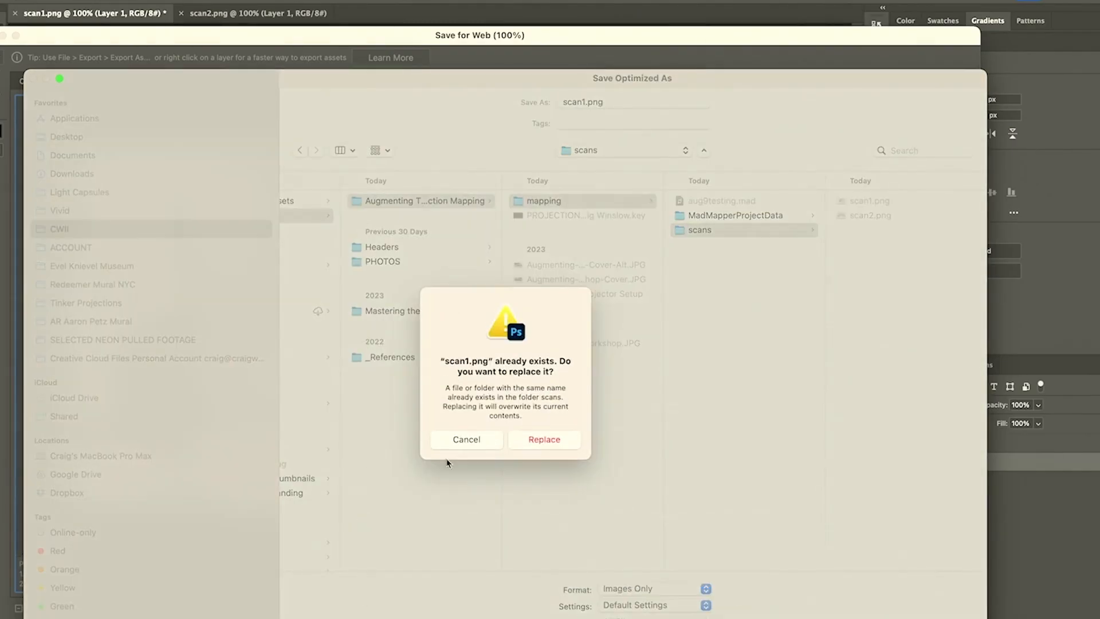
{"action": "left_click", "coordinate": [467, 440]}
{"action": "left_click", "coordinate": [581, 100]}
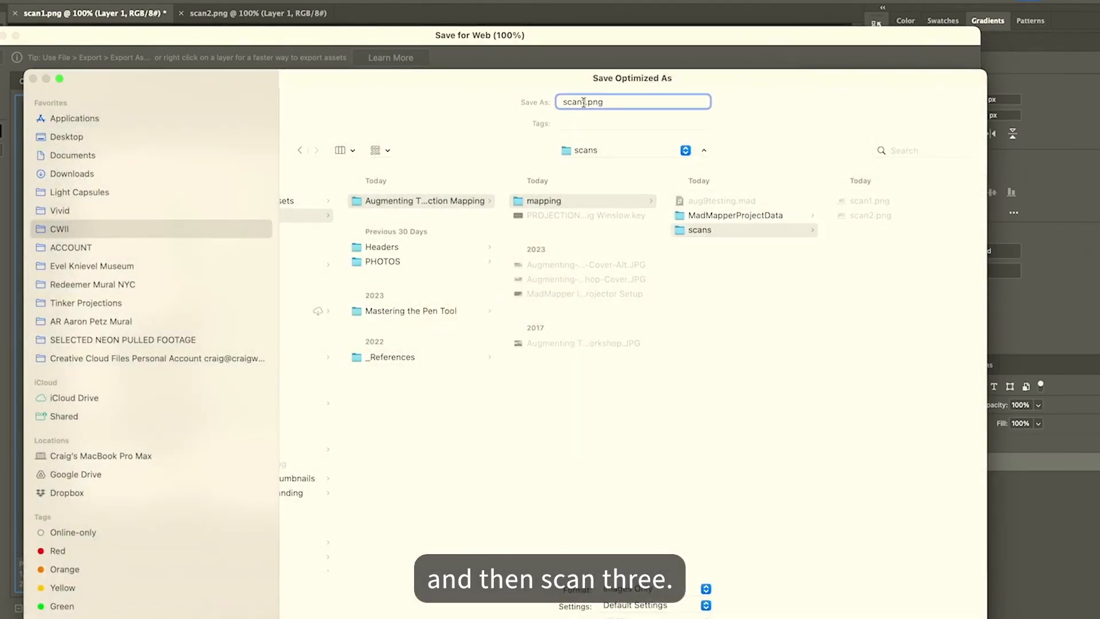
{"action": "key", "text": "BackSpace"}
{"action": "type", "text": "3"}
{"action": "key", "text": "Return"}
Load scan3.png from the scans folder as the PROJECTOR output's background and lower its opacity to 86%
{"action": "left_click", "coordinate": [651, 265]}
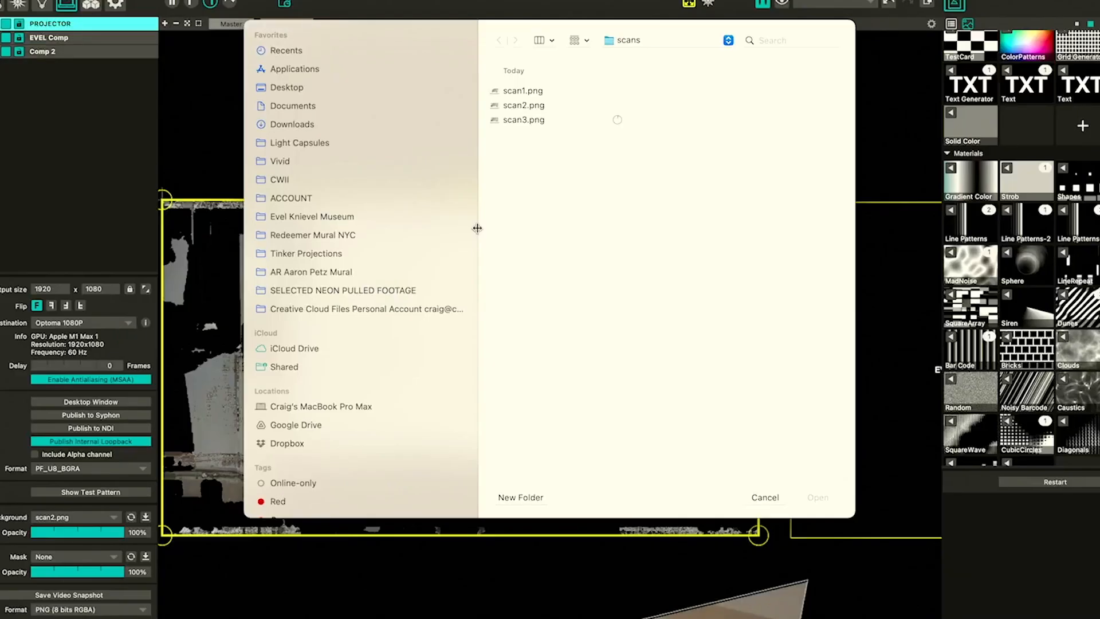
{"action": "left_click", "coordinate": [524, 120]}
{"action": "double_click", "coordinate": [528, 124]}
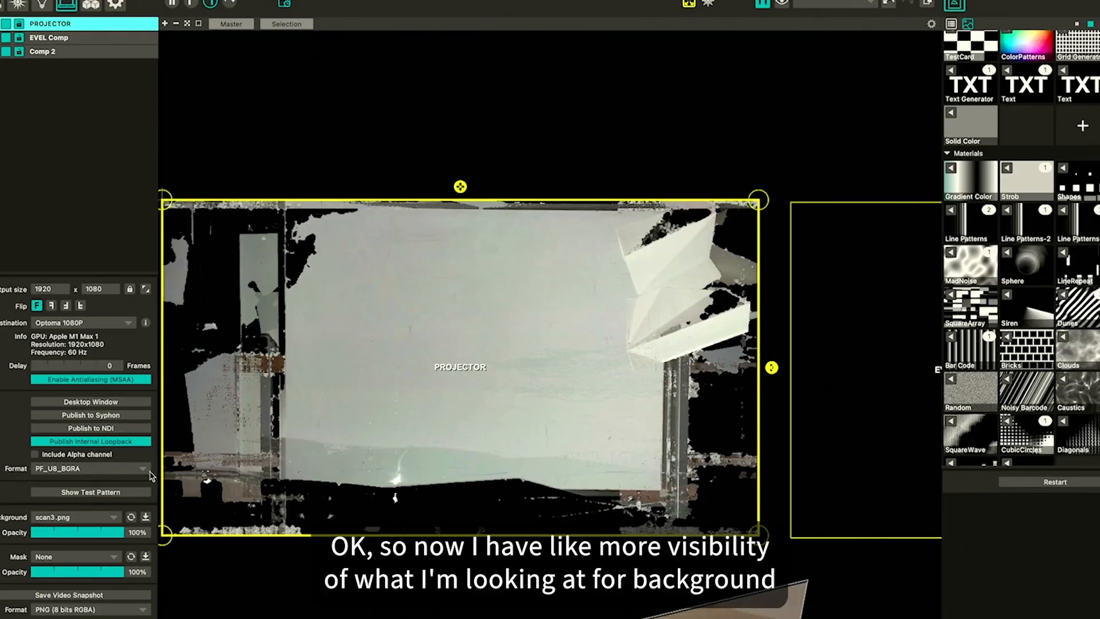
{"action": "mouse_move", "coordinate": [123, 532]}
{"action": "left_mouse_down"}
{"action": "mouse_move", "coordinate": [80, 534]}
{"action": "mouse_move", "coordinate": [112, 534]}
{"action": "left_mouse_up"}
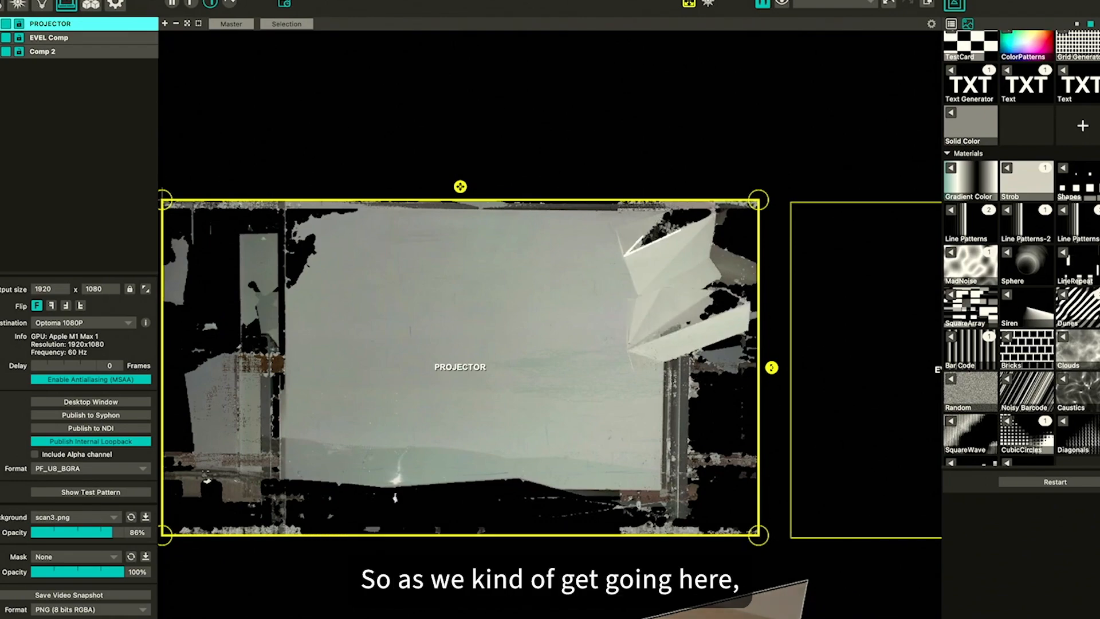
Switch to the surface list and enable visibility of the Text-1, Text, Lines-1 and Group-1 surfaces
{"action": "left_click", "coordinate": [425, 64]}
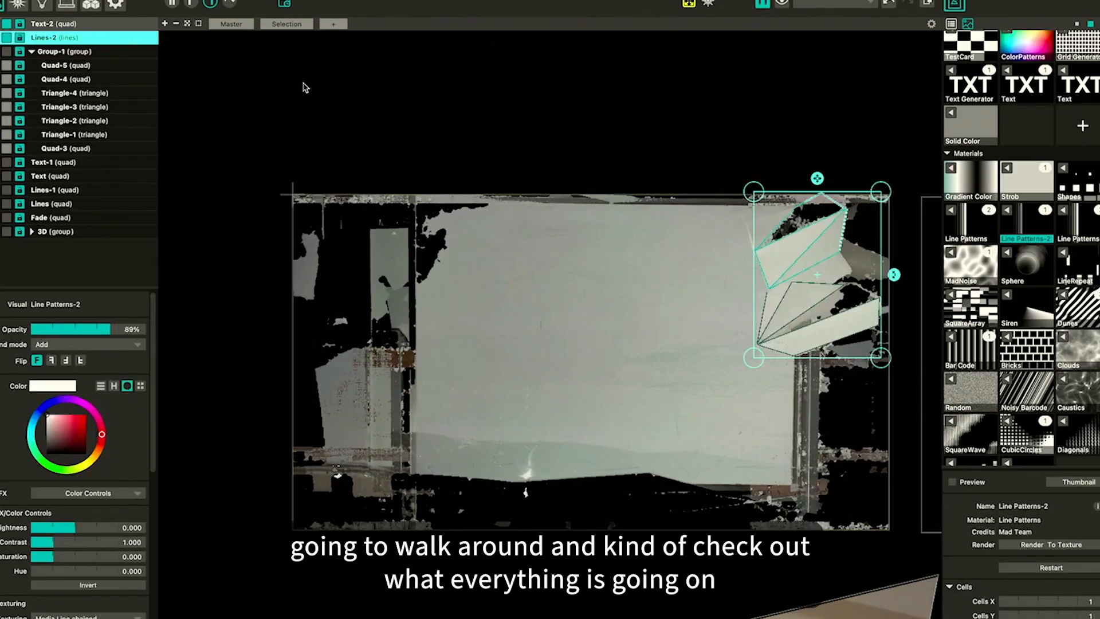
{"action": "left_click", "coordinate": [6, 162]}
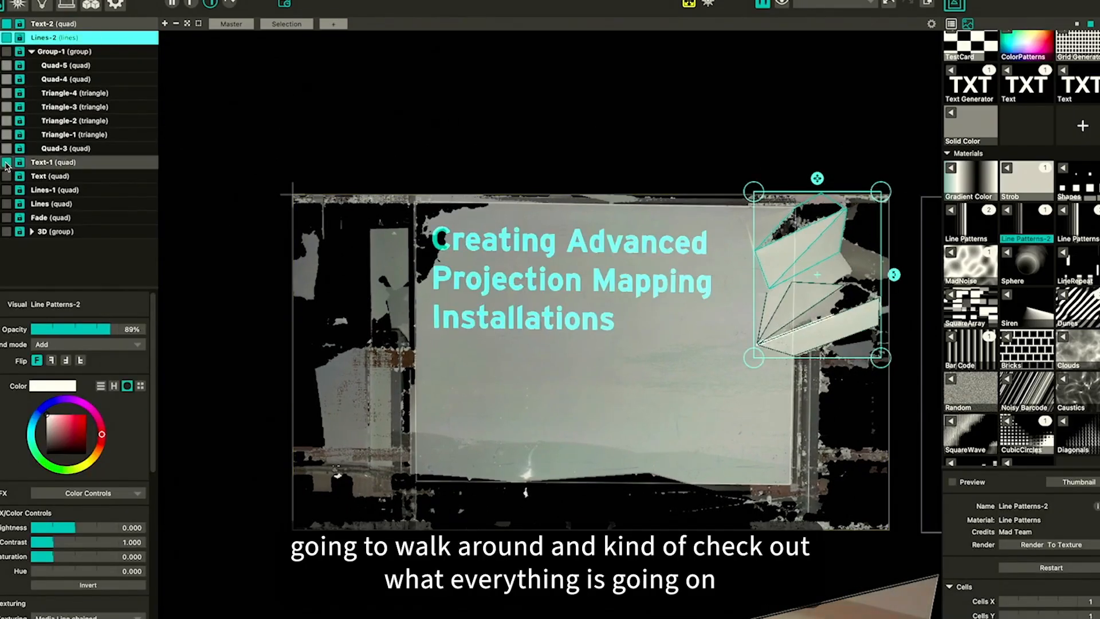
{"action": "left_click", "coordinate": [6, 176]}
{"action": "left_click", "coordinate": [7, 192]}
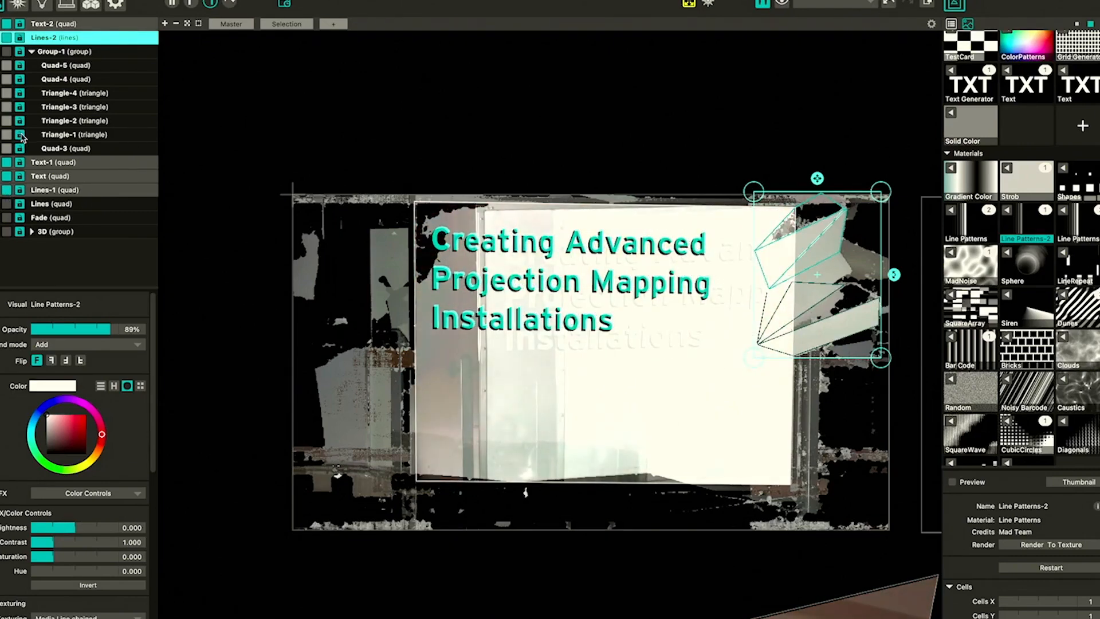
{"action": "left_click", "coordinate": [7, 52]}
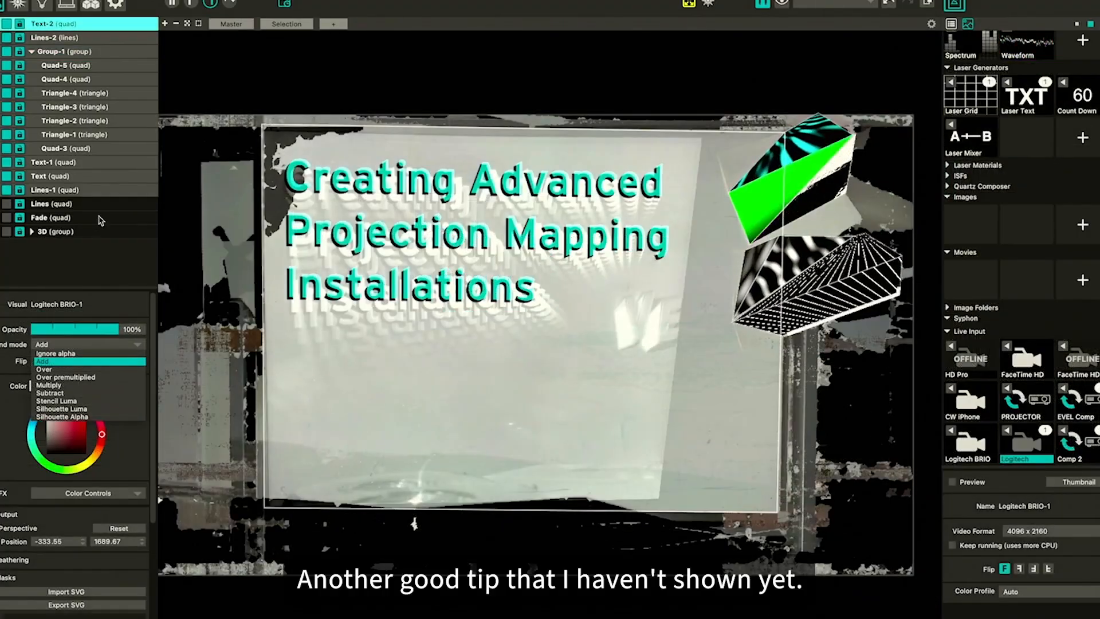
Scroll through the selected surface's properties to examine its Soft-Edge settings
{"action": "left_click", "coordinate": [44, 558]}
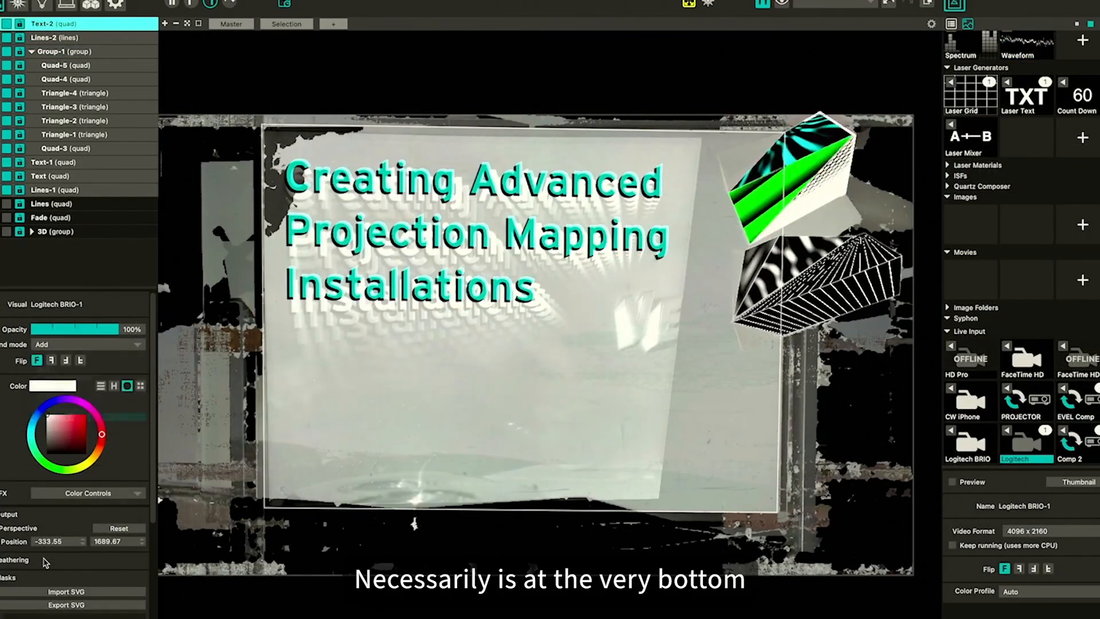
{"action": "scroll", "coordinate": [43, 558], "scroll_direction": "down", "scroll_amount": 8}
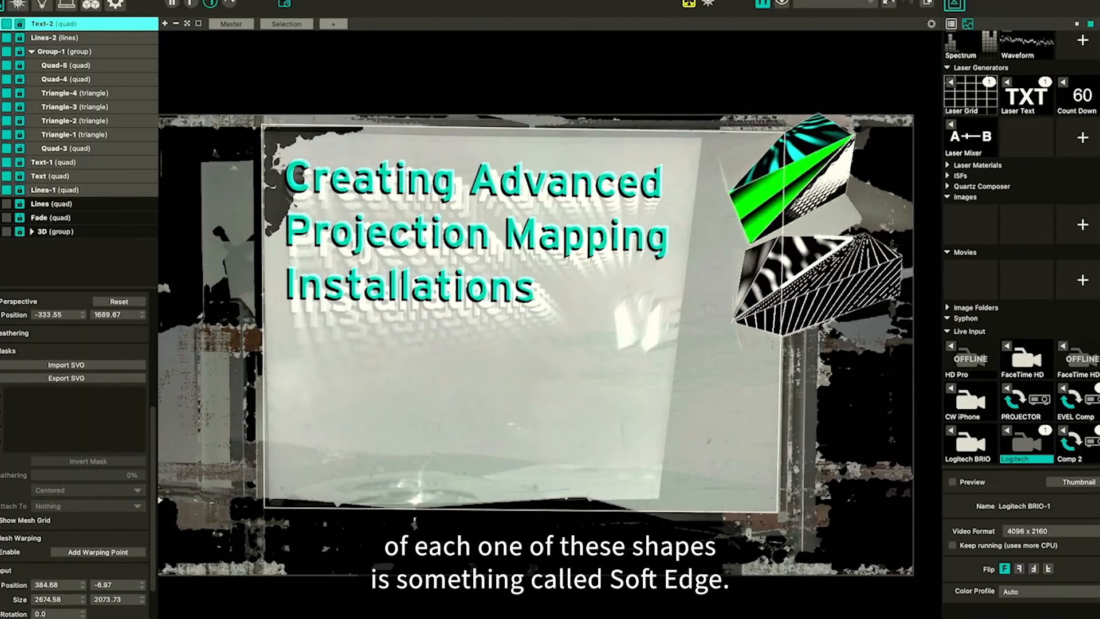
{"action": "scroll", "coordinate": [3, 477], "scroll_direction": "down", "scroll_amount": 5}
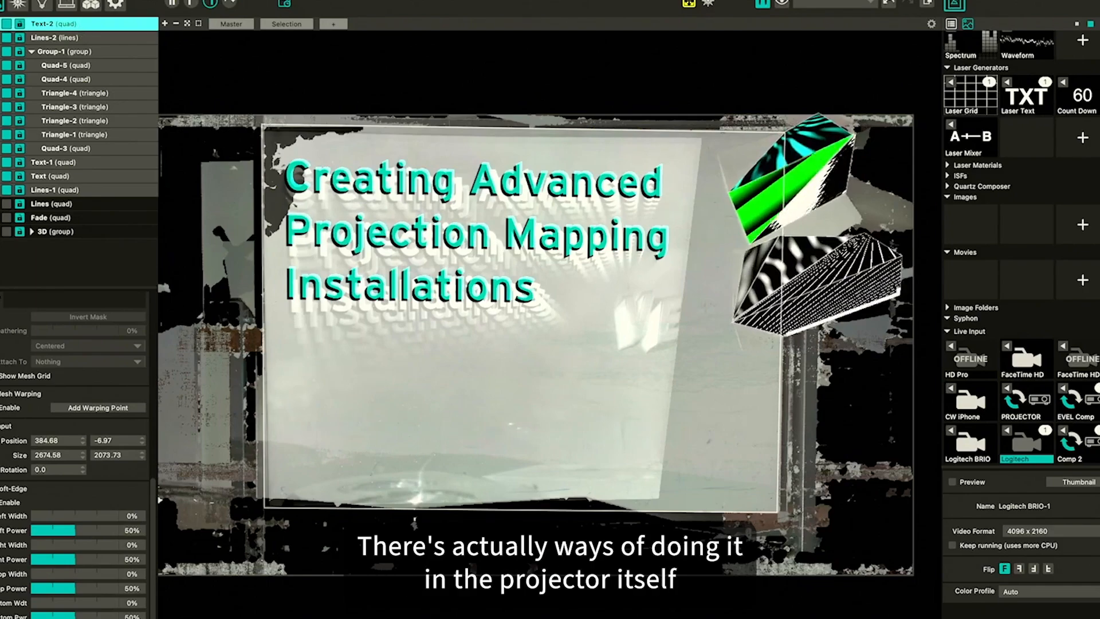
{"action": "left_click", "coordinate": [67, 6]}
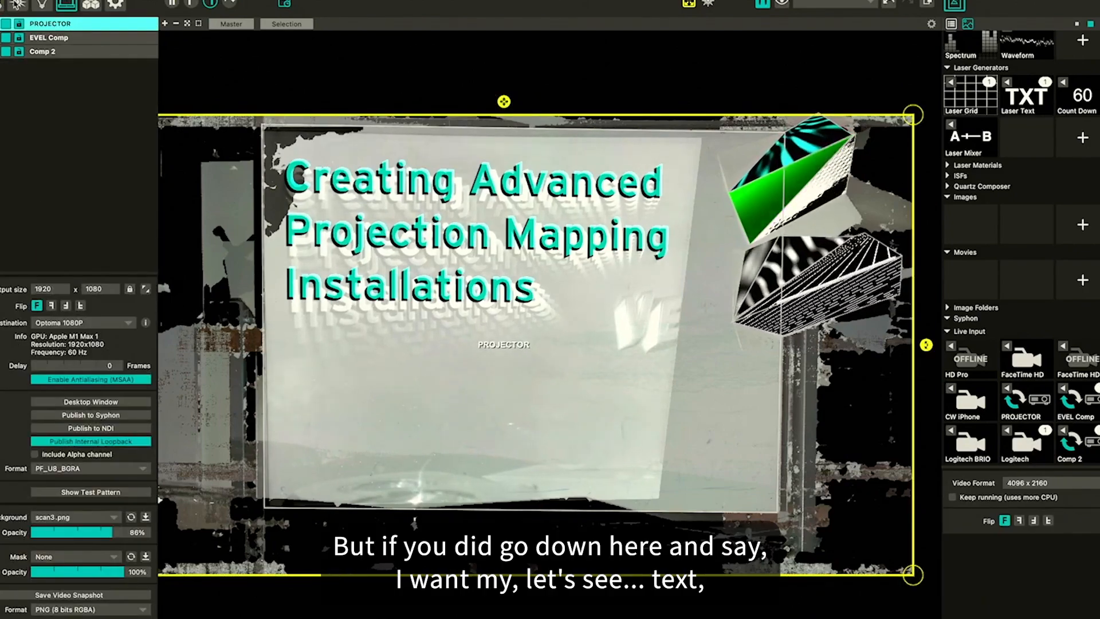
{"action": "left_click", "coordinate": [1, 5]}
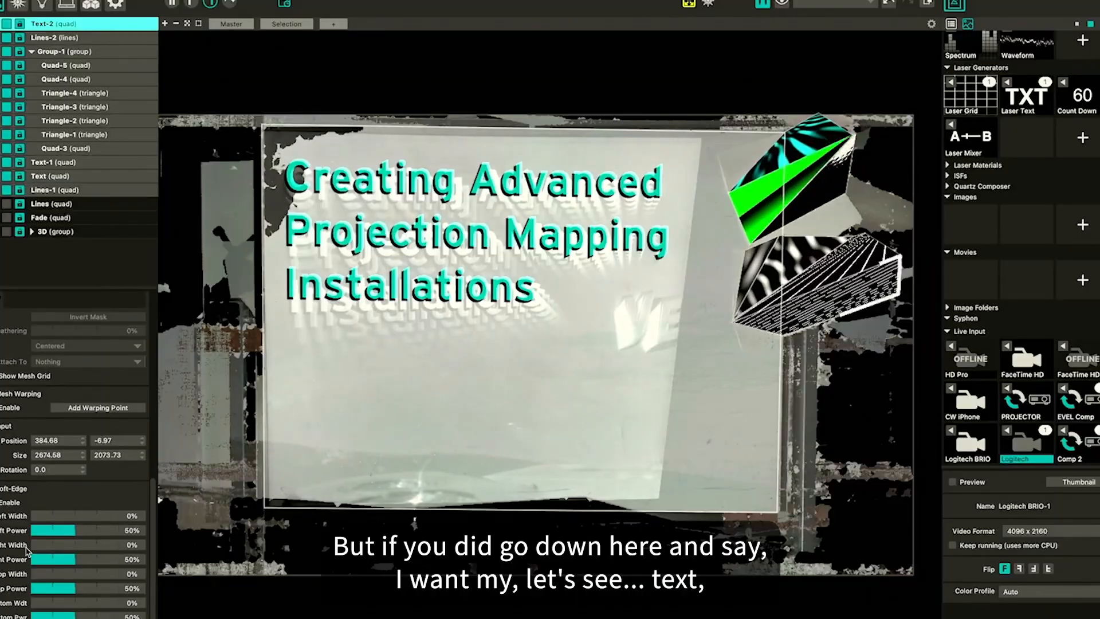
{"action": "left_click", "coordinate": [428, 402]}
Select the Lines-1 surface and raise its brightness to about 0.588
{"action": "left_click", "coordinate": [6, 163]}
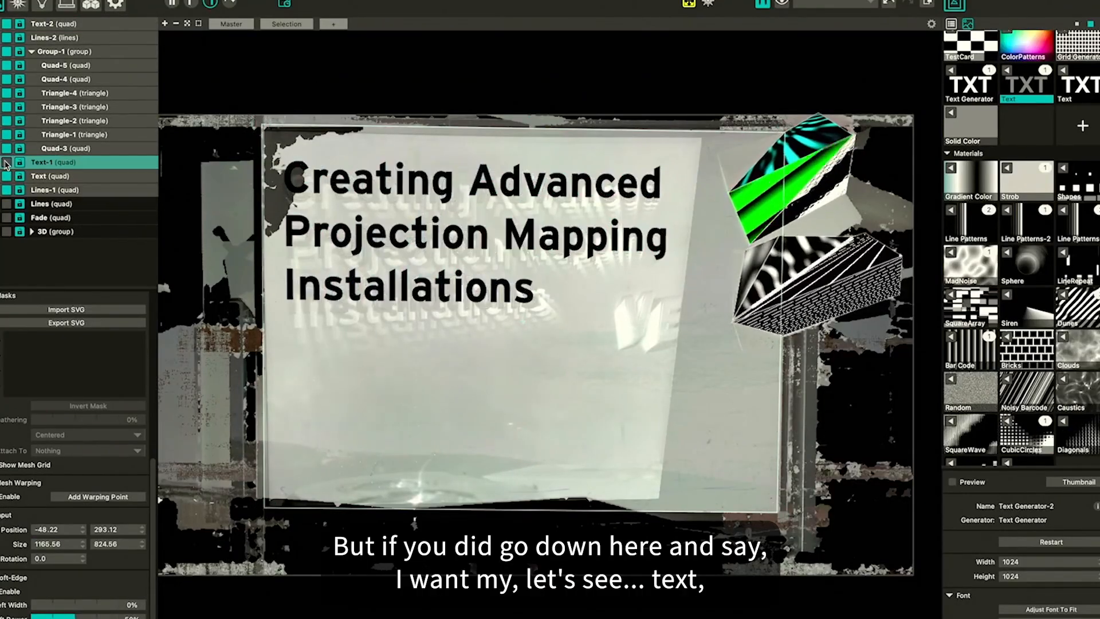
{"action": "left_click", "coordinate": [6, 164]}
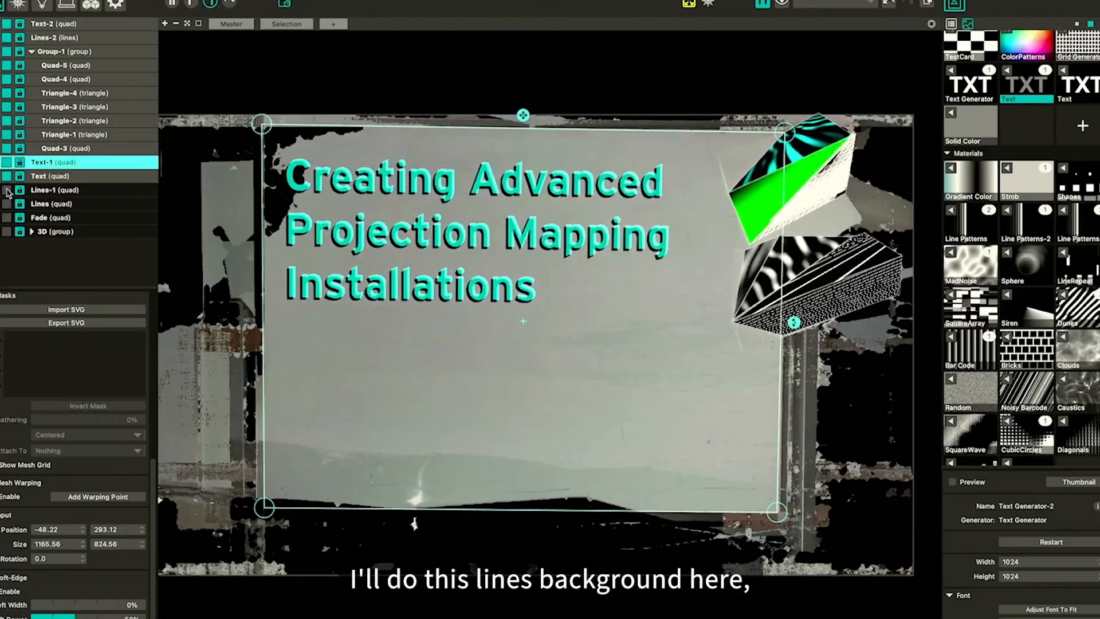
{"action": "left_click", "coordinate": [65, 189]}
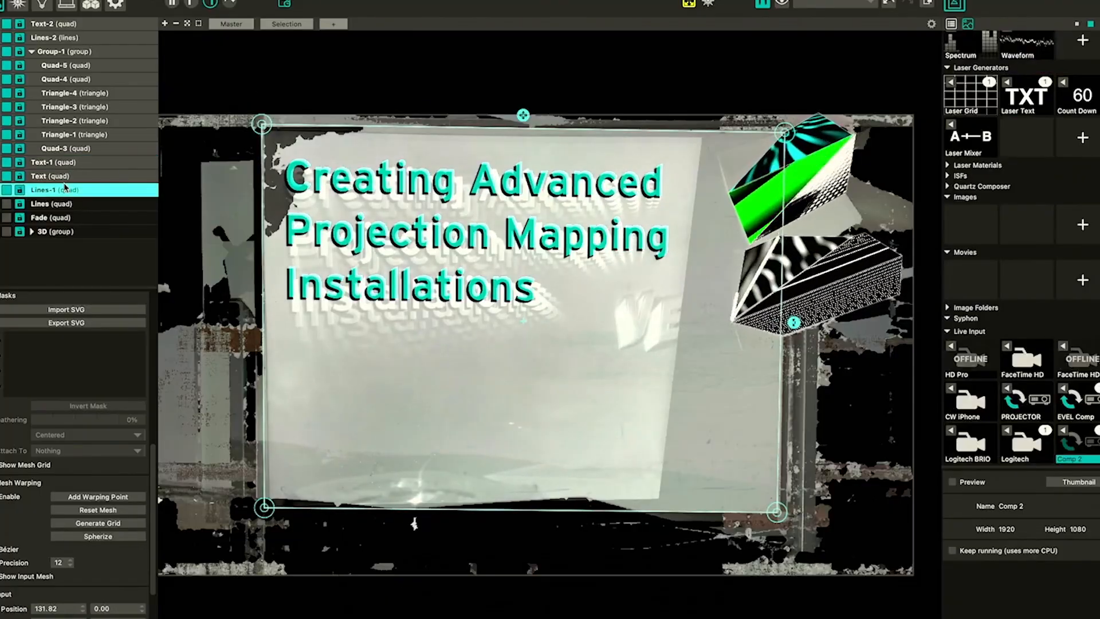
{"action": "scroll", "coordinate": [35, 410], "scroll_direction": "up", "scroll_amount": 10}
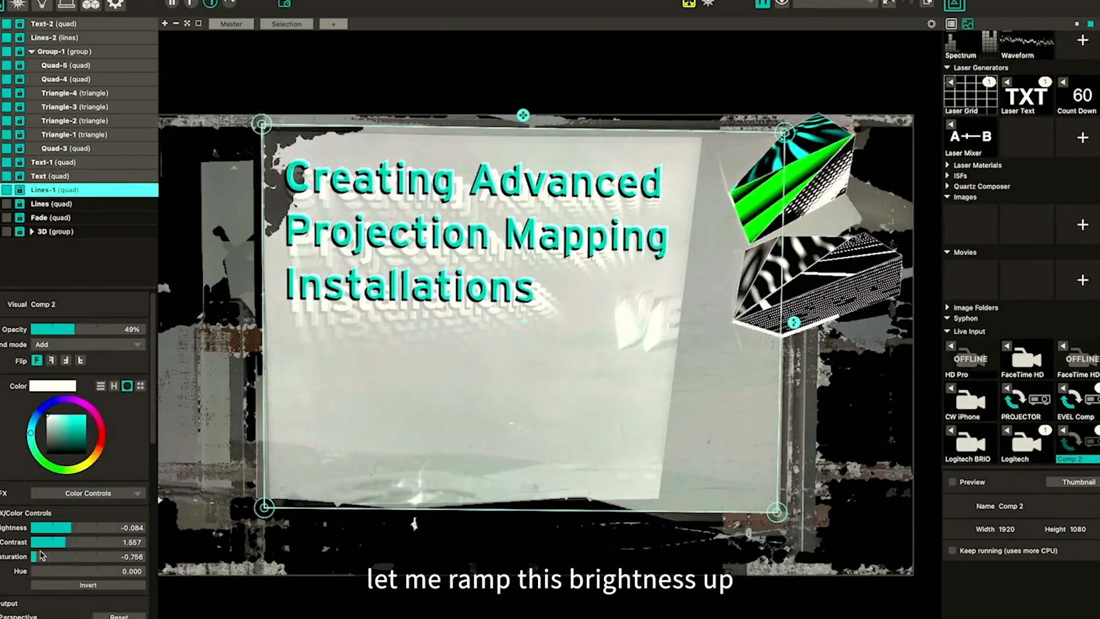
{"action": "left_click_drag", "start_coordinate": [66, 548], "coordinate": [101, 530]}
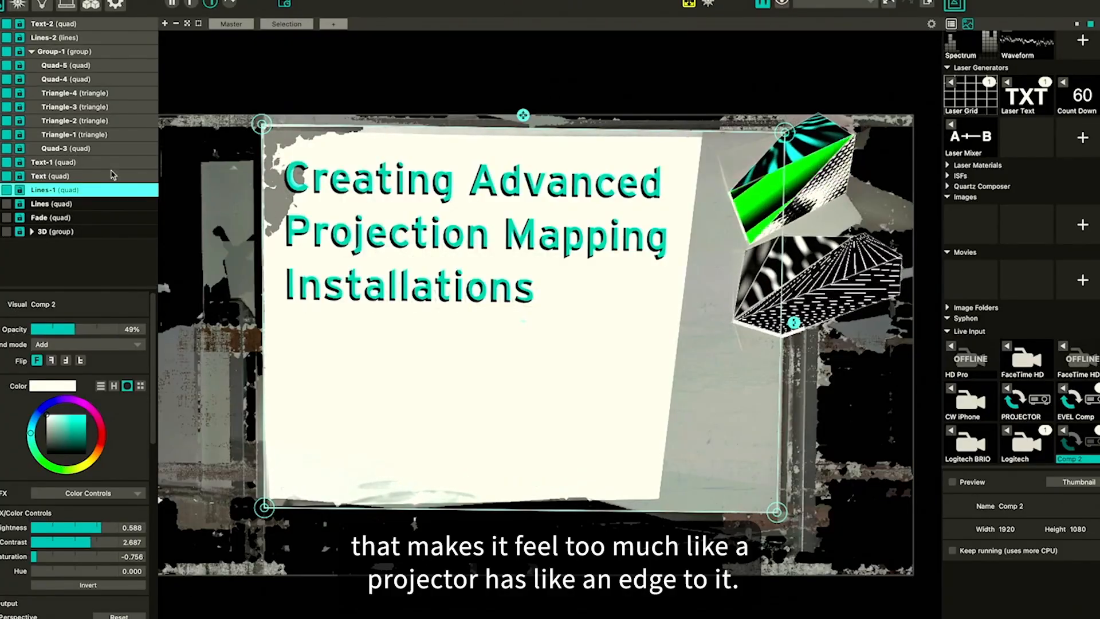
Set the Lines-1 soft edges to left width 27%, right width about 78%, top width 30% and bottom width 27%
{"action": "scroll", "coordinate": [1, 565], "scroll_direction": "down", "scroll_amount": 10}
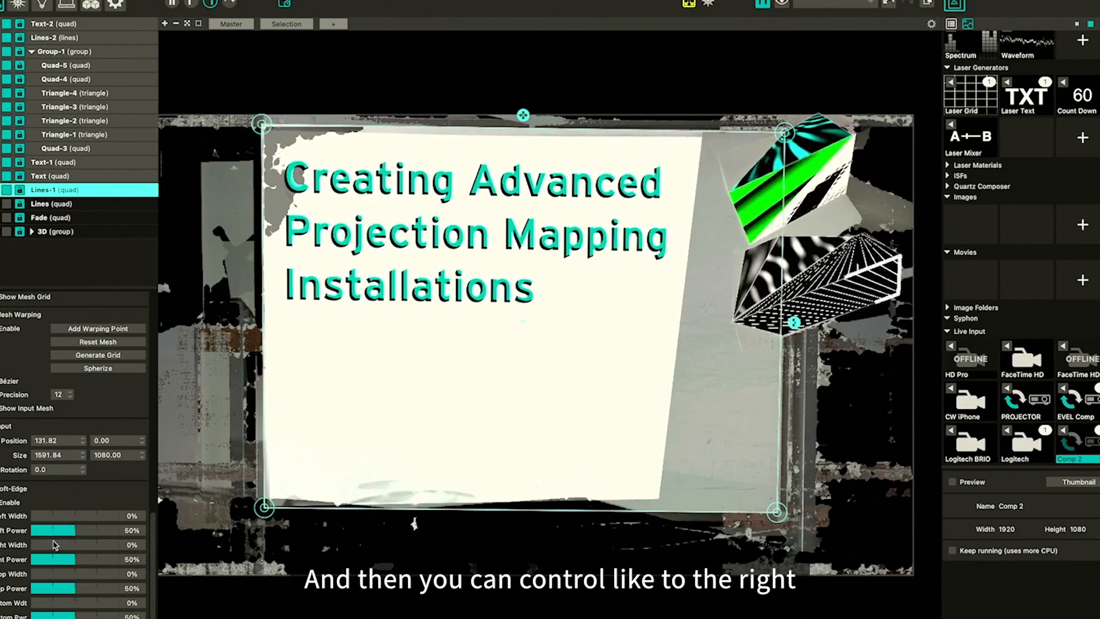
{"action": "left_click_drag", "start_coordinate": [49, 549], "coordinate": [100, 544]}
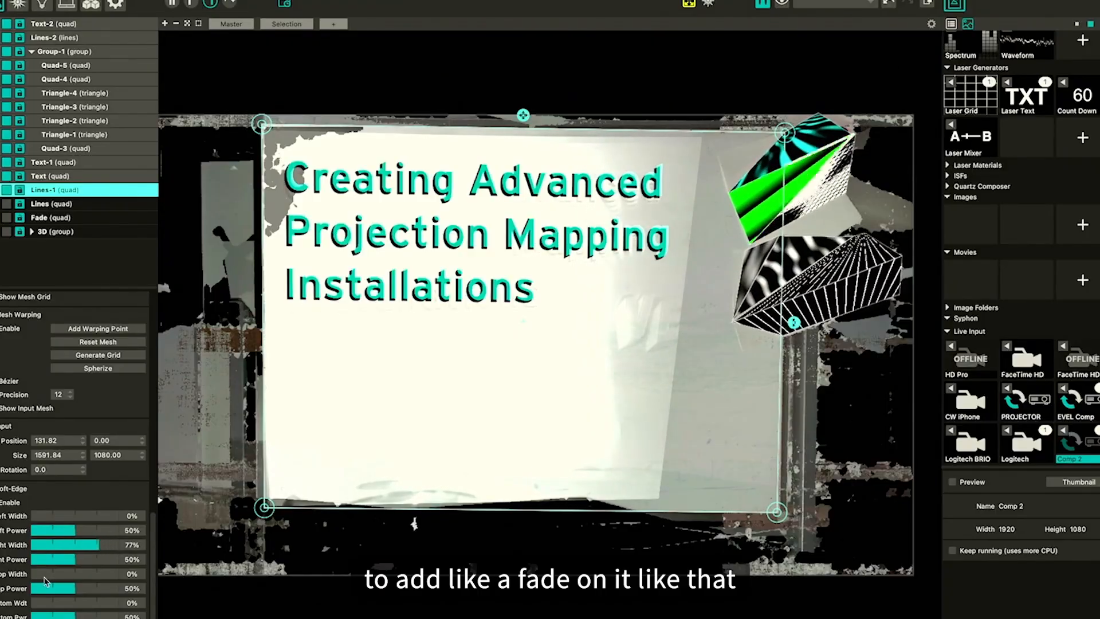
{"action": "left_click_drag", "start_coordinate": [40, 574], "coordinate": [56, 605]}
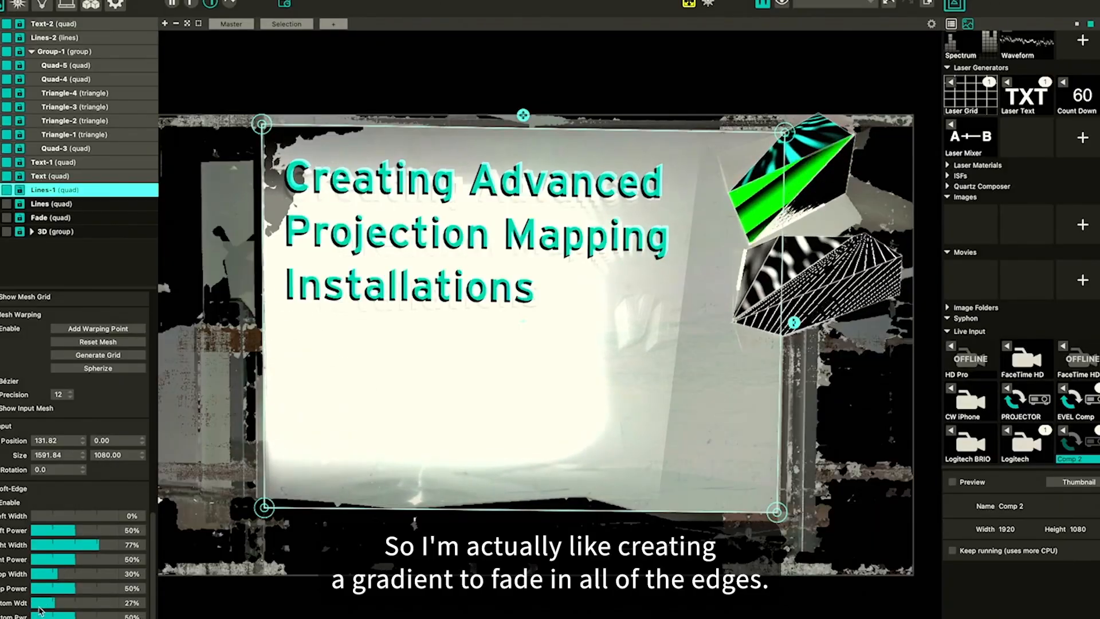
{"action": "left_click_drag", "start_coordinate": [41, 516], "coordinate": [100, 537]}
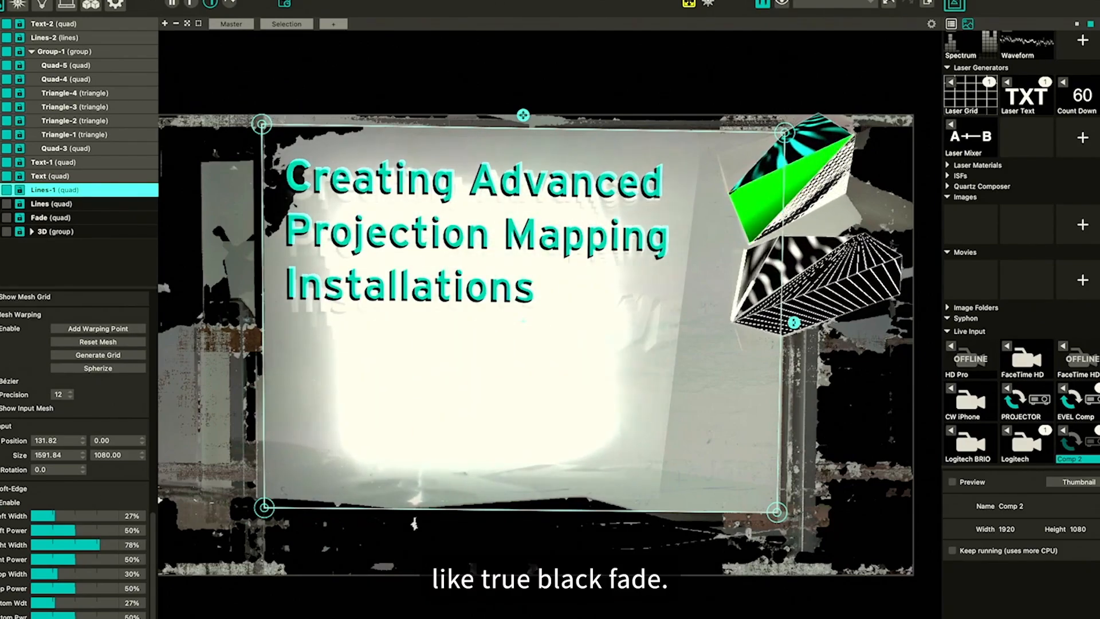
Lower the Lines-1 brightness to about 0.008 and contrast to about 2.168
{"action": "scroll", "coordinate": [94, 329], "scroll_direction": "up", "scroll_amount": 10}
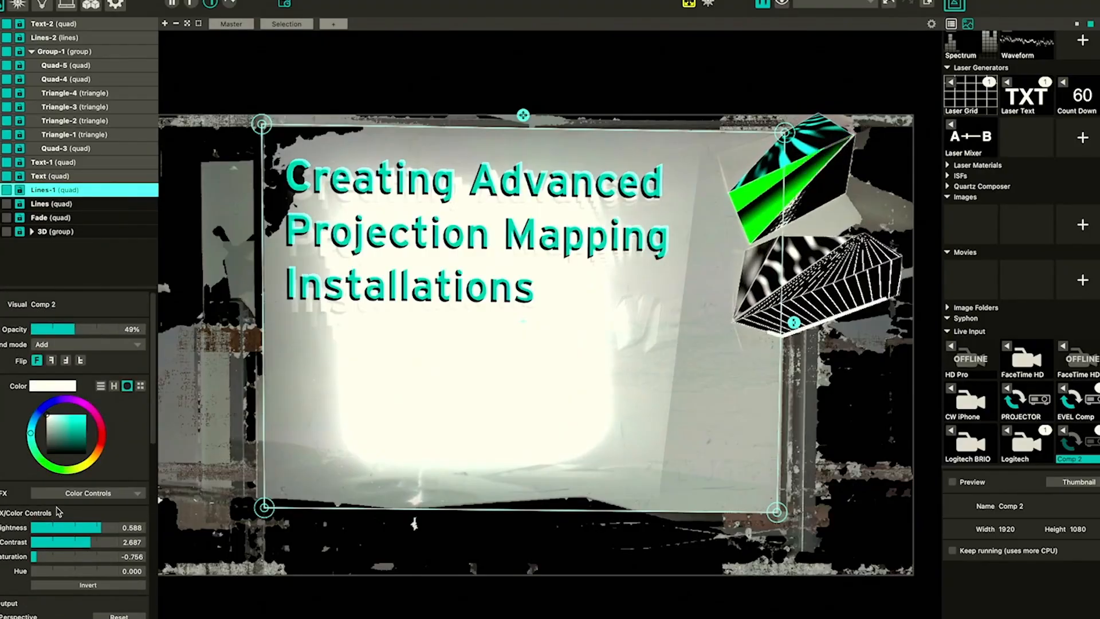
{"action": "scroll", "coordinate": [57, 512], "scroll_direction": "down", "scroll_amount": 1}
{"action": "mouse_move", "coordinate": [80, 535]}
{"action": "left_mouse_down"}
{"action": "mouse_move", "coordinate": [89, 520]}
{"action": "mouse_move", "coordinate": [76, 519]}
{"action": "left_mouse_up"}
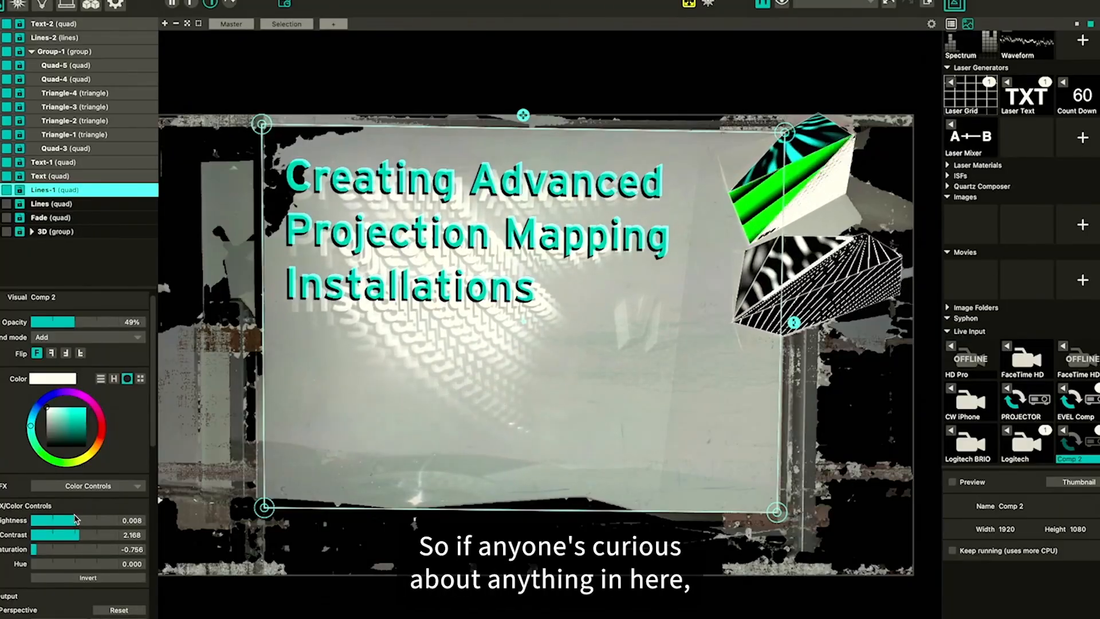
{"action": "scroll", "coordinate": [18, 436], "scroll_direction": "down", "scroll_amount": 5}
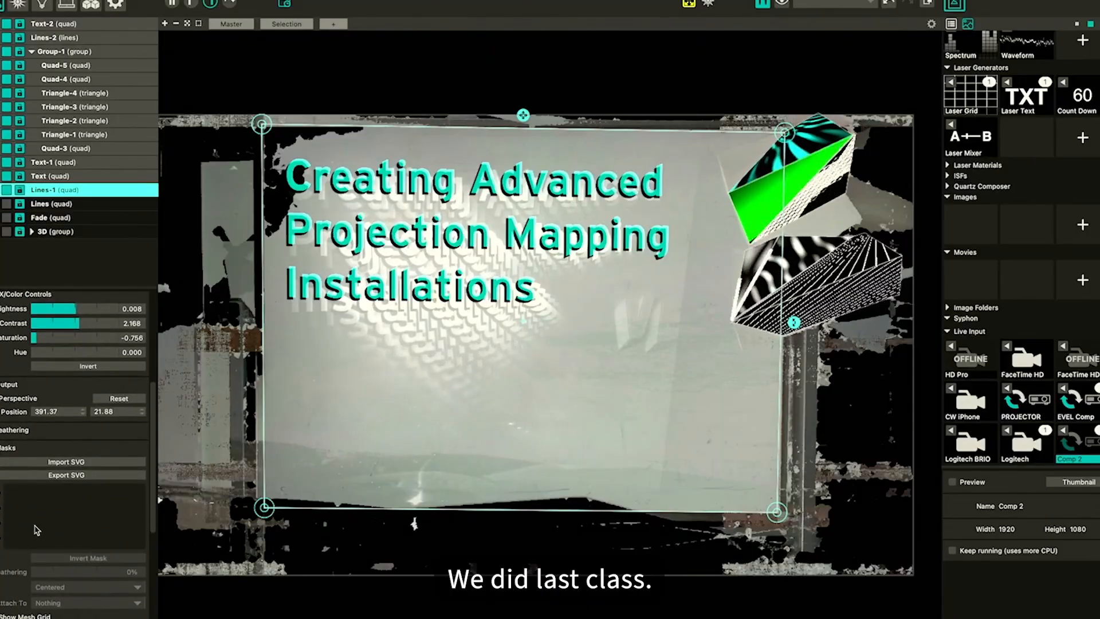
{"action": "scroll", "coordinate": [15, 501], "scroll_direction": "down", "scroll_amount": 3}
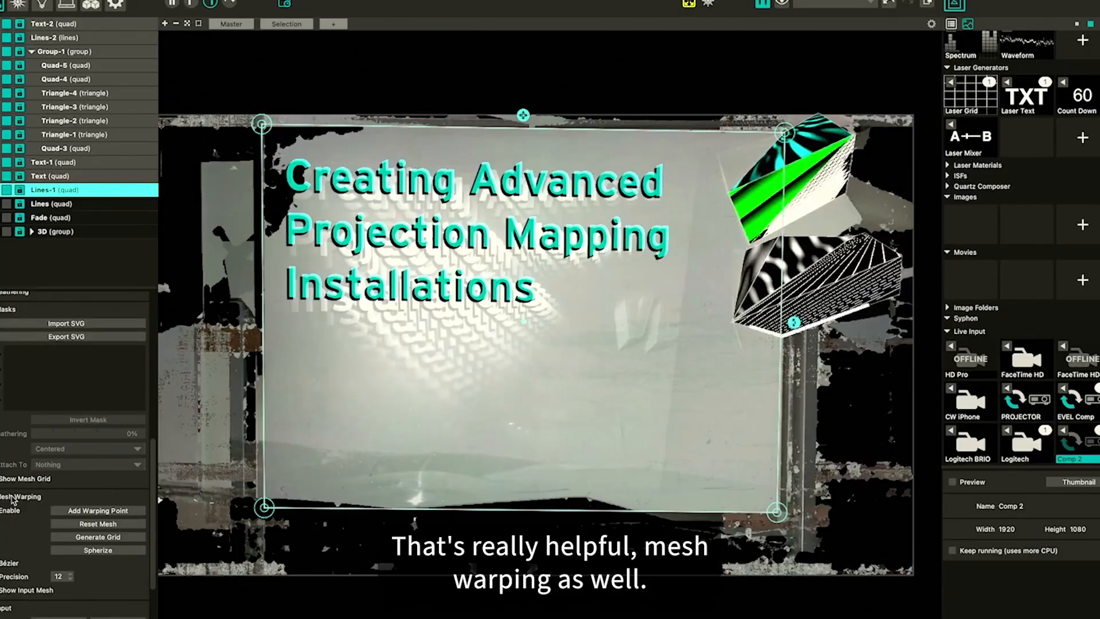
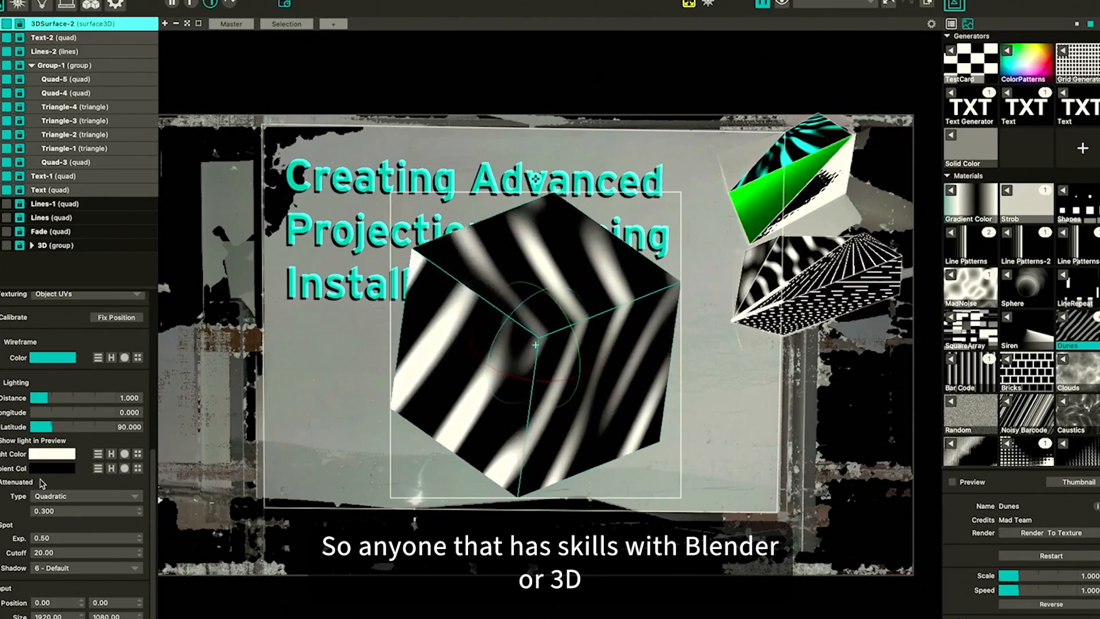
Load E.obj from the 3d print tests folder as the 3D model of the selected 3D surface
{"action": "scroll", "coordinate": [4, 499], "scroll_direction": "up", "scroll_amount": 2}
{"action": "scroll", "coordinate": [4, 499], "scroll_direction": "up", "scroll_amount": 6}
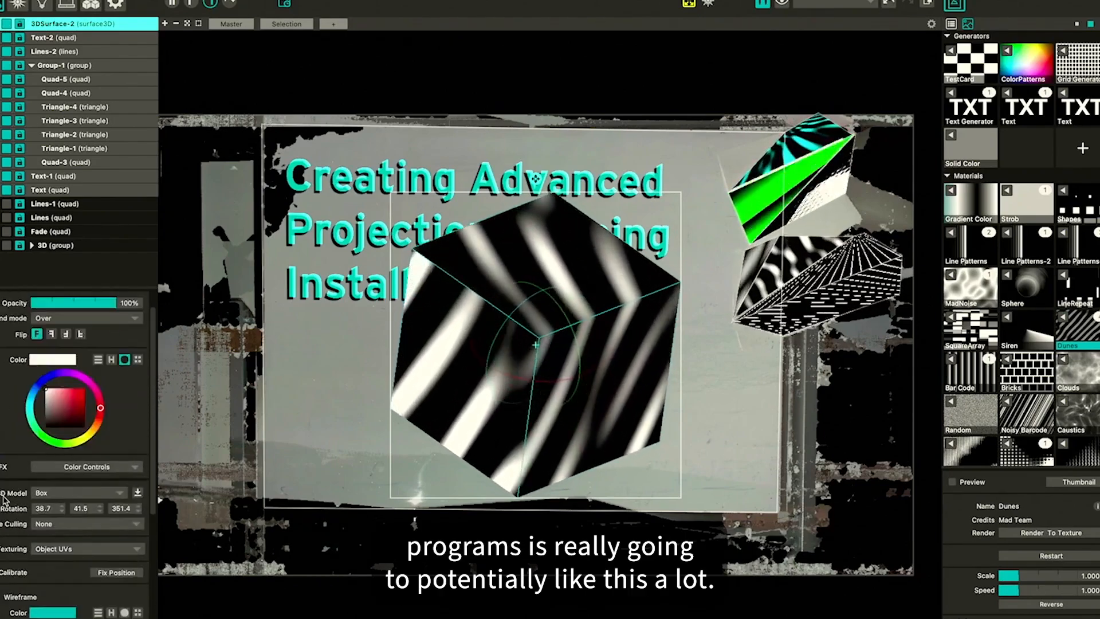
{"action": "left_click", "coordinate": [137, 469]}
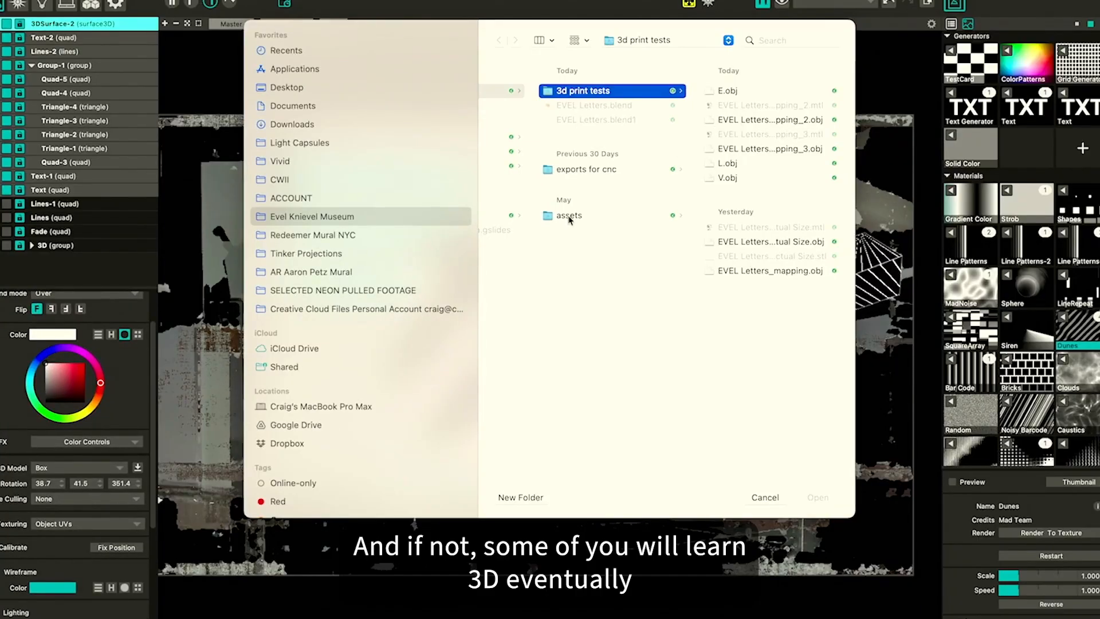
{"action": "key", "text": "Right"}
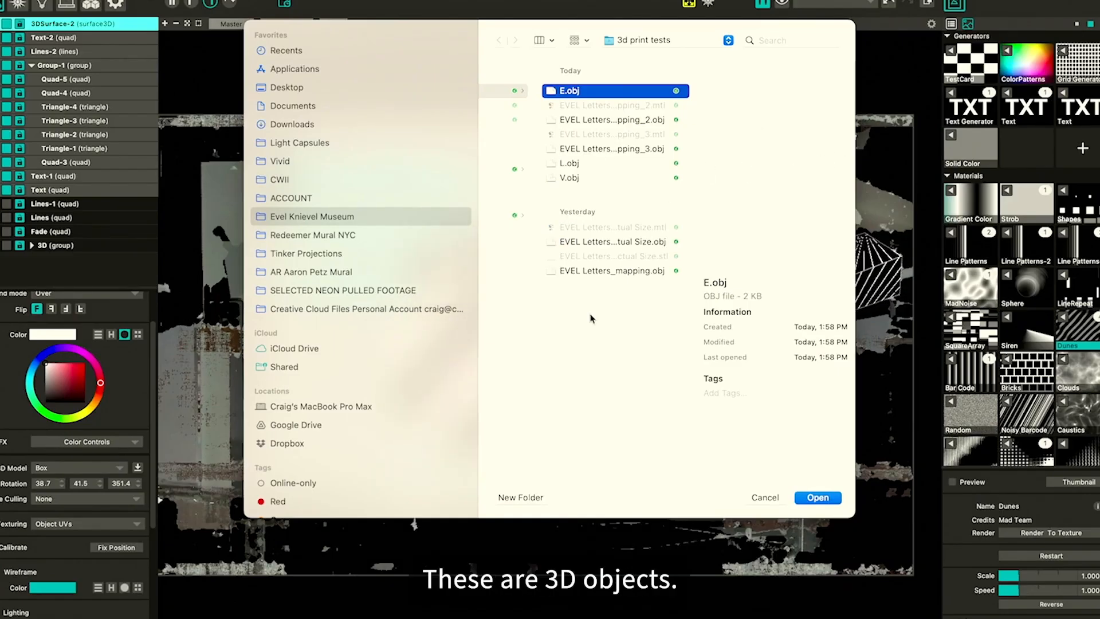
{"action": "key", "text": "Return"}
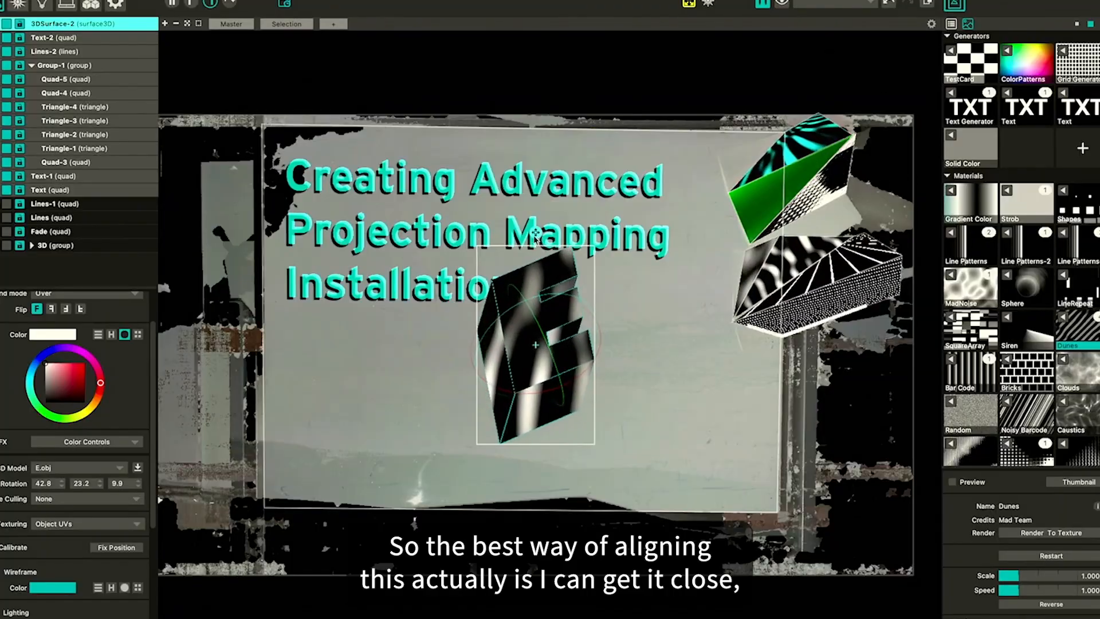
Shrink the 3D E surface and move it just below the word Installations
{"action": "left_click_drag", "start_coordinate": [536, 232], "coordinate": [530, 298]}
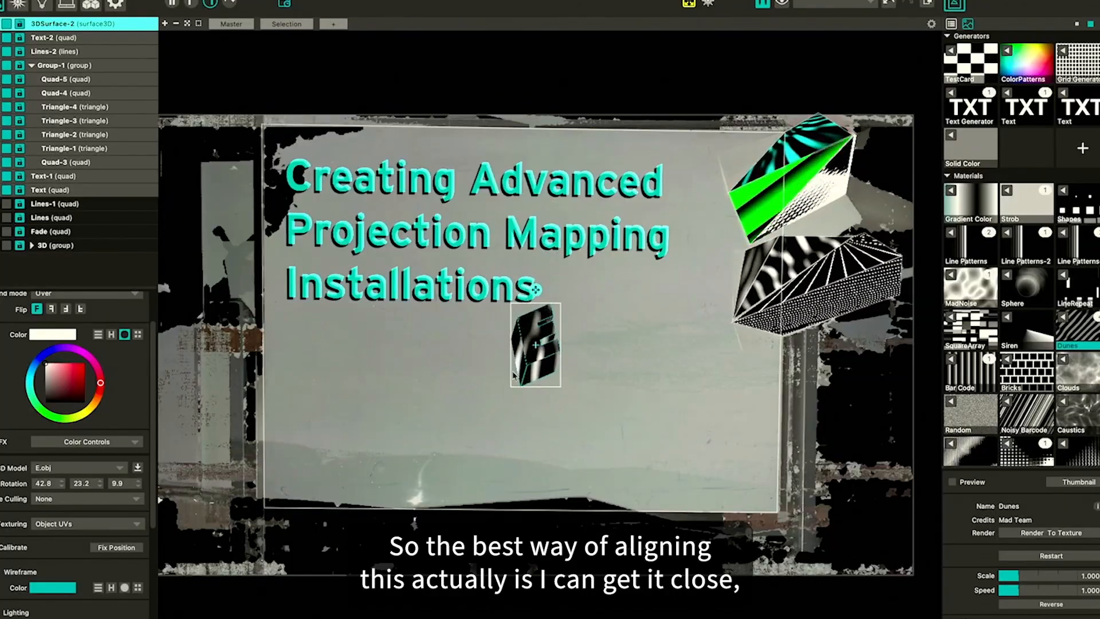
{"action": "left_click_drag", "start_coordinate": [531, 353], "coordinate": [583, 341]}
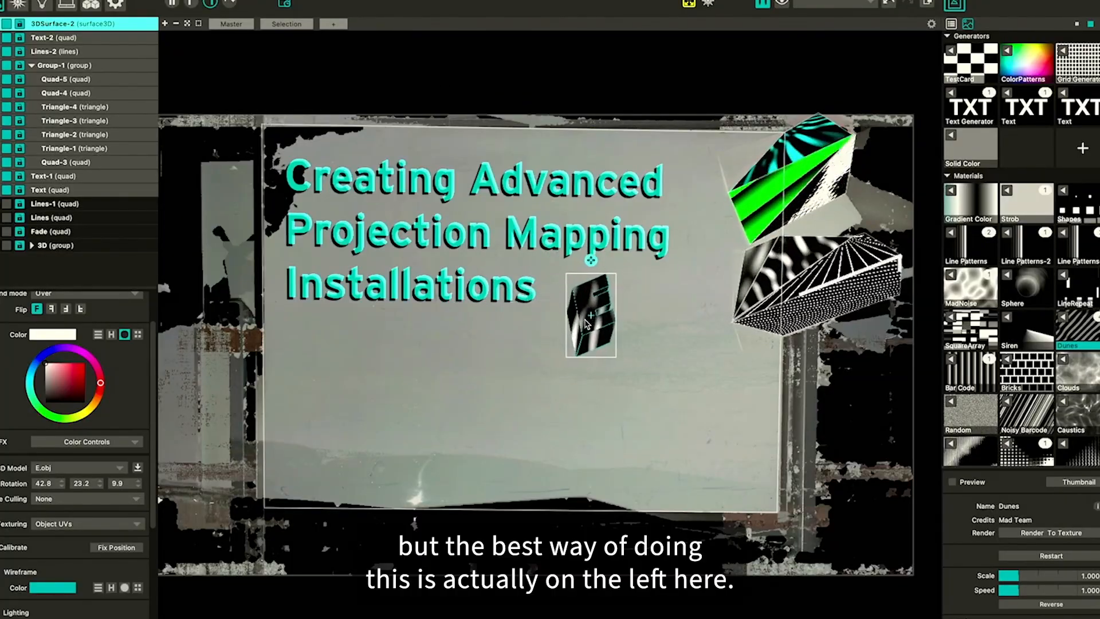
Turn on the video cursor for the output view
{"action": "scroll", "coordinate": [585, 320], "scroll_direction": "up", "scroll_amount": 6}
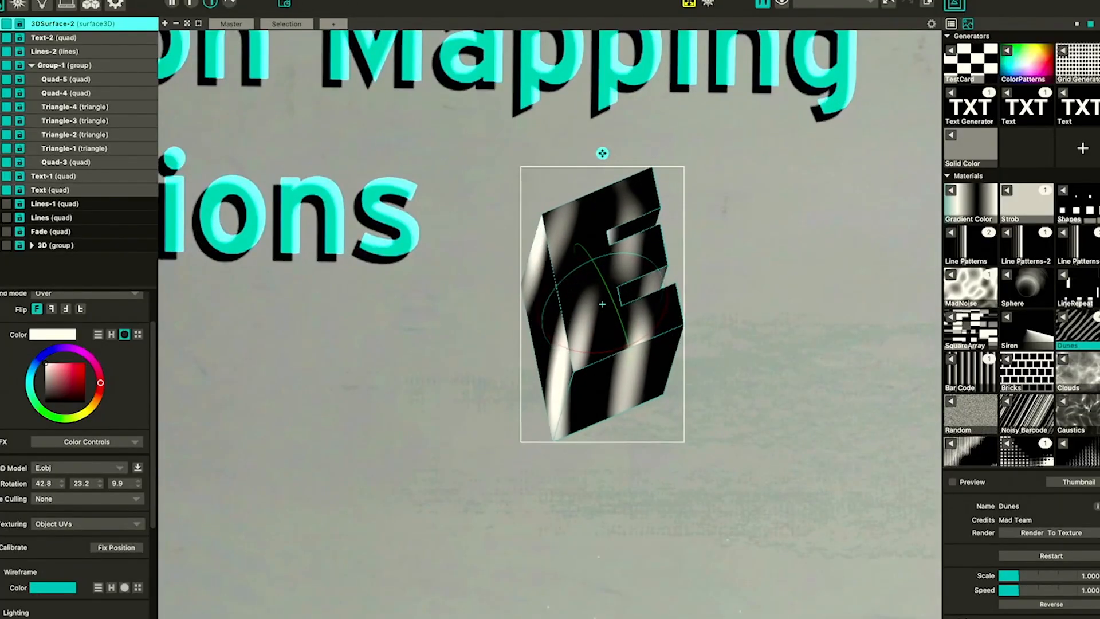
{"action": "left_click", "coordinate": [217, 1]}
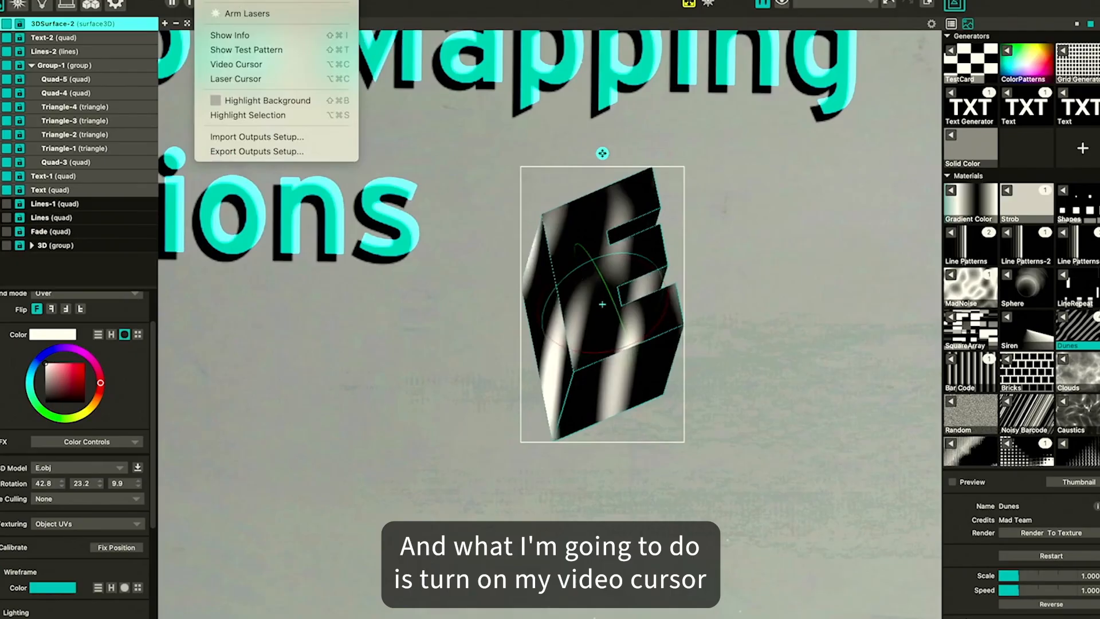
{"action": "left_click", "coordinate": [244, 64]}
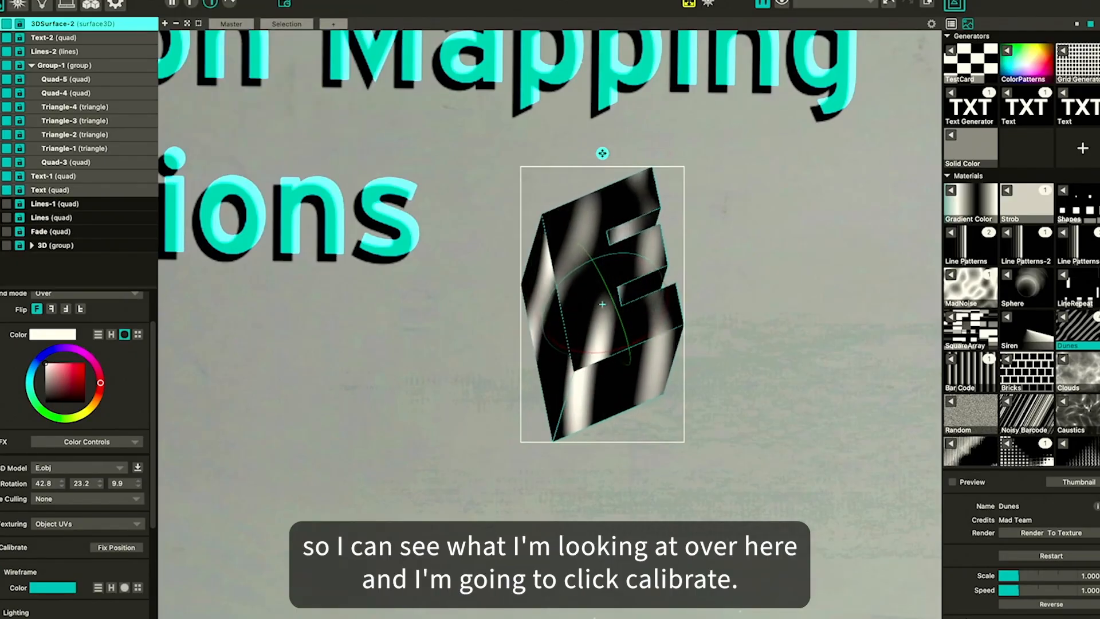
Start calibrating the 3D surface and drag its lower, left and upper corner points onto the real E's corners
{"action": "left_click", "coordinate": [116, 547]}
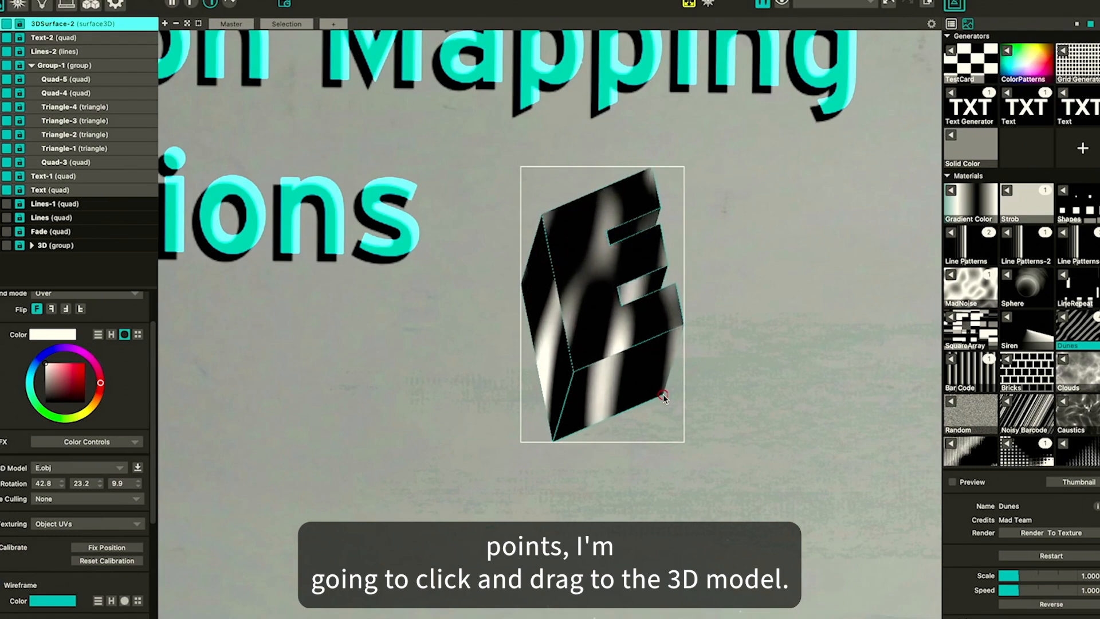
{"action": "left_click_drag", "start_coordinate": [663, 395], "coordinate": [647, 375]}
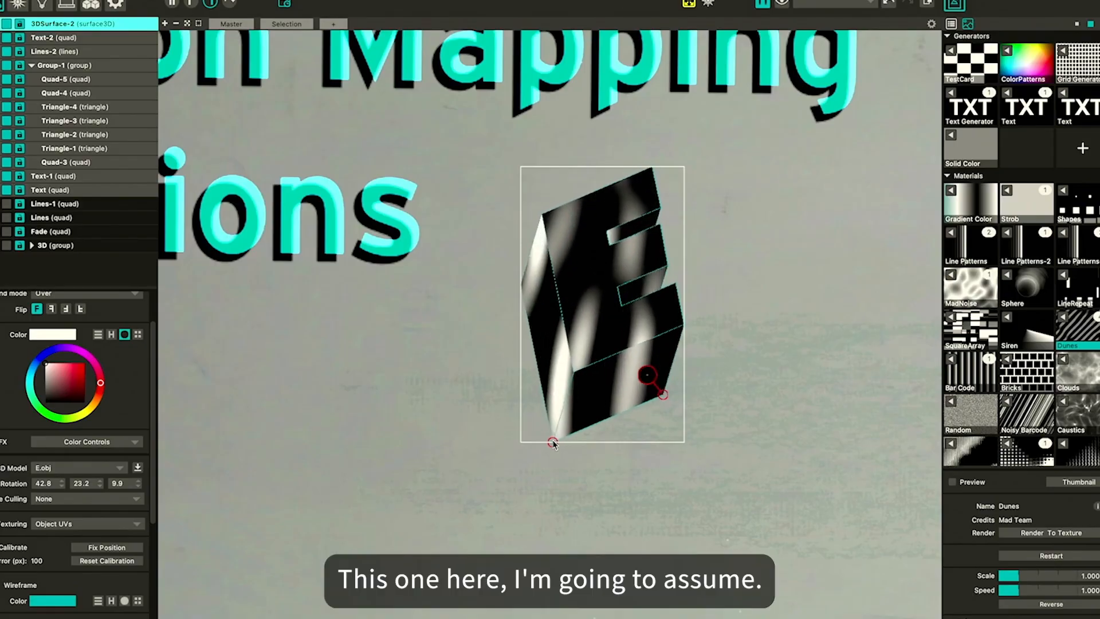
{"action": "scroll", "coordinate": [553, 443], "scroll_direction": "up", "scroll_amount": 5}
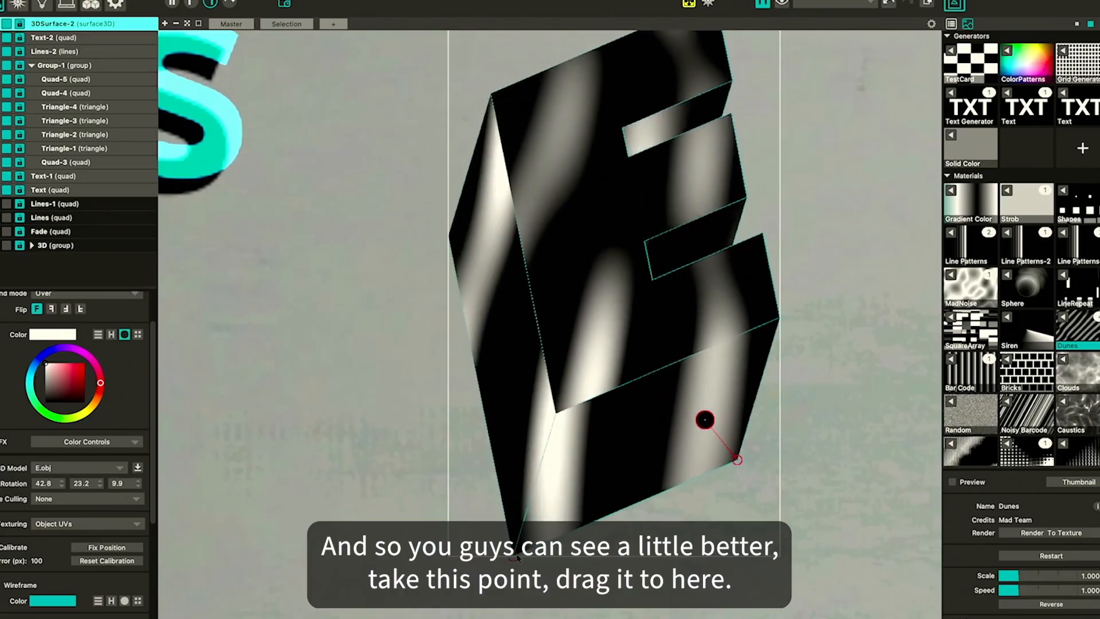
{"action": "left_click_drag", "start_coordinate": [514, 556], "coordinate": [517, 547]}
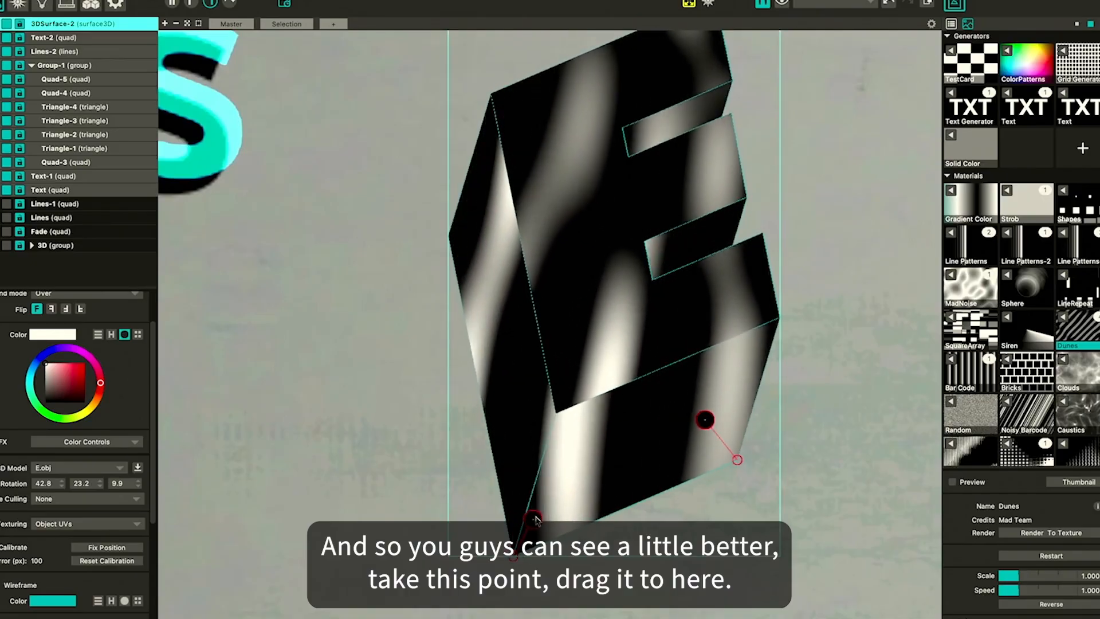
{"action": "left_click_drag", "start_coordinate": [548, 504], "coordinate": [557, 483]}
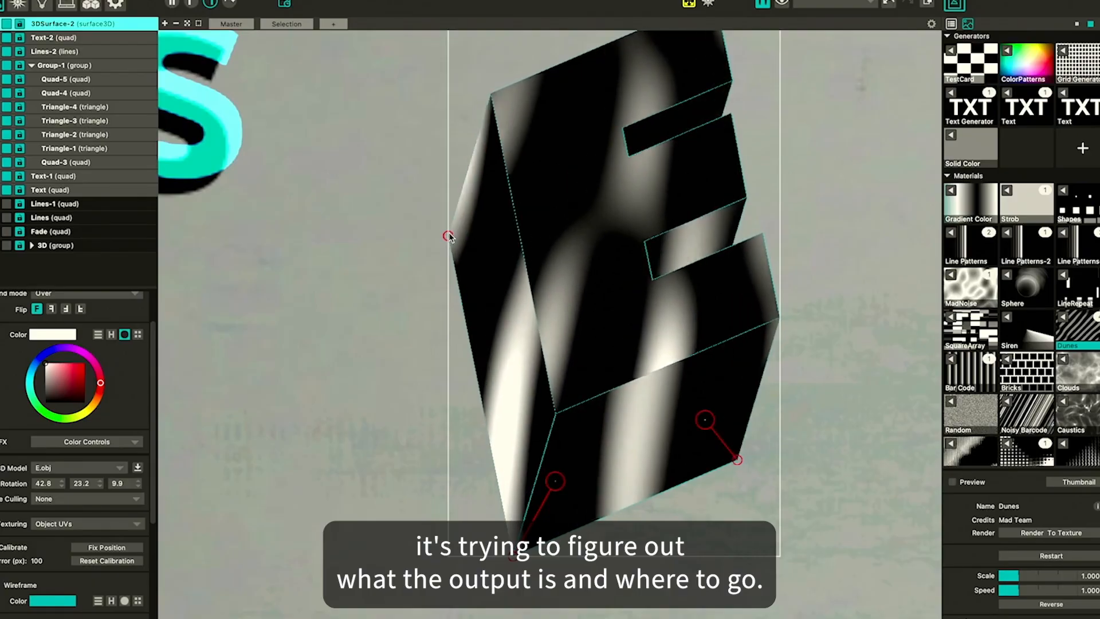
{"action": "left_click_drag", "start_coordinate": [482, 217], "coordinate": [514, 203]}
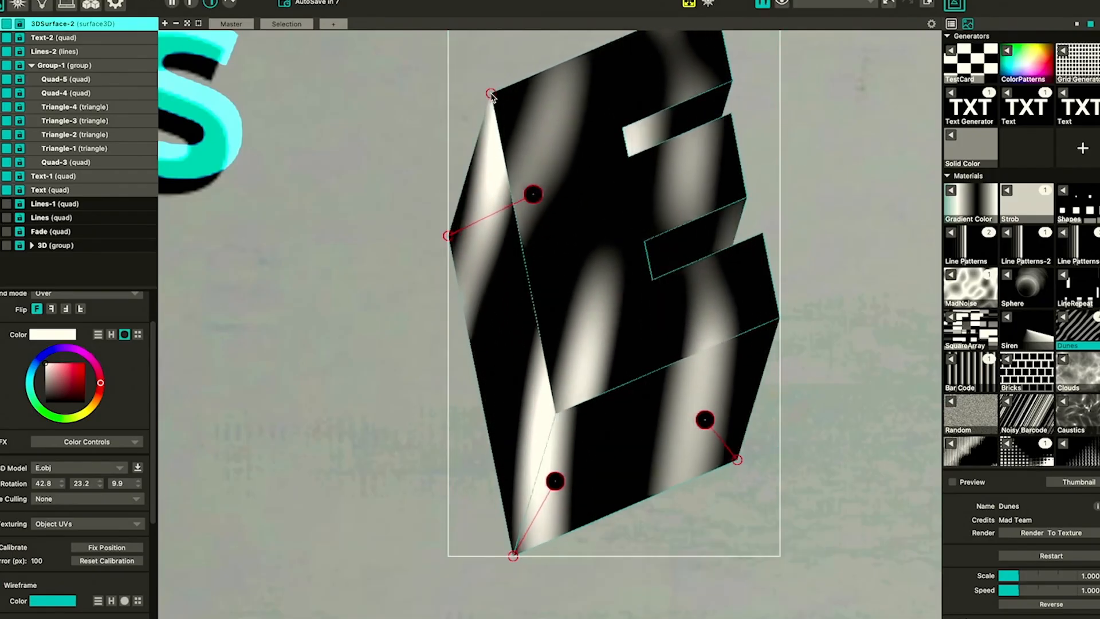
{"action": "mouse_move", "coordinate": [491, 96]}
{"action": "left_mouse_down"}
{"action": "mouse_move", "coordinate": [593, 108]}
{"action": "mouse_move", "coordinate": [594, 126]}
{"action": "mouse_move", "coordinate": [604, 113]}
{"action": "mouse_move", "coordinate": [574, 90]}
{"action": "left_mouse_up"}
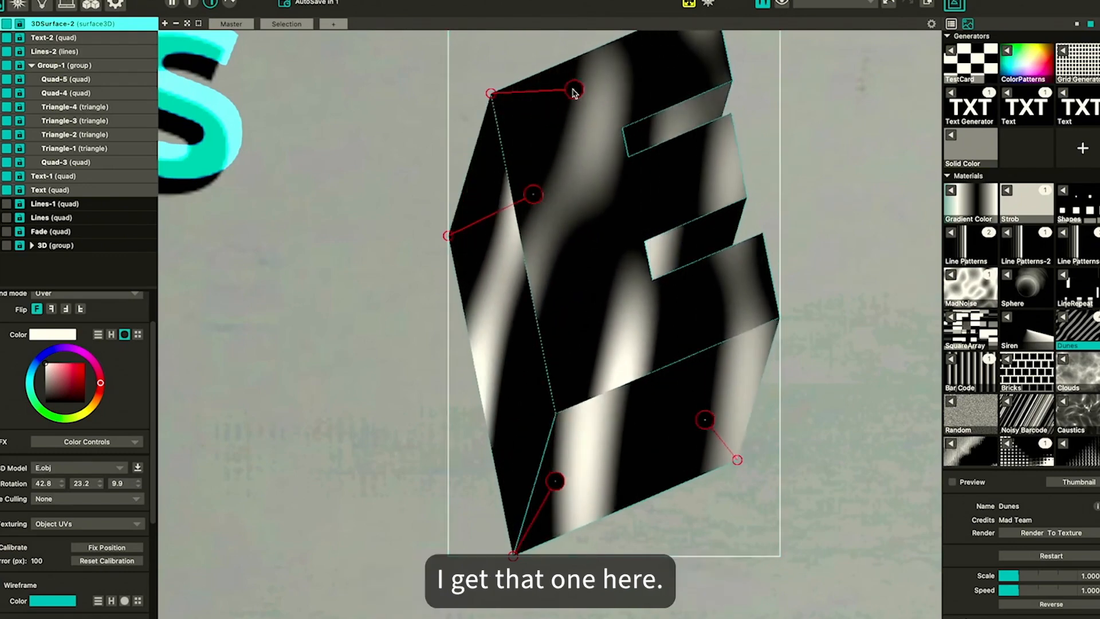
Drag the remaining calibration points onto the E's top and right corners, then fix the calibration
{"action": "left_click_drag", "start_coordinate": [757, 63], "coordinate": [696, 97]}
{"action": "mouse_move", "coordinate": [663, 39]}
{"action": "left_mouse_down"}
{"action": "mouse_move", "coordinate": [649, 99]}
{"action": "mouse_move", "coordinate": [663, 110]}
{"action": "left_mouse_up"}
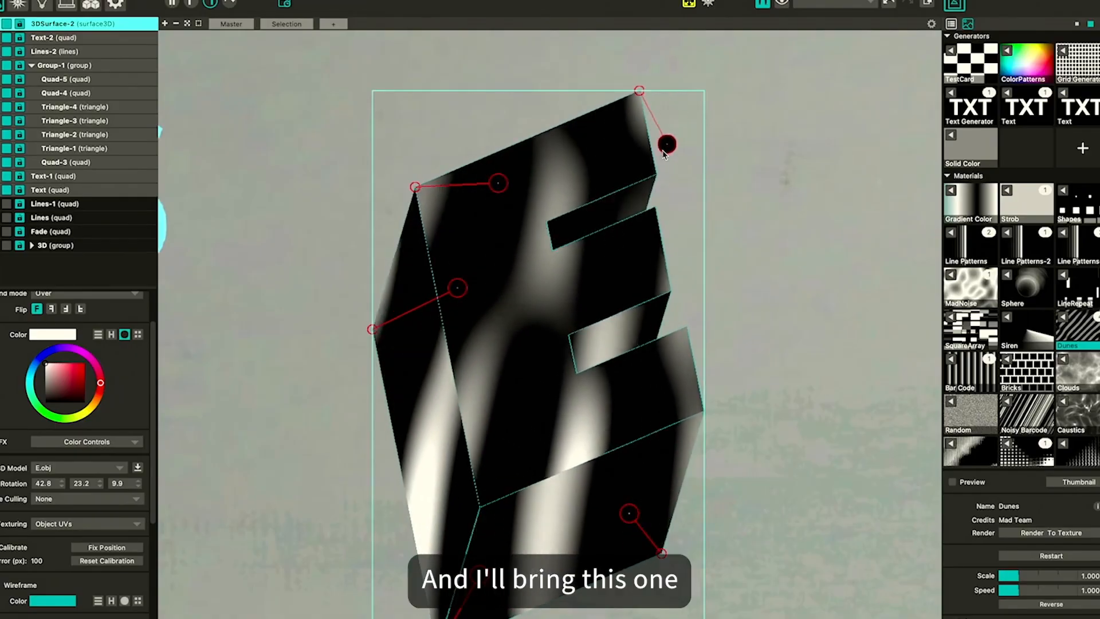
{"action": "left_click_drag", "start_coordinate": [669, 179], "coordinate": [625, 175]}
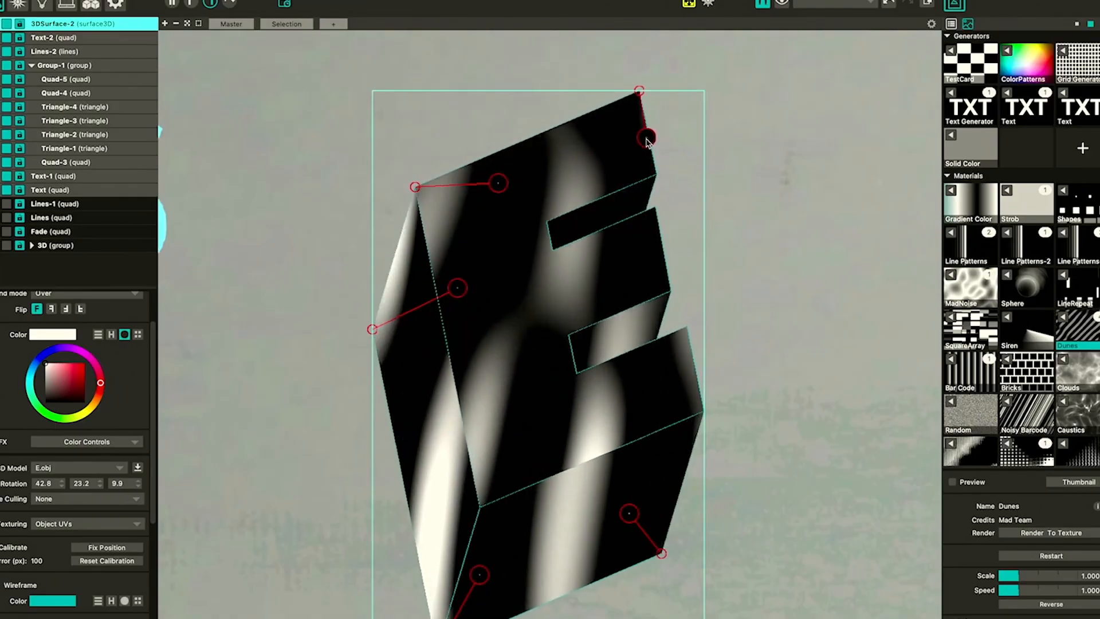
{"action": "left_click_drag", "start_coordinate": [647, 136], "coordinate": [647, 135]}
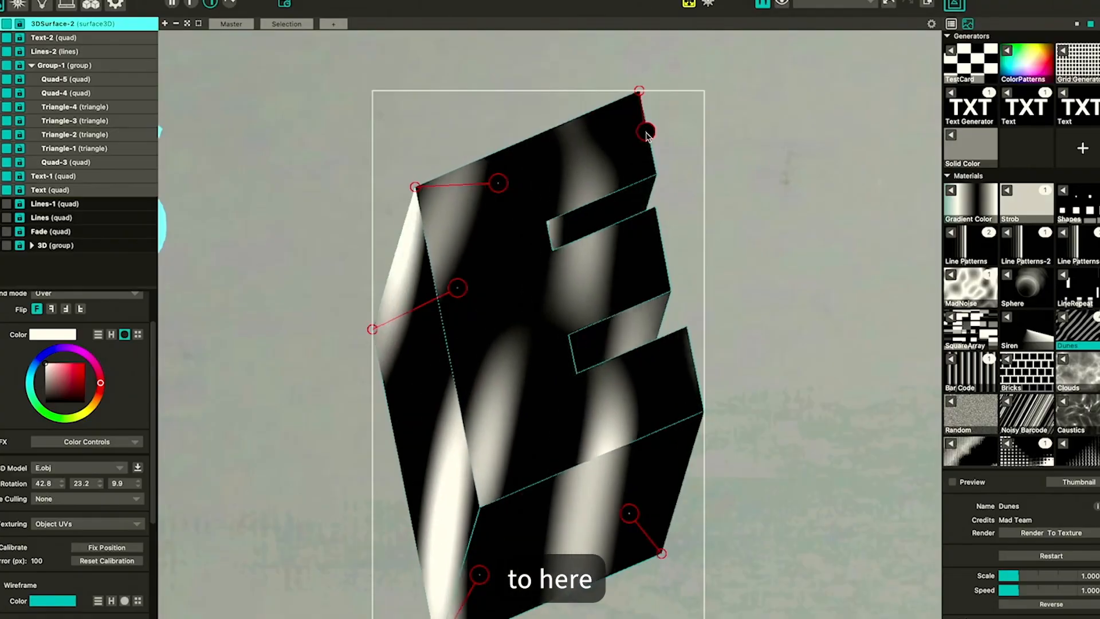
{"action": "scroll", "coordinate": [431, 441], "scroll_direction": "down", "scroll_amount": 3}
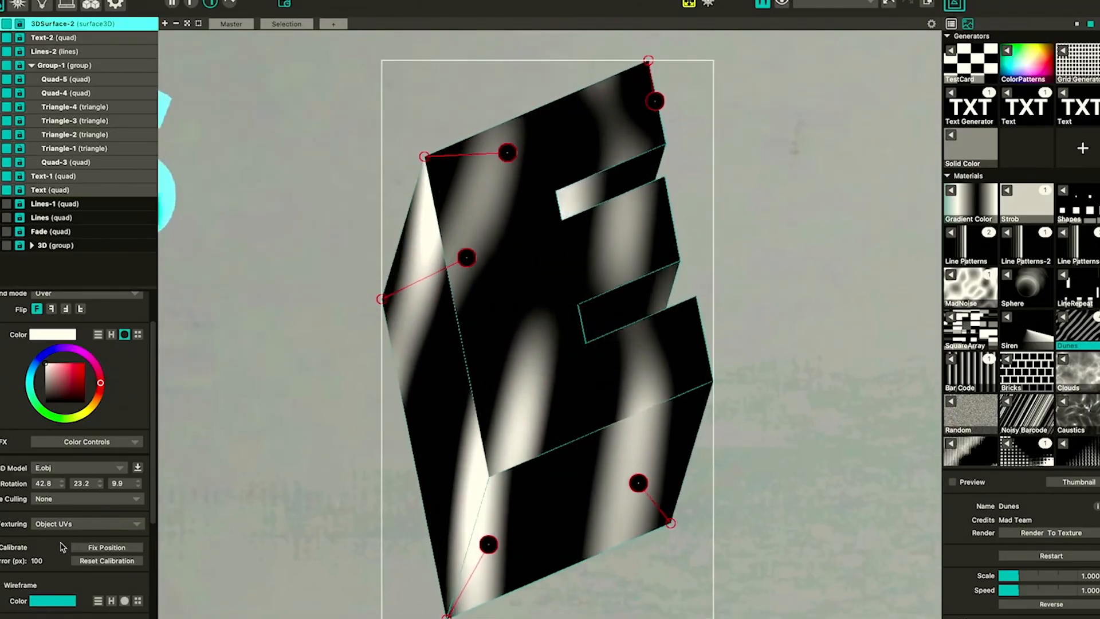
{"action": "left_click", "coordinate": [713, 382]}
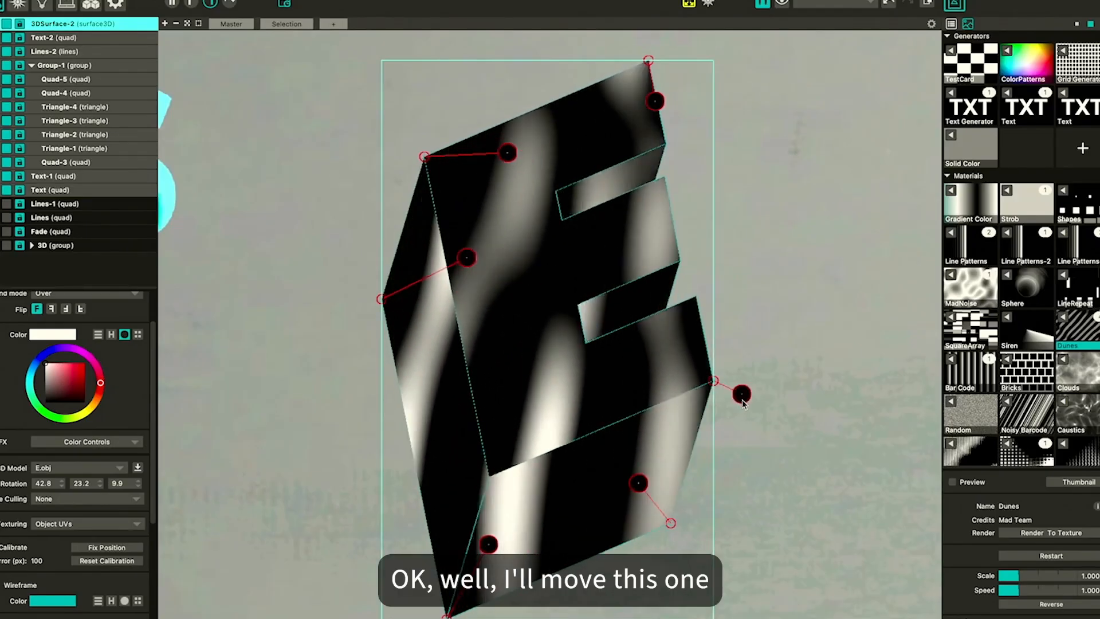
{"action": "left_click_drag", "start_coordinate": [649, 397], "coordinate": [680, 387]}
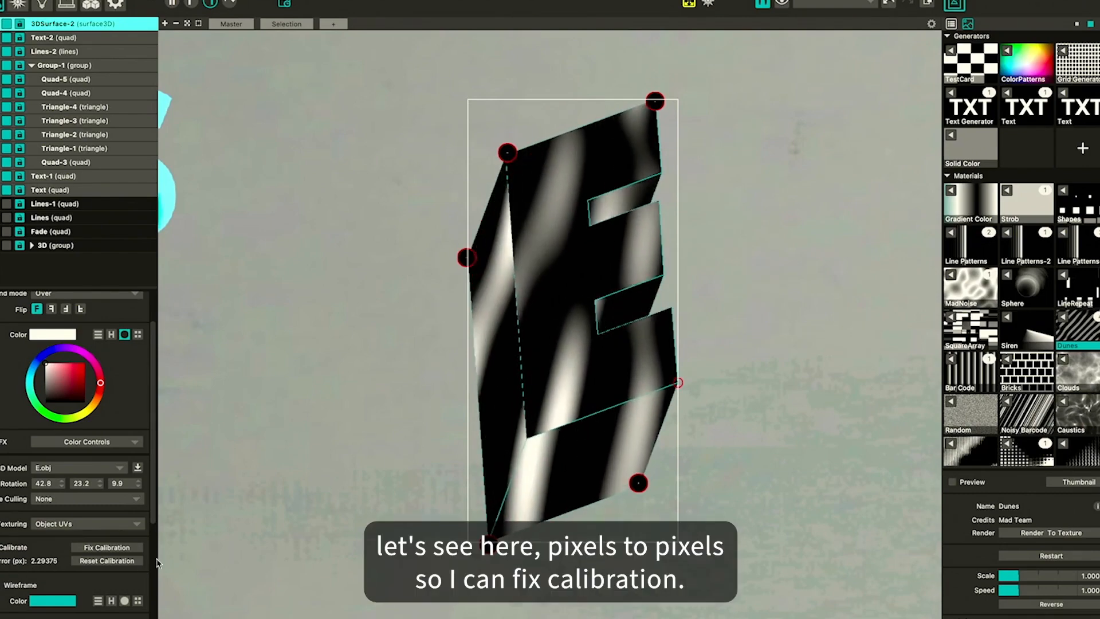
{"action": "left_click", "coordinate": [129, 549]}
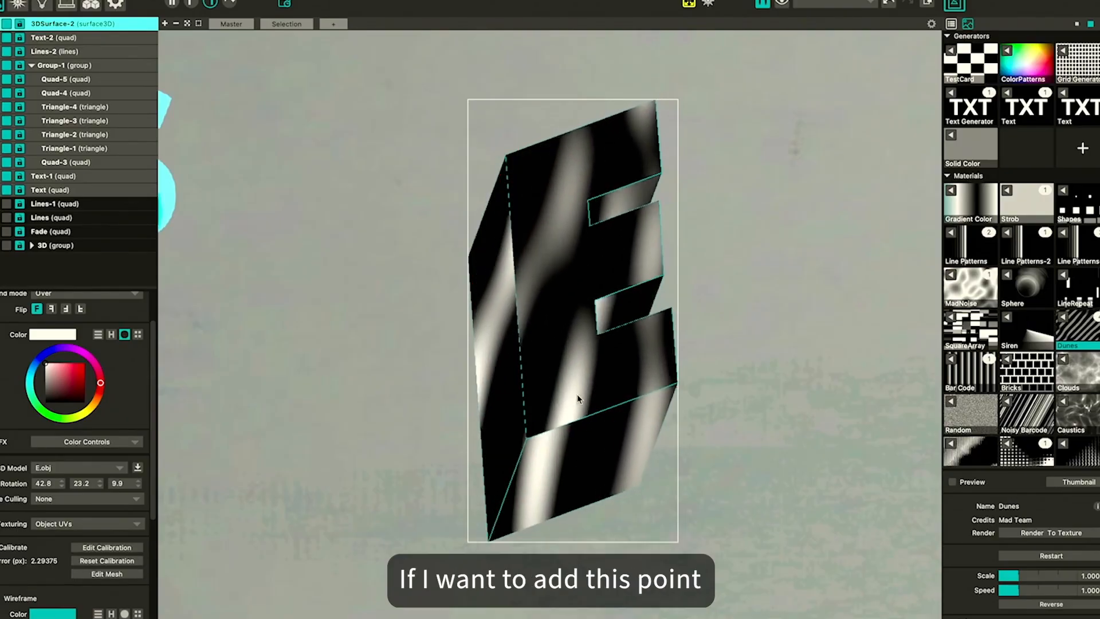
Rename the 3D surface as 3d E
{"action": "left_click", "coordinate": [527, 441]}
{"action": "left_click", "coordinate": [490, 540]}
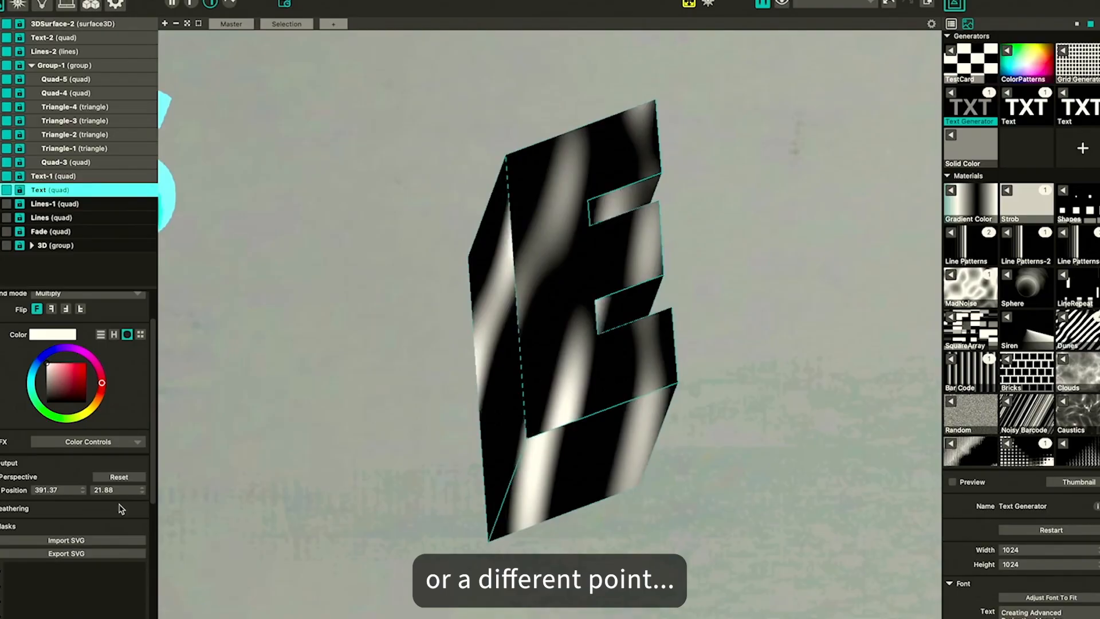
{"action": "left_click", "coordinate": [496, 311]}
{"action": "double_click", "coordinate": [51, 24]}
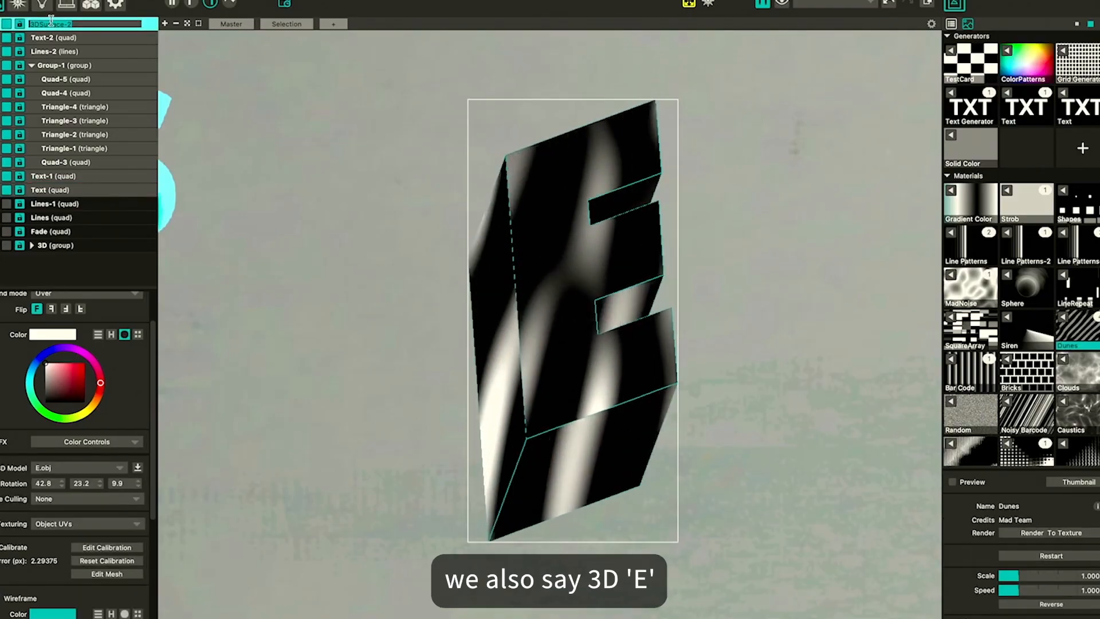
{"action": "key", "text": "Return"}
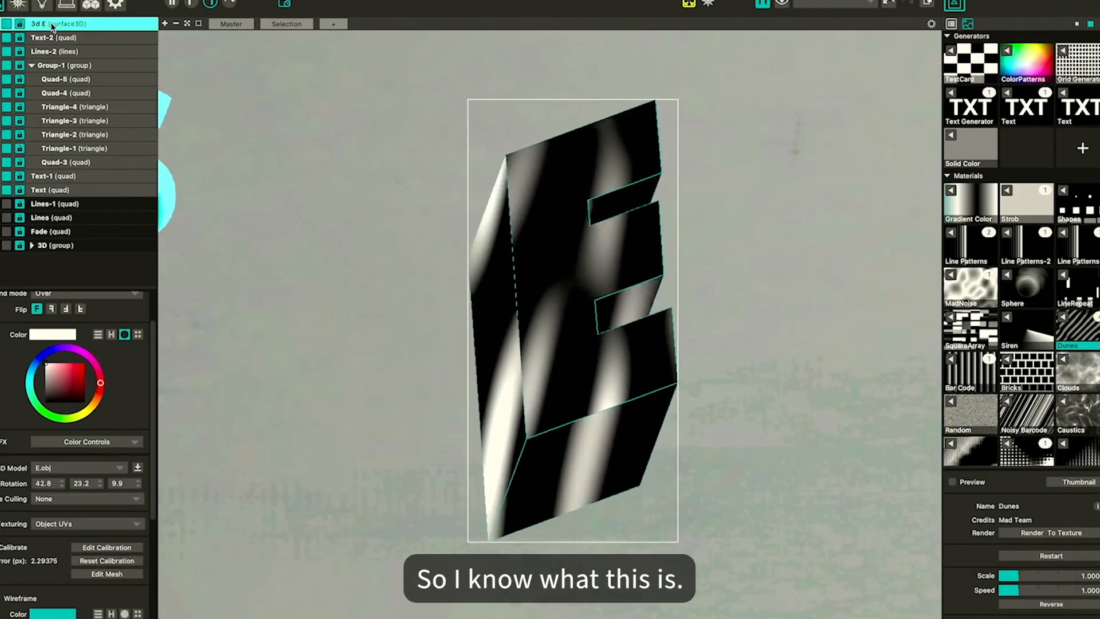
{"action": "left_click", "coordinate": [101, 549]}
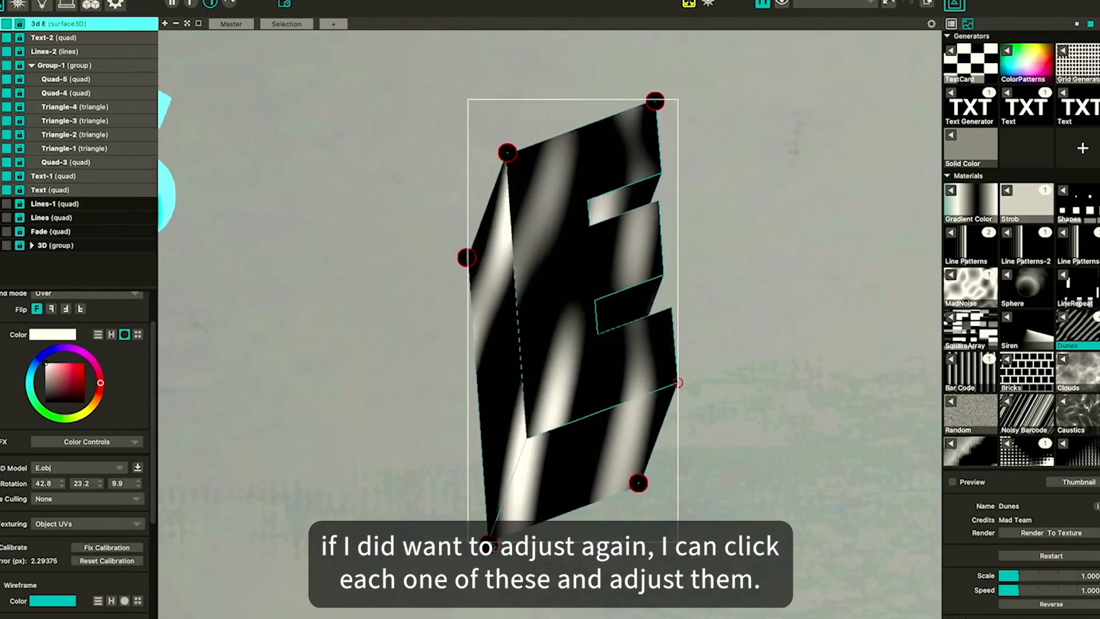
{"action": "left_click", "coordinate": [490, 548]}
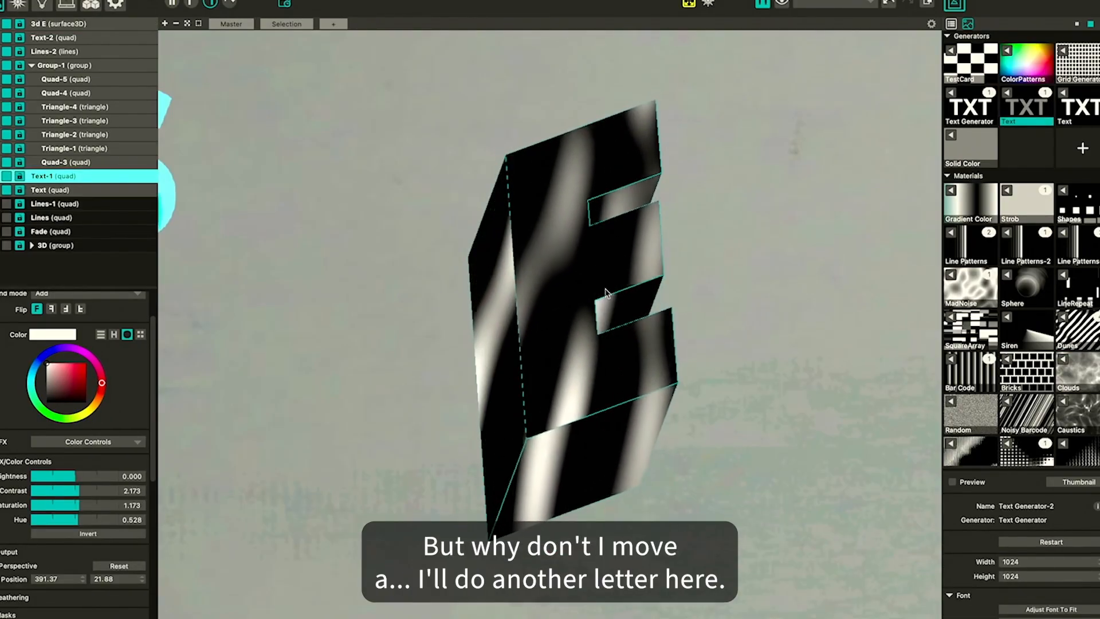
{"action": "left_click", "coordinate": [552, 274]}
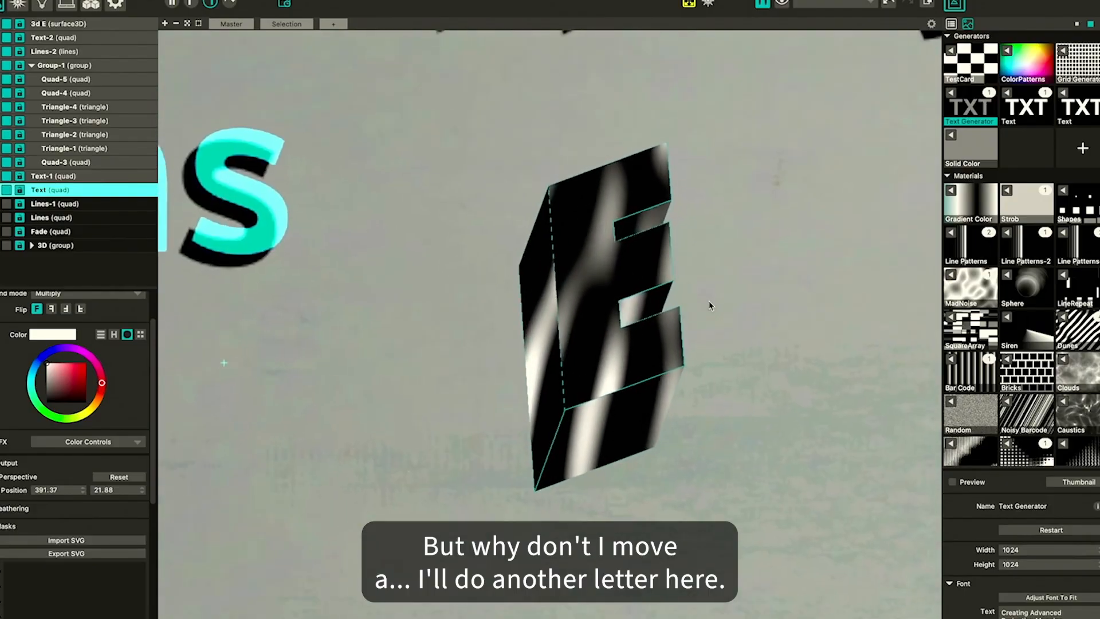
Show the input view beside the output and examine the 3d E surface's UV layout on the material
{"action": "left_click", "coordinate": [172, 3]}
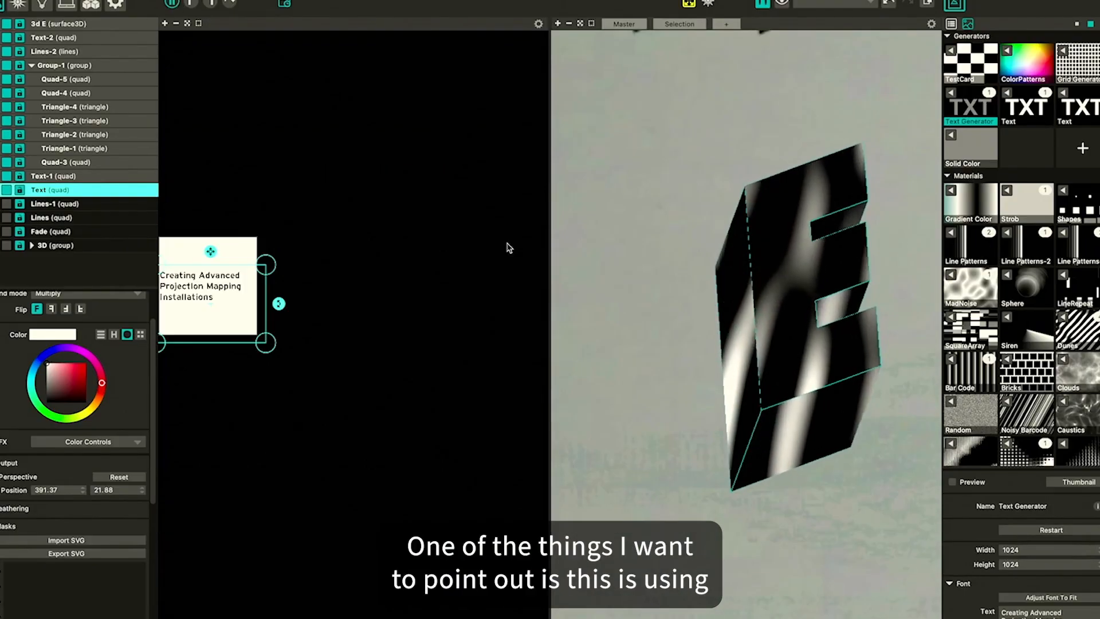
{"action": "left_click", "coordinate": [776, 246]}
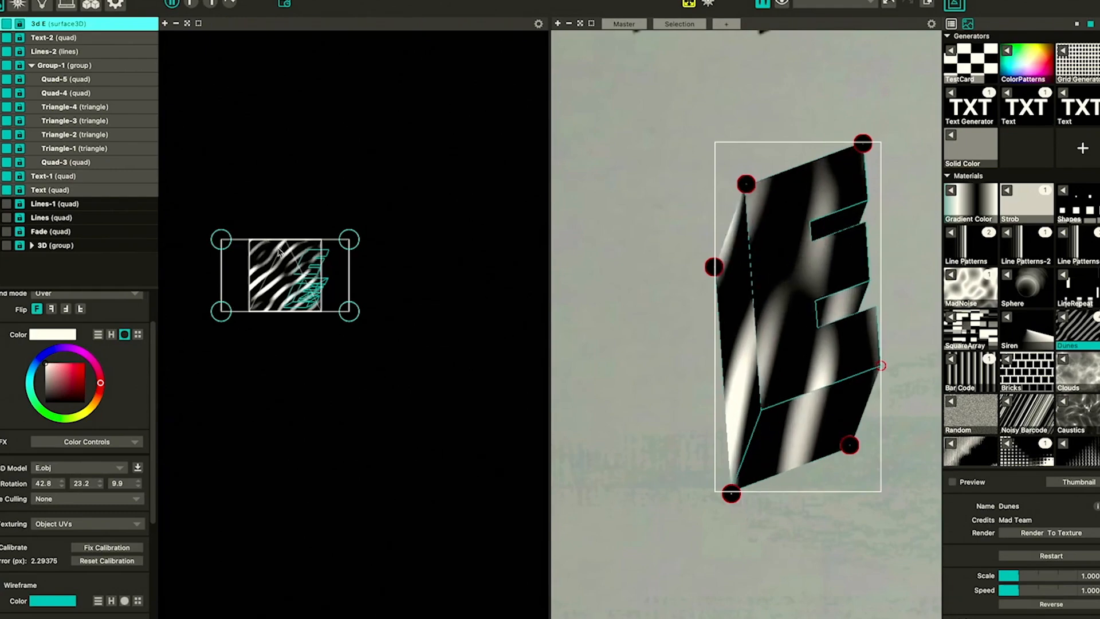
{"action": "scroll", "coordinate": [254, 256], "scroll_direction": "up", "scroll_amount": 2}
{"action": "left_click_drag", "start_coordinate": [488, 217], "coordinate": [419, 216]}
{"action": "left_click_drag", "start_coordinate": [176, 216], "coordinate": [245, 213]}
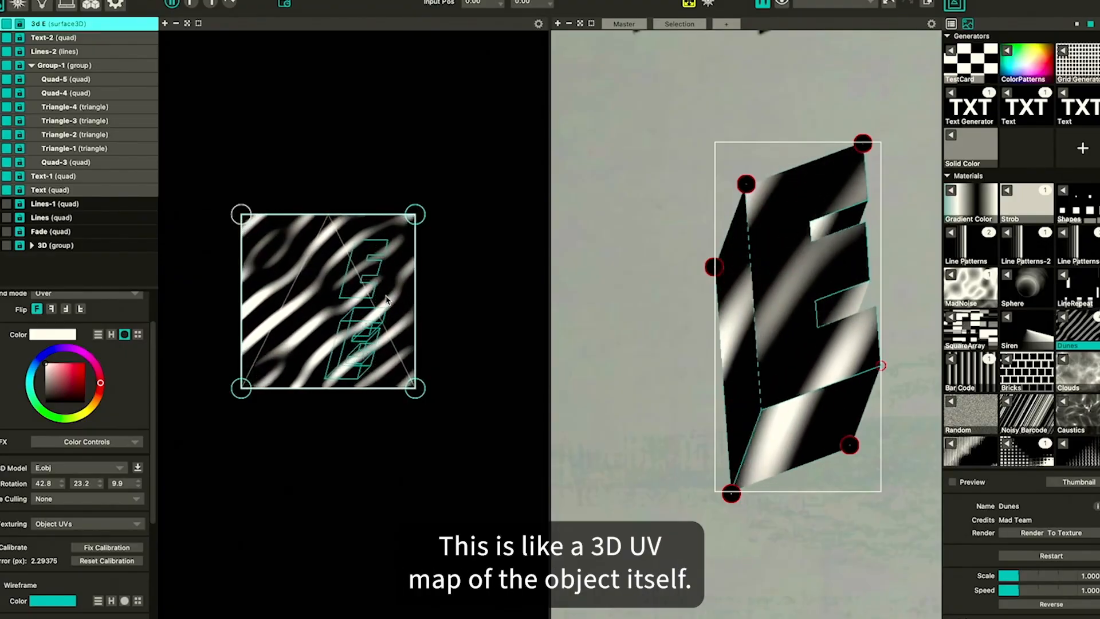
{"action": "key", "text": "super+Tab"}
{"action": "key", "text": "Tab"}
{"action": "key", "text": "Tab"}
{"action": "key", "text": "Tab"}
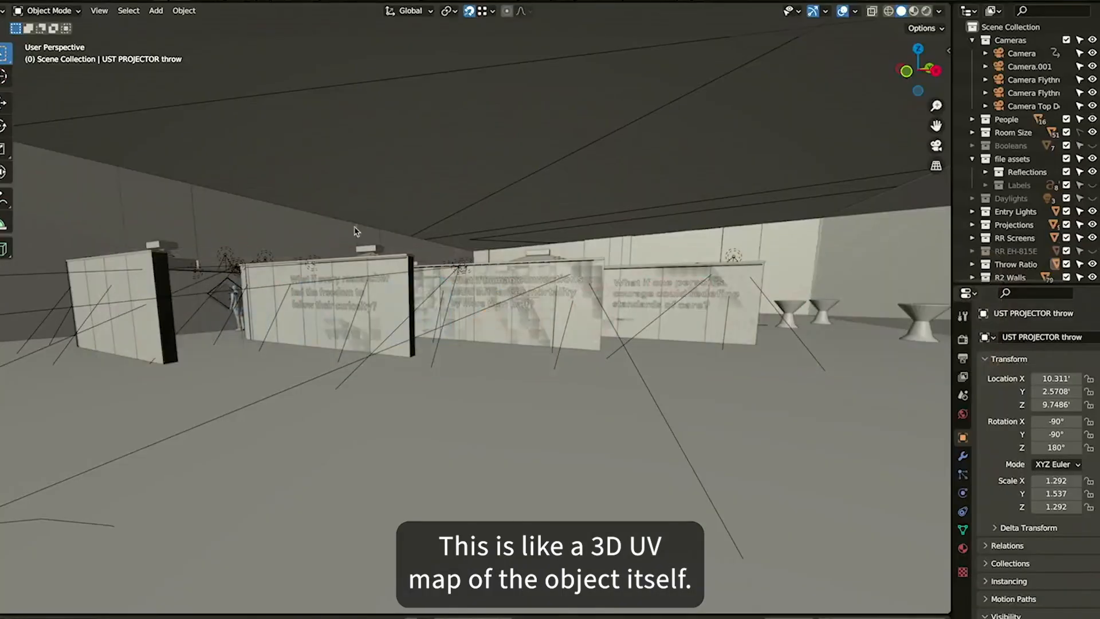
{"action": "left_click", "coordinate": [8, 2]}
{"action": "mouse_move", "coordinate": [63, 37]}
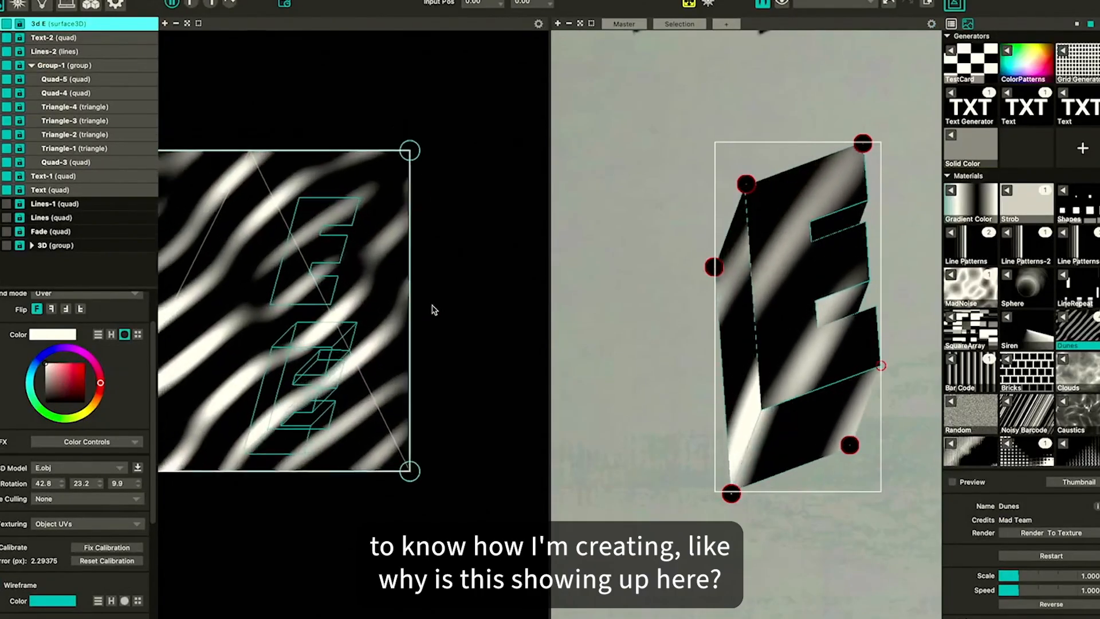
{"action": "left_click_drag", "start_coordinate": [434, 310], "coordinate": [503, 311]}
{"action": "scroll", "coordinate": [487, 220], "scroll_direction": "down", "scroll_amount": 5}
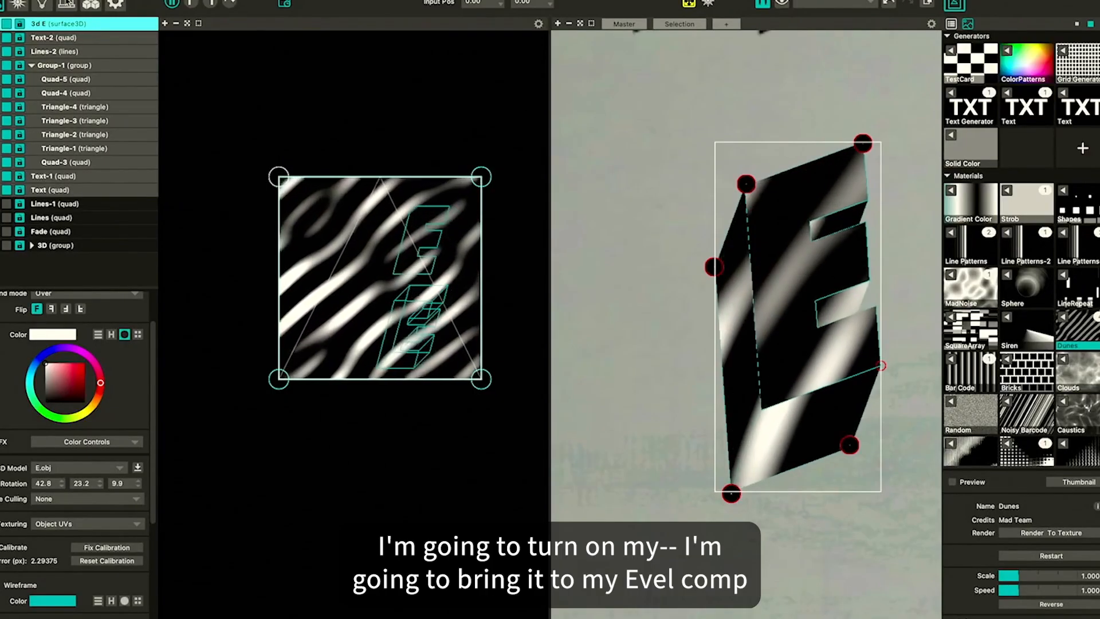
Open the projector output setup to view the EVEL Comp, then return to the surfaces view
{"action": "left_click", "coordinate": [68, 4]}
{"action": "scroll", "coordinate": [592, 250], "scroll_direction": "down", "scroll_amount": 10}
{"action": "scroll", "coordinate": [594, 251], "scroll_direction": "right", "scroll_amount": 5}
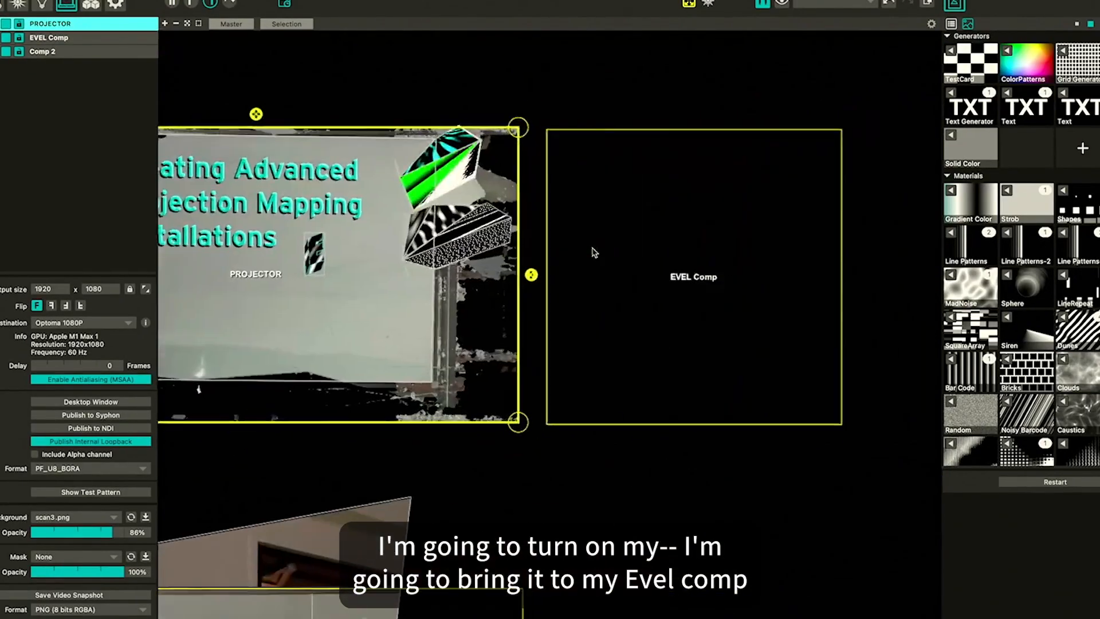
{"action": "left_click", "coordinate": [595, 252]}
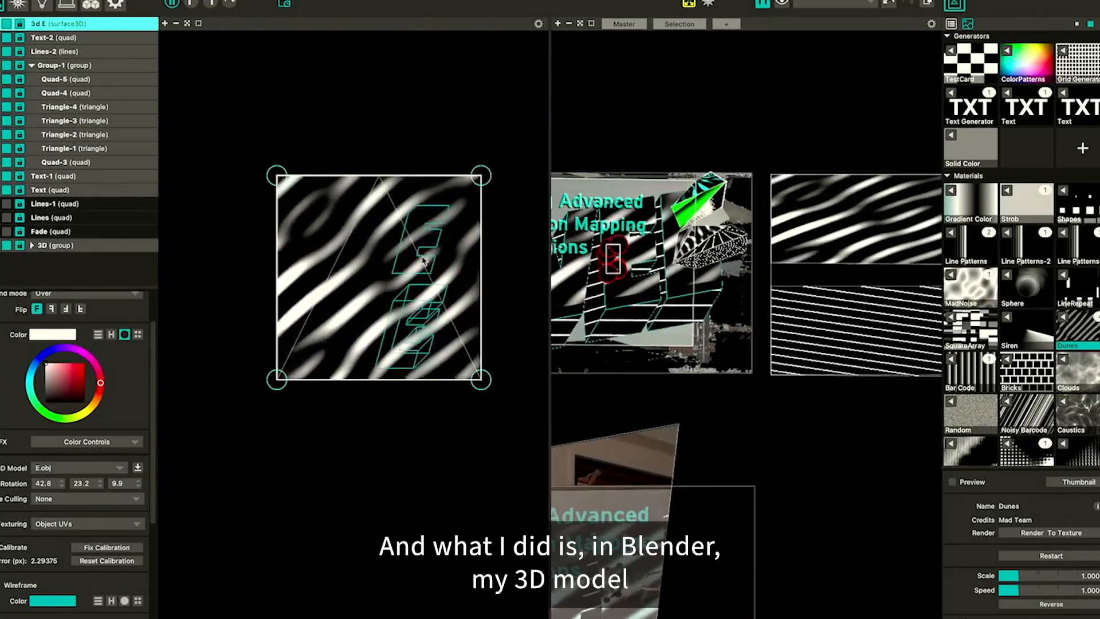
{"action": "scroll", "coordinate": [429, 270], "scroll_direction": "up", "scroll_amount": 5}
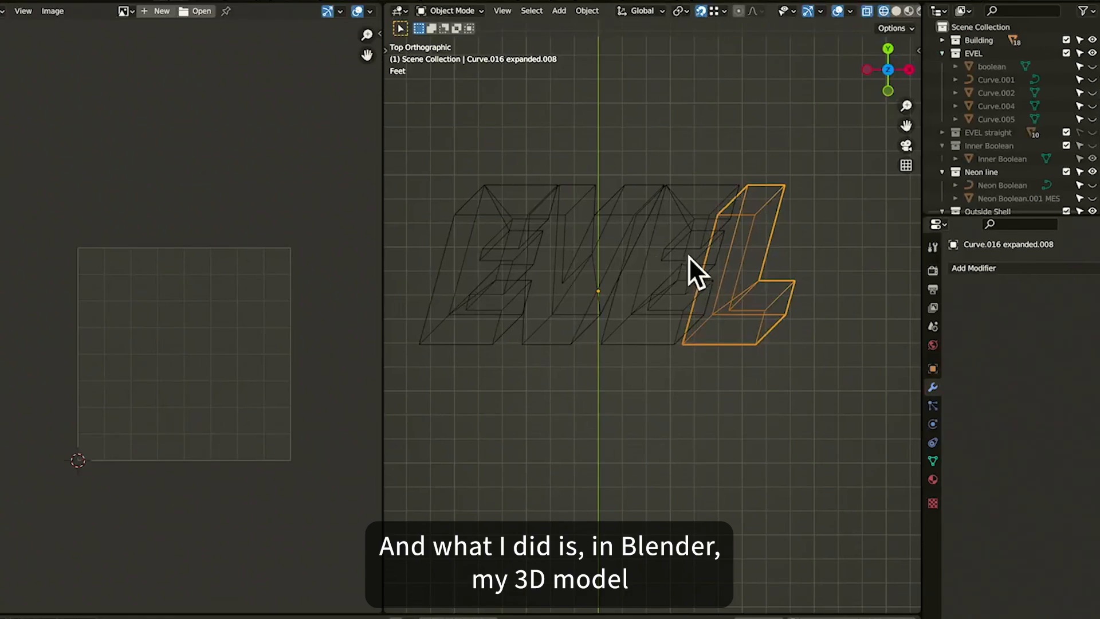
Switch to Blender, select the EVEL letter model and set the viewport shading to solid
{"action": "left_click", "coordinate": [689, 256]}
{"action": "key", "text": "a"}
{"action": "key", "text": "z"}
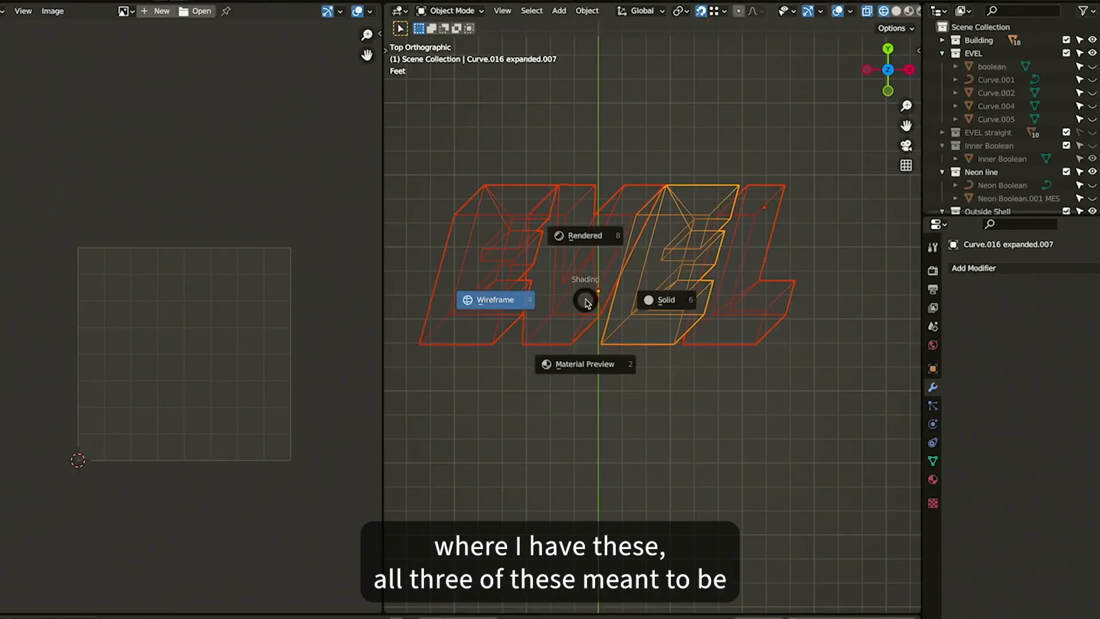
{"action": "left_click", "coordinate": [660, 298]}
{"action": "left_click_drag", "start_coordinate": [646, 298], "coordinate": [645, 297]}
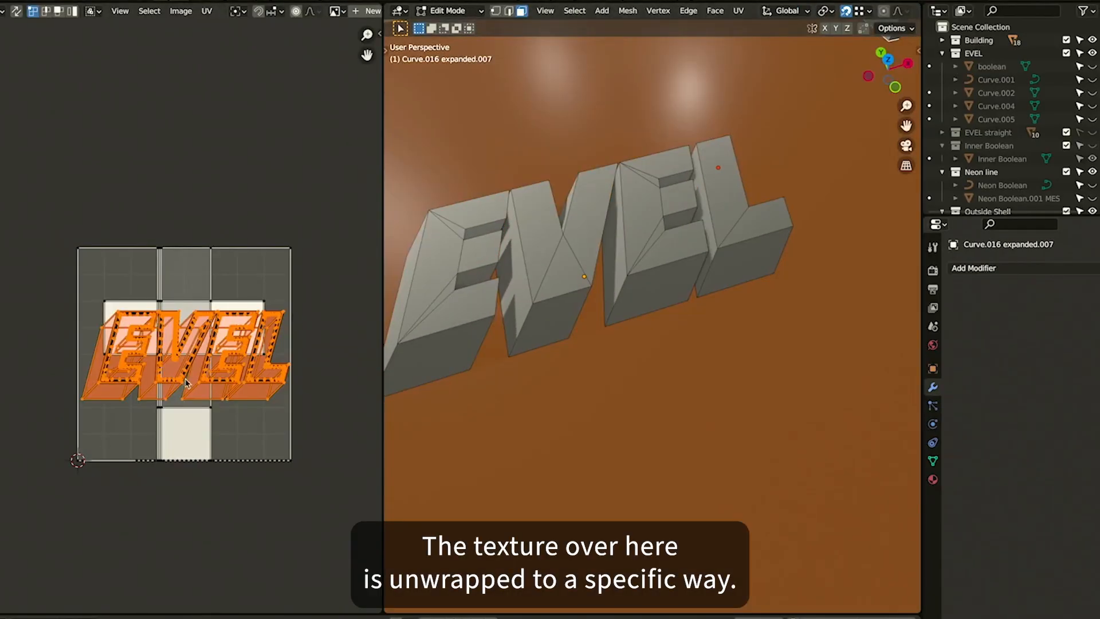
{"action": "scroll", "coordinate": [185, 382], "scroll_direction": "up", "scroll_amount": 3}
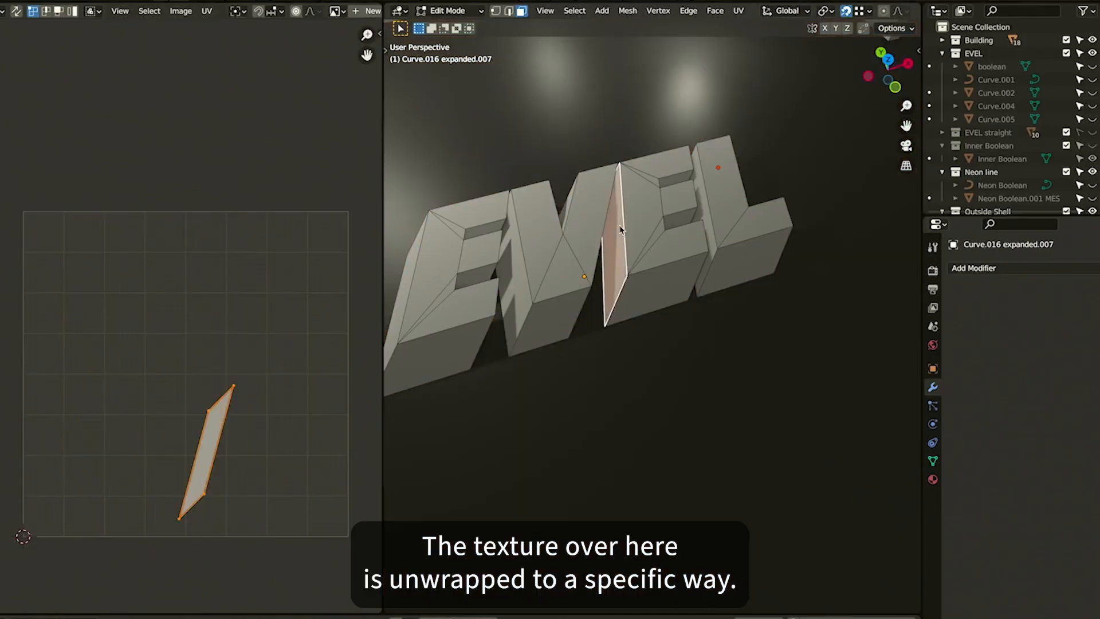
Enter edit mode on the E and then the L letter and select all to inspect each UV unwrap
{"action": "key", "text": "Tab"}
{"action": "left_click", "coordinate": [659, 230]}
{"action": "key", "text": "Tab"}
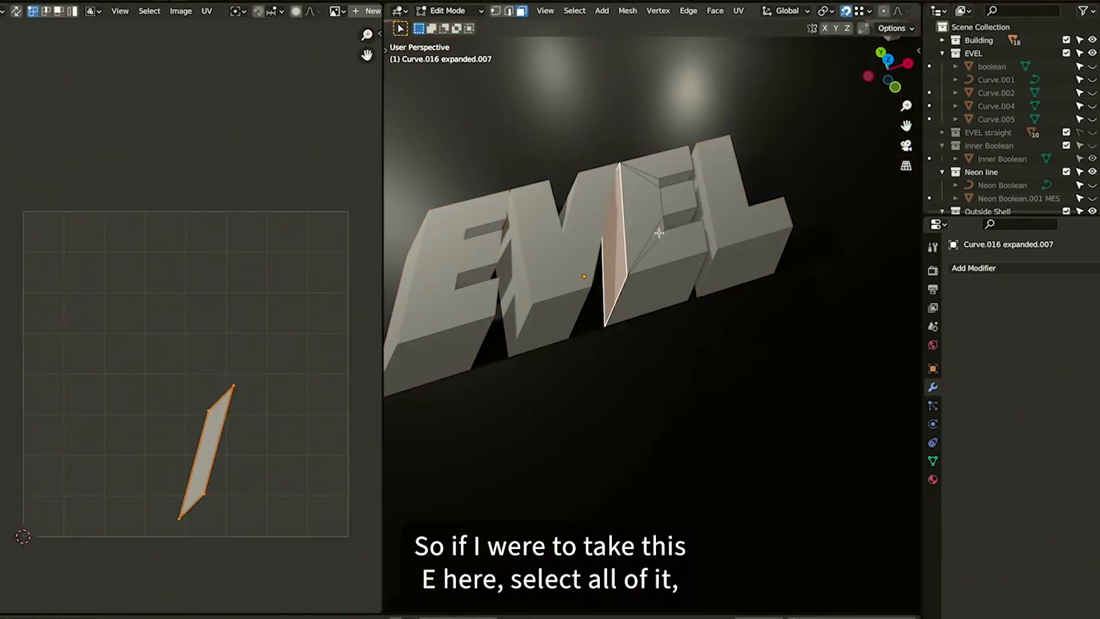
{"action": "key", "text": "a"}
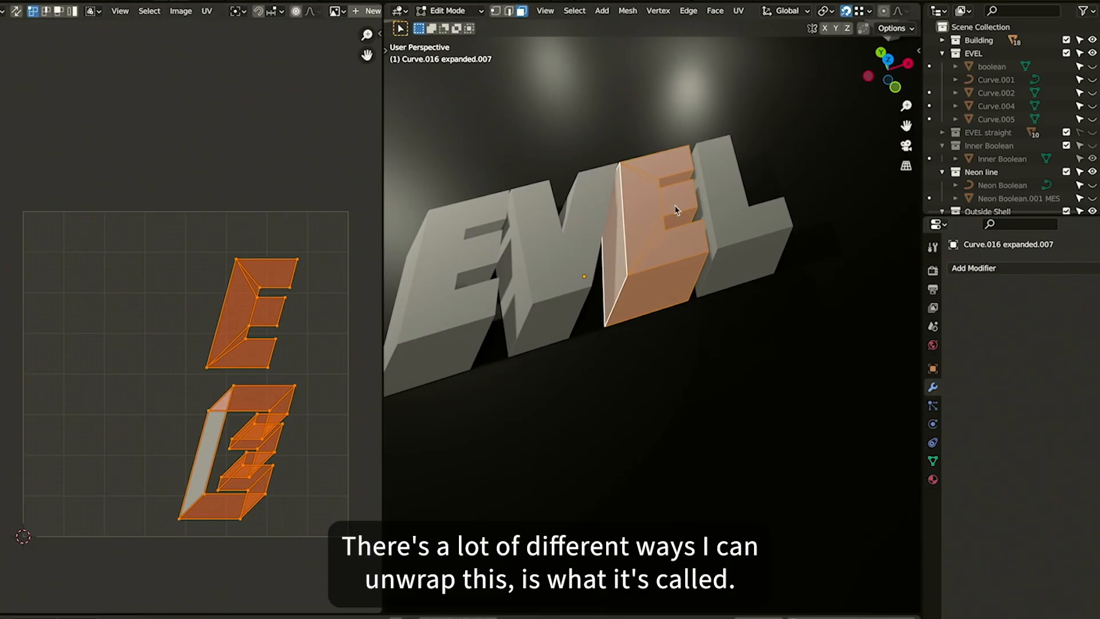
{"action": "key", "text": "Tab"}
{"action": "left_click", "coordinate": [742, 224]}
{"action": "key", "text": "Tab"}
{"action": "key", "text": "a"}
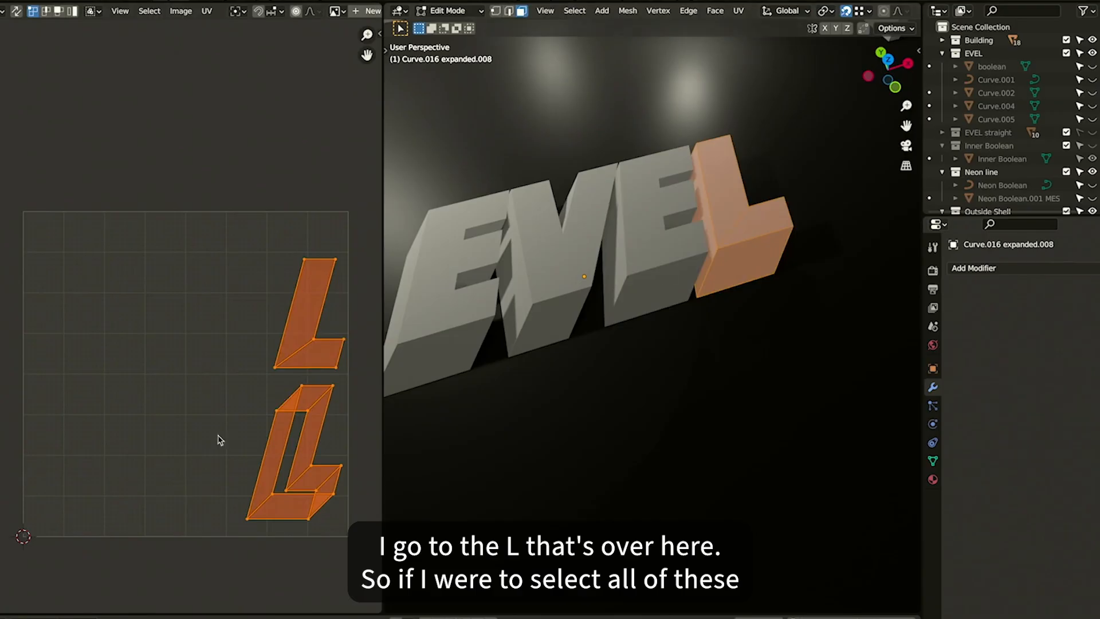
Select all EVEL letters in edit mode to inspect the complete UV layout
{"action": "key", "text": "Tab"}
{"action": "left_click", "coordinate": [672, 248], "text": "shift"}
{"action": "left_click", "coordinate": [582, 252], "text": "shift"}
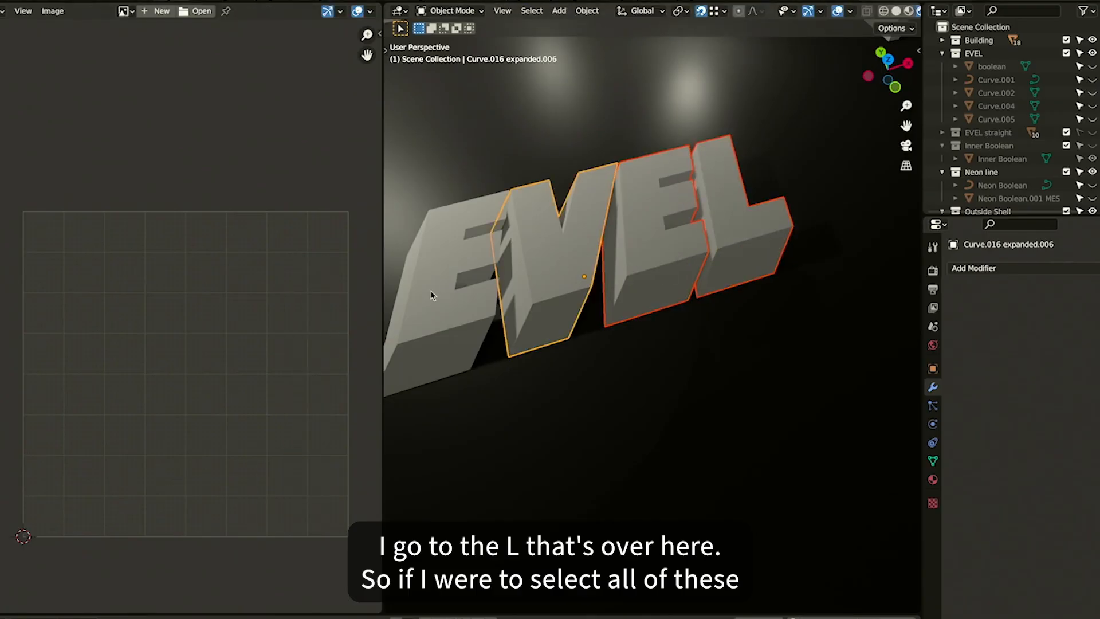
{"action": "left_click", "coordinate": [431, 292], "text": "shift"}
{"action": "key", "text": "Tab"}
{"action": "key", "text": "a"}
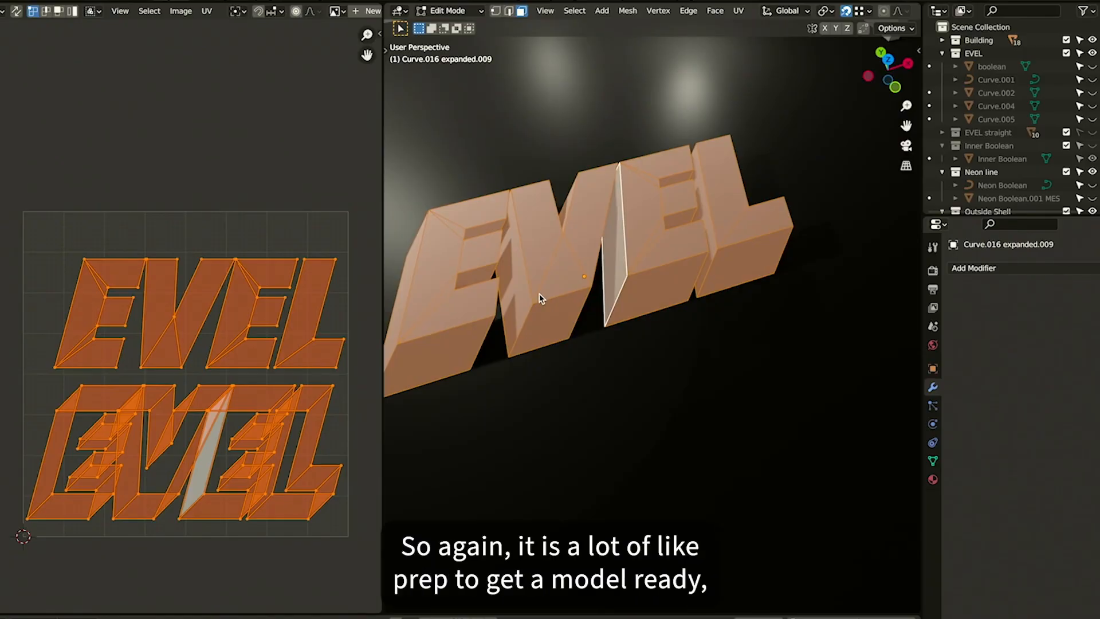
{"action": "key", "text": "Tab"}
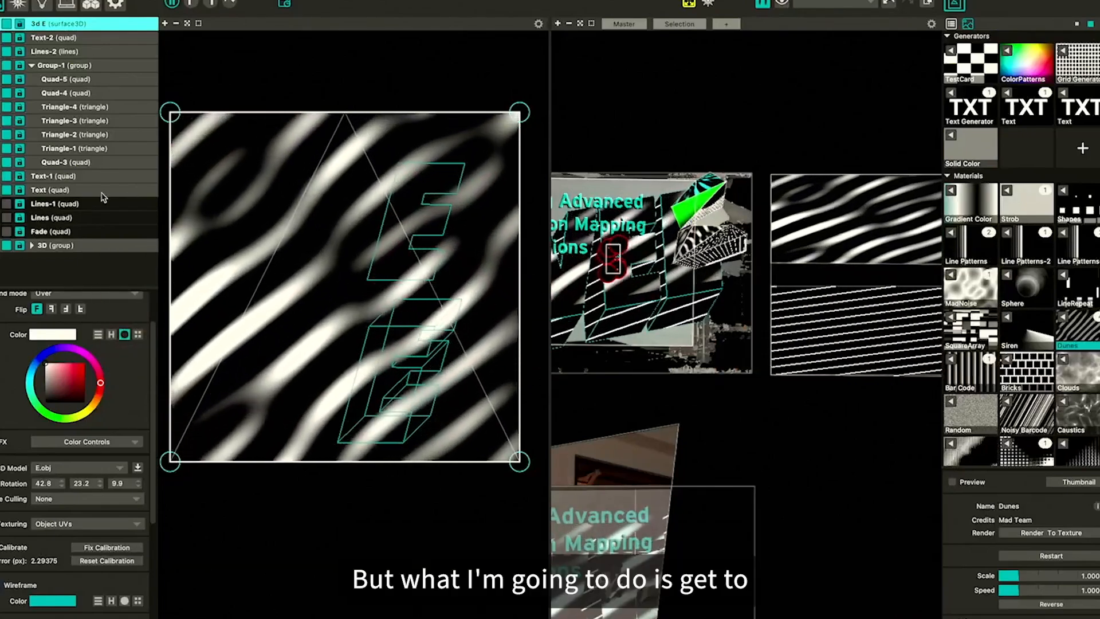
Expand the 3D group and toggle the visibility of the 3DSurface-1 surface
{"action": "left_click", "coordinate": [7, 246]}
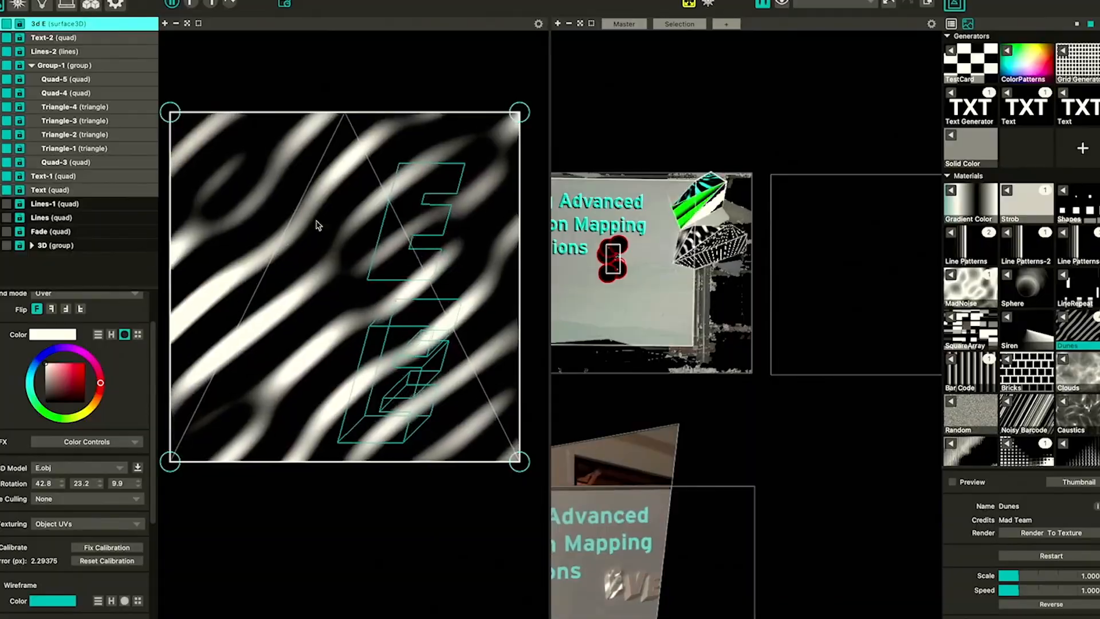
{"action": "left_click", "coordinate": [8, 246]}
{"action": "left_click", "coordinate": [32, 246]}
{"action": "scroll", "coordinate": [32, 247], "scroll_direction": "down", "scroll_amount": 1}
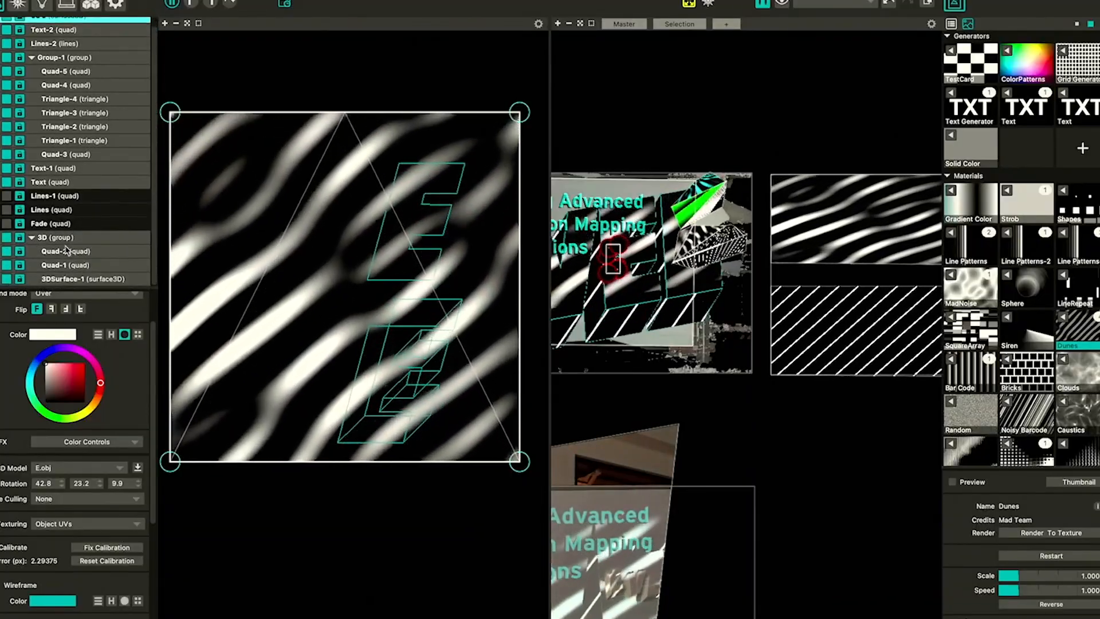
{"action": "left_click", "coordinate": [8, 279]}
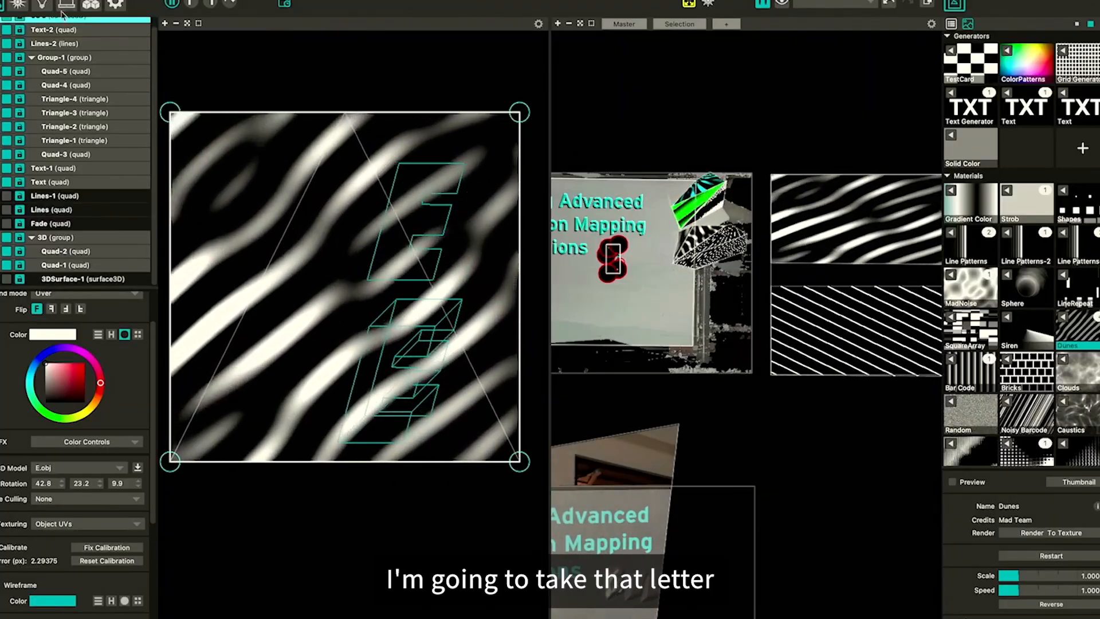
{"action": "scroll", "coordinate": [1047, 500], "scroll_direction": "down", "scroll_amount": 1}
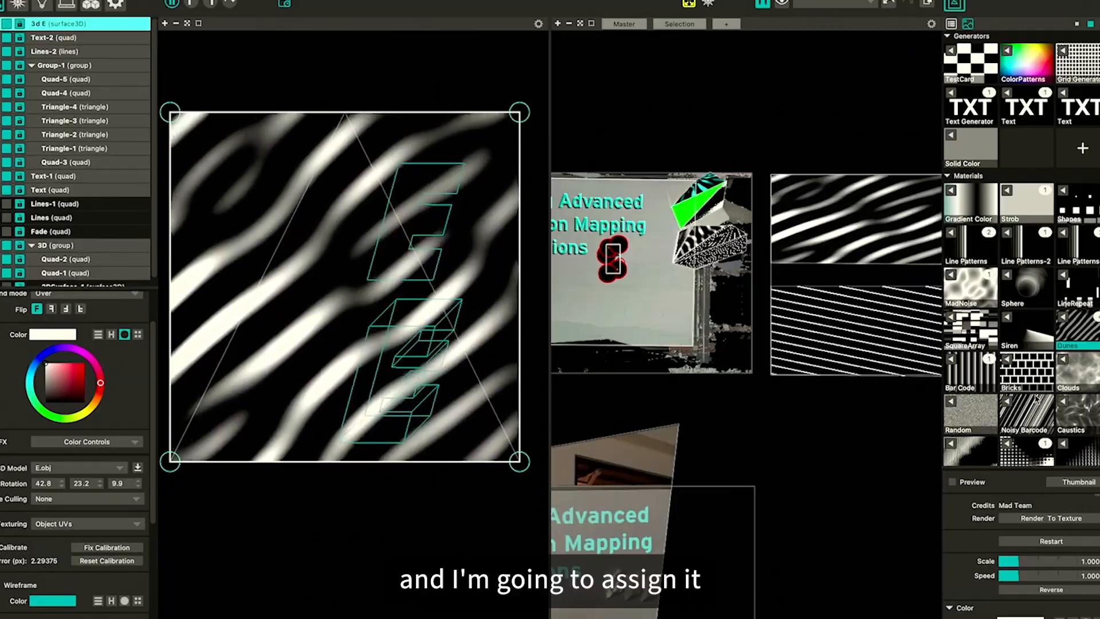
Assign the EVEL Comp live input as the source of the 3d E surface
{"action": "right_click", "coordinate": [1035, 391]}
{"action": "left_click", "coordinate": [1009, 247]}
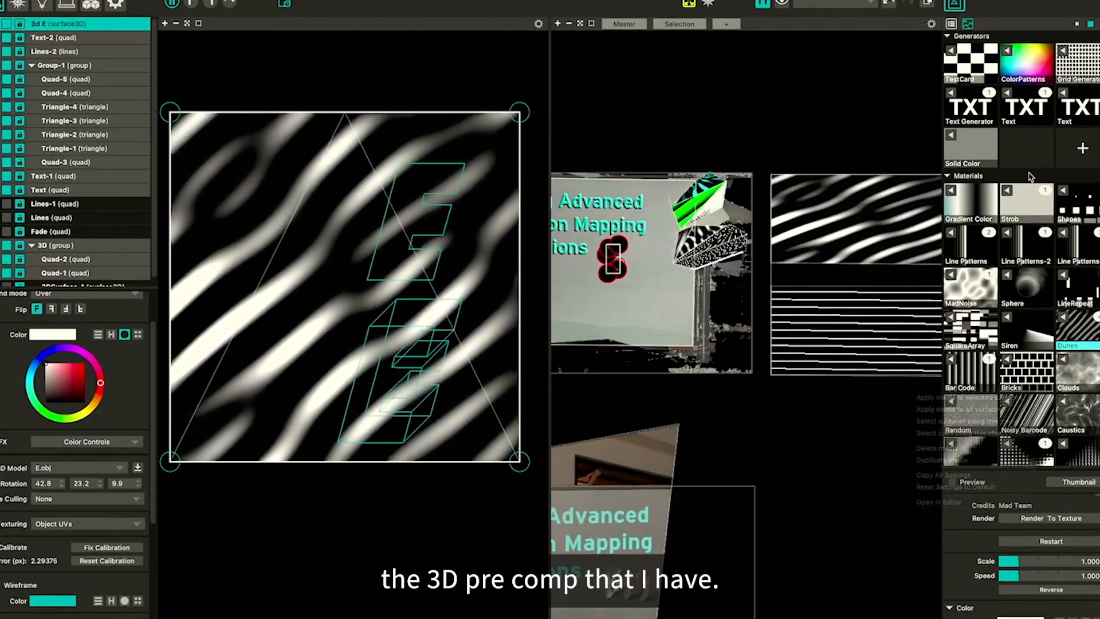
{"action": "scroll", "coordinate": [1034, 352], "scroll_direction": "down", "scroll_amount": 15}
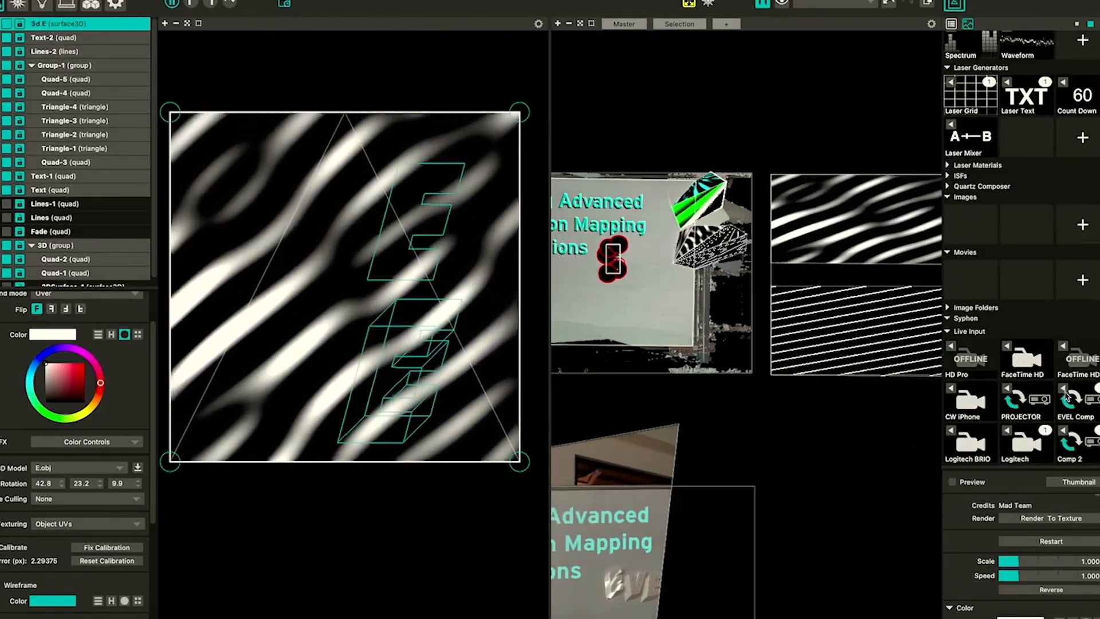
{"action": "left_click", "coordinate": [1071, 401]}
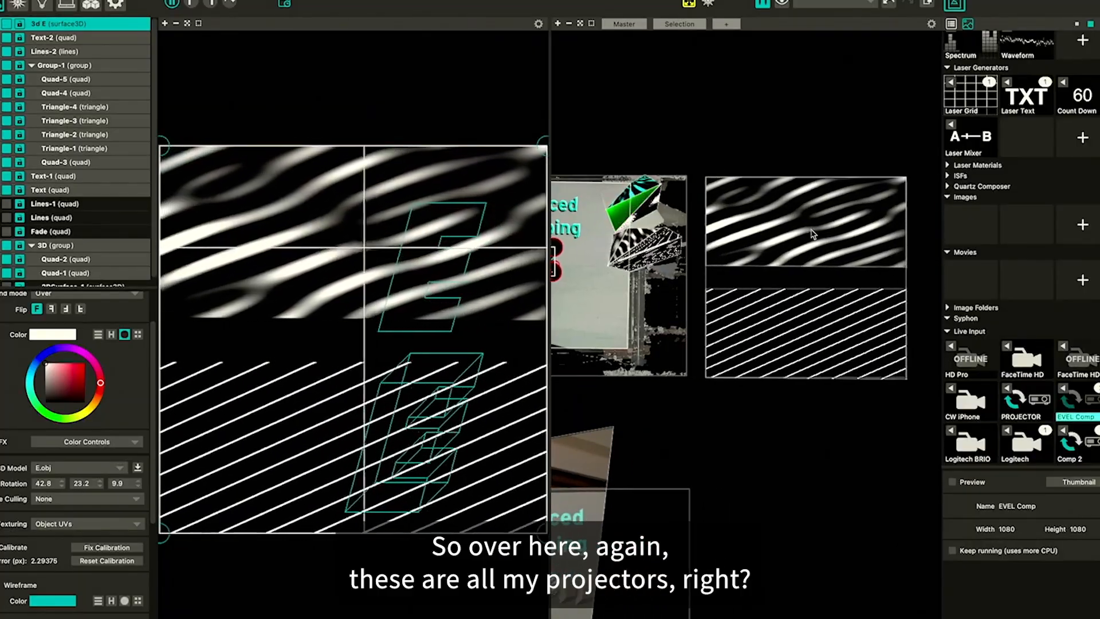
Examine the projector outputs and the EVEL Comp quads in the output view
{"action": "left_click", "coordinate": [831, 237]}
{"action": "scroll", "coordinate": [827, 239], "scroll_direction": "down", "scroll_amount": 5}
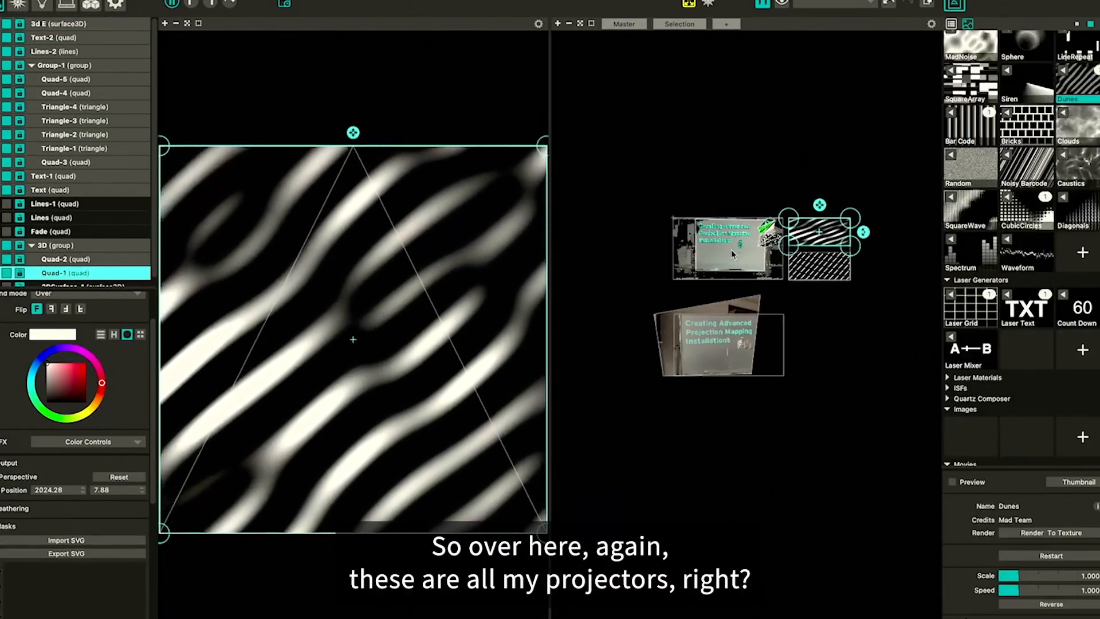
{"action": "scroll", "coordinate": [732, 249], "scroll_direction": "up", "scroll_amount": 5}
{"action": "left_click", "coordinate": [748, 396]}
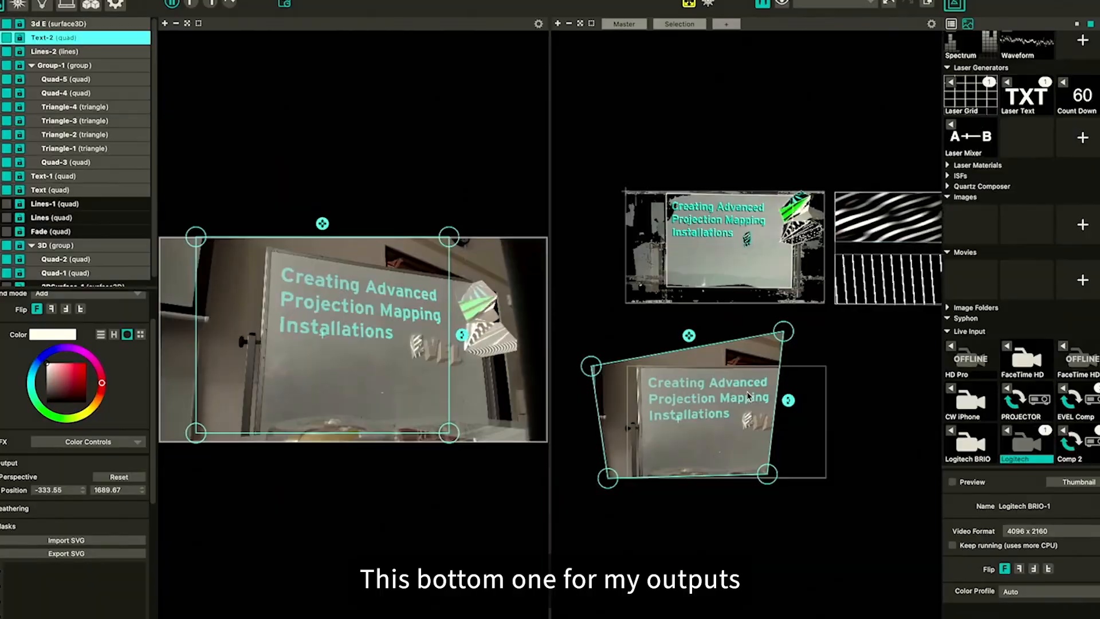
{"action": "left_click", "coordinate": [211, 6]}
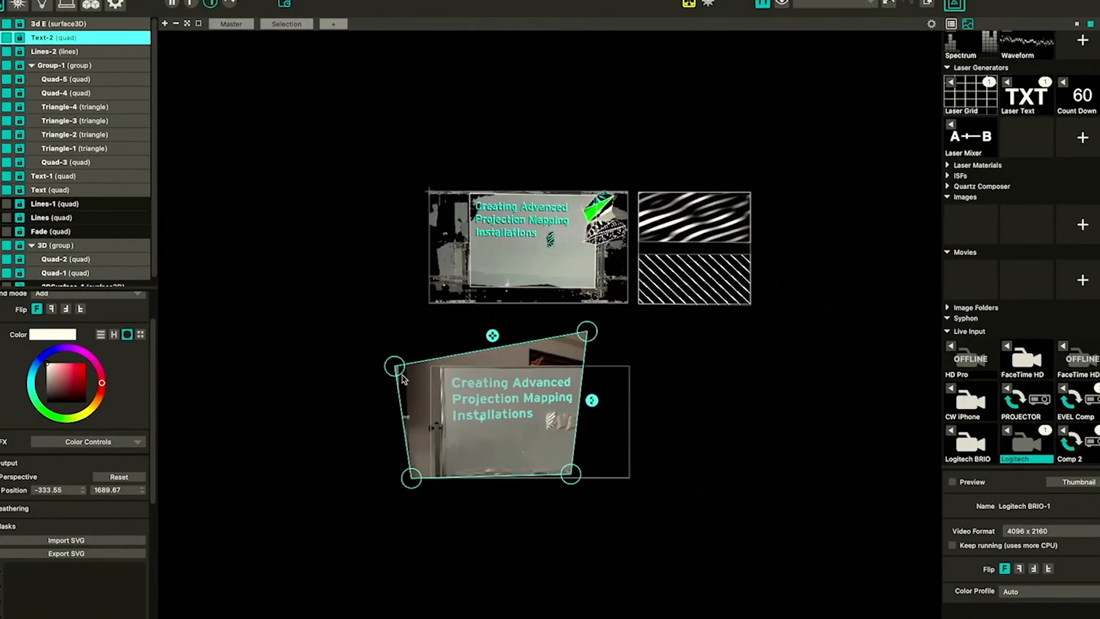
{"action": "scroll", "coordinate": [544, 482], "scroll_direction": "up", "scroll_amount": 4}
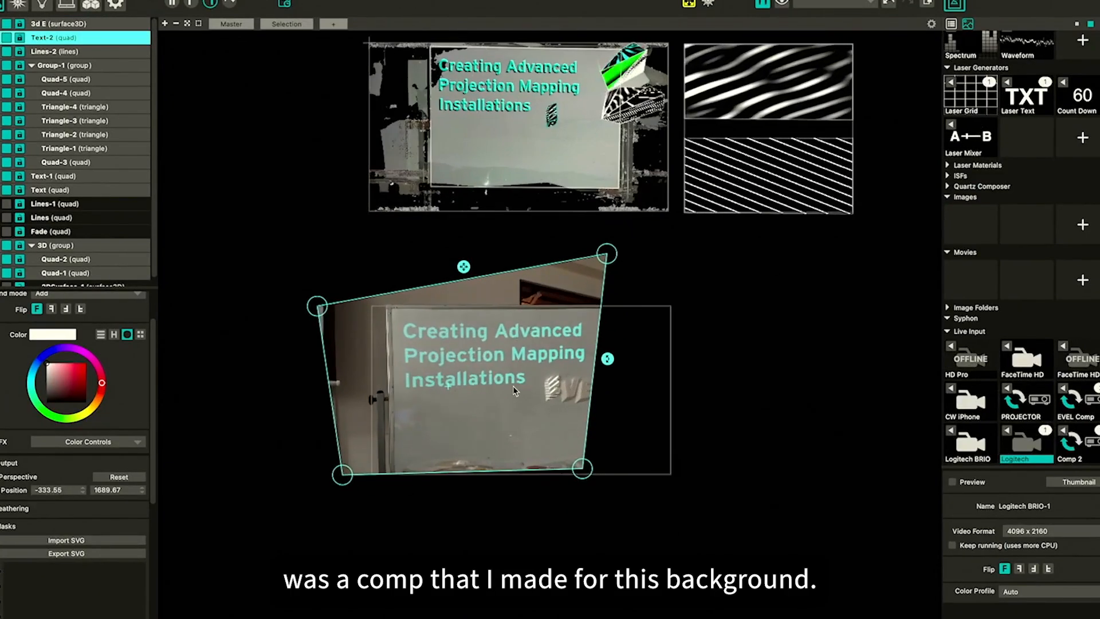
{"action": "scroll", "coordinate": [803, 238], "scroll_direction": "up", "scroll_amount": 5}
{"action": "scroll", "coordinate": [793, 279], "scroll_direction": "up", "scroll_amount": 3}
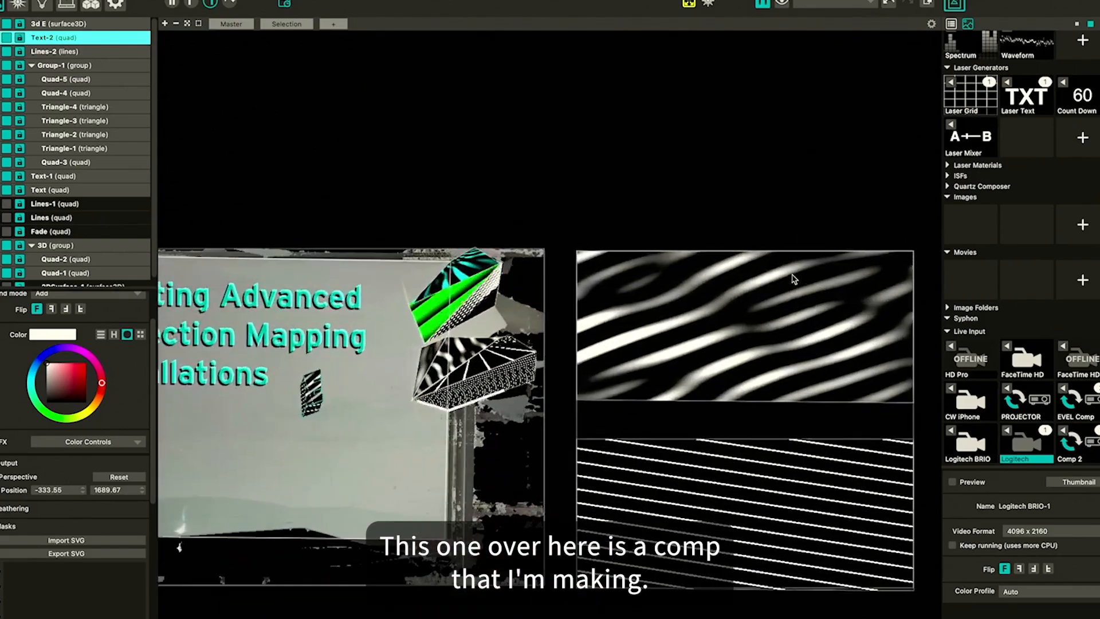
{"action": "scroll", "coordinate": [717, 298], "scroll_direction": "right", "scroll_amount": 3}
{"action": "left_click", "coordinate": [565, 288]}
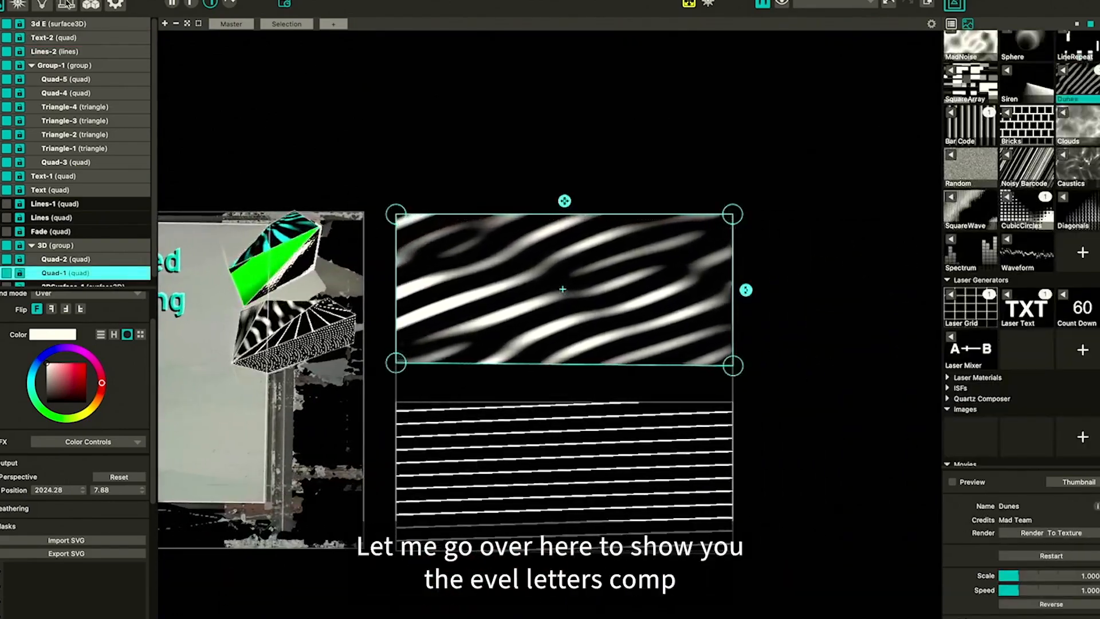
View the EVEL Comp layout in the projector setup, then return to the surfaces view
{"action": "left_click", "coordinate": [67, 5]}
{"action": "scroll", "coordinate": [642, 256], "scroll_direction": "down", "scroll_amount": 4}
{"action": "scroll", "coordinate": [643, 256], "scroll_direction": "left", "scroll_amount": 3}
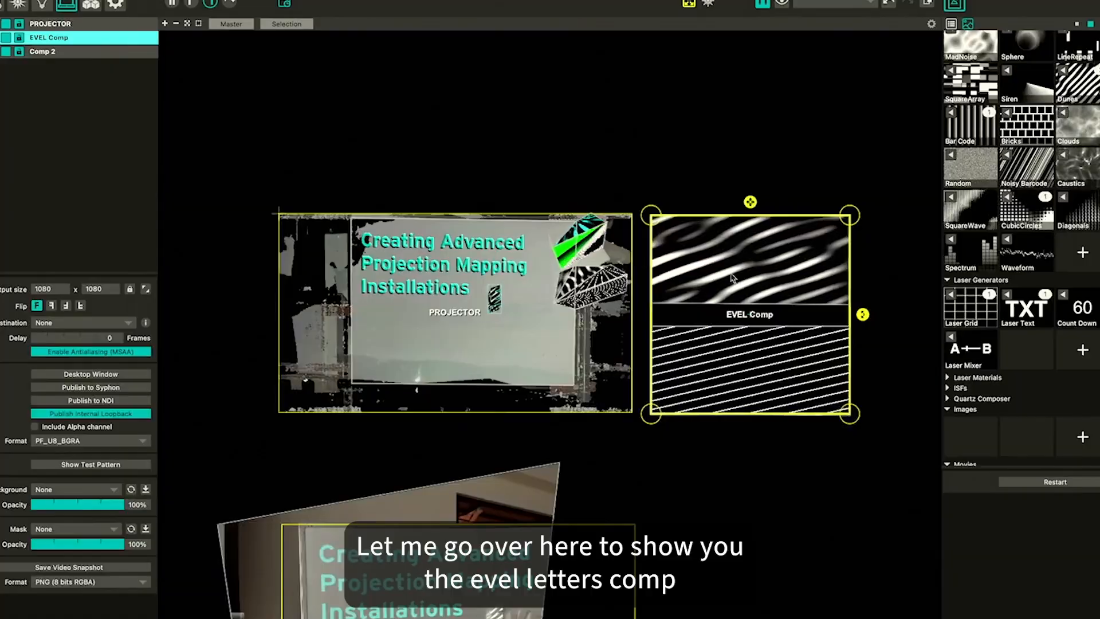
{"action": "scroll", "coordinate": [451, 275], "scroll_direction": "up", "scroll_amount": 4}
{"action": "scroll", "coordinate": [450, 275], "scroll_direction": "up", "scroll_amount": 2}
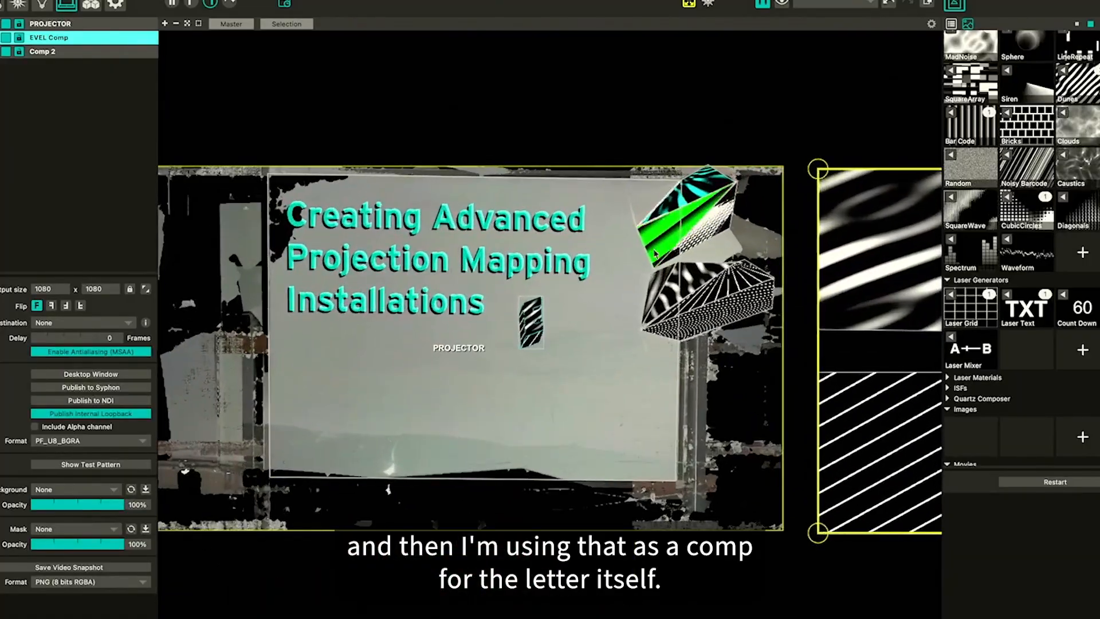
{"action": "scroll", "coordinate": [451, 275], "scroll_direction": "down", "scroll_amount": 2}
{"action": "scroll", "coordinate": [656, 253], "scroll_direction": "right", "scroll_amount": 2}
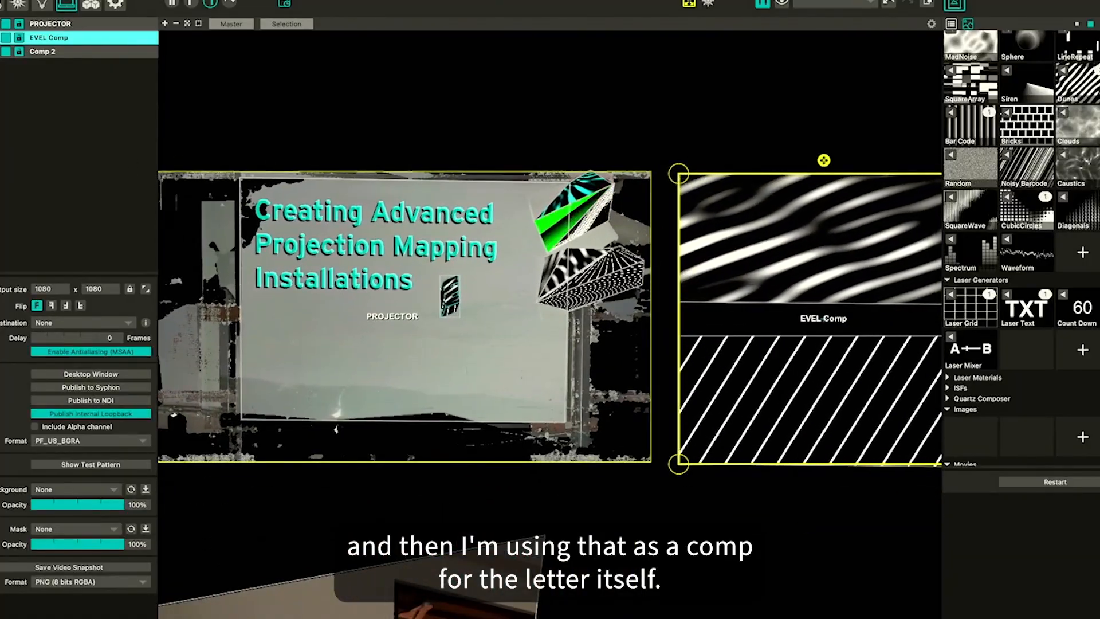
{"action": "left_click", "coordinate": [1, 5]}
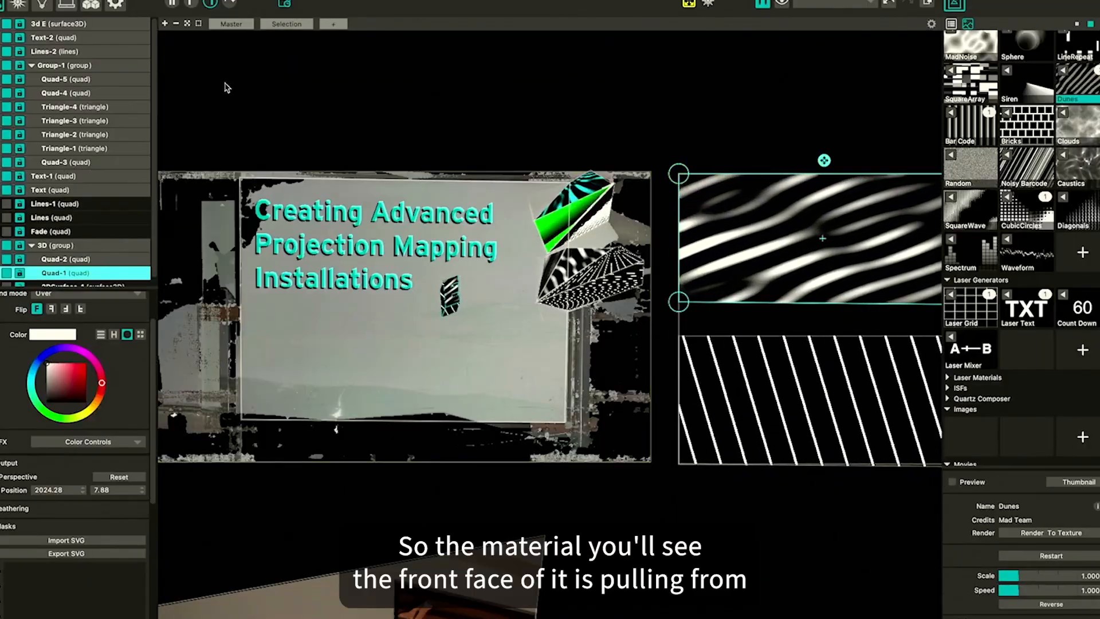
Select the 3d E surface and inspect its mapping with the EVEL Comp in the input view
{"action": "scroll", "coordinate": [476, 296], "scroll_direction": "up", "scroll_amount": 10}
{"action": "left_click", "coordinate": [421, 296]}
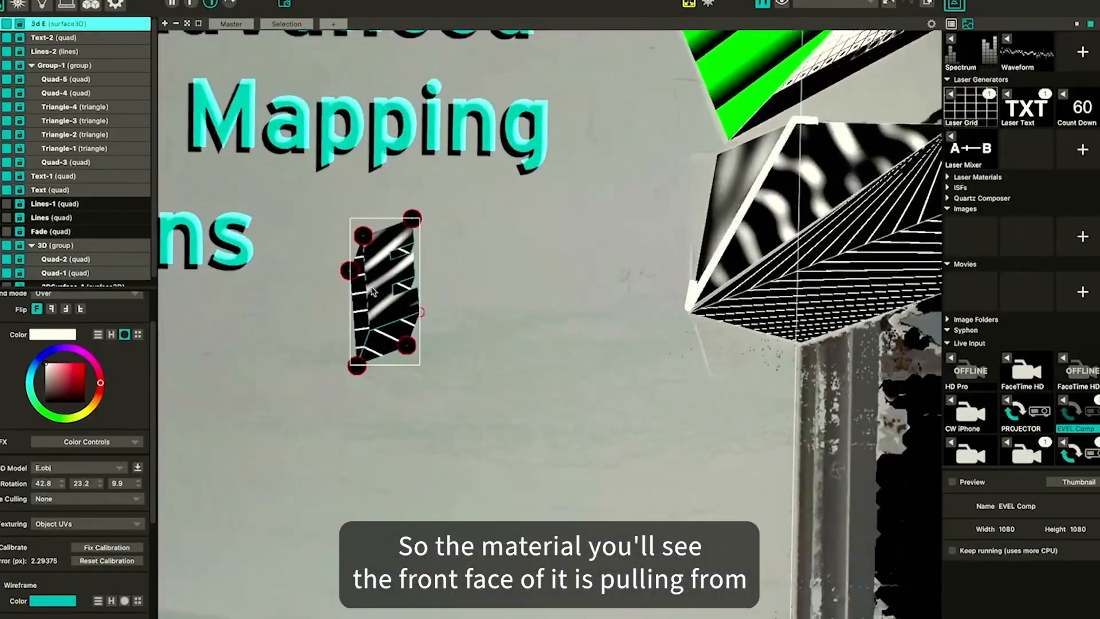
{"action": "left_click", "coordinate": [172, 5]}
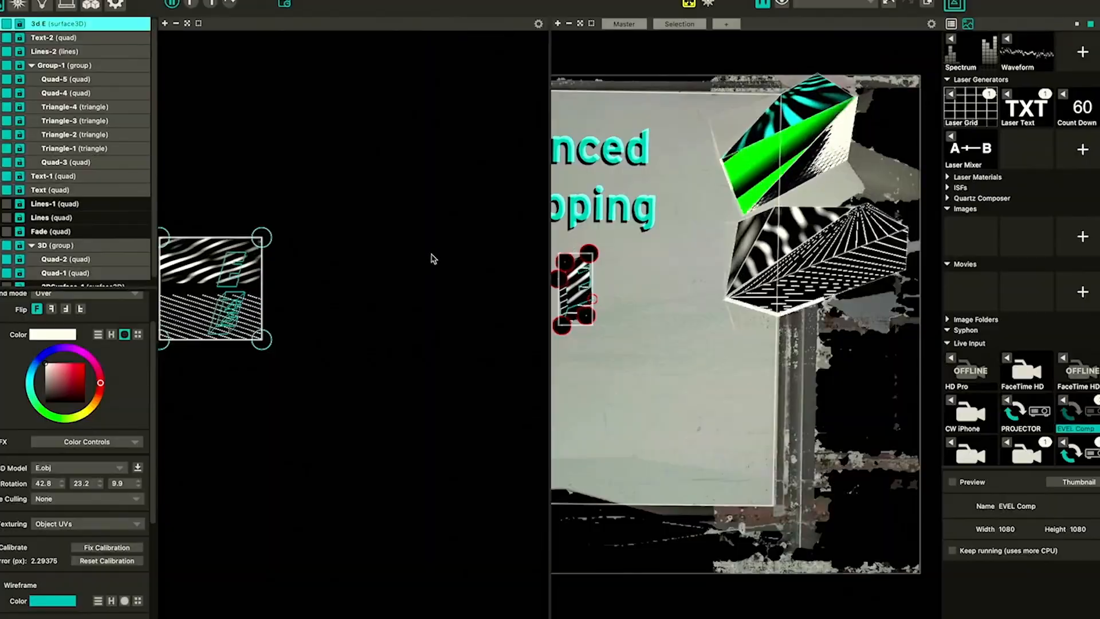
{"action": "scroll", "coordinate": [281, 275], "scroll_direction": "up", "scroll_amount": 5}
{"action": "left_click", "coordinate": [431, 251]}
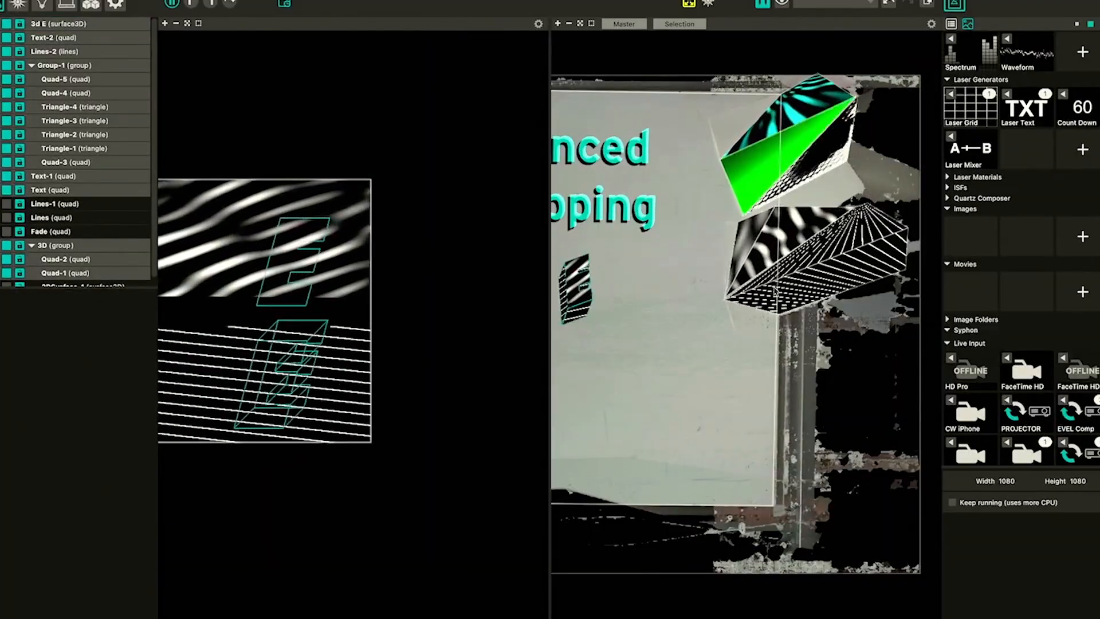
Pull Quad-1's lower edge down in the EVEL Comp and switch its material from Dunes to Strob
{"action": "scroll", "coordinate": [771, 288], "scroll_direction": "down", "scroll_amount": 7}
{"action": "left_click_drag", "start_coordinate": [917, 300], "coordinate": [748, 299]}
{"action": "left_click", "coordinate": [778, 276]}
{"action": "scroll", "coordinate": [779, 278], "scroll_direction": "up", "scroll_amount": 4}
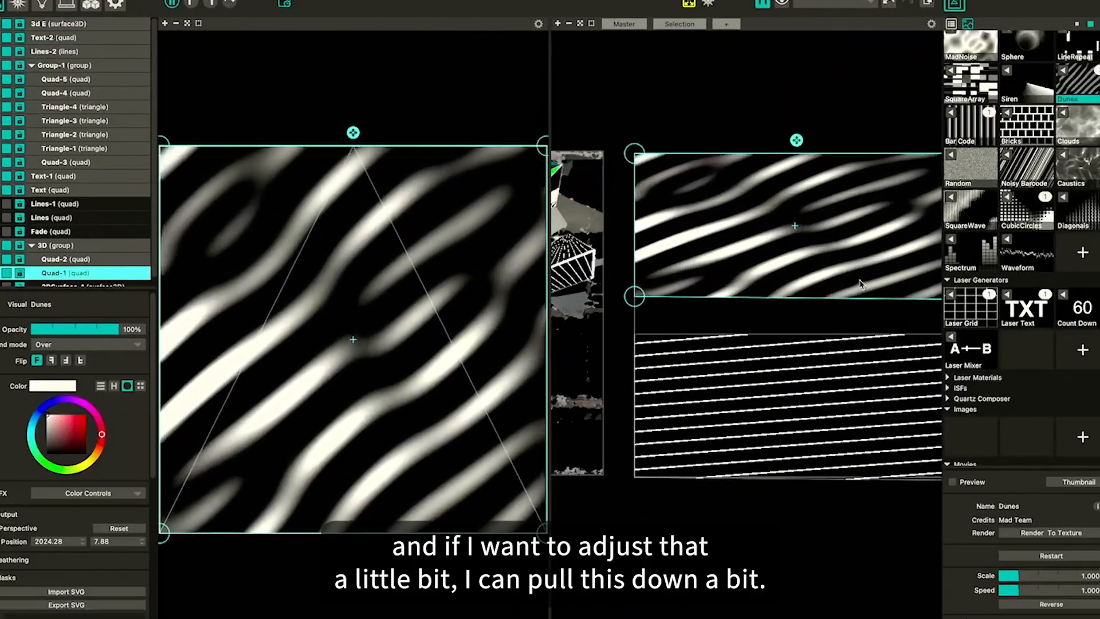
{"action": "scroll", "coordinate": [780, 284], "scroll_direction": "right", "scroll_amount": 3}
{"action": "left_click_drag", "start_coordinate": [894, 297], "coordinate": [895, 327]}
{"action": "left_click_drag", "start_coordinate": [570, 299], "coordinate": [569, 326]}
{"action": "scroll", "coordinate": [787, 297], "scroll_direction": "down", "scroll_amount": 2}
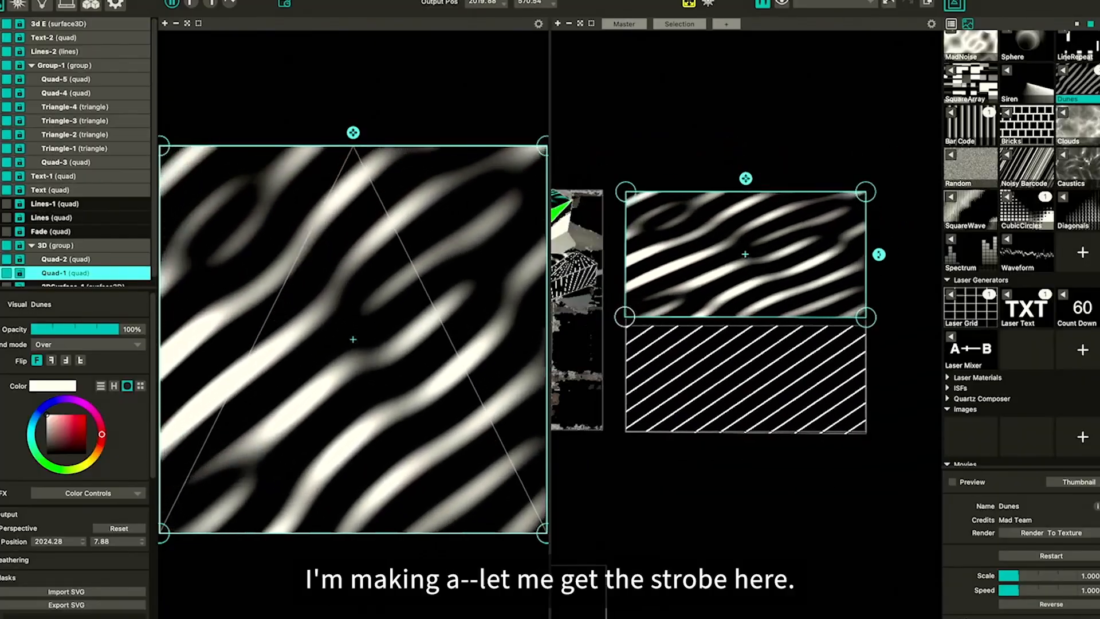
{"action": "scroll", "coordinate": [1012, 99], "scroll_direction": "up", "scroll_amount": 4}
{"action": "left_click", "coordinate": [1009, 96]}
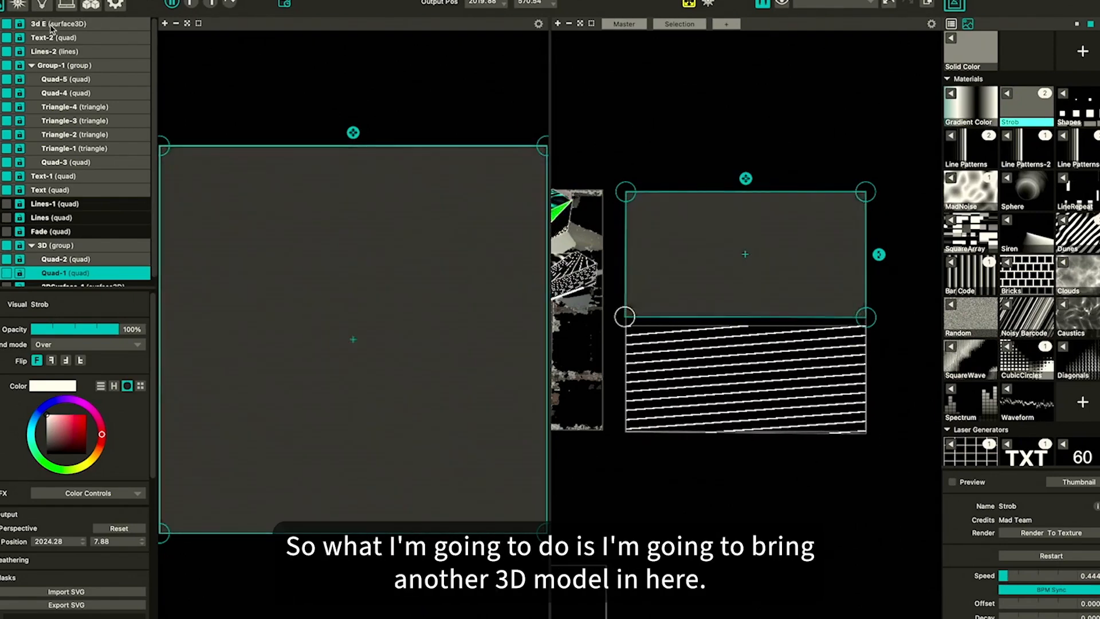
Select the 3d E surface, add a new 3D surface and nudge it into the projected area
{"action": "left_click", "coordinate": [51, 25]}
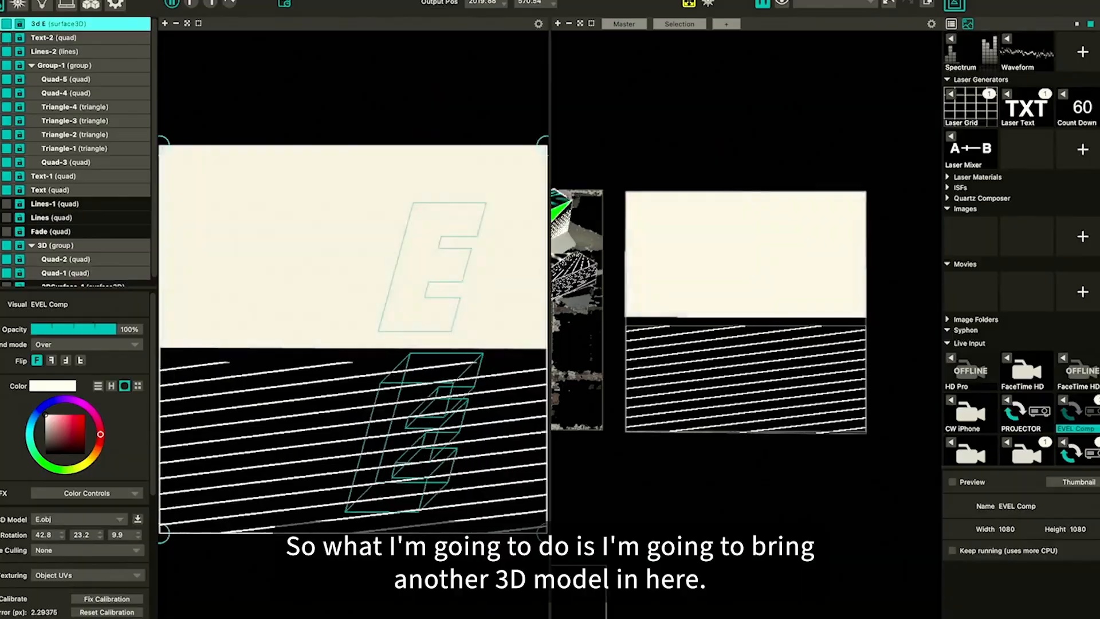
{"action": "left_click", "coordinate": [1, 132]}
{"action": "scroll", "coordinate": [783, 290], "scroll_direction": "left", "scroll_amount": 5}
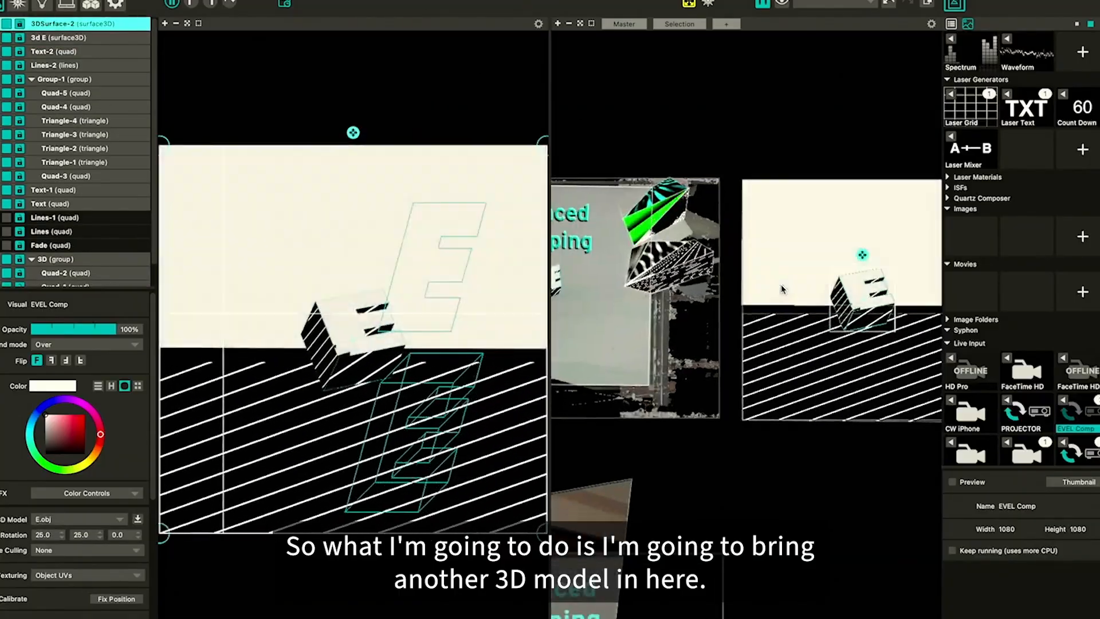
{"action": "left_click_drag", "start_coordinate": [846, 308], "coordinate": [567, 319]}
{"action": "scroll", "coordinate": [573, 316], "scroll_direction": "left", "scroll_amount": 4}
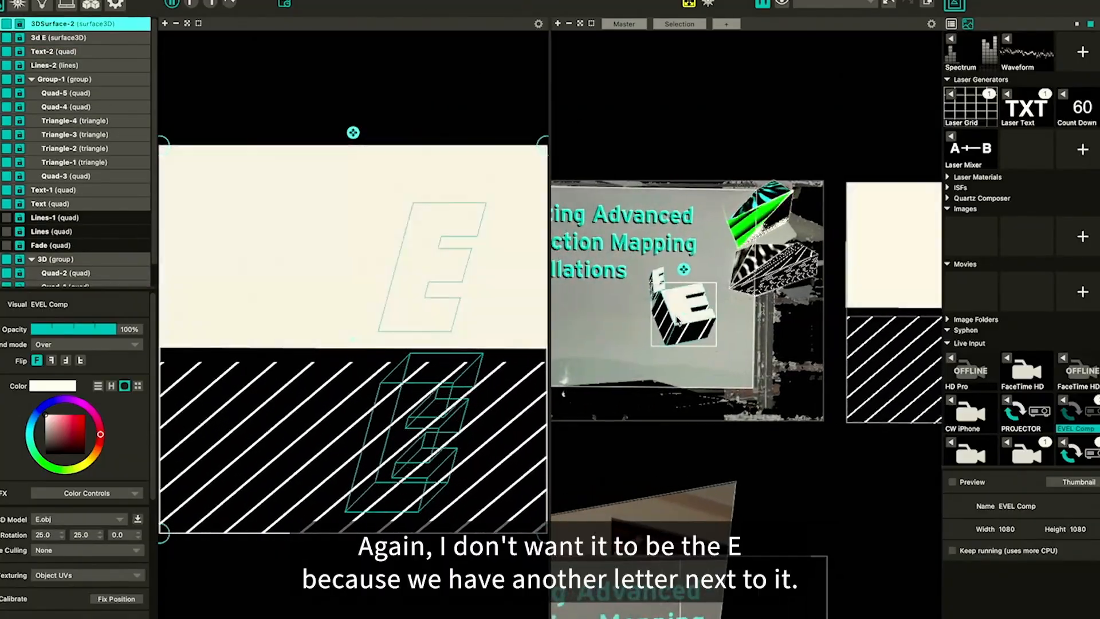
{"action": "scroll", "coordinate": [677, 321], "scroll_direction": "up", "scroll_amount": 5}
{"action": "left_click_drag", "start_coordinate": [677, 321], "coordinate": [673, 333]}
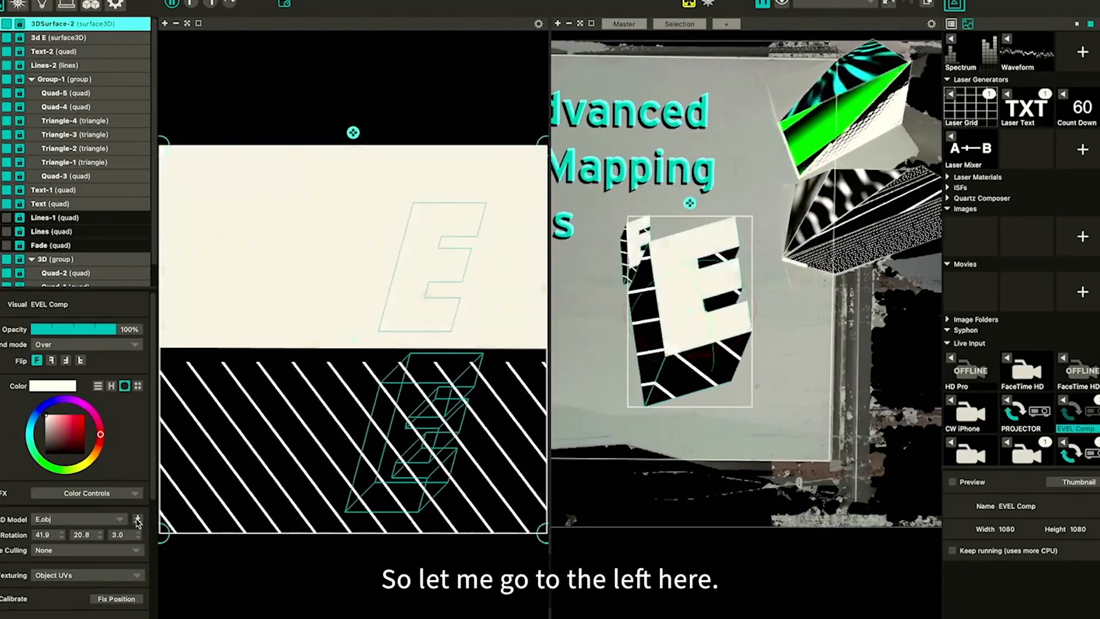
Load V.obj from the 3d print tests folder as the new surface's 3D model
{"action": "left_click", "coordinate": [138, 520]}
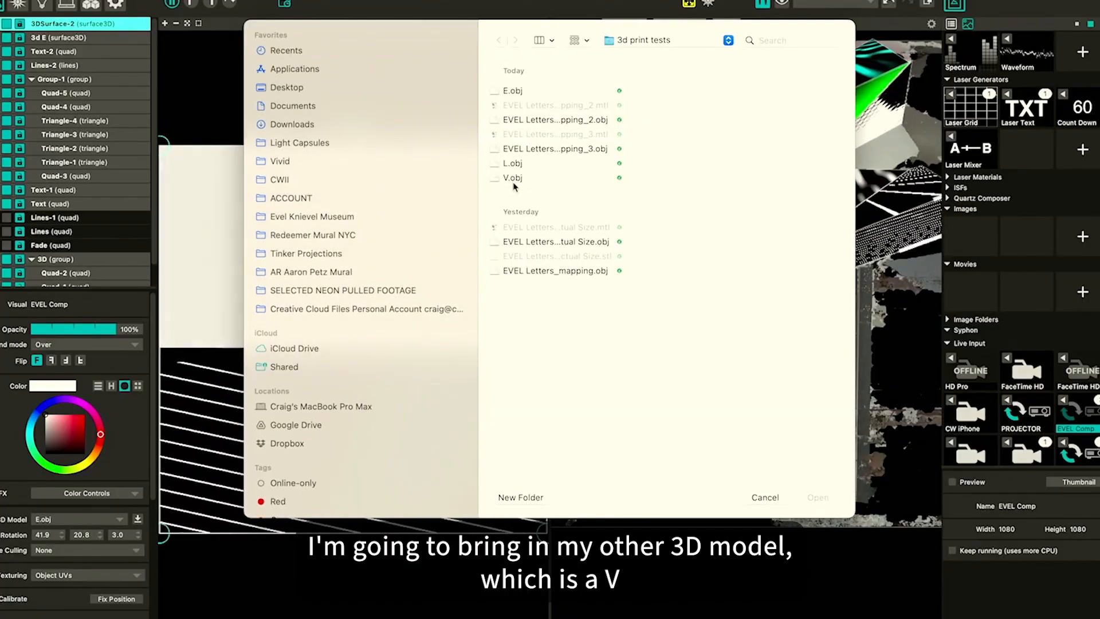
{"action": "left_click", "coordinate": [513, 179]}
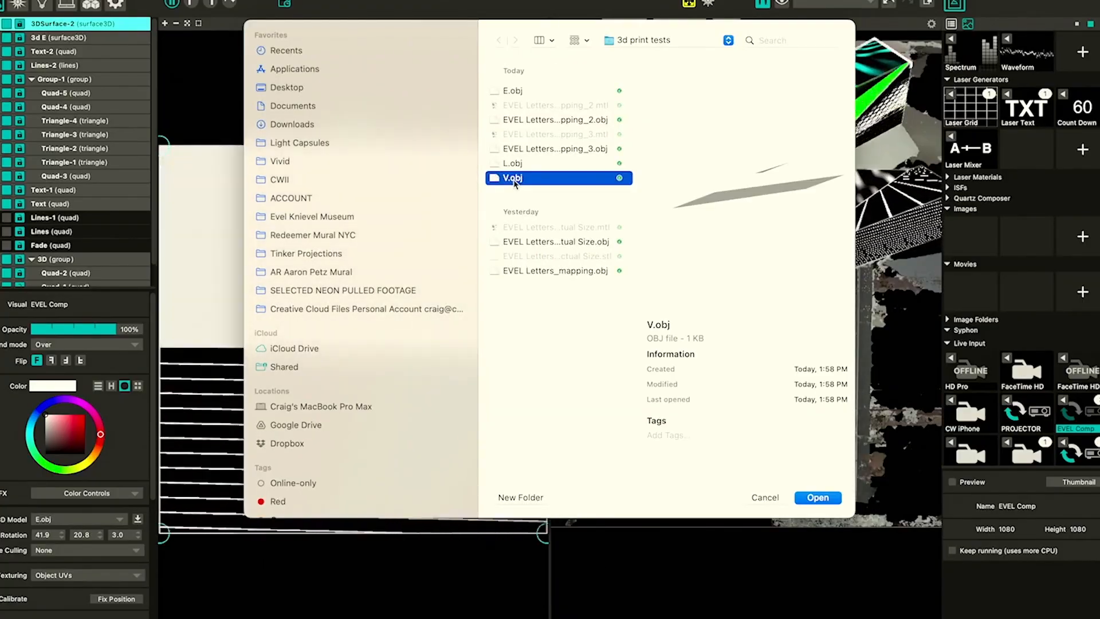
{"action": "double_click", "coordinate": [513, 180]}
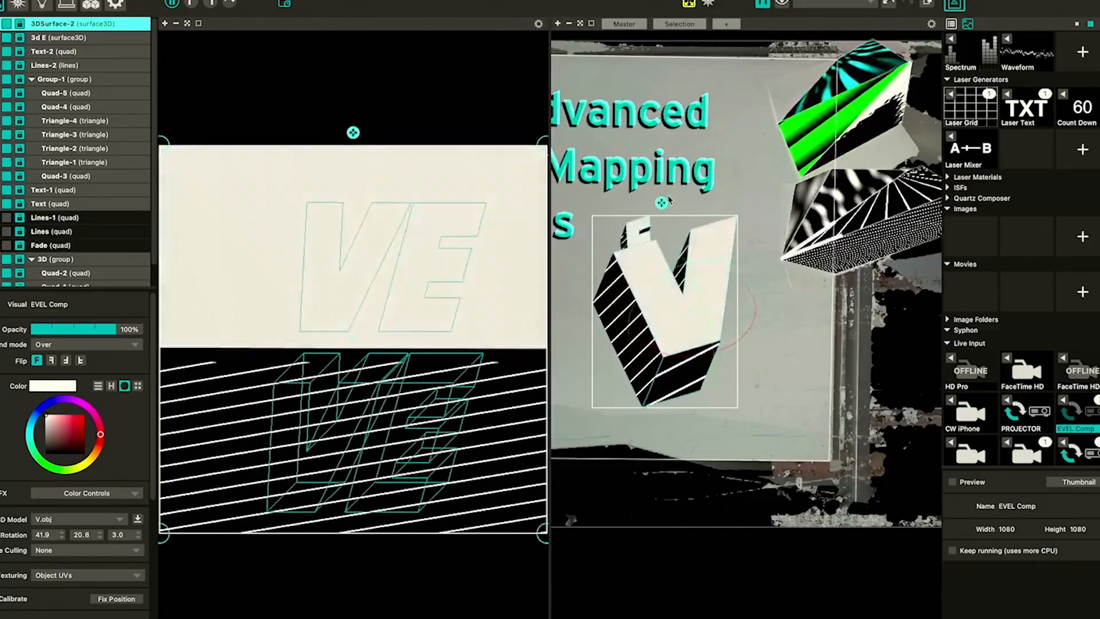
Move and rotate the V model roughly into place over the printed V
{"action": "scroll", "coordinate": [661, 206], "scroll_direction": "down", "scroll_amount": 10}
{"action": "left_click_drag", "start_coordinate": [677, 251], "coordinate": [687, 194]}
{"action": "scroll", "coordinate": [682, 252], "scroll_direction": "up", "scroll_amount": 5}
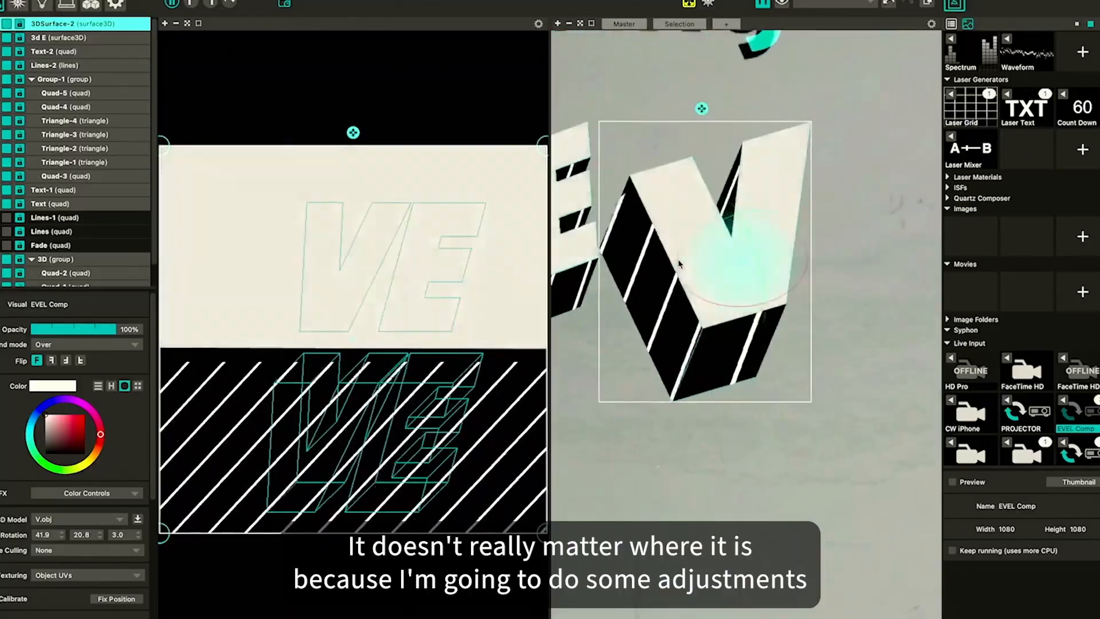
{"action": "scroll", "coordinate": [736, 259], "scroll_direction": "down", "scroll_amount": 6}
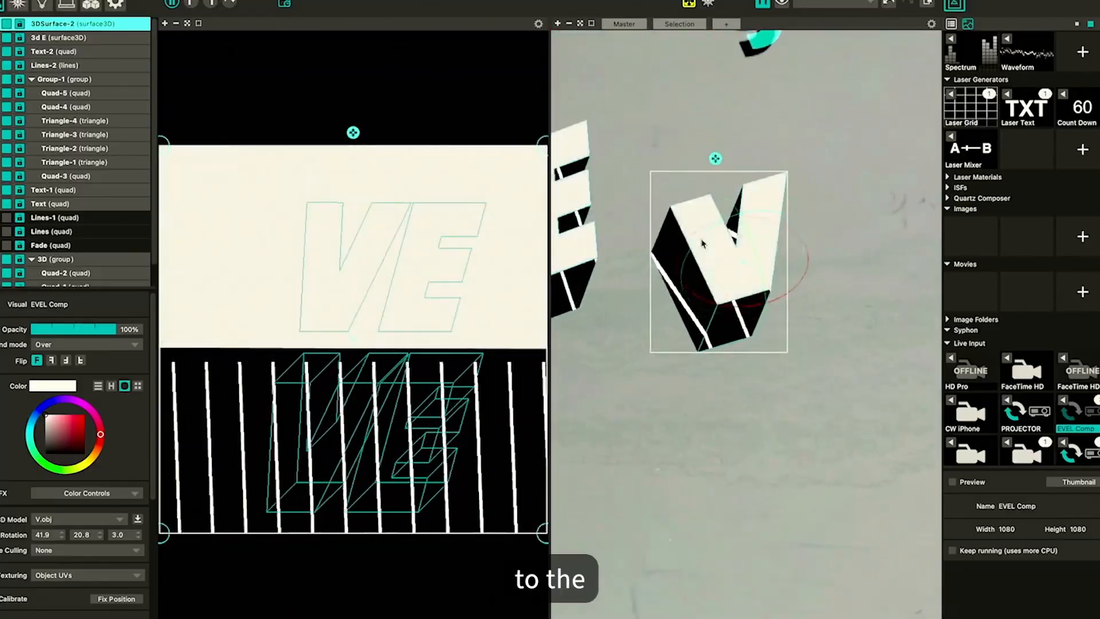
{"action": "left_click_drag", "start_coordinate": [695, 241], "coordinate": [705, 246]}
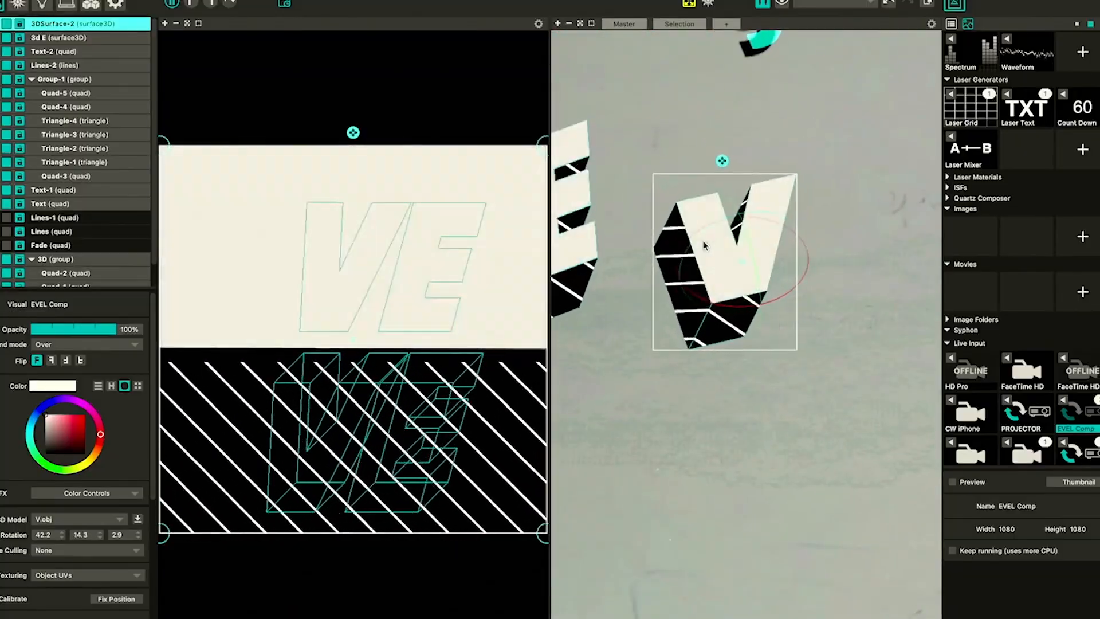
{"action": "scroll", "coordinate": [37, 406], "scroll_direction": "down", "scroll_amount": 3}
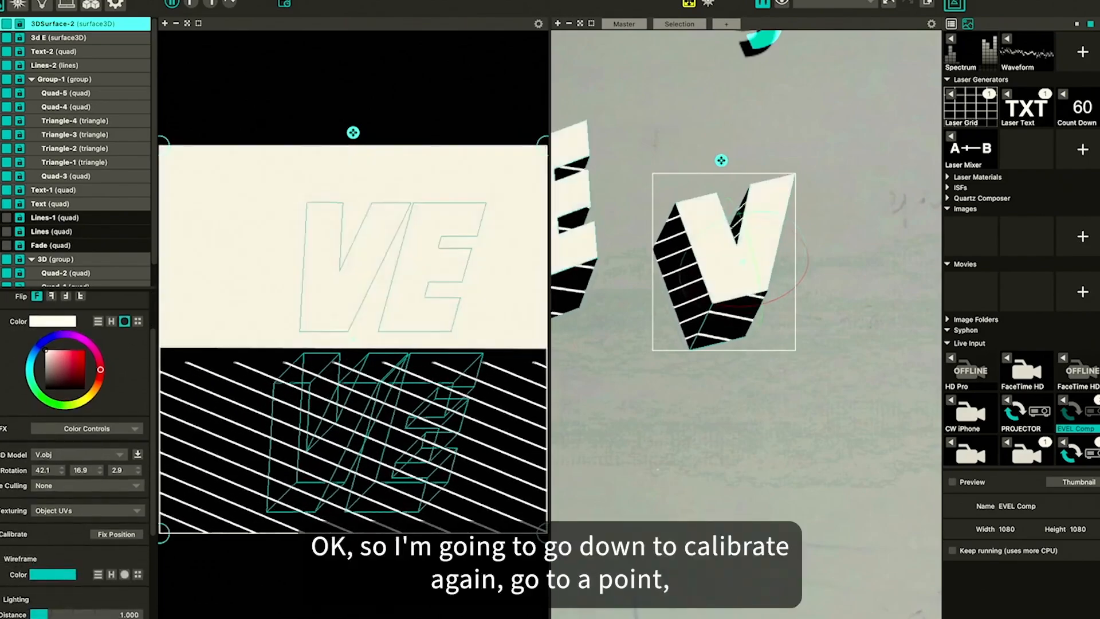
Calibrate the V by snapping its model corner points onto the printed letter's corners
{"action": "left_click", "coordinate": [676, 203]}
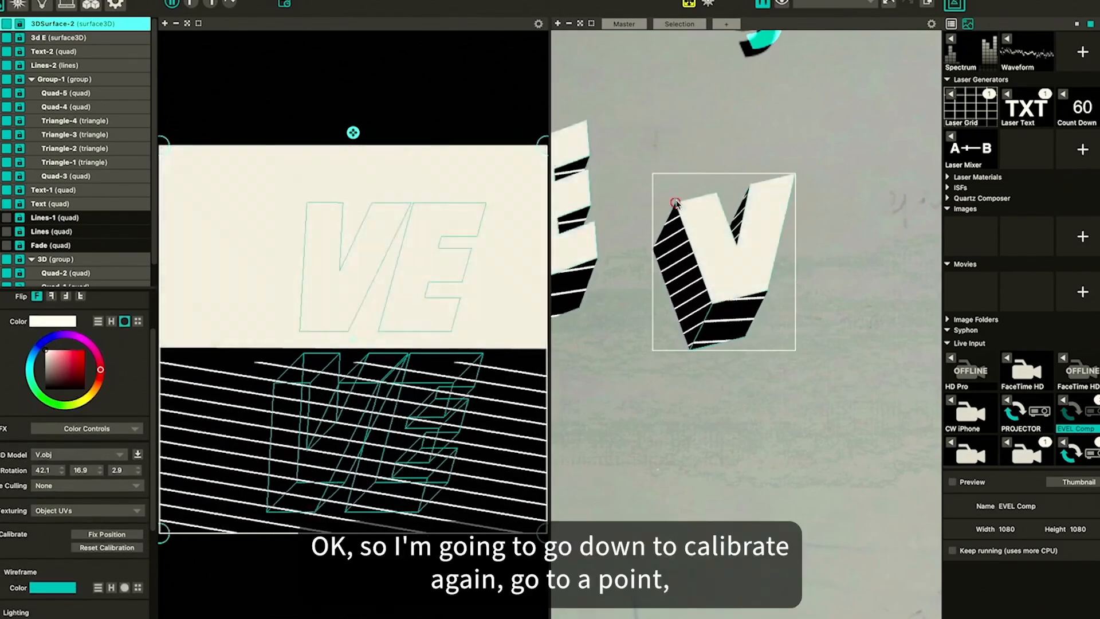
{"action": "left_click_drag", "start_coordinate": [676, 204], "coordinate": [633, 166]}
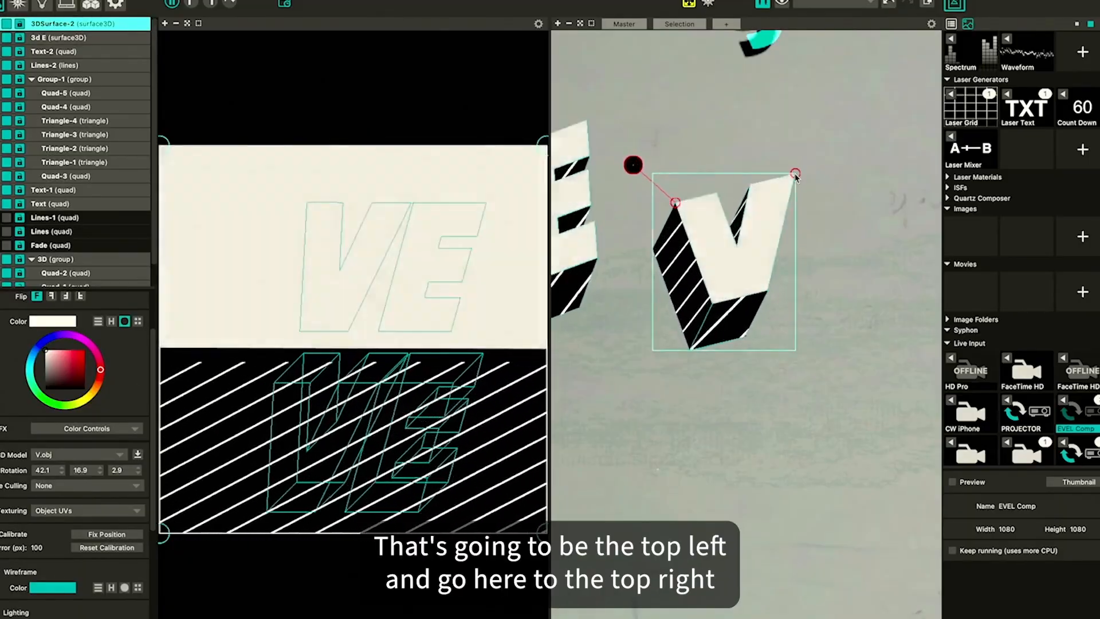
{"action": "mouse_move", "coordinate": [738, 148]}
{"action": "left_mouse_down"}
{"action": "mouse_move", "coordinate": [729, 165]}
{"action": "mouse_move", "coordinate": [741, 151]}
{"action": "left_mouse_up"}
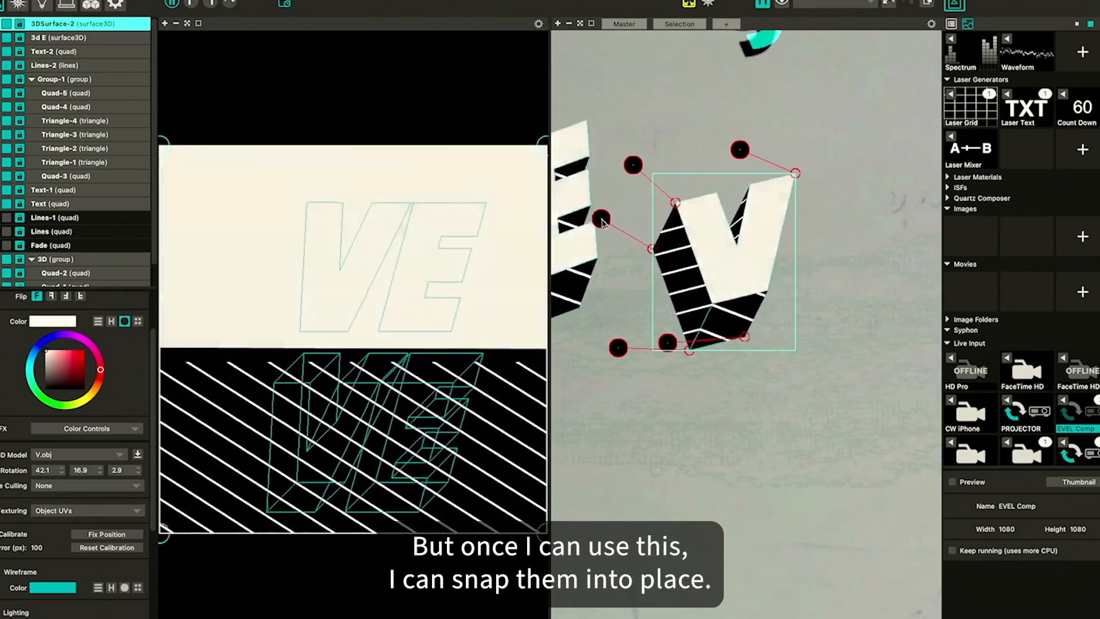
{"action": "left_click_drag", "start_coordinate": [598, 230], "coordinate": [601, 229]}
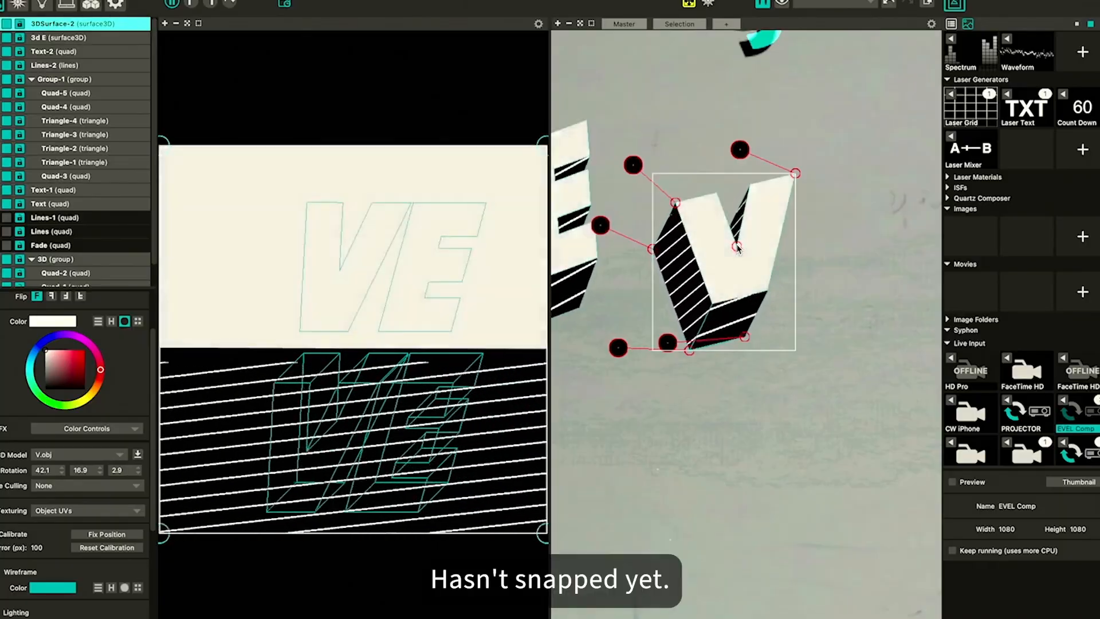
{"action": "left_click", "coordinate": [736, 247]}
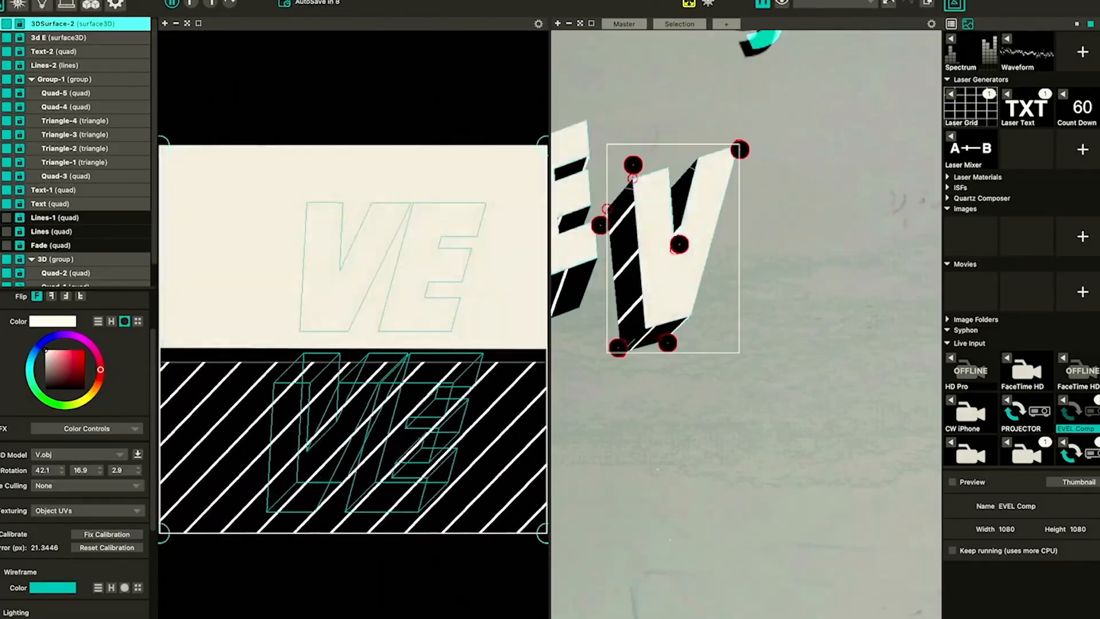
Switch to the full output view, select the V surface and fix its calibration
{"action": "left_click", "coordinate": [214, 0]}
{"action": "left_click", "coordinate": [249, 36]}
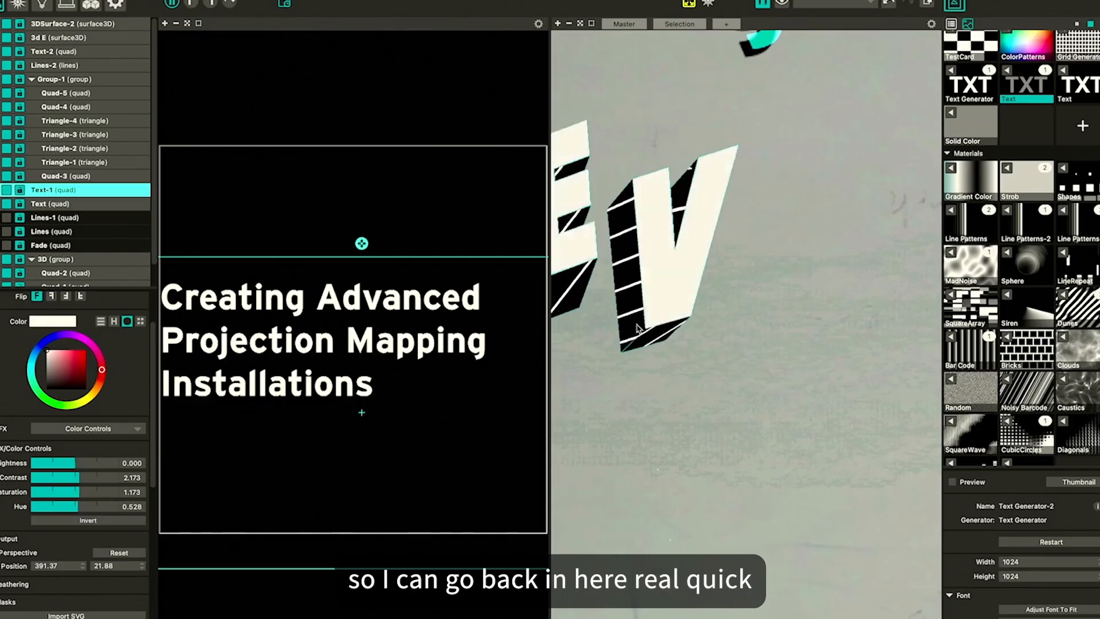
{"action": "left_click", "coordinate": [216, 4]}
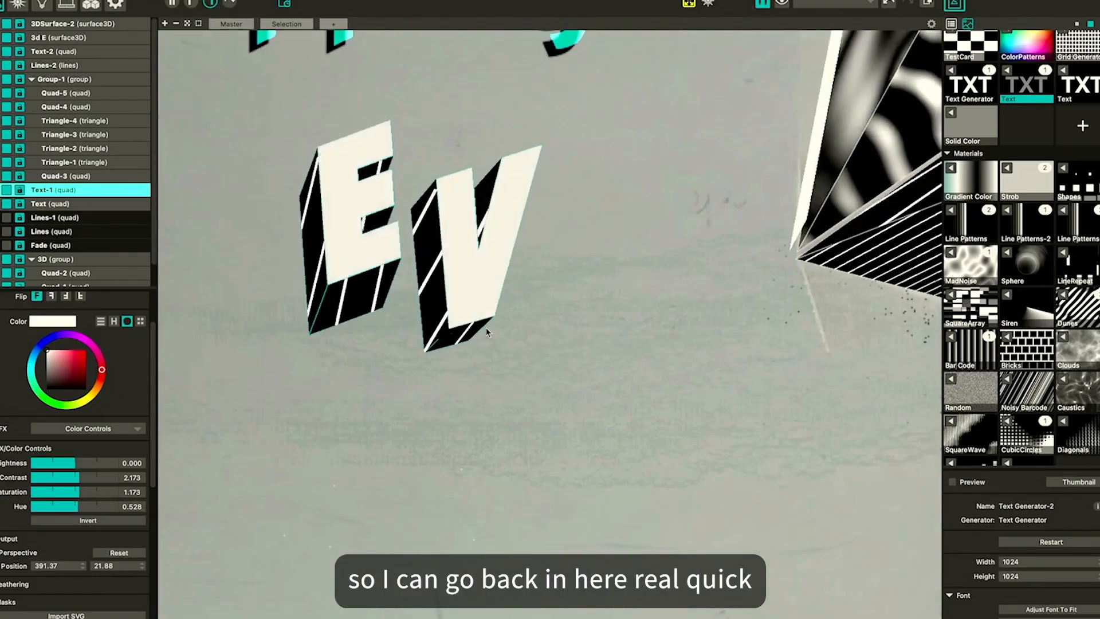
{"action": "left_click", "coordinate": [52, 24]}
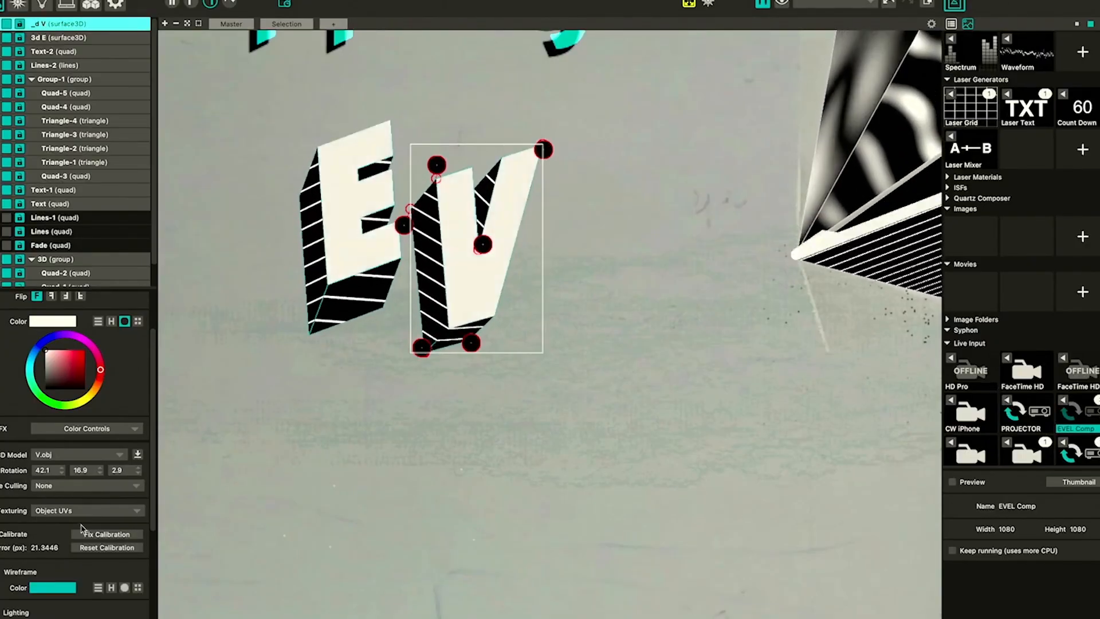
{"action": "left_click", "coordinate": [97, 534]}
Rename the V surface as 3d V
{"action": "left_click", "coordinate": [440, 193]}
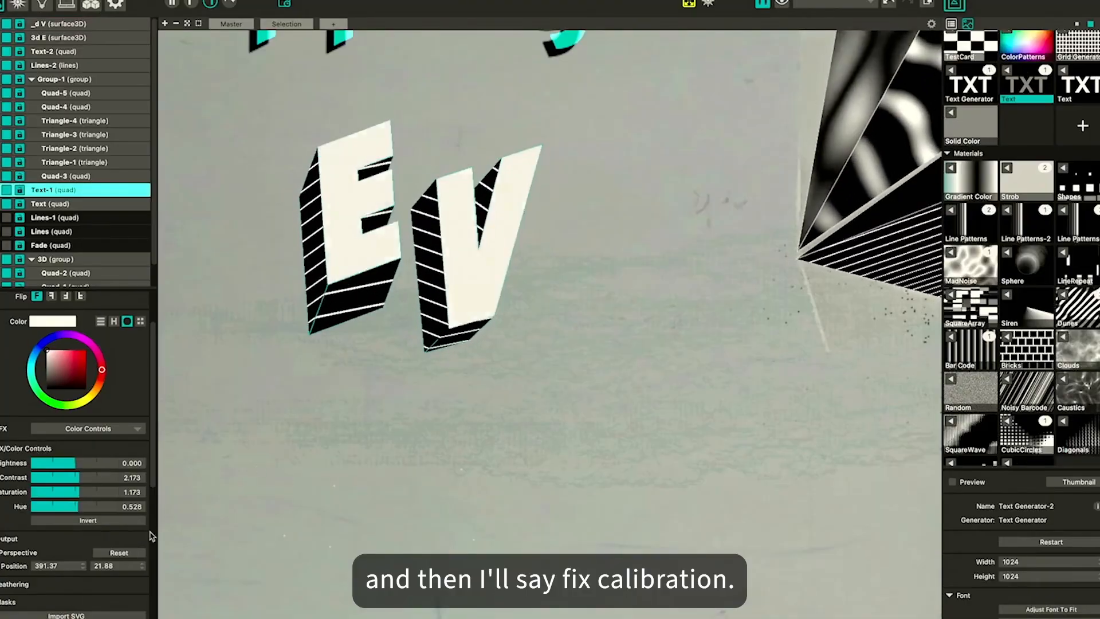
{"action": "left_click", "coordinate": [466, 309]}
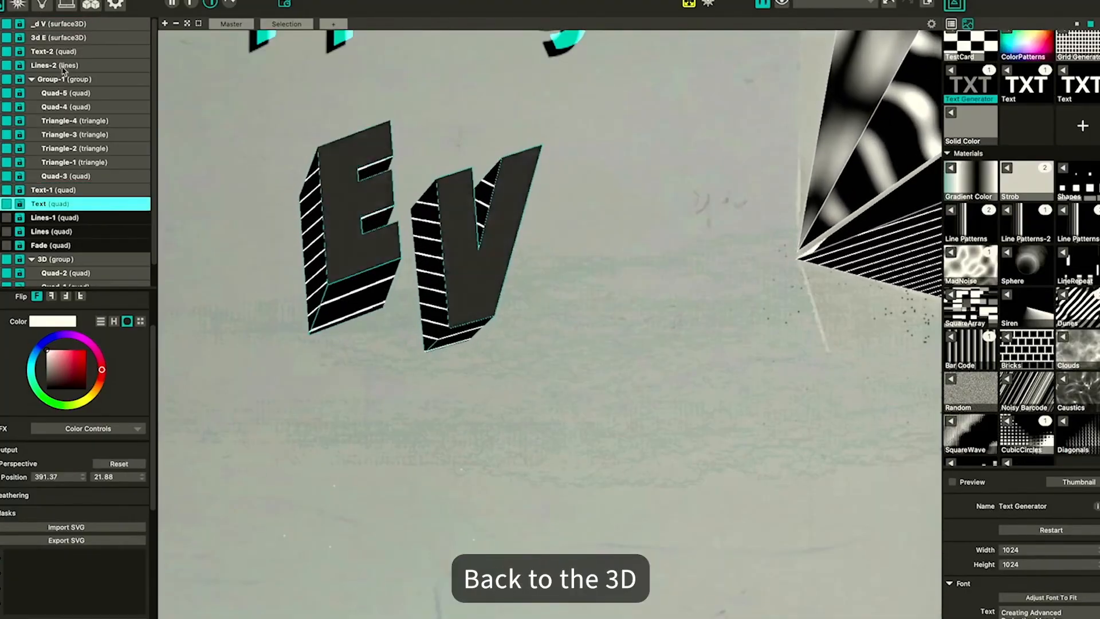
{"action": "left_click", "coordinate": [60, 24]}
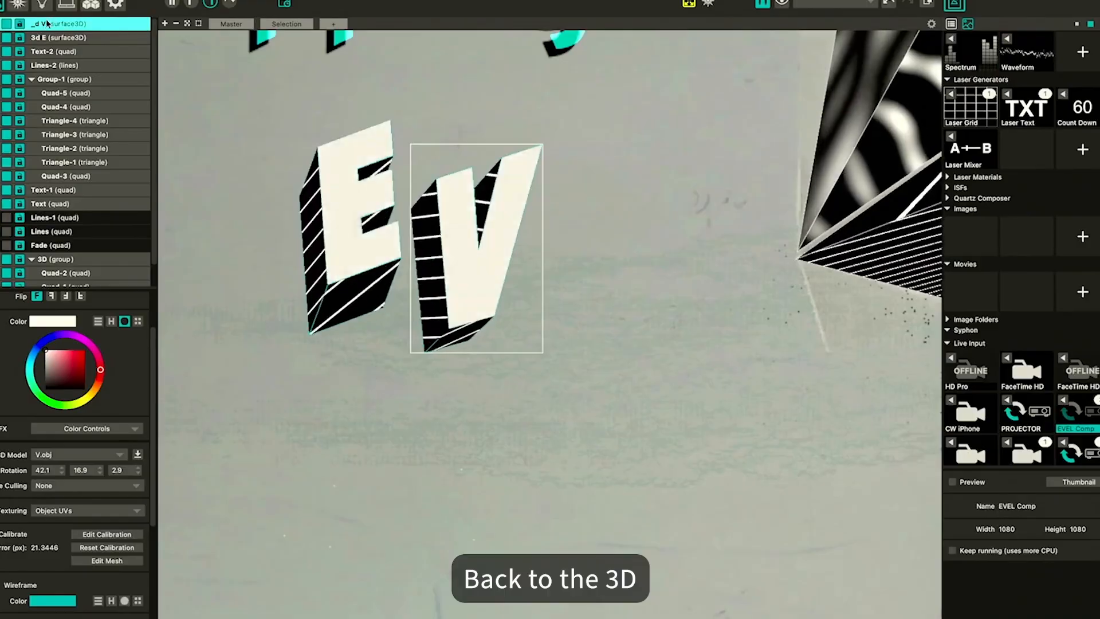
{"action": "key", "text": "BackSpace"}
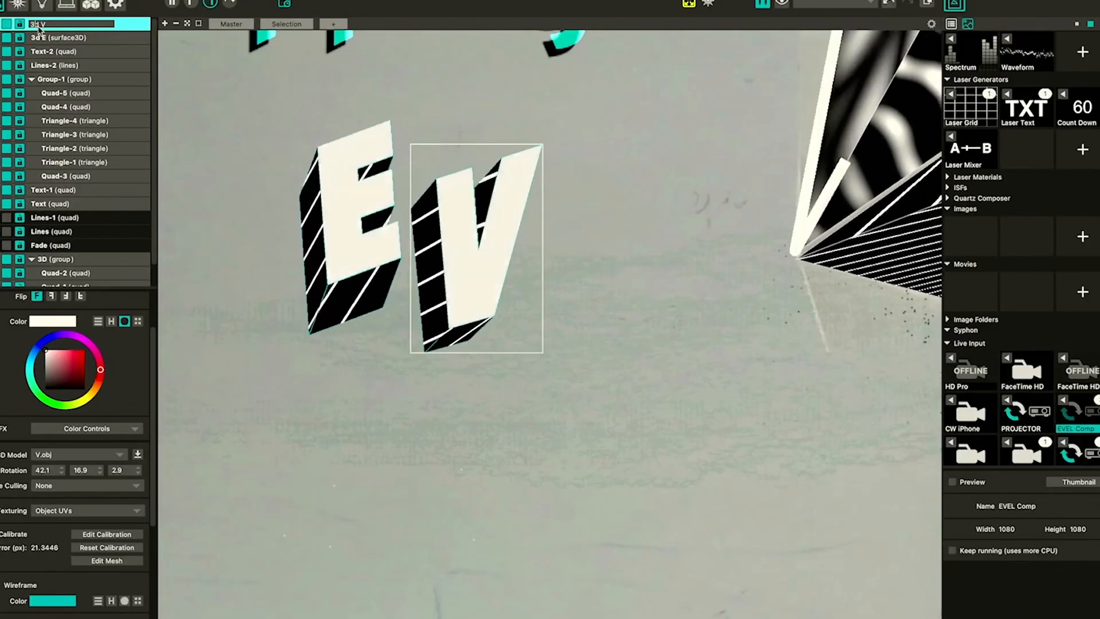
Edit the V's calibration, dragging its top and upper corner points to line up with the print
{"action": "left_click", "coordinate": [112, 535]}
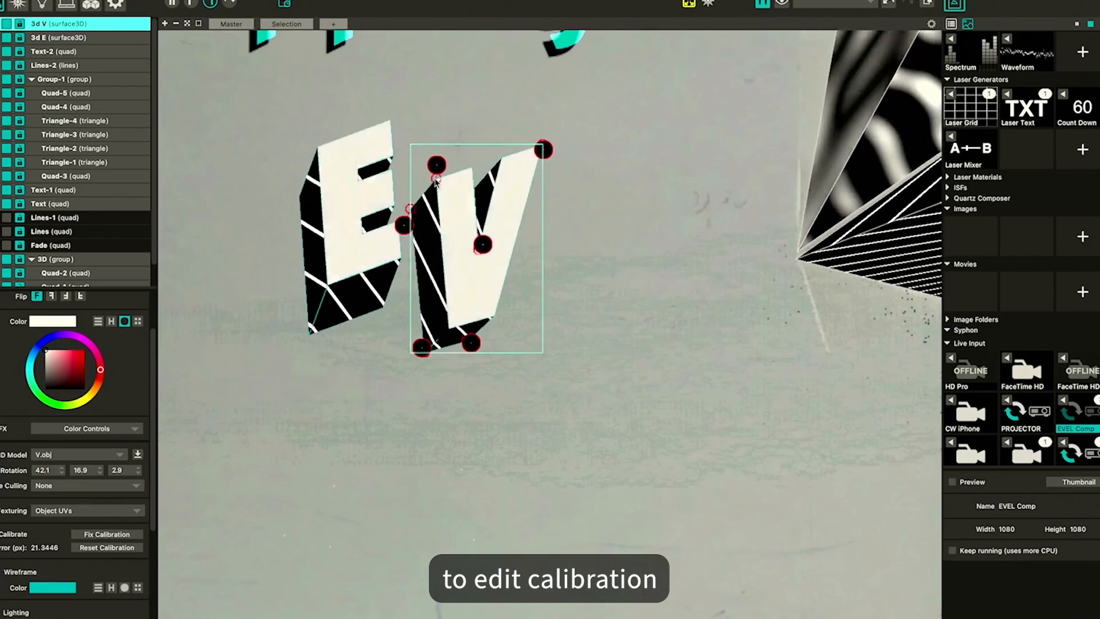
{"action": "left_click_drag", "start_coordinate": [434, 180], "coordinate": [431, 176]}
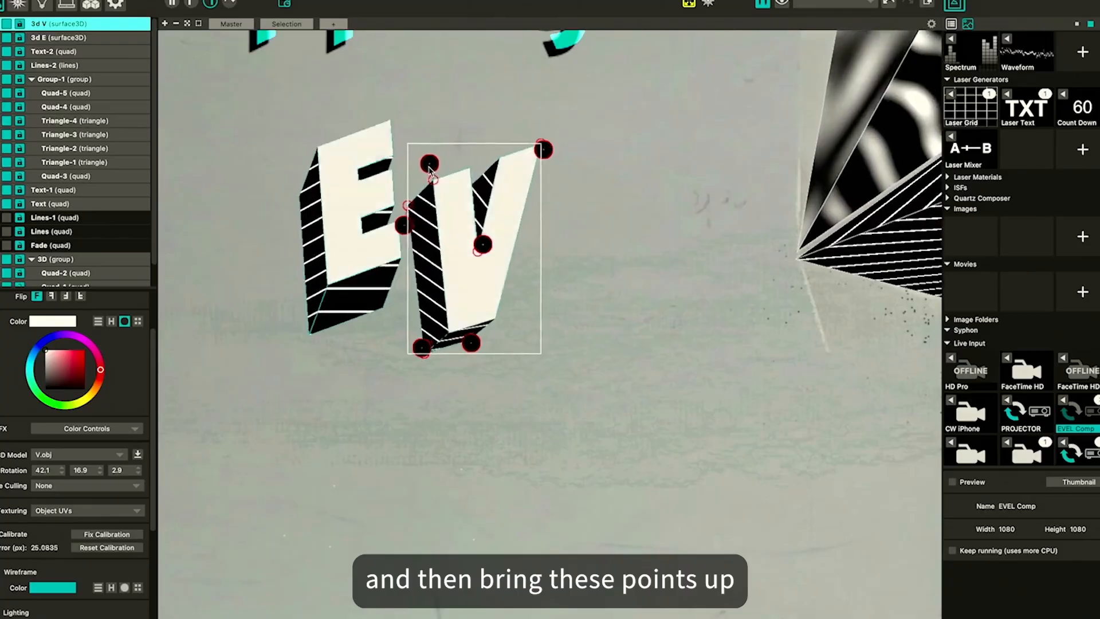
{"action": "mouse_move", "coordinate": [430, 168]}
{"action": "left_mouse_down"}
{"action": "mouse_move", "coordinate": [431, 156]}
{"action": "mouse_move", "coordinate": [439, 168]}
{"action": "left_mouse_up"}
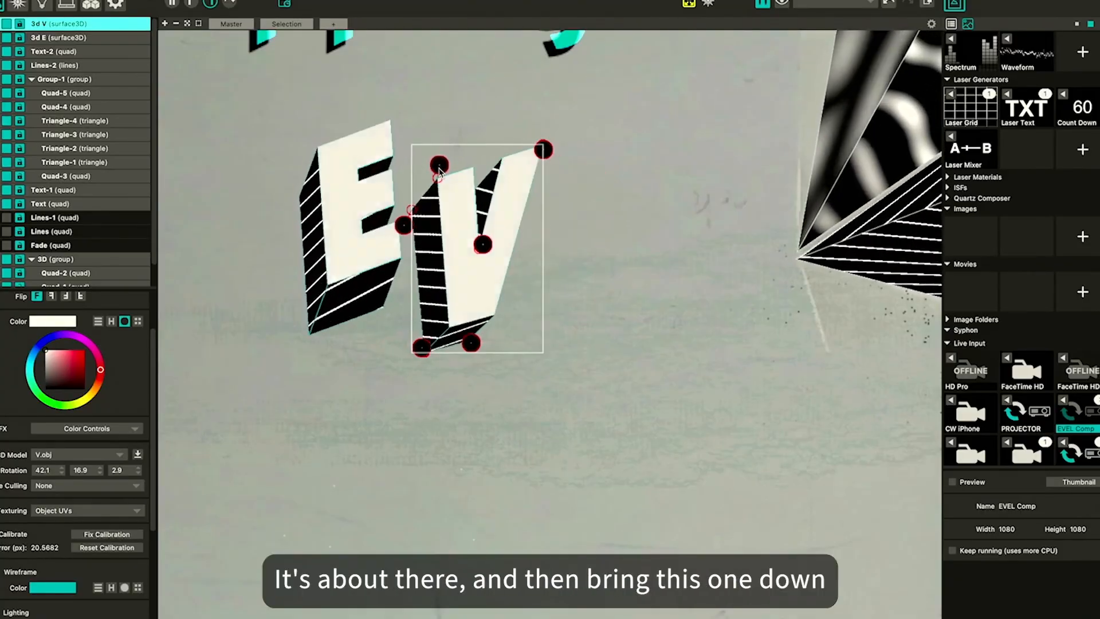
{"action": "mouse_move", "coordinate": [543, 151]}
{"action": "left_mouse_down"}
{"action": "mouse_move", "coordinate": [590, 171]}
{"action": "mouse_move", "coordinate": [548, 149]}
{"action": "left_mouse_up"}
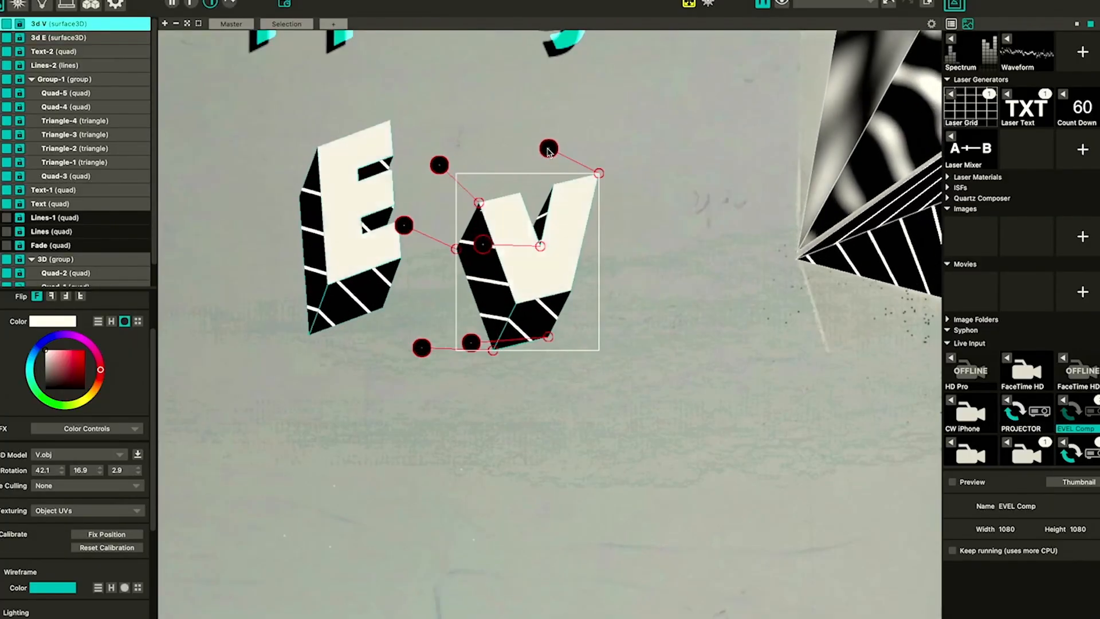
{"action": "left_click_drag", "start_coordinate": [481, 243], "coordinate": [482, 248]}
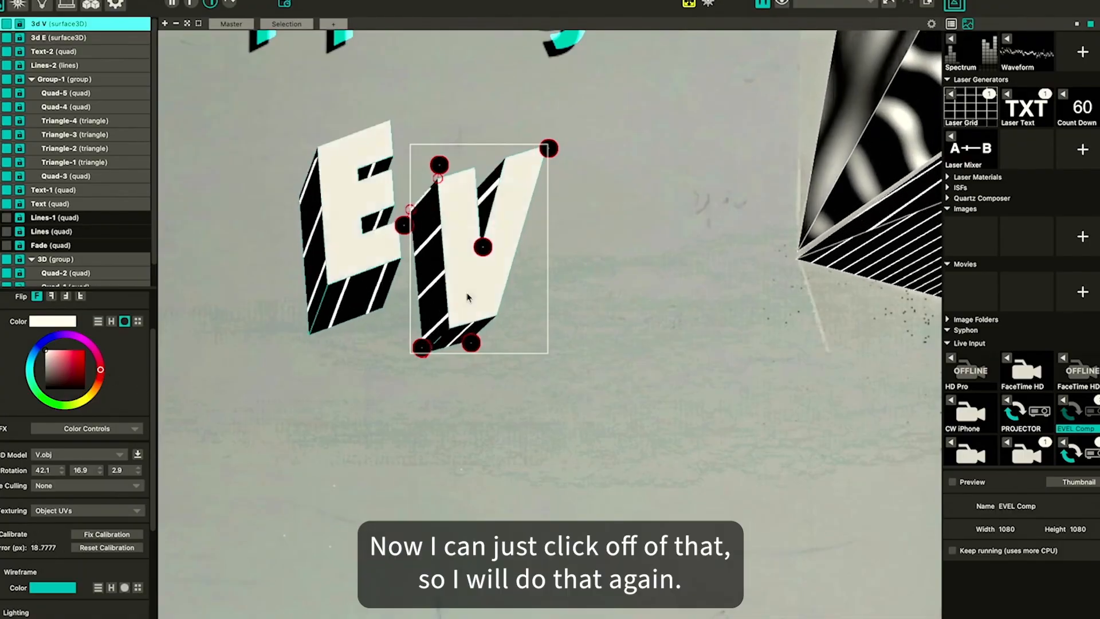
Add another 3D surface and load E.obj as its model
{"action": "left_click", "coordinate": [438, 334]}
{"action": "left_click", "coordinate": [345, 177]}
{"action": "left_click", "coordinate": [345, 177]}
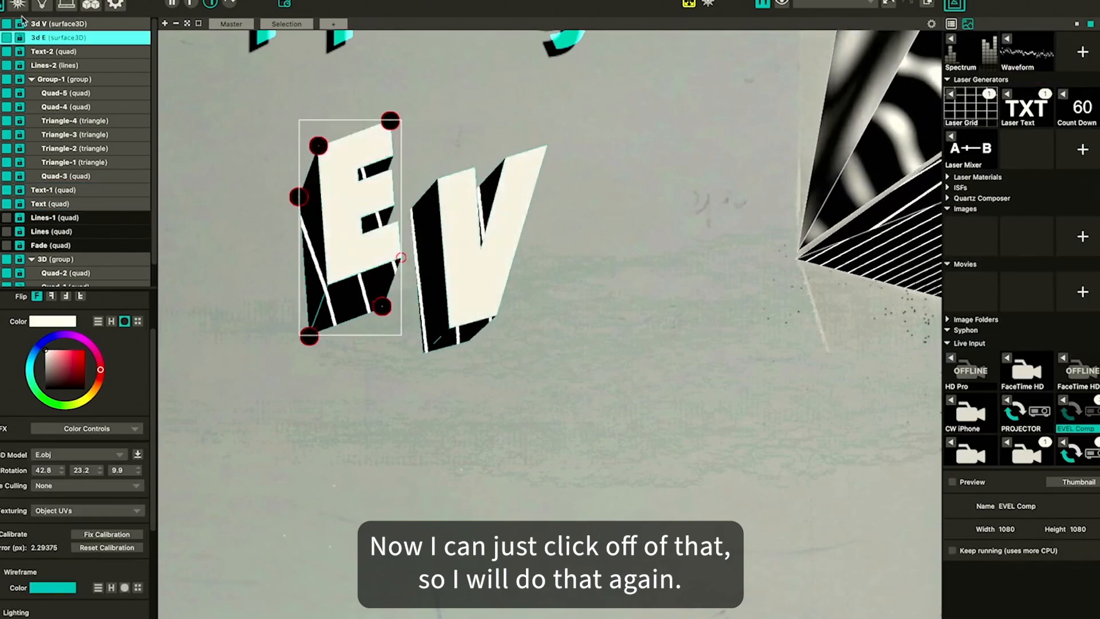
{"action": "left_click", "coordinate": [49, 23]}
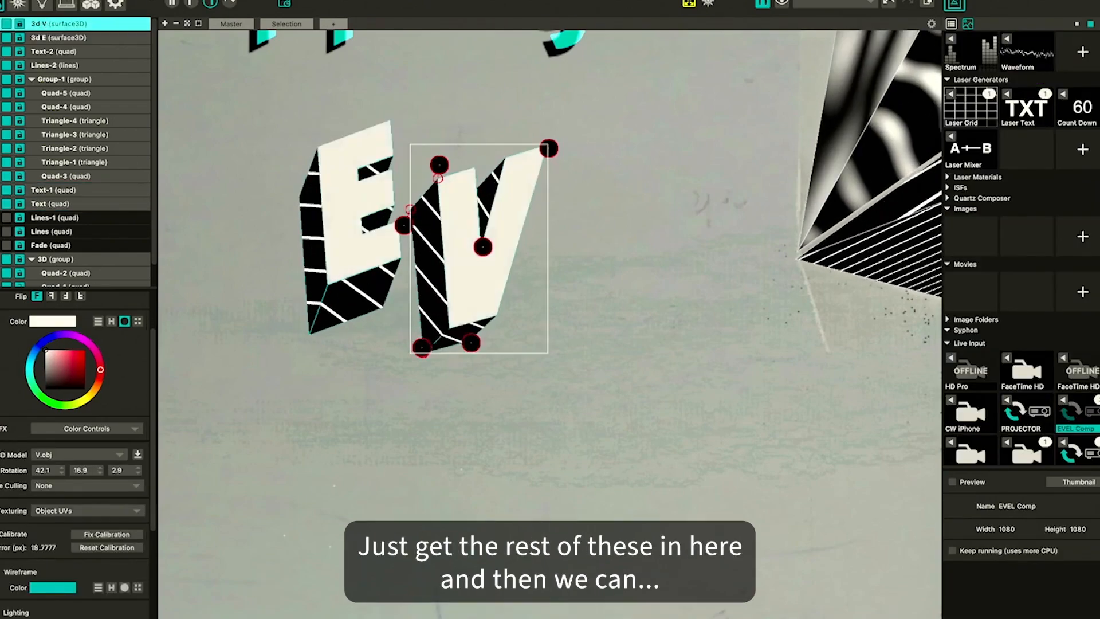
{"action": "left_click", "coordinate": [2, 104]}
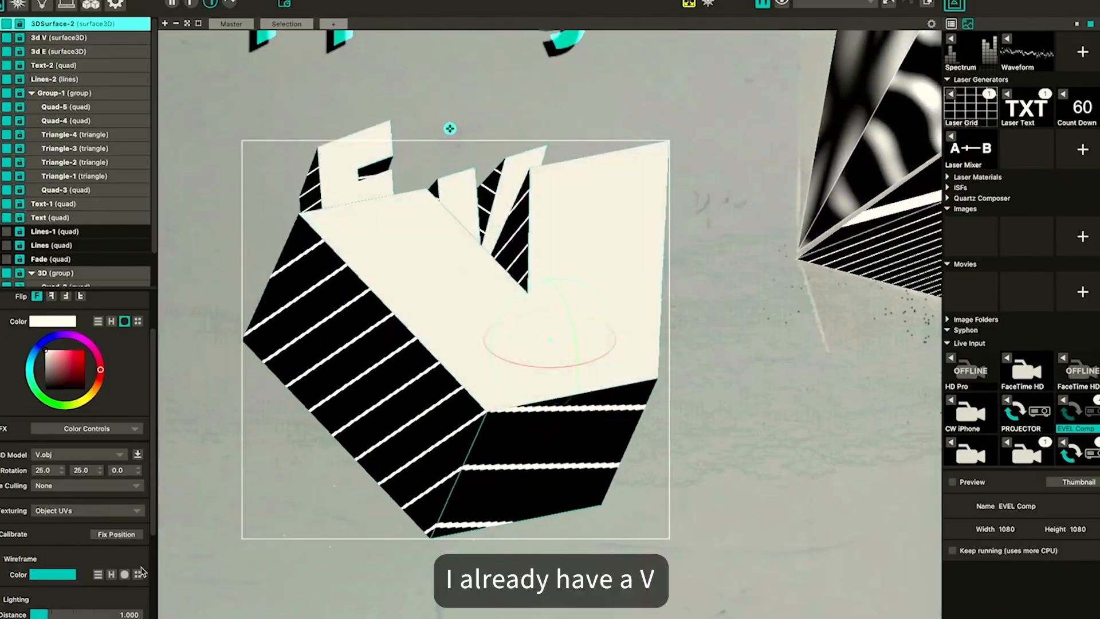
{"action": "left_click", "coordinate": [137, 454]}
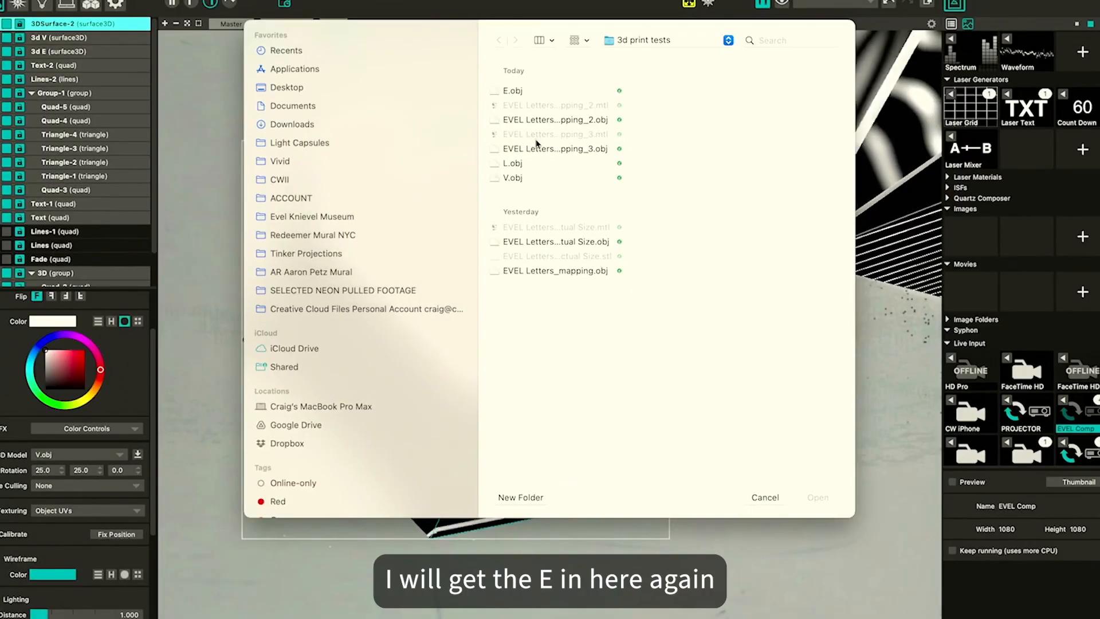
{"action": "double_click", "coordinate": [515, 92]}
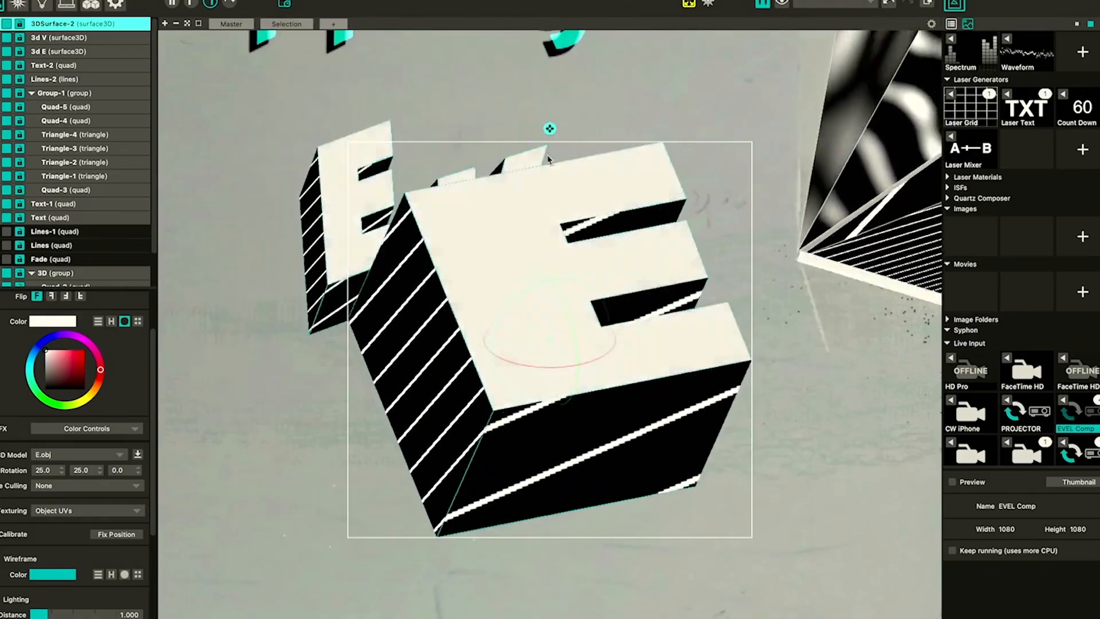
Scale, move and rotate the new E model into place beside the V
{"action": "scroll", "coordinate": [504, 280], "scroll_direction": "down", "scroll_amount": 5}
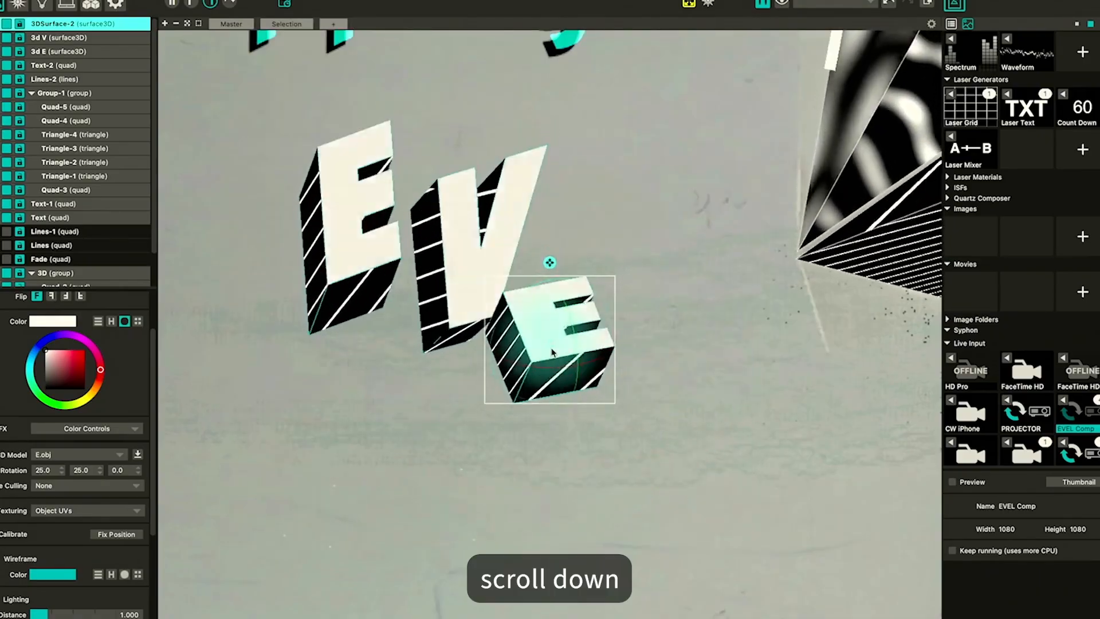
{"action": "left_click_drag", "start_coordinate": [551, 352], "coordinate": [559, 338]}
{"action": "left_click_drag", "start_coordinate": [563, 263], "coordinate": [550, 245]}
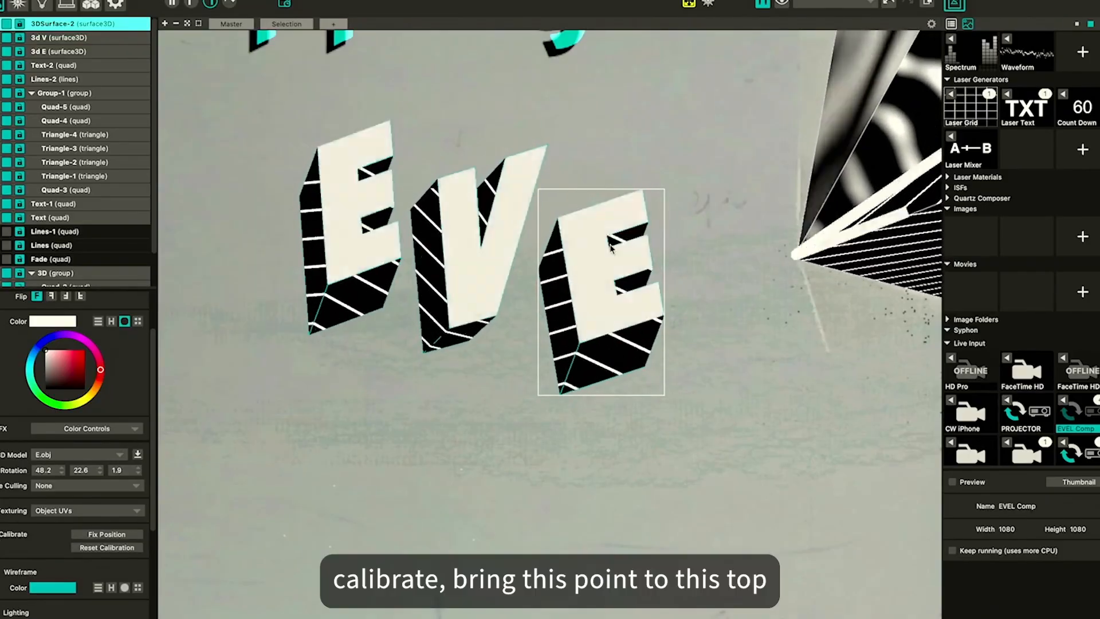
Calibrate the new E surface, dragging its top, upper corner and bottom corner points onto the printed letter
{"action": "left_click", "coordinate": [559, 219]}
{"action": "left_click_drag", "start_coordinate": [558, 219], "coordinate": [569, 177]}
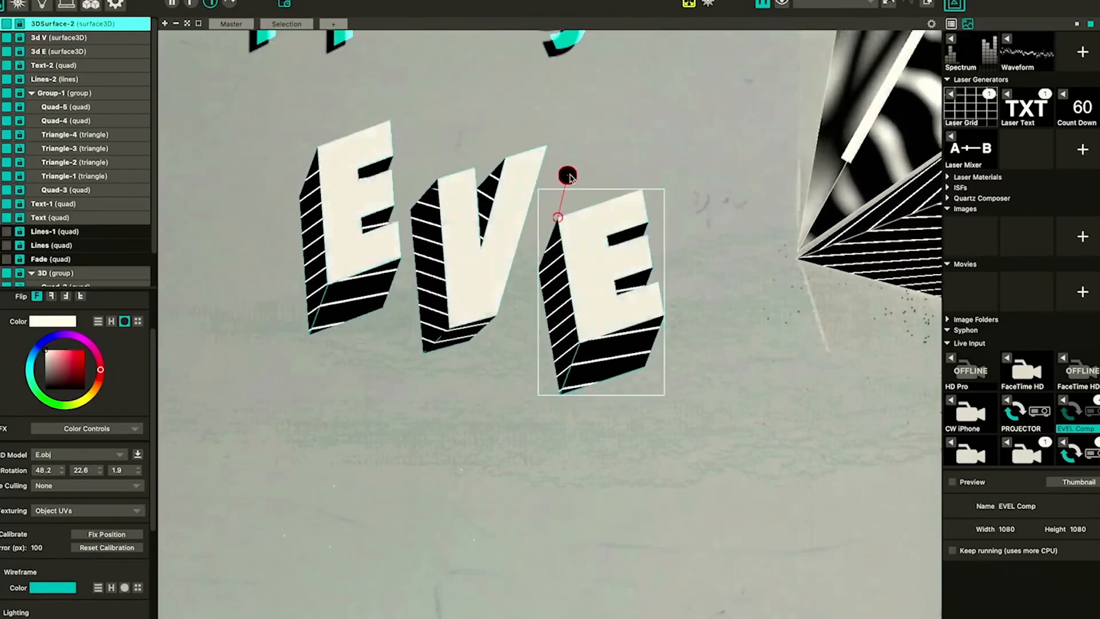
{"action": "left_click", "coordinate": [643, 190]}
{"action": "left_click_drag", "start_coordinate": [642, 193], "coordinate": [640, 173]}
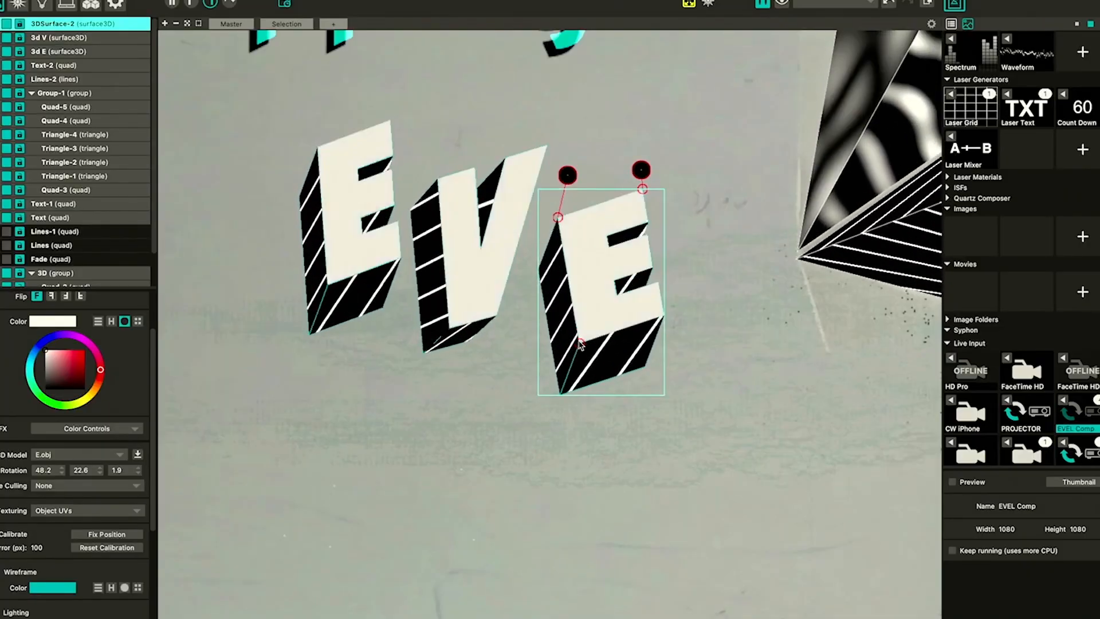
{"action": "mouse_move", "coordinate": [580, 344]}
{"action": "left_mouse_down"}
{"action": "mouse_move", "coordinate": [530, 338]}
{"action": "mouse_move", "coordinate": [549, 332]}
{"action": "mouse_move", "coordinate": [550, 316]}
{"action": "left_mouse_up"}
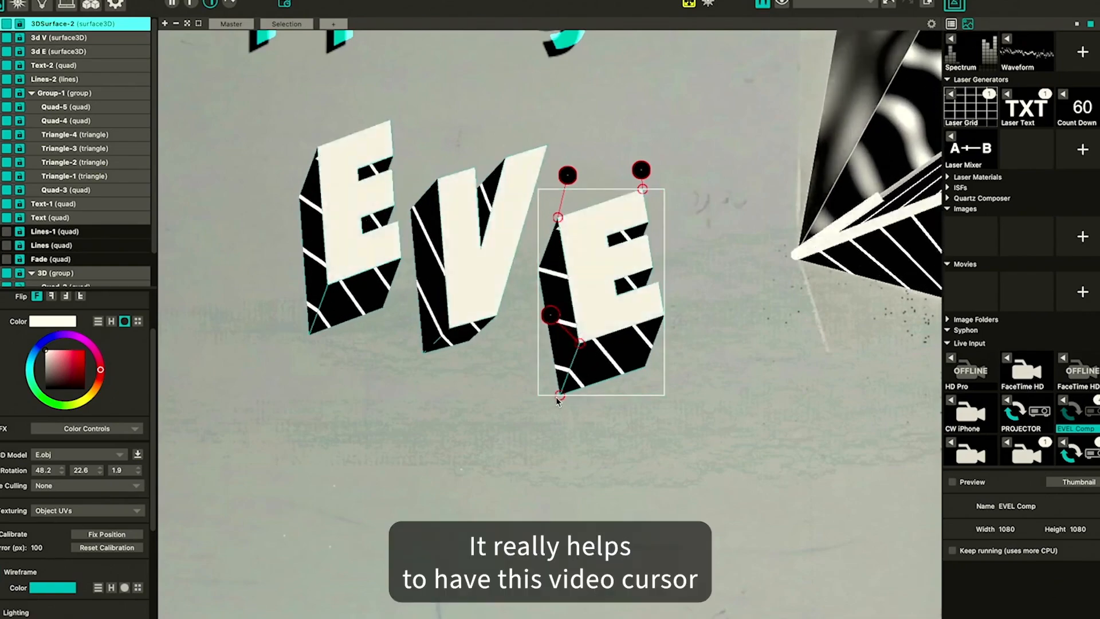
{"action": "left_click_drag", "start_coordinate": [558, 396], "coordinate": [546, 394]}
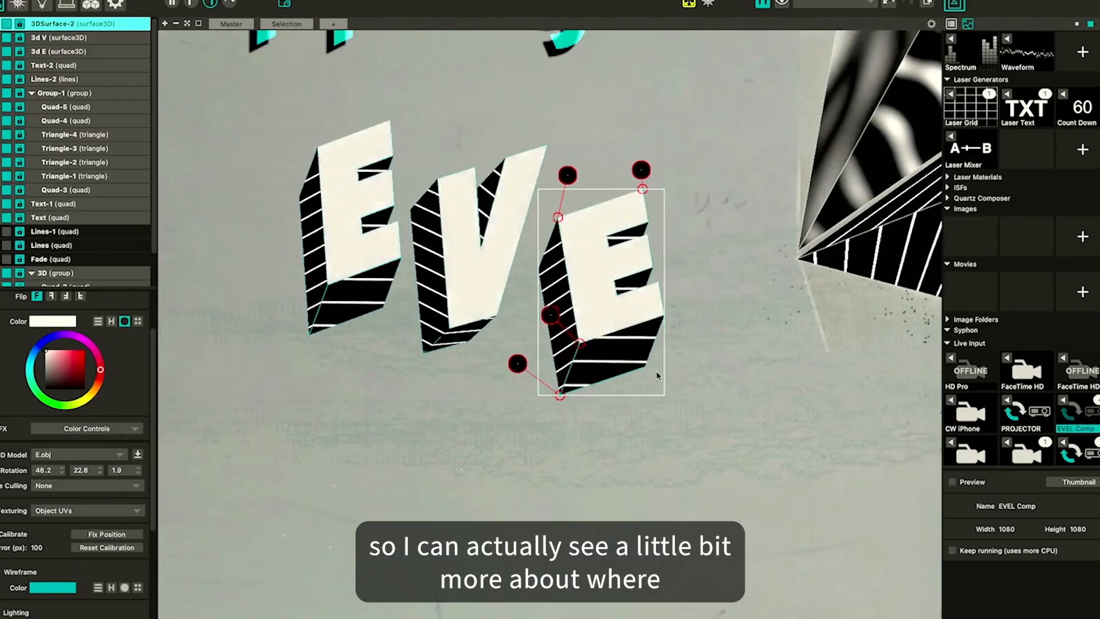
Add further calibration points on the E's lower edges until the projection snaps onto the print
{"action": "left_click_drag", "start_coordinate": [624, 355], "coordinate": [590, 356]}
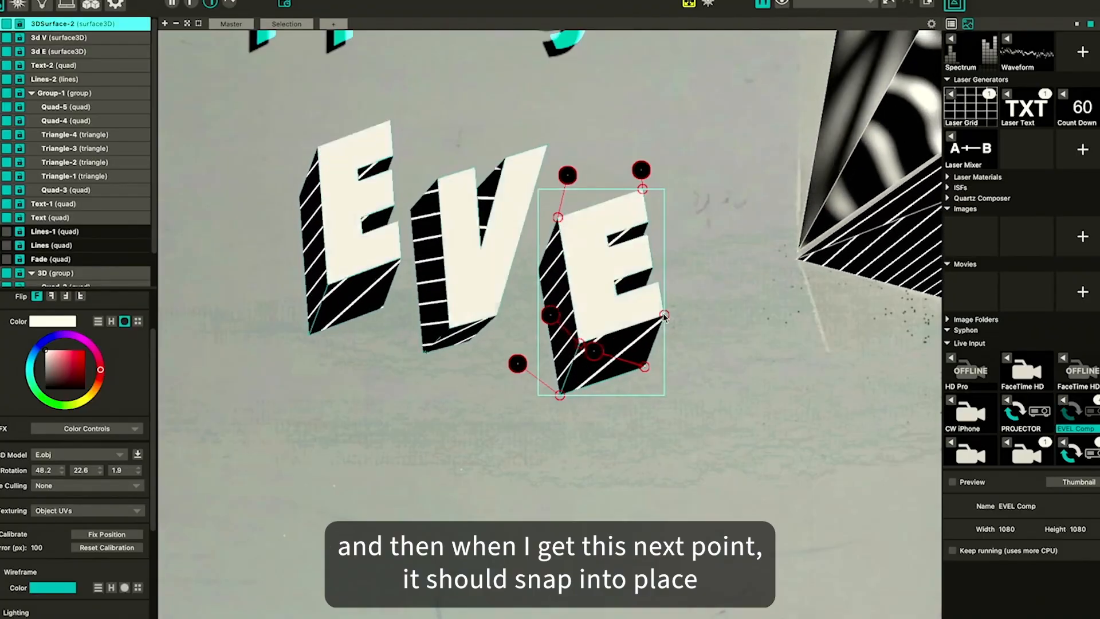
{"action": "left_click_drag", "start_coordinate": [619, 318], "coordinate": [625, 308]}
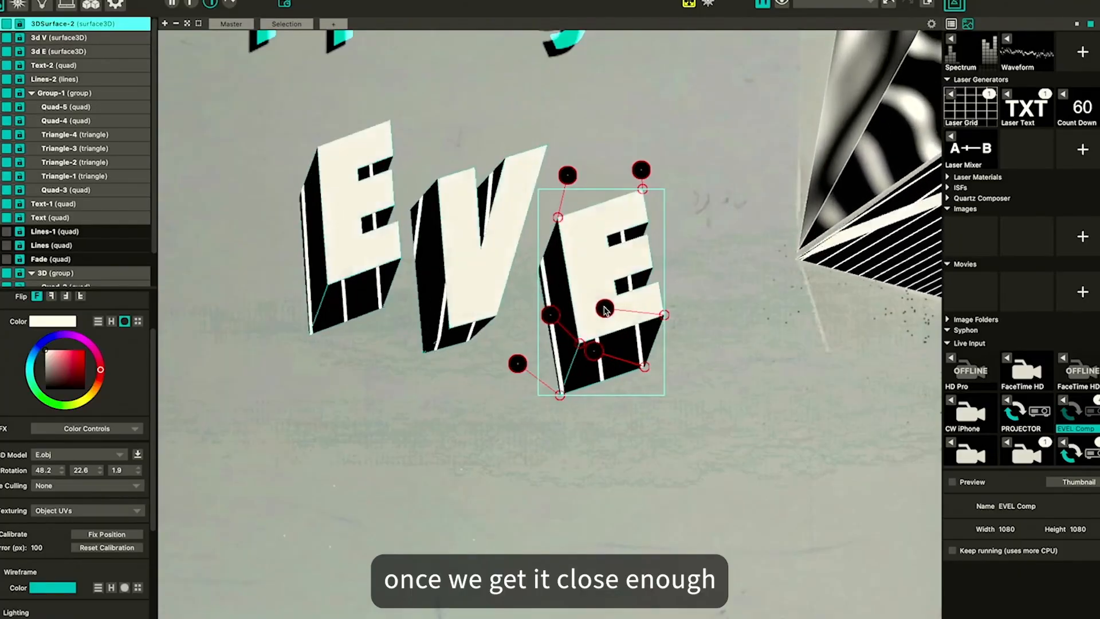
{"action": "left_click_drag", "start_coordinate": [617, 313], "coordinate": [623, 307]}
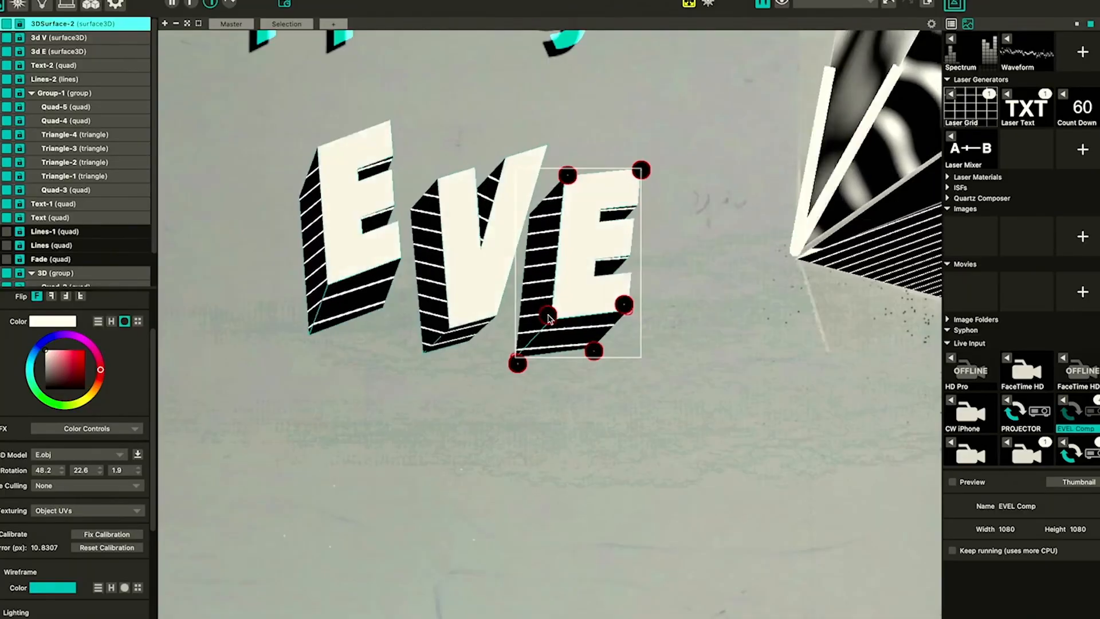
{"action": "left_click_drag", "start_coordinate": [548, 315], "coordinate": [548, 315]}
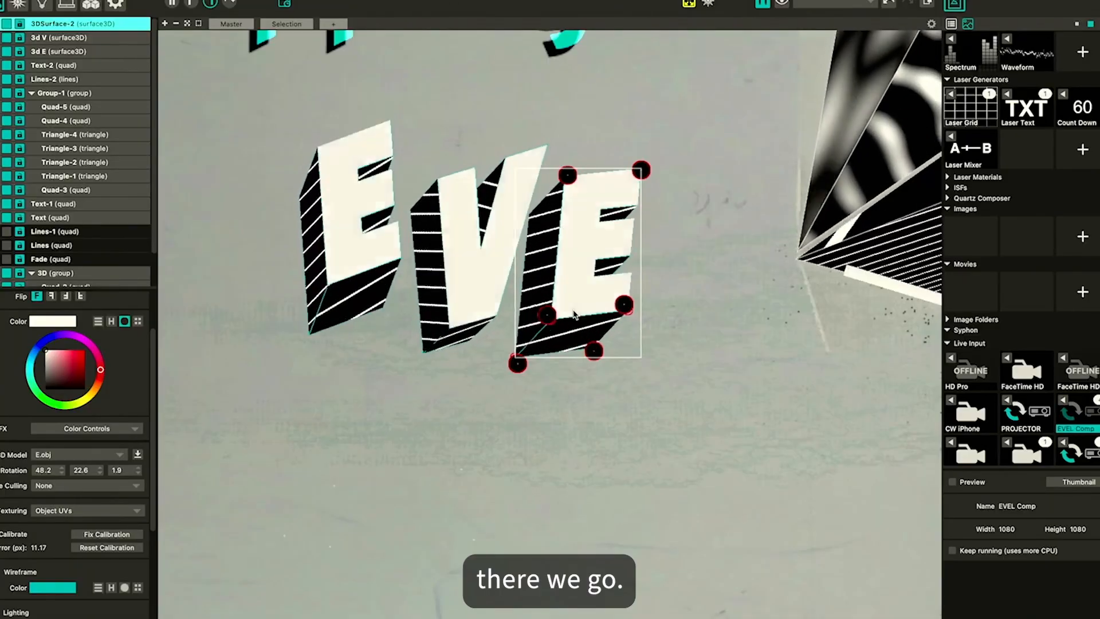
Rename the calibrated E surface as 3d E 2
{"action": "left_click", "coordinate": [58, 37]}
{"action": "left_click", "coordinate": [62, 24]}
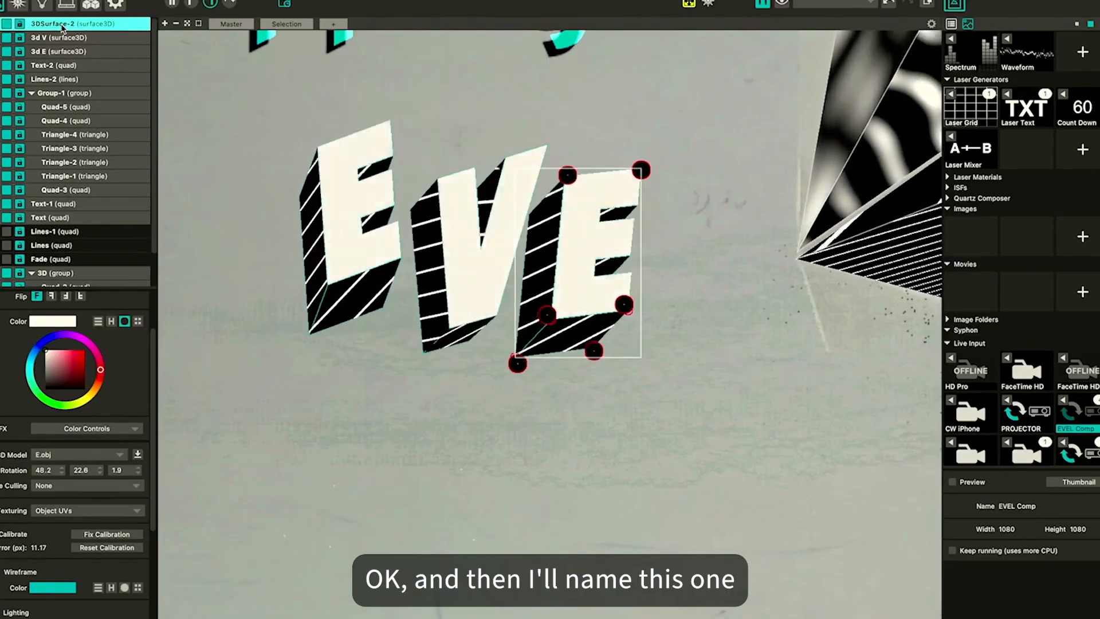
{"action": "type", "text": "E"}
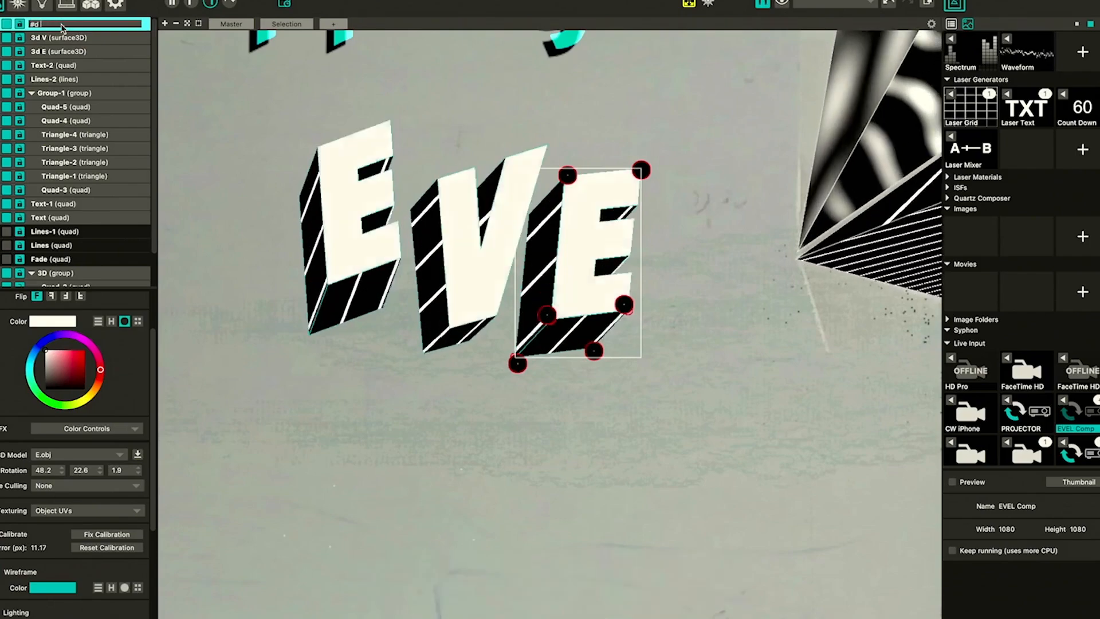
{"action": "type", "text": "d E 2"}
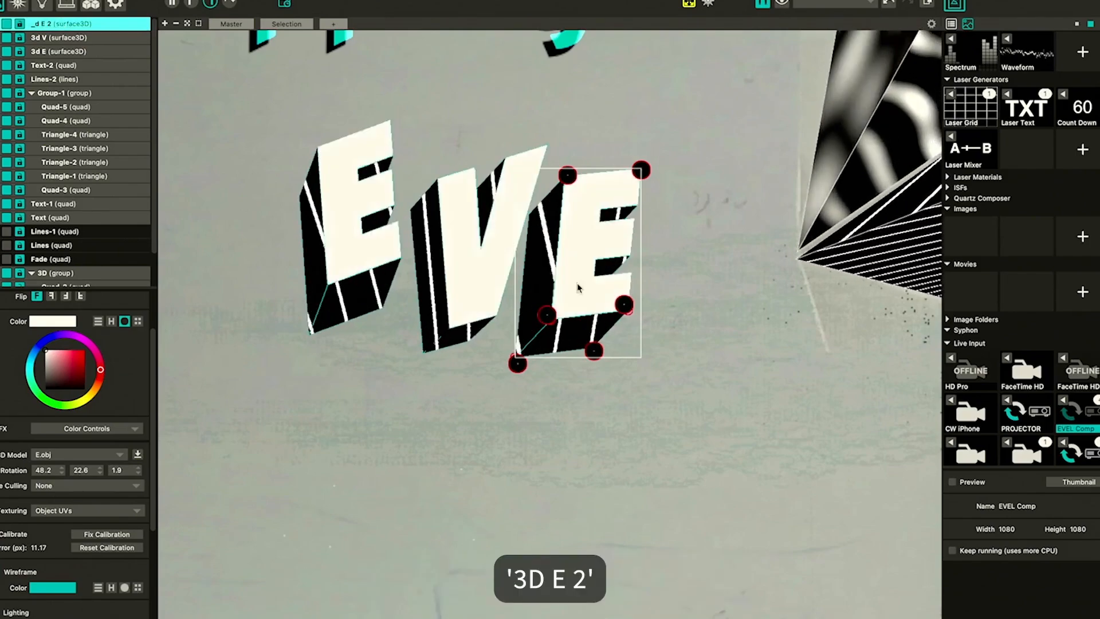
{"action": "double_click", "coordinate": [45, 23]}
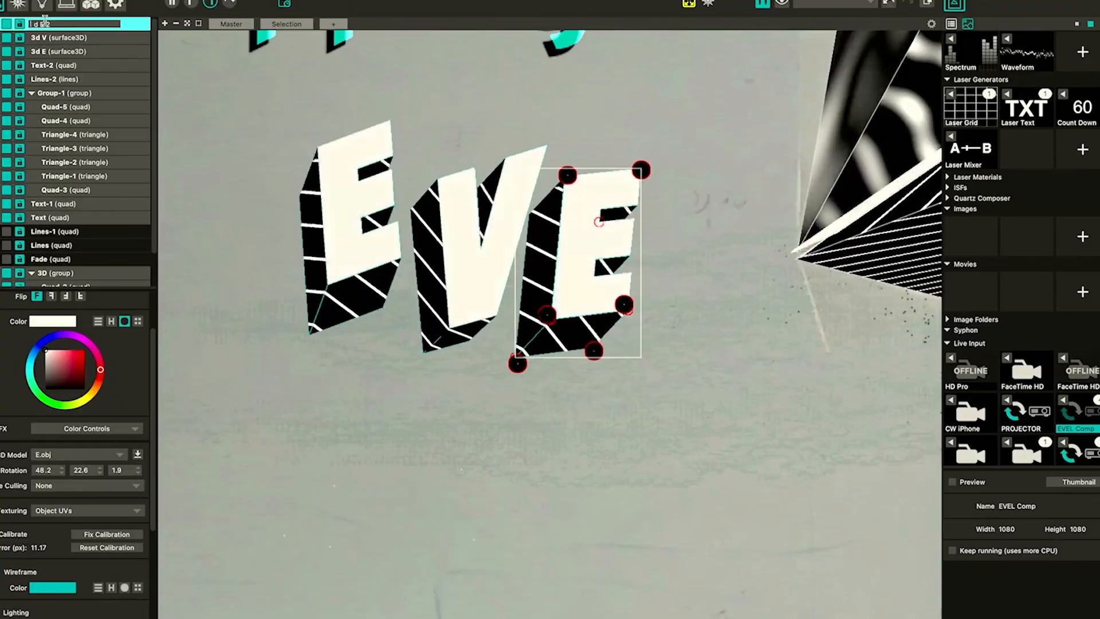
{"action": "key", "text": "Return"}
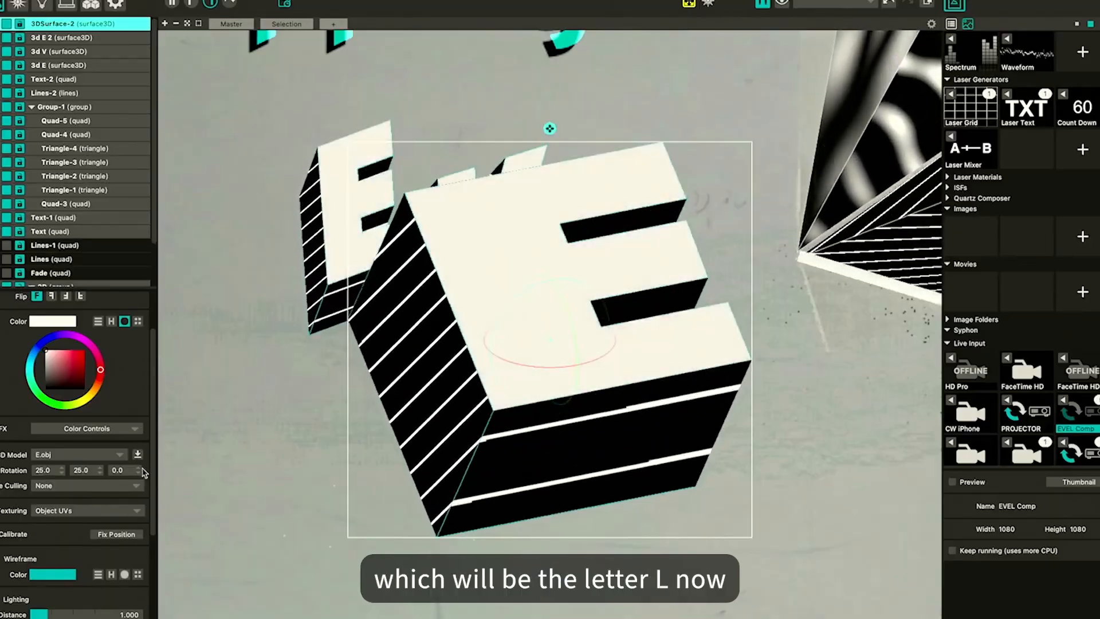
Load L.obj as the model of a new 3D surface, then scale, rotate and move it beside the second E
{"action": "left_click", "coordinate": [138, 454]}
{"action": "double_click", "coordinate": [513, 165]}
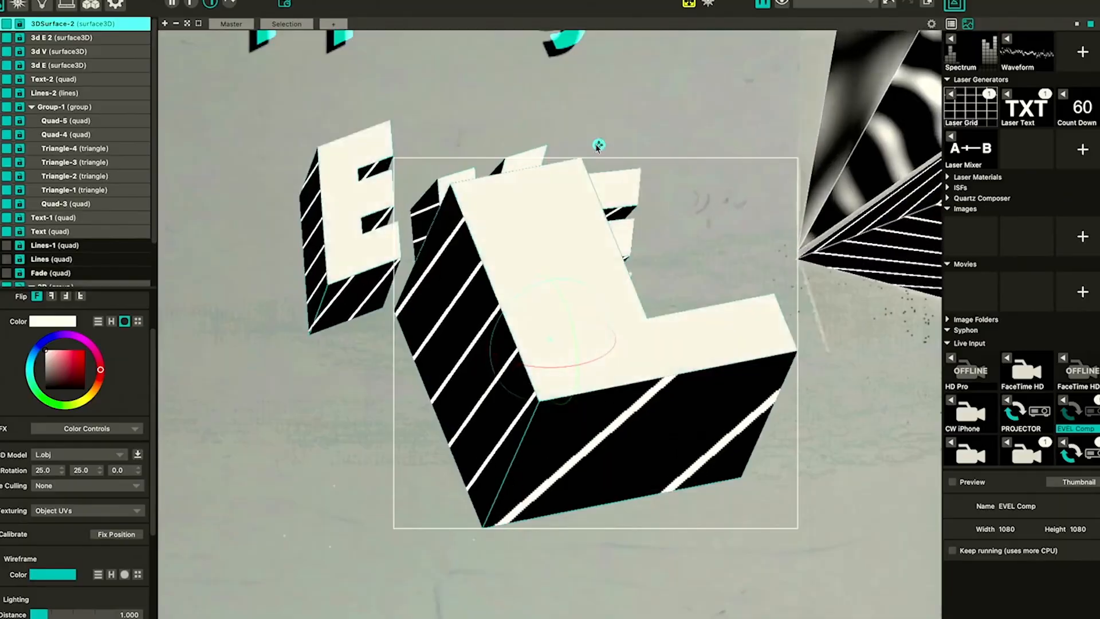
{"action": "scroll", "coordinate": [573, 269], "scroll_direction": "down", "scroll_amount": 5}
{"action": "left_click_drag", "start_coordinate": [538, 312], "coordinate": [522, 285]}
{"action": "left_click_drag", "start_coordinate": [569, 199], "coordinate": [699, 169]}
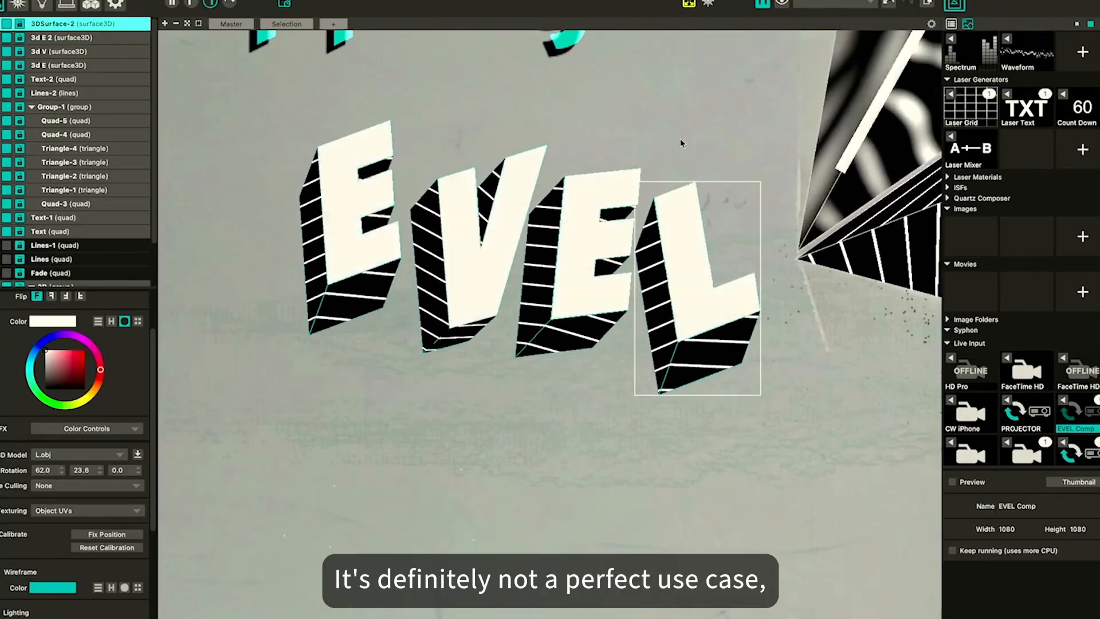
Calibrate the L, dragging its top, right-side and lower corner points onto the printed letter
{"action": "left_click_drag", "start_coordinate": [655, 200], "coordinate": [688, 201]}
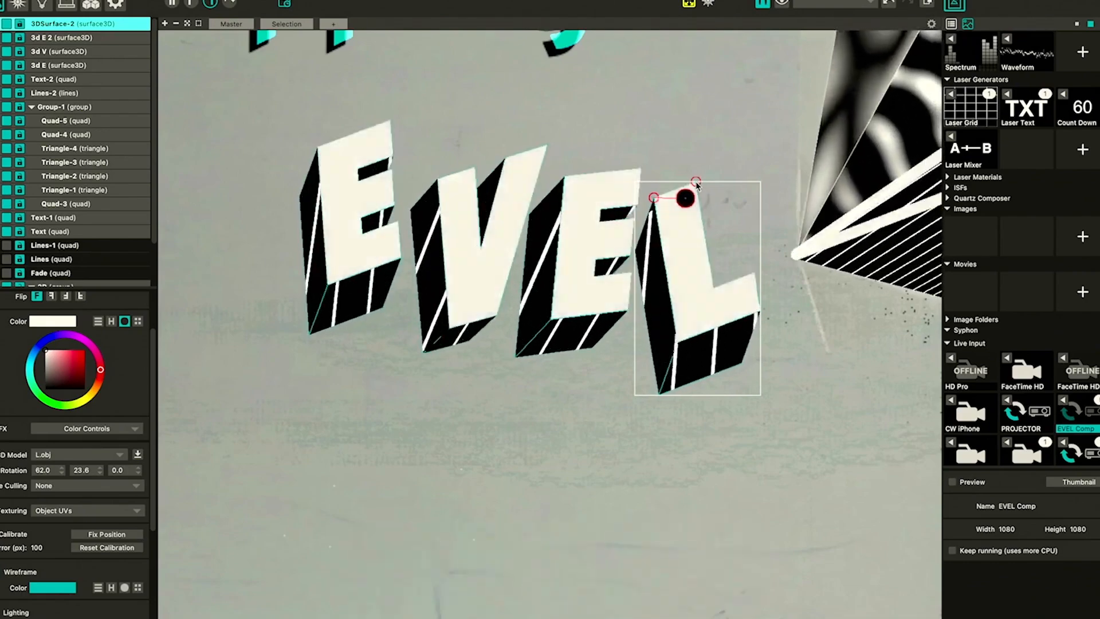
{"action": "left_click_drag", "start_coordinate": [698, 184], "coordinate": [721, 202]}
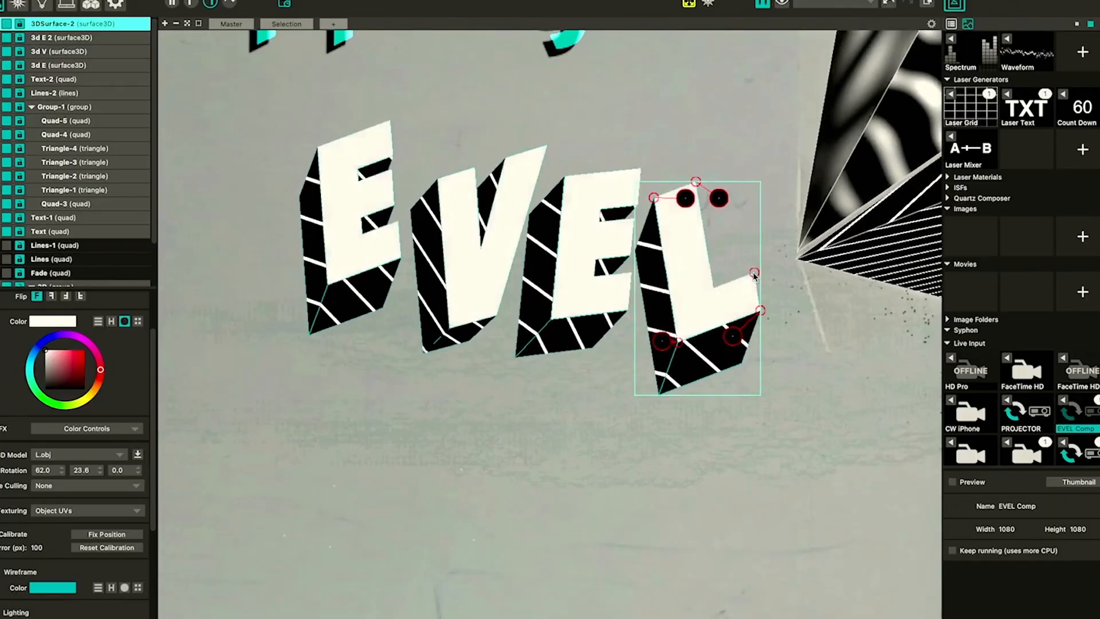
{"action": "left_click_drag", "start_coordinate": [754, 273], "coordinate": [739, 303]}
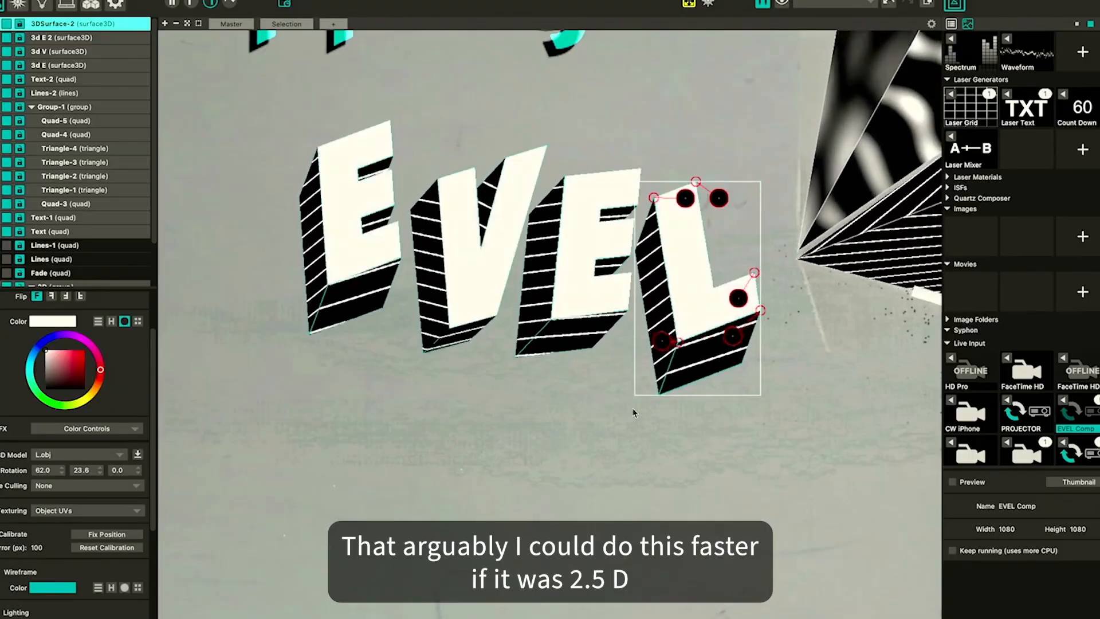
{"action": "left_click", "coordinate": [659, 394]}
{"action": "left_click_drag", "start_coordinate": [659, 395], "coordinate": [626, 386]}
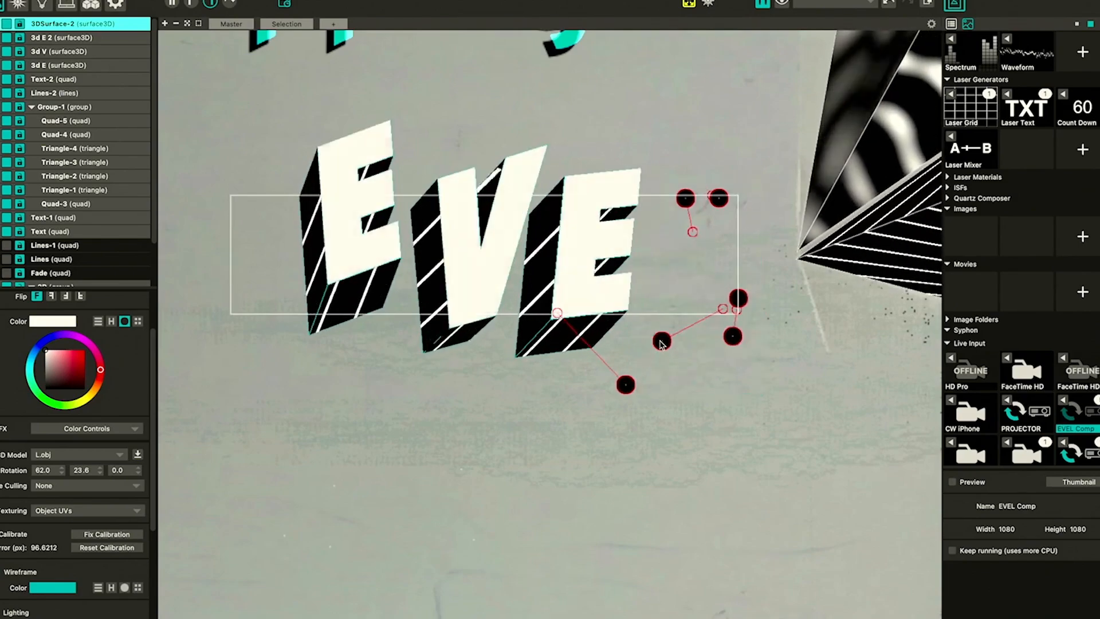
{"action": "left_click_drag", "start_coordinate": [661, 341], "coordinate": [662, 342]}
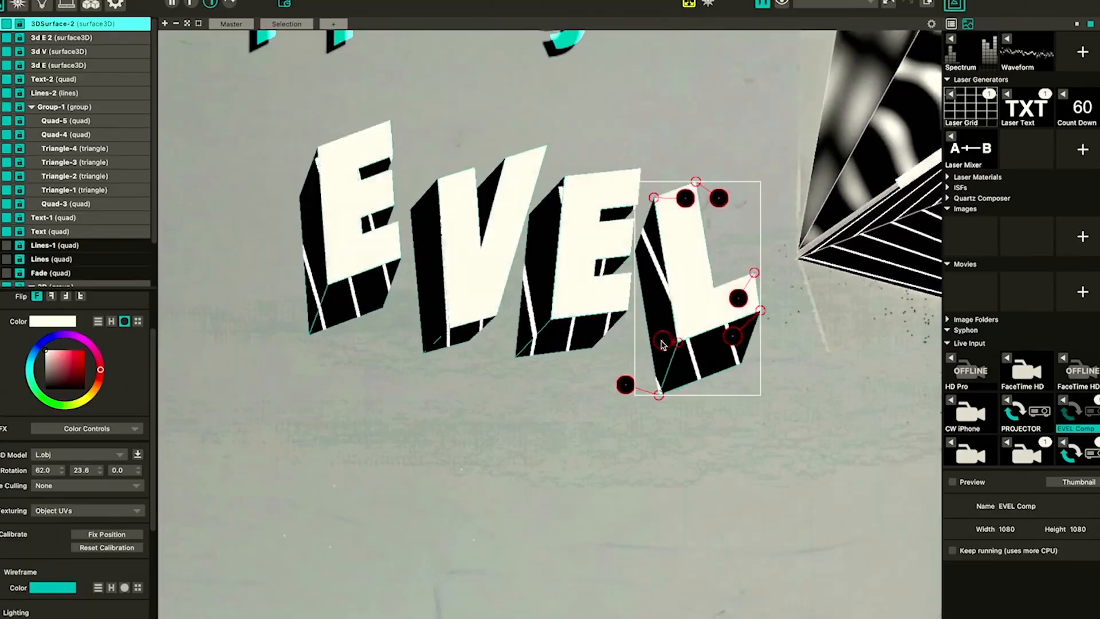
Refine the L's calibration points, including its inner left edge, until the projection lines up with the print
{"action": "left_click", "coordinate": [662, 341]}
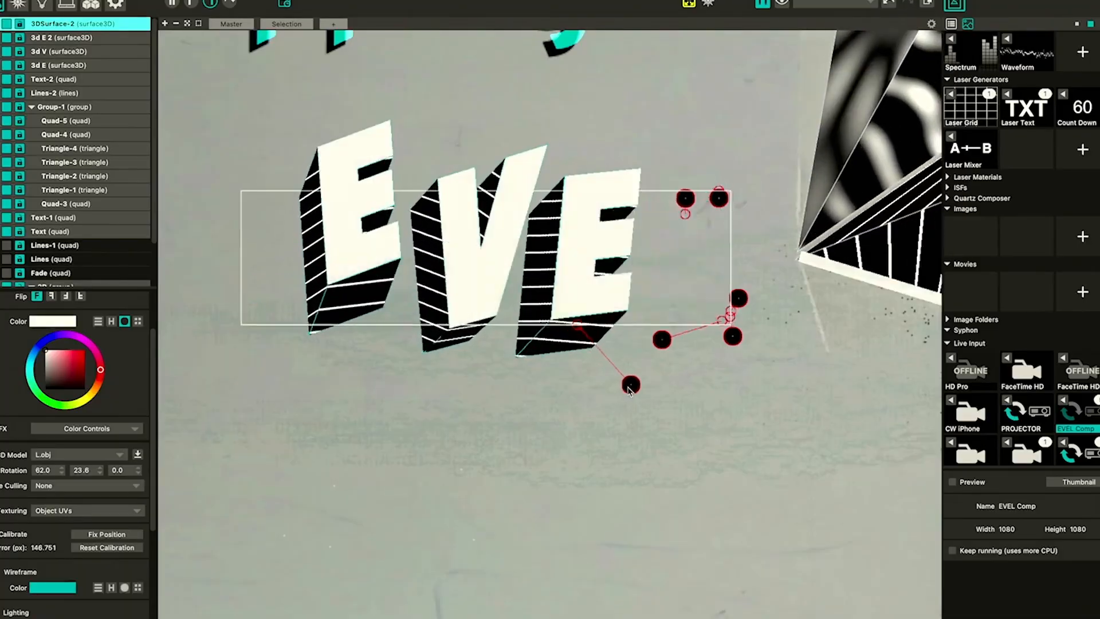
{"action": "left_click_drag", "start_coordinate": [630, 390], "coordinate": [637, 392]}
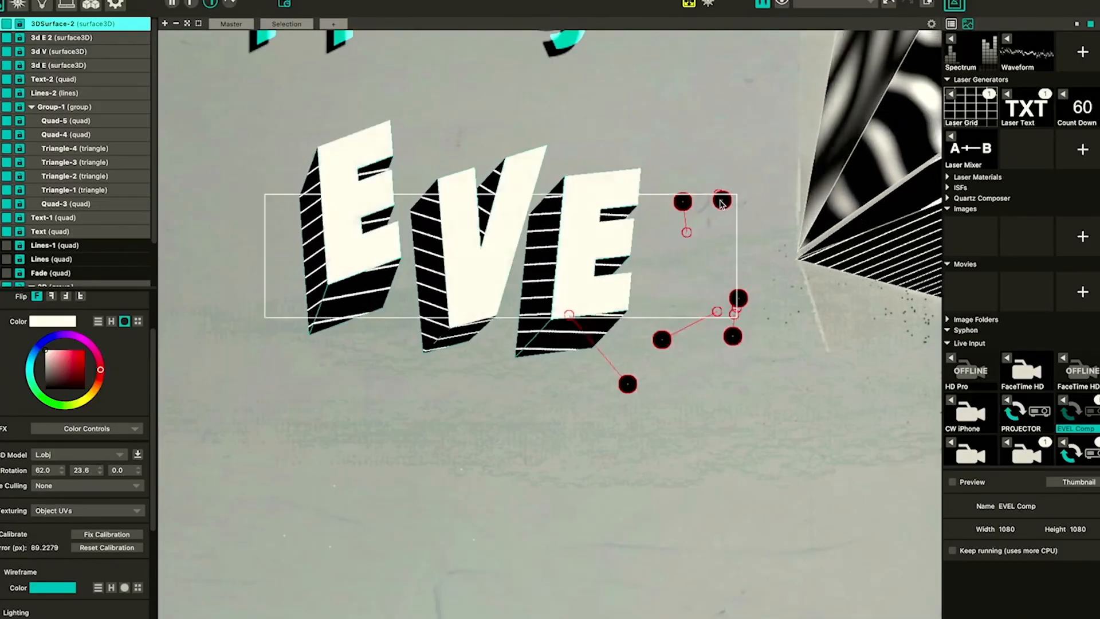
{"action": "left_click_drag", "start_coordinate": [717, 200], "coordinate": [716, 197]}
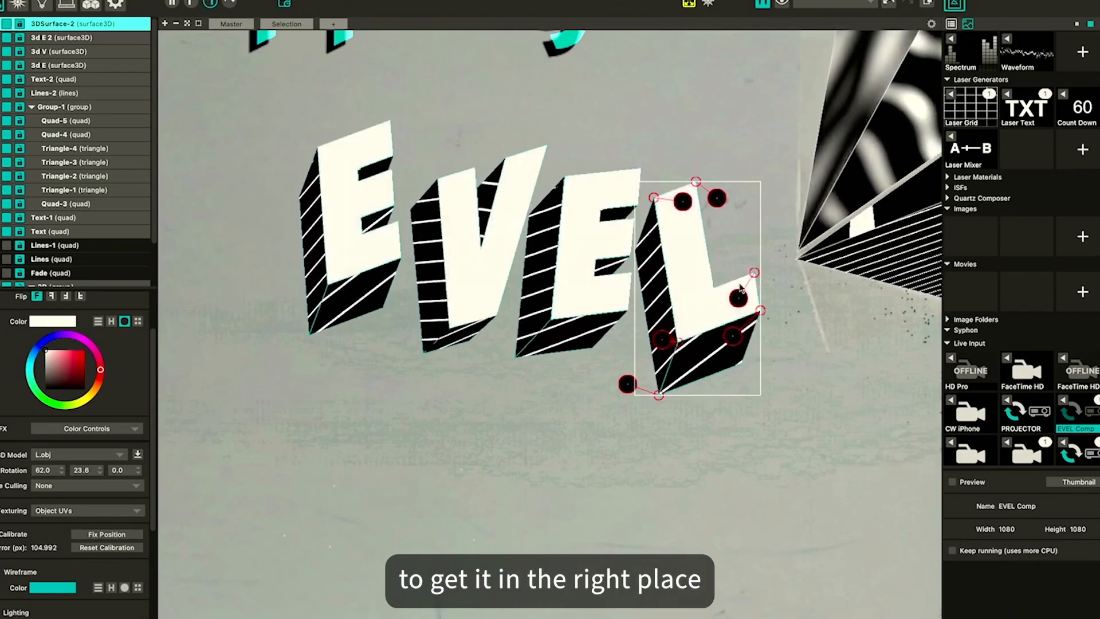
{"action": "left_click_drag", "start_coordinate": [737, 301], "coordinate": [733, 302]}
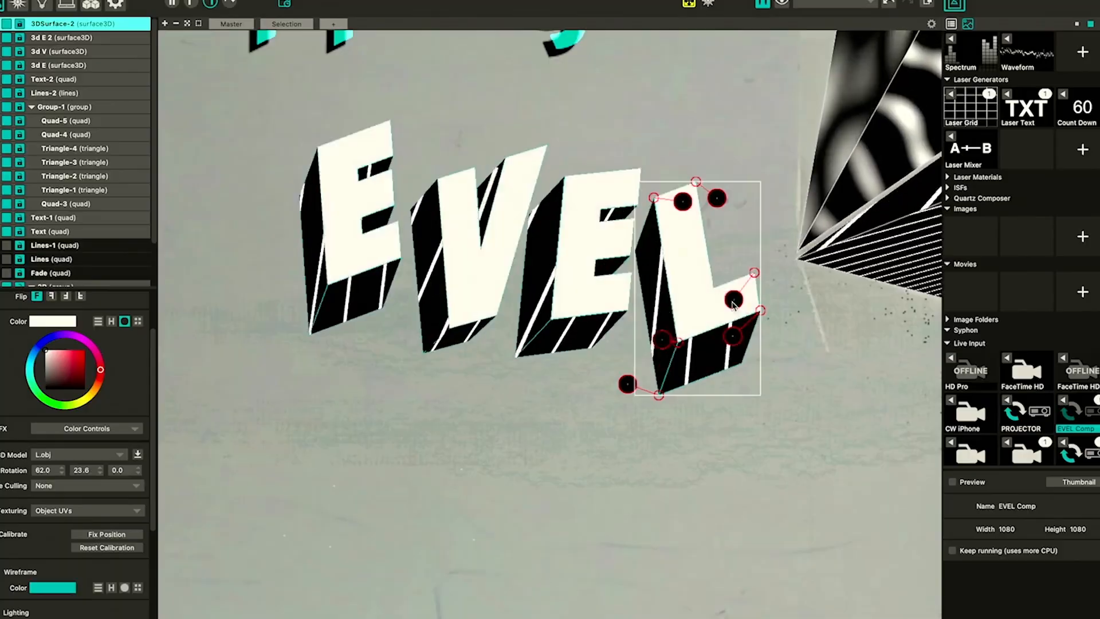
{"action": "mouse_move", "coordinate": [680, 347]}
{"action": "left_mouse_down"}
{"action": "mouse_move", "coordinate": [662, 343]}
{"action": "mouse_move", "coordinate": [682, 342]}
{"action": "left_mouse_up"}
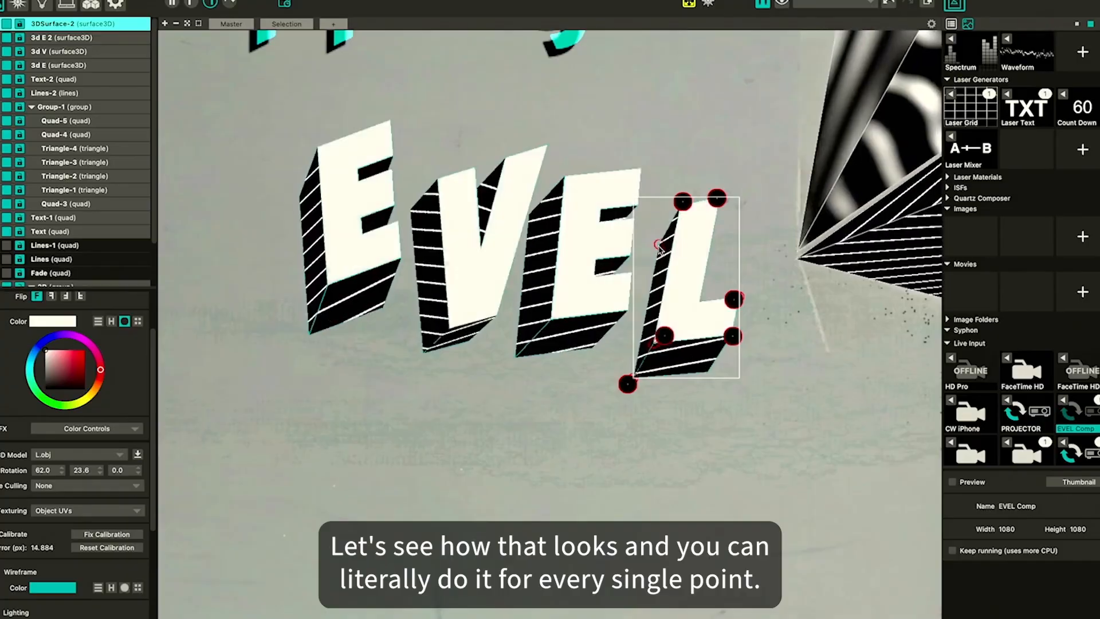
{"action": "left_click_drag", "start_coordinate": [658, 250], "coordinate": [644, 257]}
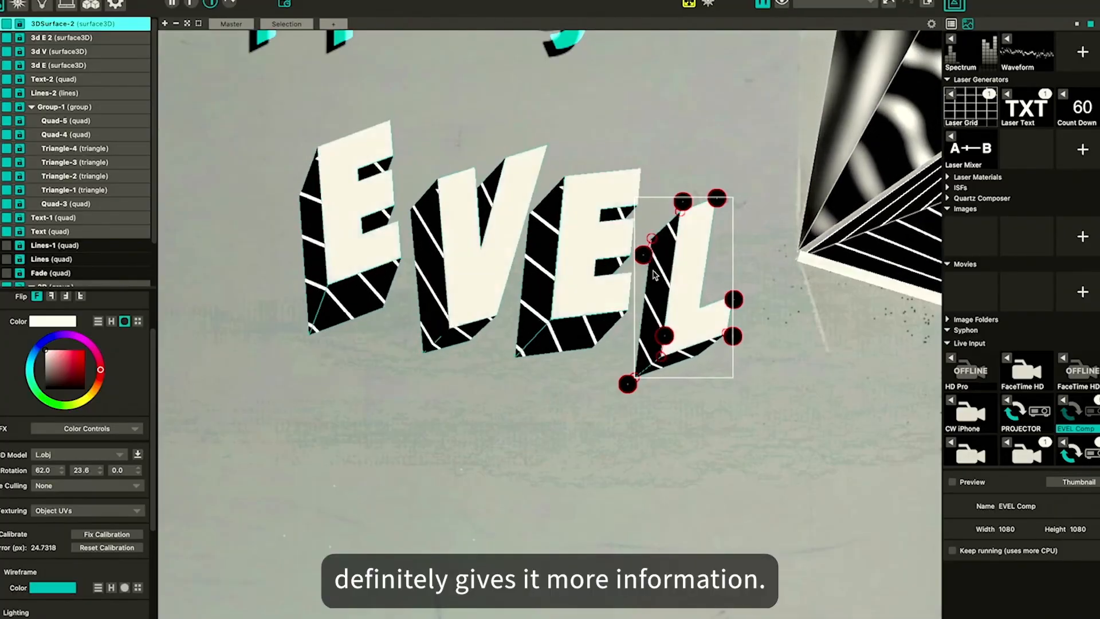
{"action": "left_click", "coordinate": [63, 55]}
{"action": "left_click", "coordinate": [398, 494]}
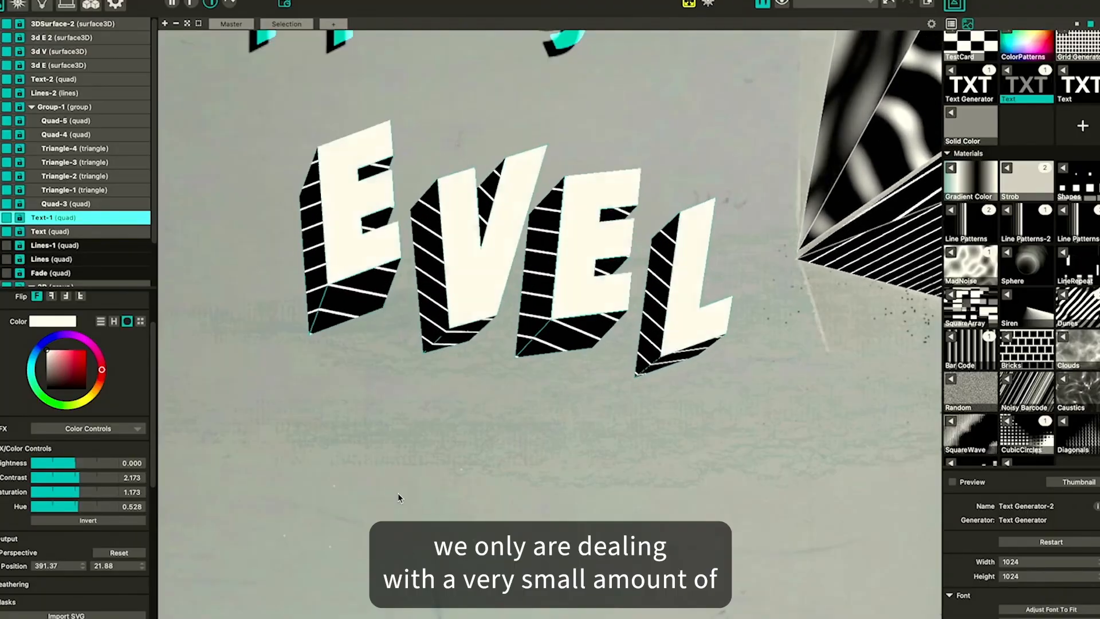
{"action": "key", "text": "Down"}
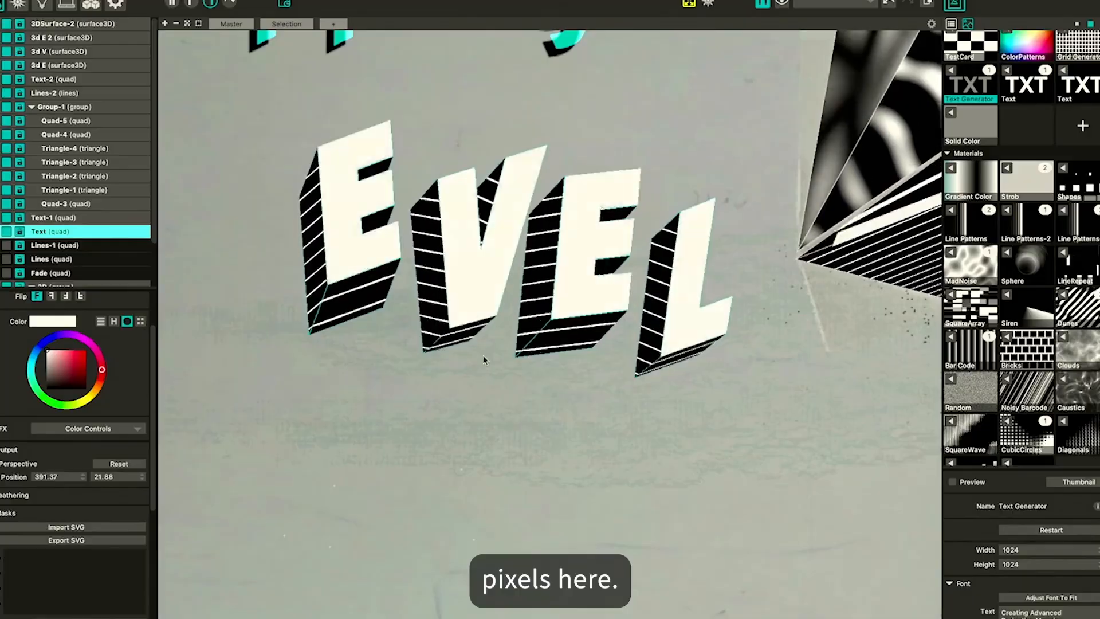
{"action": "key", "text": "Up"}
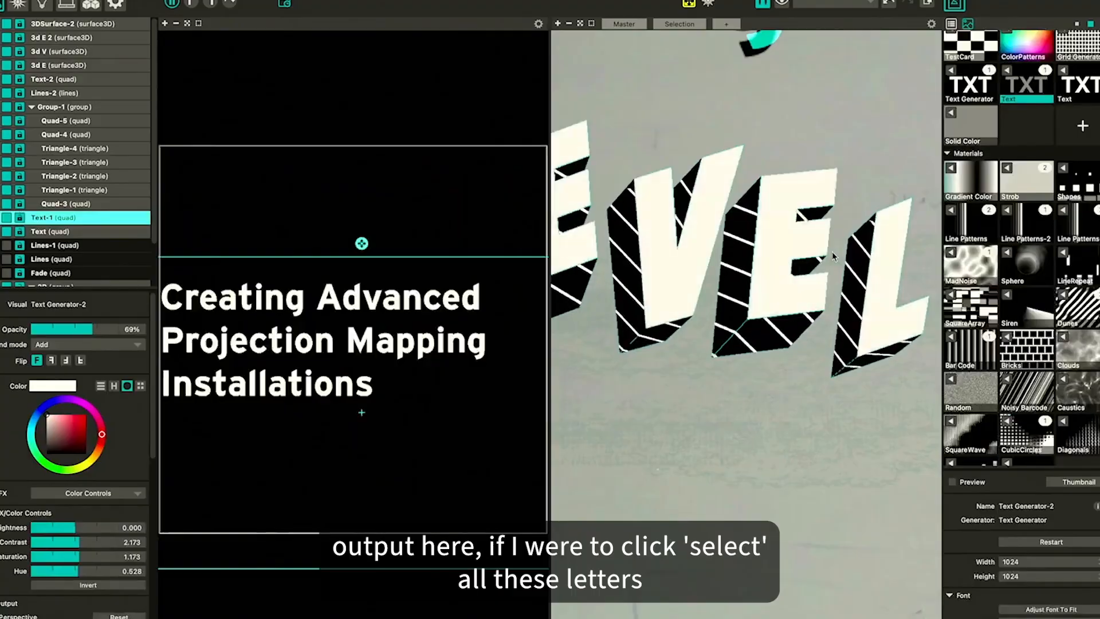
Select all four 3D letter surfaces together to inspect their texture layout in the input view
{"action": "left_click", "coordinate": [780, 239]}
{"action": "left_click", "coordinate": [46, 25]}
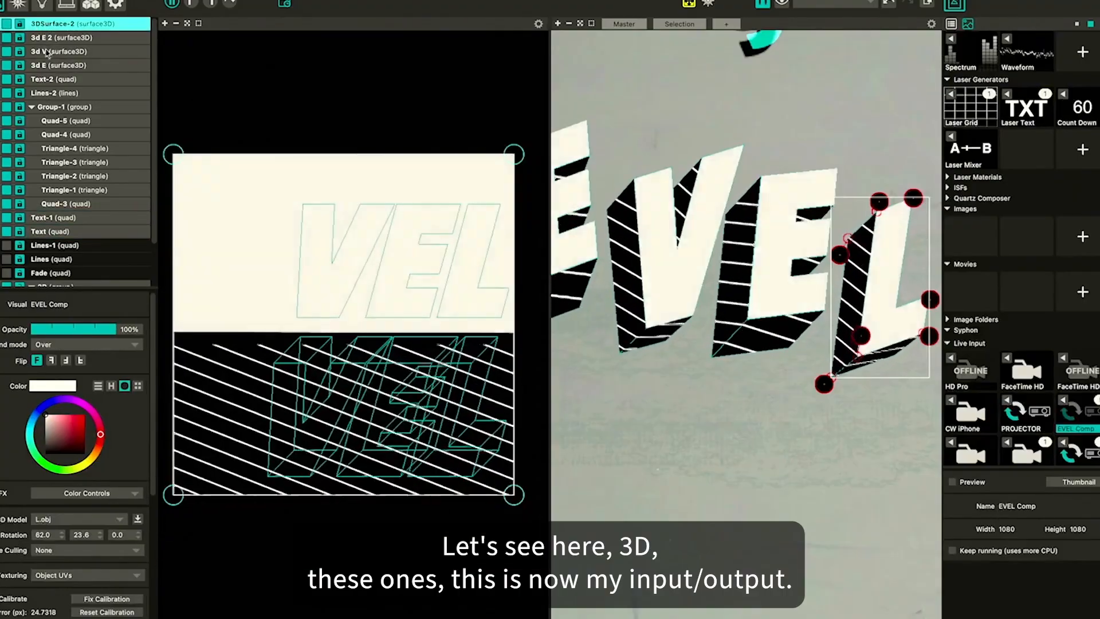
{"action": "left_click", "coordinate": [49, 64], "text": "shift"}
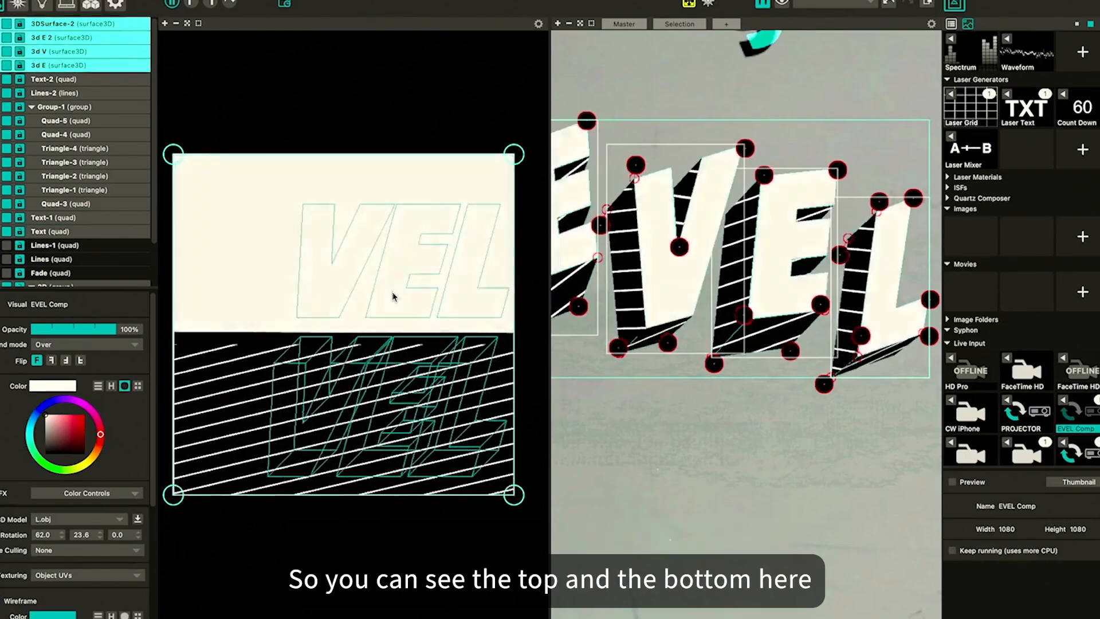
Navigate to the pre-comp and set its top quad's material to Clouds
{"action": "scroll", "coordinate": [754, 241], "scroll_direction": "down", "scroll_amount": 10}
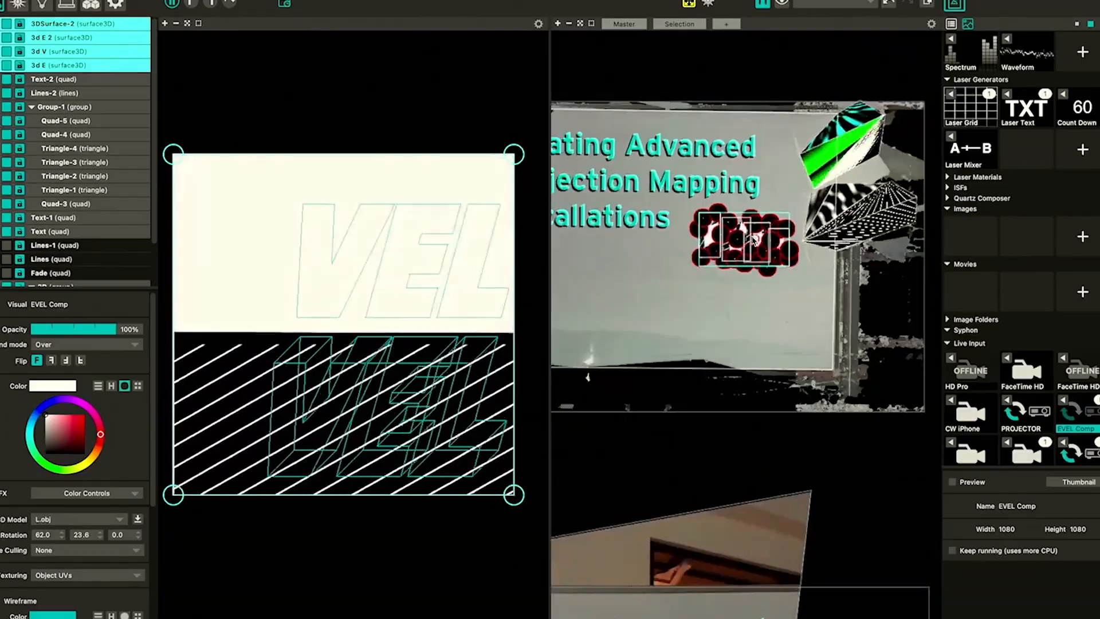
{"action": "scroll", "coordinate": [754, 241], "scroll_direction": "right", "scroll_amount": 5}
{"action": "scroll", "coordinate": [754, 242], "scroll_direction": "down", "scroll_amount": 4}
{"action": "left_click", "coordinate": [822, 229]}
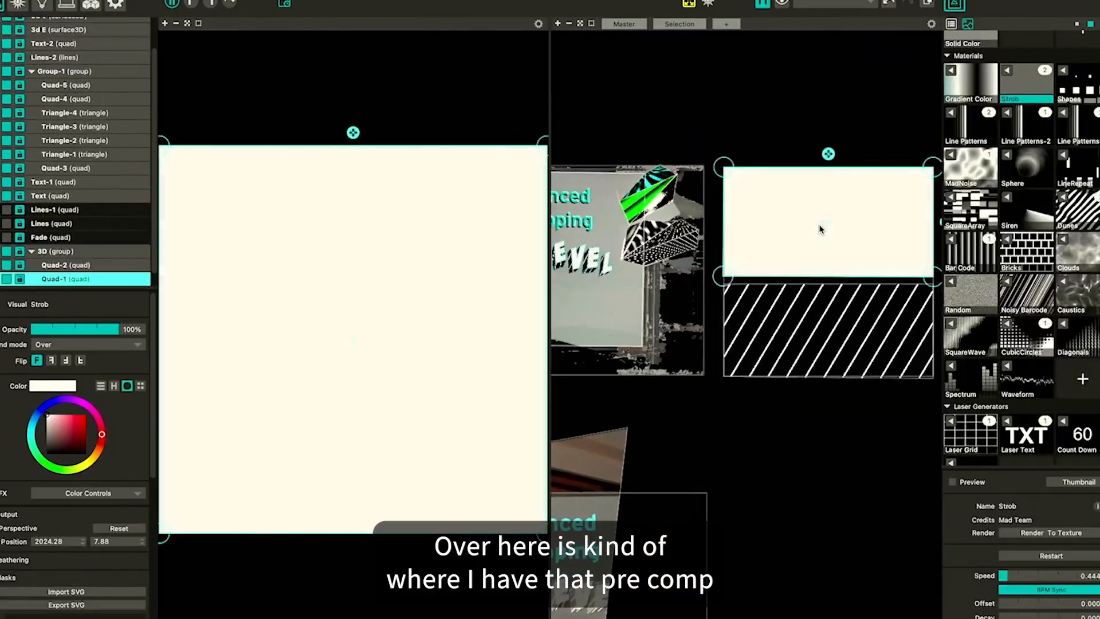
{"action": "left_click", "coordinate": [1066, 241]}
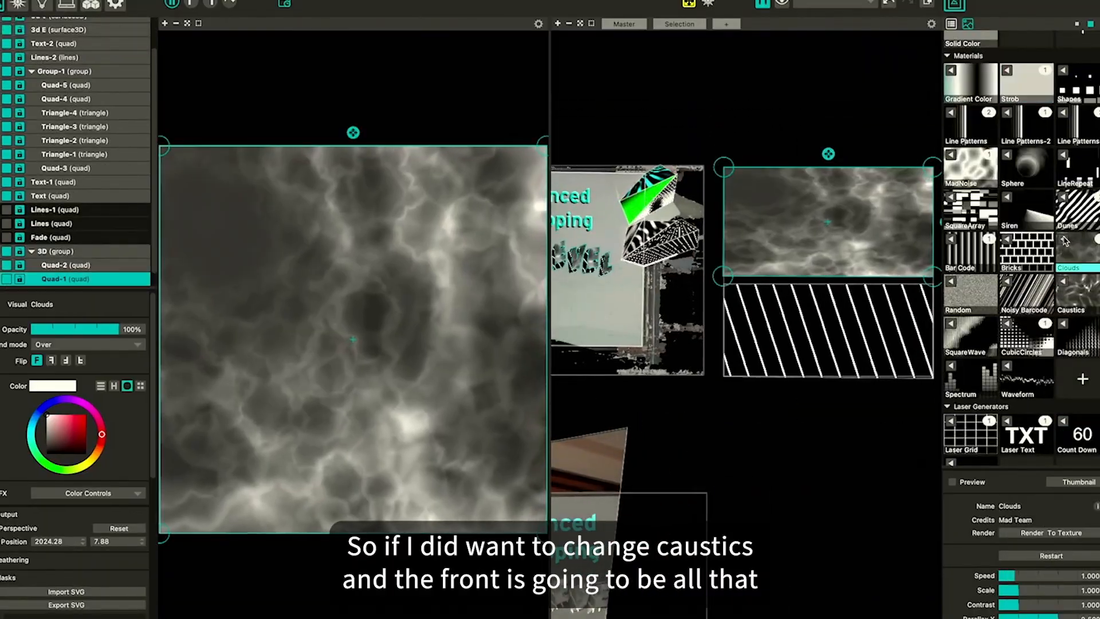
Set the pre-comp's bottom quad material to Noisy Barcode and the top quad's material to MadNoise
{"action": "left_click", "coordinate": [819, 282]}
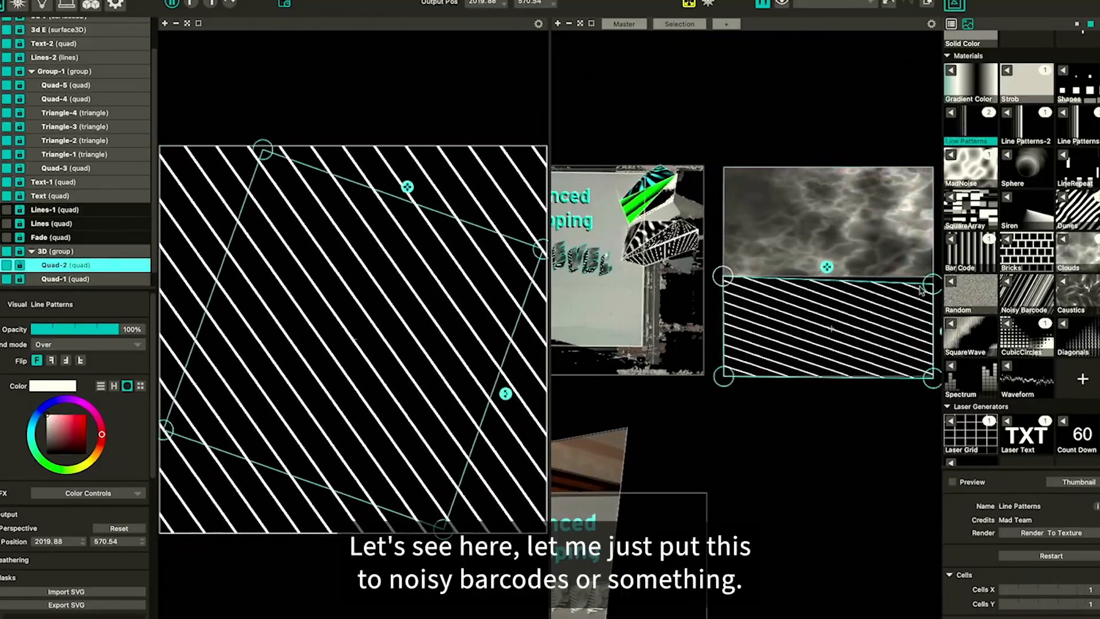
{"action": "left_click", "coordinate": [1004, 284]}
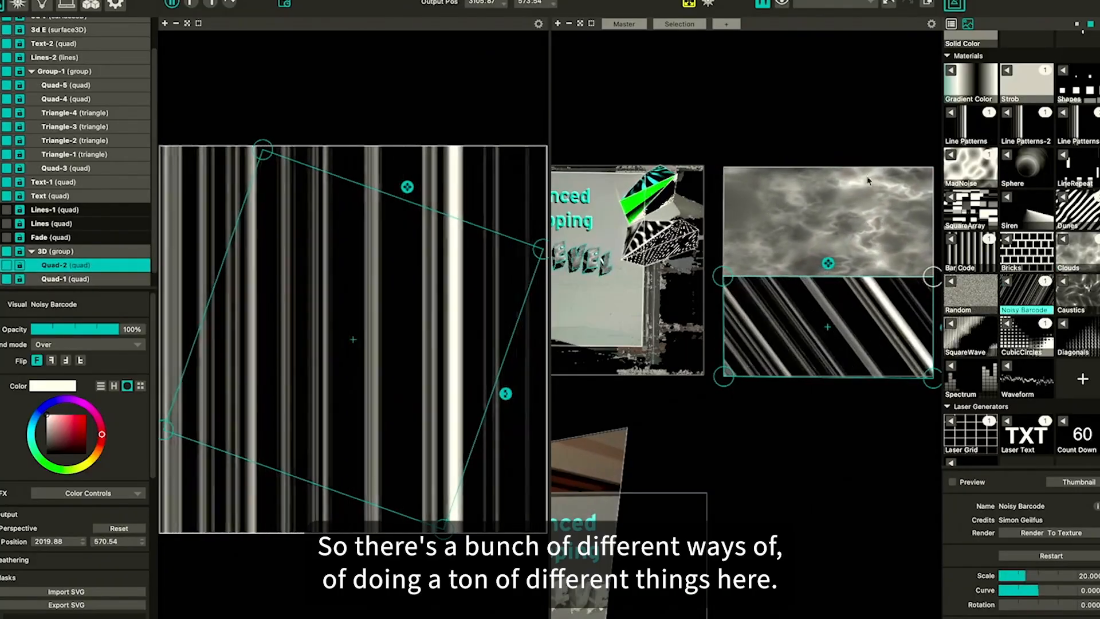
{"action": "left_click", "coordinate": [783, 229]}
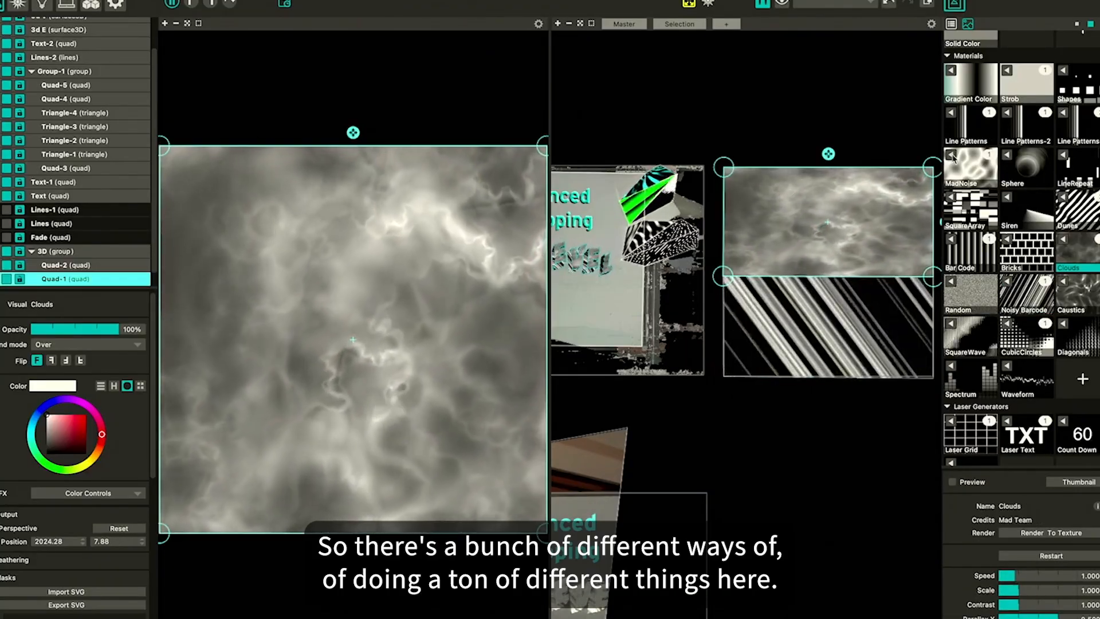
{"action": "left_click", "coordinate": [953, 159]}
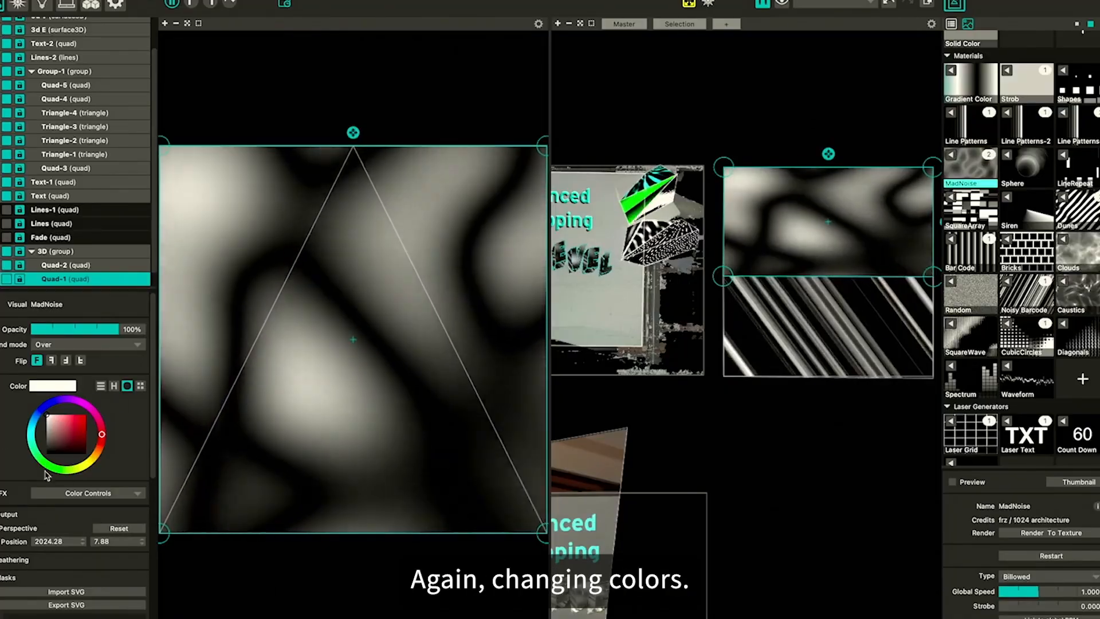
Adjust the top quad's Color Controls effect, setting saturation to 1.901 and hue to 0.153
{"action": "left_click", "coordinate": [1, 493]}
{"action": "left_click", "coordinate": [108, 495]}
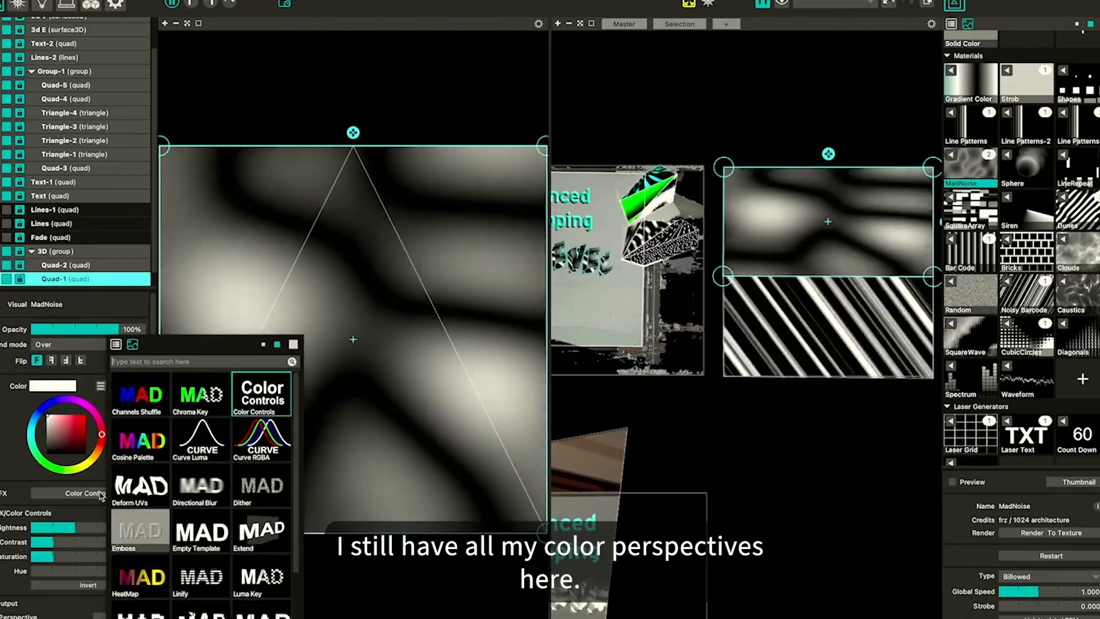
{"action": "left_click", "coordinate": [101, 496]}
{"action": "scroll", "coordinate": [86, 264], "scroll_direction": "up", "scroll_amount": 1}
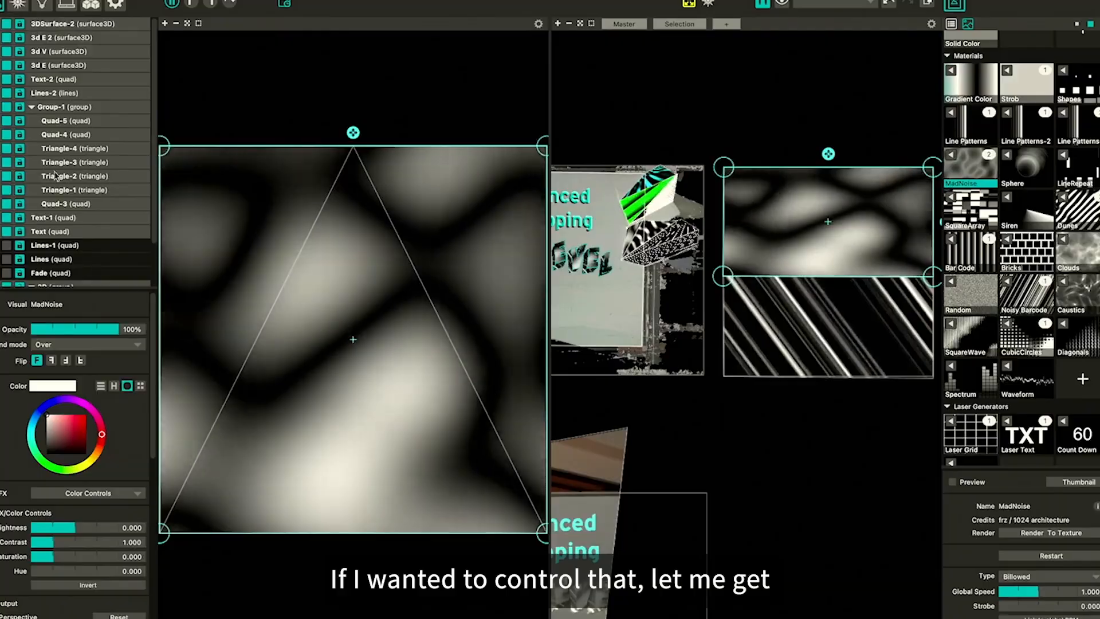
{"action": "left_click", "coordinate": [61, 25]}
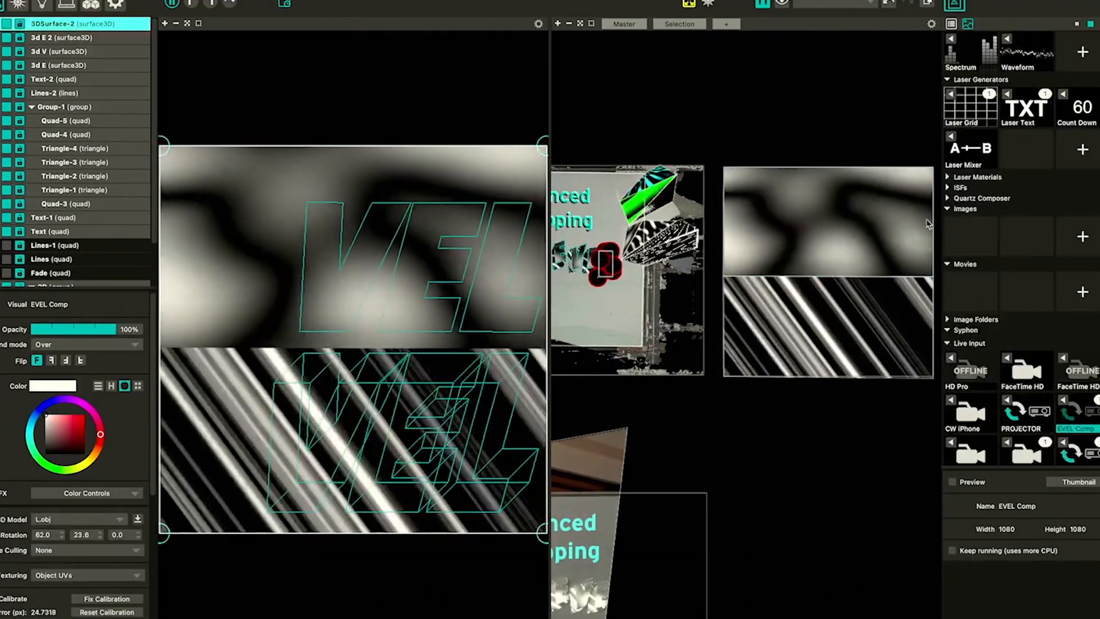
{"action": "left_click", "coordinate": [929, 223]}
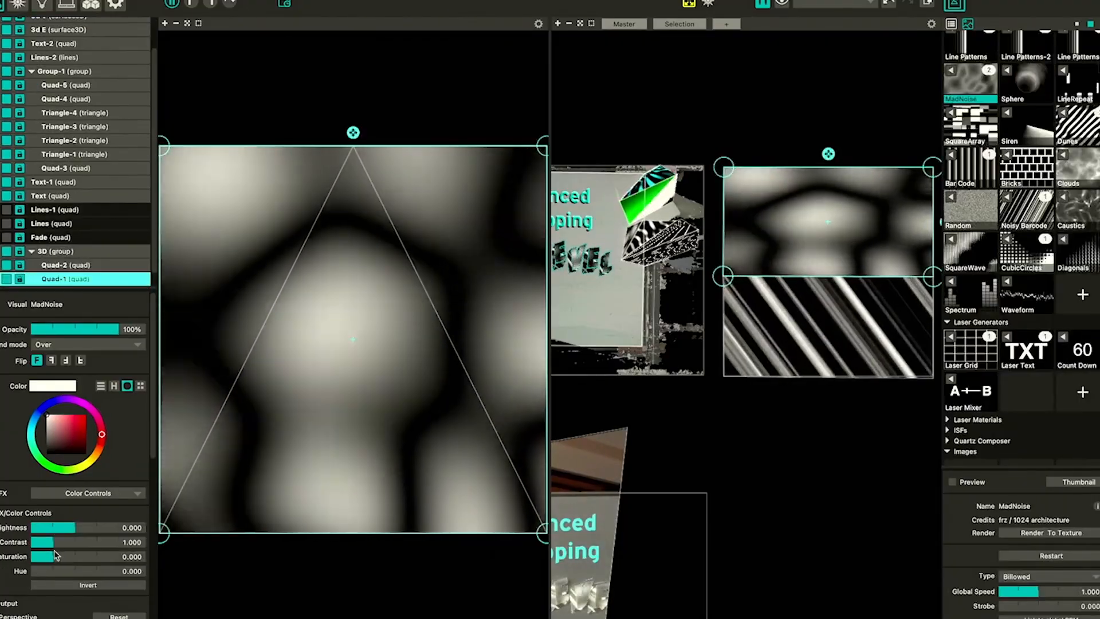
{"action": "left_click_drag", "start_coordinate": [64, 557], "coordinate": [97, 559]}
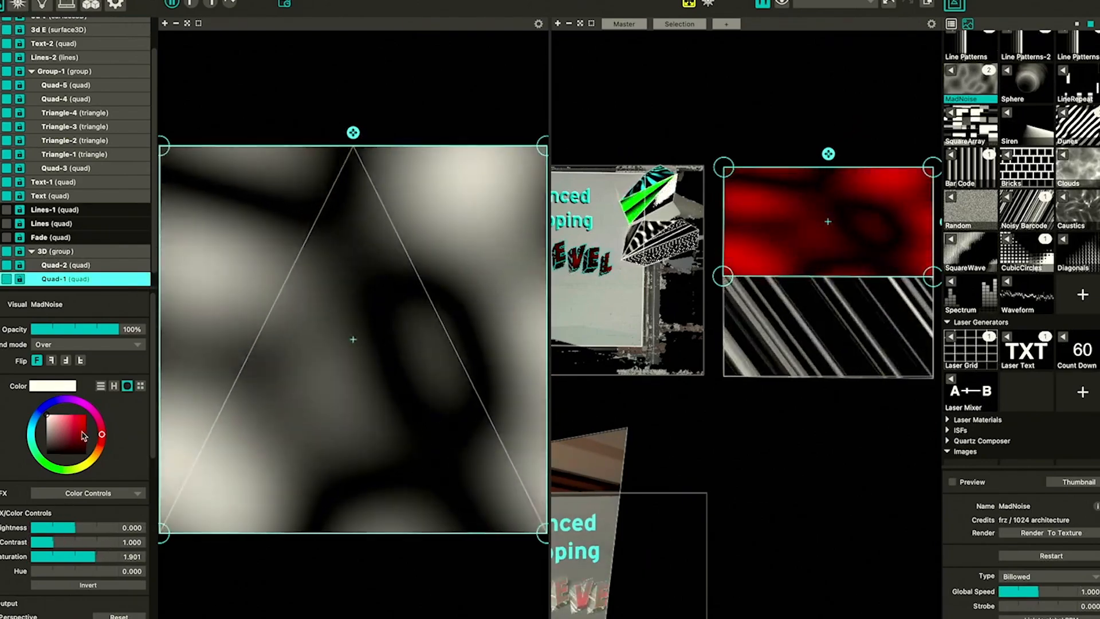
{"action": "mouse_move", "coordinate": [63, 571]}
{"action": "left_mouse_down"}
{"action": "mouse_move", "coordinate": [87, 571]}
{"action": "mouse_move", "coordinate": [36, 572]}
{"action": "mouse_move", "coordinate": [50, 571]}
{"action": "left_mouse_up"}
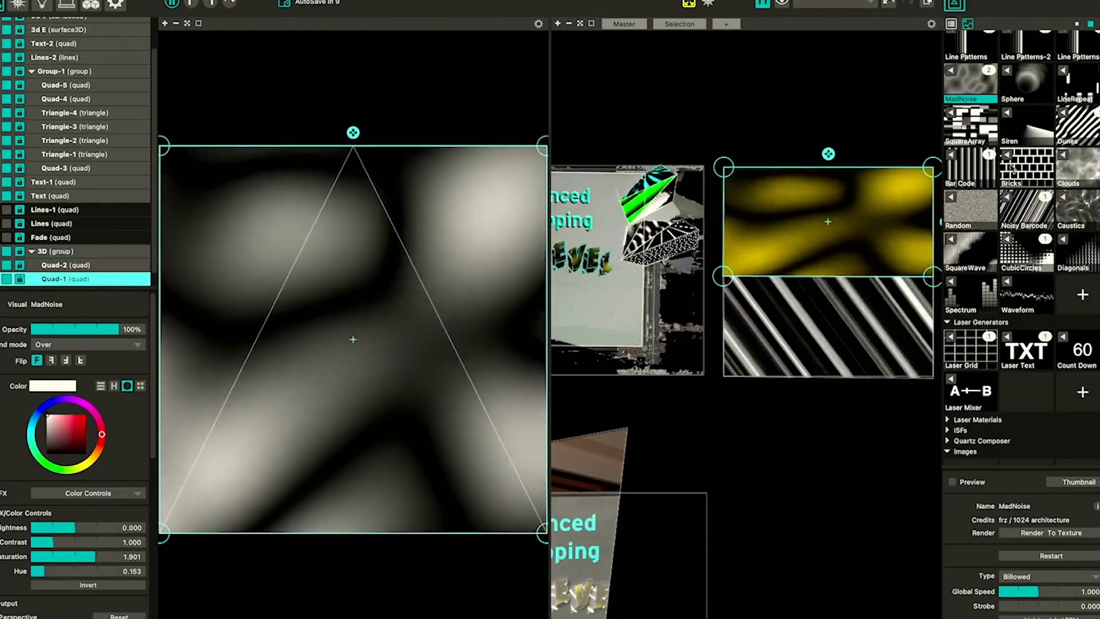
Set the bottom quad's material to Line Patterns-2
{"action": "scroll", "coordinate": [1012, 169], "scroll_direction": "up", "scroll_amount": 3}
{"action": "left_click", "coordinate": [798, 368]}
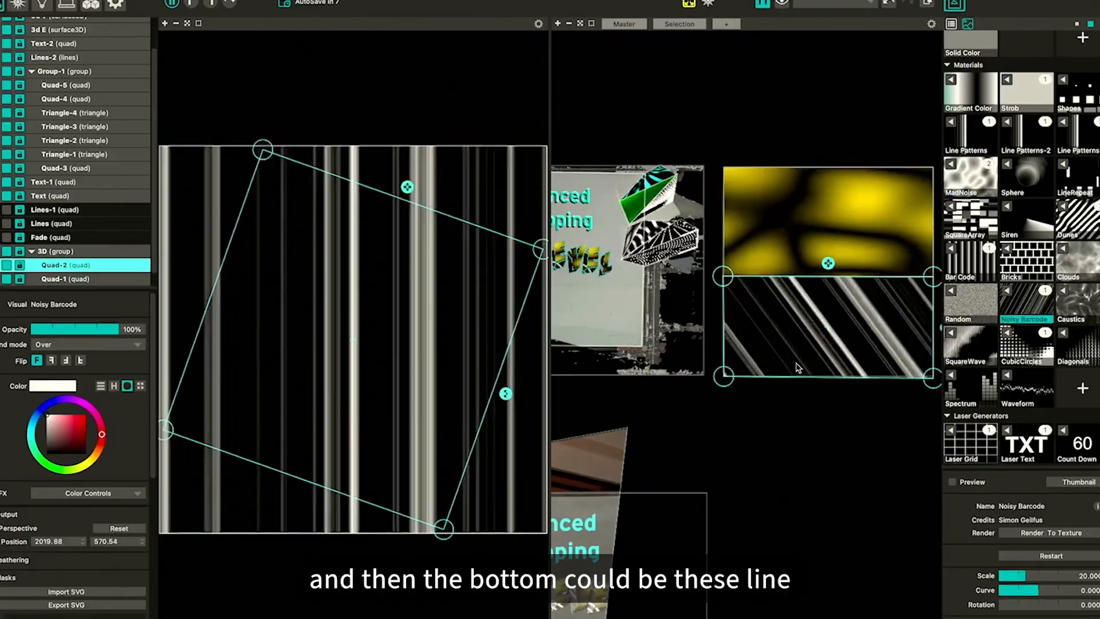
{"action": "left_click", "coordinate": [1011, 123]}
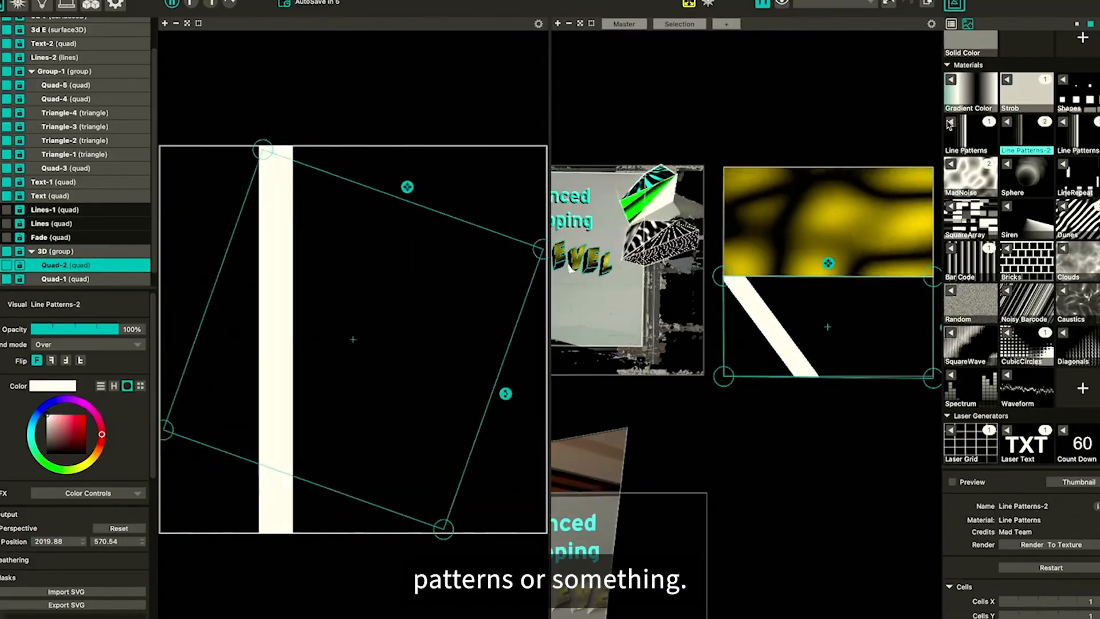
{"action": "left_click", "coordinate": [950, 126]}
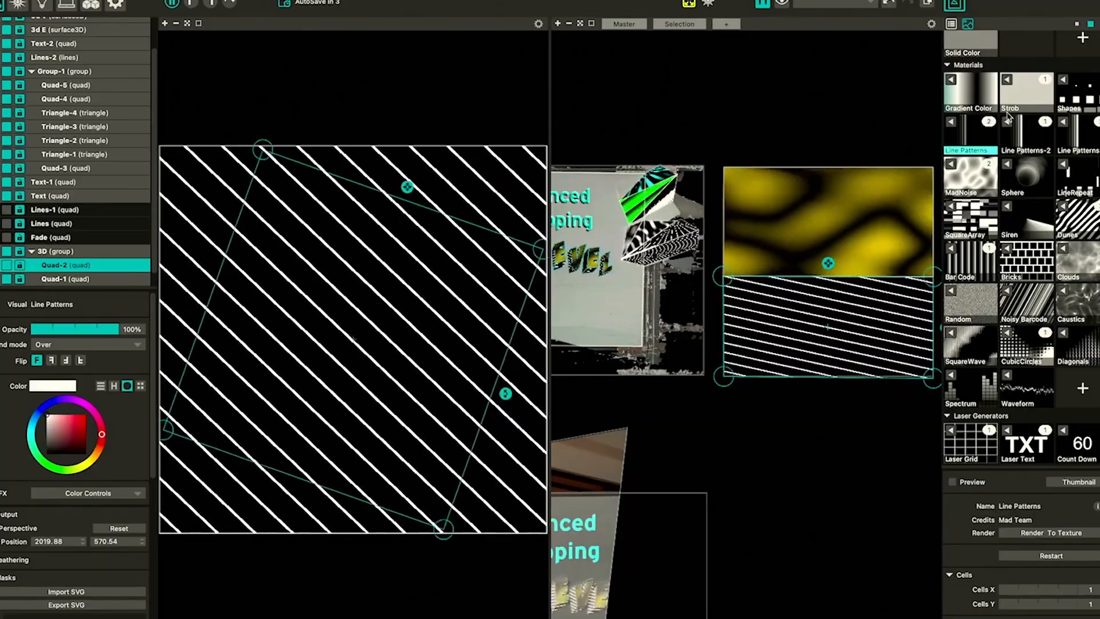
{"action": "left_click", "coordinate": [1010, 126]}
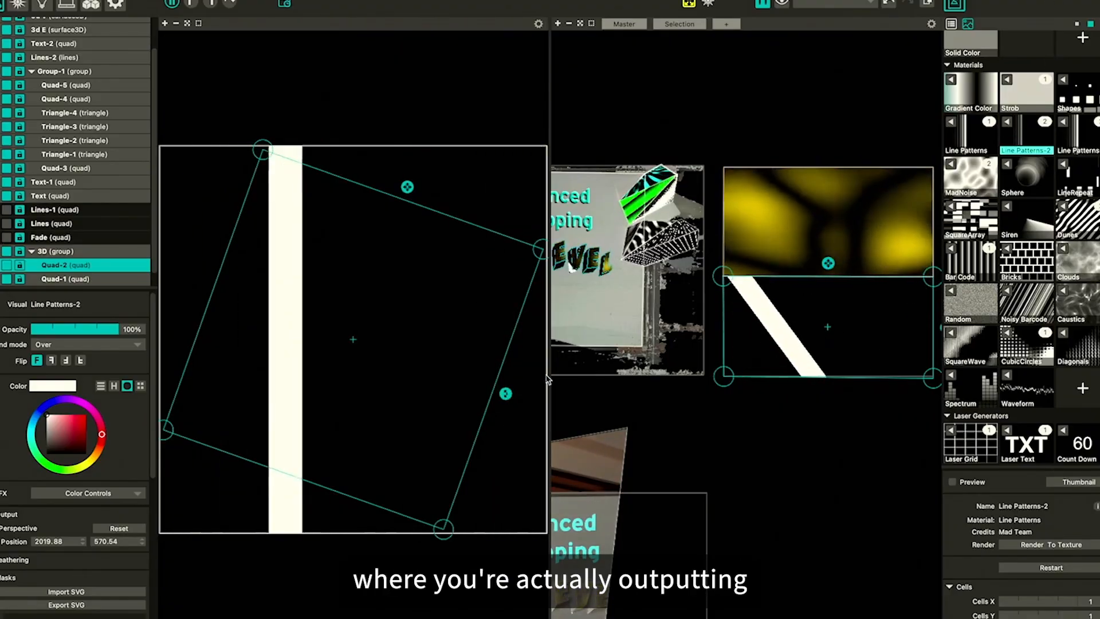
Rotate the bottom quad's input area so it sits upright, then deselect it
{"action": "left_click_drag", "start_coordinate": [506, 397], "coordinate": [516, 344]}
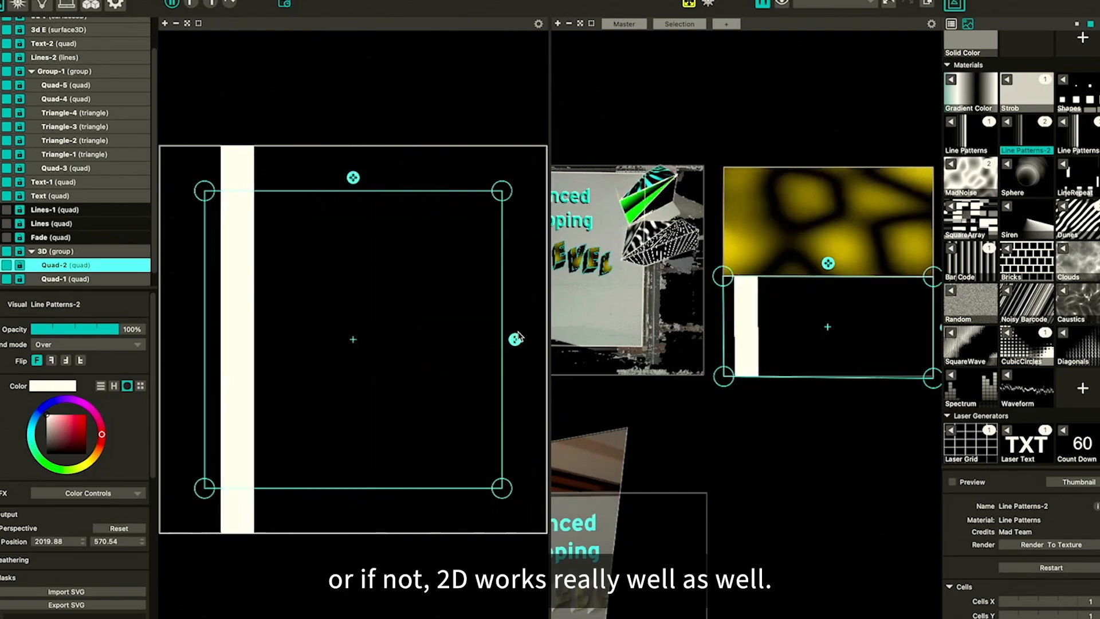
{"action": "left_click", "coordinate": [314, 81]}
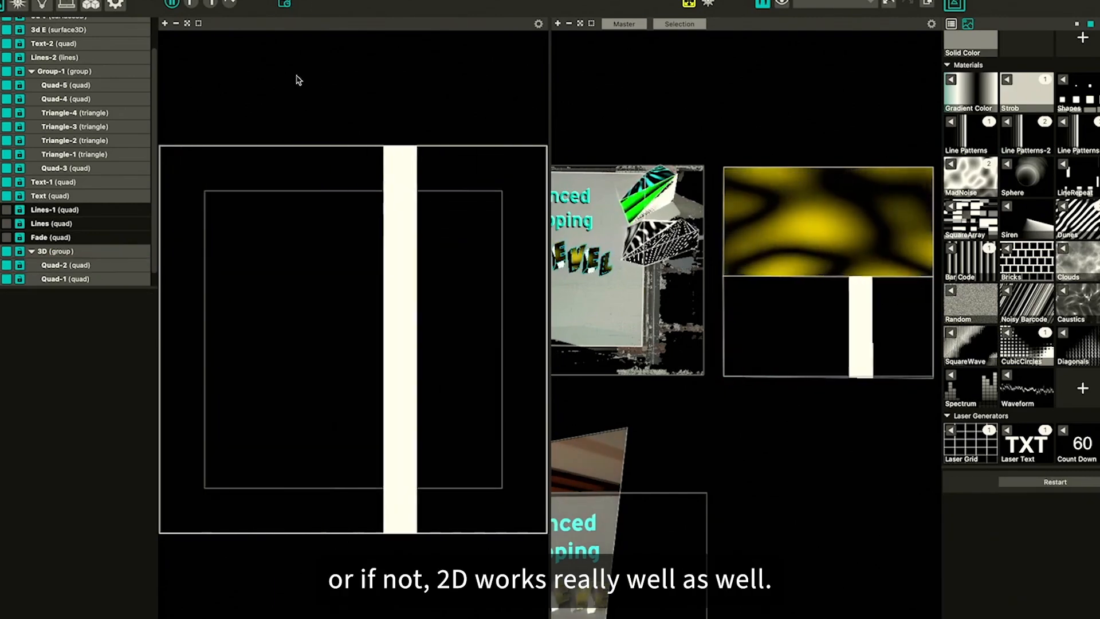
Switch to the full output view and zoom in to examine the projected EVEL letters
{"action": "left_click", "coordinate": [210, 3]}
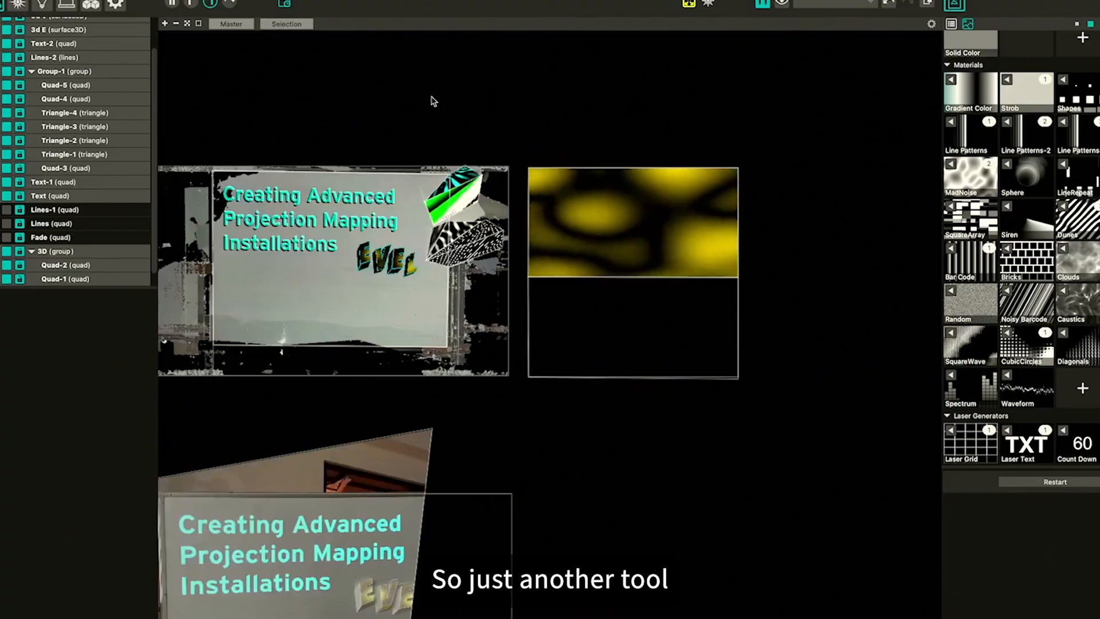
{"action": "scroll", "coordinate": [448, 229], "scroll_direction": "left", "scroll_amount": 10}
{"action": "scroll", "coordinate": [444, 229], "scroll_direction": "up", "scroll_amount": 5}
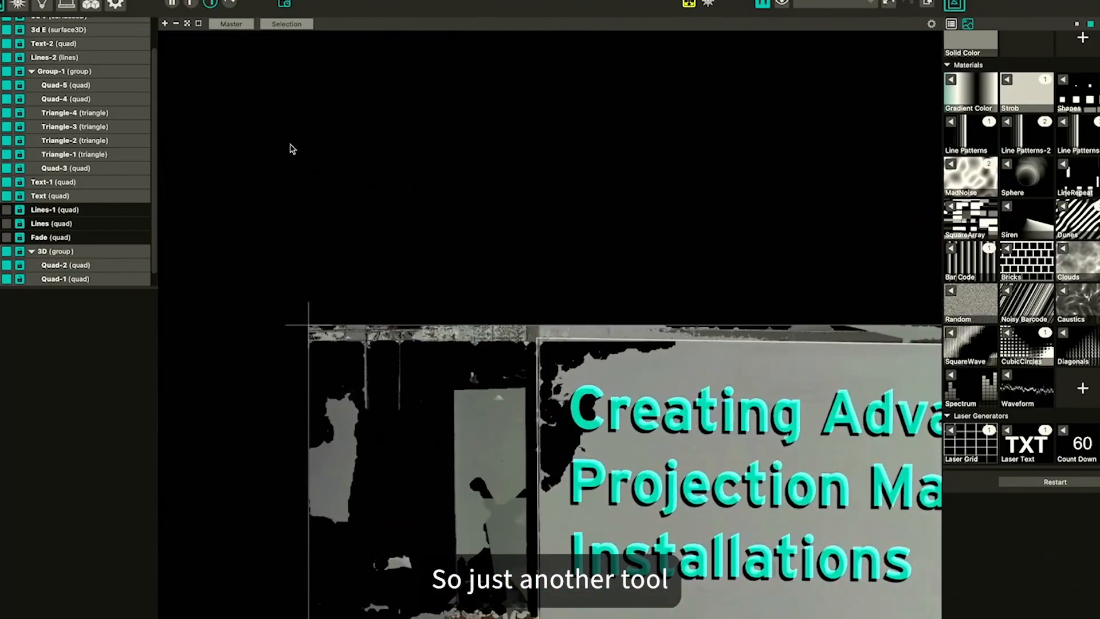
{"action": "scroll", "coordinate": [512, 282], "scroll_direction": "down", "scroll_amount": 7}
{"action": "scroll", "coordinate": [512, 282], "scroll_direction": "right", "scroll_amount": 5}
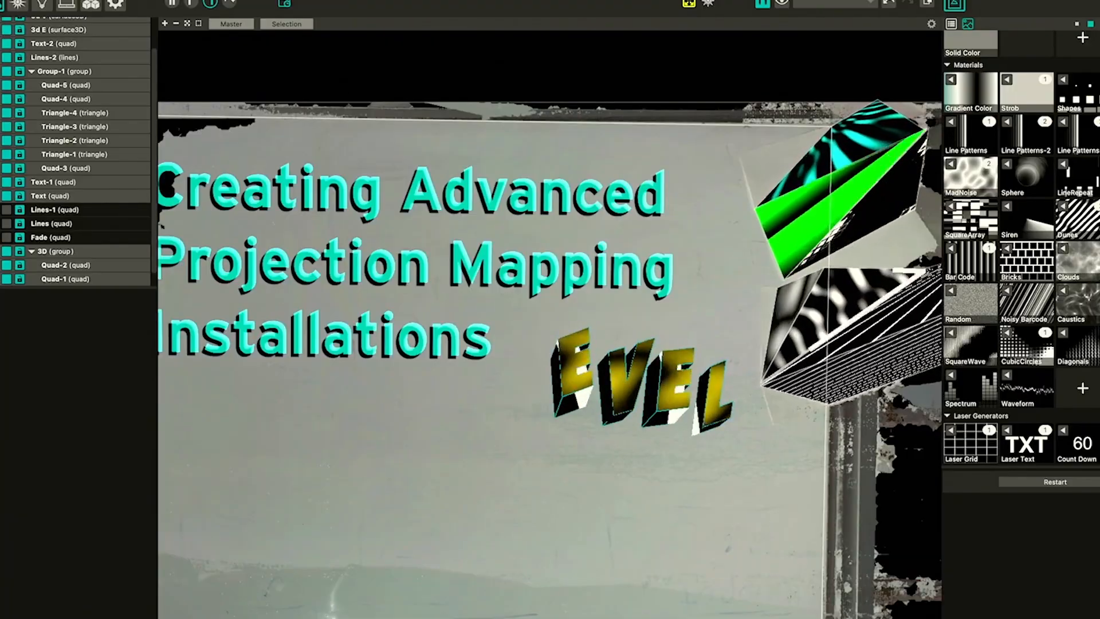
Switch to Blender and open the recent file Fred Hutch Gala Design PRODUCTION.blend, saving the current file first
{"action": "key", "text": "super+Tab"}
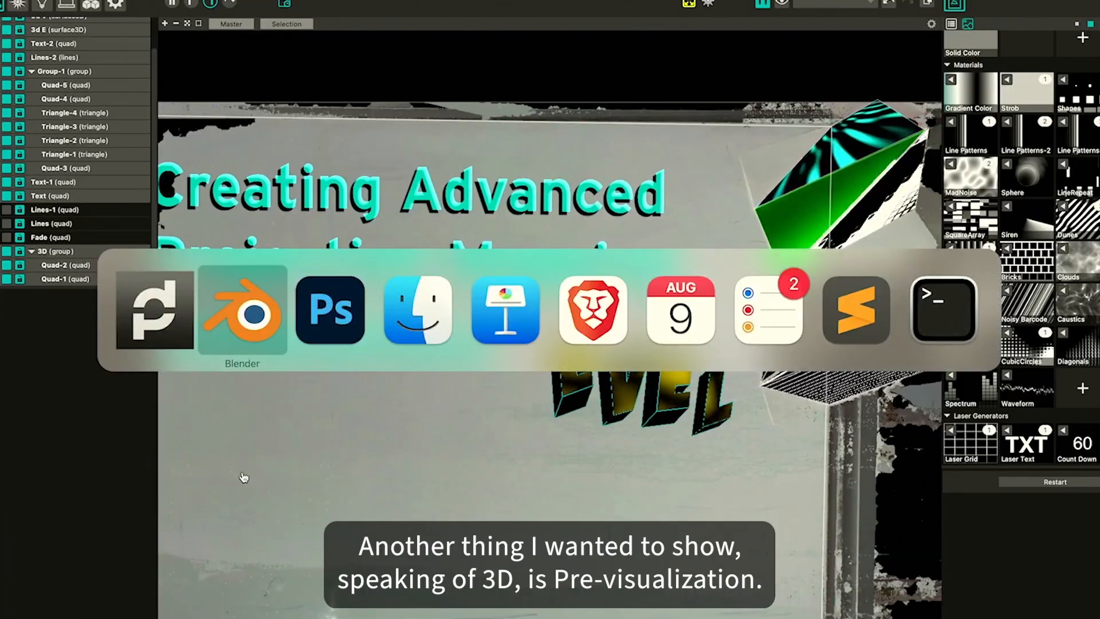
{"action": "left_click", "coordinate": [231, 341]}
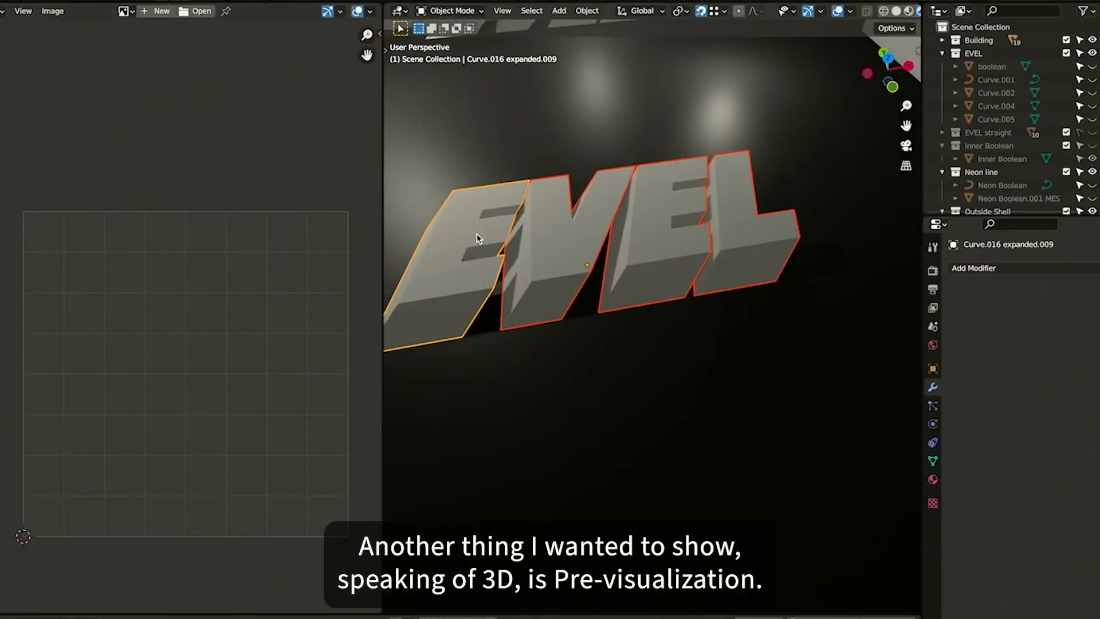
{"action": "left_click", "coordinate": [4, 2]}
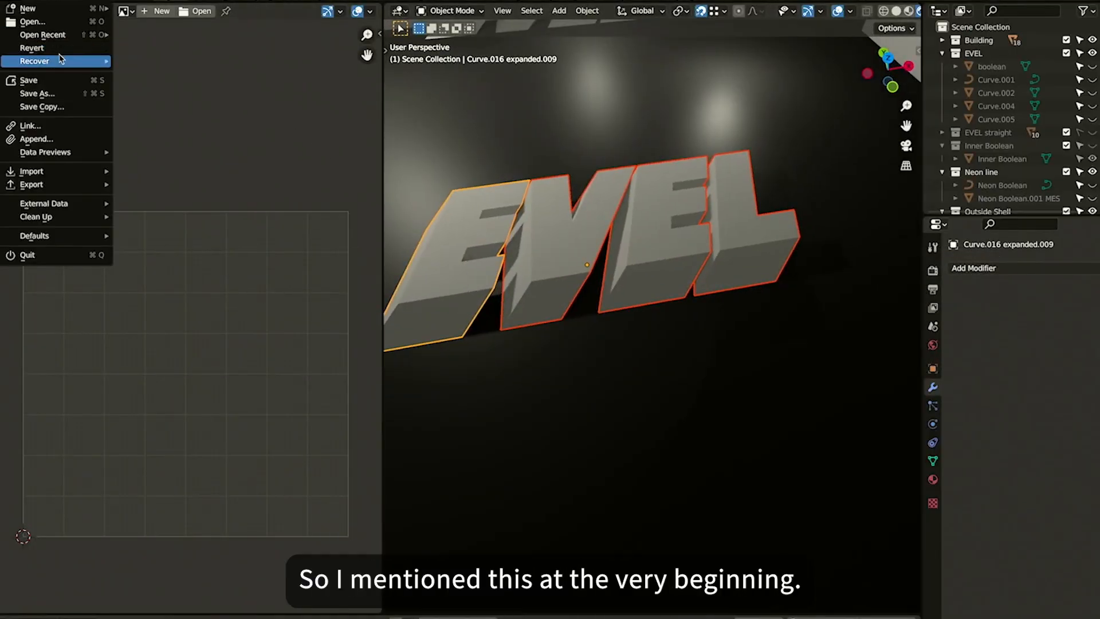
{"action": "mouse_move", "coordinate": [57, 32]}
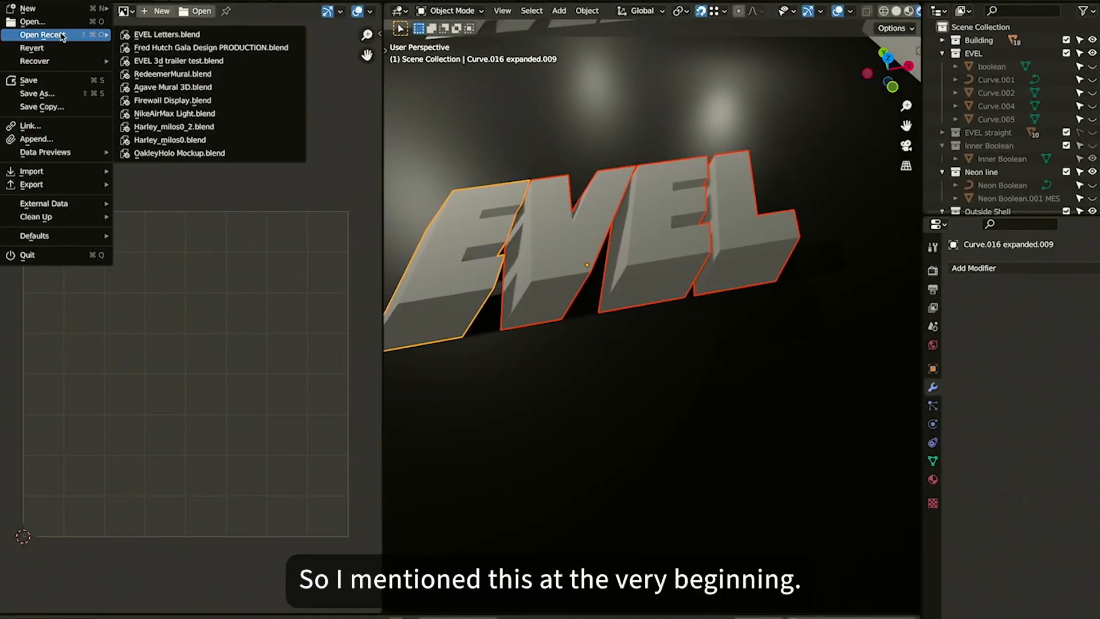
{"action": "left_click", "coordinate": [185, 51]}
{"action": "left_click", "coordinate": [663, 344]}
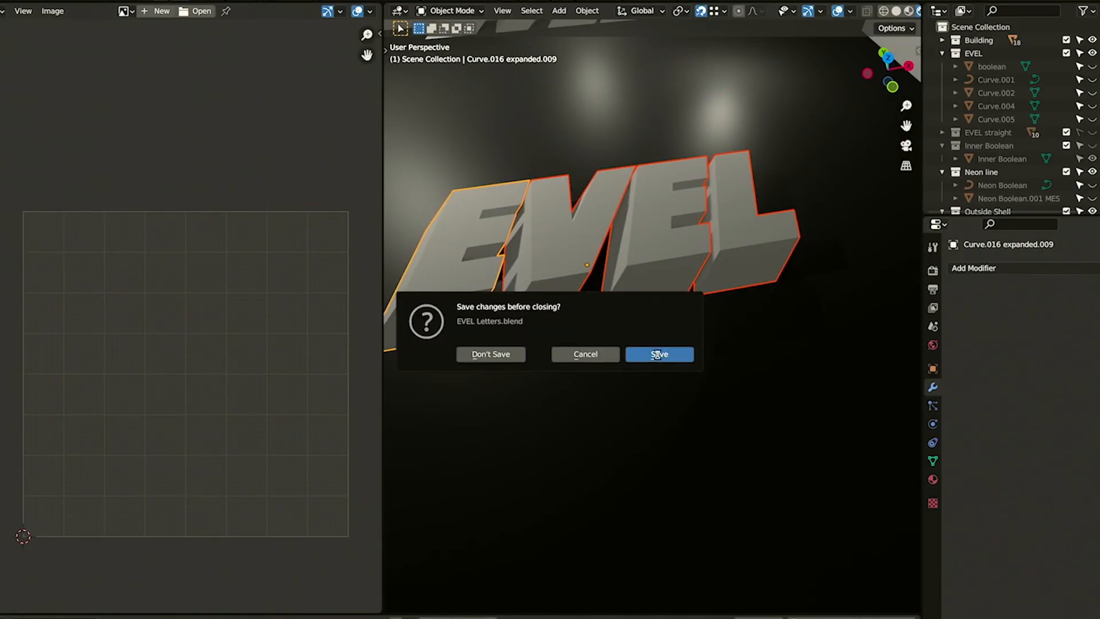
Set the viewport shading to Rendered
{"action": "key", "text": "z"}
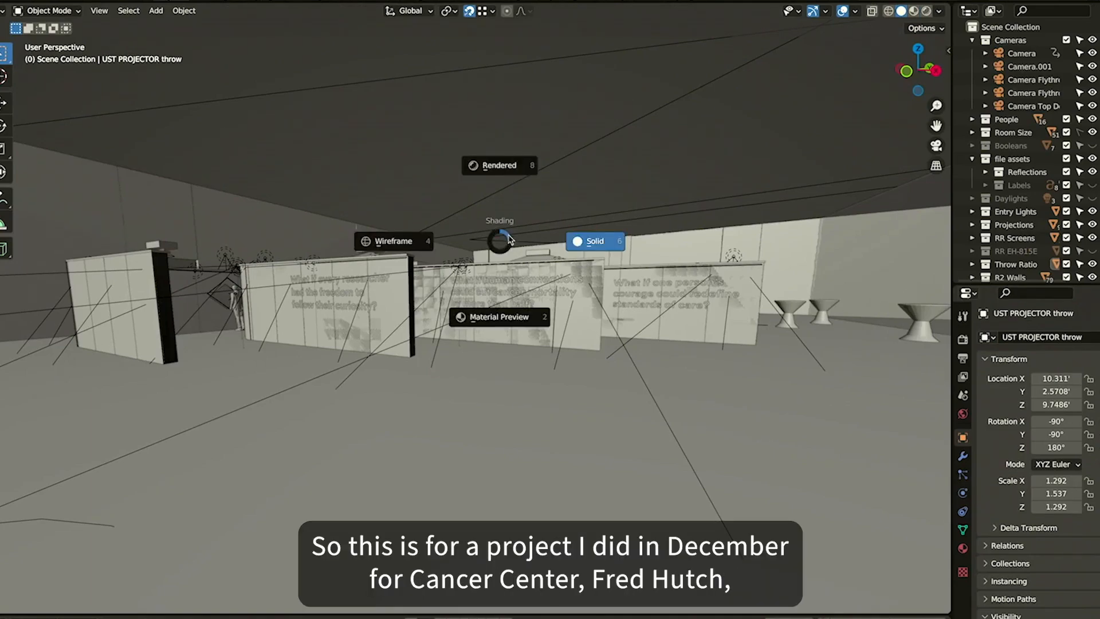
{"action": "left_click", "coordinate": [513, 163]}
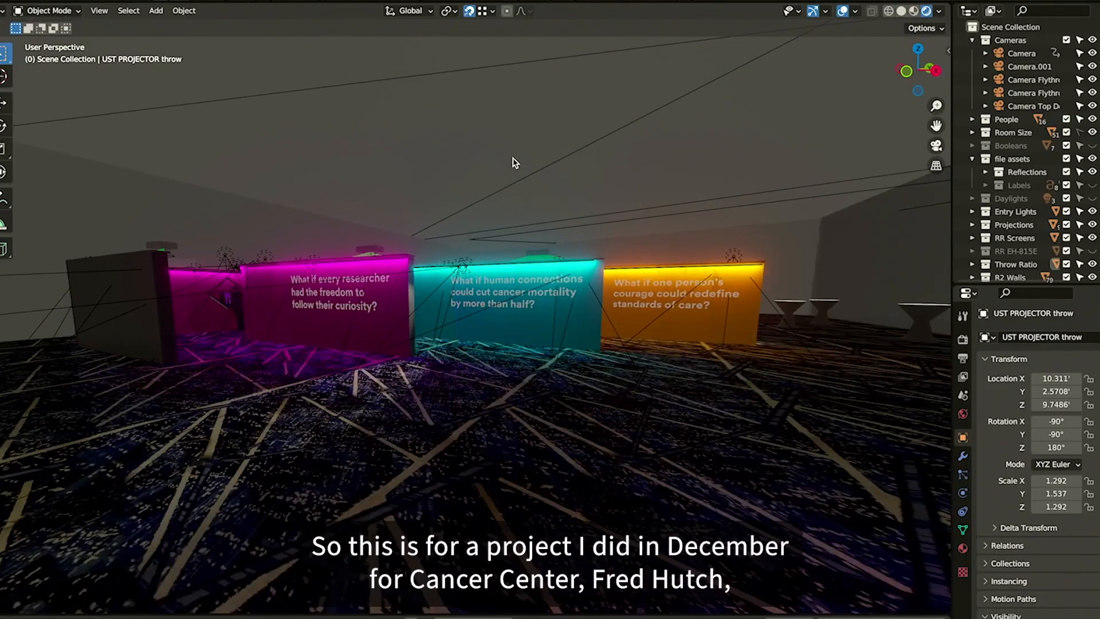
Orbit and zoom through the gala venue model to examine the walls and projection screens, selecting a 150° screen
{"action": "scroll", "coordinate": [513, 164], "scroll_direction": "up", "scroll_amount": 5}
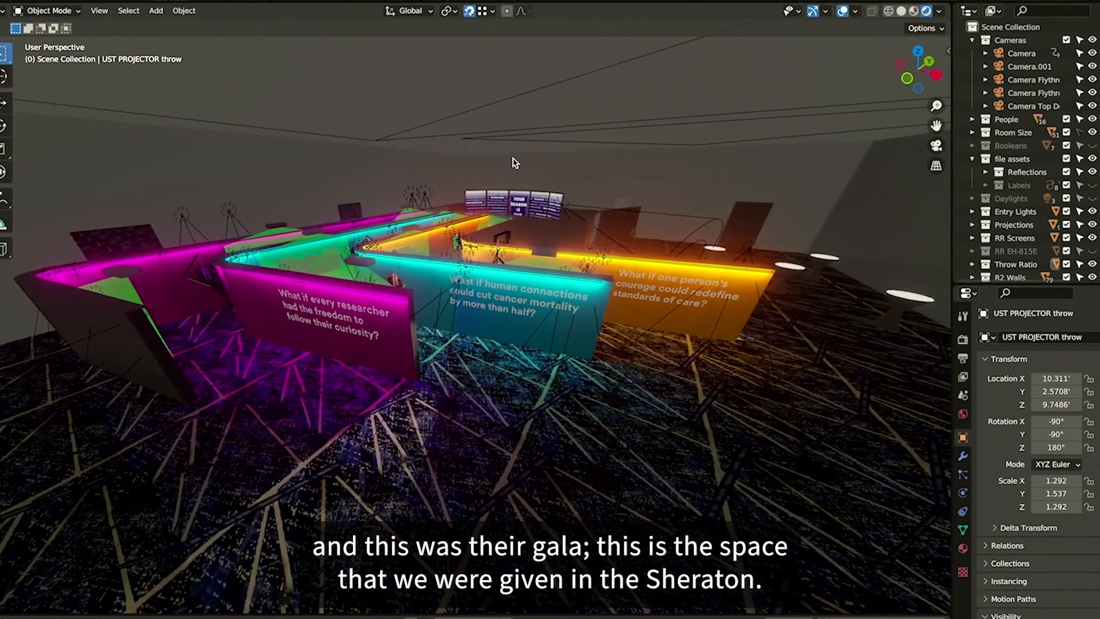
{"action": "scroll", "coordinate": [513, 164], "scroll_direction": "up", "scroll_amount": 5}
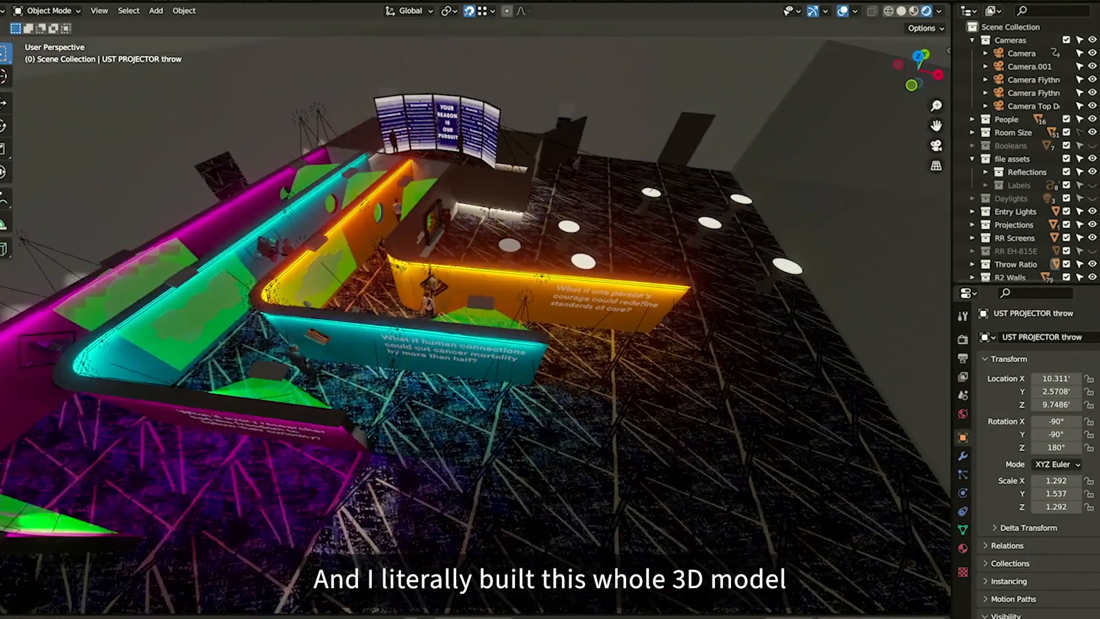
{"action": "scroll", "coordinate": [476, 327], "scroll_direction": "down", "scroll_amount": 5}
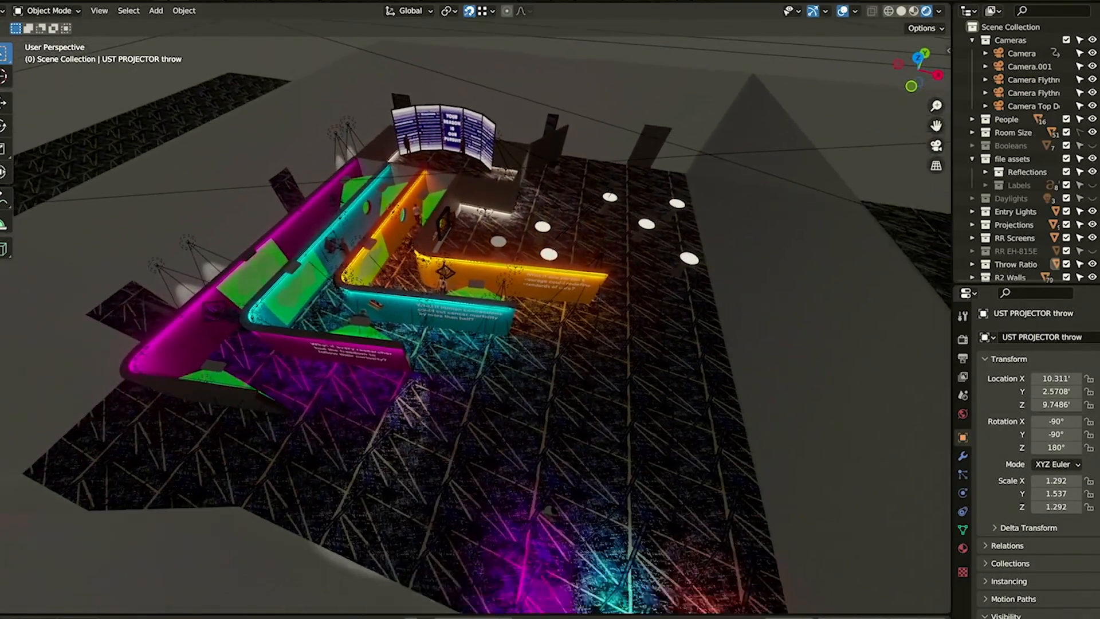
{"action": "scroll", "coordinate": [542, 177], "scroll_direction": "right", "scroll_amount": 1}
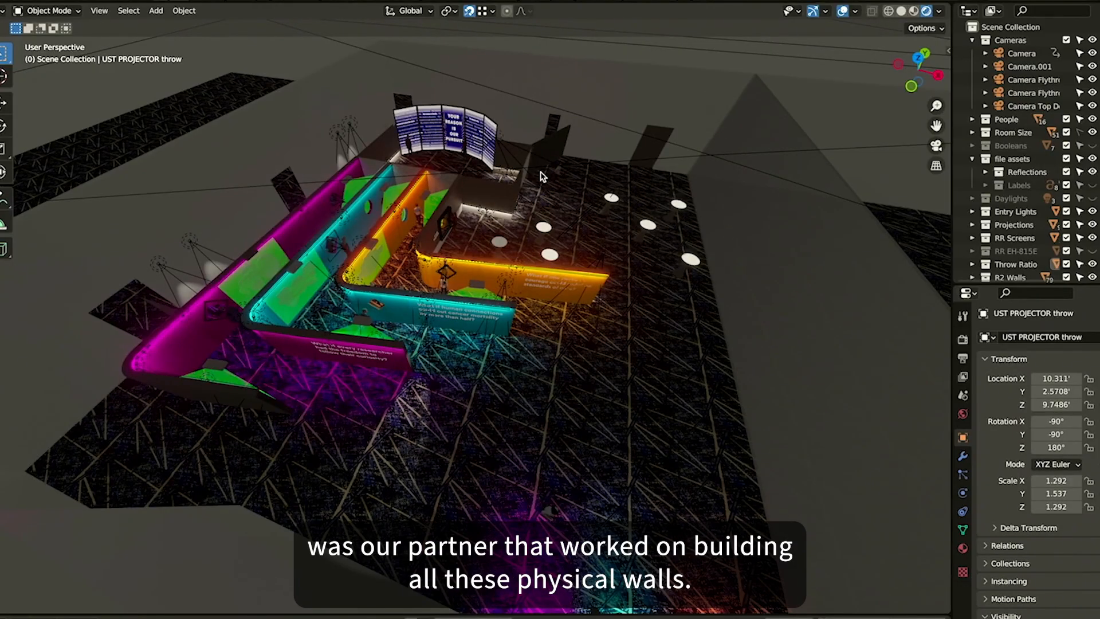
{"action": "left_click_drag", "start_coordinate": [481, 247], "coordinate": [381, 217]}
{"action": "scroll", "coordinate": [476, 327], "scroll_direction": "up", "scroll_amount": 6}
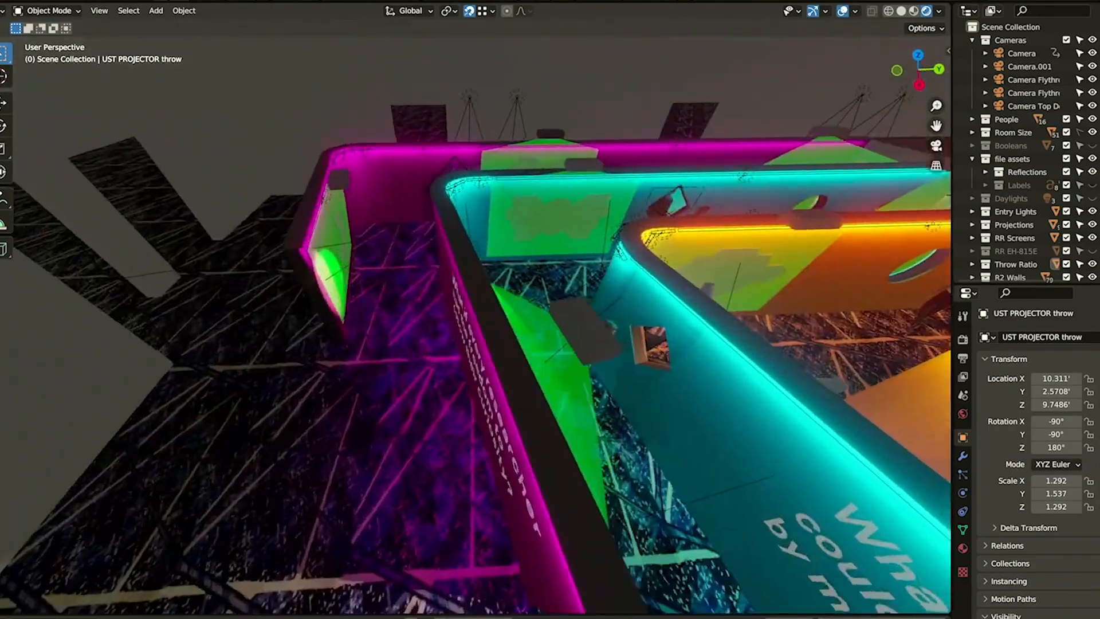
{"action": "scroll", "coordinate": [550, 344], "scroll_direction": "up", "scroll_amount": 8}
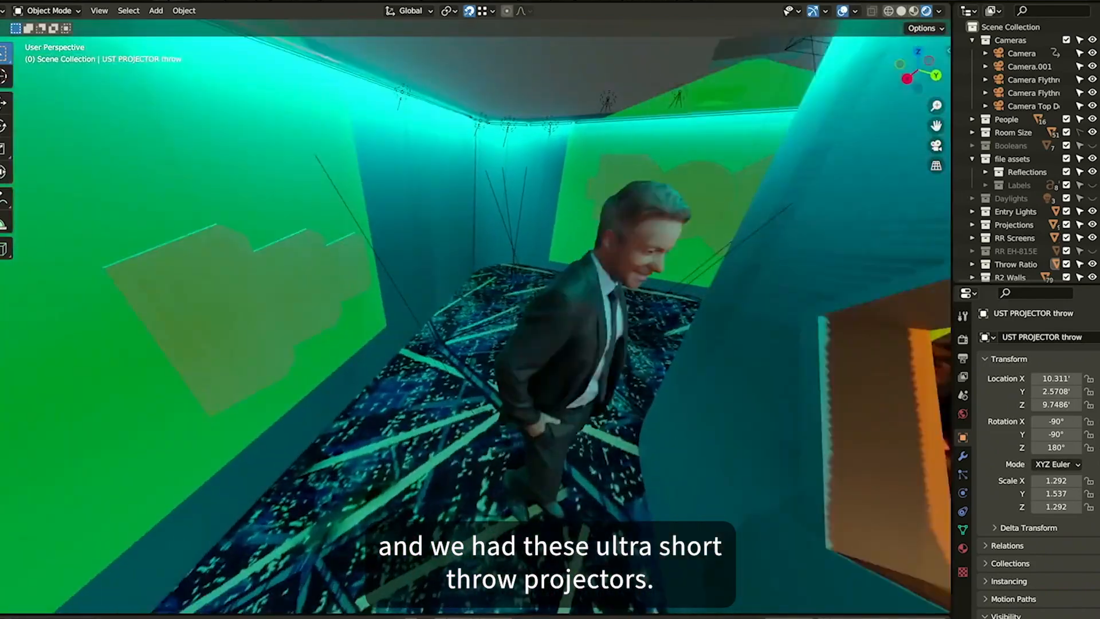
{"action": "scroll", "coordinate": [476, 327], "scroll_direction": "down", "scroll_amount": 6}
{"action": "scroll", "coordinate": [475, 327], "scroll_direction": "up", "scroll_amount": 4}
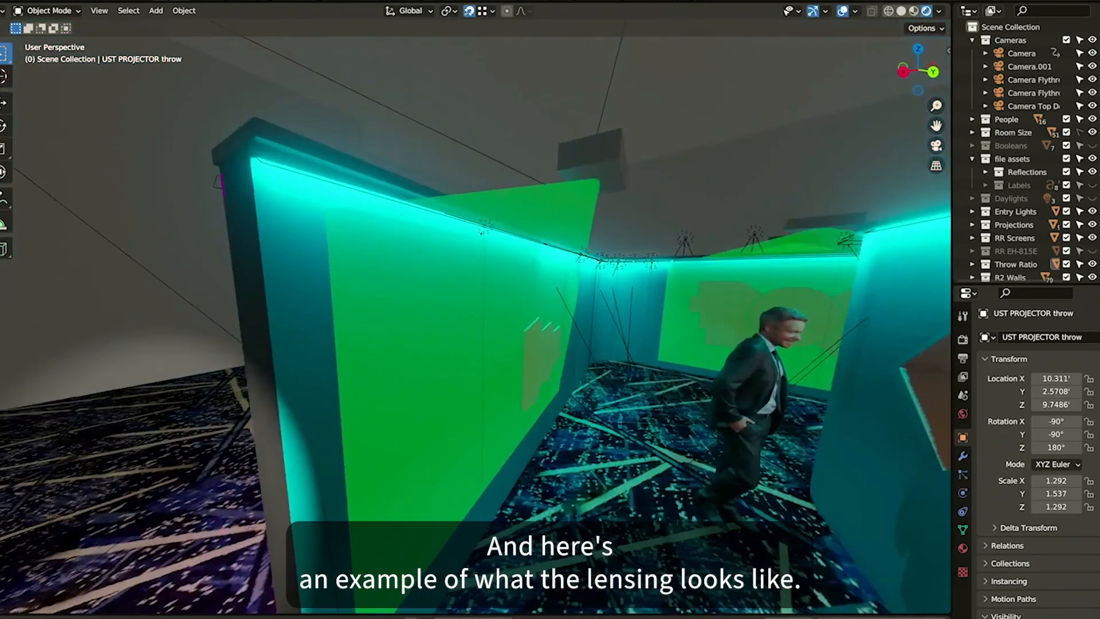
{"action": "scroll", "coordinate": [476, 317], "scroll_direction": "up", "scroll_amount": 1}
{"action": "scroll", "coordinate": [476, 317], "scroll_direction": "up", "scroll_amount": 2}
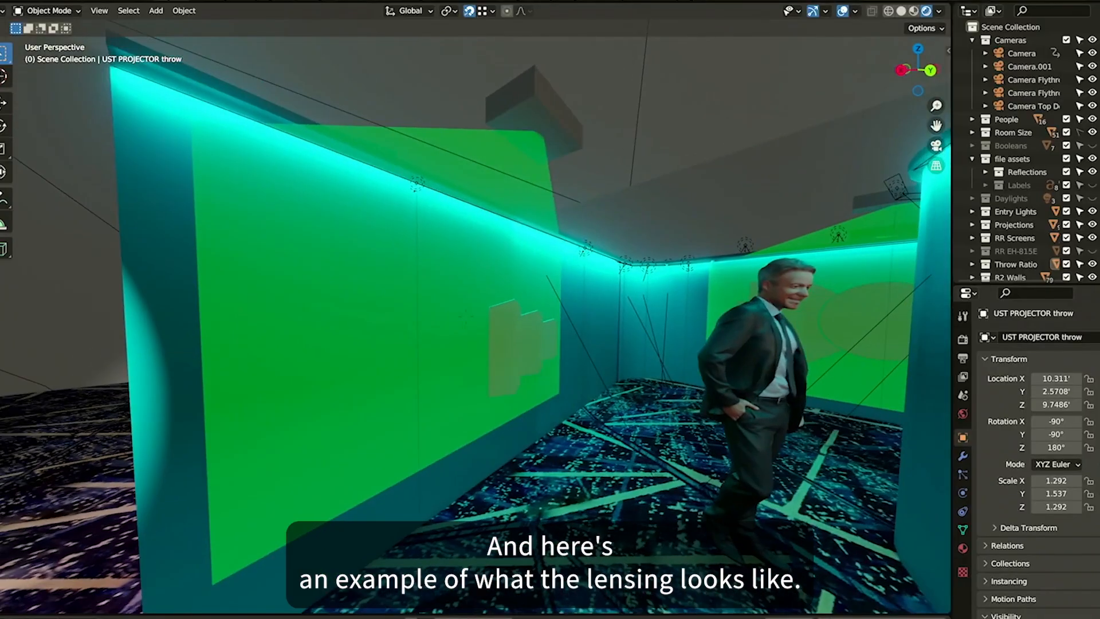
{"action": "left_click", "coordinate": [410, 216]}
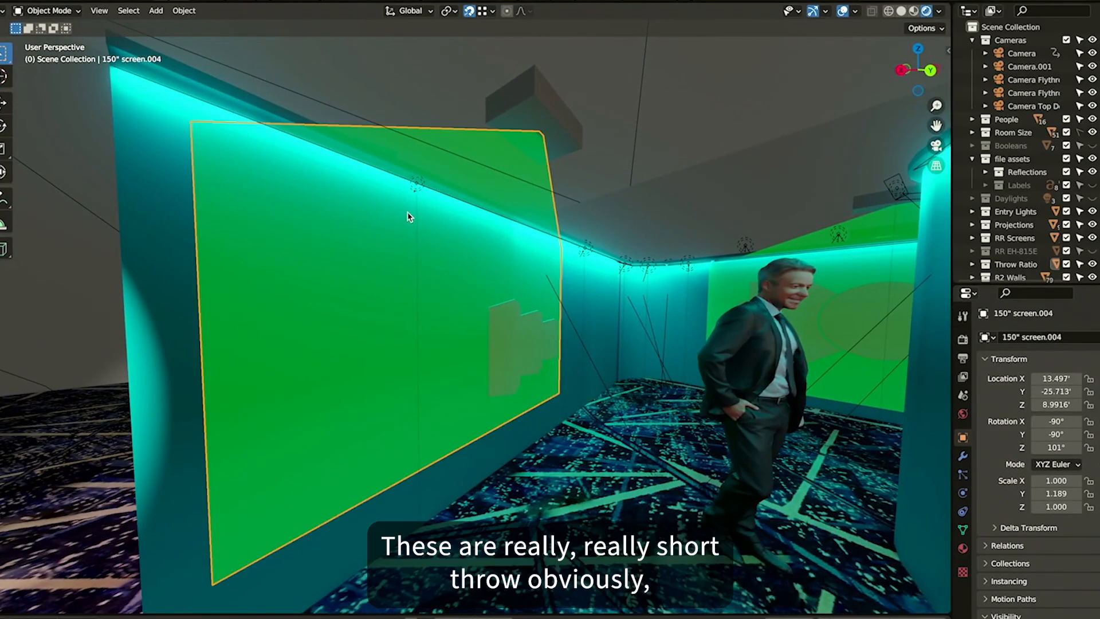
Inspect the selected 150° screen's mesh in Edit Mode, selecting all its geometry while looking around, then deselect and leave Edit Mode
{"action": "key", "text": "Tab"}
{"action": "key", "text": "a"}
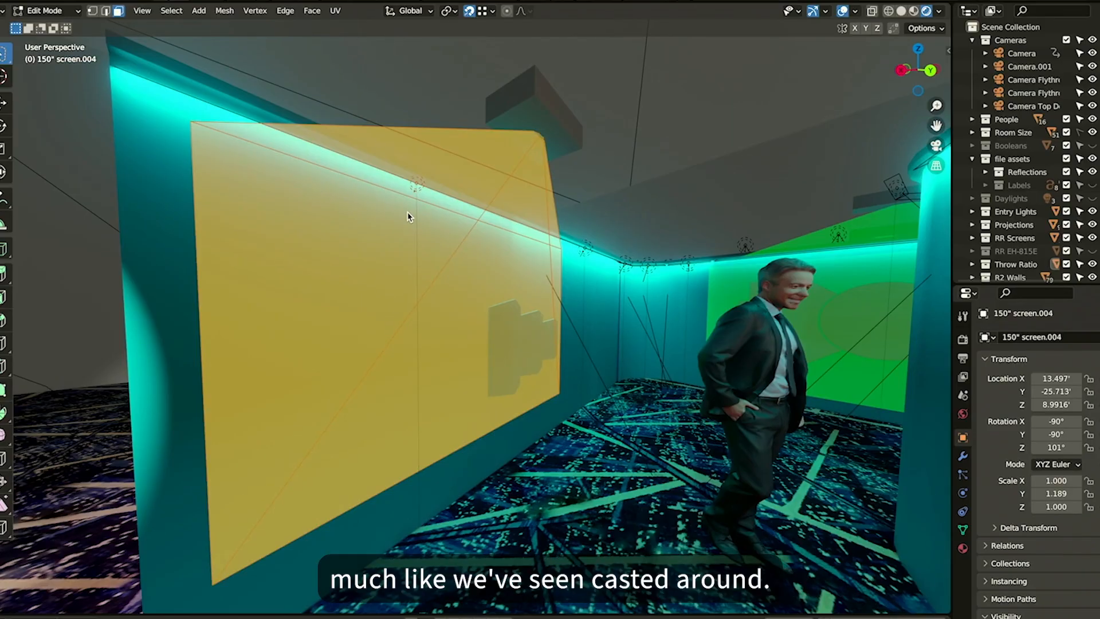
{"action": "key", "text": "s"}
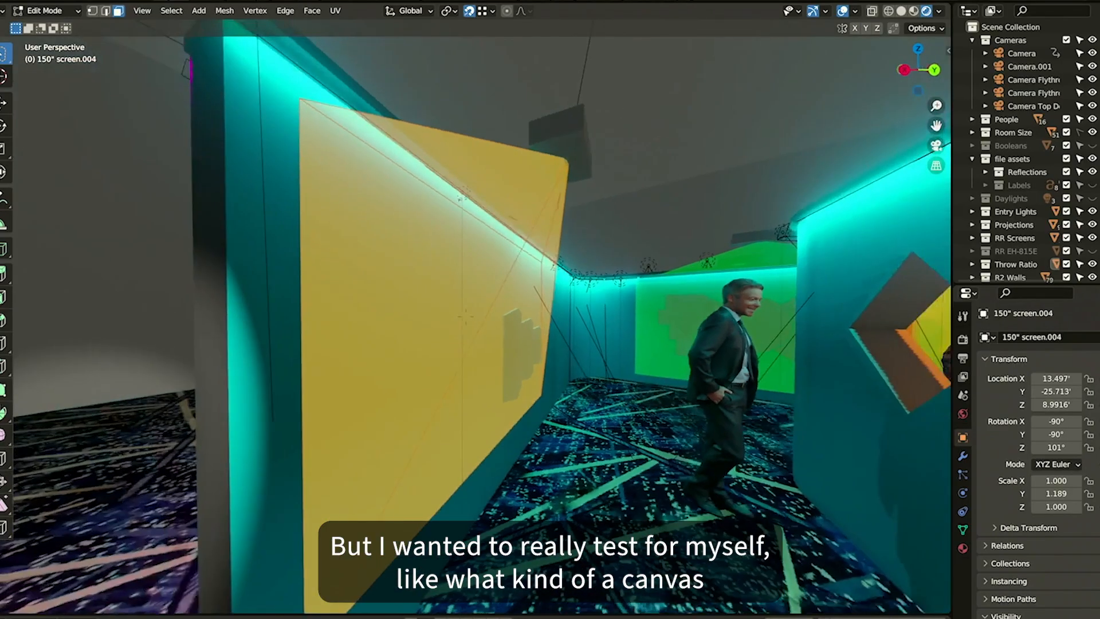
{"action": "key", "text": "a"}
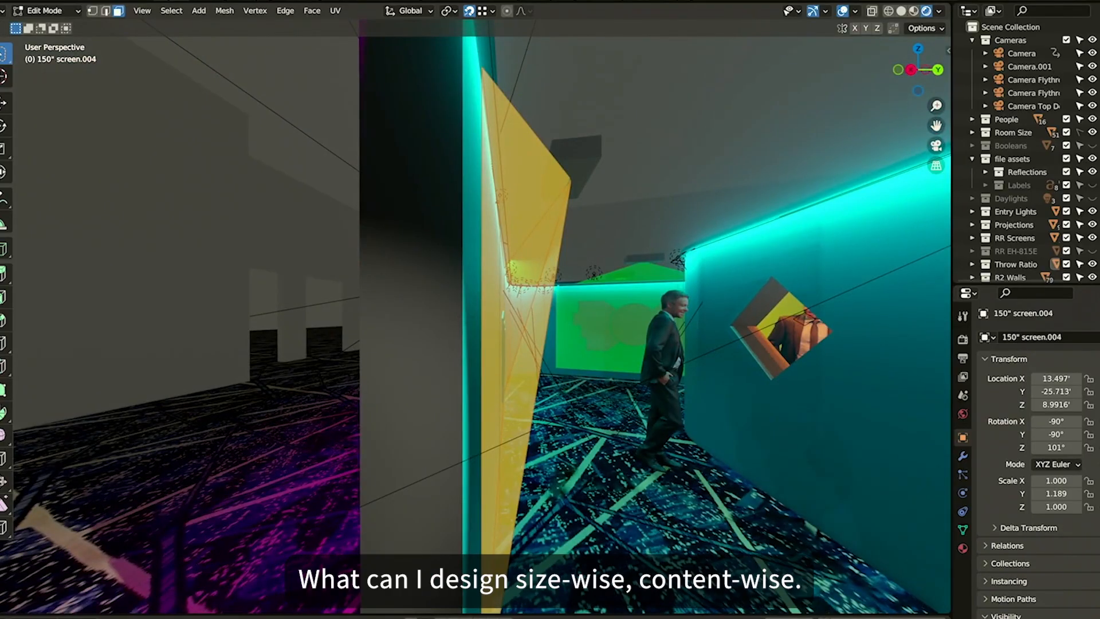
{"action": "key", "text": "alt+a"}
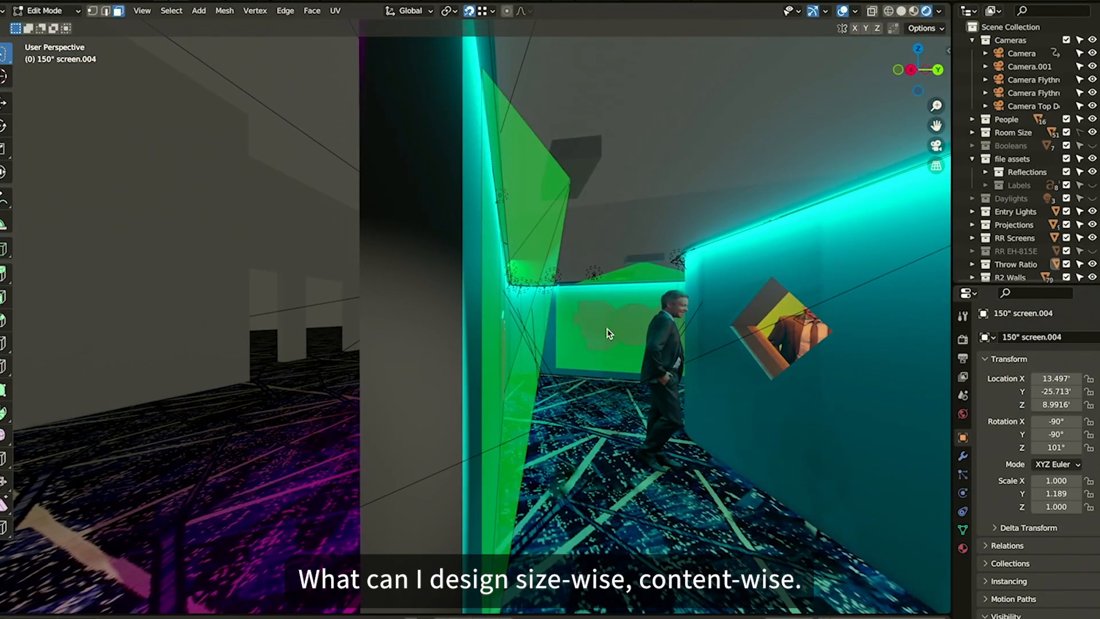
{"action": "key", "text": "Tab"}
Select another 150° screen in the venue, frame and orbit around it, and briefly toggle its Edit Mode
{"action": "left_click", "coordinate": [620, 334]}
{"action": "key", "text": "KP_Decimal"}
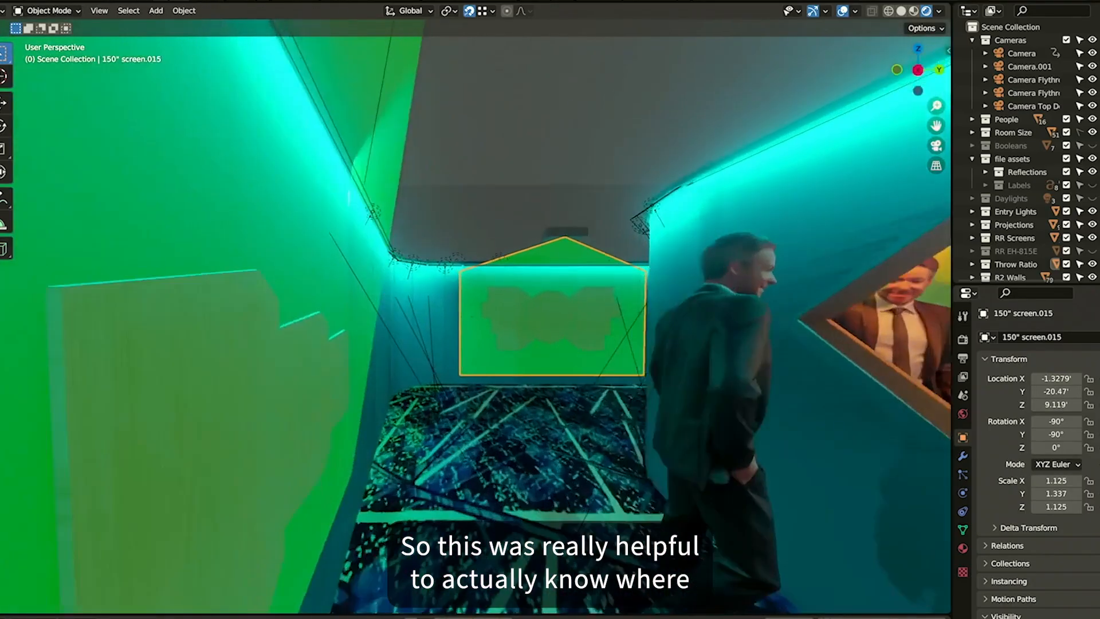
{"action": "scroll", "coordinate": [620, 334], "scroll_direction": "up", "scroll_amount": 4}
{"action": "left_click_drag", "start_coordinate": [621, 334], "coordinate": [740, 351]}
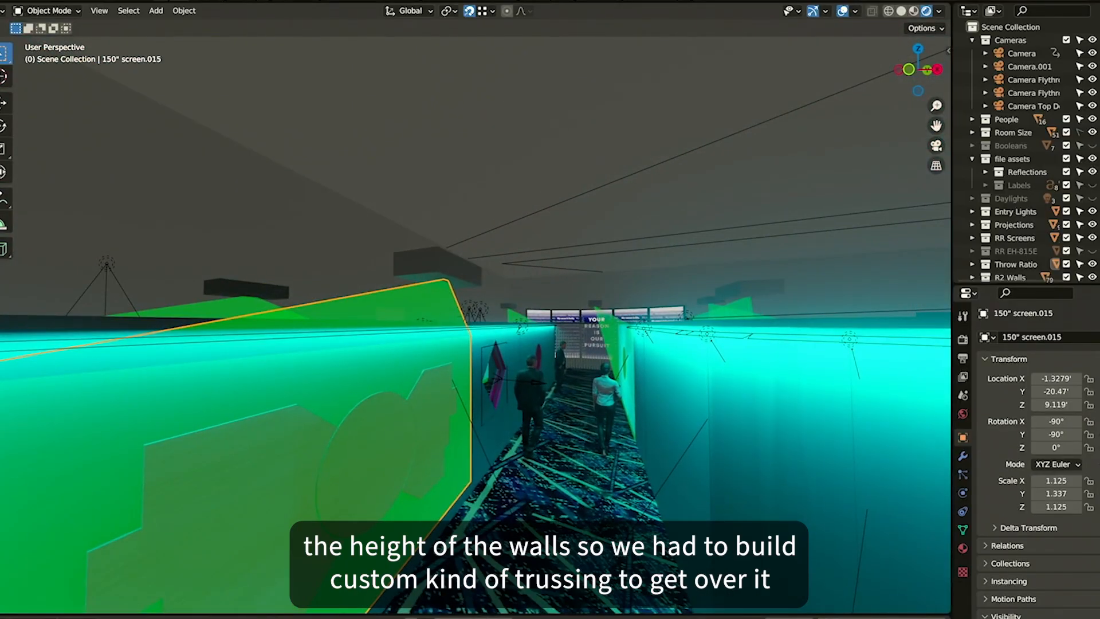
{"action": "left_click_drag", "start_coordinate": [496, 395], "coordinate": [621, 335]}
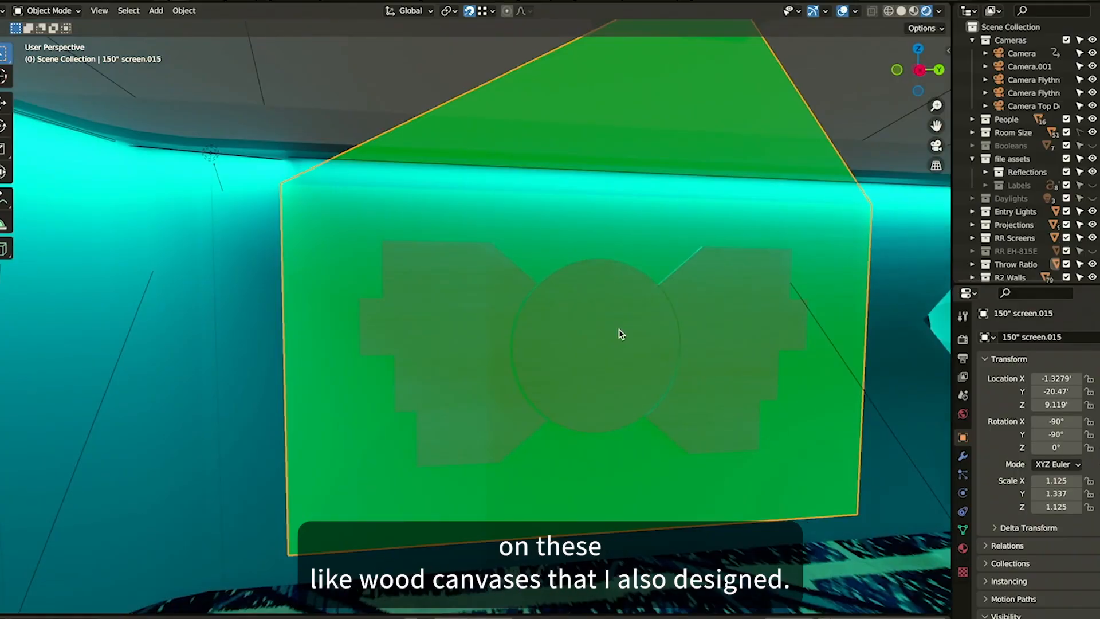
{"action": "key", "text": "Tab"}
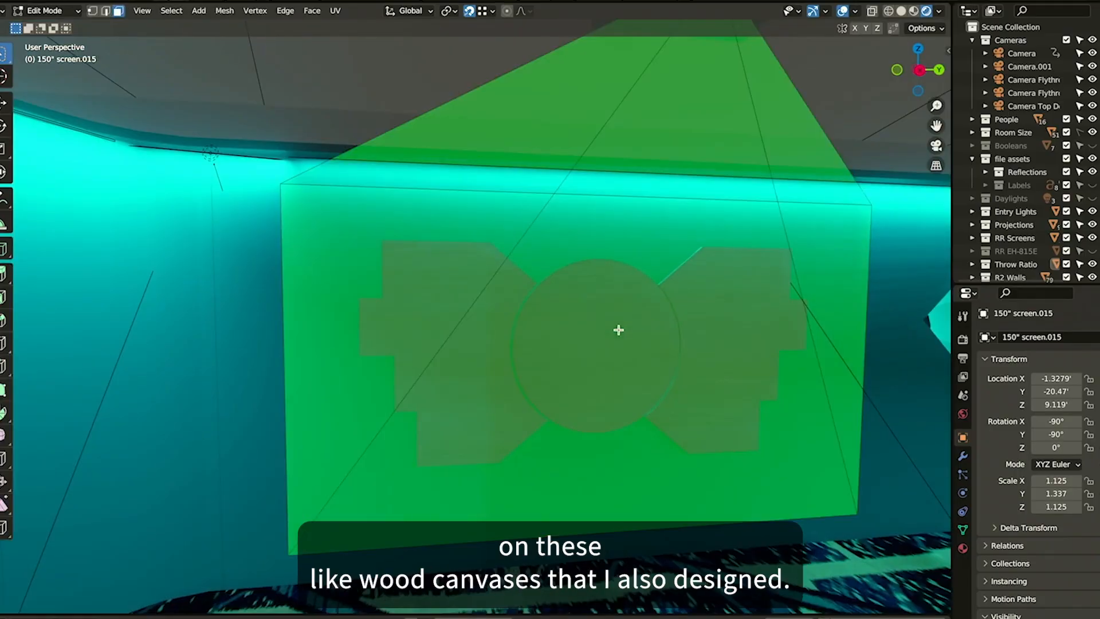
{"action": "key", "text": "Tab"}
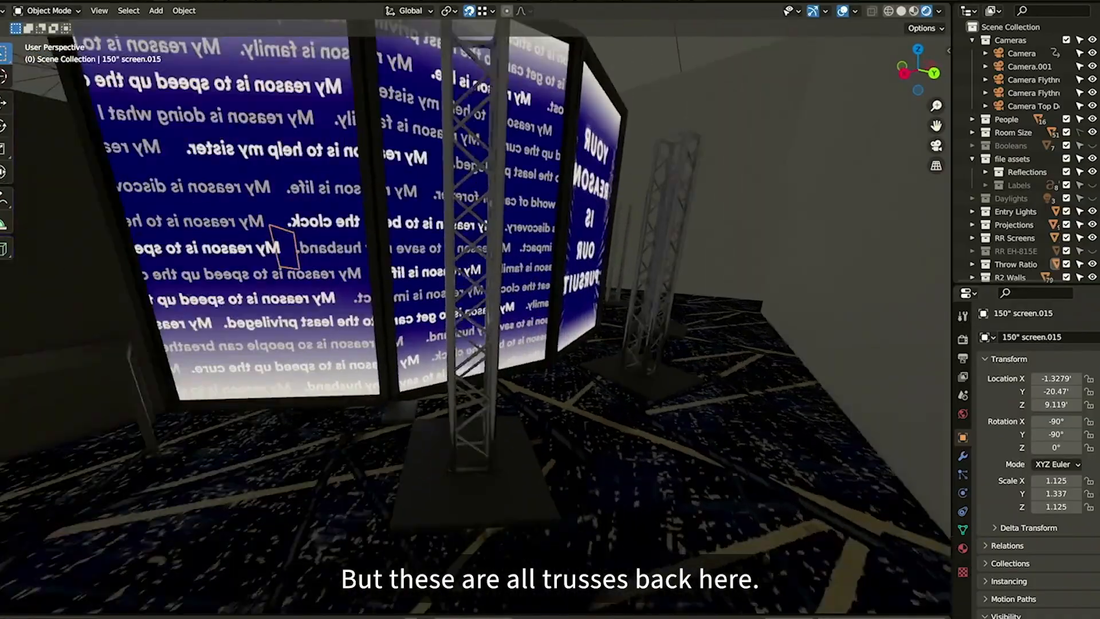
Make the RR EH-815E projector collection visible in the viewport
{"action": "key", "text": "a"}
{"action": "key", "text": "a"}
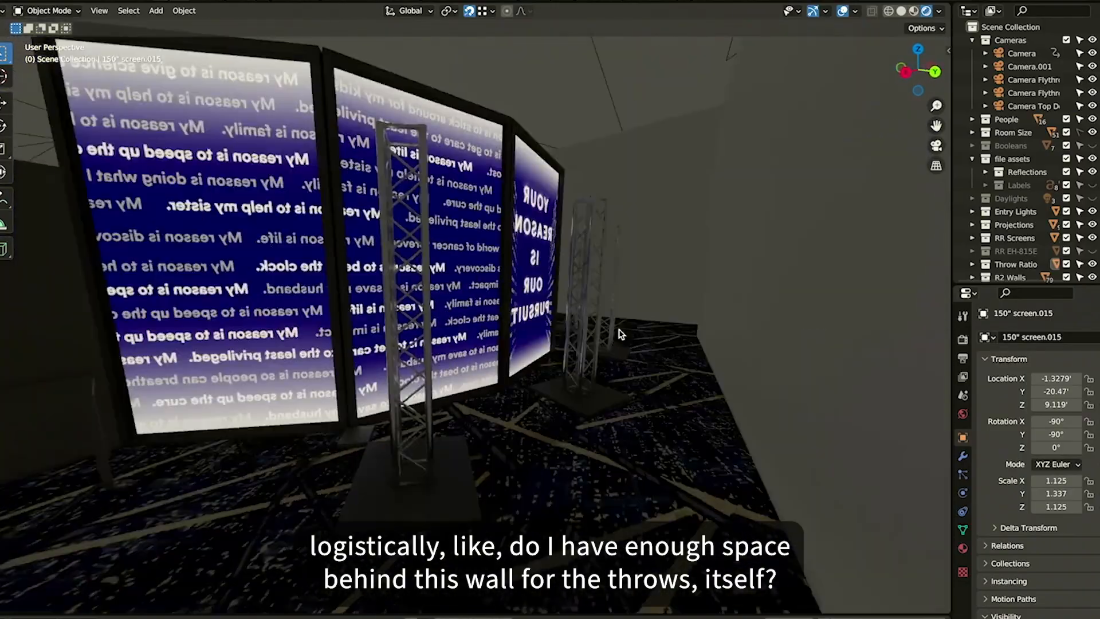
{"action": "scroll", "coordinate": [1026, 195], "scroll_direction": "down", "scroll_amount": 3}
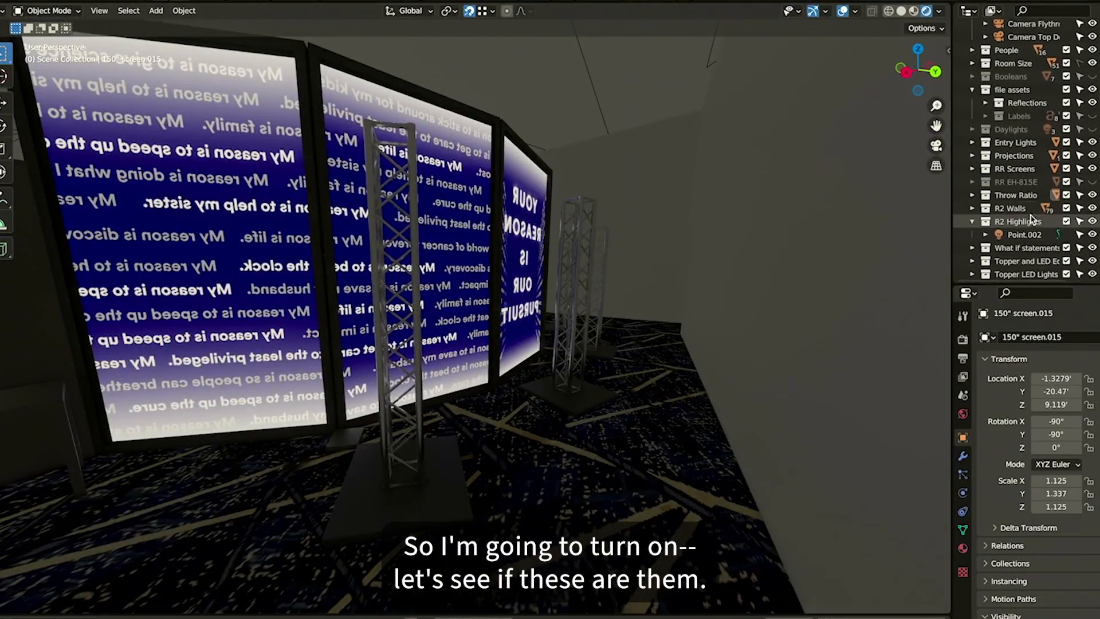
{"action": "left_click", "coordinate": [1093, 182]}
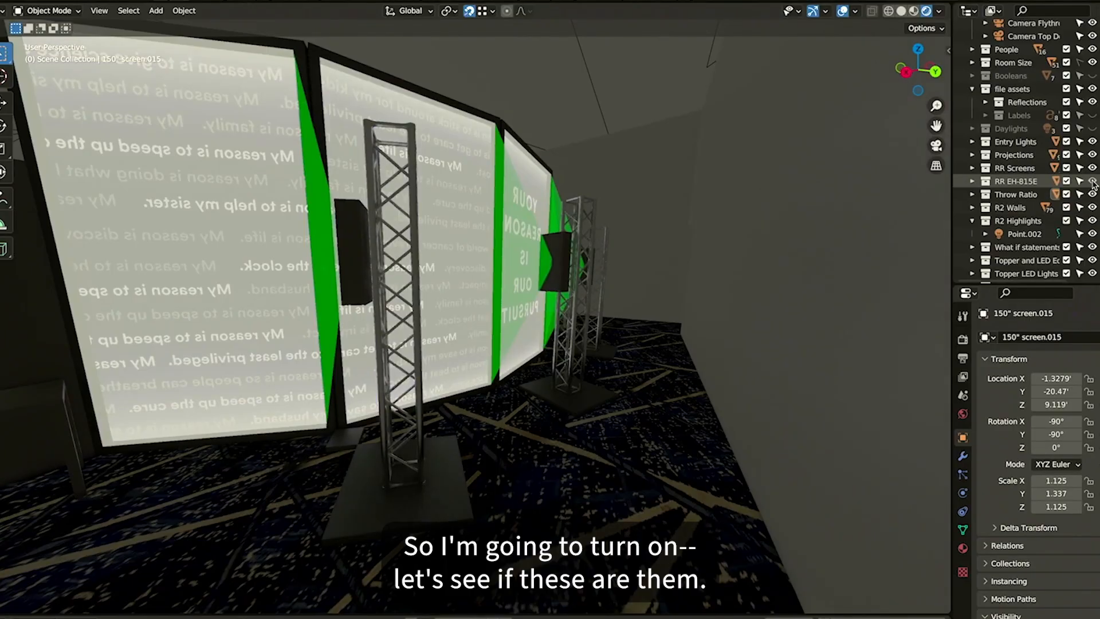
Navigate around the curved screen wall to examine the projectors mounted on trusses behind it
{"action": "key", "text": "s"}
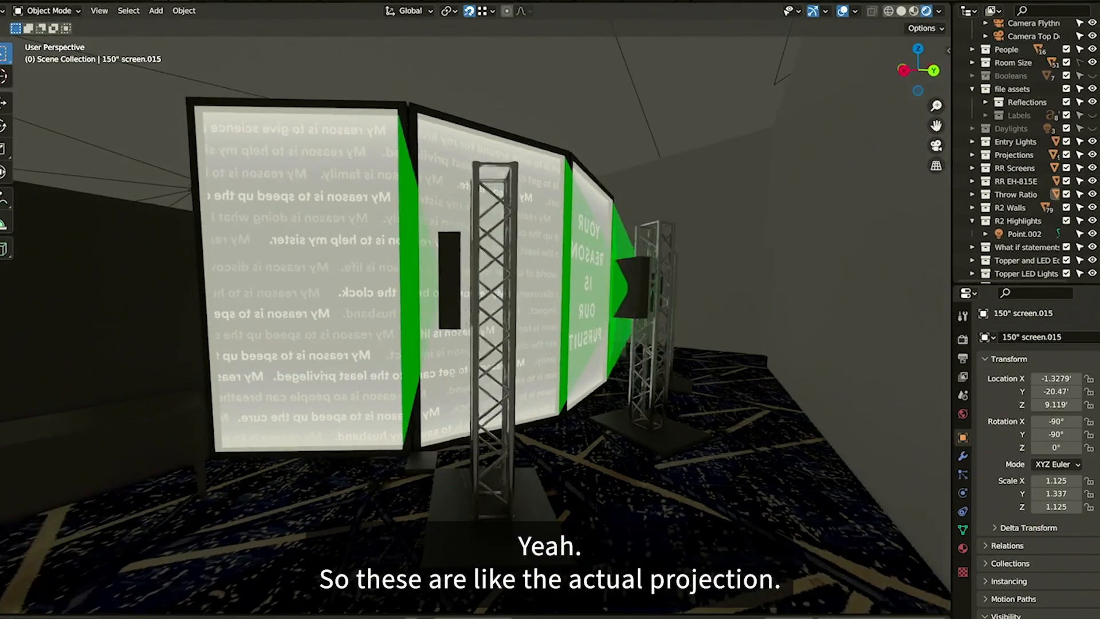
{"action": "key", "text": "a"}
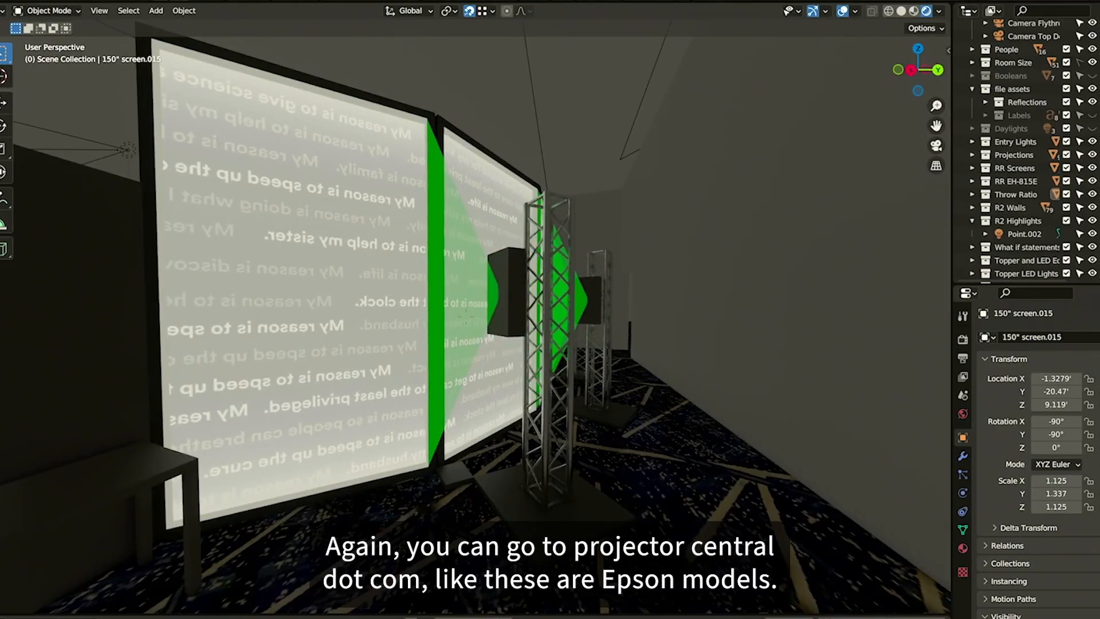
{"action": "key", "text": "d"}
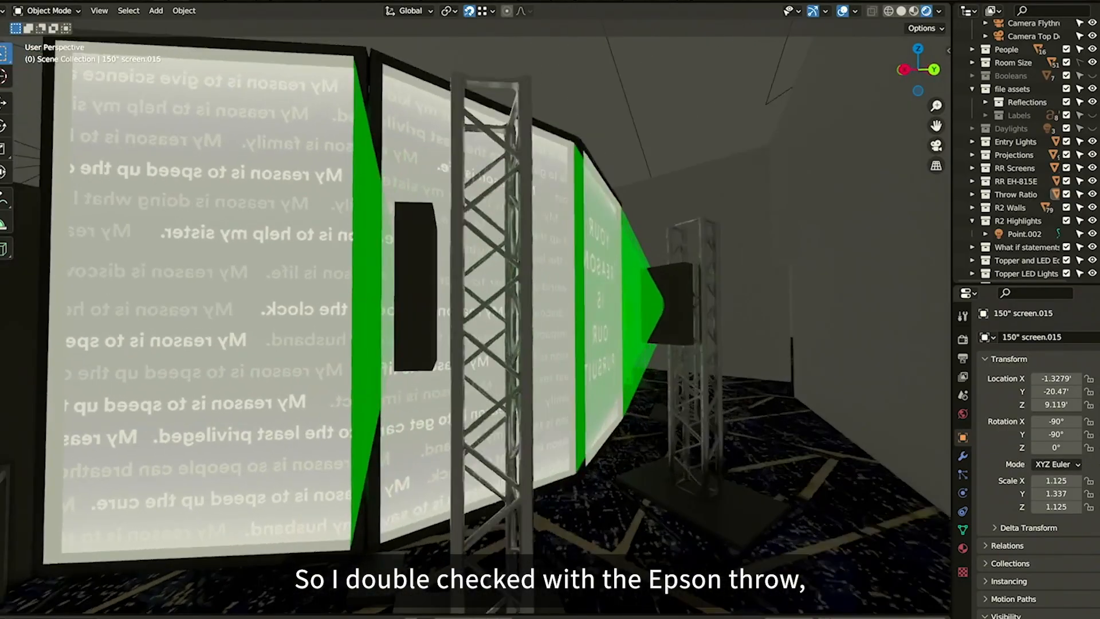
{"action": "key", "text": "s"}
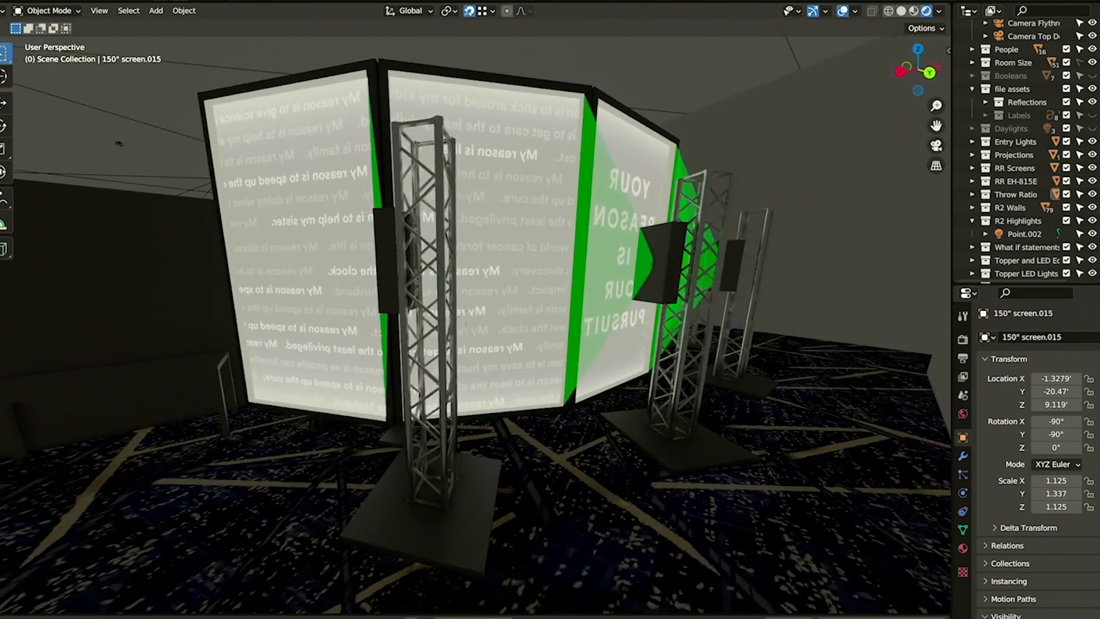
{"action": "key", "text": "w"}
{"action": "key", "text": "w"}
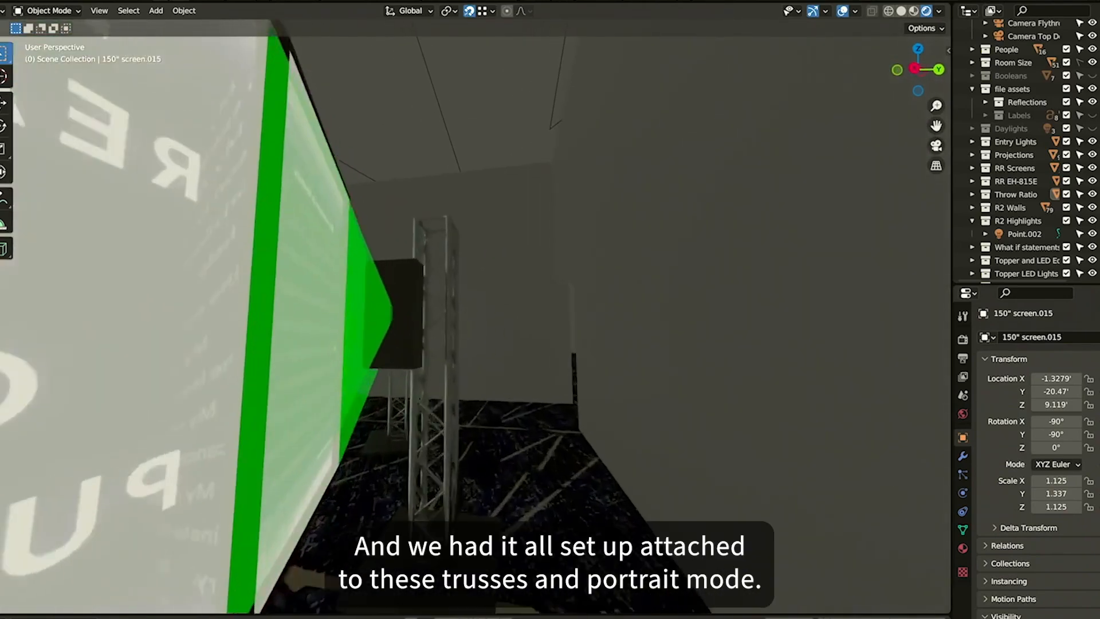
{"action": "key", "text": "w"}
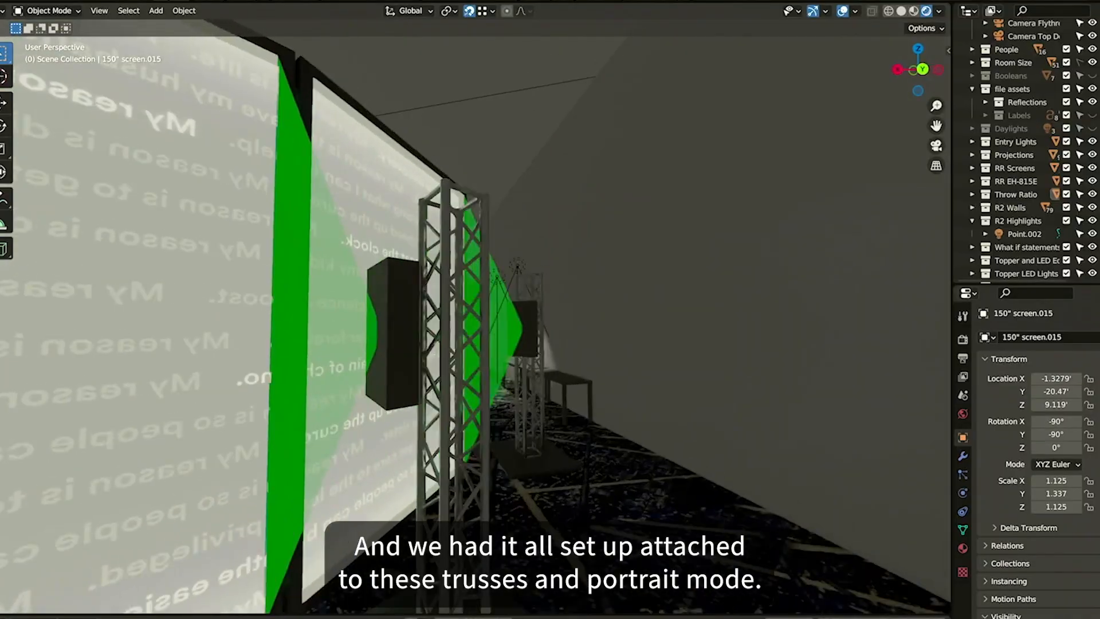
{"action": "key", "text": "d"}
{"action": "key", "text": "d"}
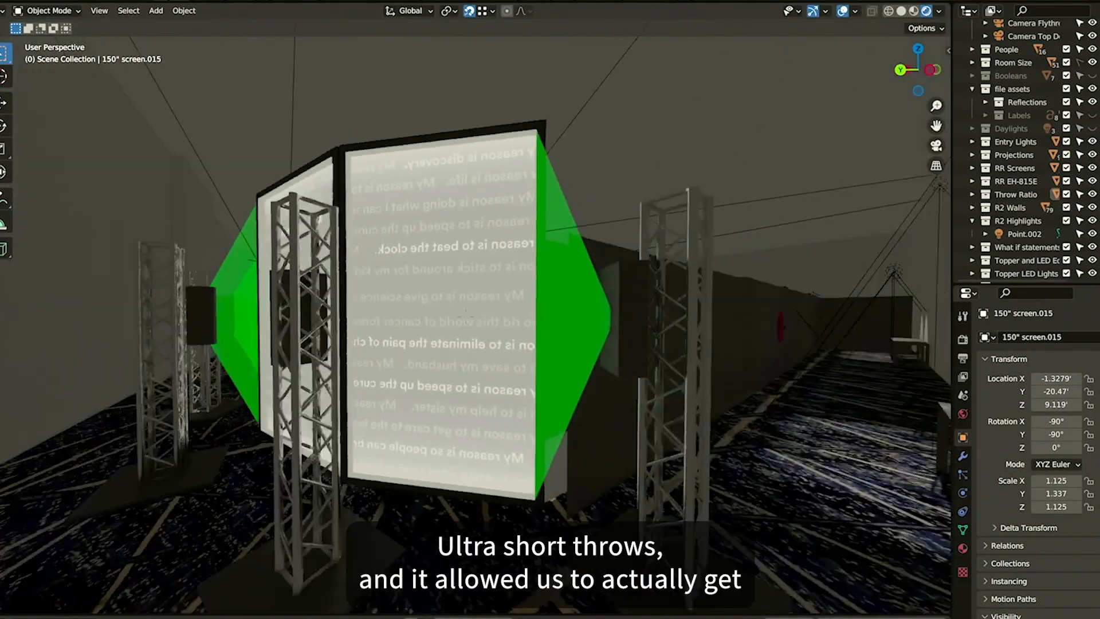
{"action": "key", "text": "s"}
{"action": "key", "text": "e"}
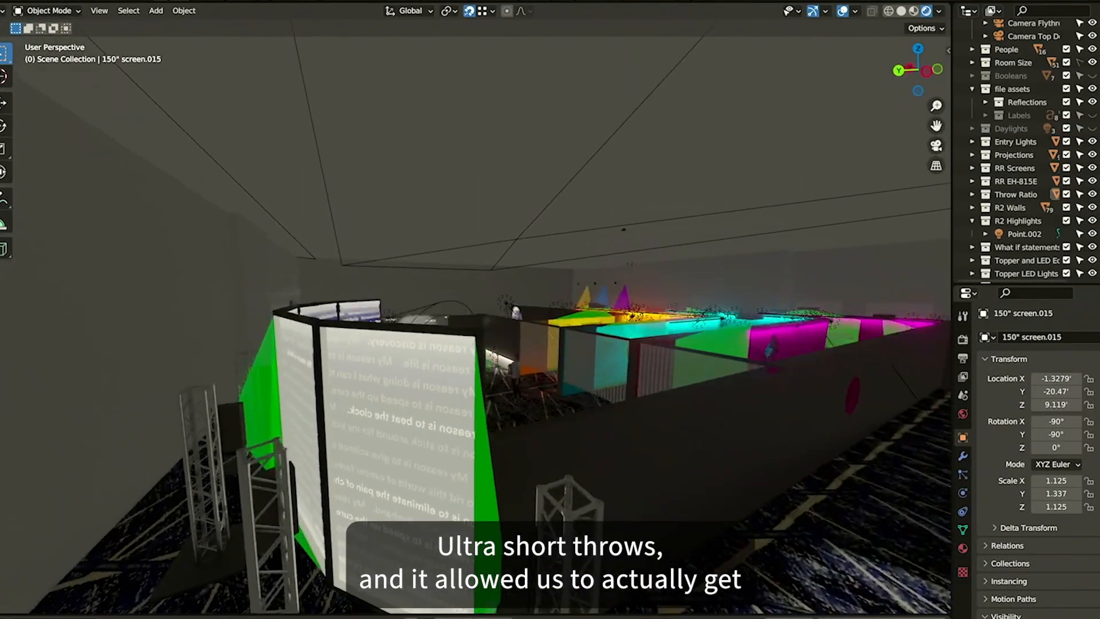
{"action": "key", "text": "a"}
{"action": "key", "text": "e"}
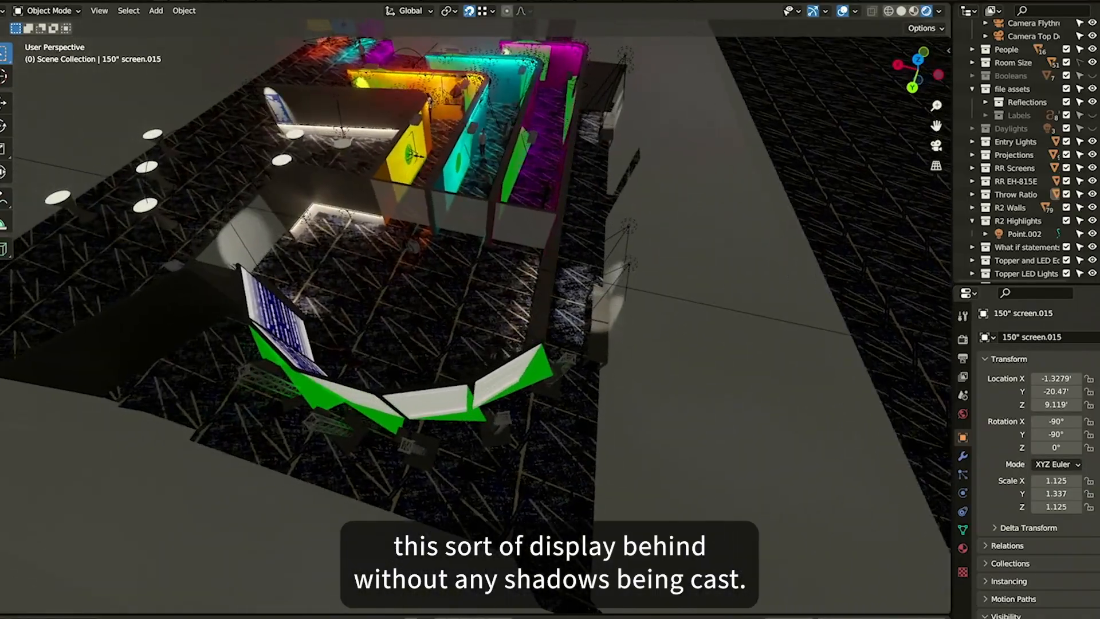
{"action": "left_click", "coordinate": [496, 272]}
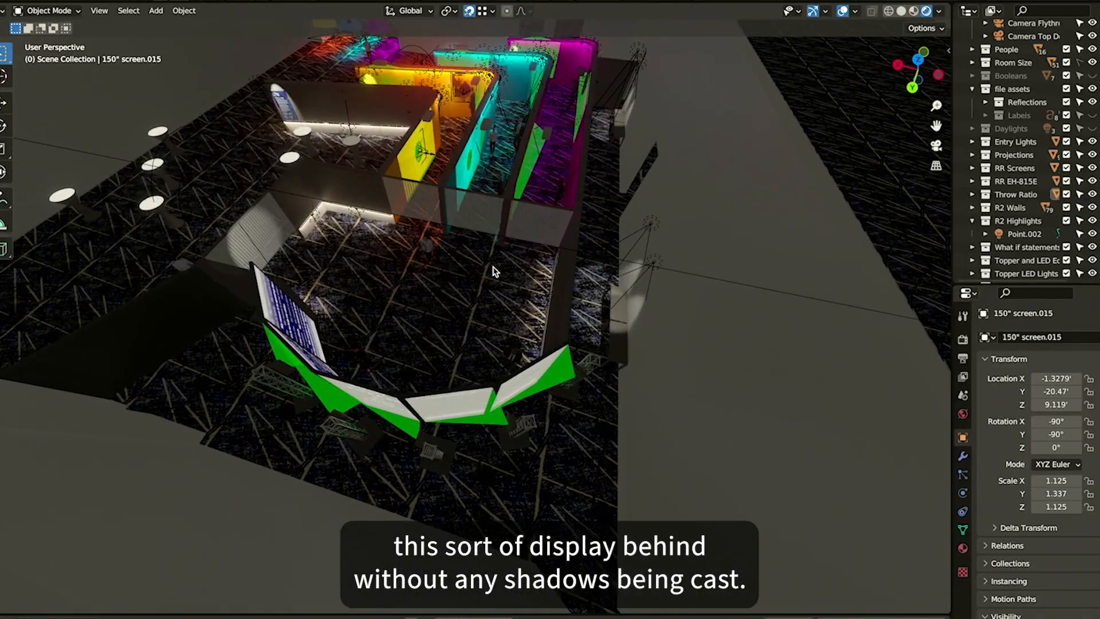
Walk through the venue to examine the projected screens and illuminated walls from visitor viewpoints
{"action": "key", "text": "shift+grave"}
{"action": "key", "text": "w"}
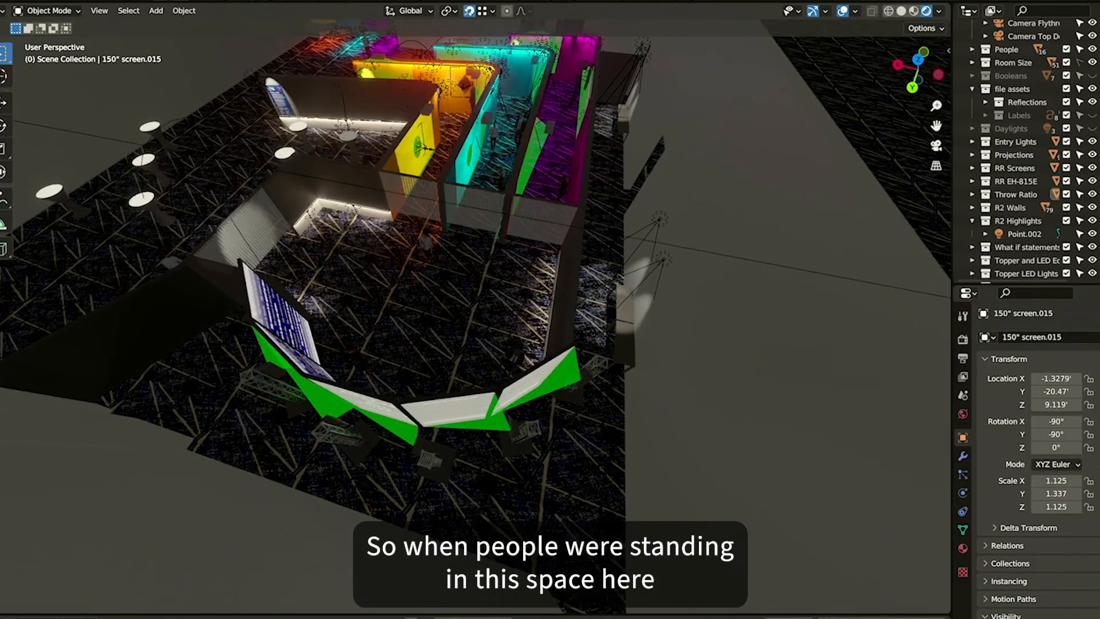
{"action": "key", "text": "w"}
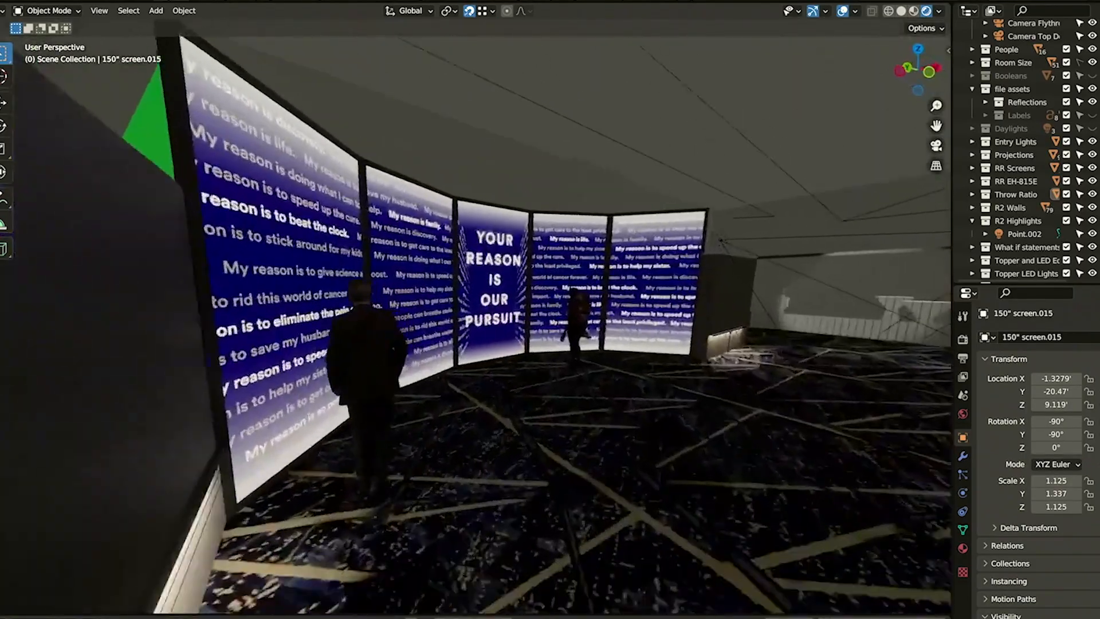
{"action": "key", "text": "s"}
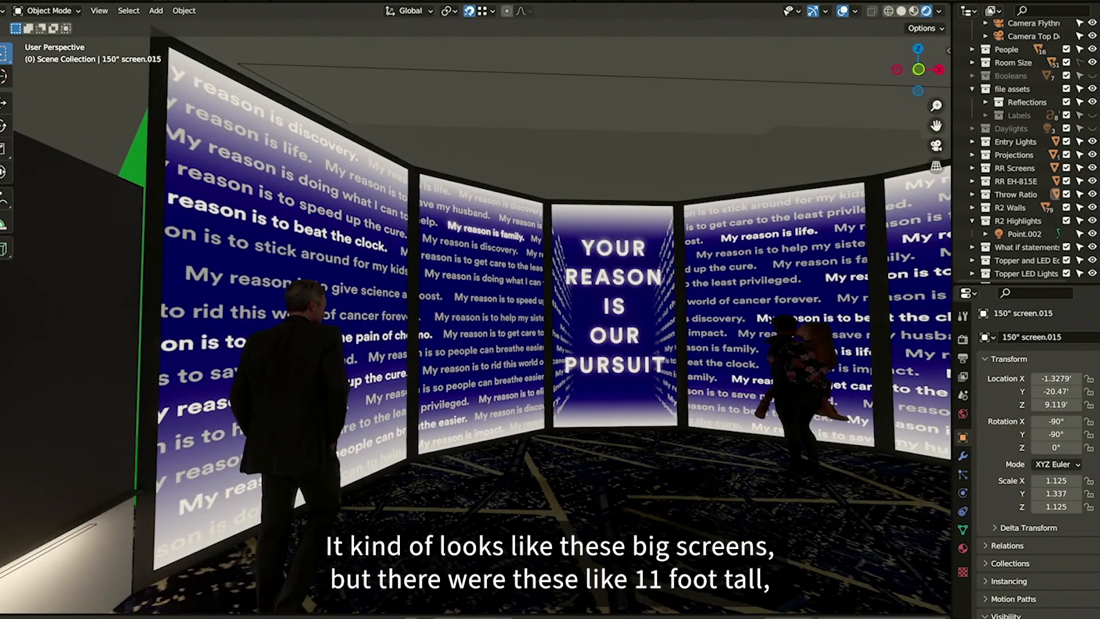
{"action": "key", "text": "w"}
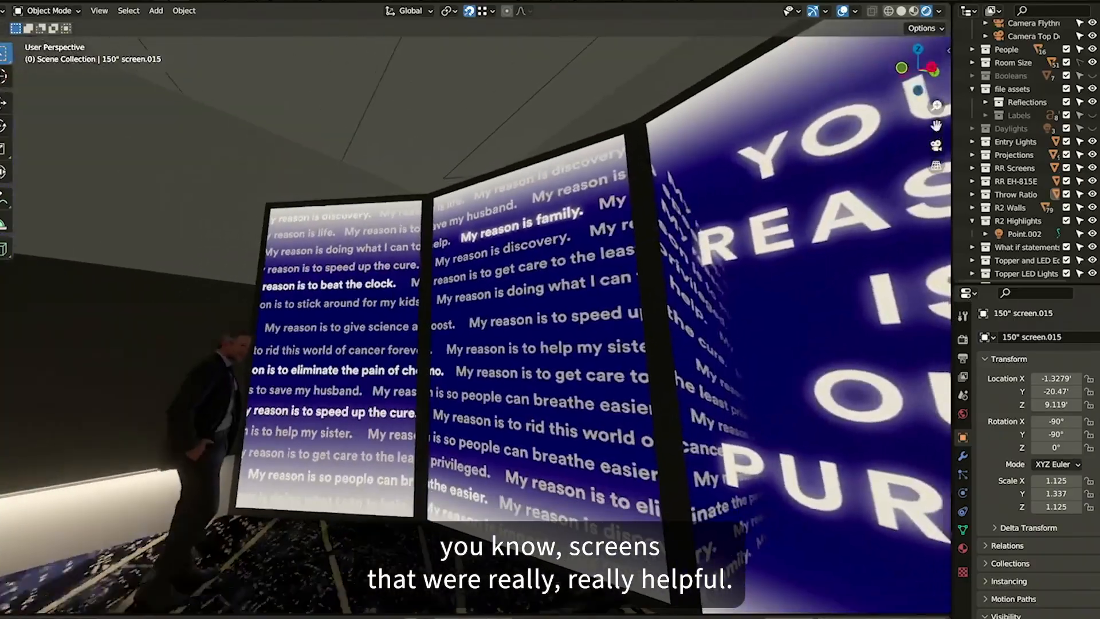
{"action": "key", "text": "s"}
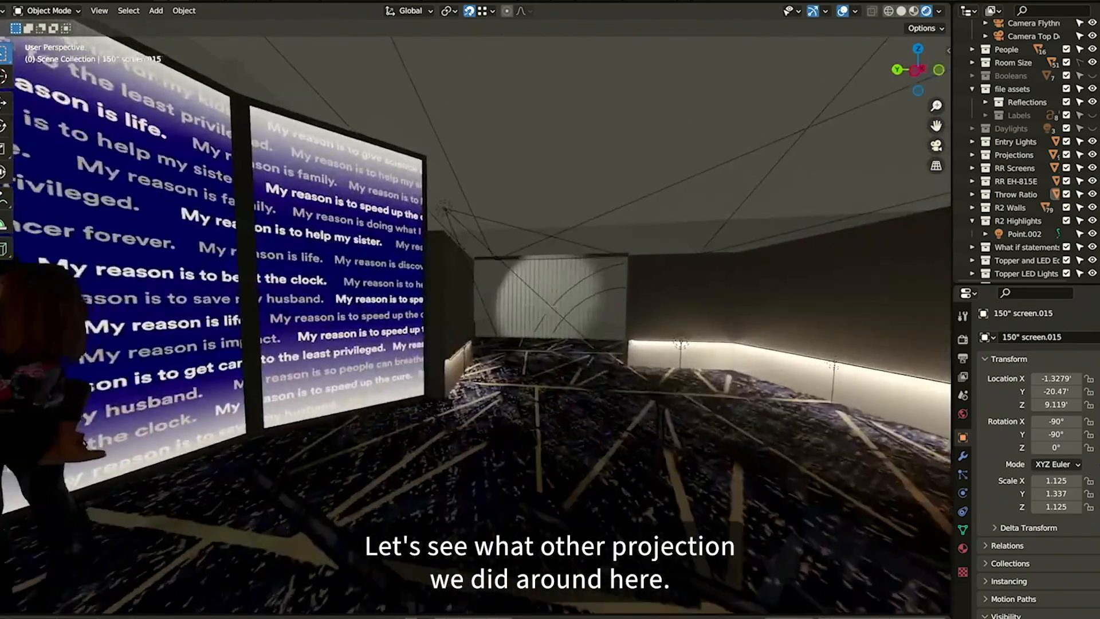
{"action": "key", "text": "w"}
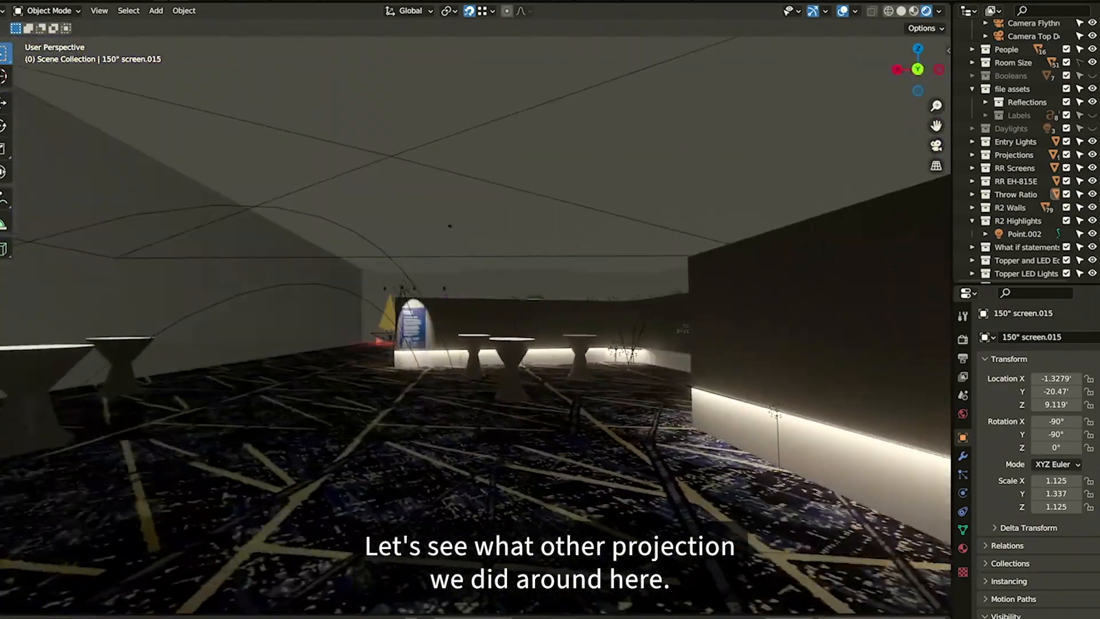
{"action": "key", "text": "w"}
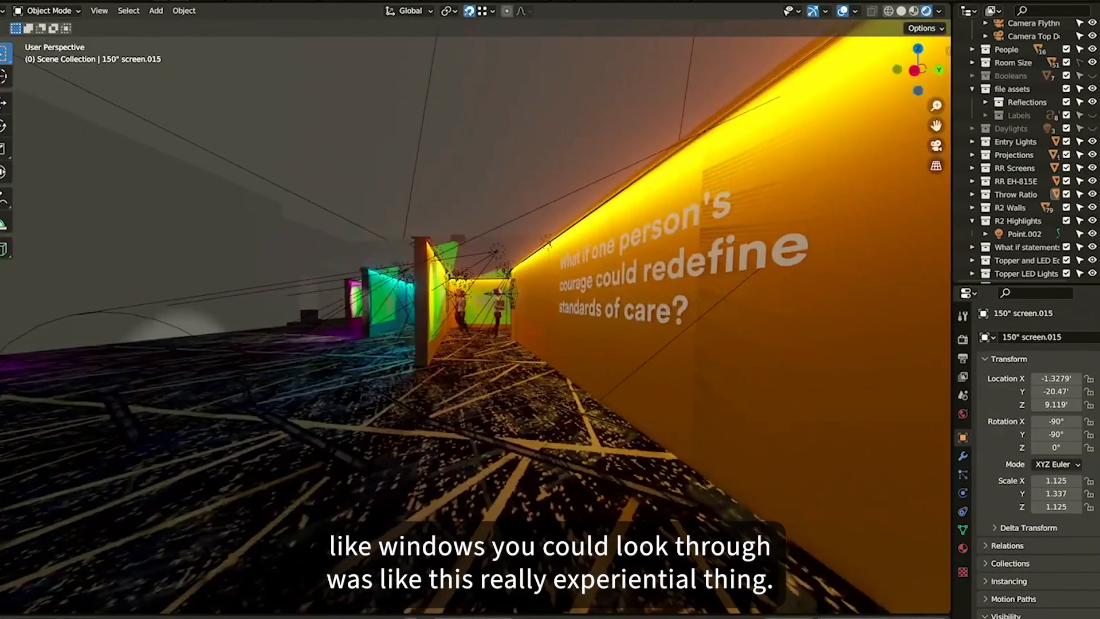
{"action": "key", "text": "a"}
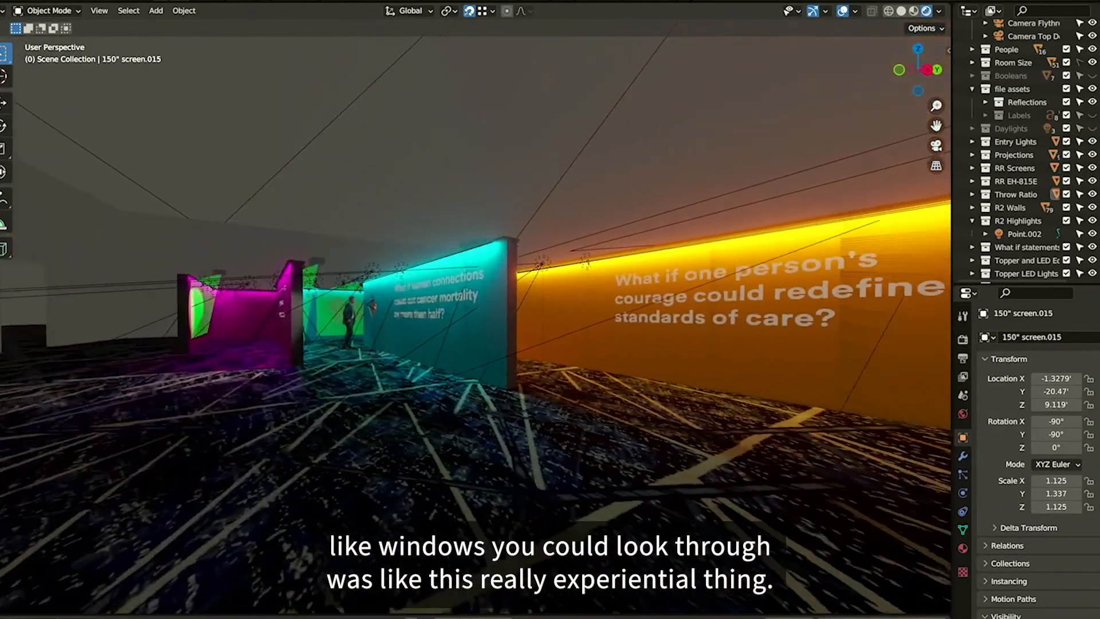
{"action": "left_click", "coordinate": [228, 163]}
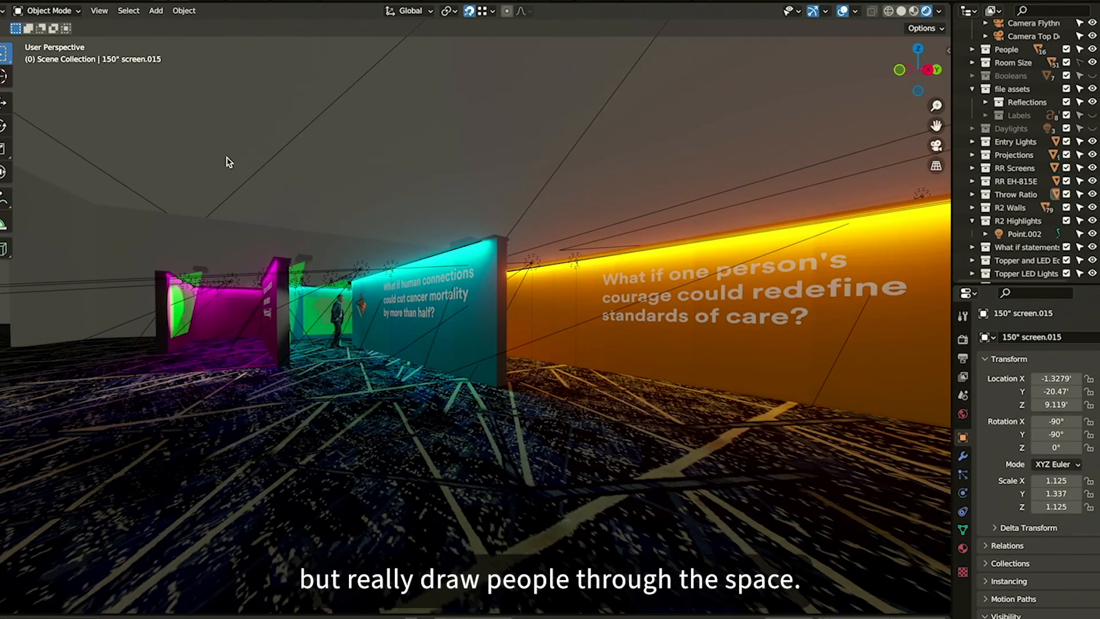
Open the recent file RedeemerMural.blend without saving changes to the current file
{"action": "left_click", "coordinate": [7, 5]}
{"action": "mouse_move", "coordinate": [53, 39]}
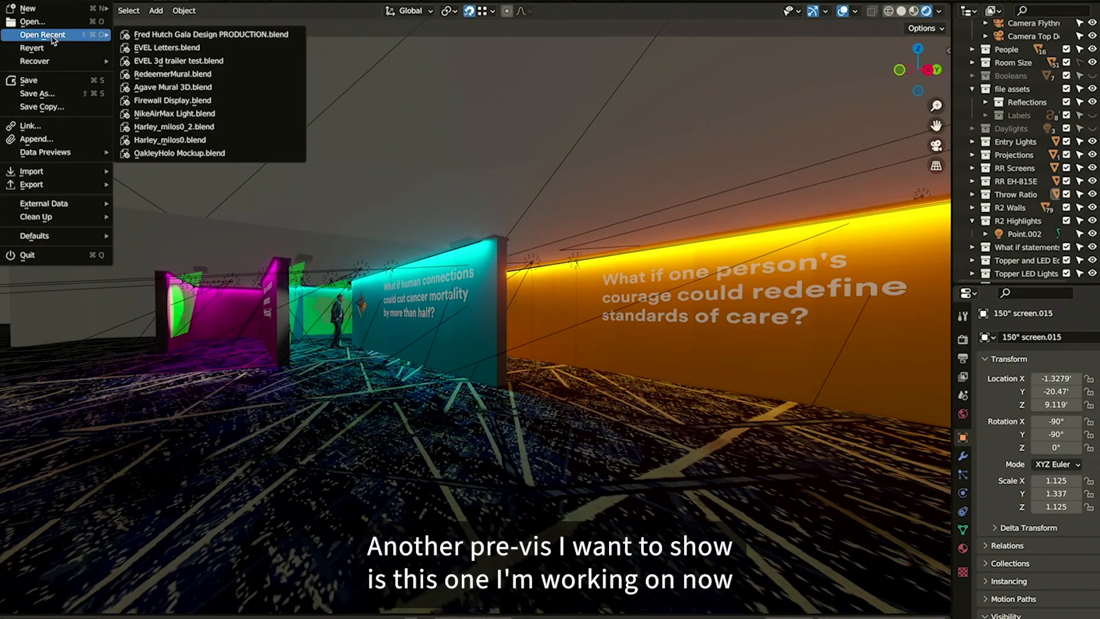
{"action": "left_click", "coordinate": [191, 74]}
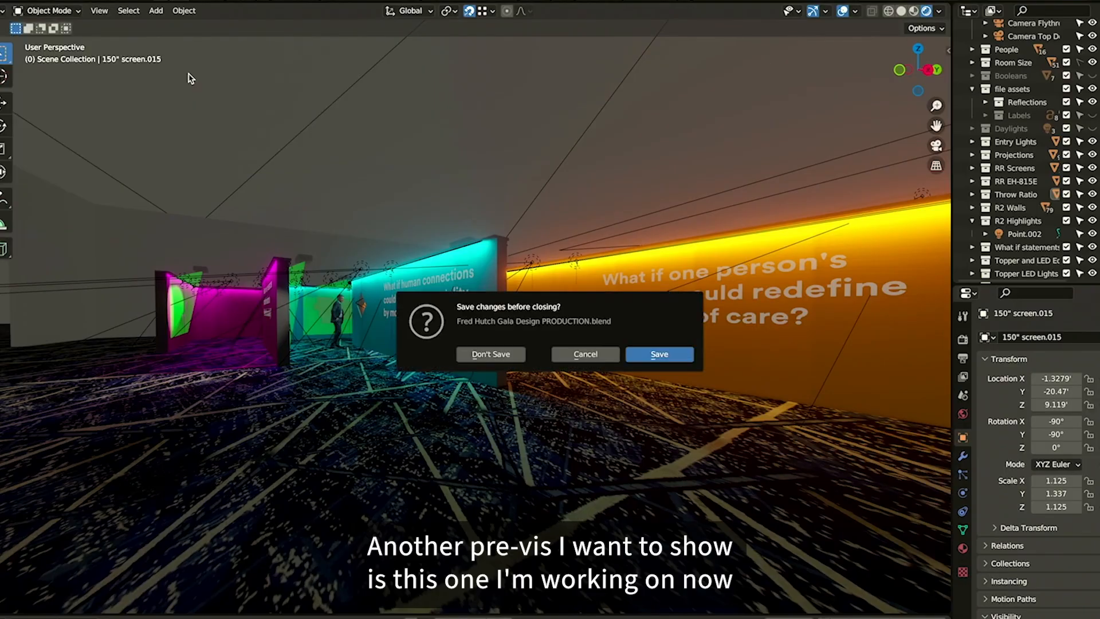
{"action": "left_click", "coordinate": [508, 354]}
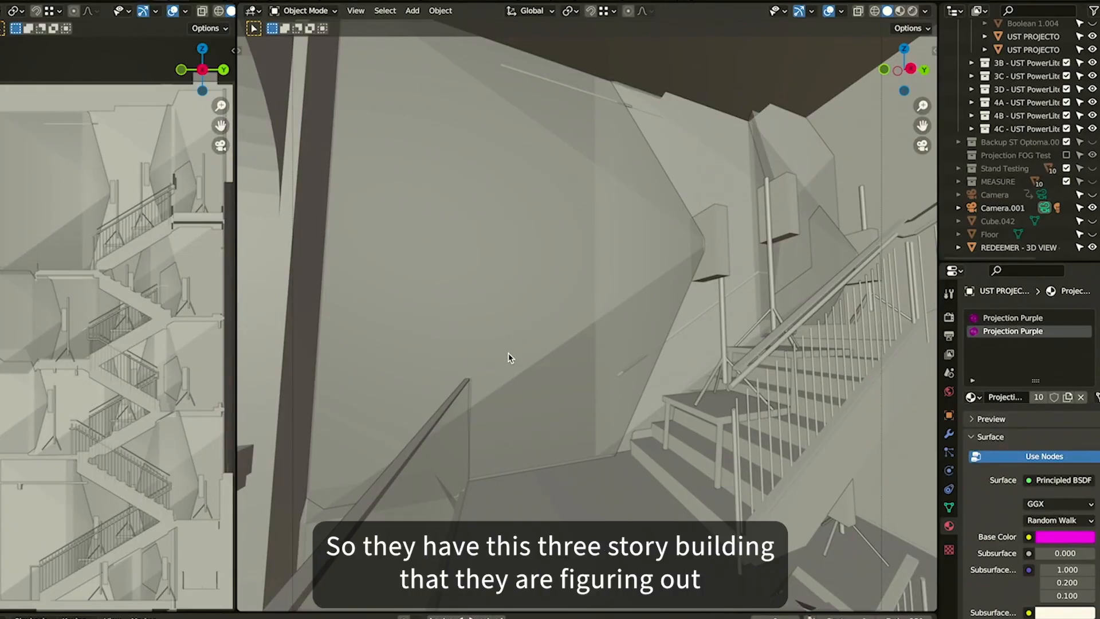
Change the left viewport's shading mode so the colored projection cones are displayed
{"action": "key", "text": "z"}
{"action": "left_click", "coordinate": [111, 496]}
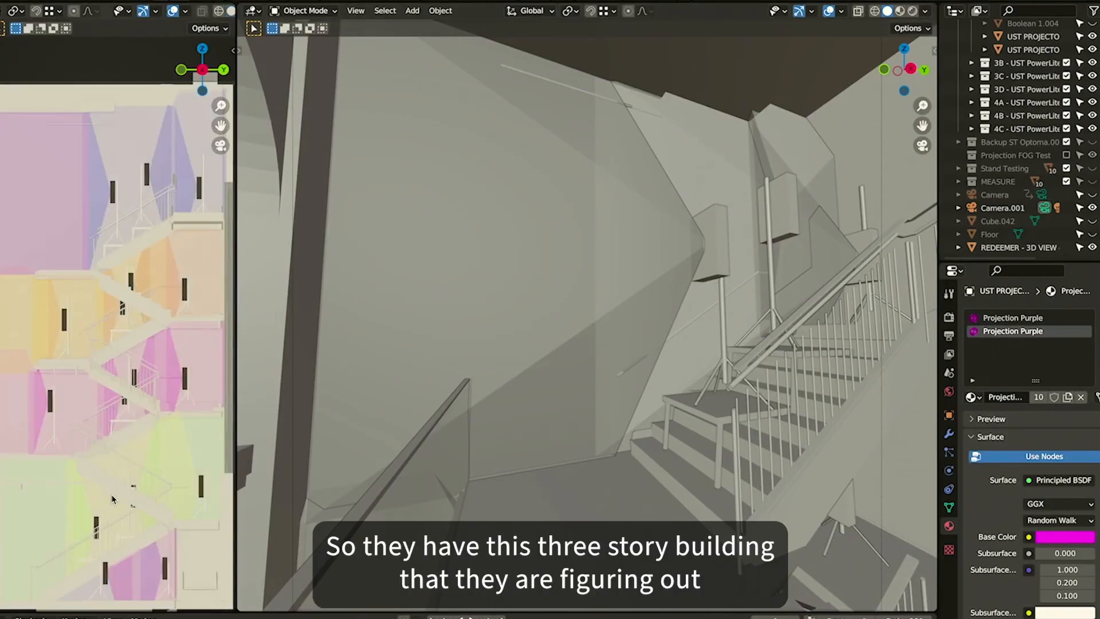
Change the shading of both viewports so the colored projection cones appear on the stairwell walls
{"action": "key", "text": "z"}
{"action": "left_click", "coordinate": [136, 396]}
{"action": "key", "text": "z"}
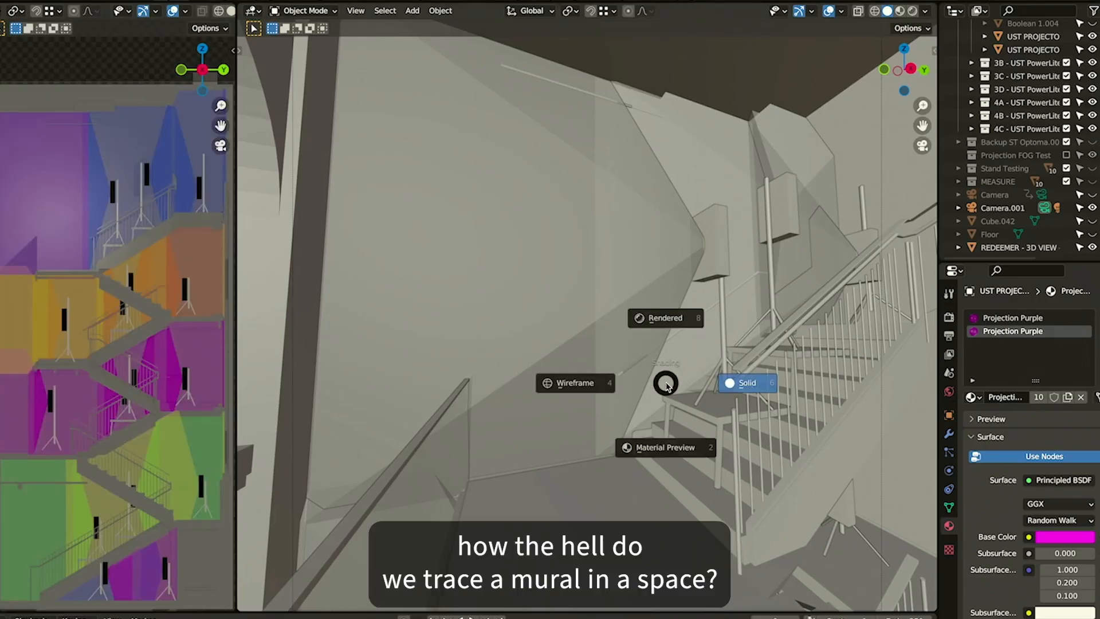
{"action": "left_click", "coordinate": [756, 381]}
Select the viewpoint camera and fly out of the stairwell to view the whole three-story building exterior
{"action": "key", "text": "shift+grave"}
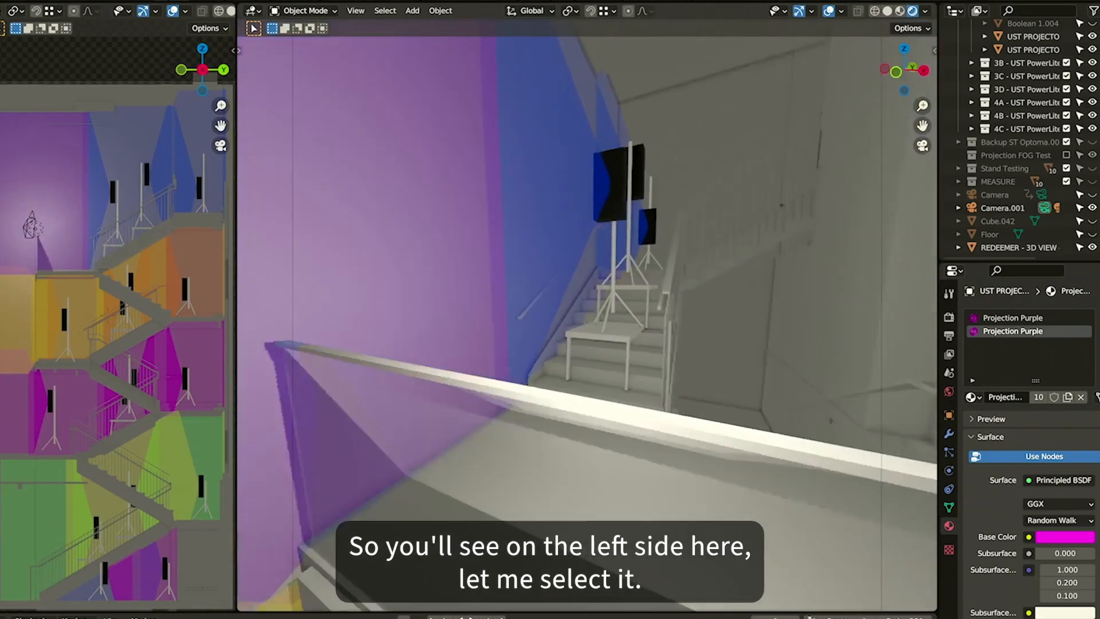
{"action": "key", "text": "s"}
{"action": "left_click", "coordinate": [659, 310]}
{"action": "left_click", "coordinate": [25, 223]}
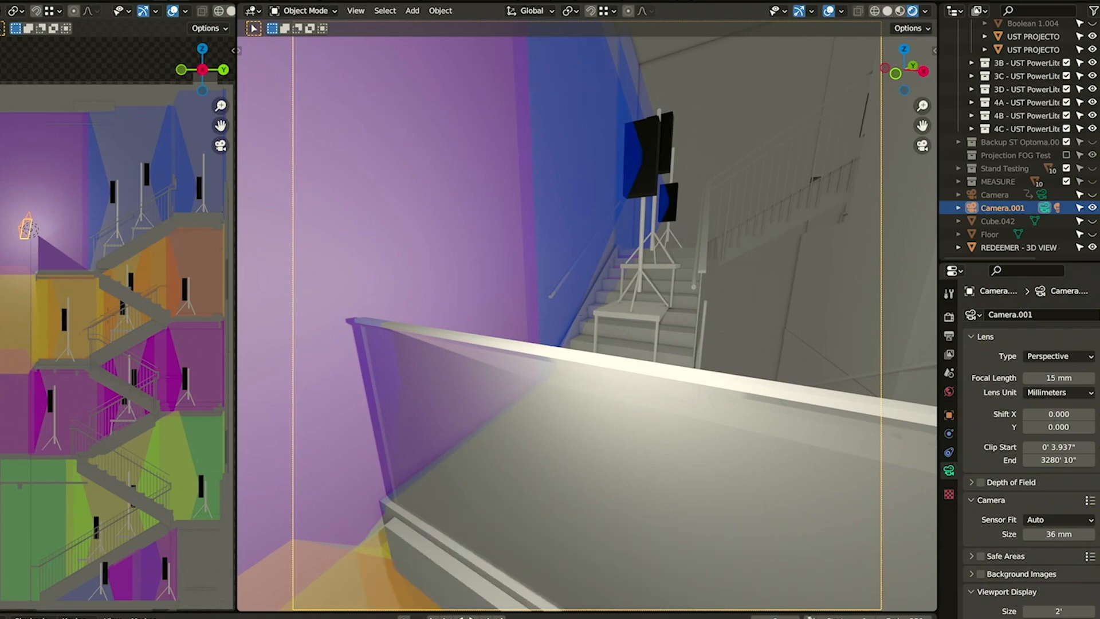
{"action": "key", "text": "q"}
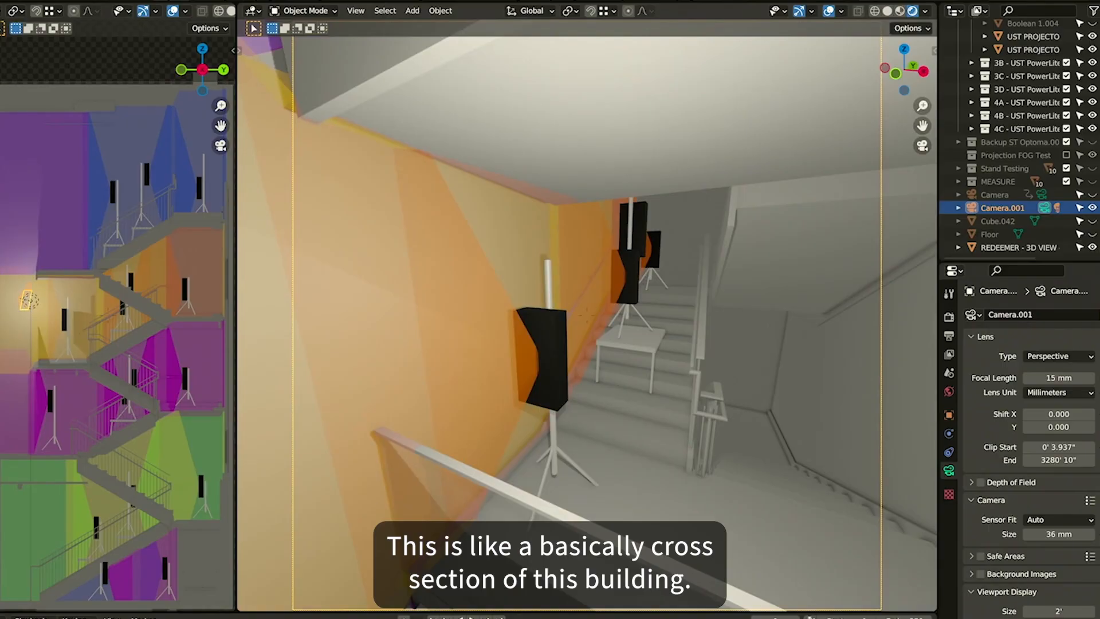
{"action": "key", "text": "s"}
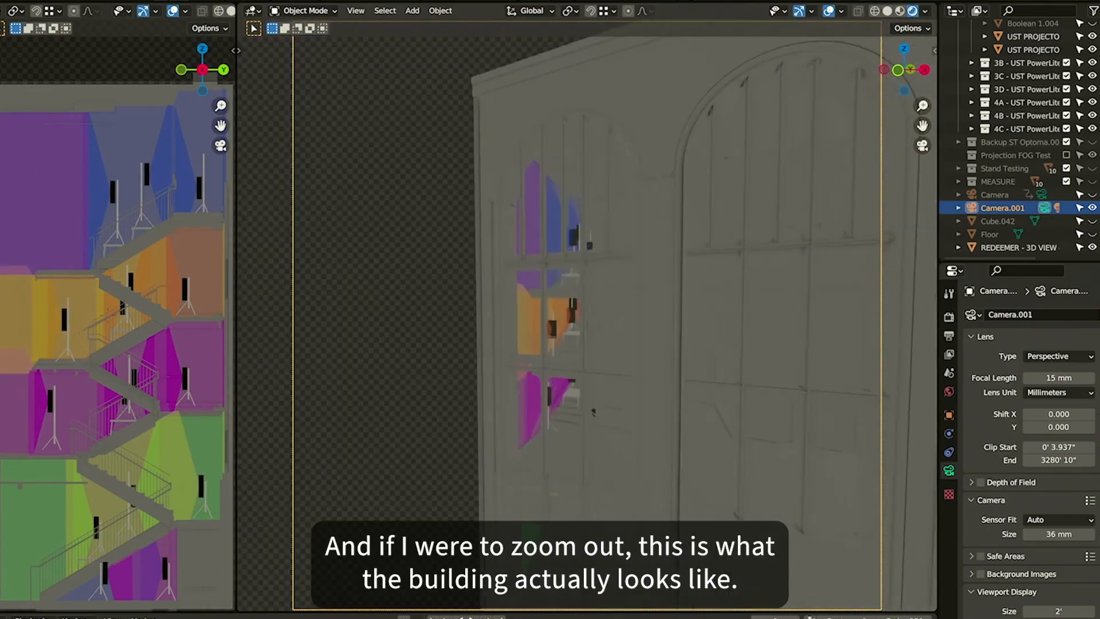
{"action": "key", "text": "w"}
{"action": "key", "text": "s"}
{"action": "left_click", "coordinate": [588, 316]}
{"action": "key", "text": "z"}
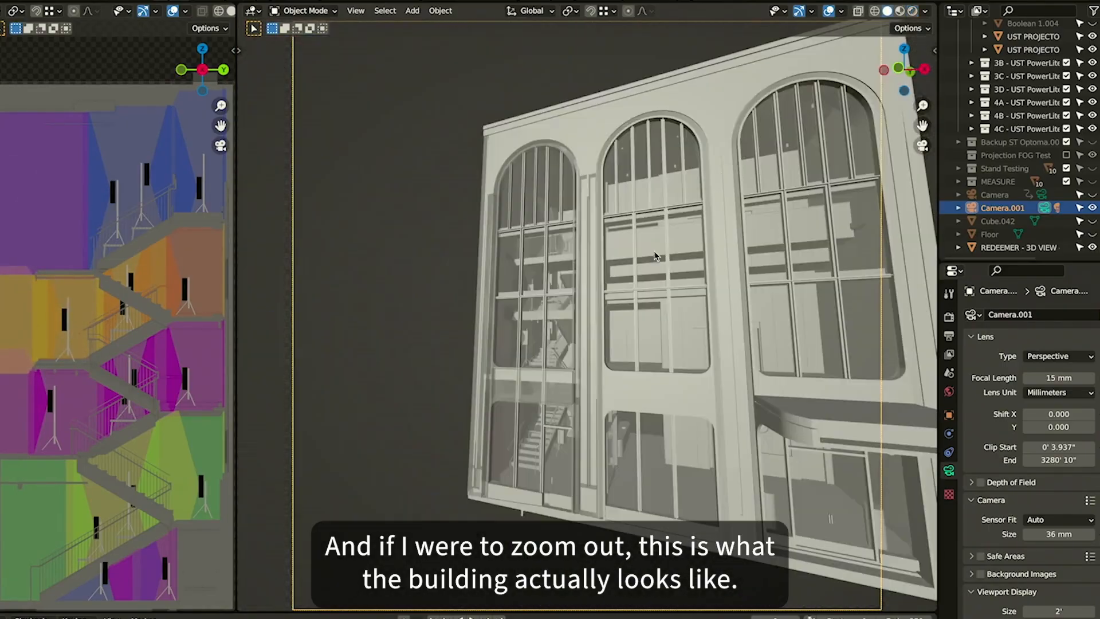
{"action": "key", "text": "shift+grave"}
{"action": "key", "text": "w"}
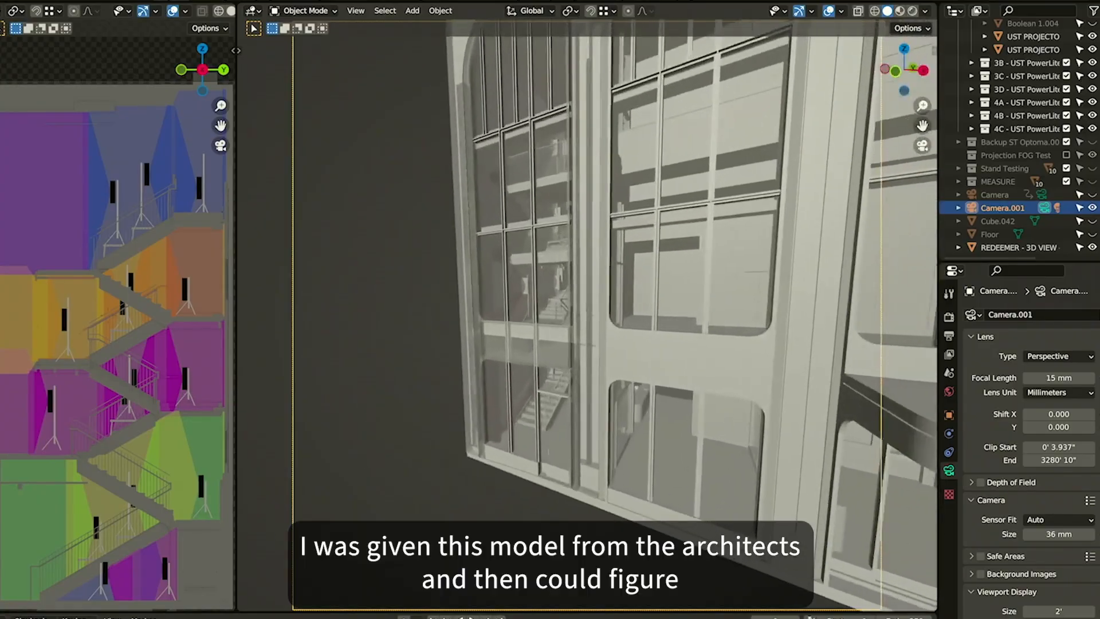
{"action": "key", "text": "w"}
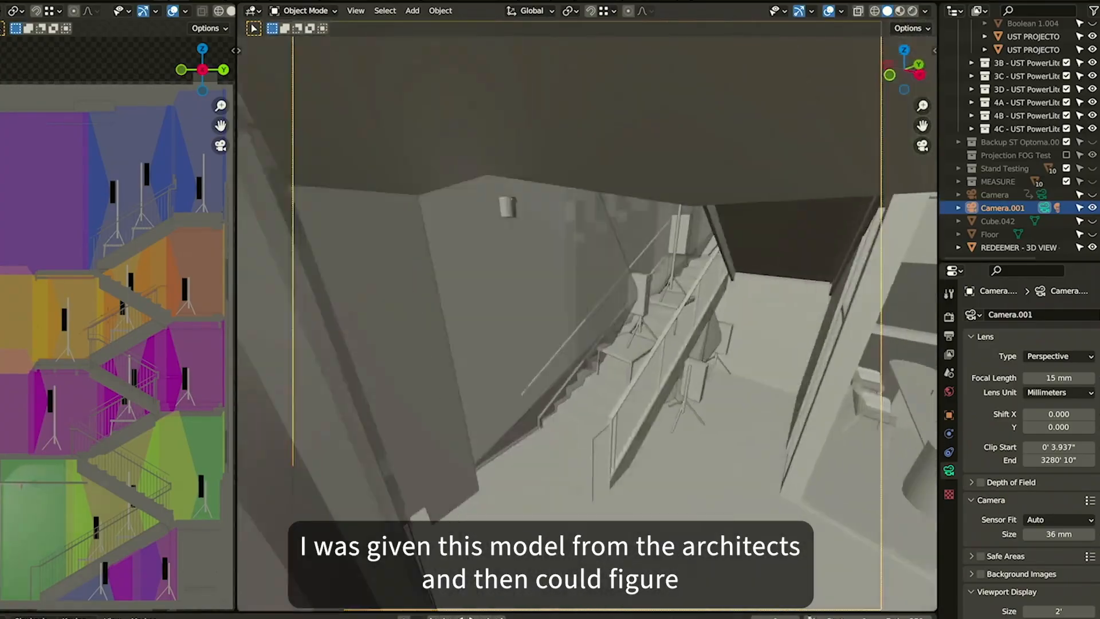
Fly back into the stairwell and switch the main viewport to Rendered shading
{"action": "key", "text": "s"}
{"action": "left_click", "coordinate": [554, 273]}
{"action": "key", "text": "q"}
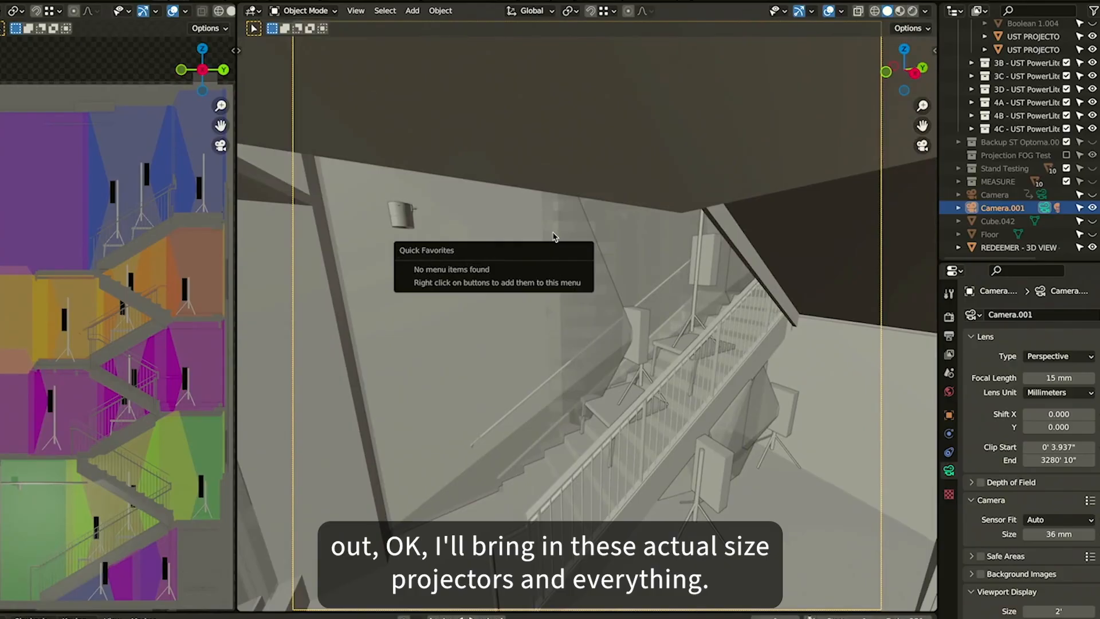
{"action": "key", "text": "Escape"}
{"action": "key", "text": "shift+grave"}
{"action": "key", "text": "w"}
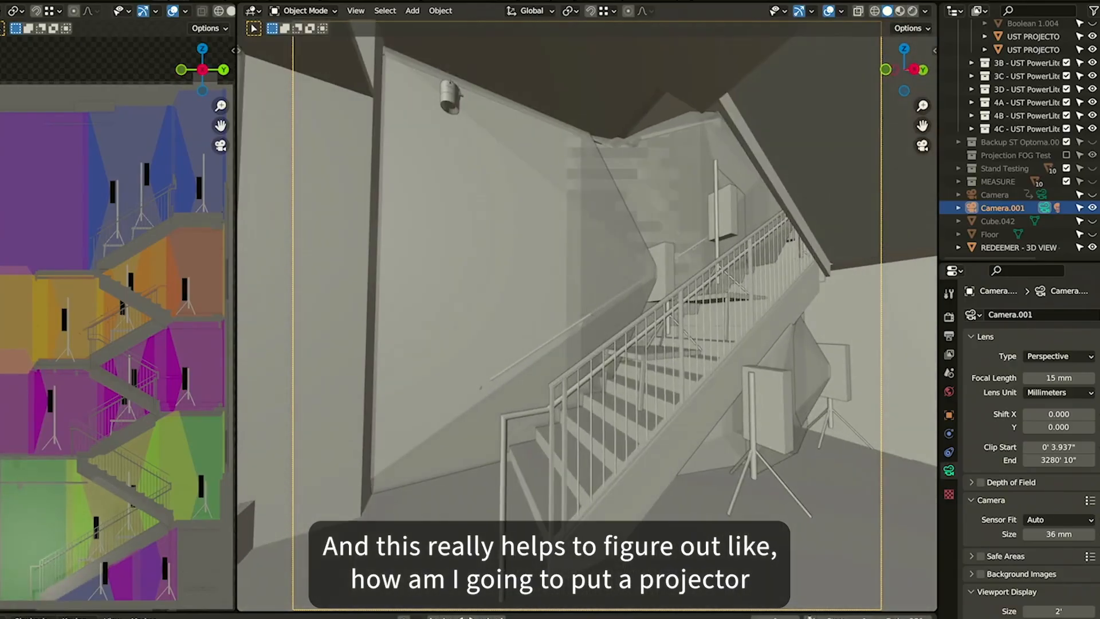
{"action": "left_click", "coordinate": [553, 235]}
{"action": "key", "text": "z"}
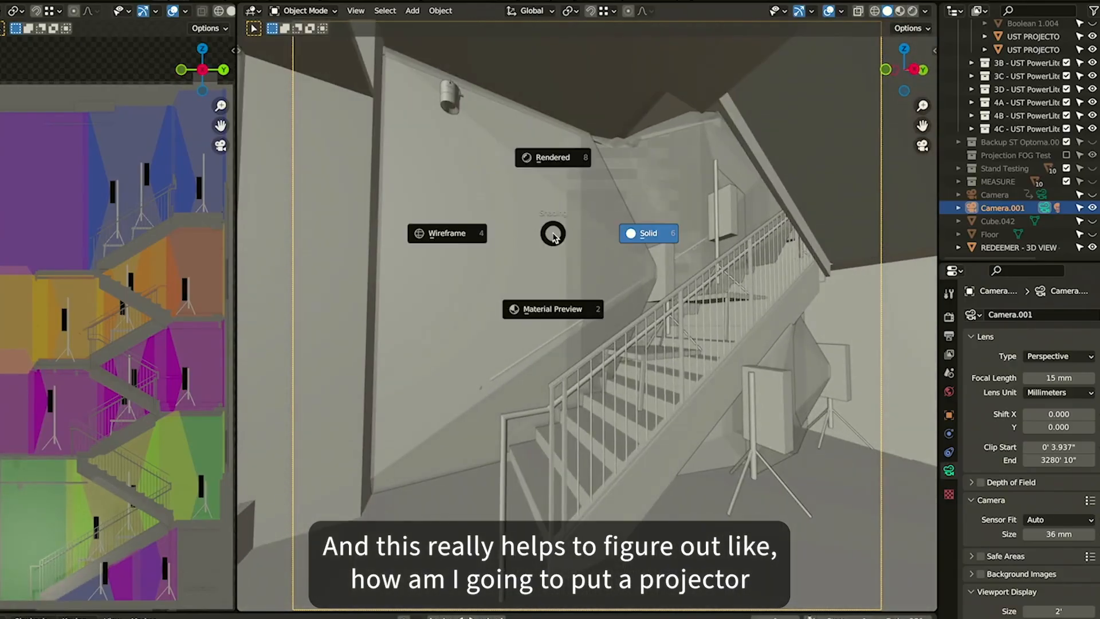
{"action": "left_click", "coordinate": [549, 176]}
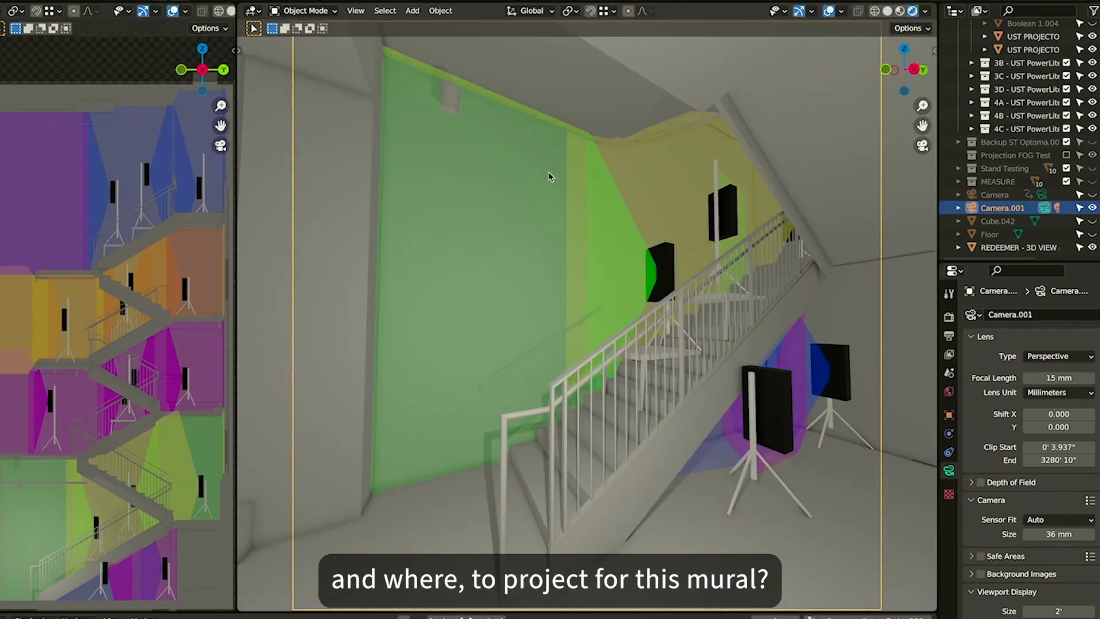
Fly along the stairs to examine the overlapping projections and the projectors mounted on stands
{"action": "key", "text": "w"}
{"action": "key", "text": "d"}
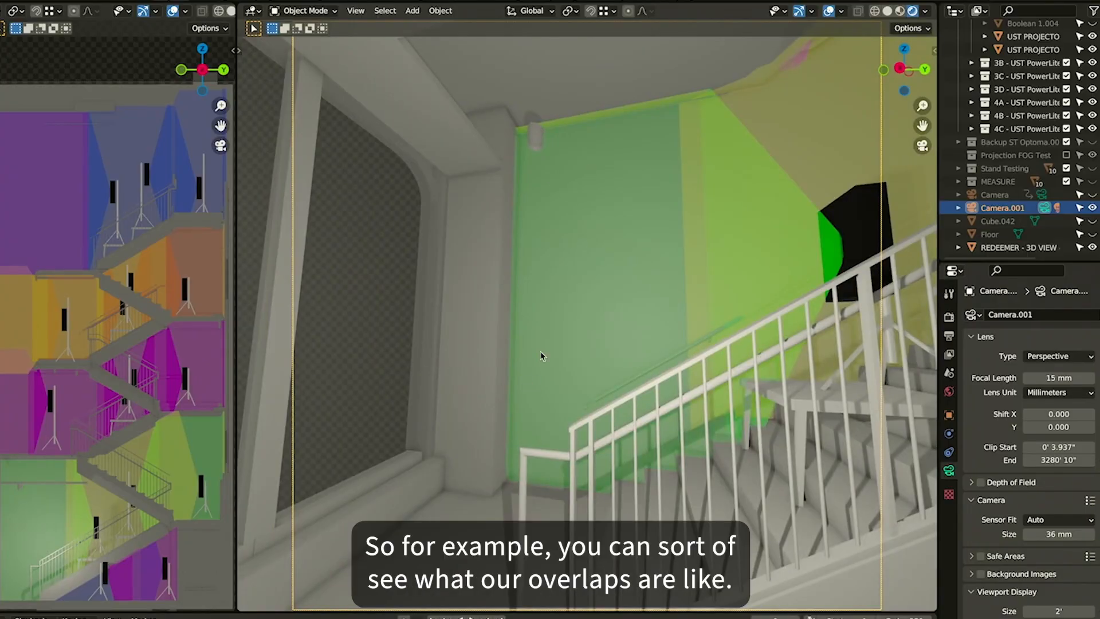
{"action": "key", "text": "shift+grave"}
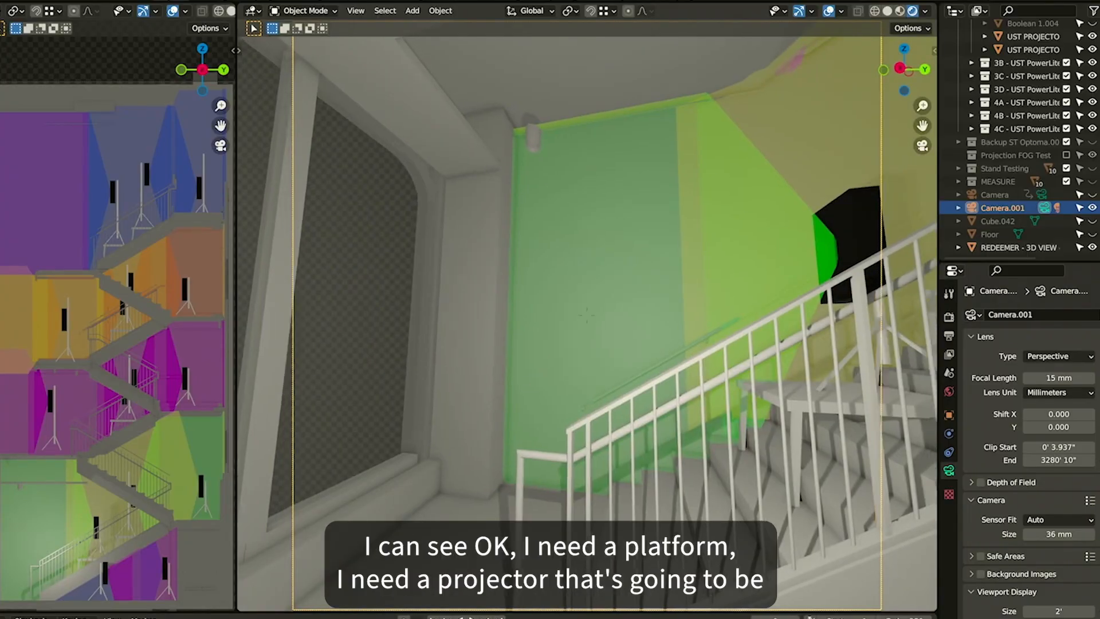
{"action": "key", "text": "w"}
{"action": "key", "text": "a"}
{"action": "key", "text": "d"}
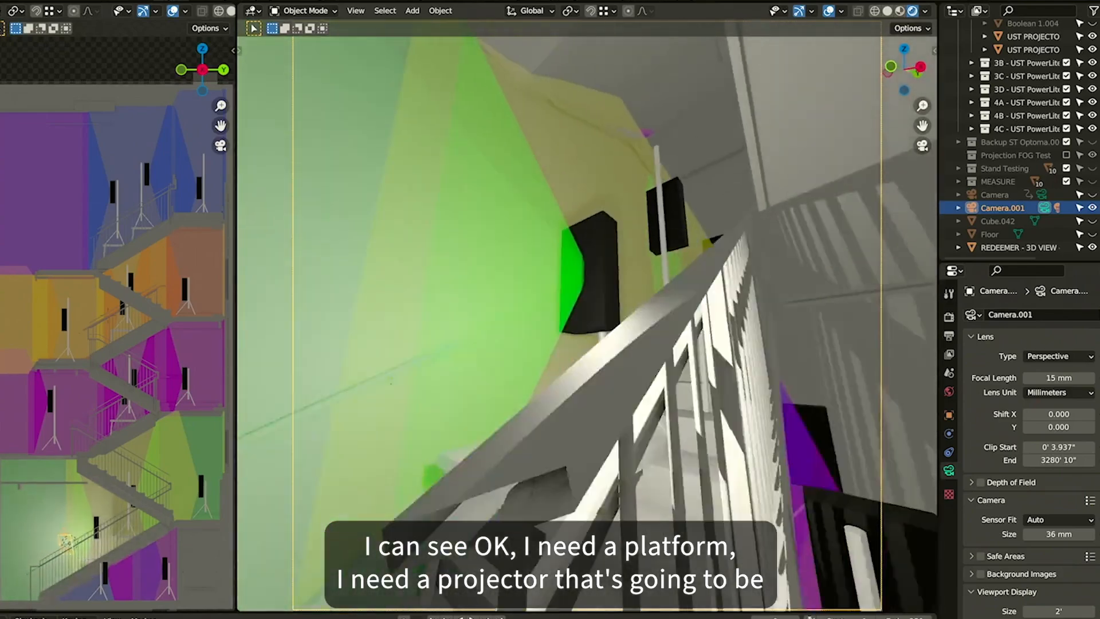
{"action": "key", "text": "e"}
{"action": "key", "text": "d"}
{"action": "key", "text": "w"}
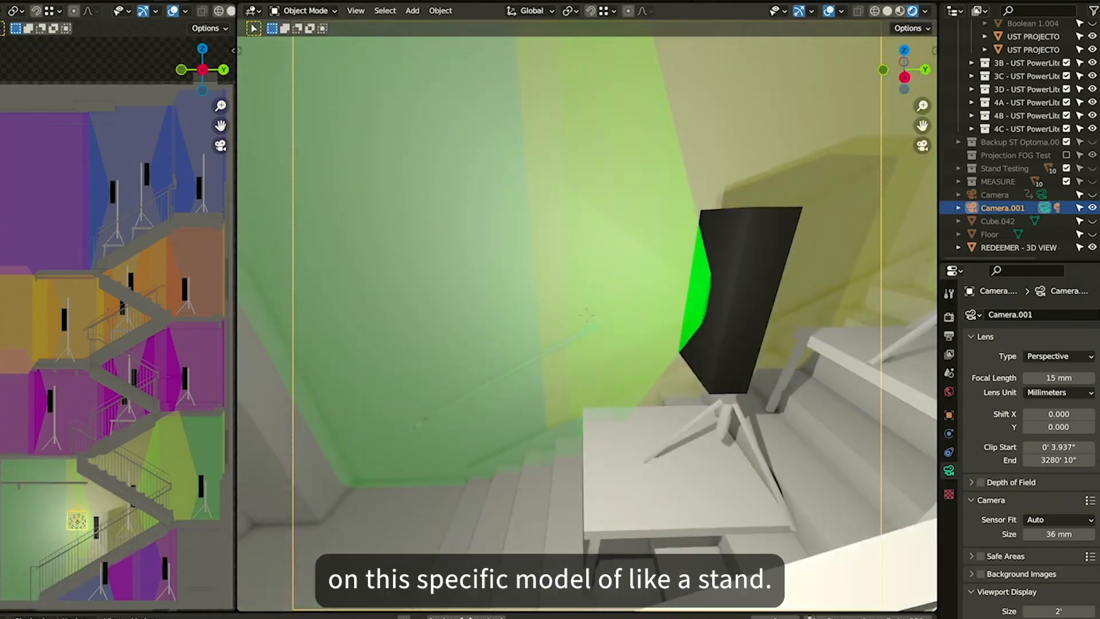
{"action": "key", "text": "d"}
{"action": "key", "text": "a"}
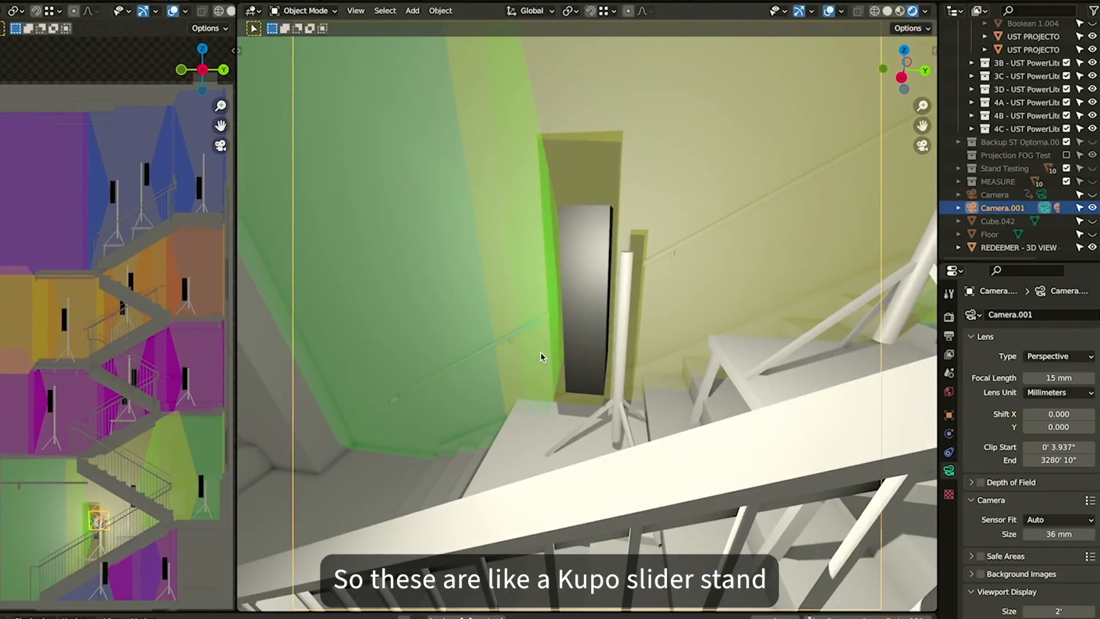
Select the Kupo slider stand and the taller Avenger combo stand to inspect their placement on the landing
{"action": "left_click", "coordinate": [628, 317]}
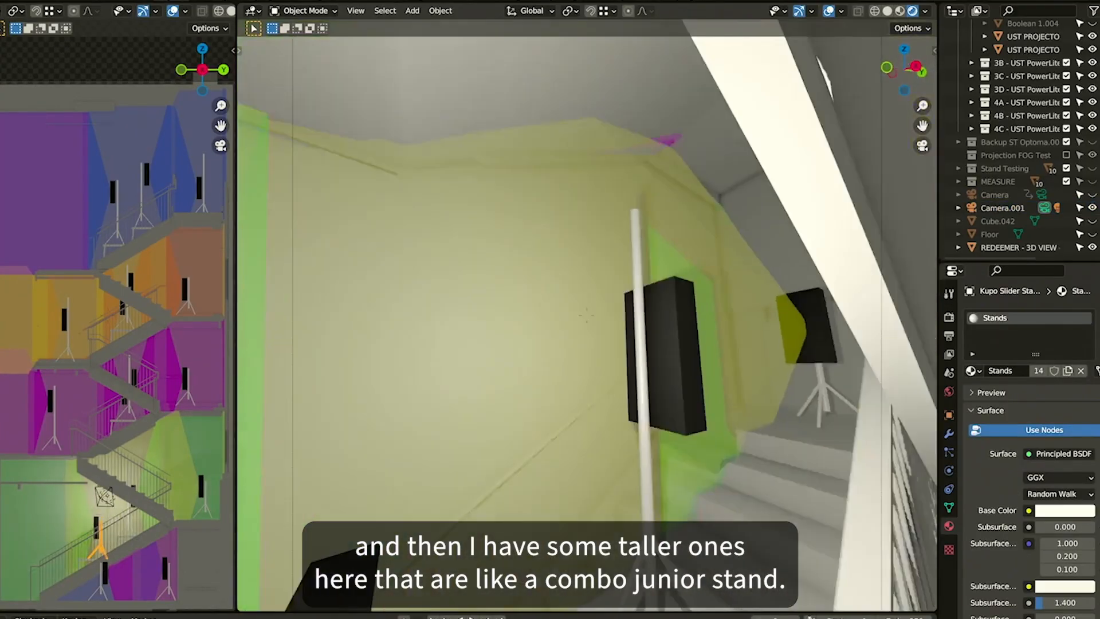
{"action": "key", "text": "e"}
{"action": "key", "text": "s"}
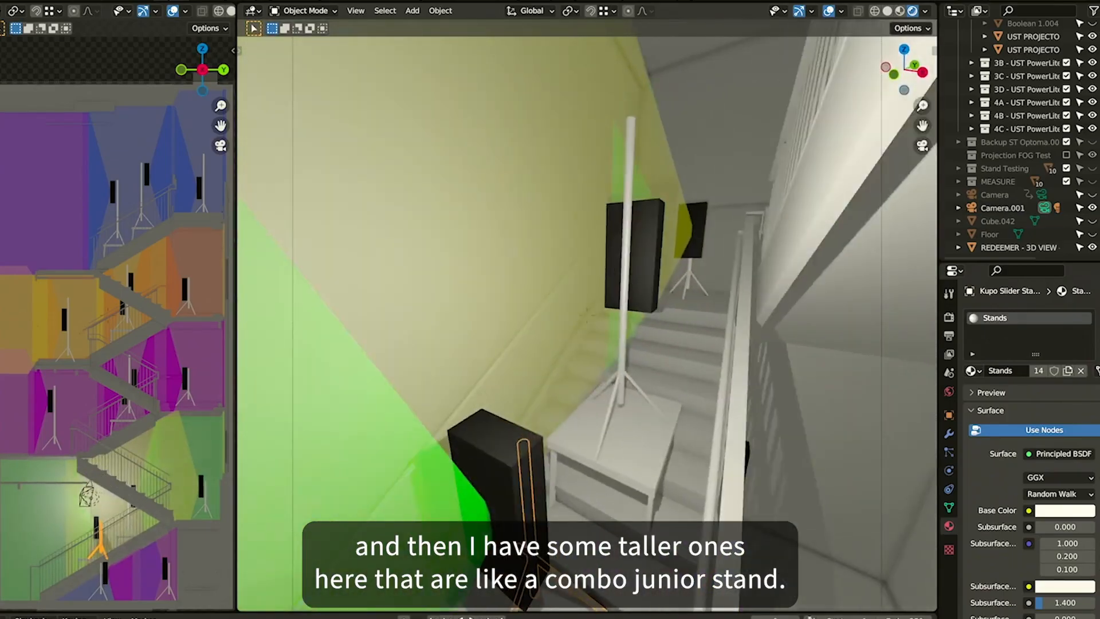
{"action": "key", "text": "d"}
{"action": "left_click", "coordinate": [631, 318]}
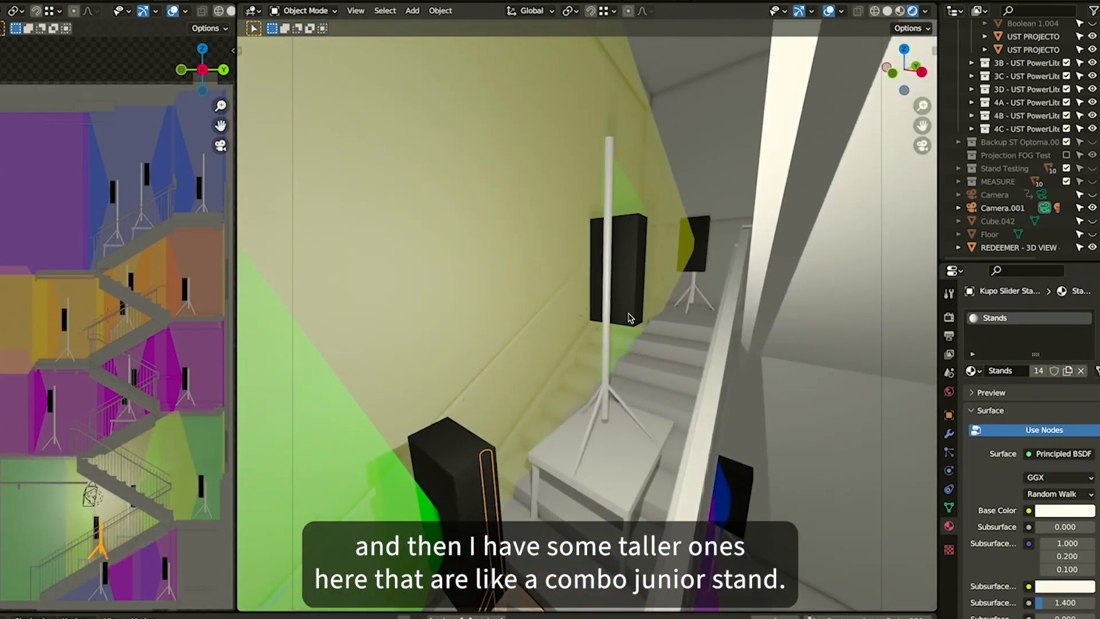
{"action": "key", "text": "d"}
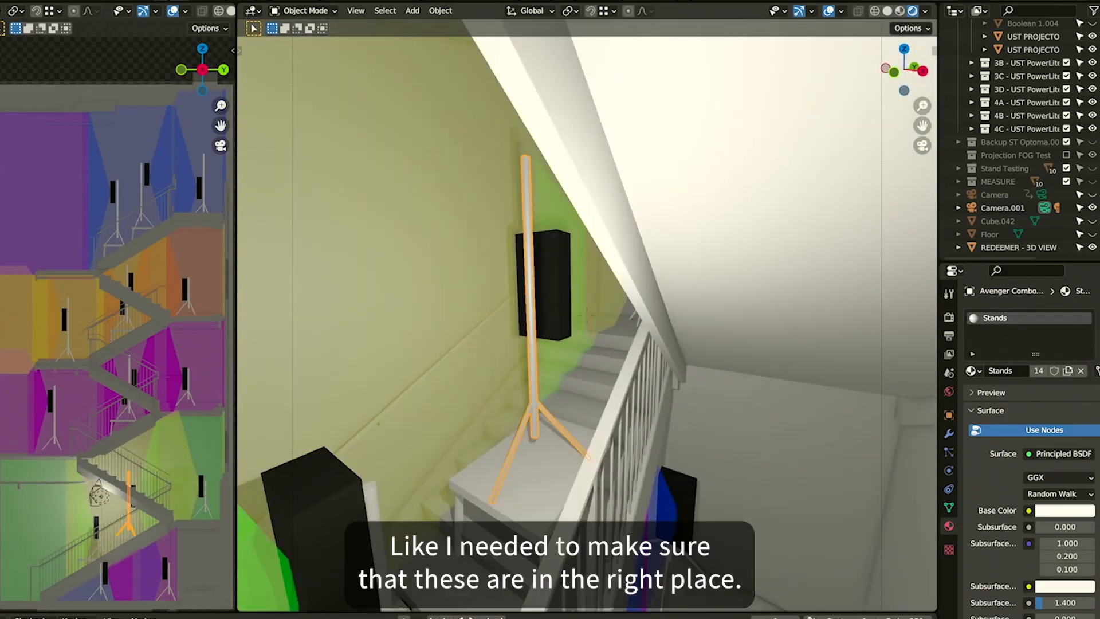
{"action": "key", "text": "a"}
{"action": "key", "text": "s"}
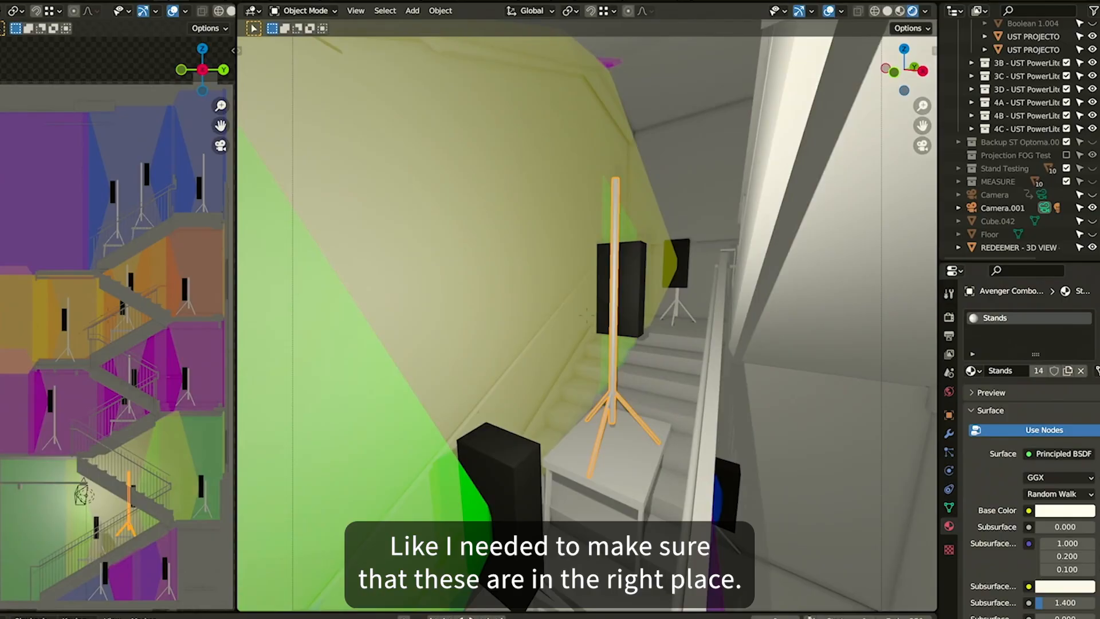
{"action": "key", "text": "s"}
{"action": "key", "text": "w"}
{"action": "key", "text": "s"}
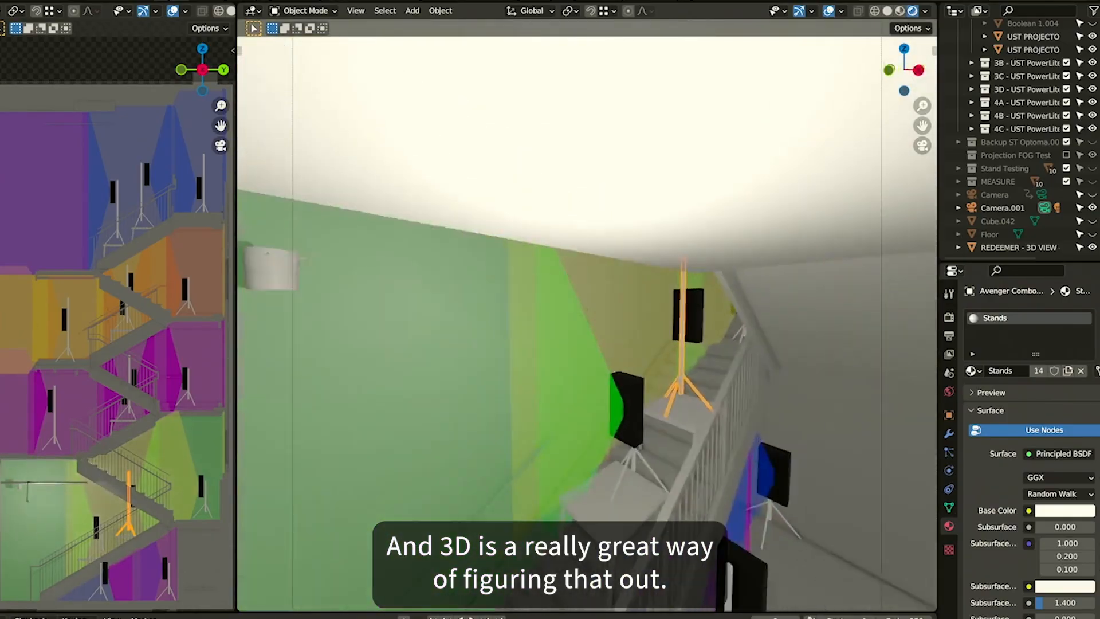
Fly through the lower landings to examine the magenta and orange projections from the ultra short throw projectors
{"action": "key", "text": "e"}
{"action": "key", "text": "w"}
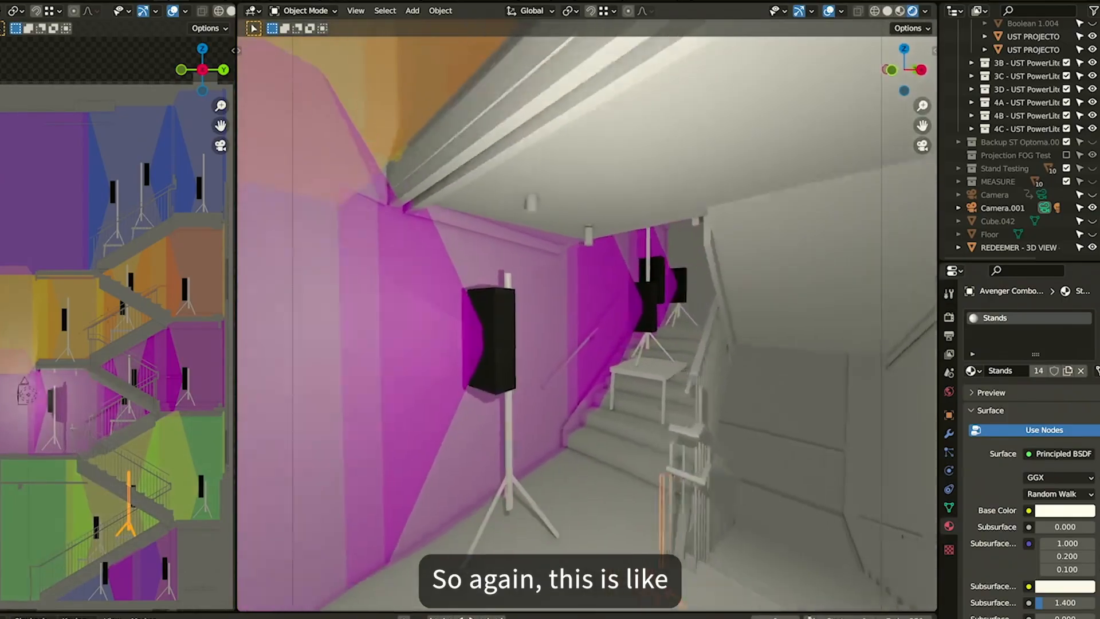
{"action": "key", "text": "s"}
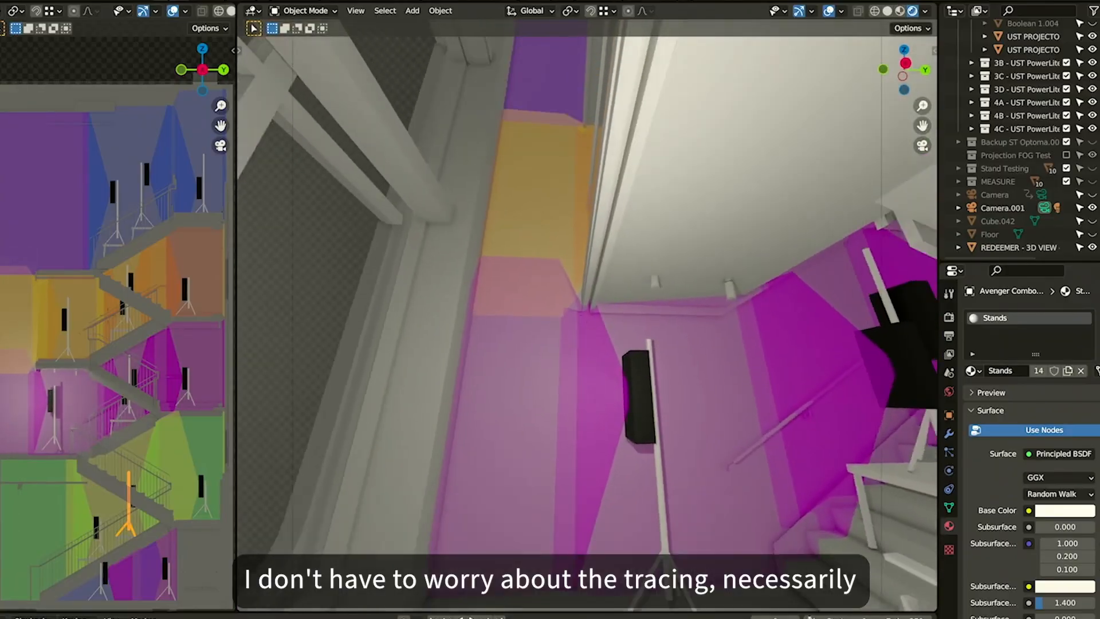
{"action": "key", "text": "a"}
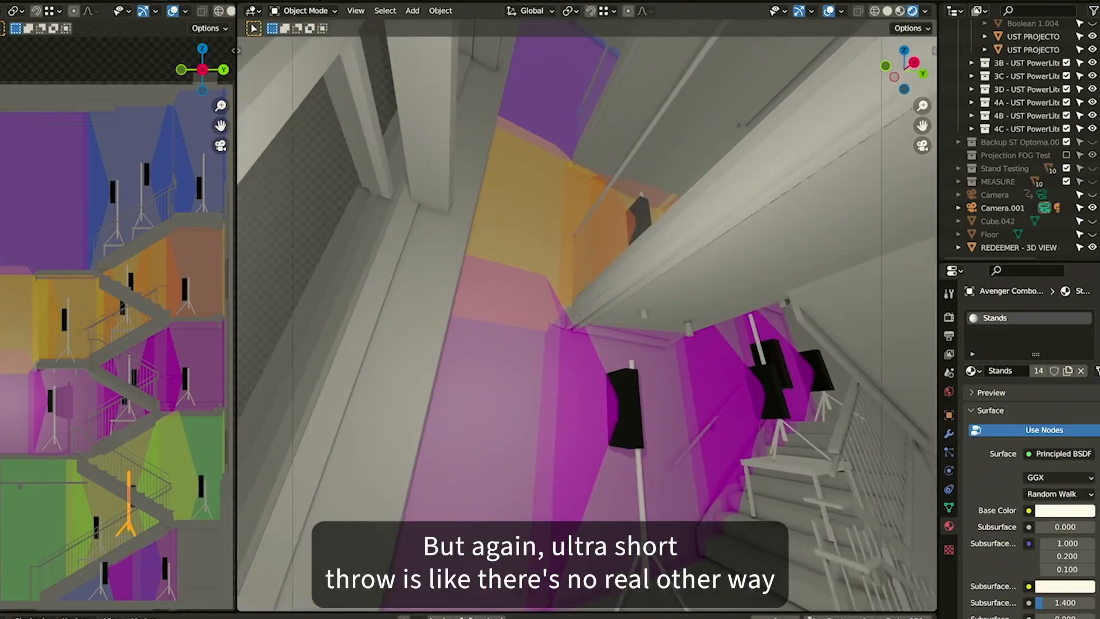
{"action": "key", "text": "w"}
{"action": "key", "text": "w"}
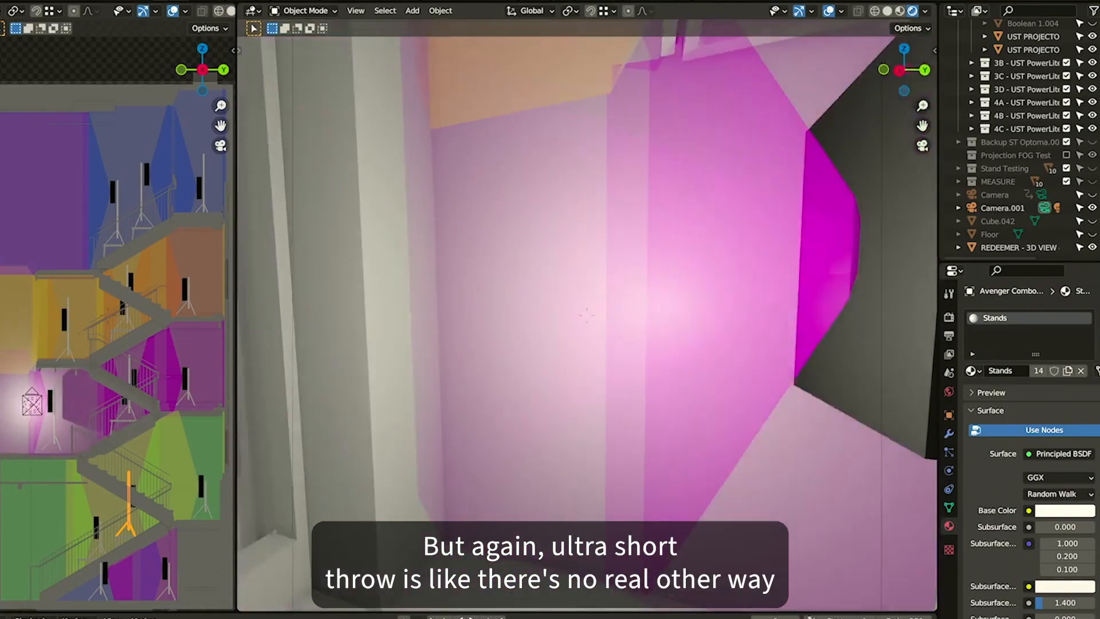
{"action": "key", "text": "s"}
{"action": "key", "text": "a"}
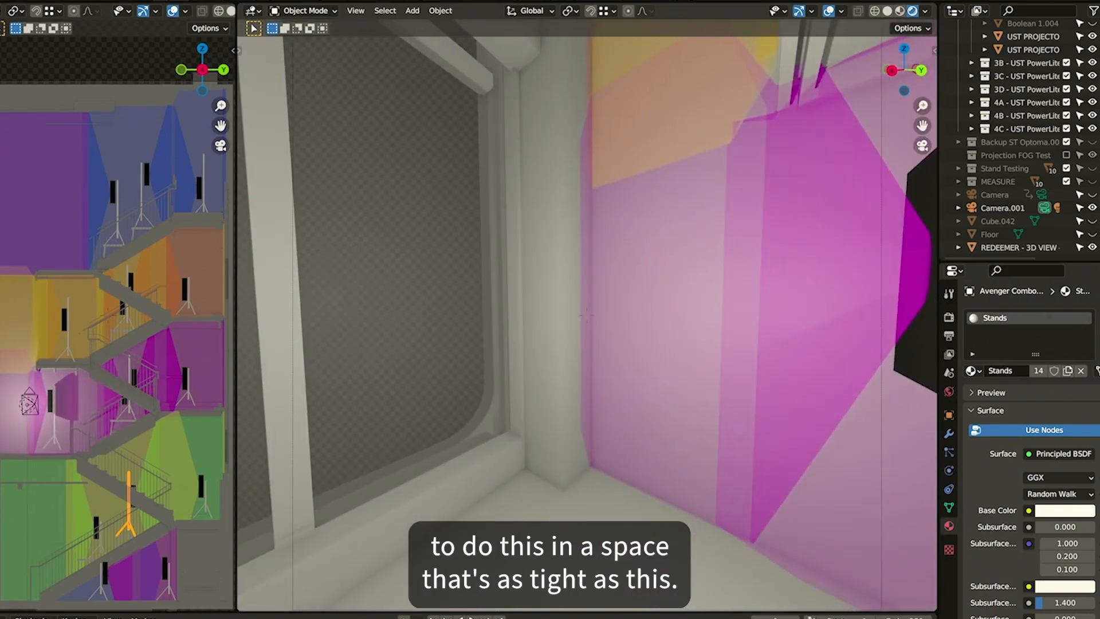
{"action": "key", "text": "s"}
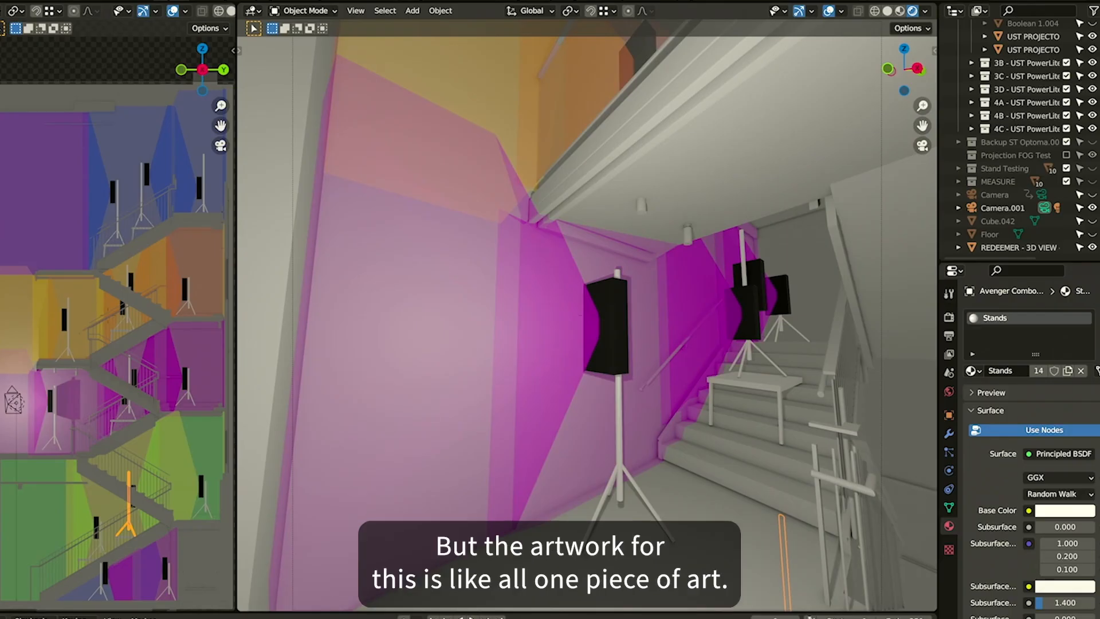
{"action": "key", "text": "s"}
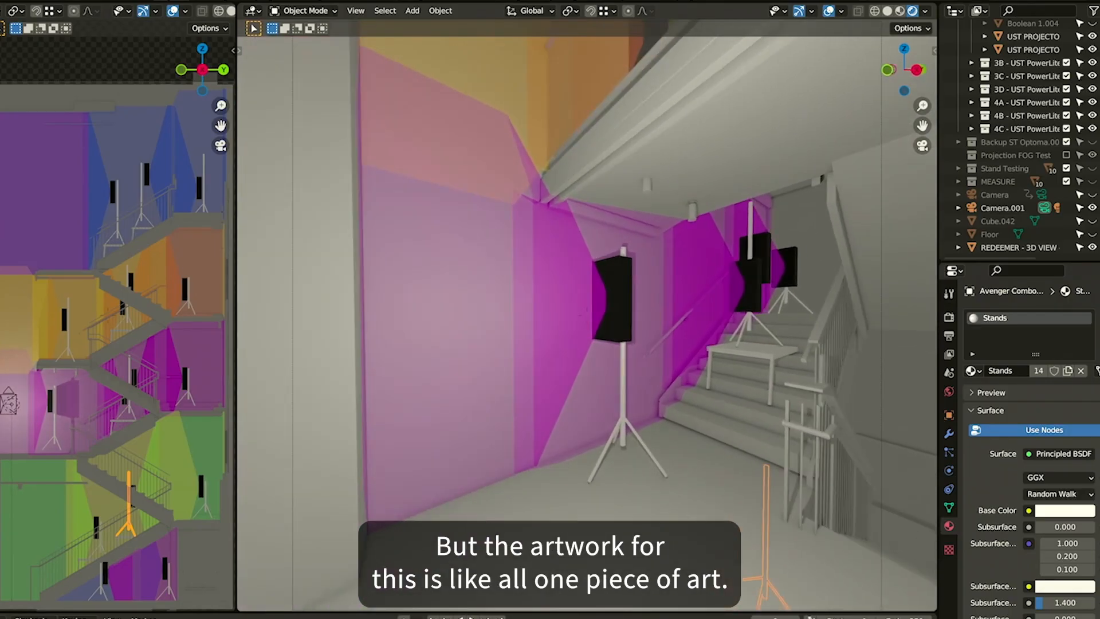
Deselect everything and fly up the stairwell to view the purple projection on the upper walls
{"action": "key", "text": "shift+grave"}
{"action": "left_click", "coordinate": [611, 355]}
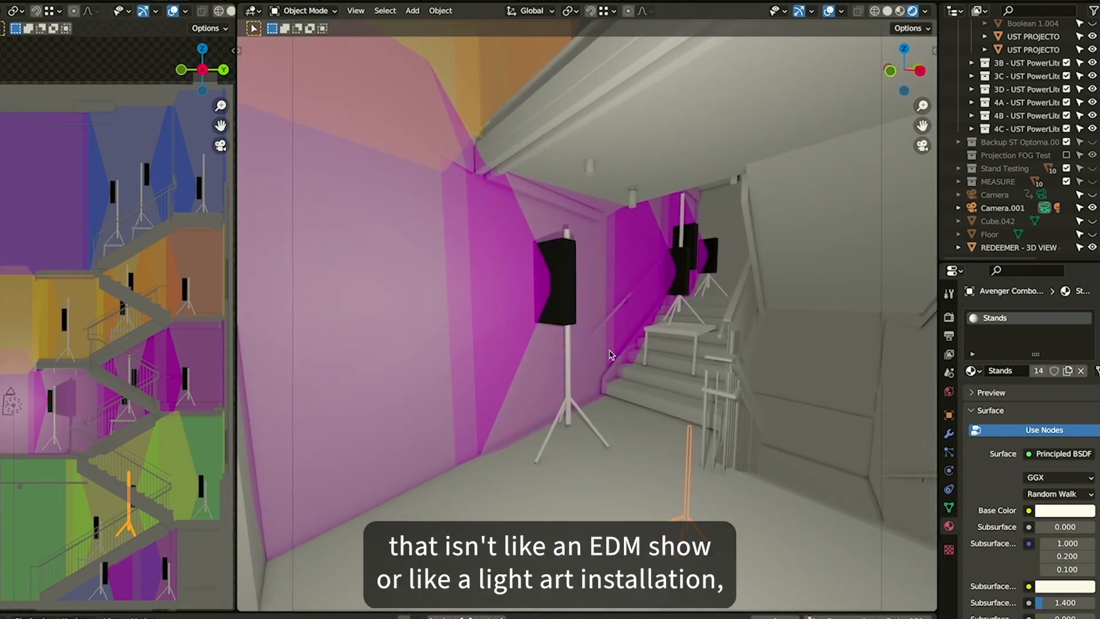
{"action": "key", "text": "alt+a"}
{"action": "key", "text": "shift+grave"}
{"action": "key", "text": "e"}
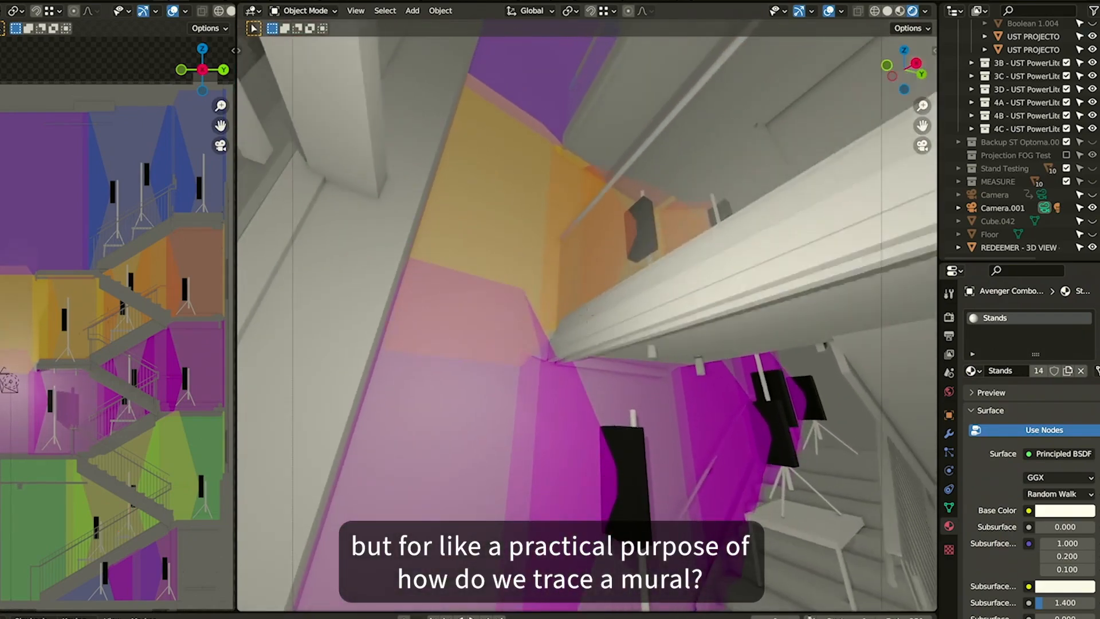
{"action": "key", "text": "e"}
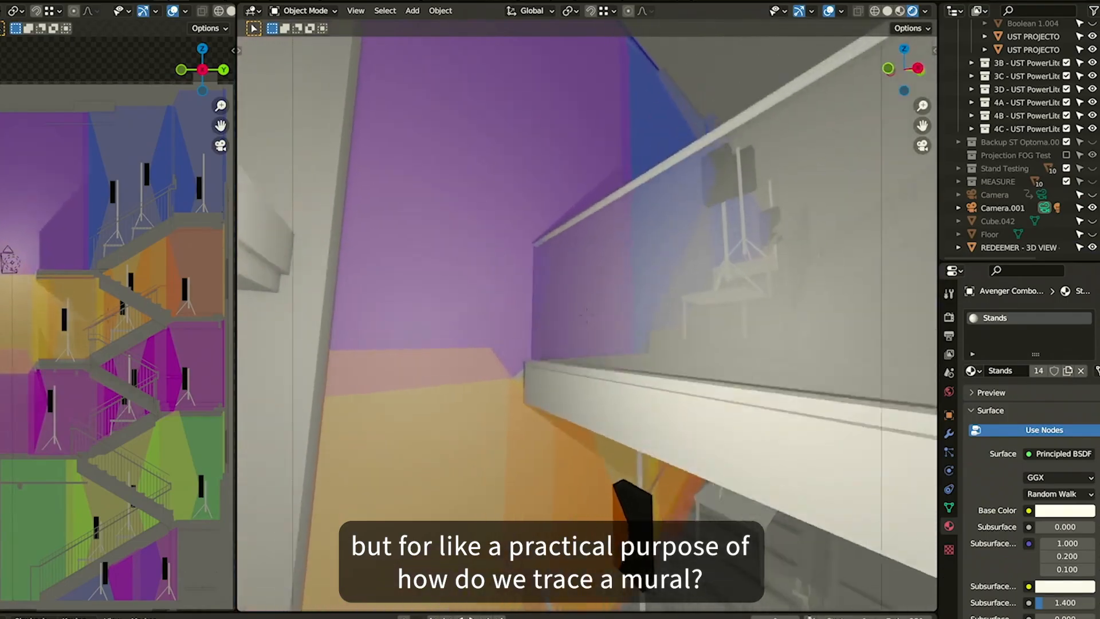
{"action": "key", "text": "w"}
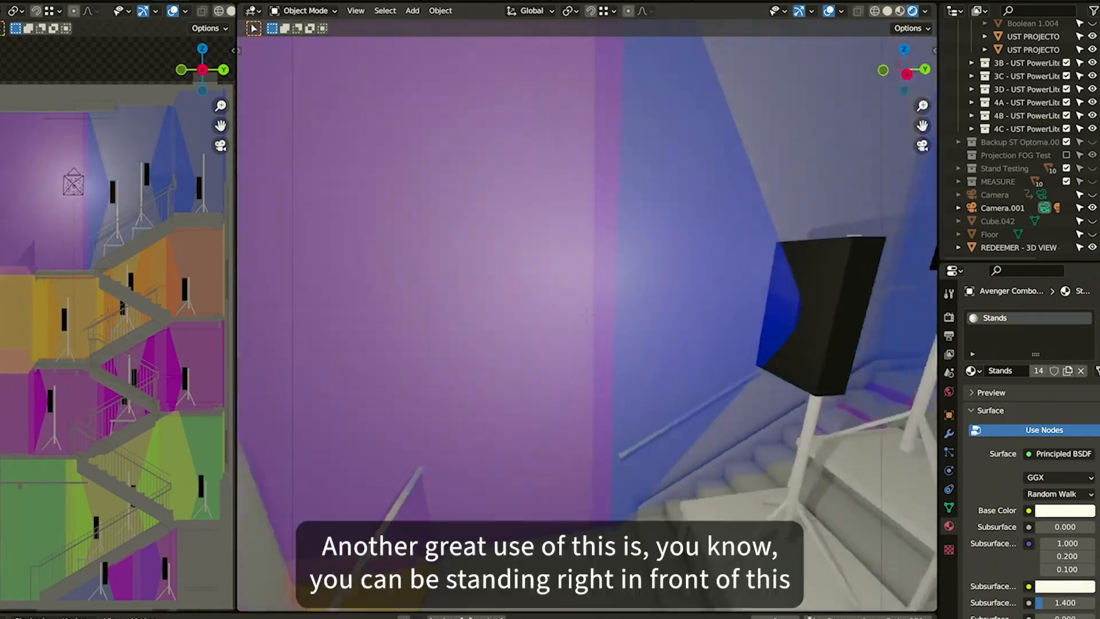
{"action": "key", "text": "d"}
{"action": "key", "text": "w"}
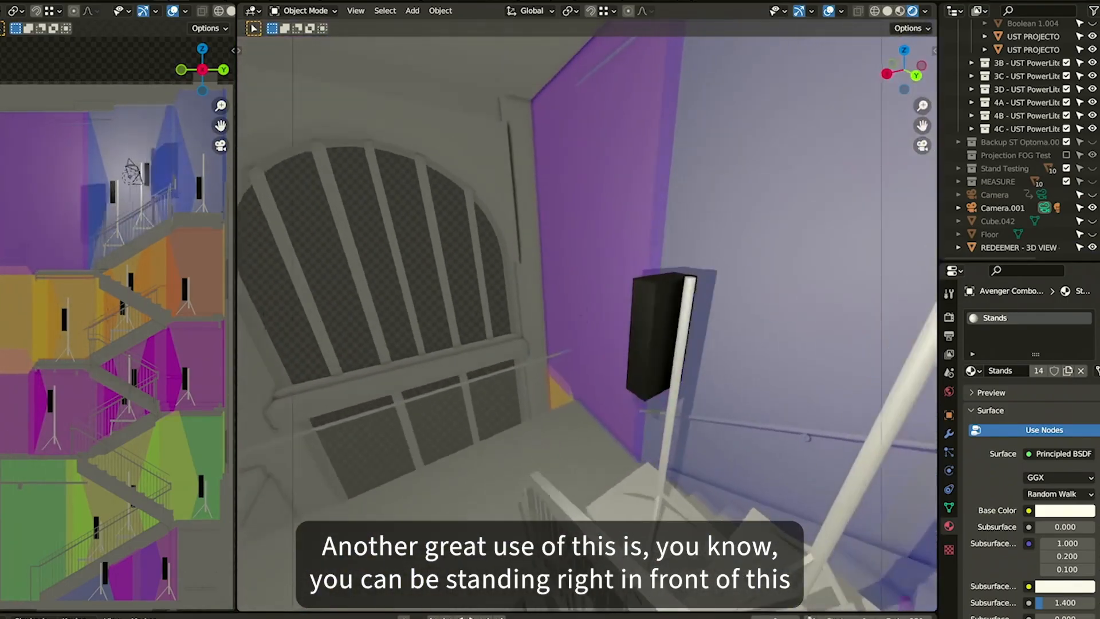
{"action": "key", "text": "a"}
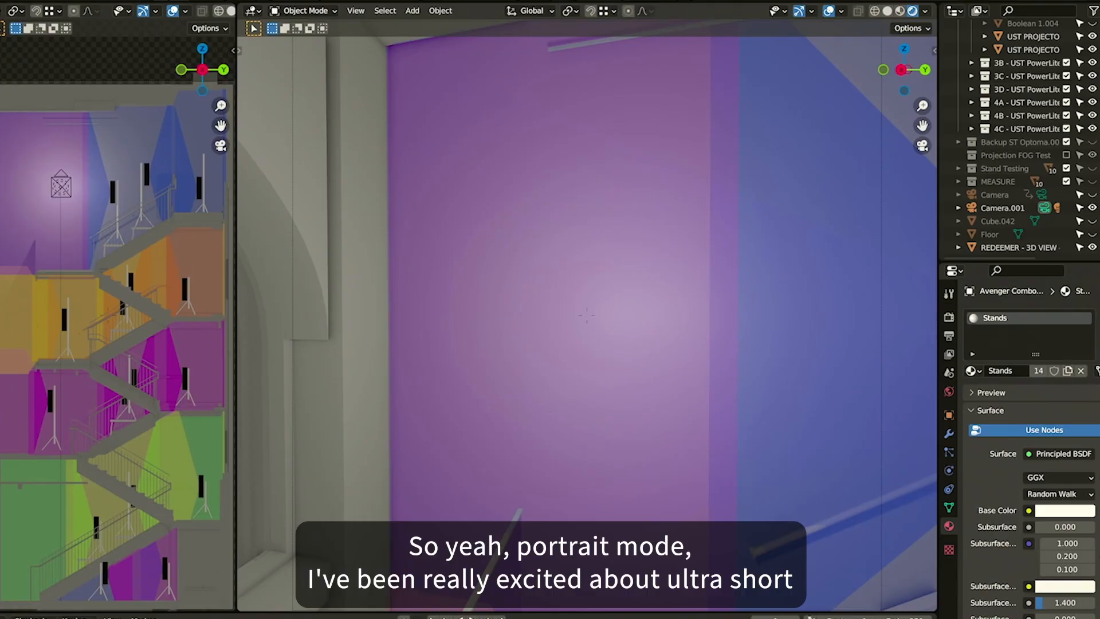
Fly back from the purple wall to view the projector stands on the stairs
{"action": "key", "text": "s"}
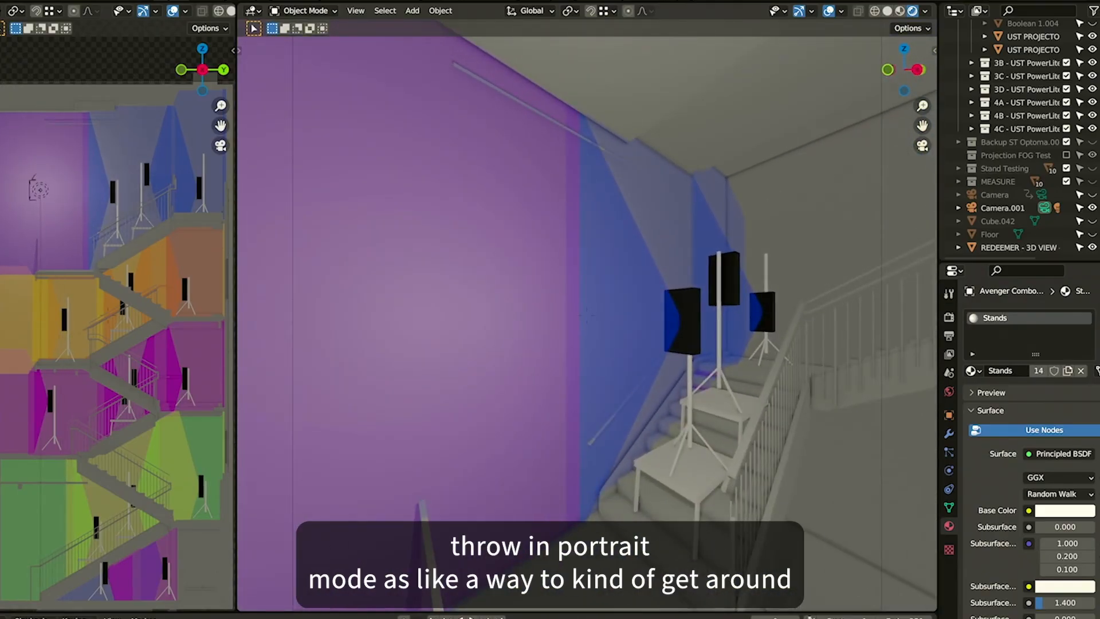
{"action": "key", "text": "s"}
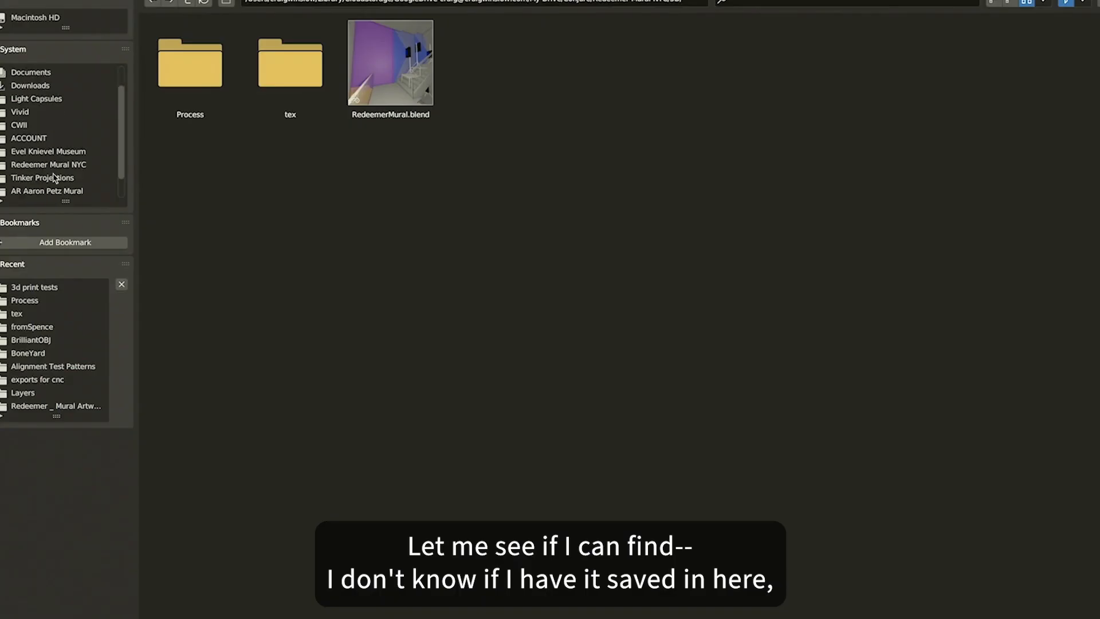
Open the Blender file in the Hueman > HOMEBODY Exhibit project folder
{"action": "scroll", "coordinate": [55, 178], "scroll_direction": "down", "scroll_amount": 2}
{"action": "scroll", "coordinate": [55, 178], "scroll_direction": "up", "scroll_amount": 4}
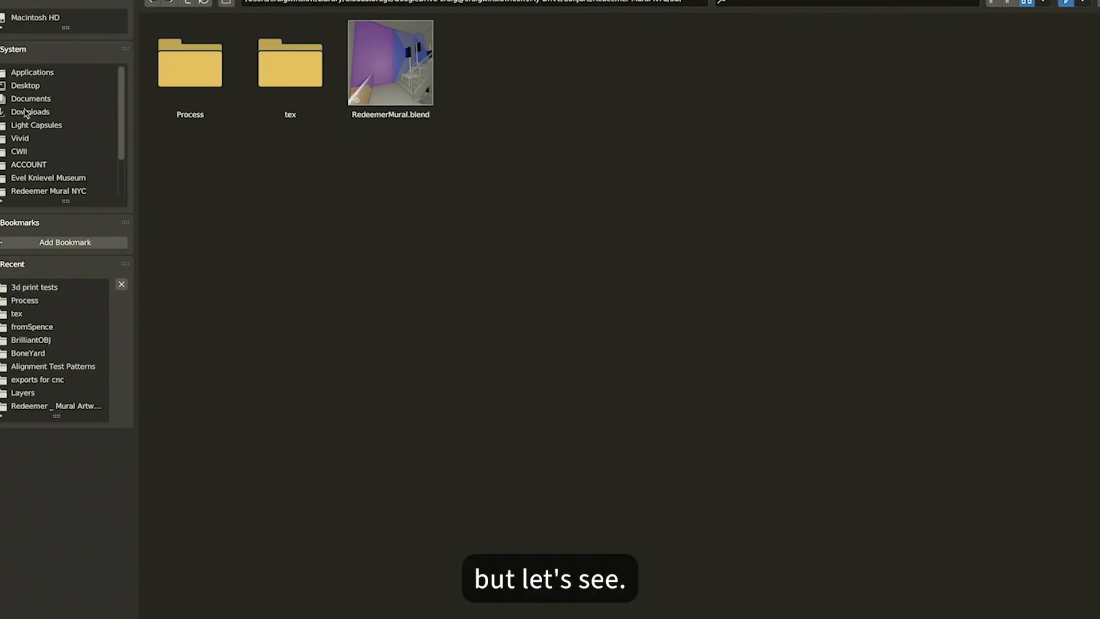
{"action": "scroll", "coordinate": [31, 167], "scroll_direction": "down", "scroll_amount": 4}
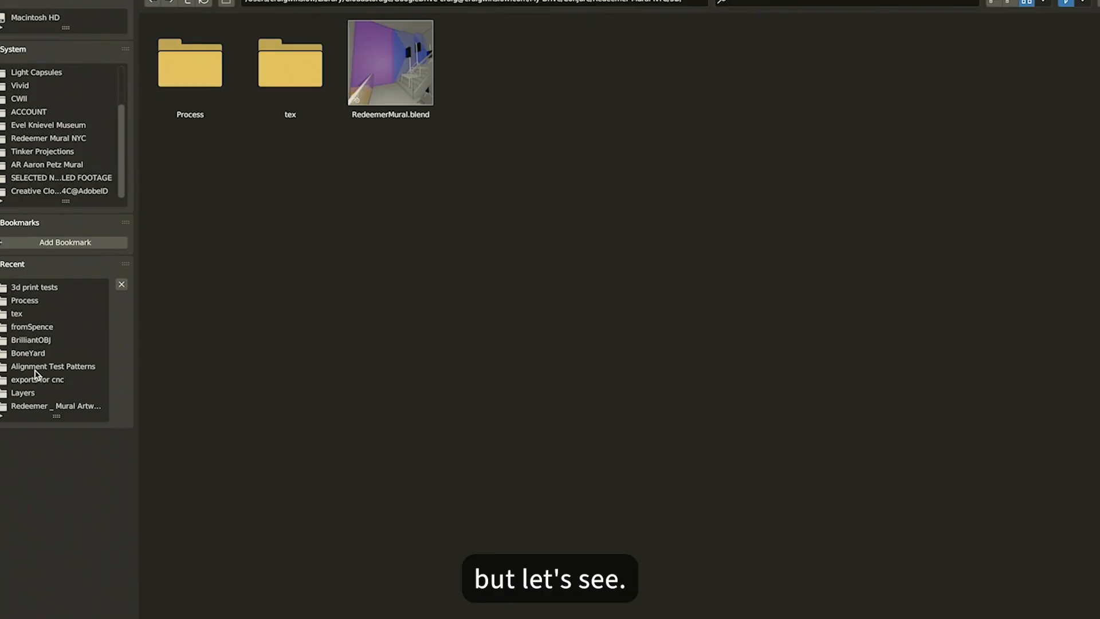
{"action": "double_click", "coordinate": [186, 2]}
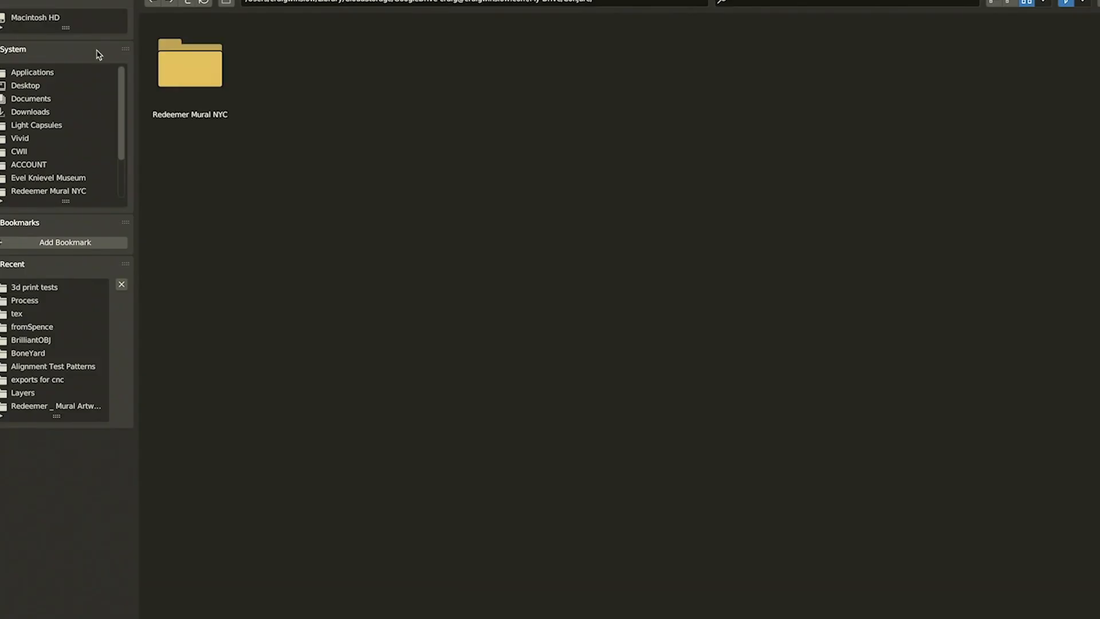
{"action": "left_click", "coordinate": [34, 127]}
{"action": "left_click", "coordinate": [188, 2]}
{"action": "left_click", "coordinate": [188, 3]}
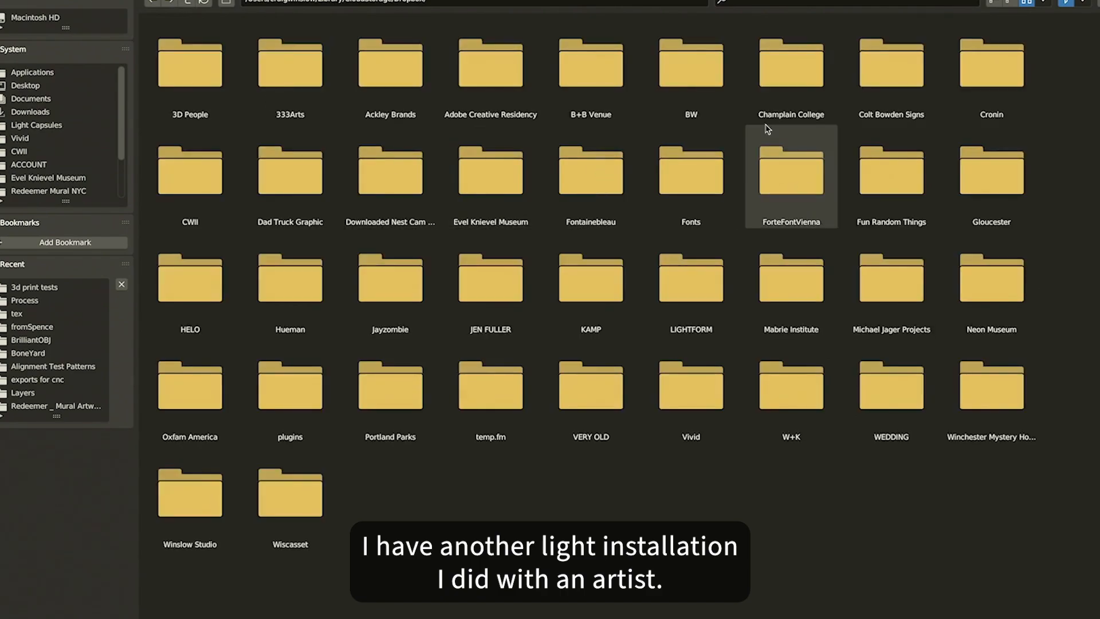
{"action": "double_click", "coordinate": [301, 301]}
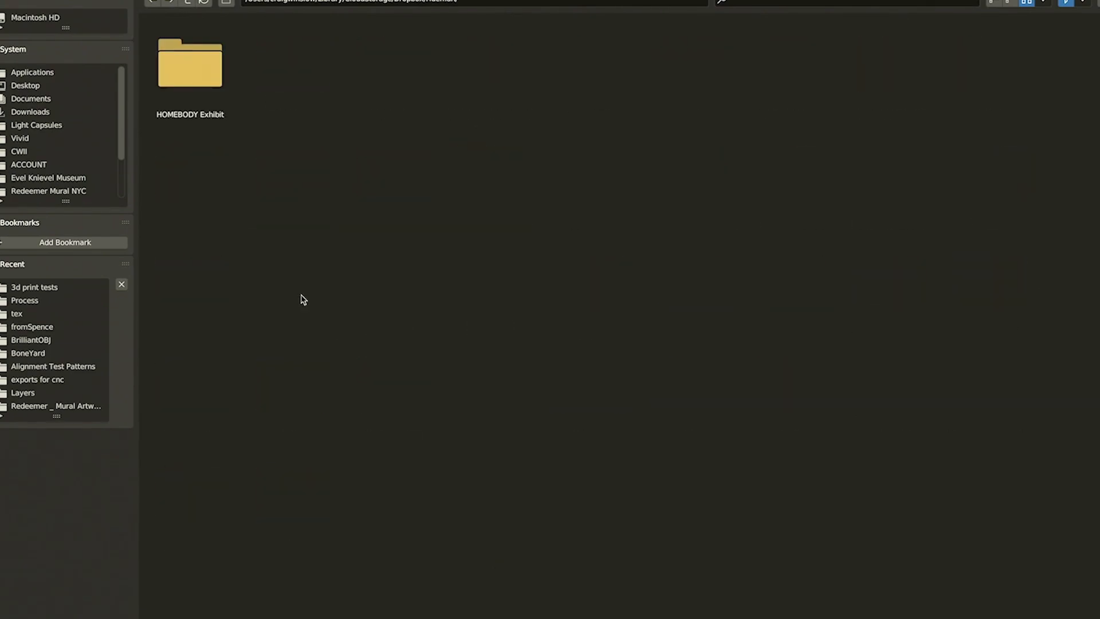
{"action": "double_click", "coordinate": [196, 74]}
{"action": "left_click", "coordinate": [196, 75]}
{"action": "double_click", "coordinate": [196, 74]}
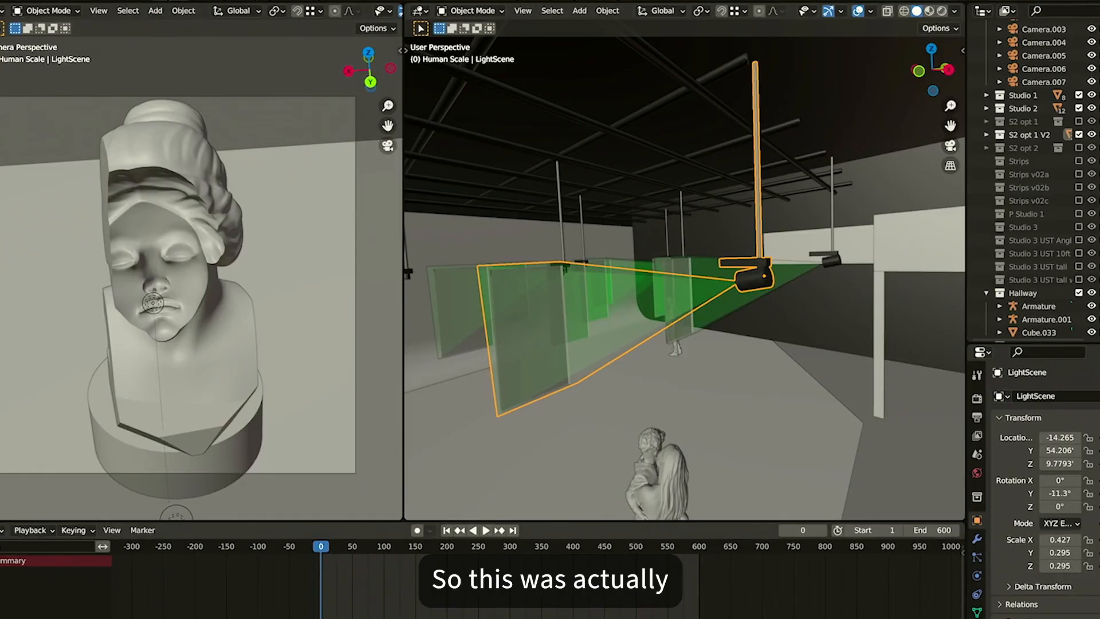
Enlarge the main 3D viewport by shrinking the timeline and collapsing the camera-view pane
{"action": "left_click_drag", "start_coordinate": [2, 526], "coordinate": [6, 613]}
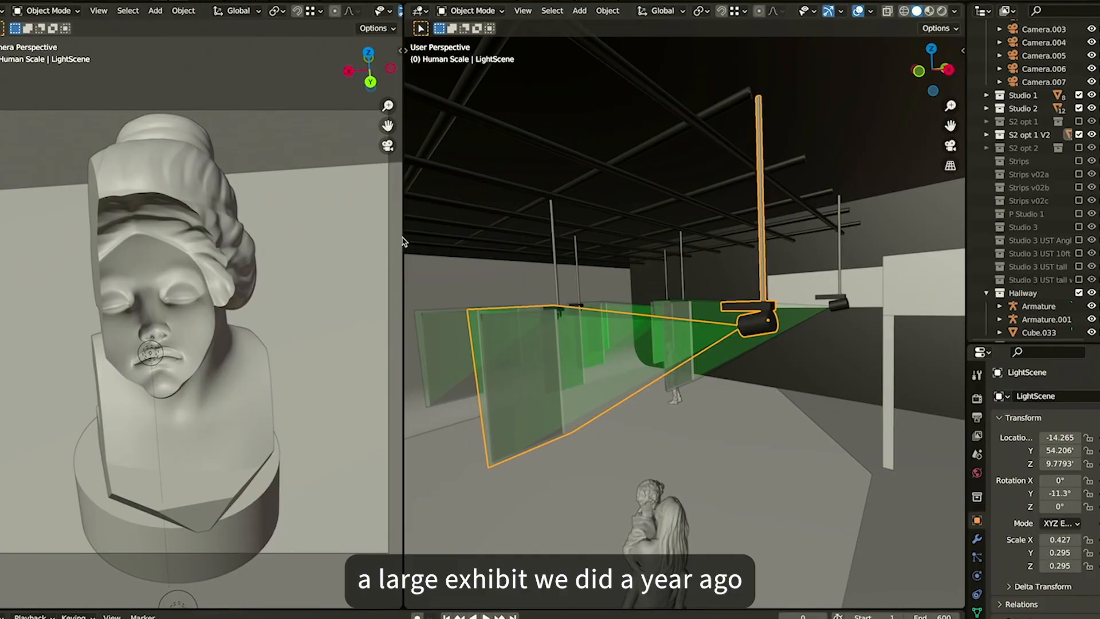
{"action": "left_click_drag", "start_coordinate": [403, 241], "coordinate": [278, 241]}
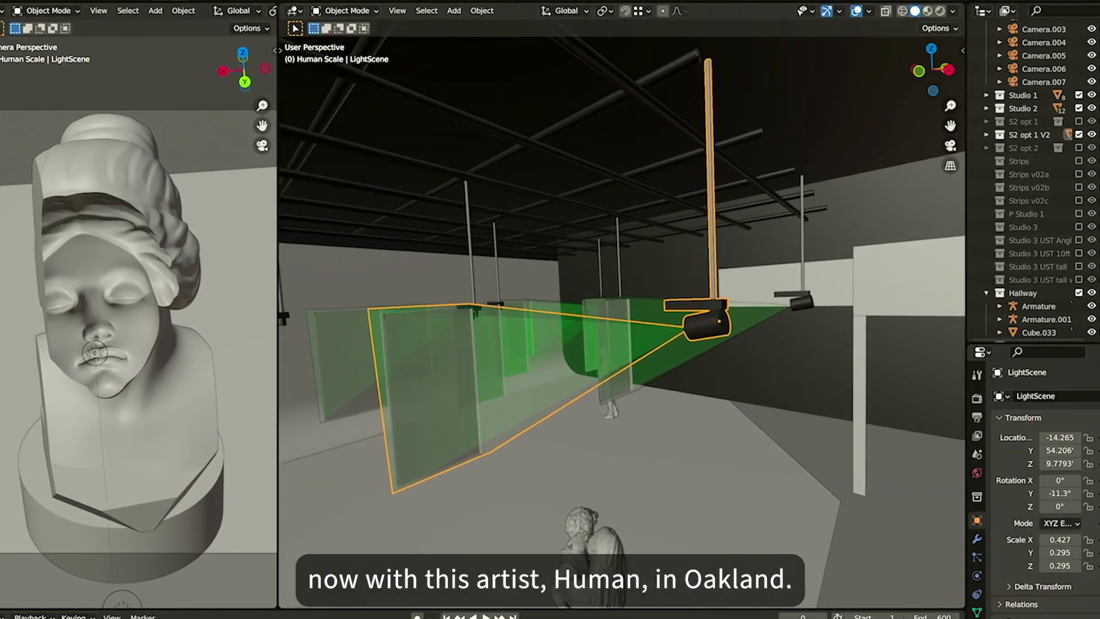
{"action": "left_click_drag", "start_coordinate": [280, 7], "coordinate": [149, 47]}
Fly through the warehouse doorways into the room with the hanging vertical strips
{"action": "key", "text": "shift+grave"}
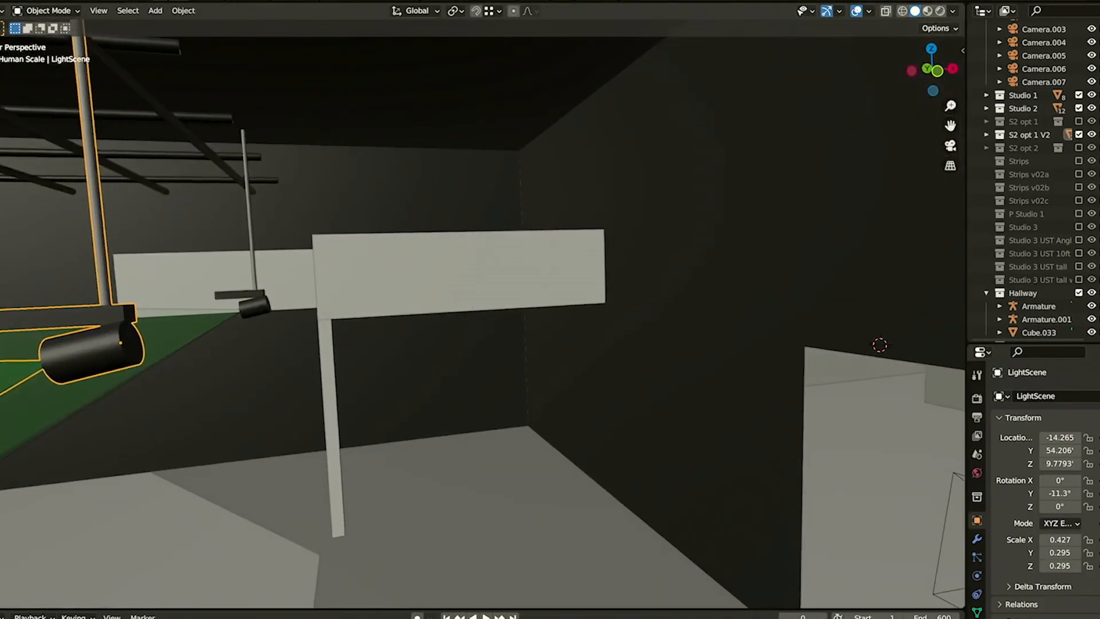
{"action": "scroll", "coordinate": [483, 321], "scroll_direction": "down", "scroll_amount": 6}
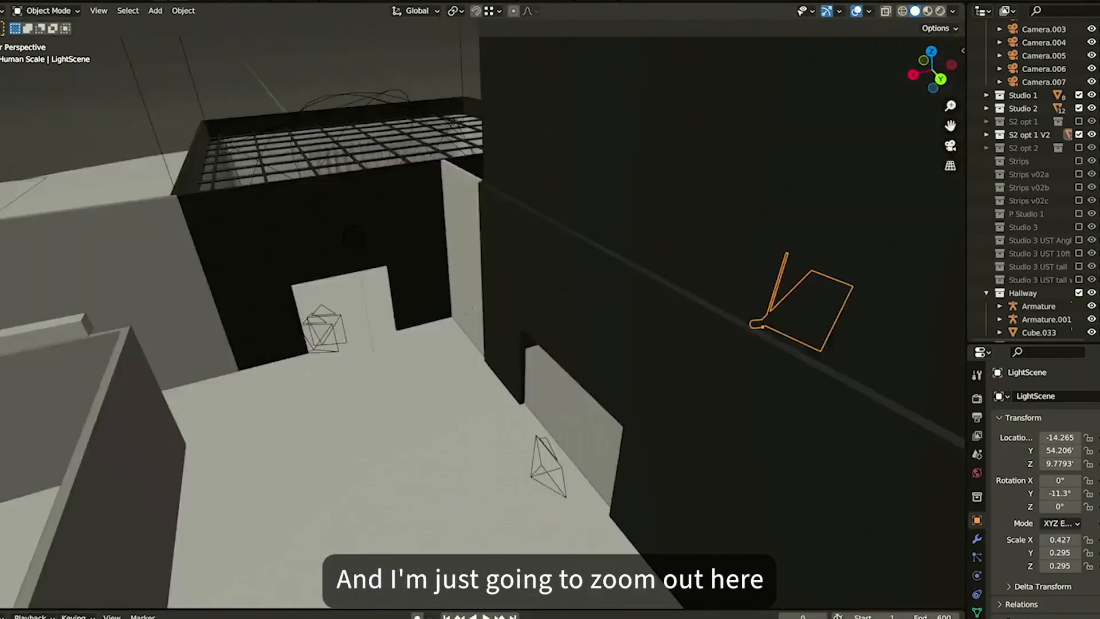
{"action": "key", "text": "s"}
{"action": "key", "text": "w"}
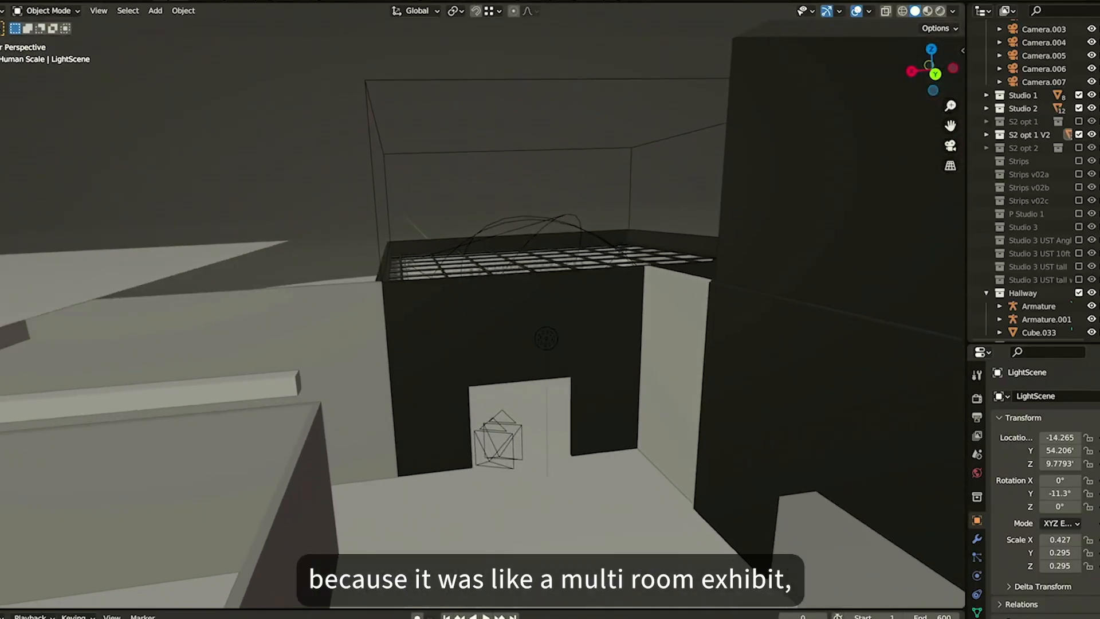
{"action": "key", "text": "w"}
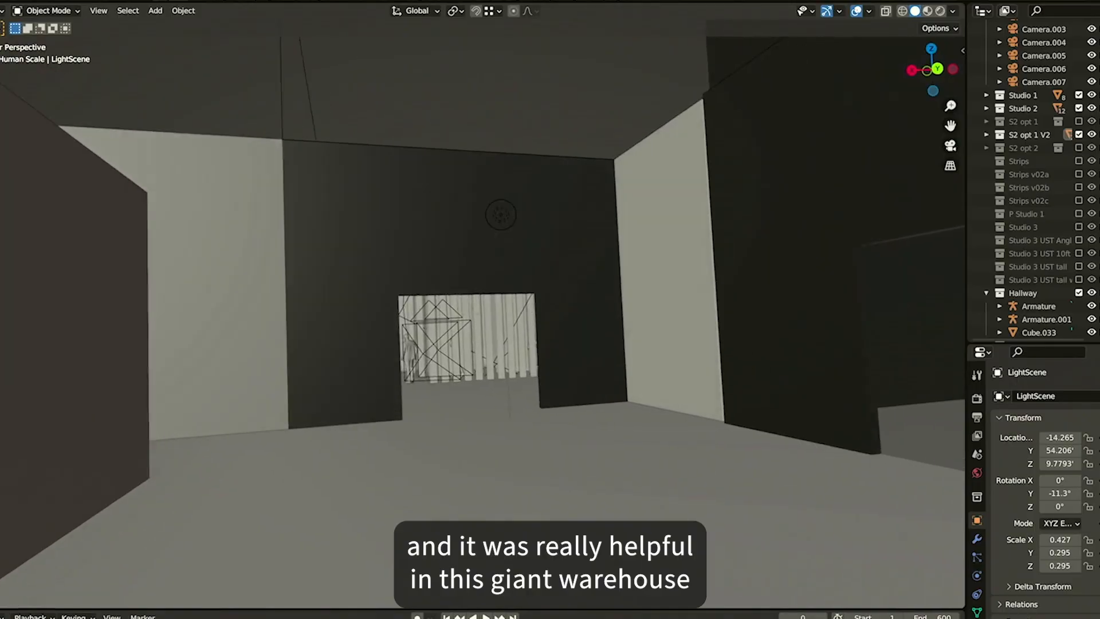
{"action": "key", "text": "w"}
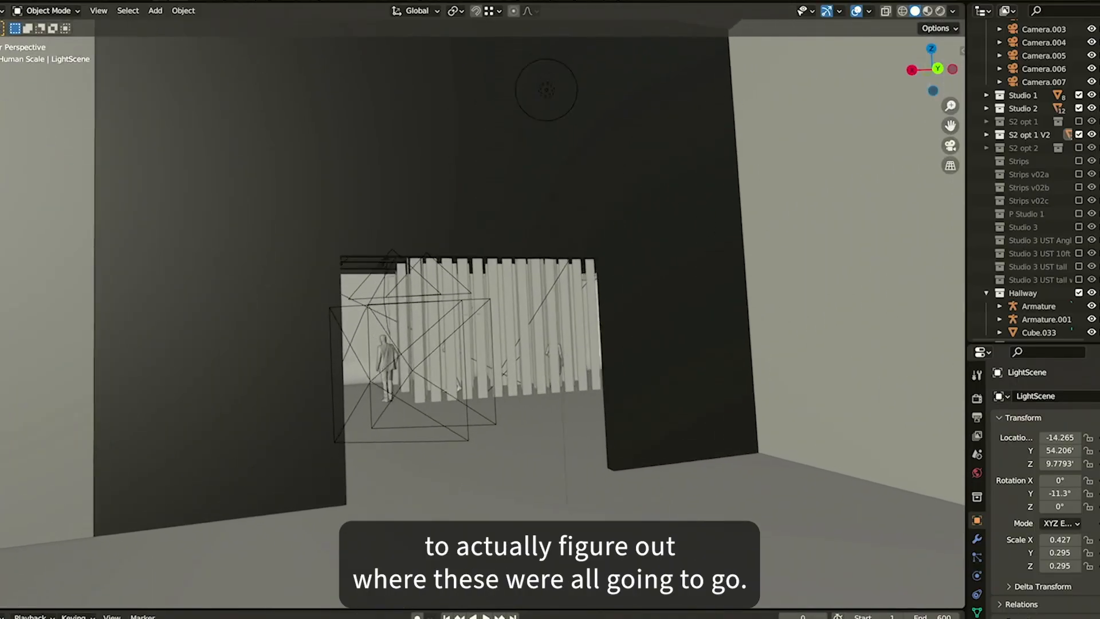
{"action": "key", "text": "w"}
{"action": "left_click", "coordinate": [536, 401]}
{"action": "key", "text": "shift+grave"}
{"action": "key", "text": "w"}
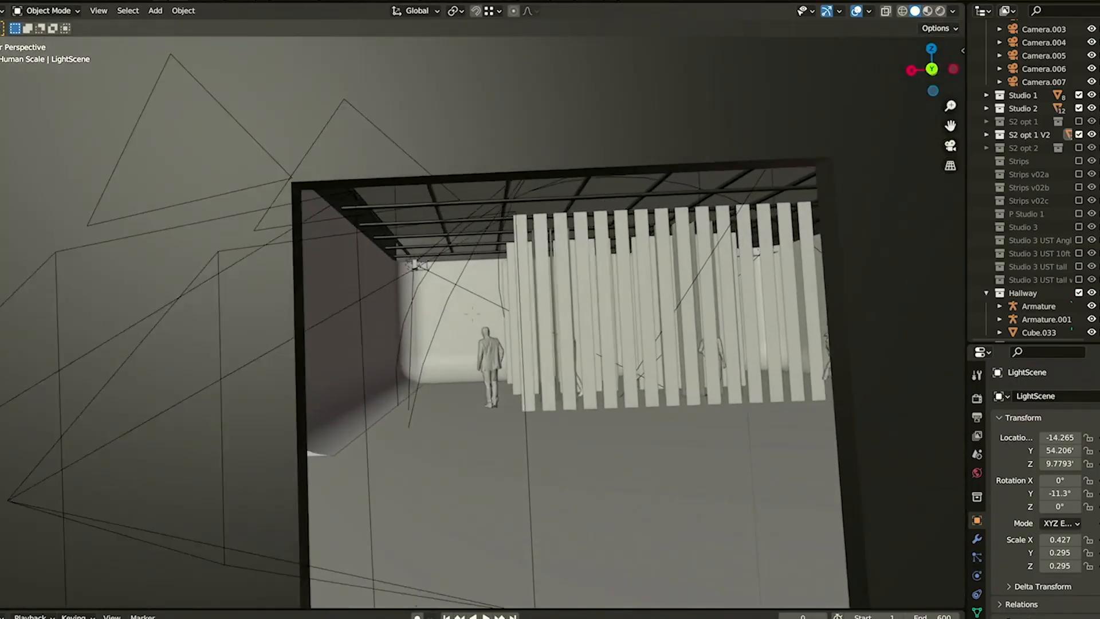
{"action": "key", "text": "w"}
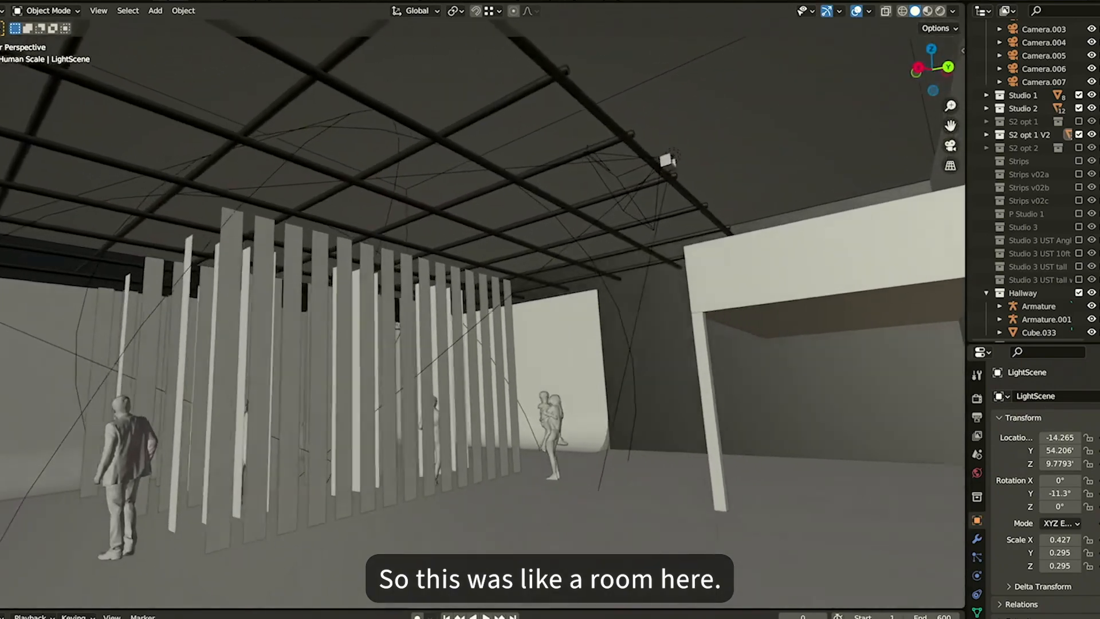
Select the point light near the ceiling and switch the viewport to rendered shading
{"action": "left_click", "coordinate": [738, 202]}
{"action": "left_click", "coordinate": [666, 156]}
{"action": "left_click", "coordinate": [940, 10]}
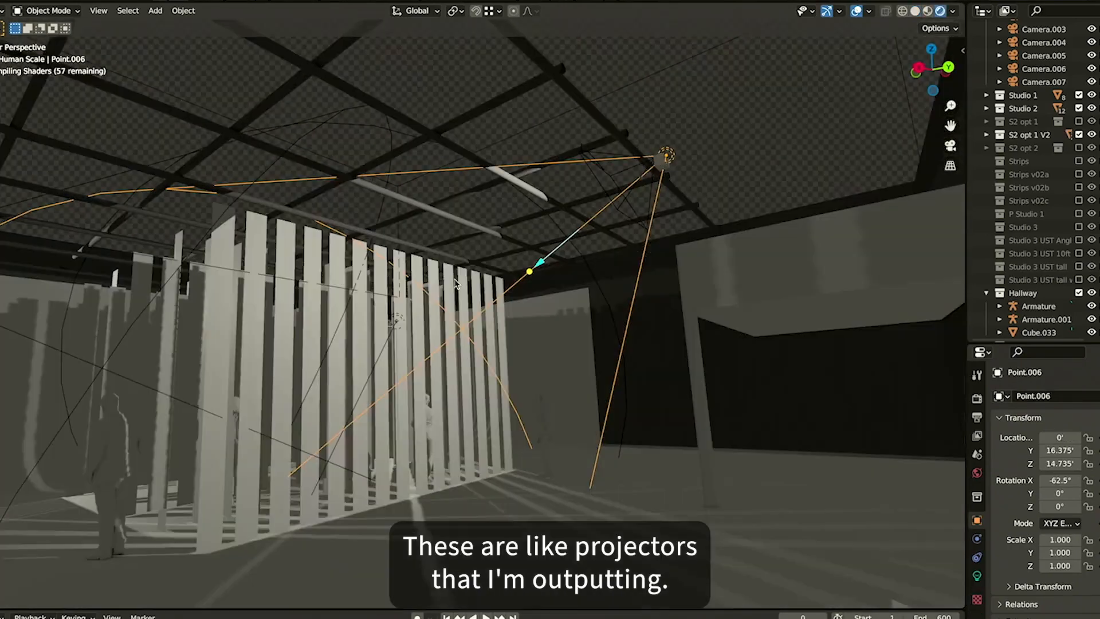
Fly around the lit magenta scrim strips, then return the viewport to solid shading
{"action": "key", "text": "d"}
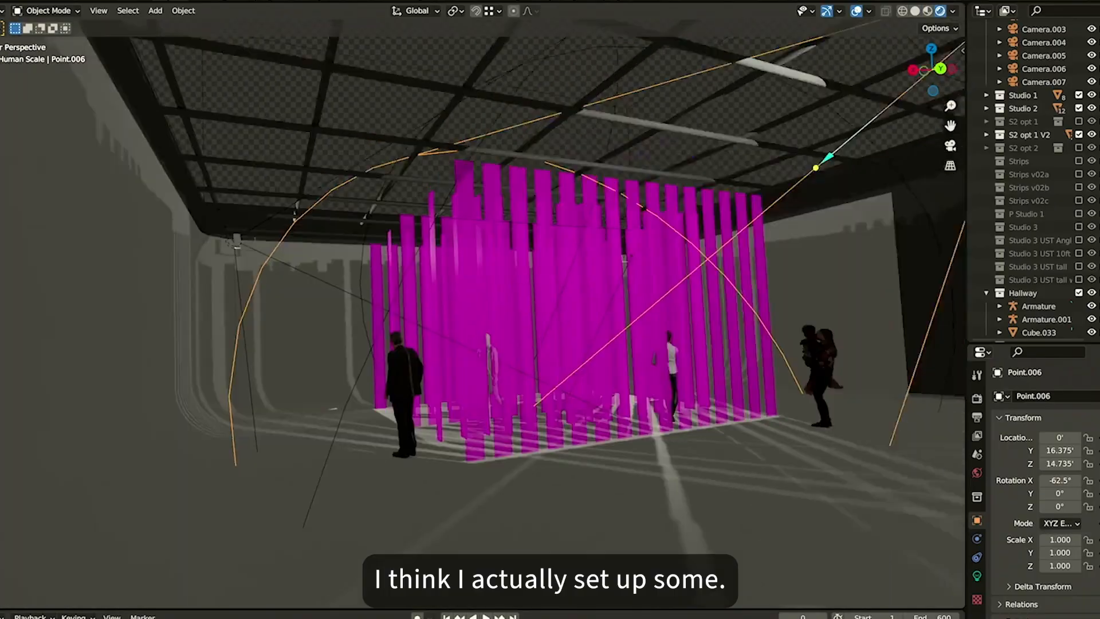
{"action": "key", "text": "w"}
{"action": "key", "text": "d"}
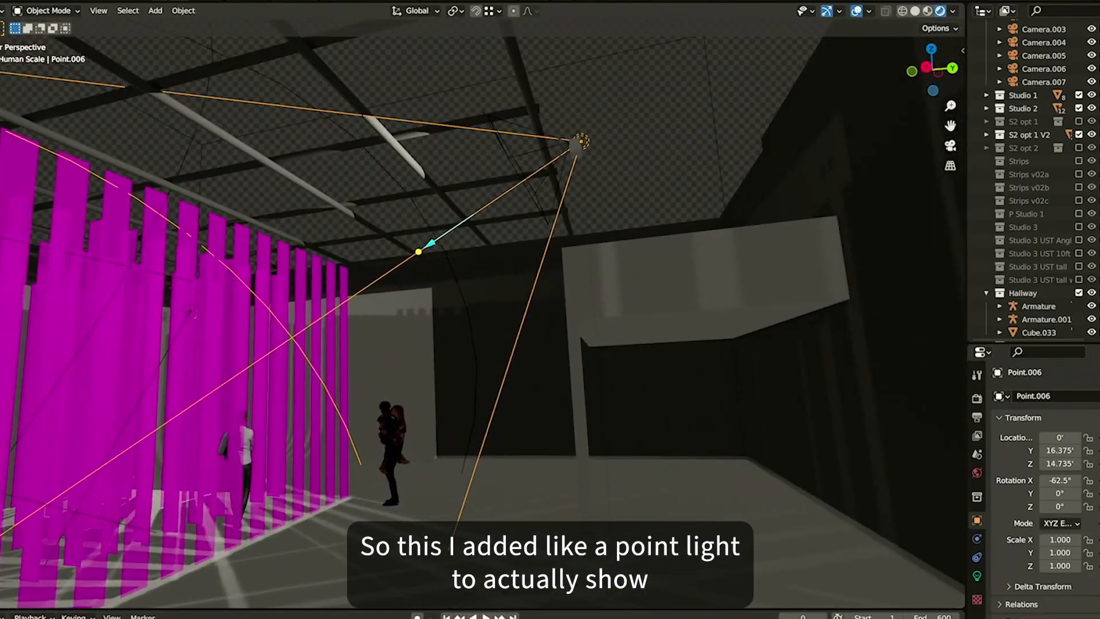
{"action": "key", "text": "w"}
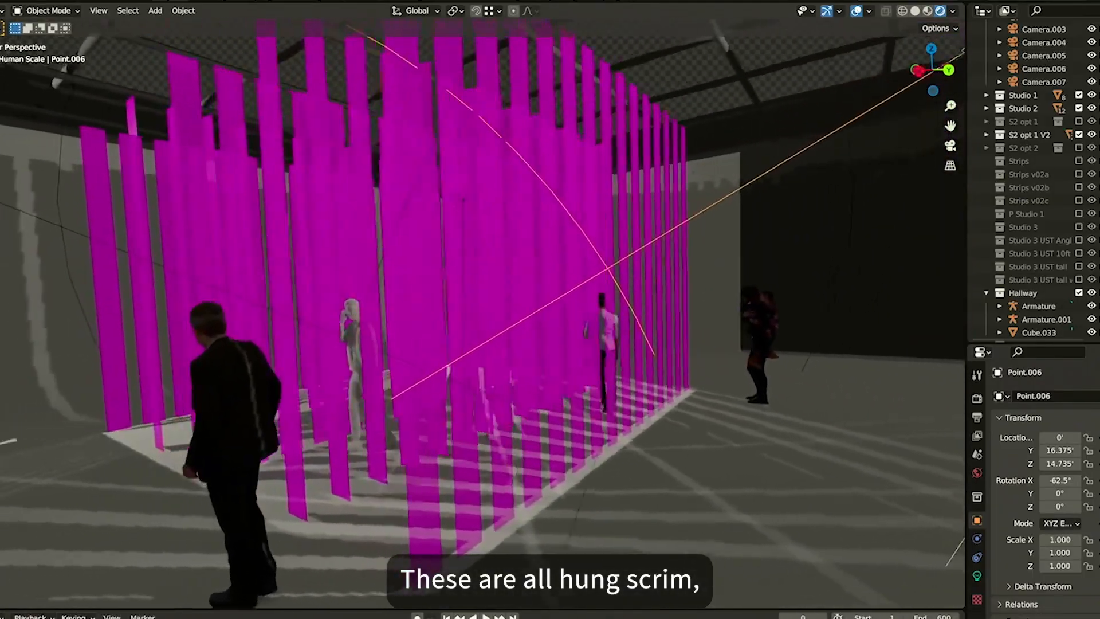
{"action": "key", "text": "w"}
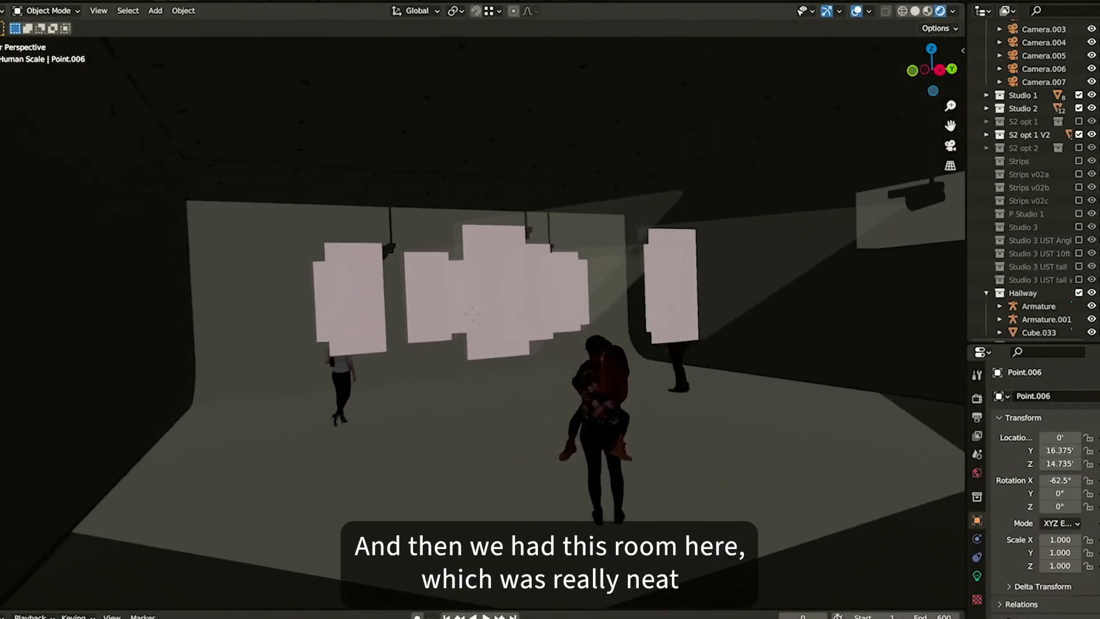
{"action": "left_click", "coordinate": [531, 357]}
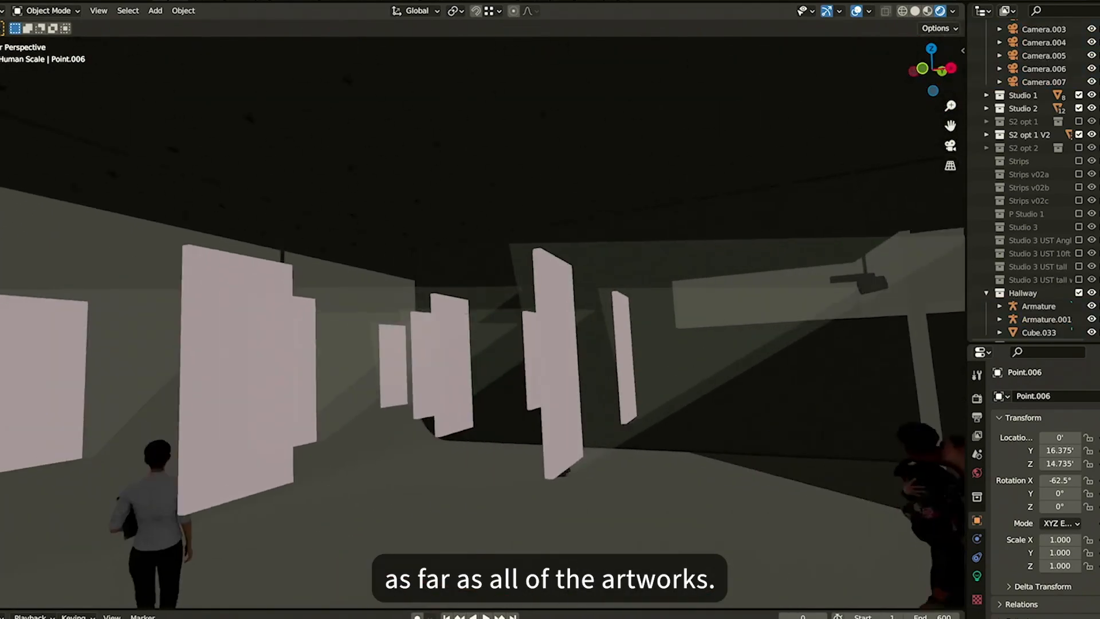
{"action": "key", "text": "z"}
{"action": "left_click", "coordinate": [731, 224]}
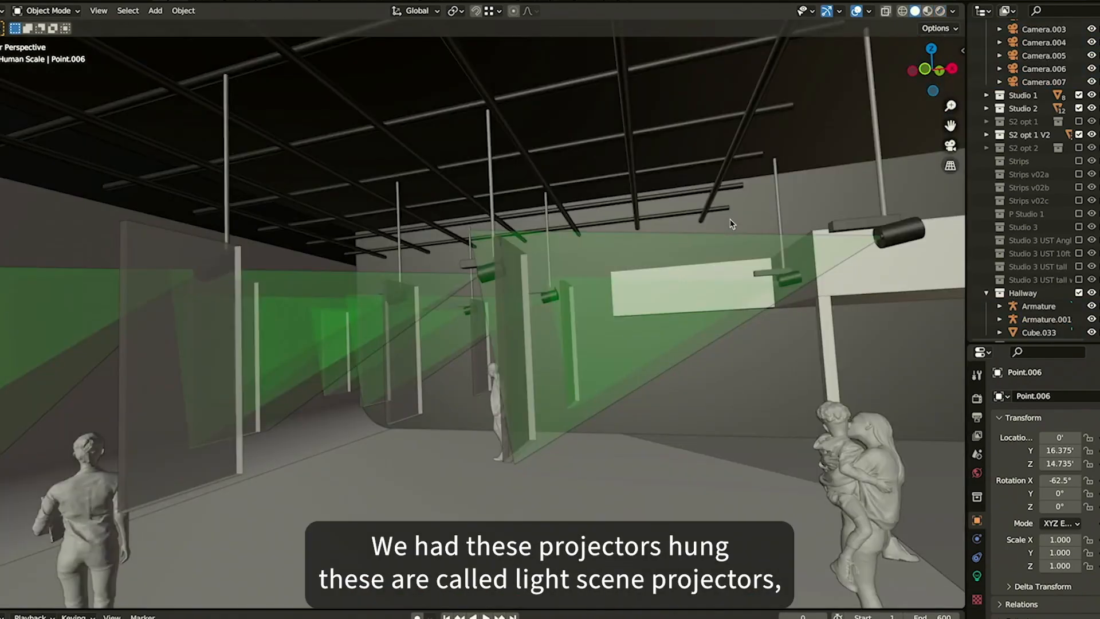
Fly past the hung scrims to examine the ceiling-mounted LightScene projectors and their green throw cones
{"action": "key", "text": "shift+grave"}
{"action": "key", "text": "d"}
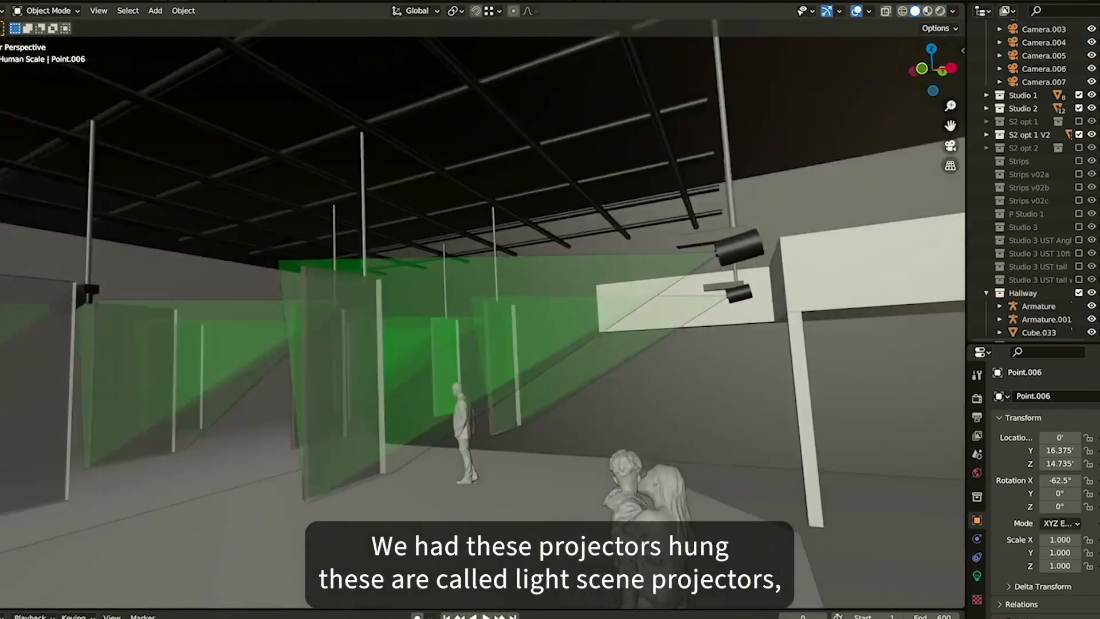
{"action": "key", "text": "s"}
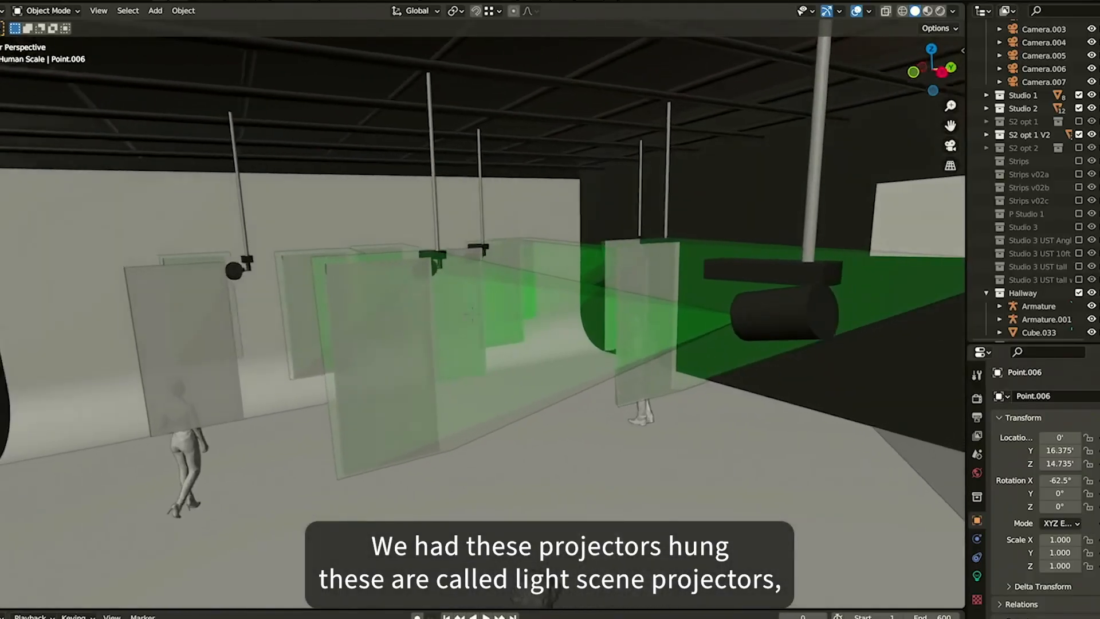
{"action": "key", "text": "d"}
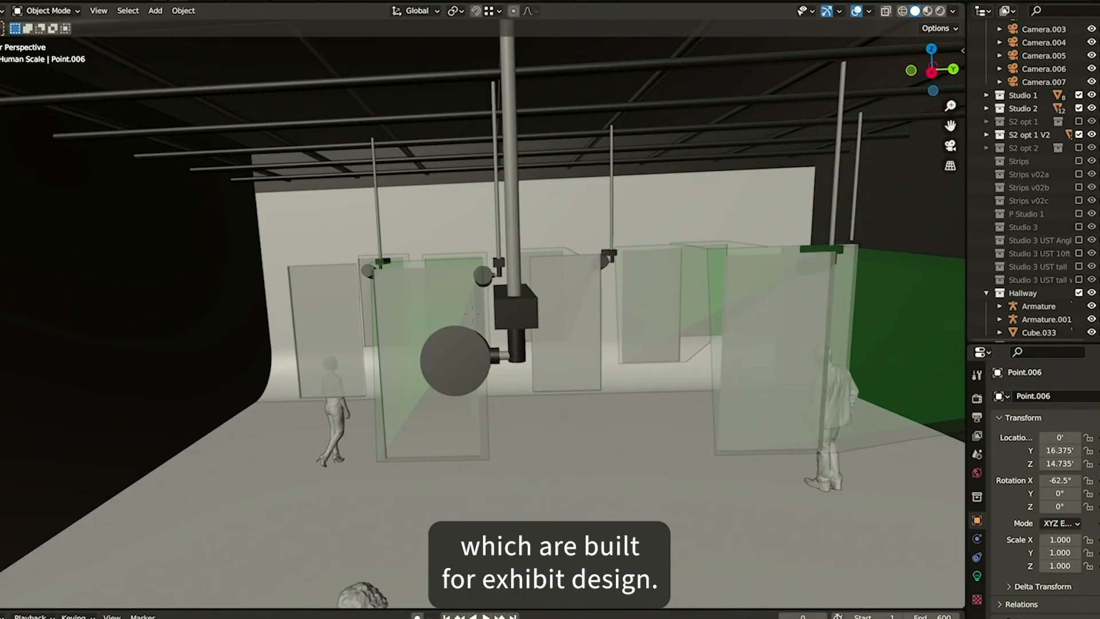
{"action": "key", "text": "a"}
{"action": "key", "text": "q"}
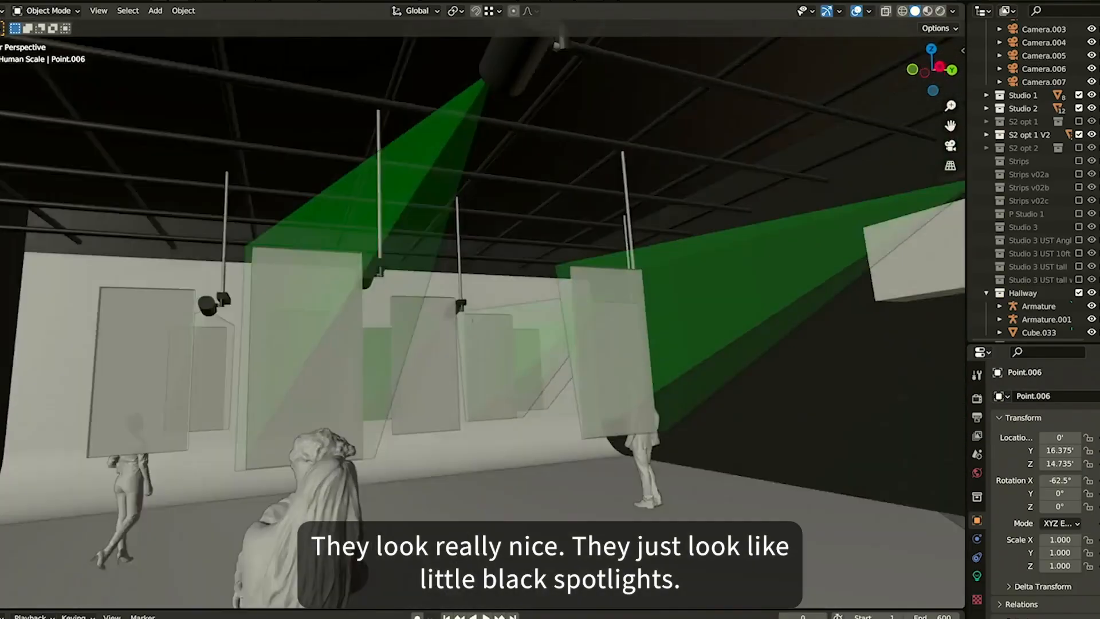
{"action": "key", "text": "d"}
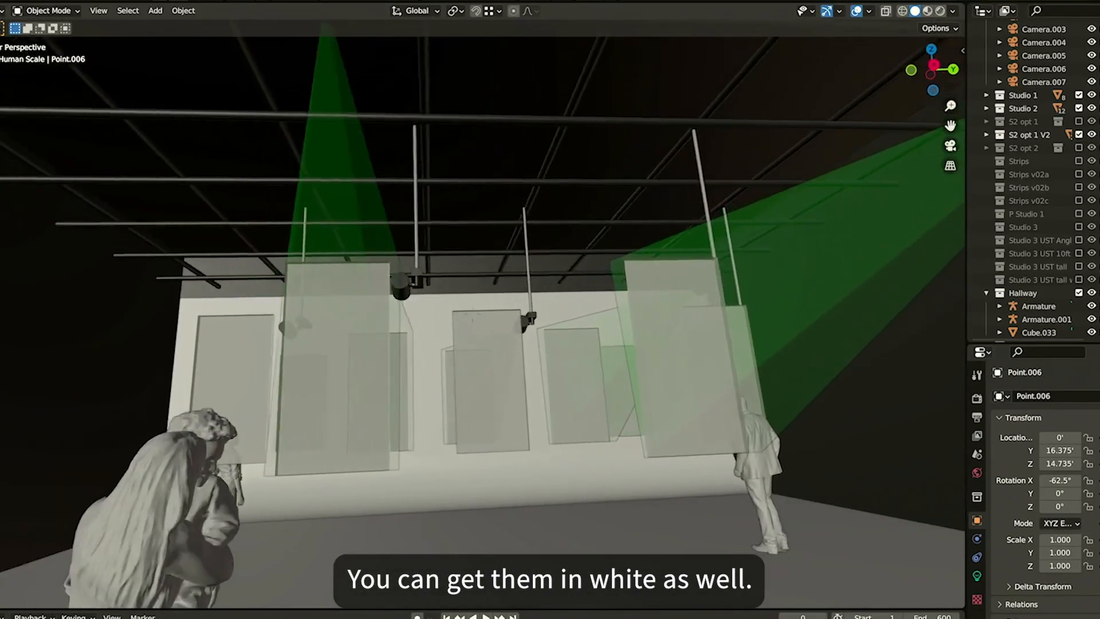
{"action": "key", "text": "a"}
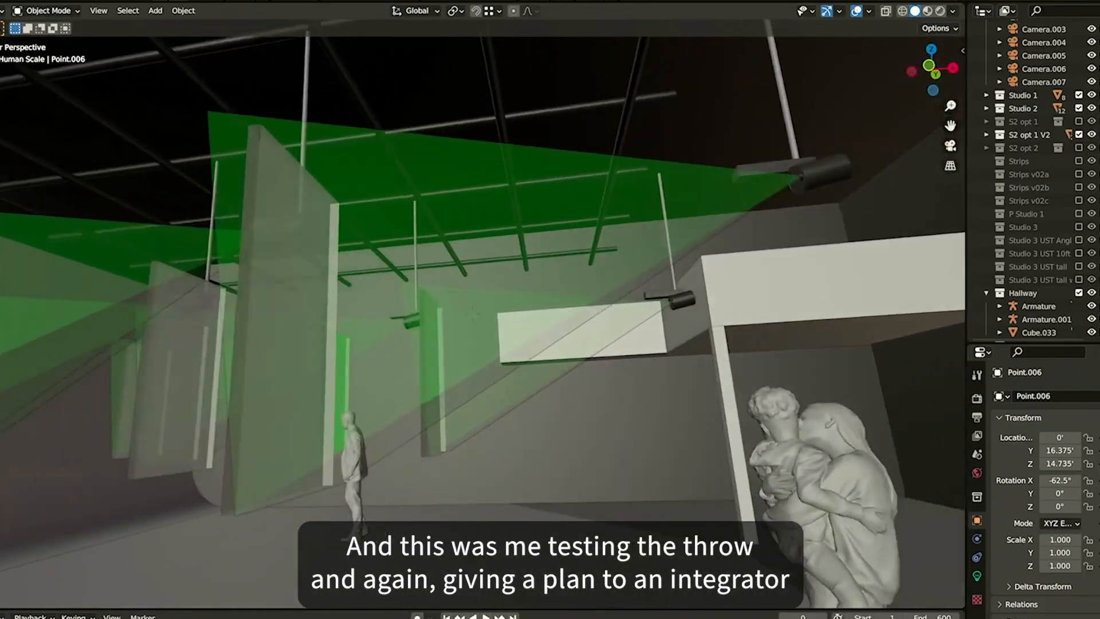
{"action": "key", "text": "s"}
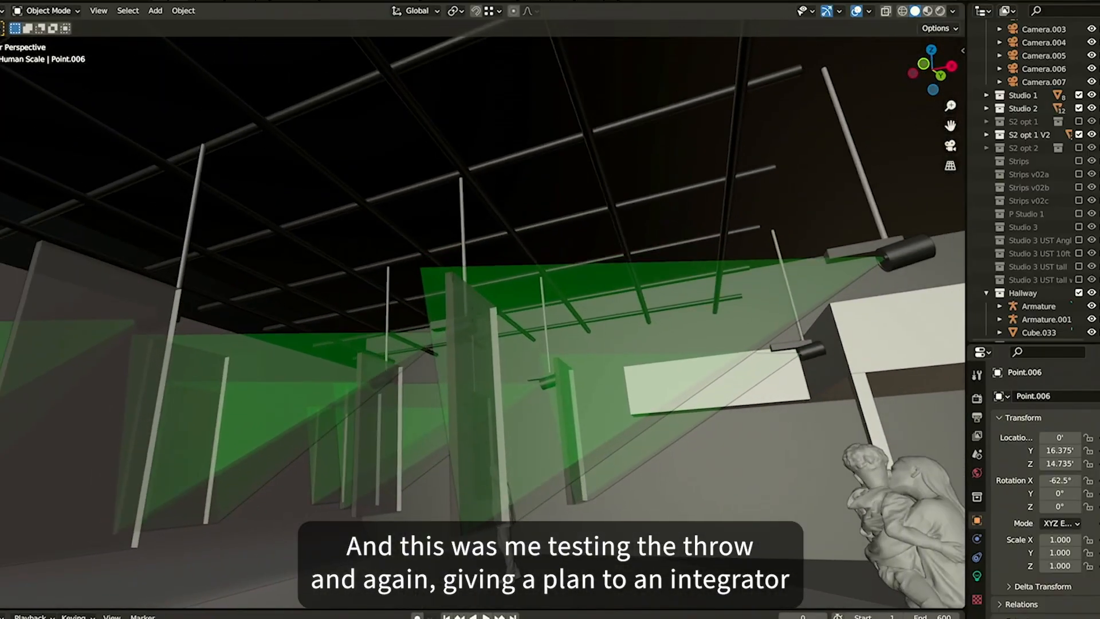
{"action": "key", "text": "s"}
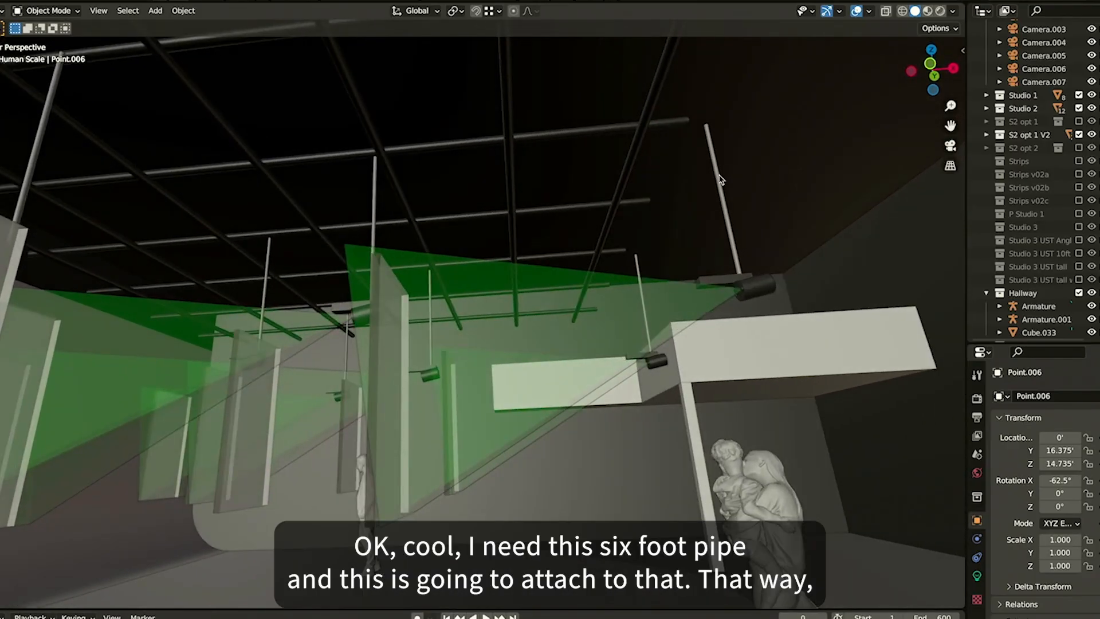
Select a LightScene projector on its pipe and fly around to view its throw onto the scrims
{"action": "left_click", "coordinate": [721, 179]}
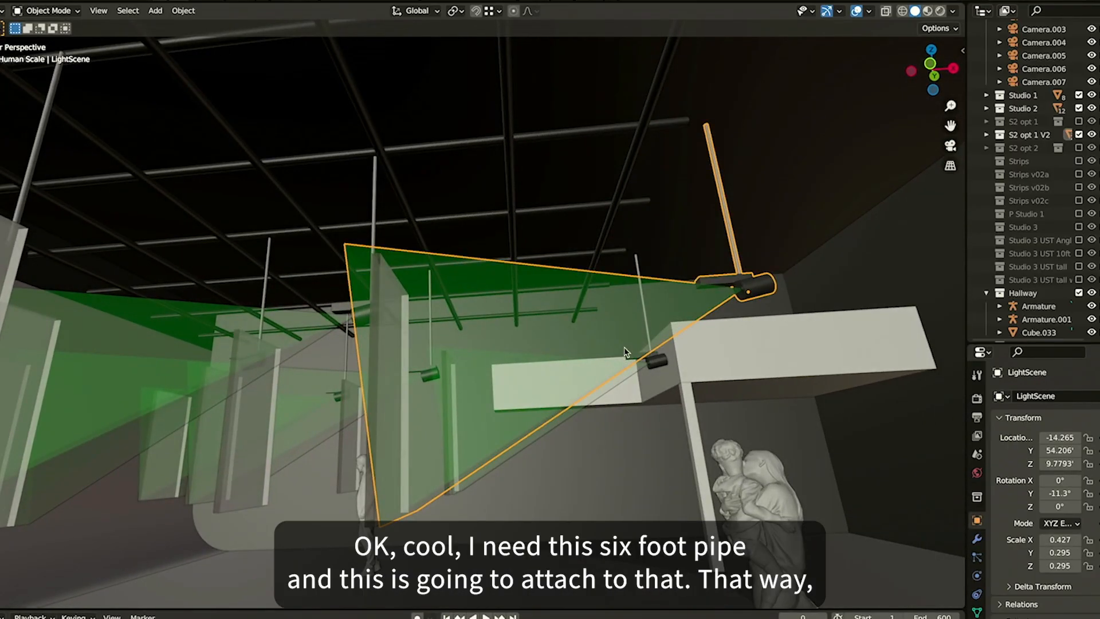
{"action": "key", "text": "shift+grave"}
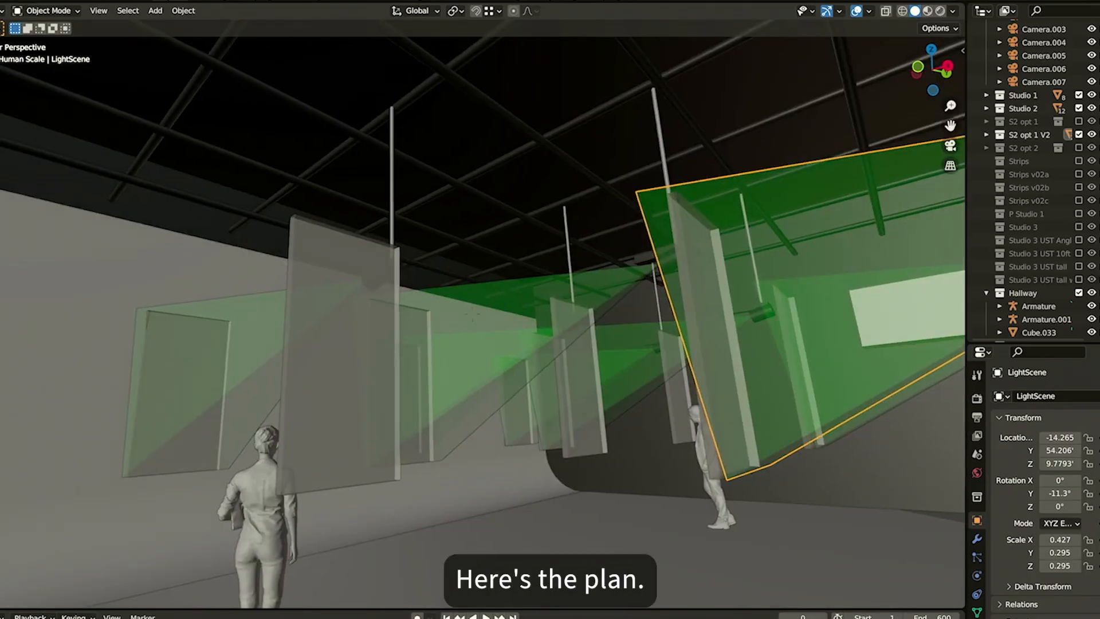
{"action": "key", "text": "a"}
{"action": "key", "text": "d"}
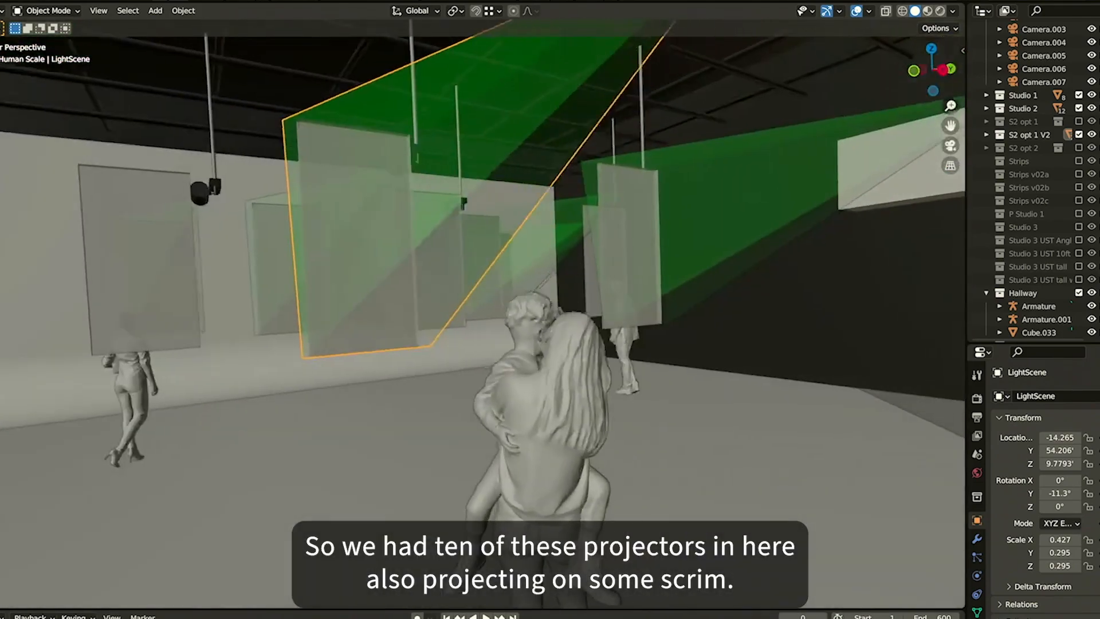
Fly away from the hung projectors into the adjoining room holding the bust sculpture
{"action": "key", "text": "s"}
{"action": "key", "text": "d"}
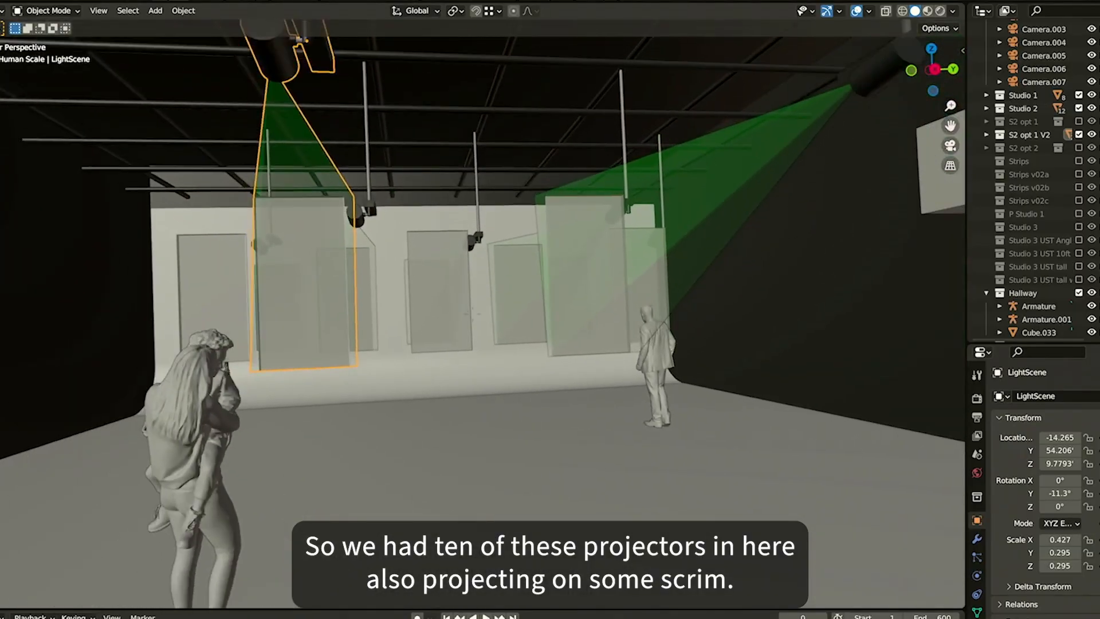
{"action": "key", "text": "d"}
{"action": "key", "text": "w"}
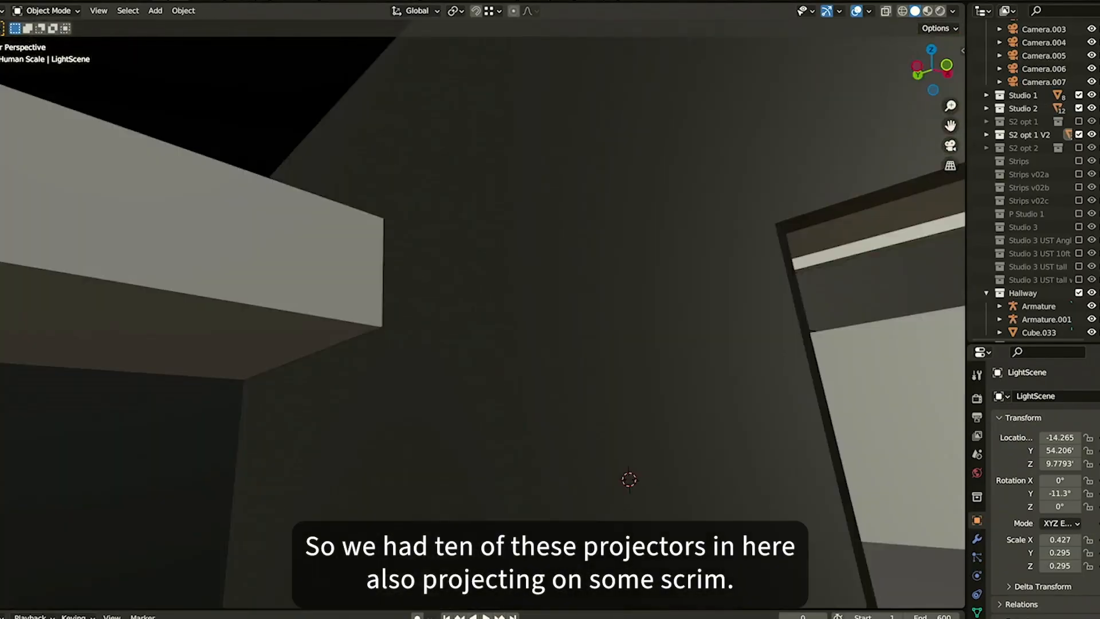
{"action": "key", "text": "w"}
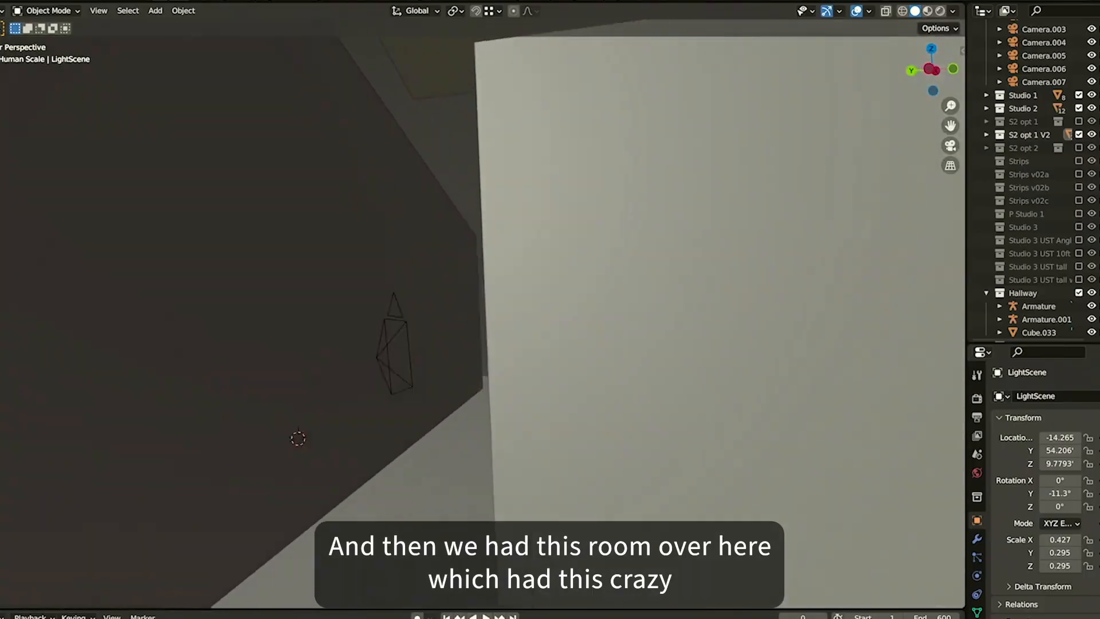
{"action": "key", "text": "w"}
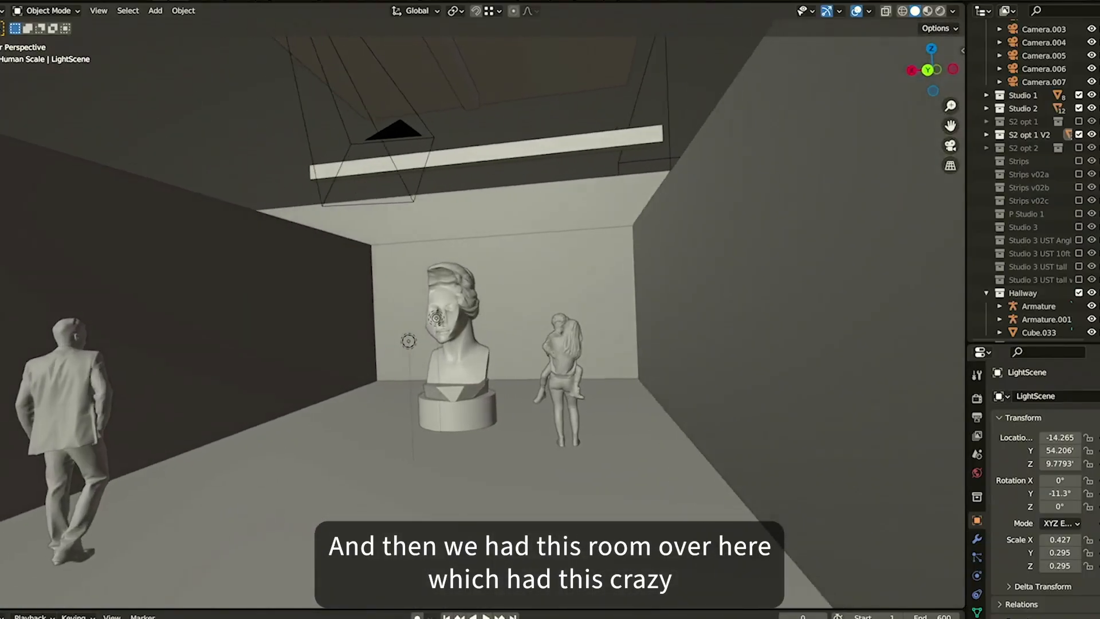
{"action": "key", "text": "w"}
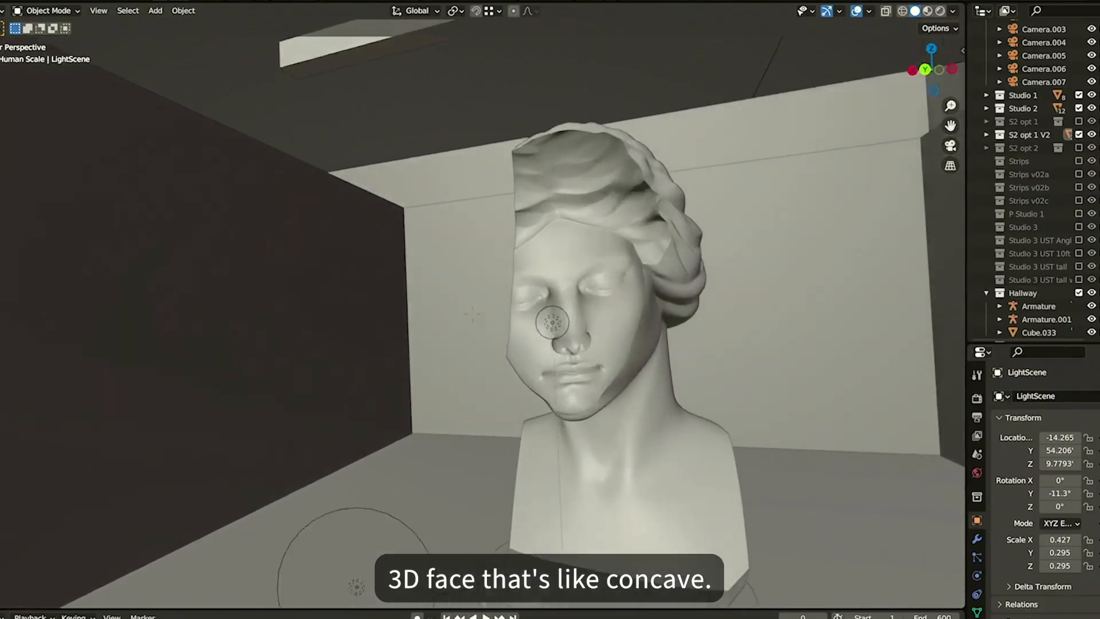
Fly around the bust sculpture to examine its concave face from several angles, then leave fly navigation
{"action": "key", "text": "d"}
{"action": "key", "text": "a"}
{"action": "key", "text": "a"}
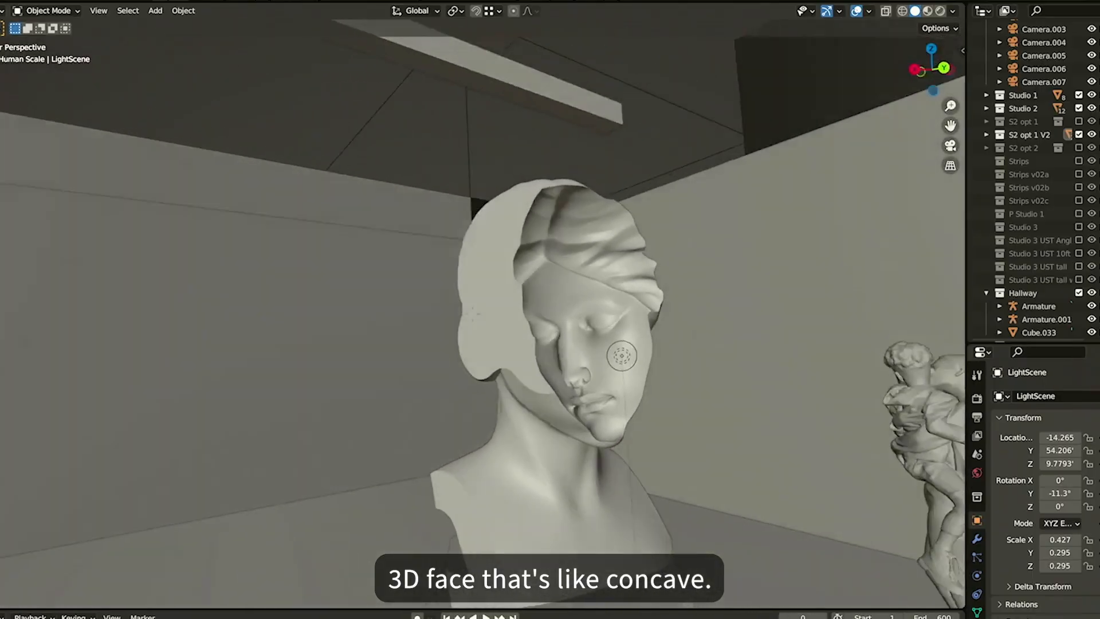
{"action": "key", "text": "w"}
{"action": "key", "text": "d"}
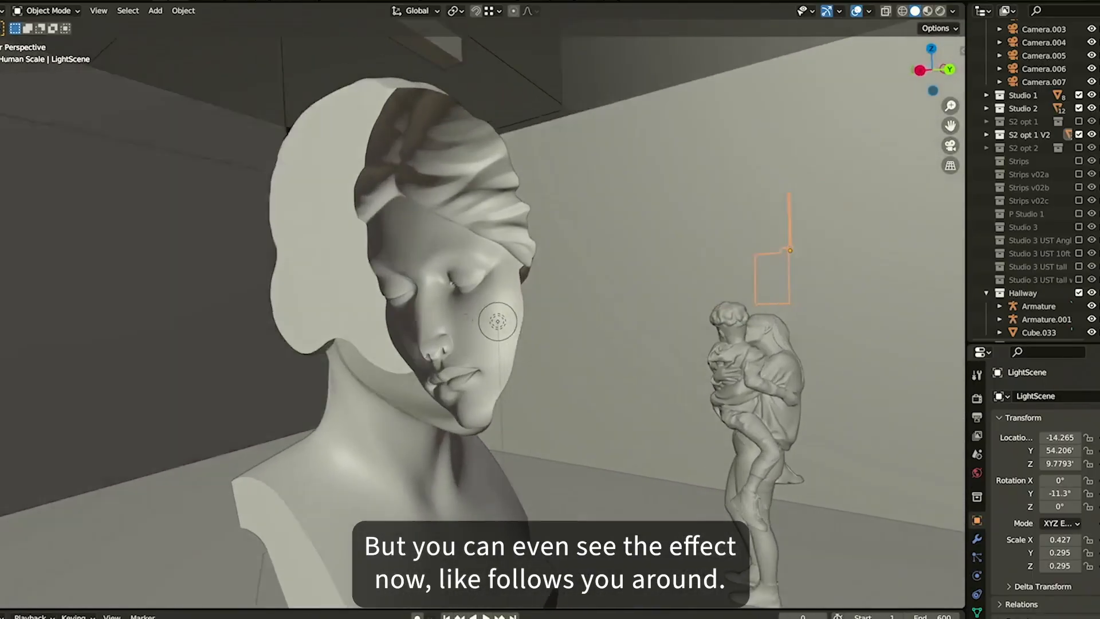
{"action": "key", "text": "d"}
{"action": "key", "text": "d"}
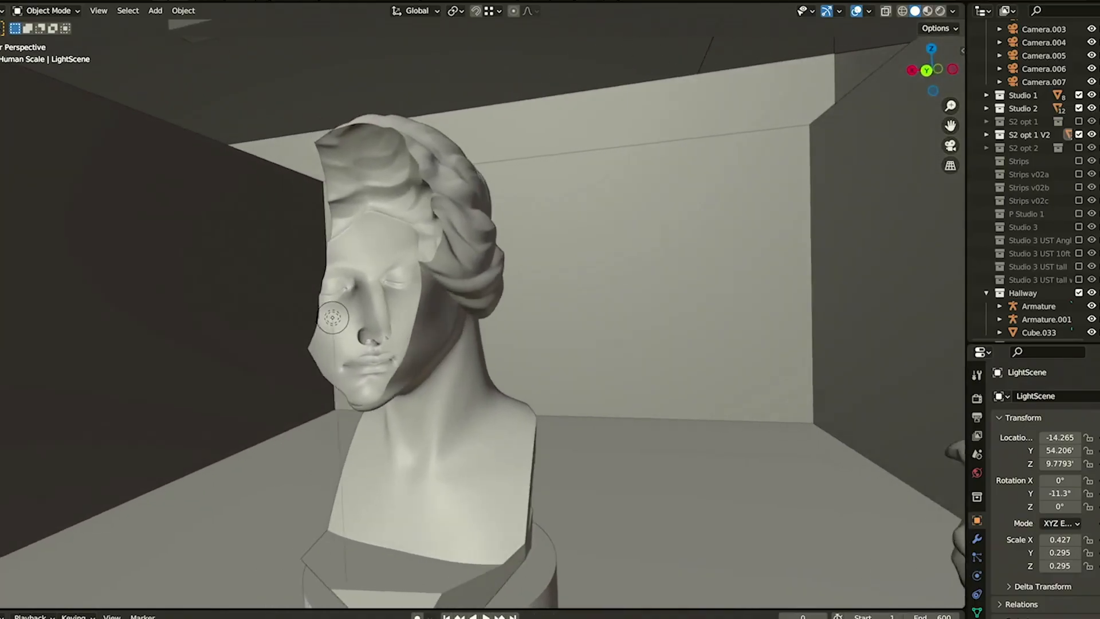
{"action": "key", "text": "a"}
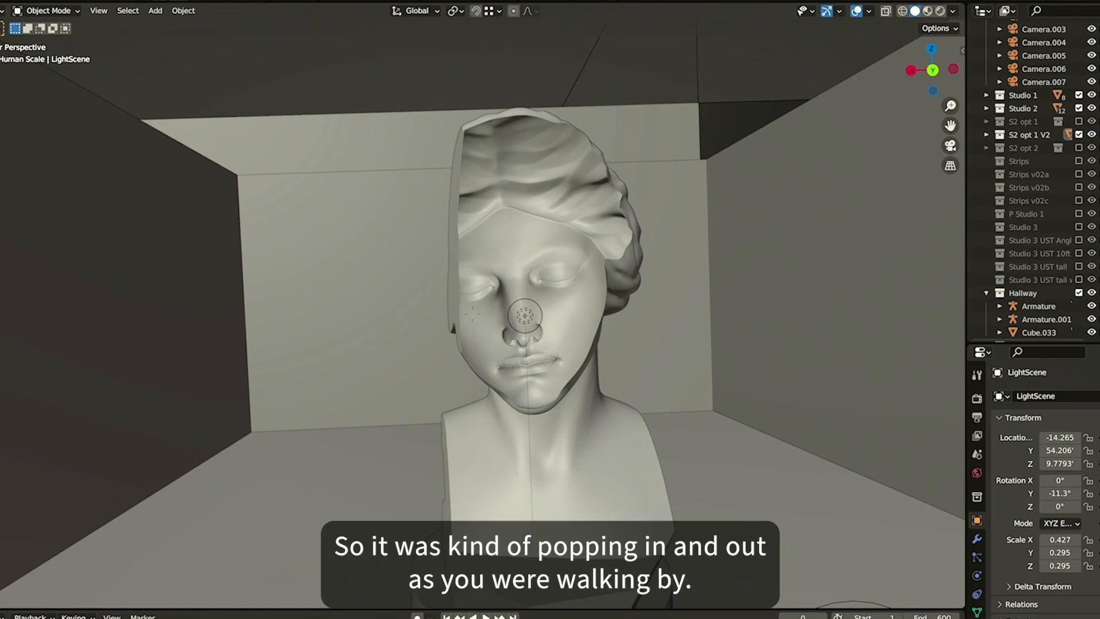
{"action": "key", "text": "a"}
{"action": "key", "text": "d"}
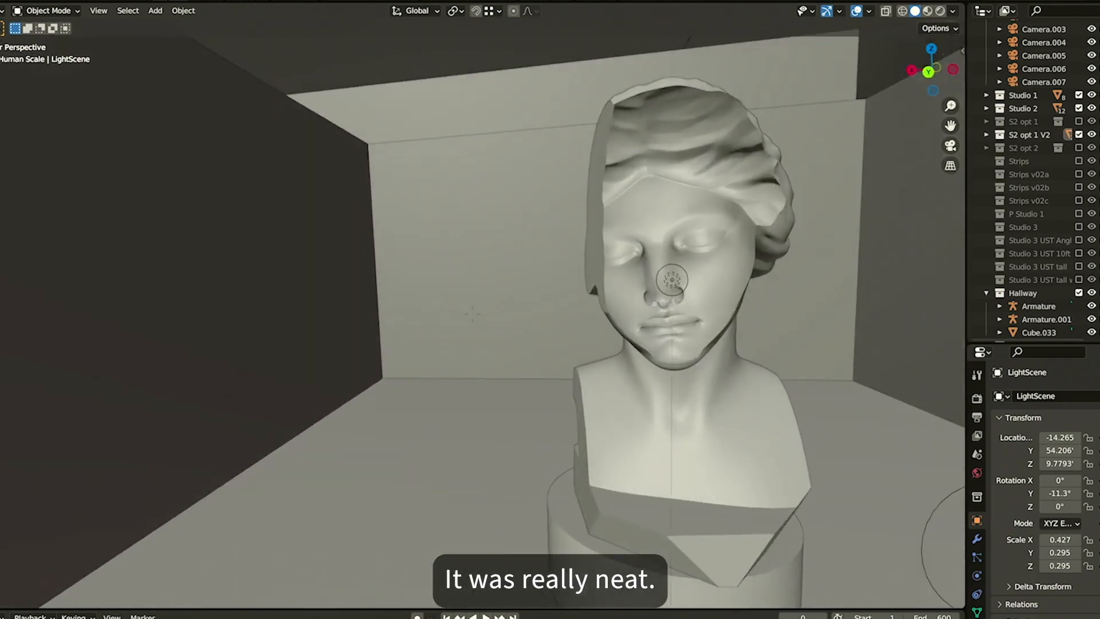
{"action": "key", "text": "s"}
{"action": "key", "text": "s"}
{"action": "key", "text": "d"}
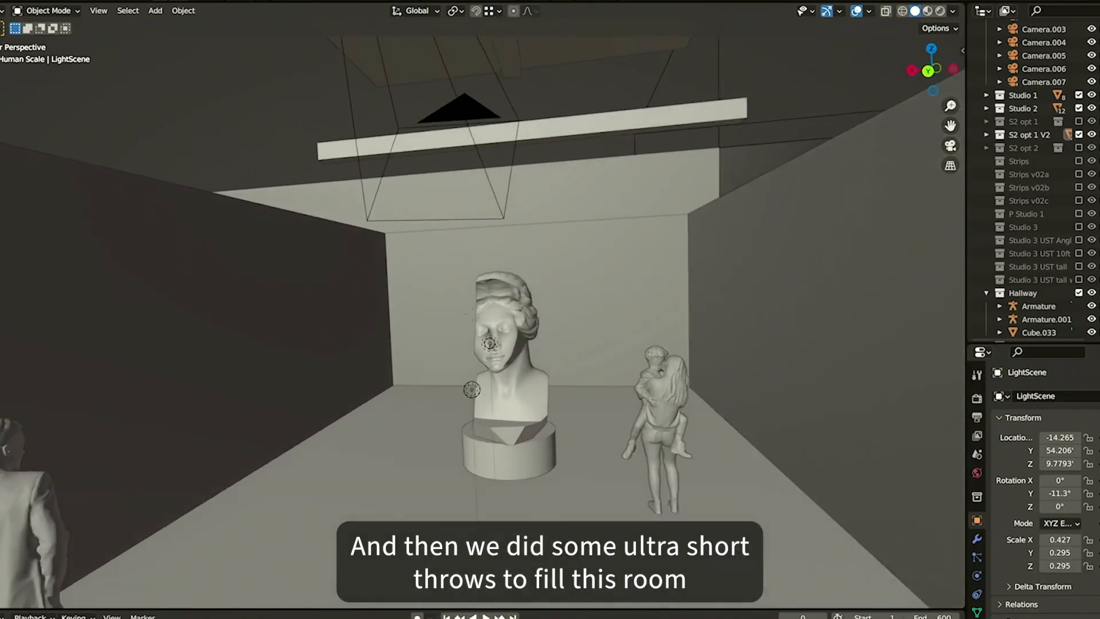
{"action": "key", "text": "s"}
{"action": "left_click", "coordinate": [626, 353]}
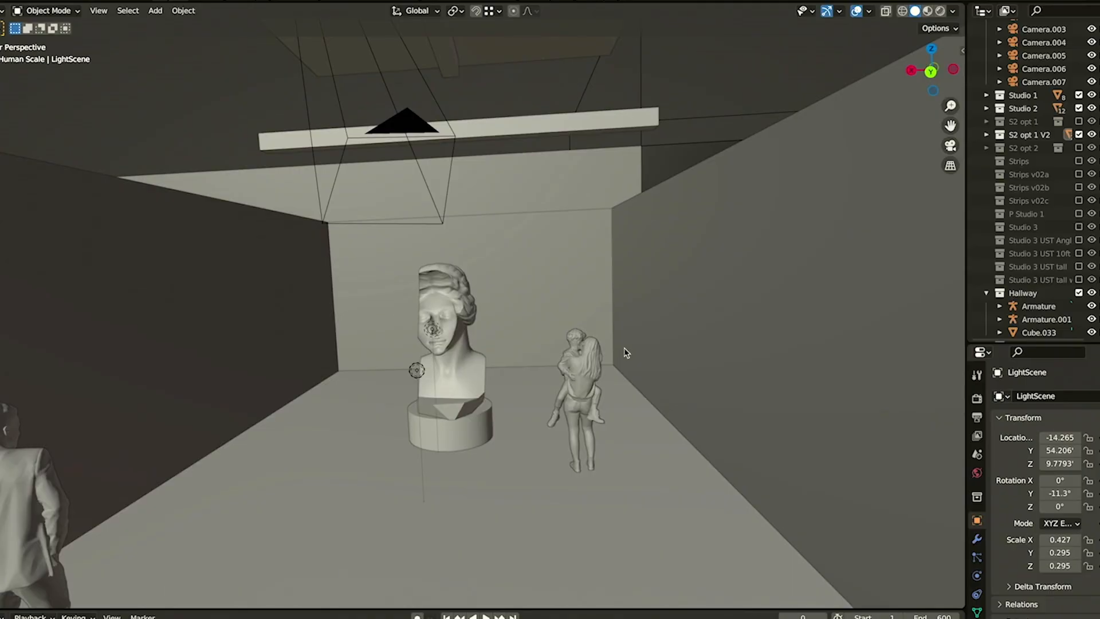
Re-enter fly navigation and travel past the vertical strip installation back to the hung projector and its scrims
{"action": "key", "text": "shift+grave"}
{"action": "key", "text": "e"}
{"action": "key", "text": "w"}
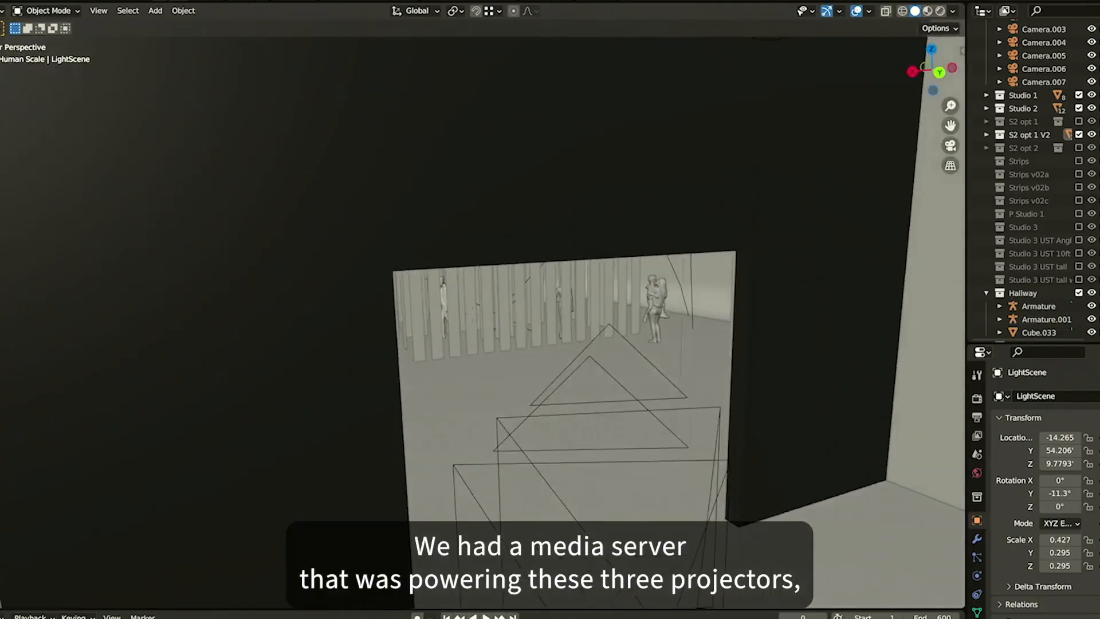
{"action": "key", "text": "a"}
{"action": "key", "text": "s"}
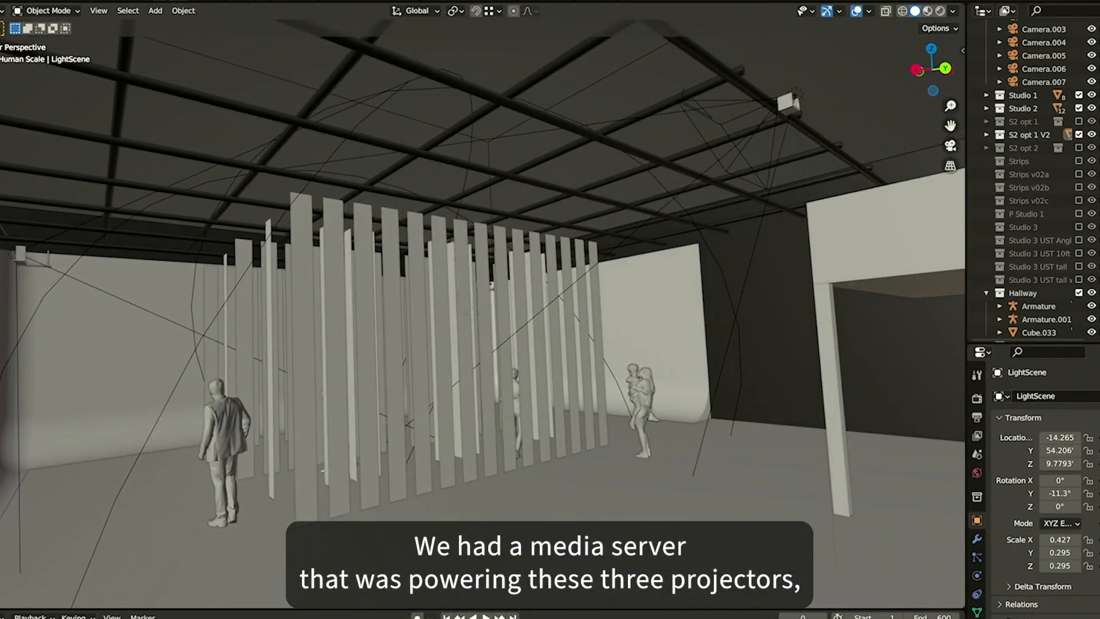
{"action": "key", "text": "w"}
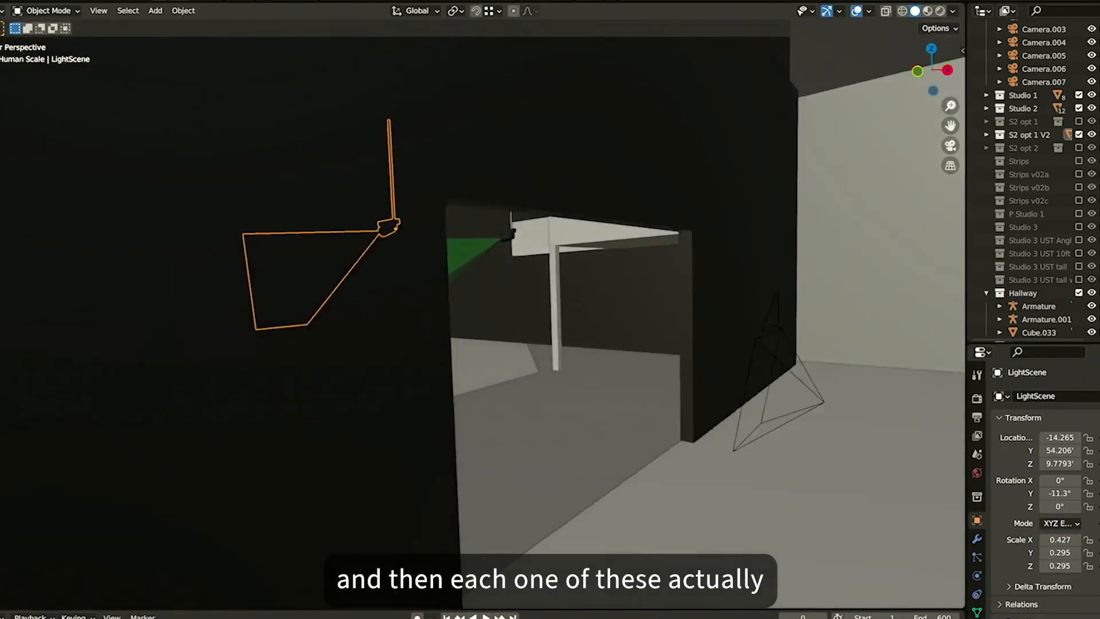
{"action": "key", "text": "a"}
{"action": "key", "text": "w"}
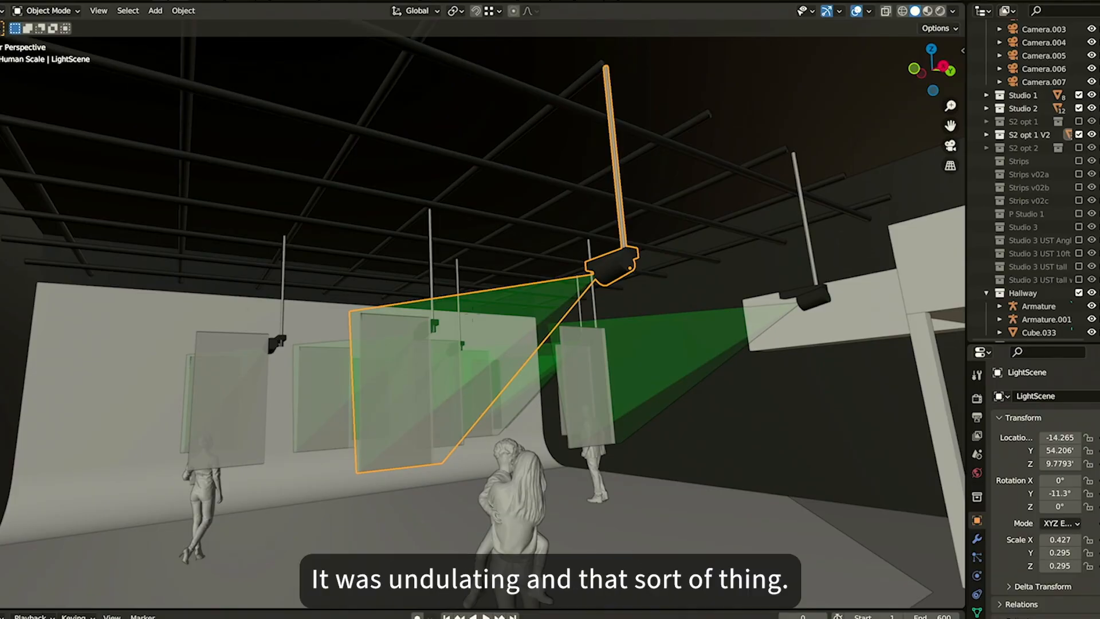
{"action": "left_click_drag", "start_coordinate": [656, 264], "coordinate": [663, 300]}
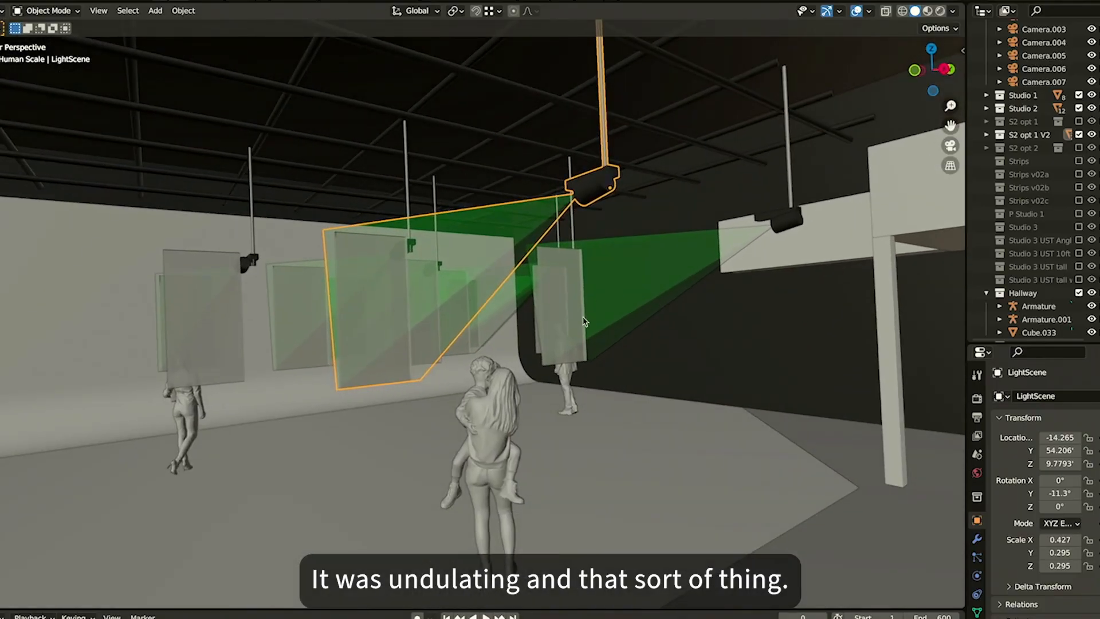
Switch to the web browser and open the winslow.studio website
{"action": "key", "text": "super+Tab"}
{"action": "key", "text": "super+Tab"}
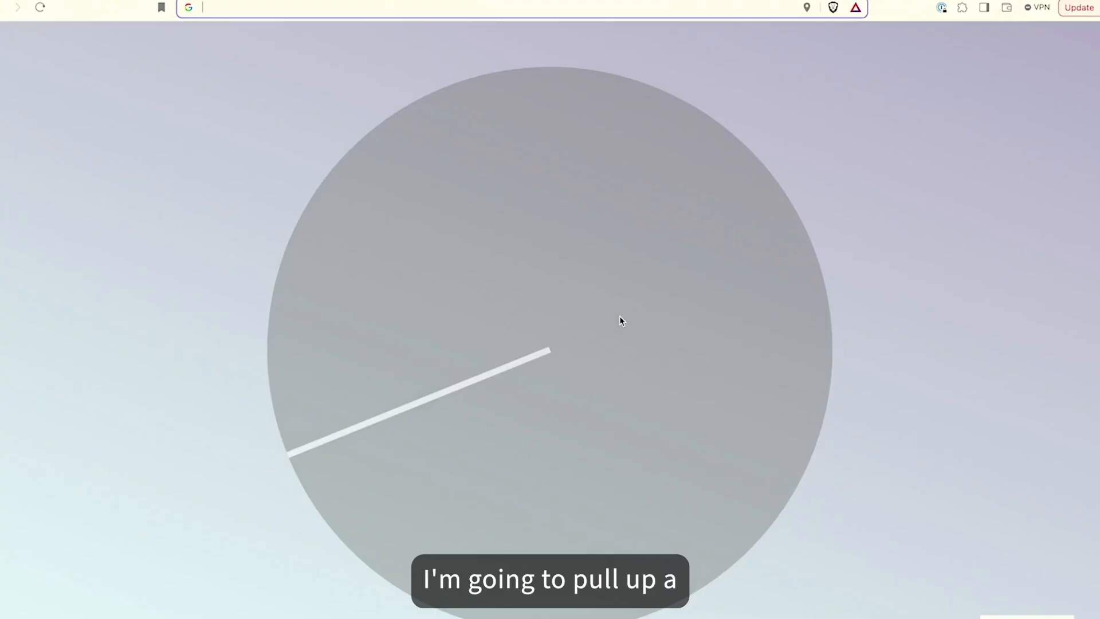
{"action": "type", "text": "winslow"}
{"action": "key", "text": "Return"}
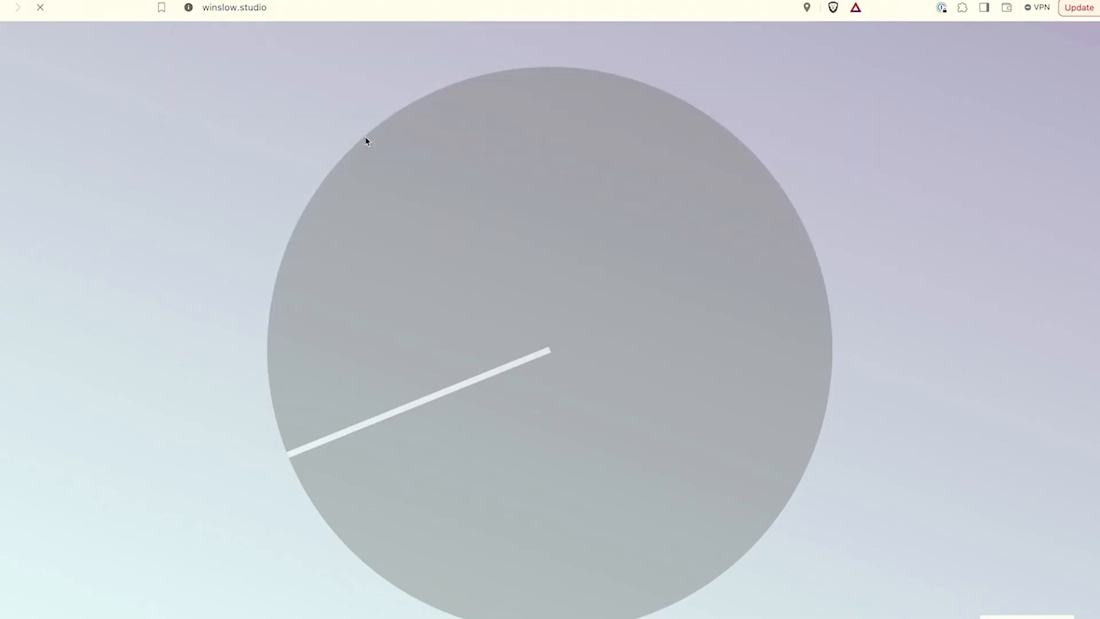
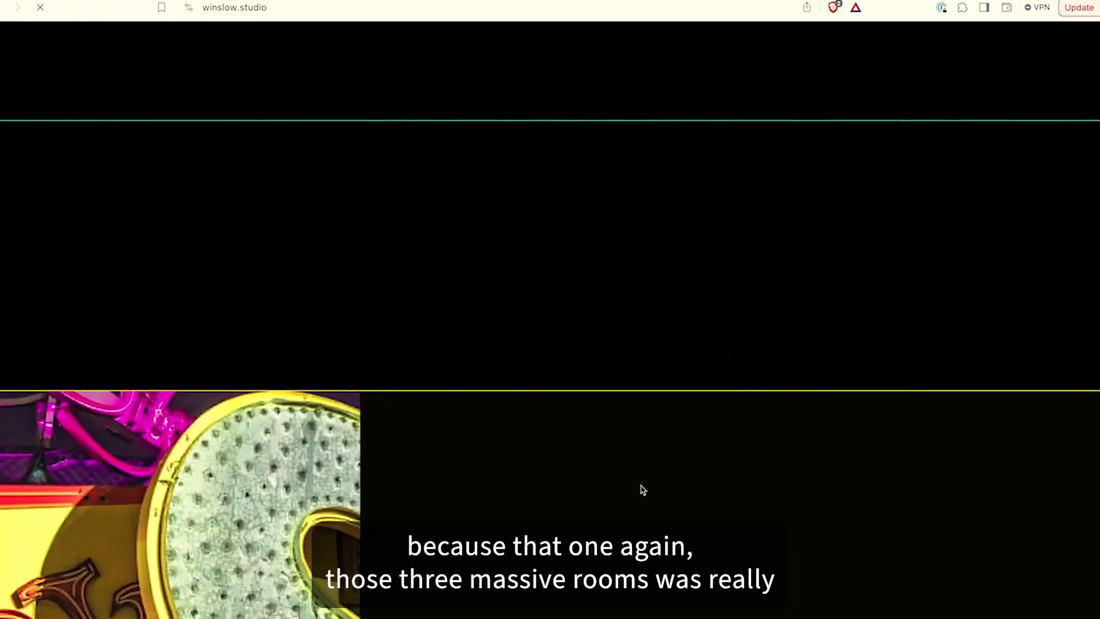
{"action": "scroll", "coordinate": [712, 509], "scroll_direction": "down", "scroll_amount": 1}
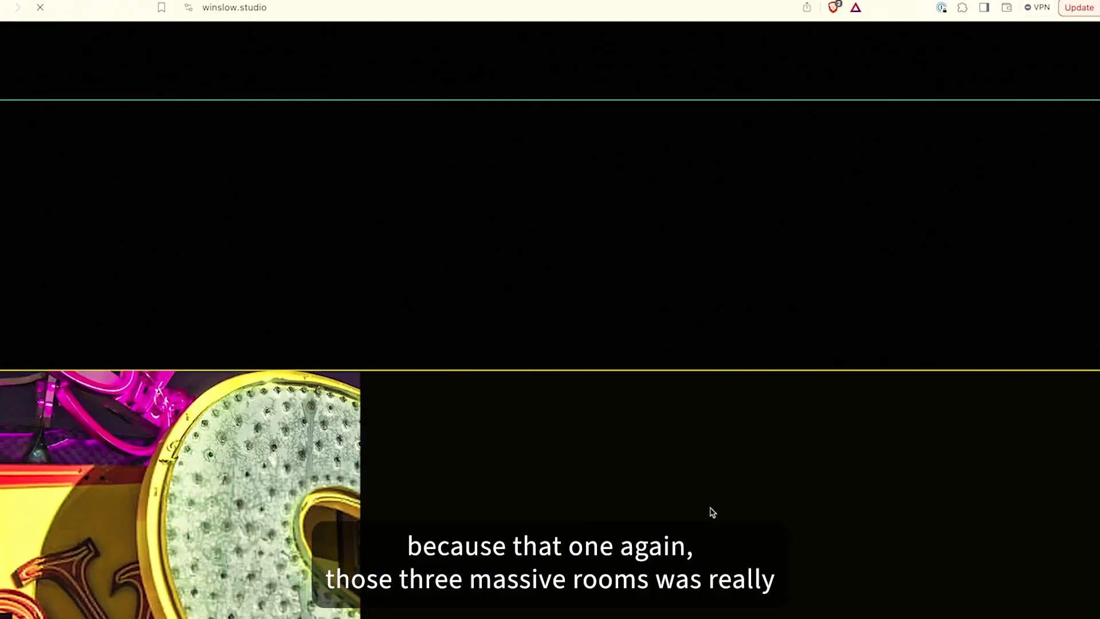
{"action": "scroll", "coordinate": [711, 509], "scroll_direction": "up", "scroll_amount": 1}
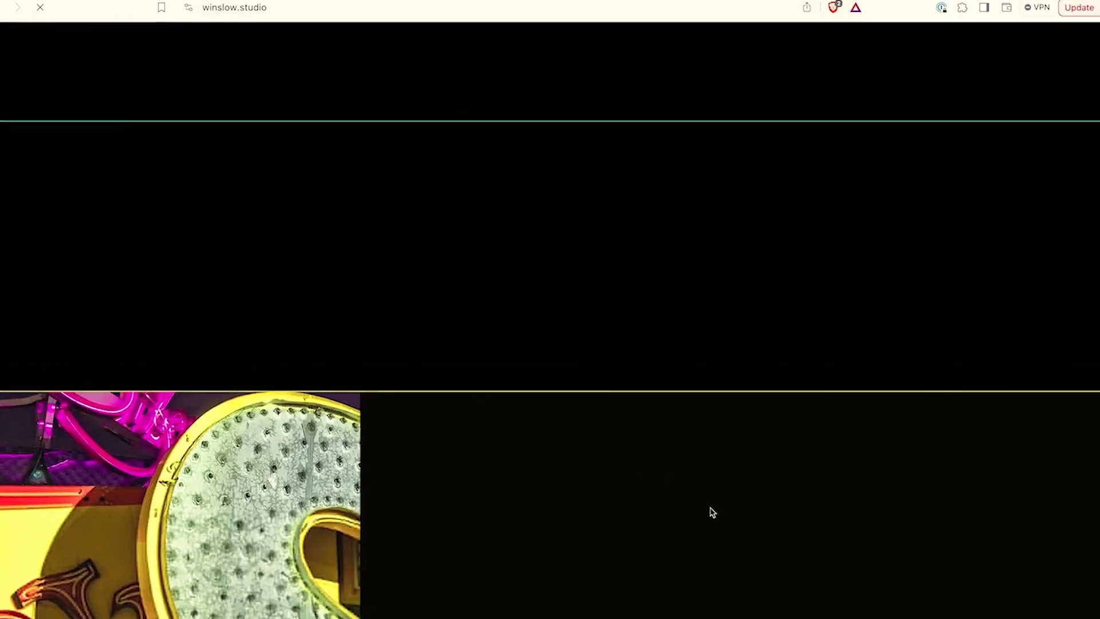
{"action": "left_click", "coordinate": [290, 8]}
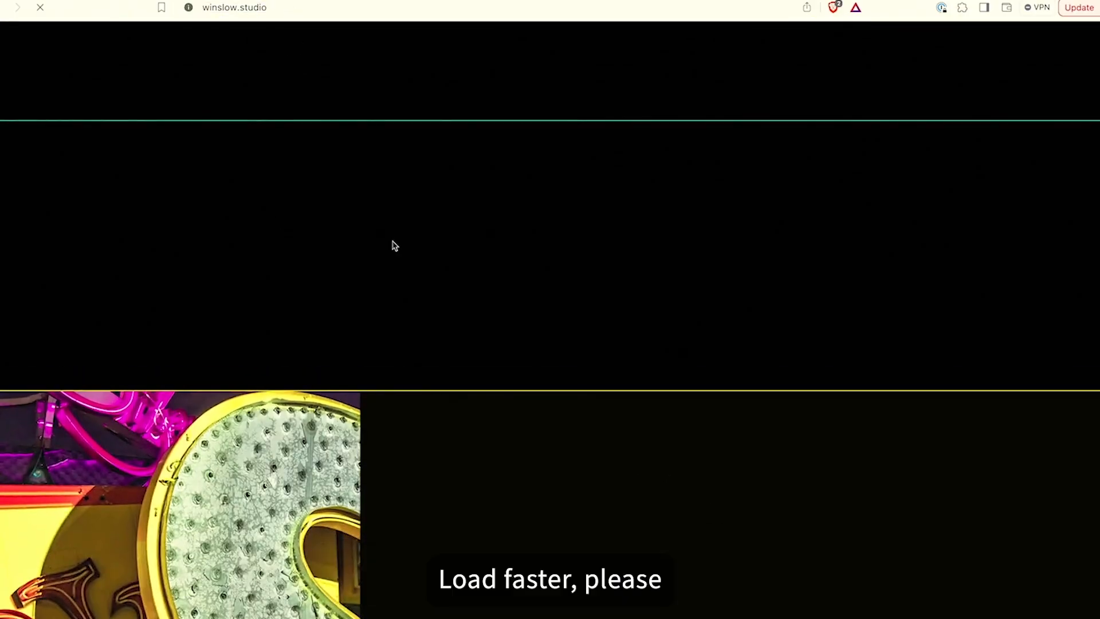
{"action": "key", "text": "super+Tab"}
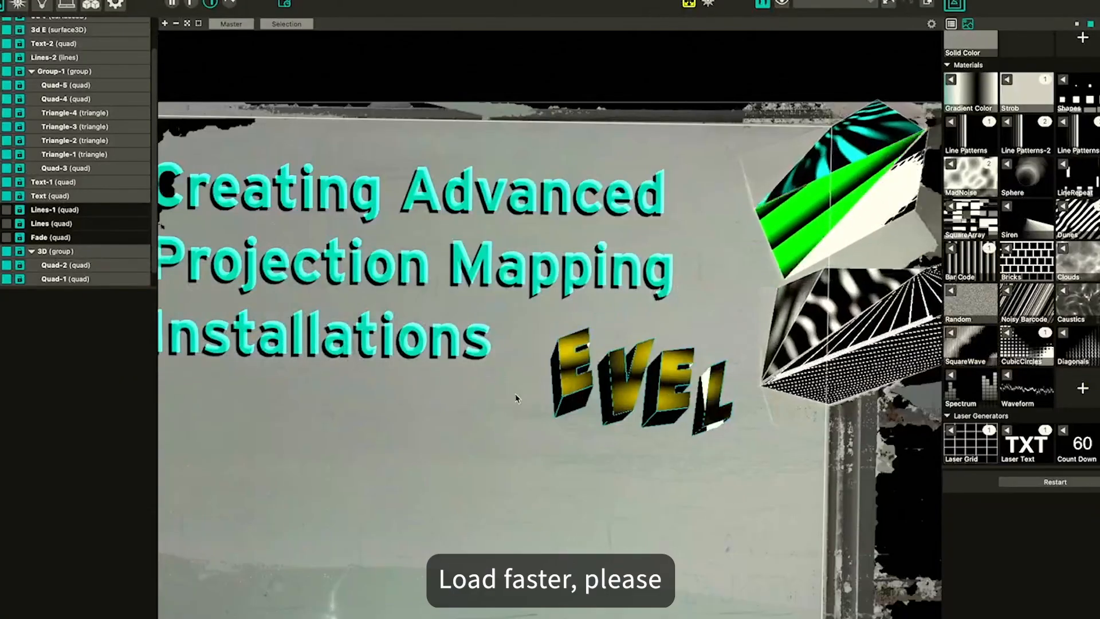
{"action": "key", "text": "super+Tab"}
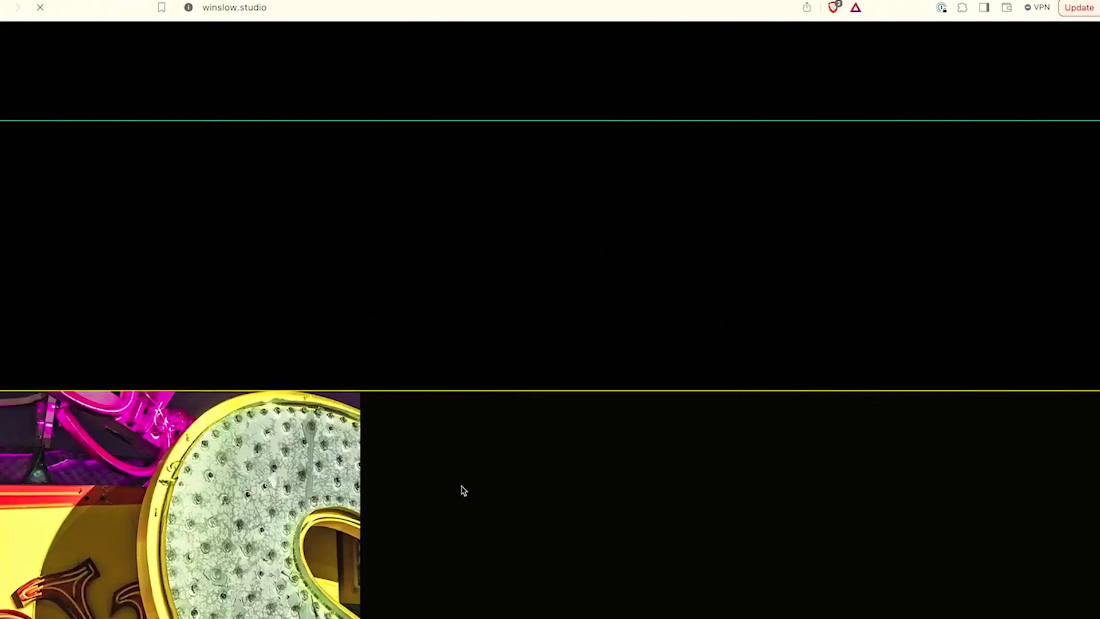
{"action": "scroll", "coordinate": [462, 487], "scroll_direction": "down", "scroll_amount": 4}
{"action": "scroll", "coordinate": [462, 488], "scroll_direction": "up", "scroll_amount": 1}
{"action": "scroll", "coordinate": [519, 172], "scroll_direction": "up", "scroll_amount": 3}
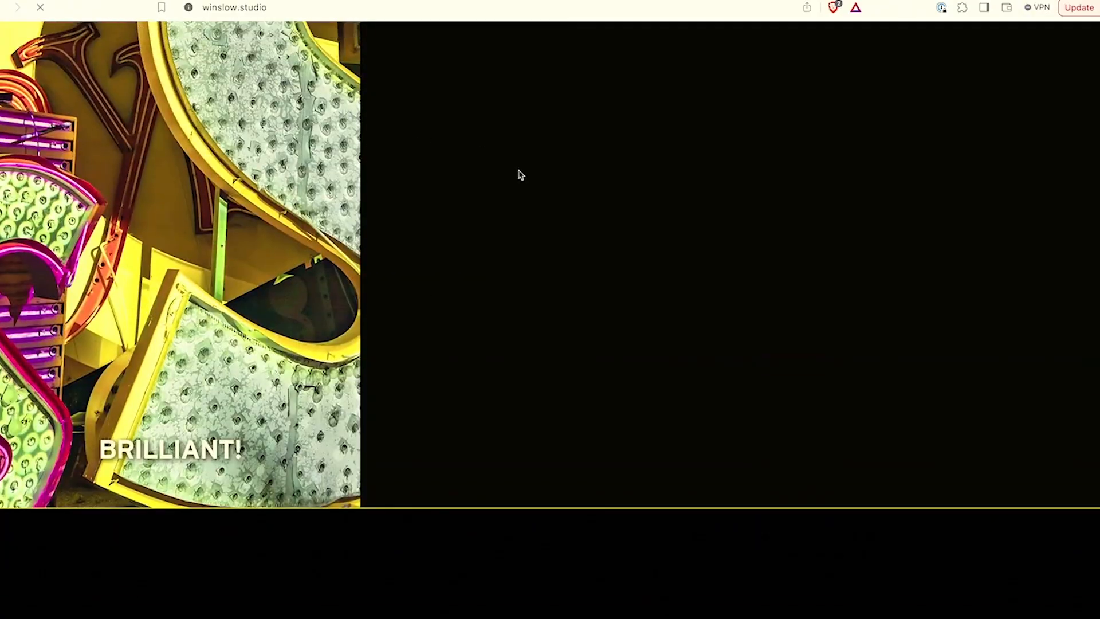
Go to the winslow.studio/homebody page in the address bar
{"action": "left_click", "coordinate": [309, 8]}
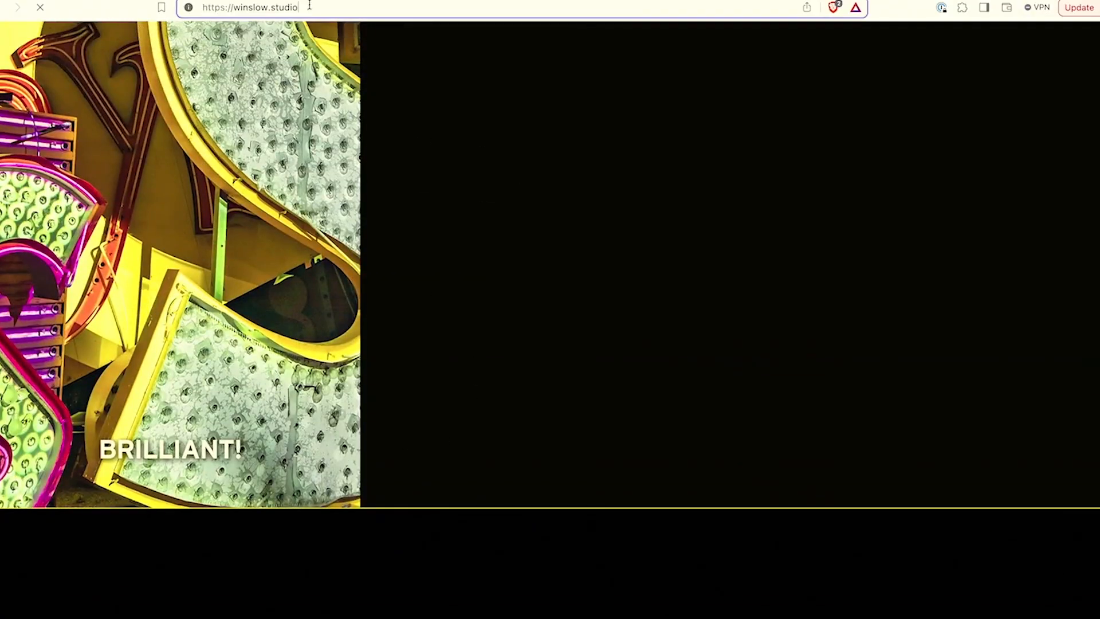
{"action": "type", "text": "/"}
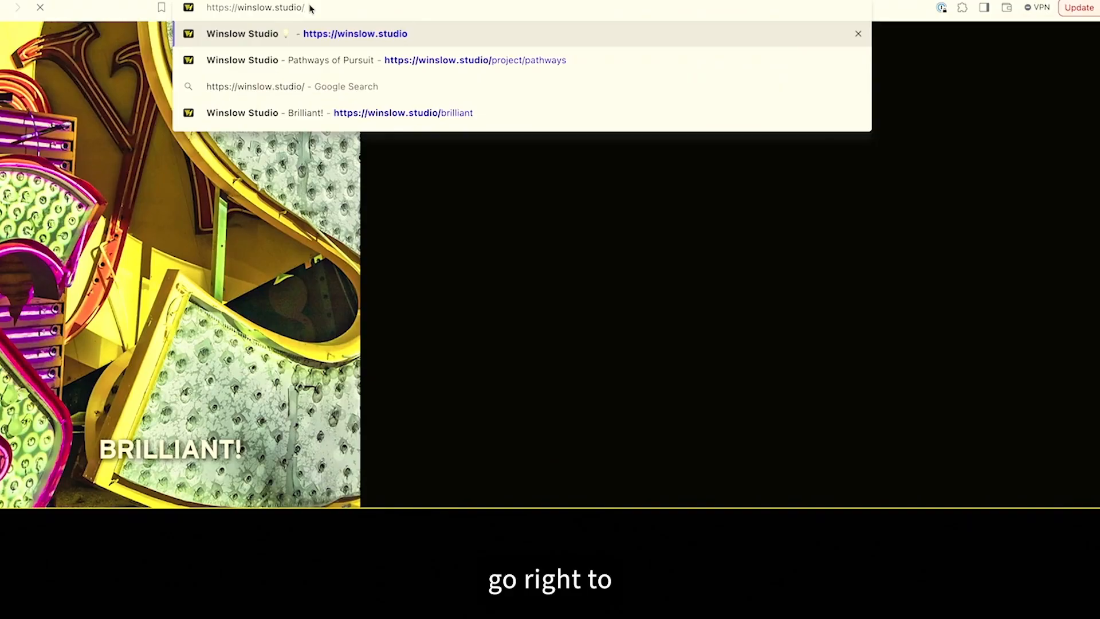
{"action": "type", "text": "home"}
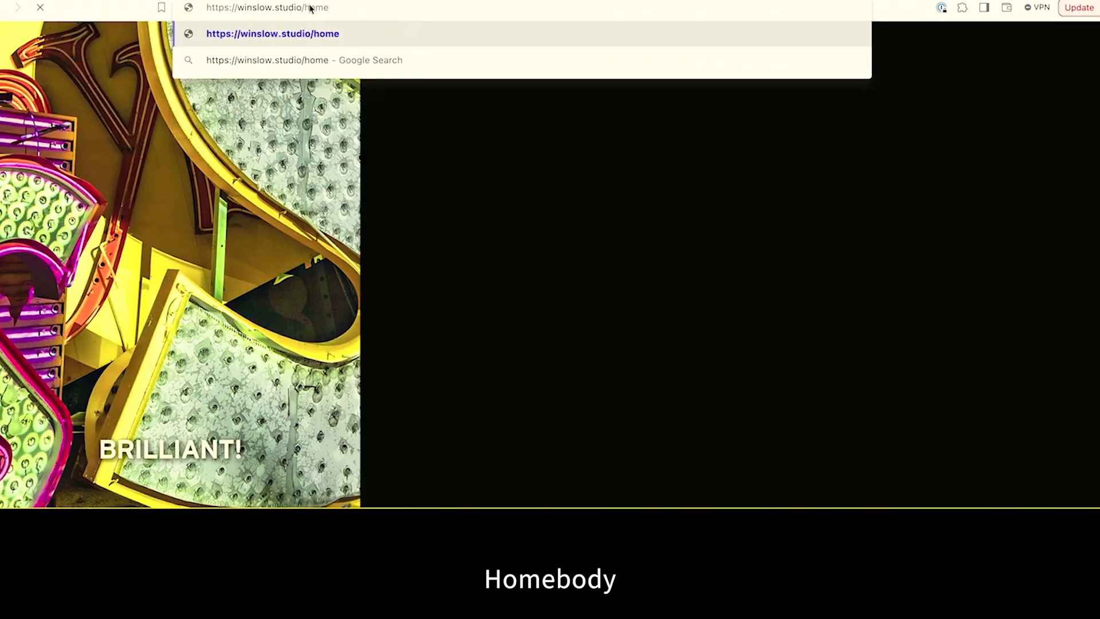
{"action": "type", "text": "body"}
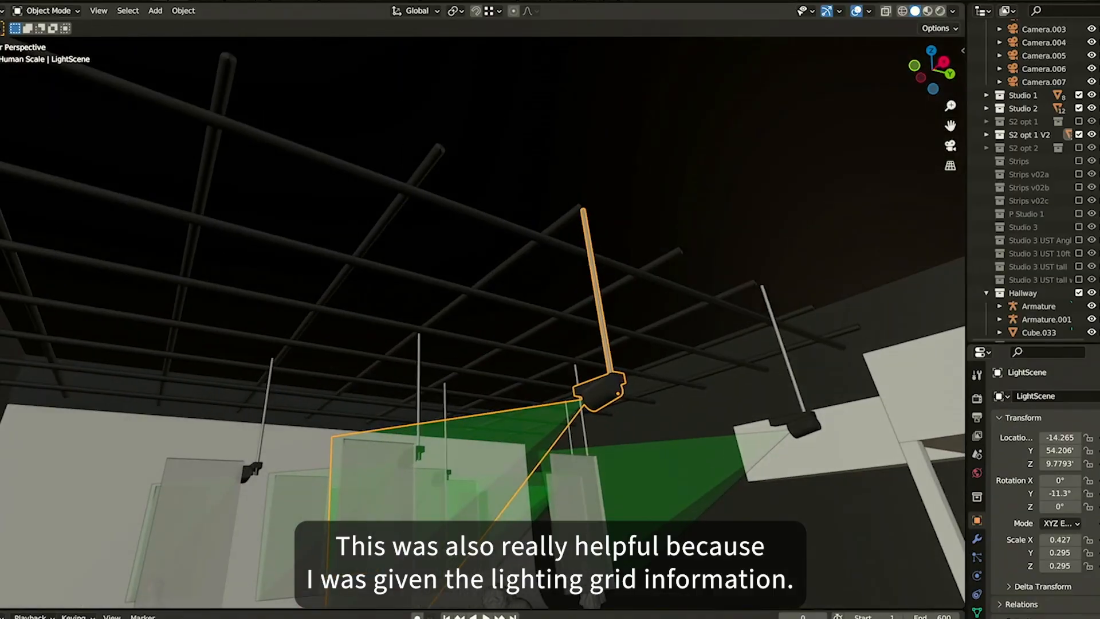
Switch the viewport to wireframe shading, select all objects, and orbit to inspect the lighting grid above the projectors
{"action": "key", "text": "z"}
{"action": "left_click", "coordinate": [426, 271]}
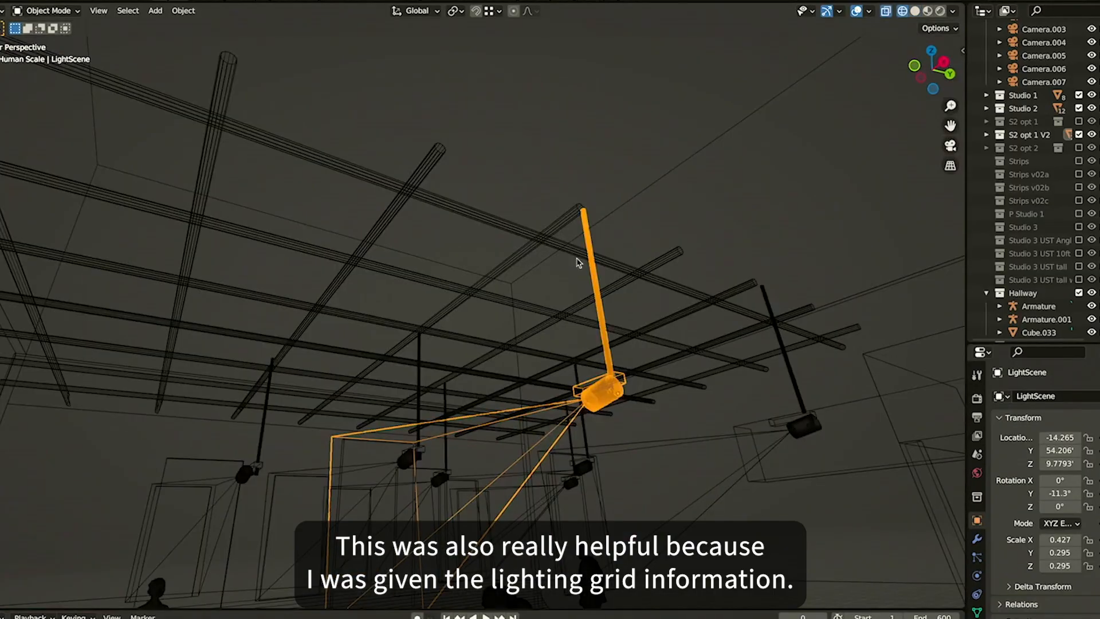
{"action": "key", "text": "a"}
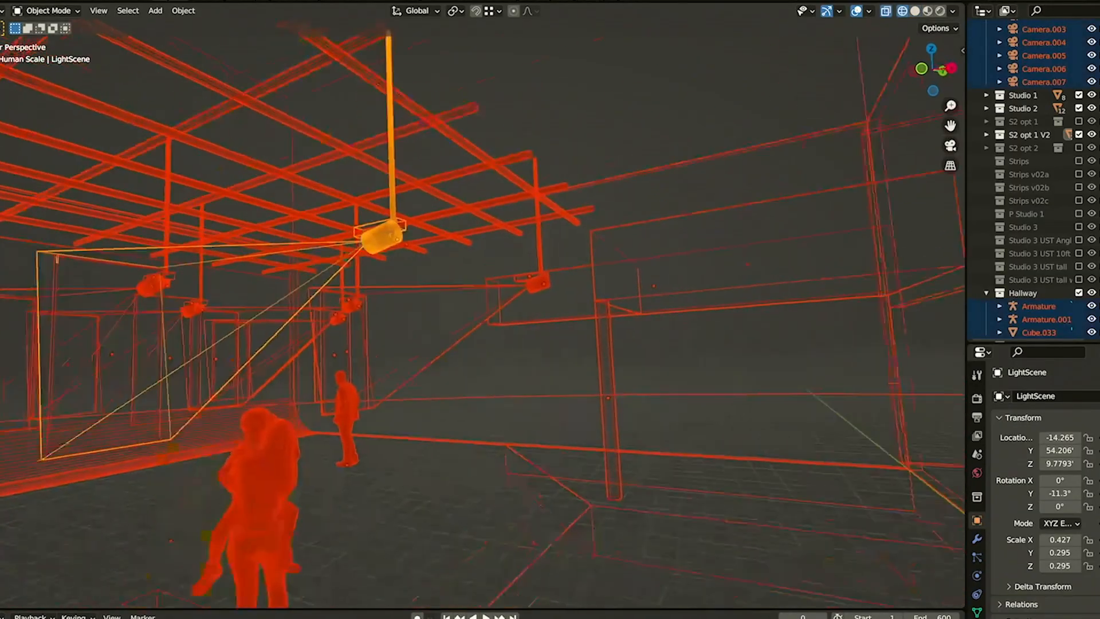
{"action": "left_click_drag", "start_coordinate": [421, 381], "coordinate": [559, 371]}
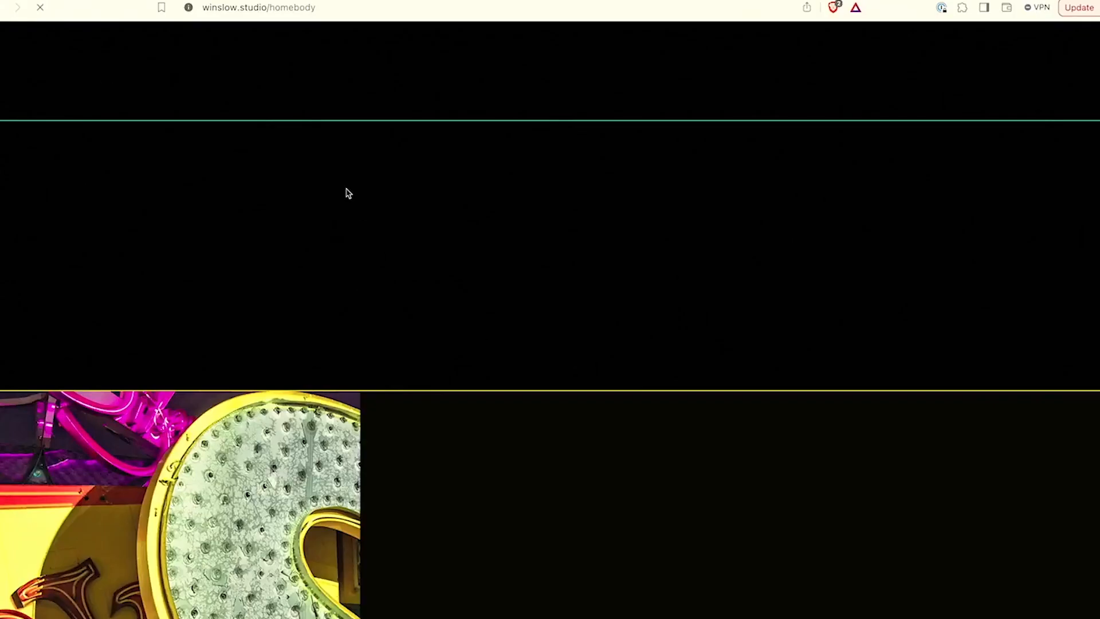
{"action": "scroll", "coordinate": [346, 192], "scroll_direction": "down", "scroll_amount": 5}
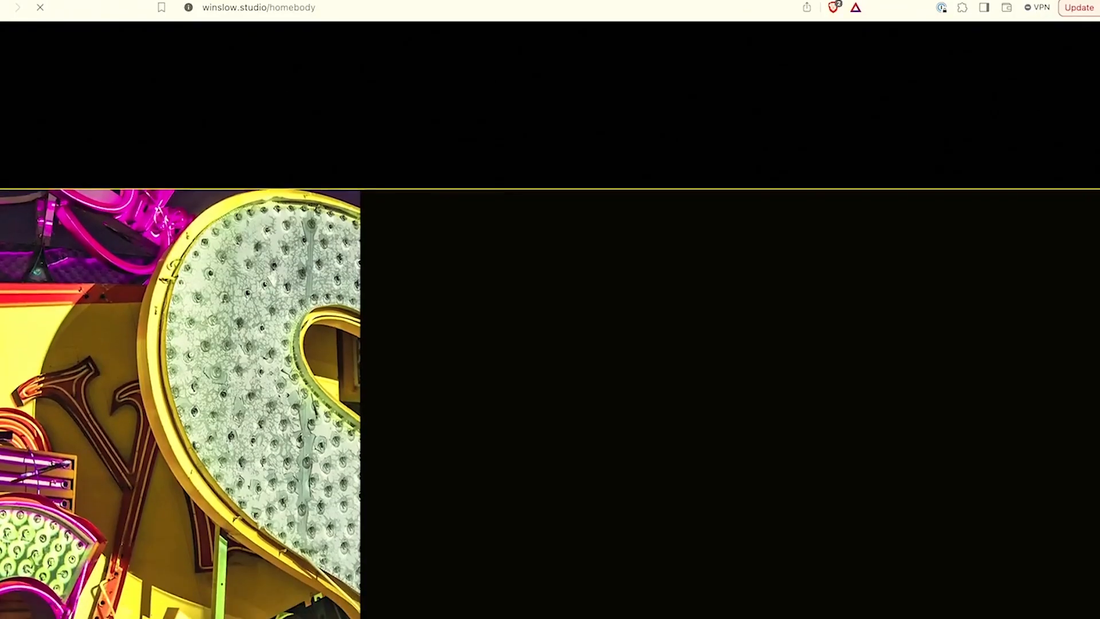
Return to the winslow.studio home page by trimming the address back to the domain
{"action": "left_click", "coordinate": [272, 8]}
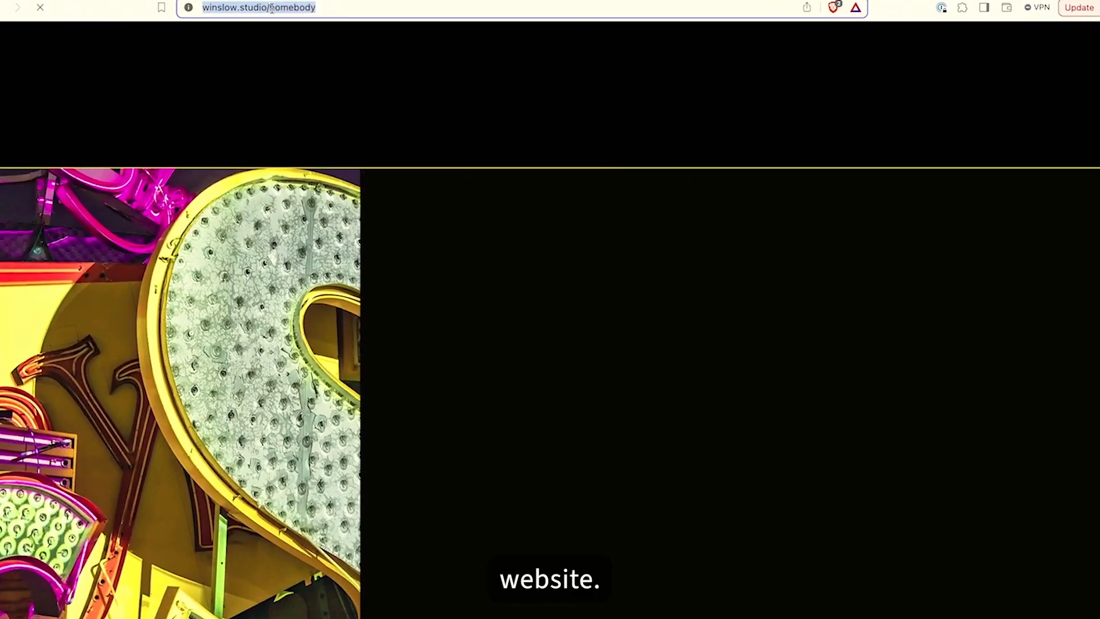
{"action": "double_click", "coordinate": [271, 8]}
{"action": "key", "text": "BackSpace"}
{"action": "key", "text": "BackSpace"}
{"action": "key", "text": "Return"}
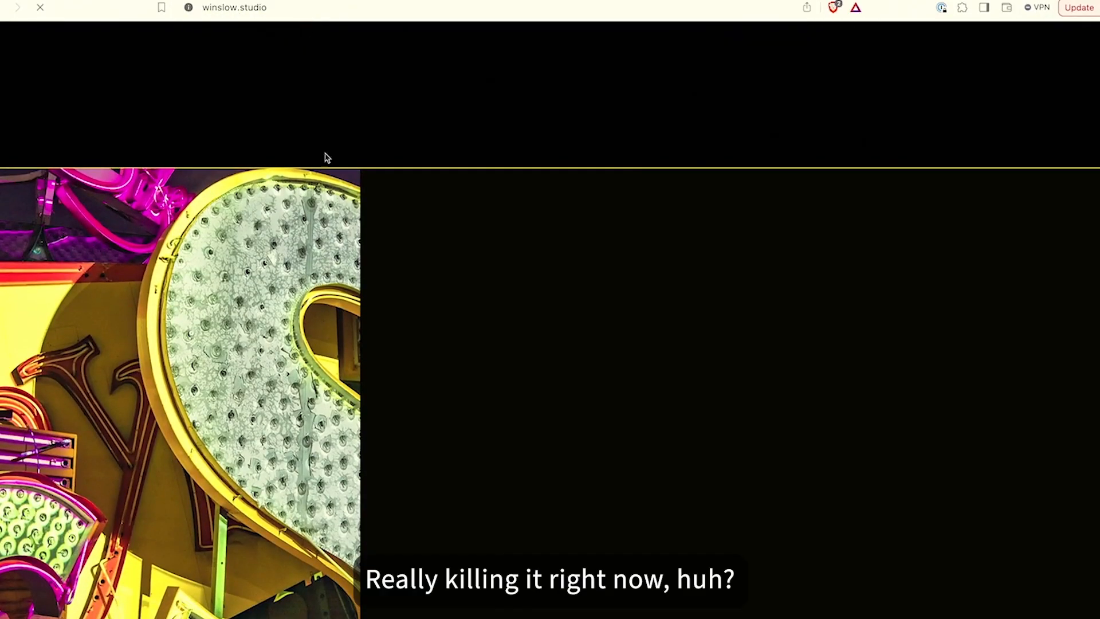
{"action": "scroll", "coordinate": [364, 336], "scroll_direction": "down", "scroll_amount": 10}
{"action": "scroll", "coordinate": [366, 335], "scroll_direction": "up", "scroll_amount": 5}
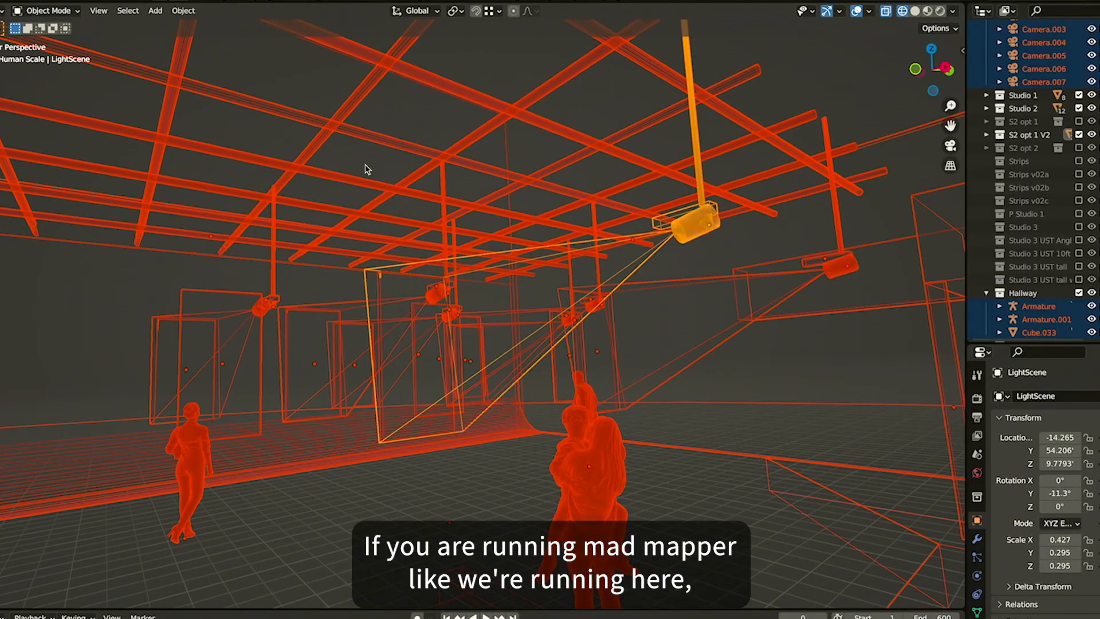
Switch to MadMapper, open Preferences, and try enabling Fullscreen when opening a project at startup on the Startup page
{"action": "key", "text": "super+Tab"}
{"action": "key", "text": "super+Tab"}
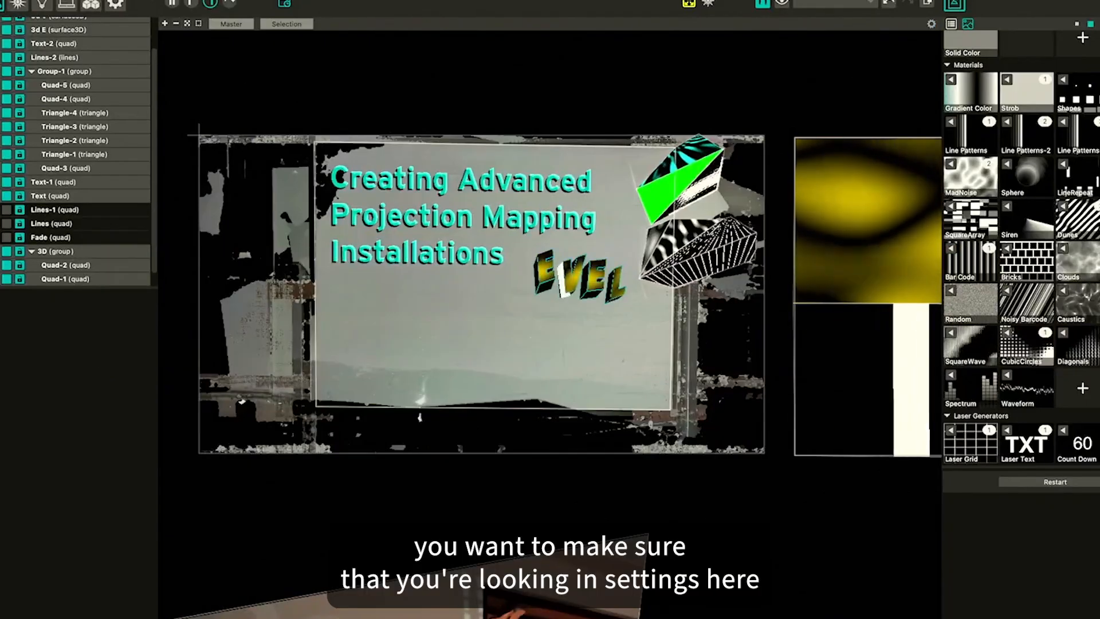
{"action": "left_click", "coordinate": [32, 0]}
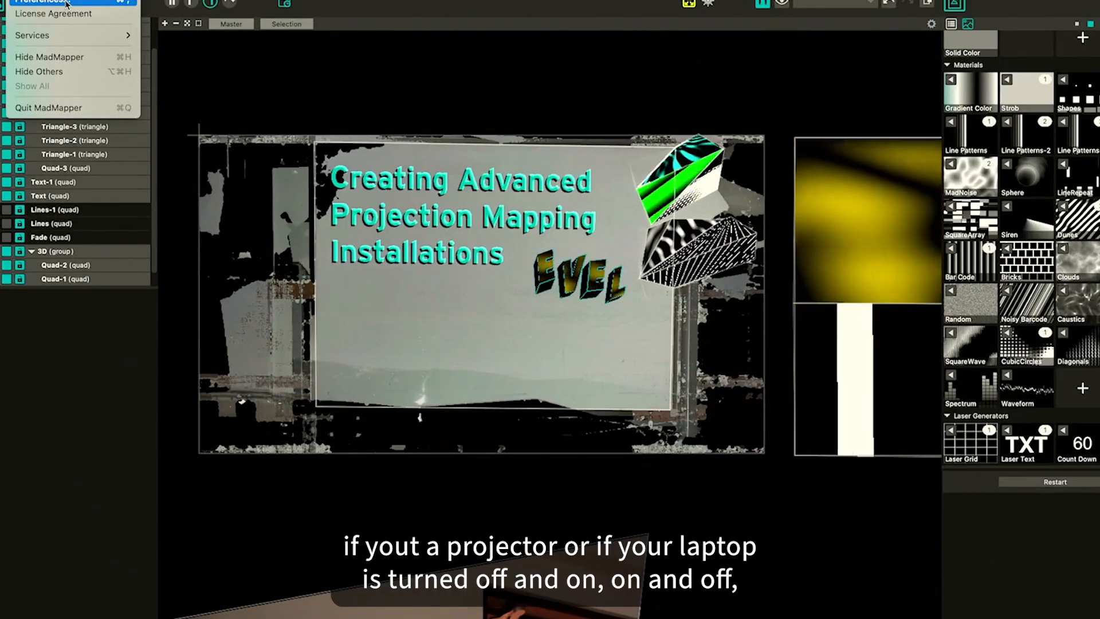
{"action": "left_click", "coordinate": [66, 3]}
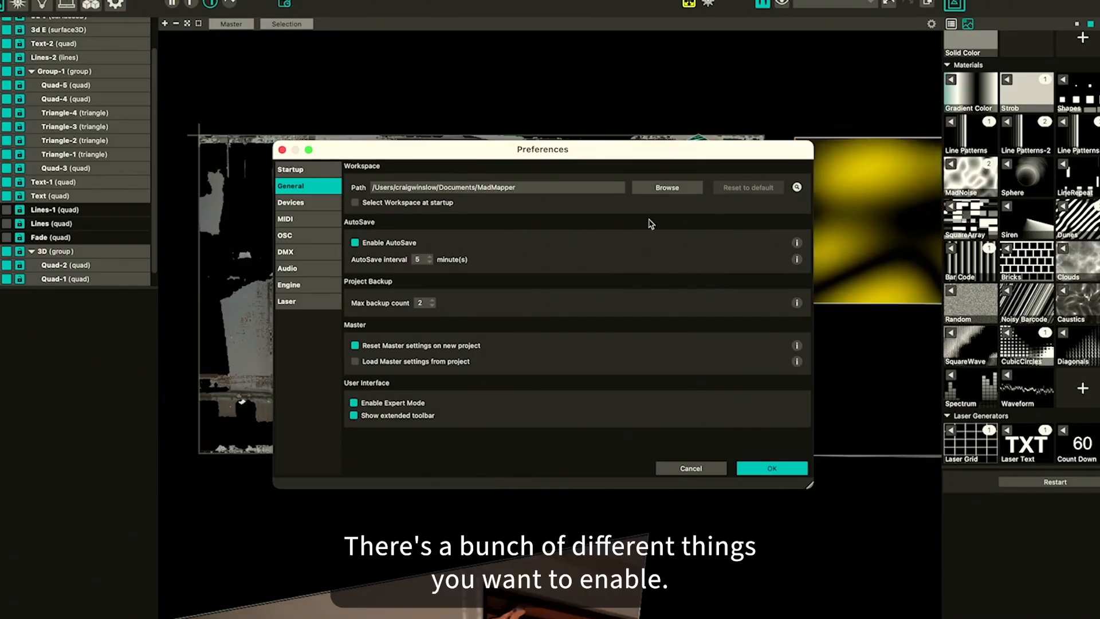
{"action": "left_click", "coordinate": [304, 171]}
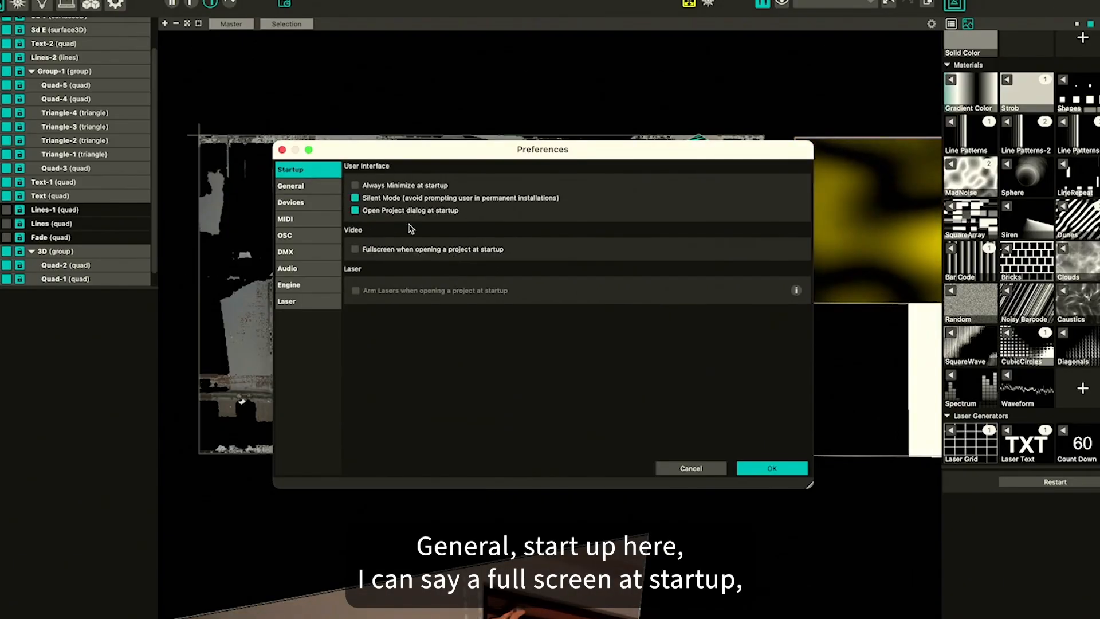
{"action": "left_click", "coordinate": [354, 249]}
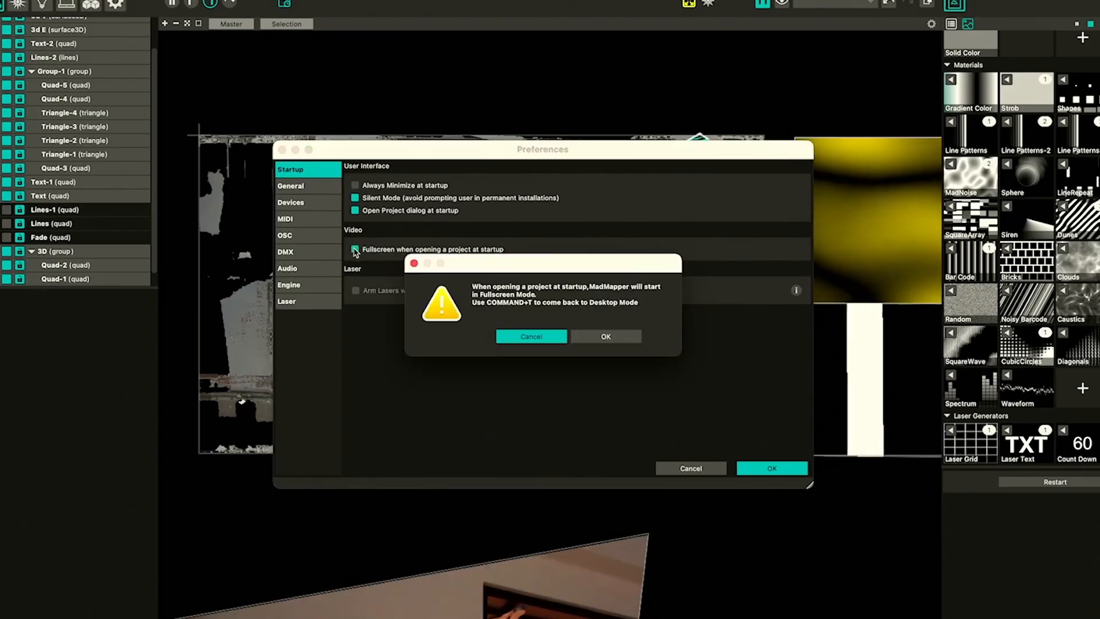
{"action": "left_click", "coordinate": [584, 336]}
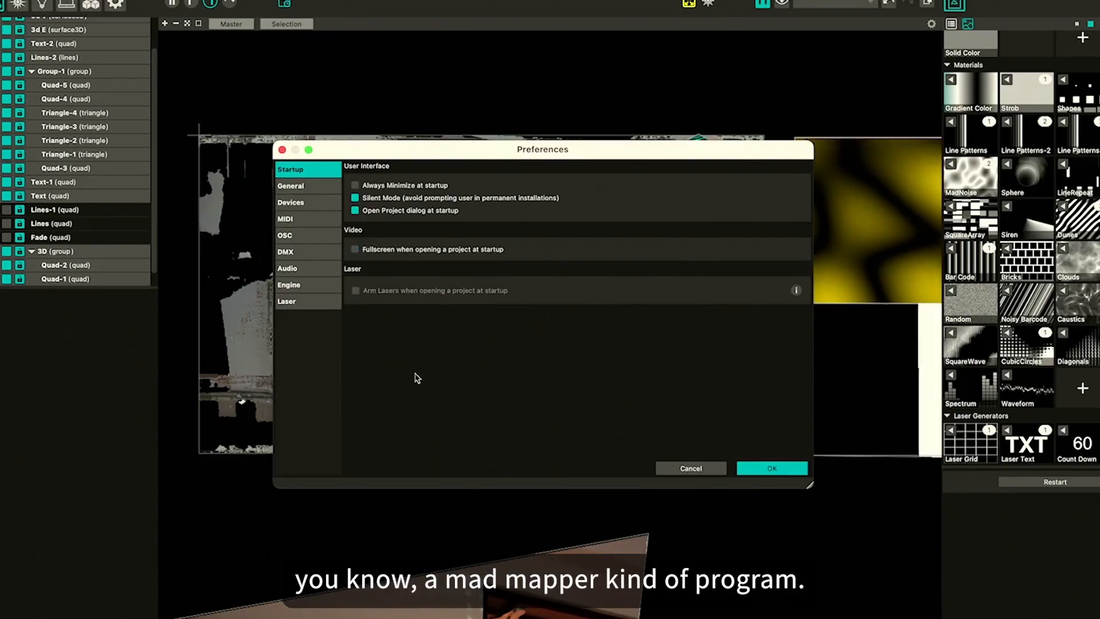
{"action": "left_click", "coordinate": [757, 468]}
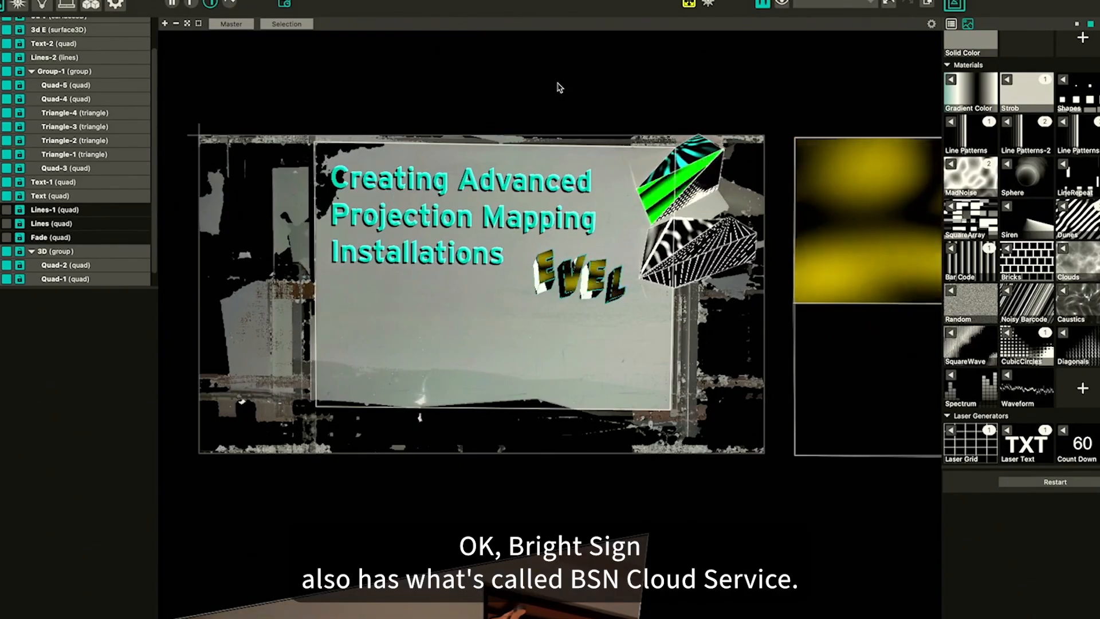
Launch BA connected through a Spotlight search
{"action": "key", "text": "super+space"}
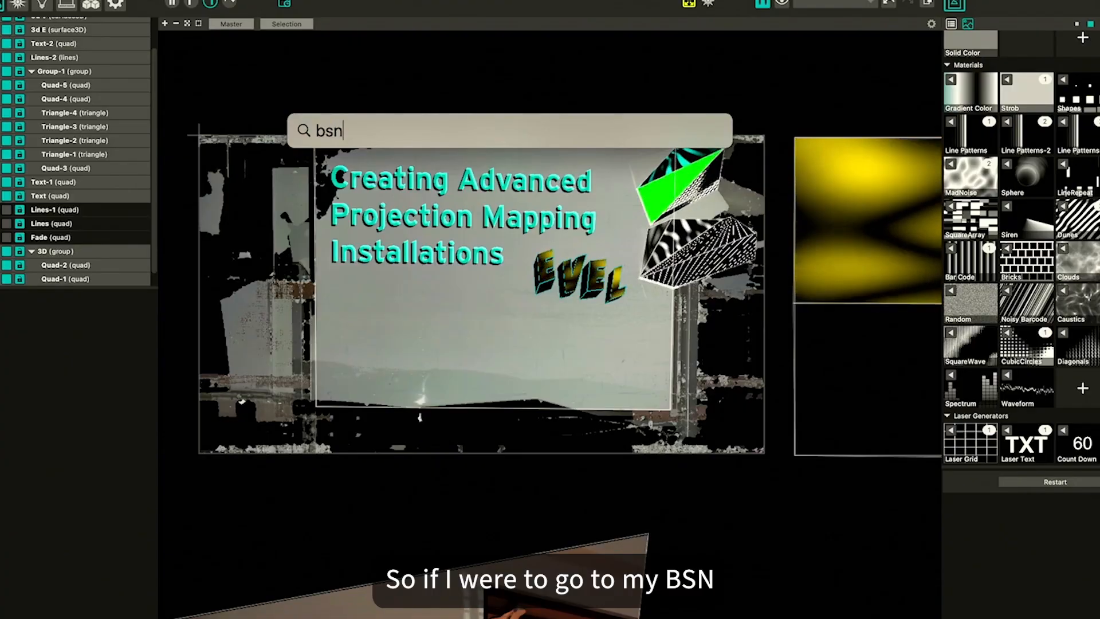
{"action": "type", "text": "bsn"}
{"action": "key", "text": "super+a"}
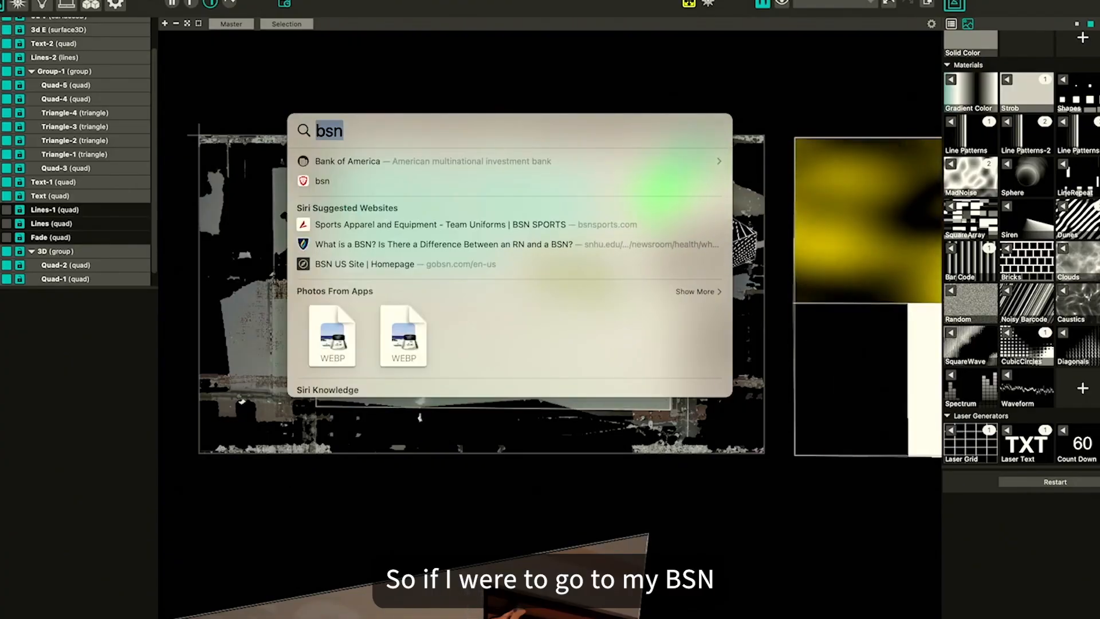
{"action": "type", "text": "ab"}
{"action": "key", "text": "BackSpace"}
{"action": "key", "text": "BackSpace"}
{"action": "type", "text": "ba"}
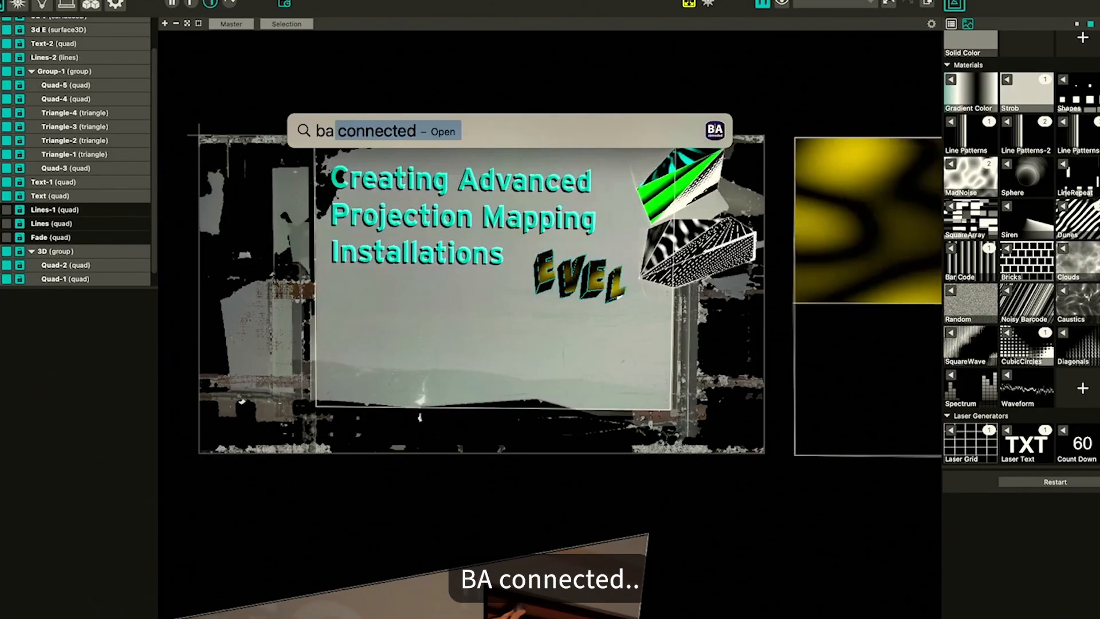
{"action": "key", "text": "Escape"}
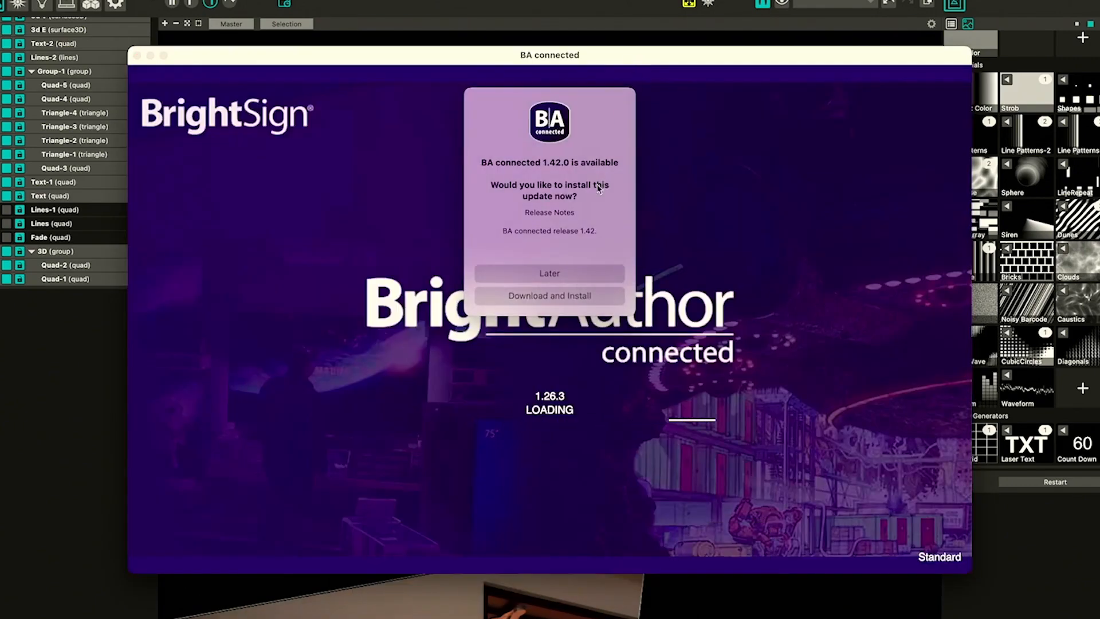
Postpone the BA connected update and reposition the application window
{"action": "left_click", "coordinate": [582, 272]}
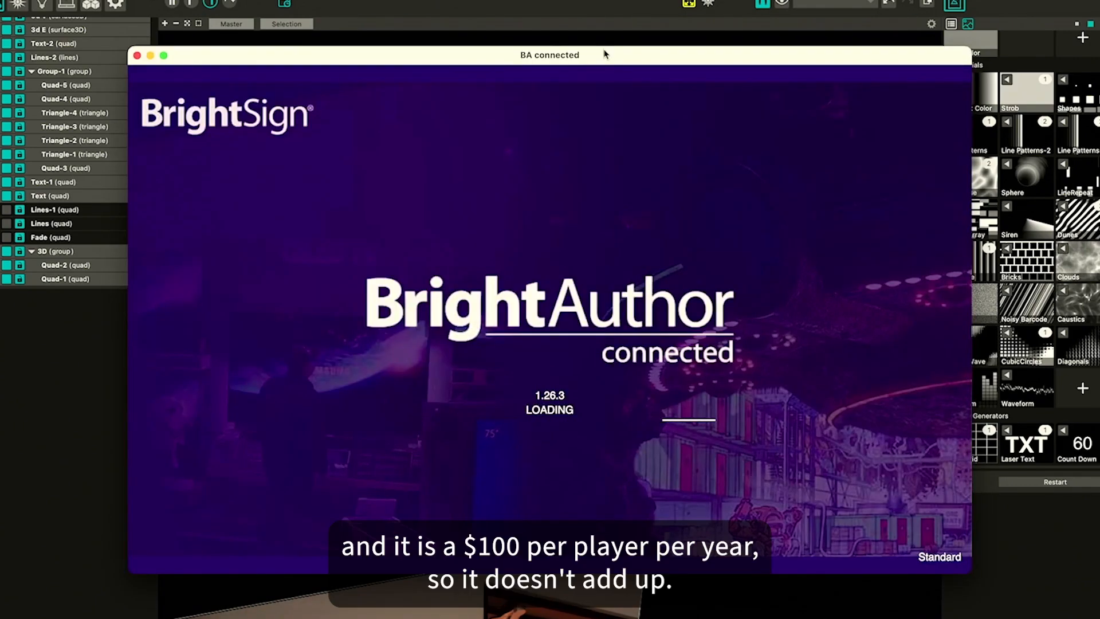
{"action": "left_click_drag", "start_coordinate": [612, 54], "coordinate": [635, 65]}
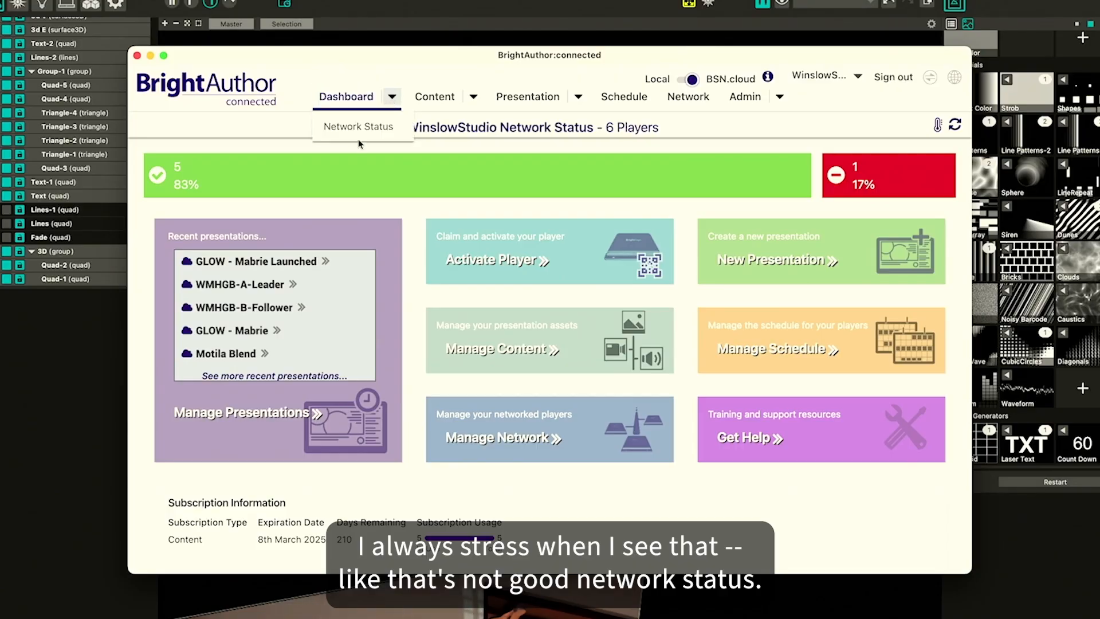
Open the Network Status page and then the Presentation page listing recent presentations
{"action": "left_click", "coordinate": [359, 133]}
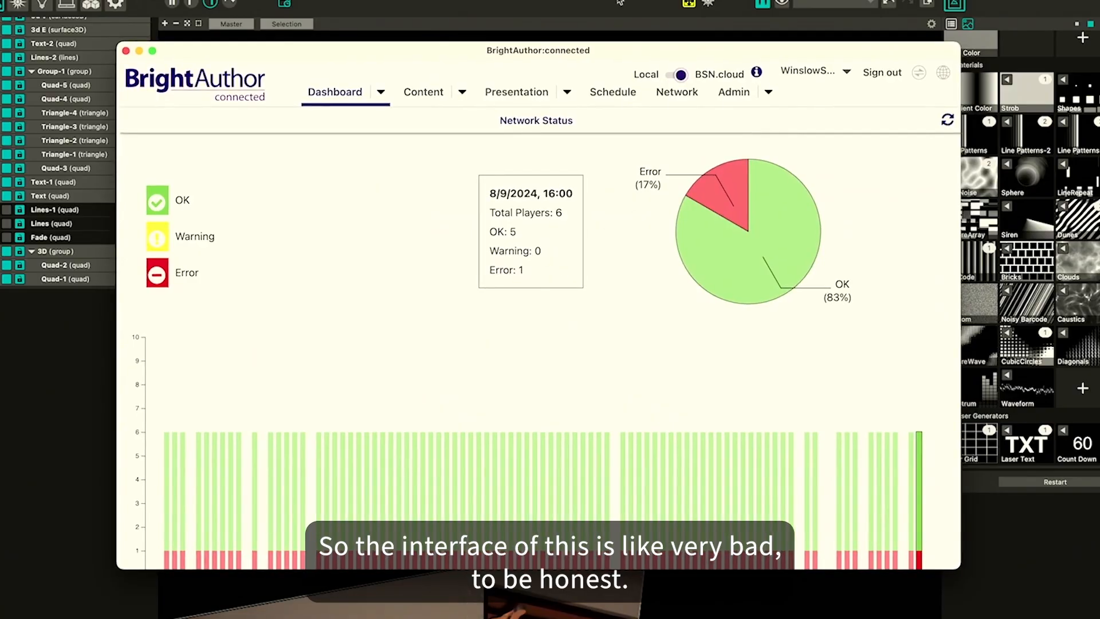
{"action": "left_click", "coordinate": [514, 92]}
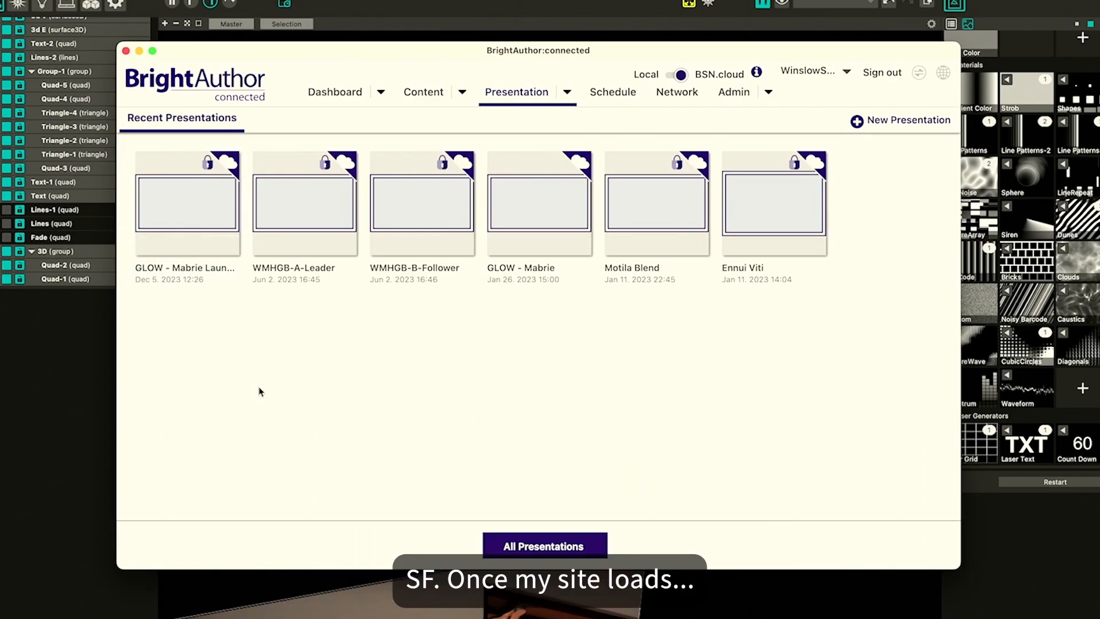
Switch to the web browser showing the winslow.studio site
{"action": "key", "text": "super+Tab"}
{"action": "key", "text": "super+Tab"}
{"action": "key", "text": "super+Tab"}
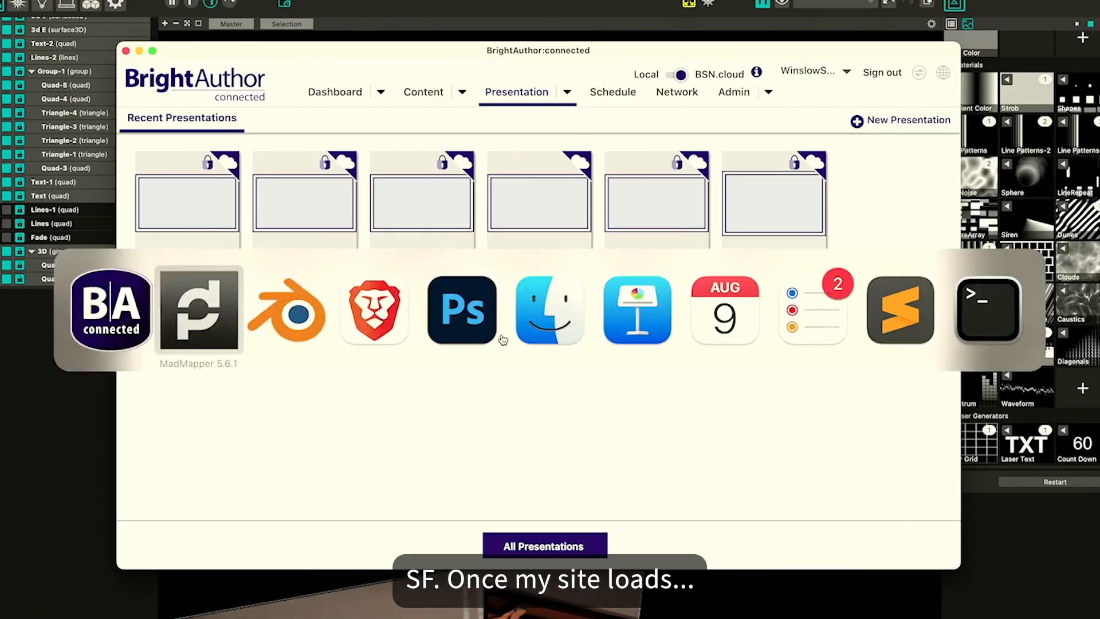
{"action": "key", "text": "super+Tab"}
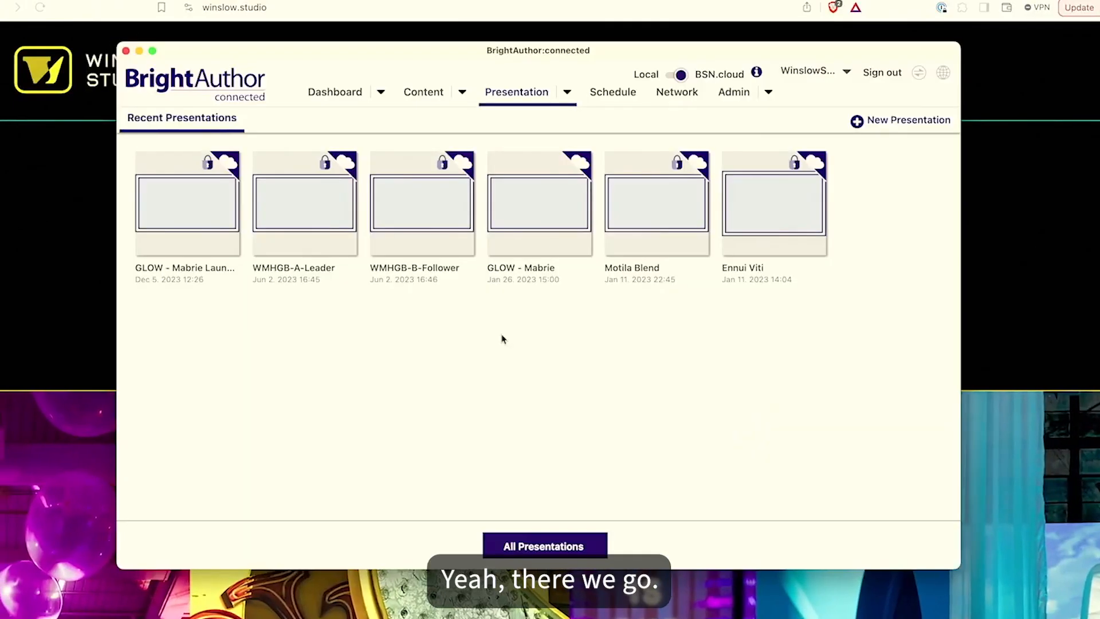
{"action": "mouse_move", "coordinate": [521, 220]}
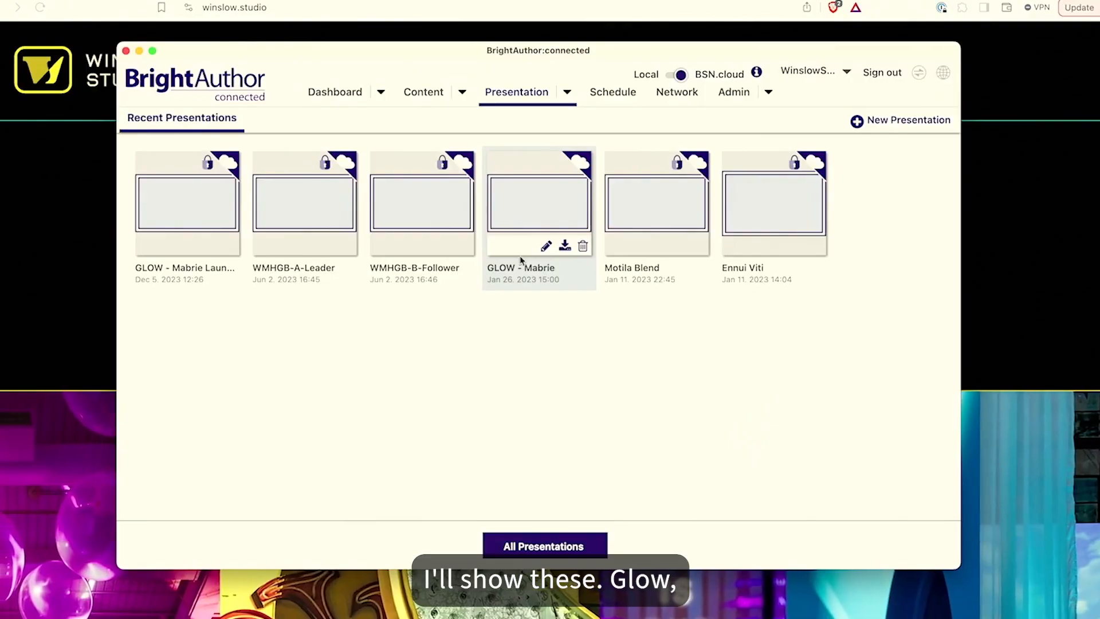
Open the Network page's player list in BA connected
{"action": "mouse_move", "coordinate": [665, 213]}
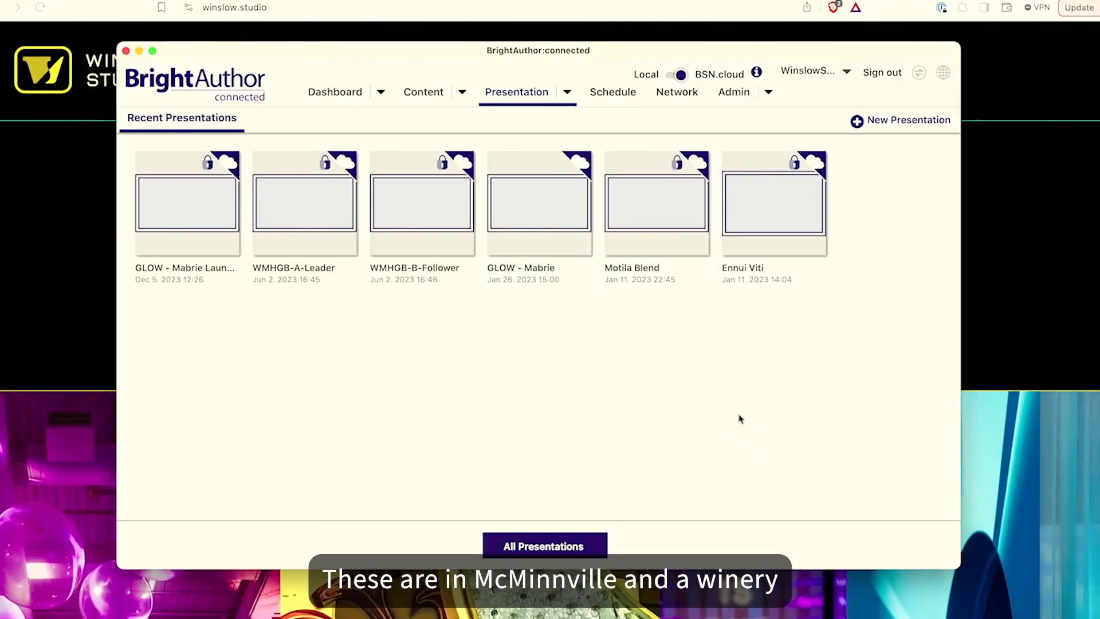
{"action": "left_click", "coordinate": [568, 94]}
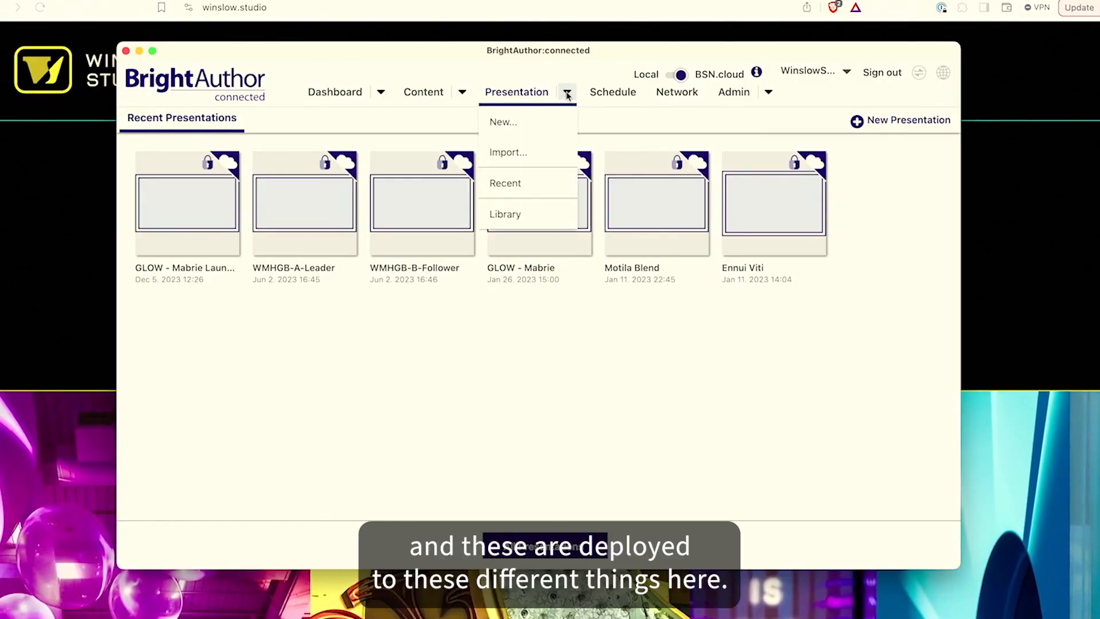
{"action": "left_click", "coordinate": [669, 94]}
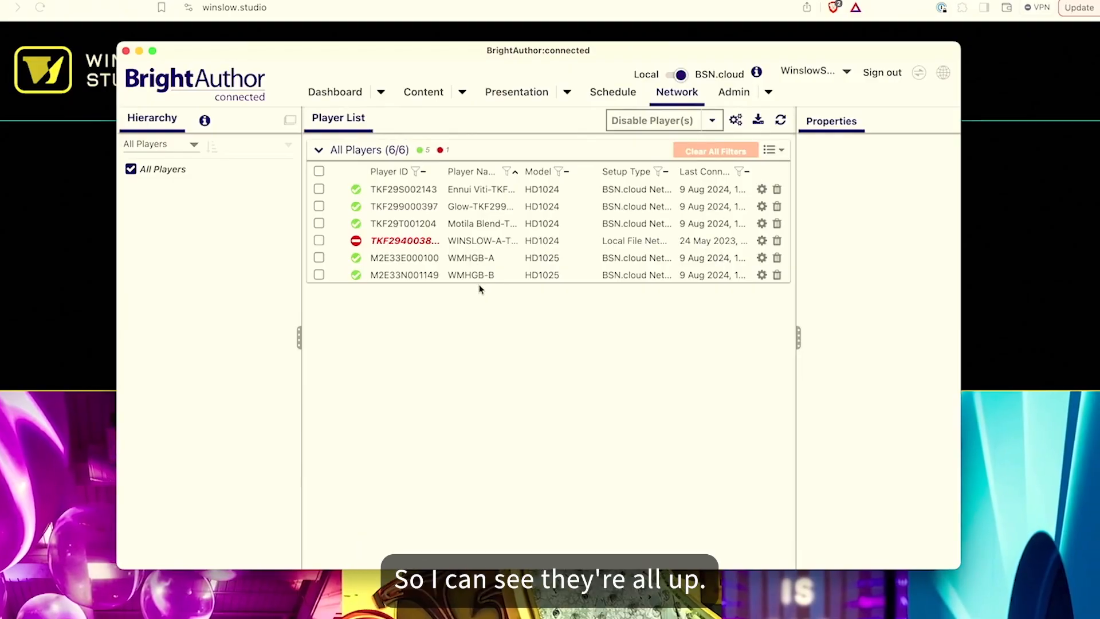
Select the Glow player to view its properties, then open the Schedule page
{"action": "left_click", "coordinate": [456, 207]}
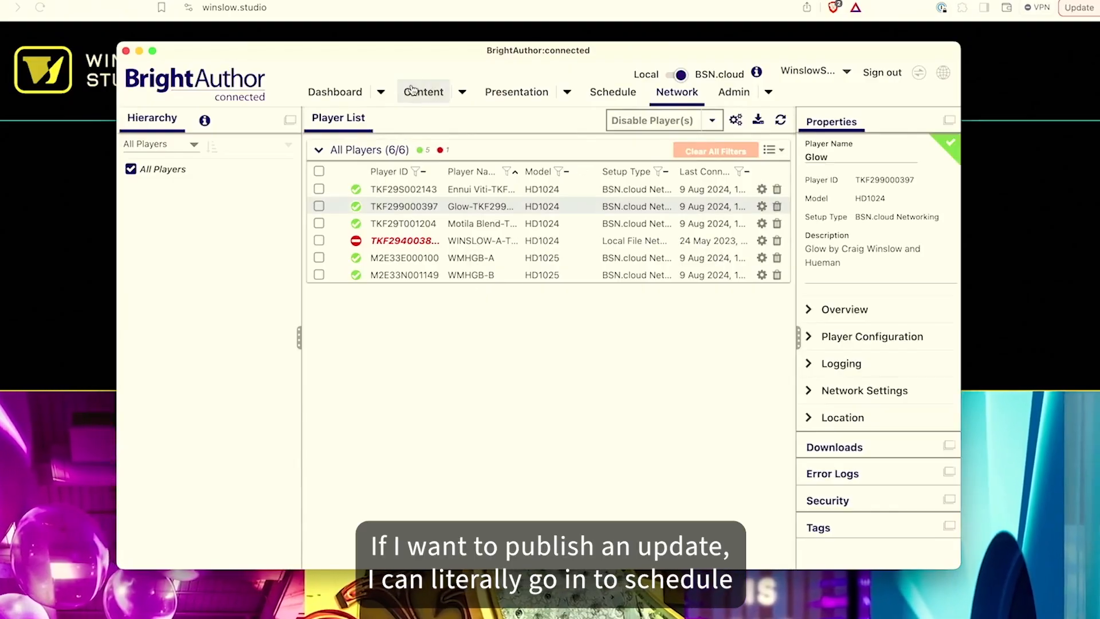
{"action": "left_click", "coordinate": [604, 97]}
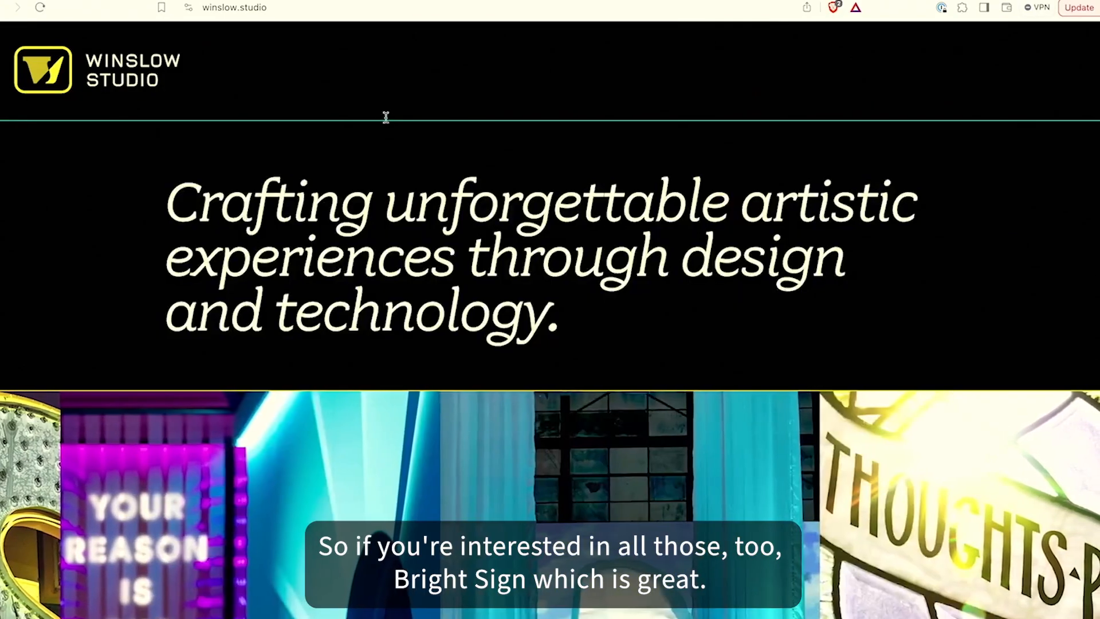
Browse the studio site's project carousel and open the Hueman Homebody project
{"action": "scroll", "coordinate": [445, 361], "scroll_direction": "down", "scroll_amount": 6}
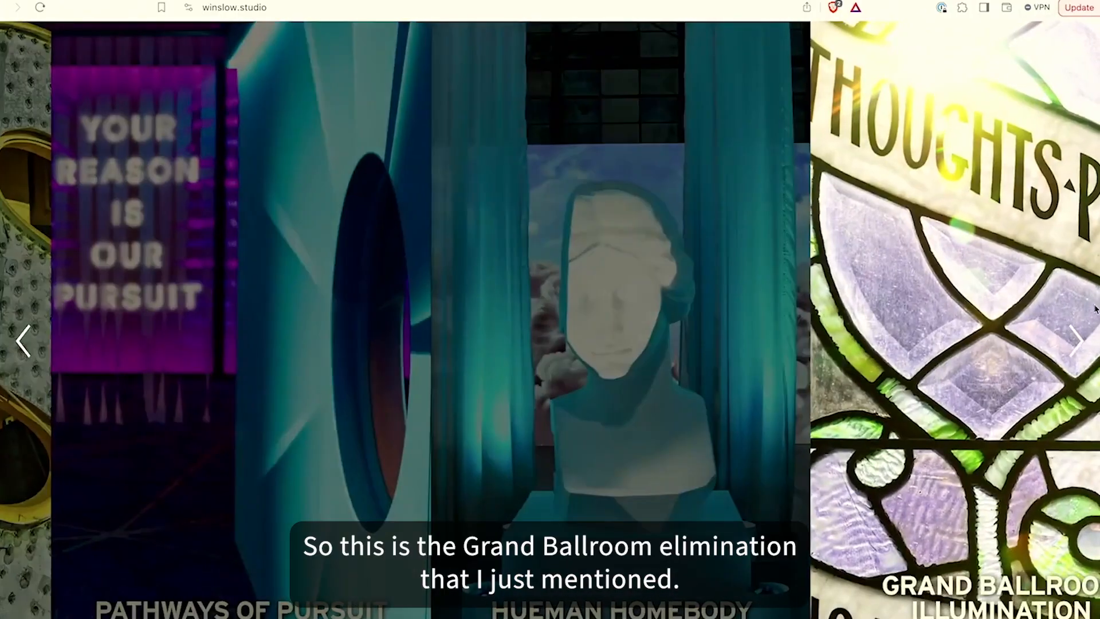
{"action": "left_click", "coordinate": [1078, 340]}
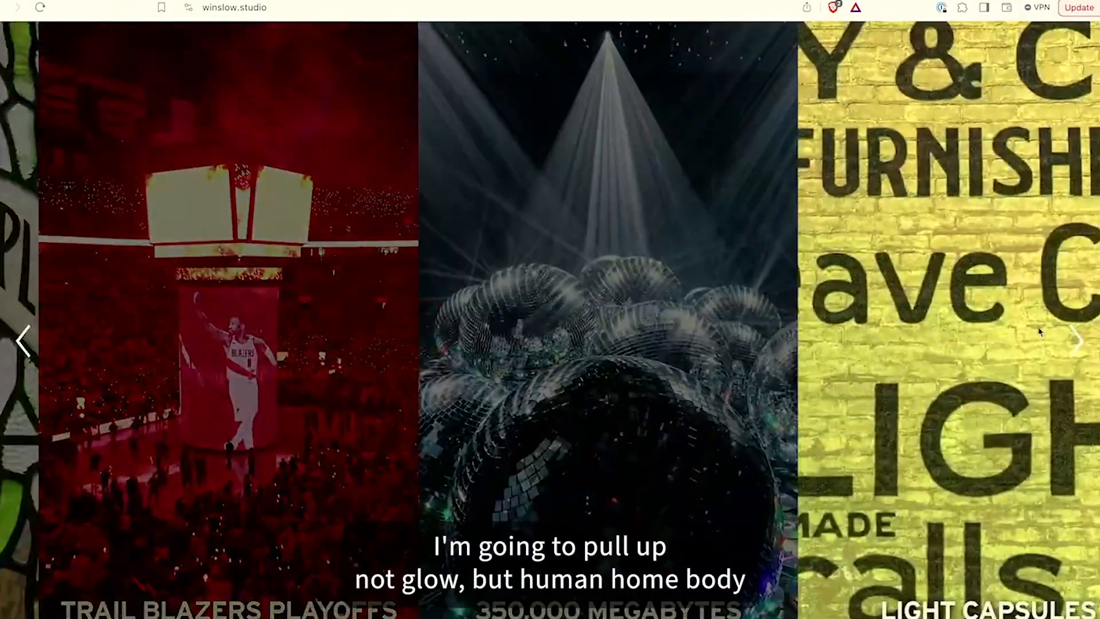
{"action": "left_click", "coordinate": [1077, 339]}
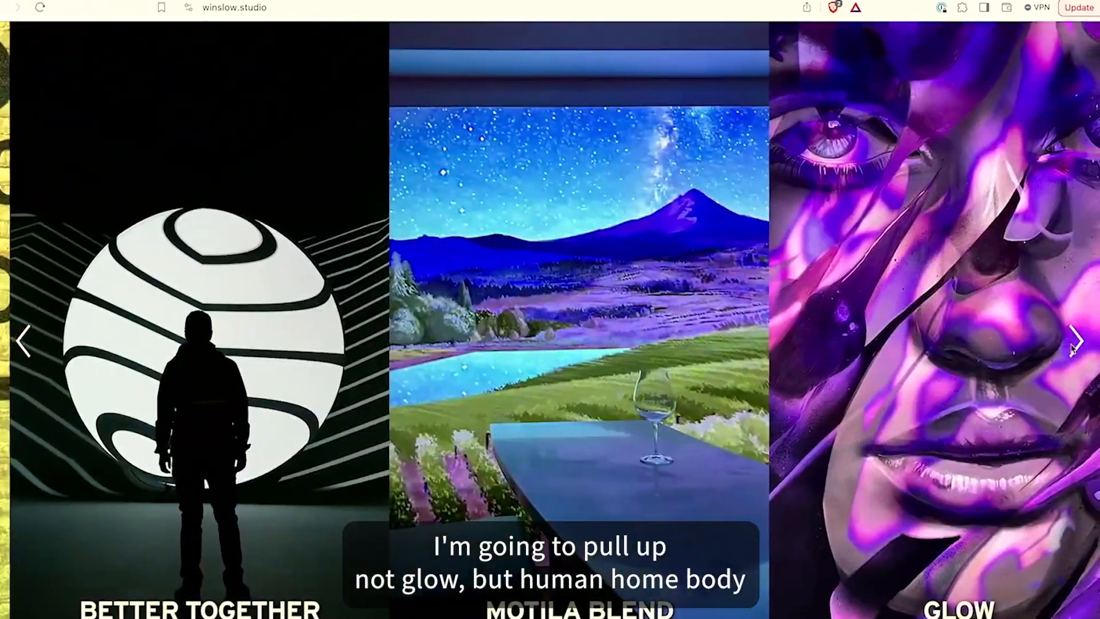
{"action": "left_click", "coordinate": [1068, 339]}
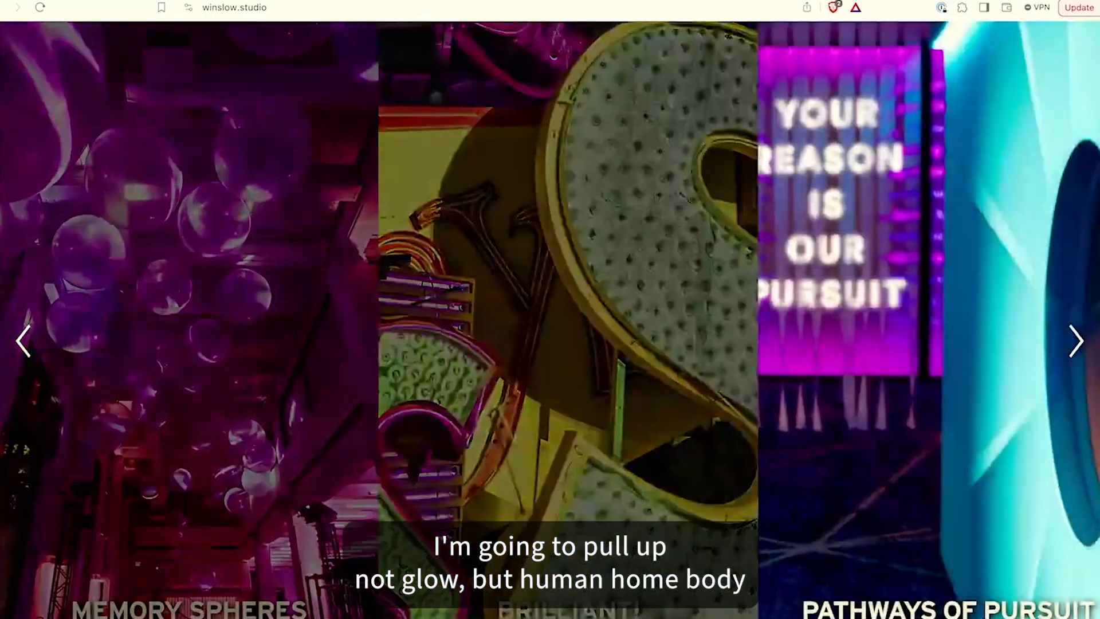
{"action": "left_click", "coordinate": [1078, 343]}
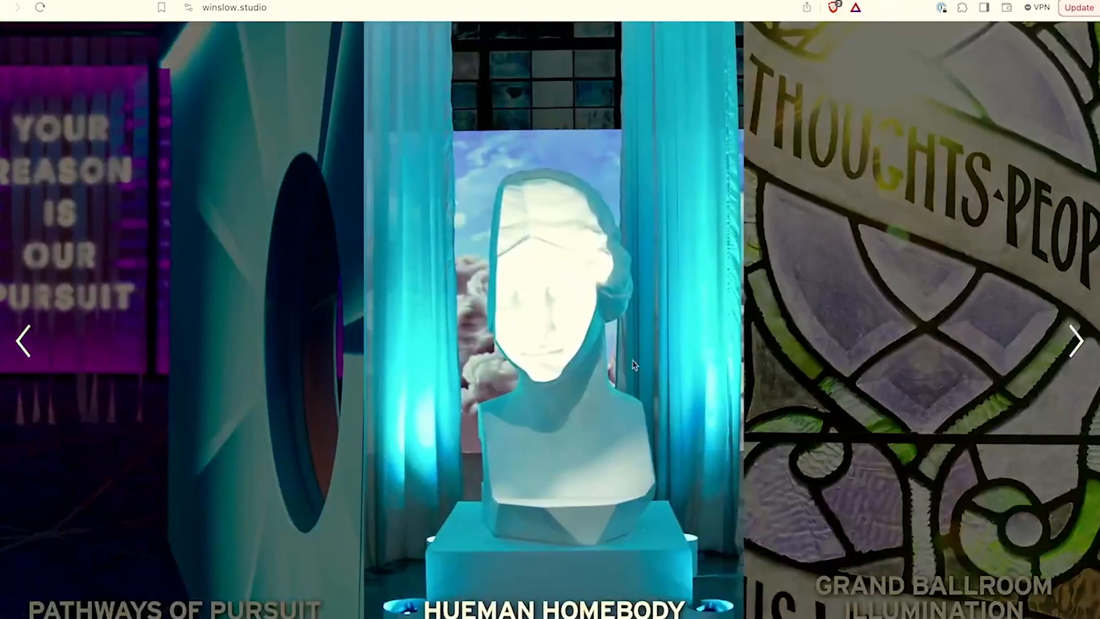
{"action": "left_click", "coordinate": [621, 360]}
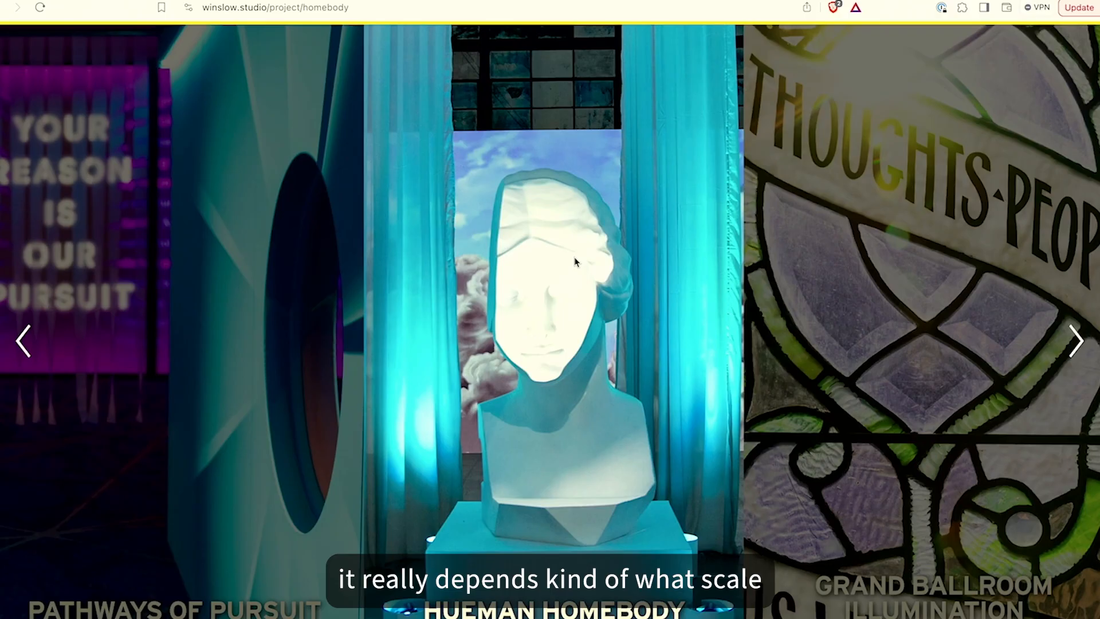
Switch to BA connected's Schedule page, reposition its window, and return to the browser
{"action": "key", "text": "super+Tab"}
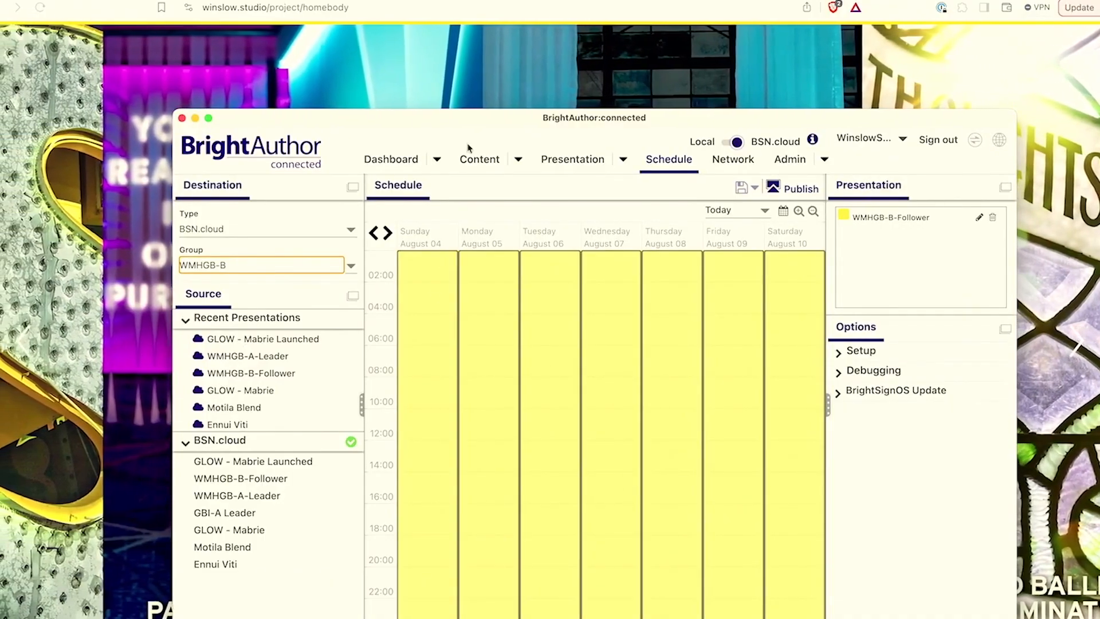
{"action": "left_click_drag", "start_coordinate": [484, 120], "coordinate": [477, 81]}
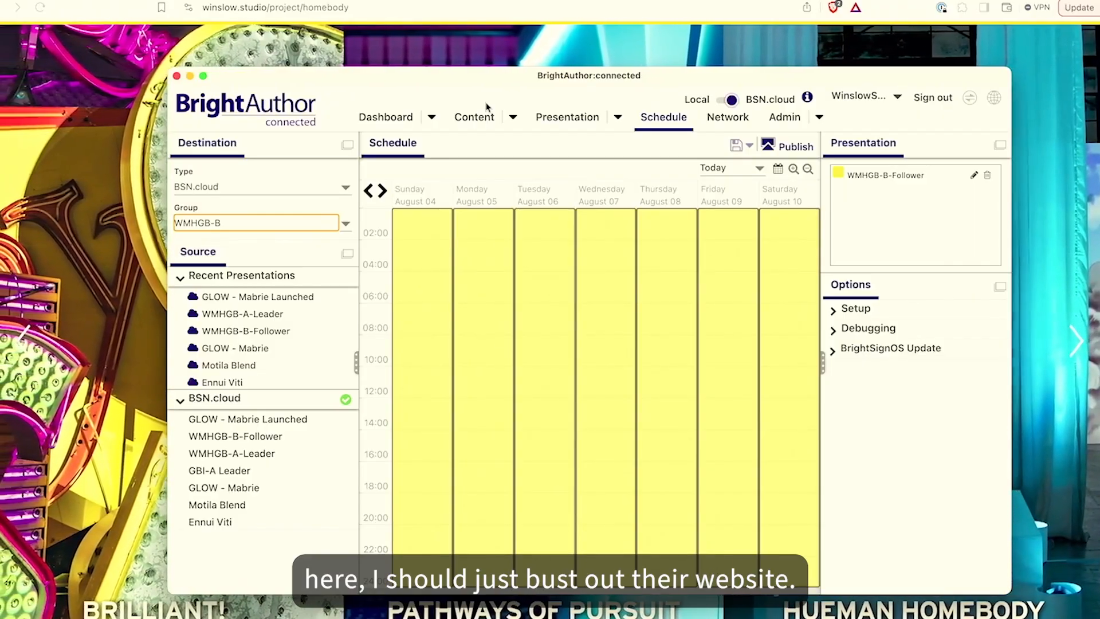
{"action": "key", "text": "super+Tab"}
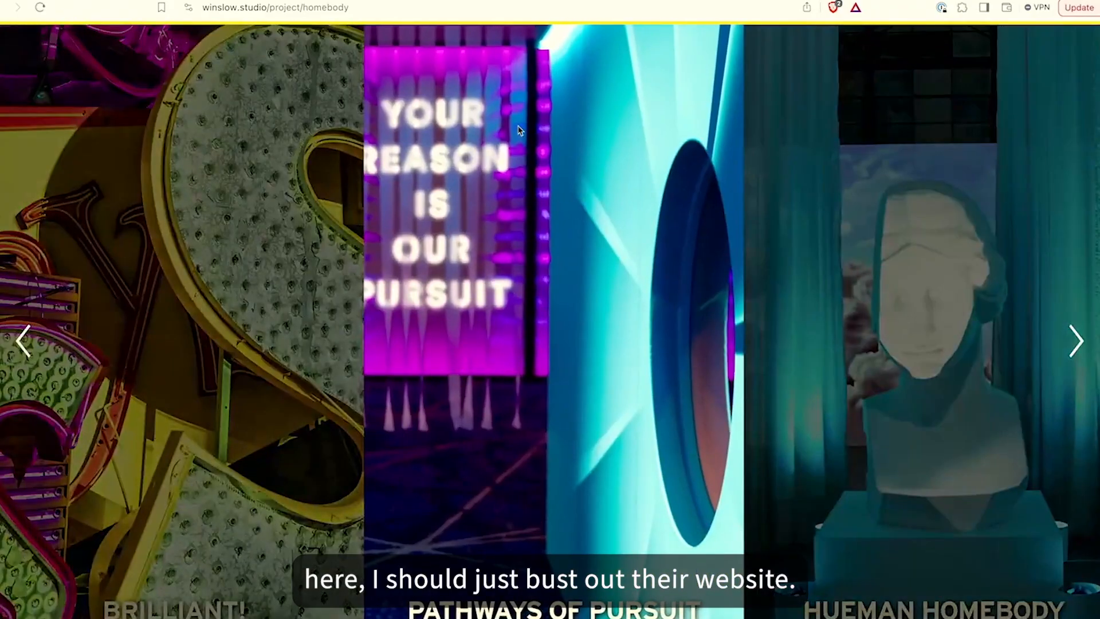
Open a new browser tab and go to brightsign.biz by searching for brightsign
{"action": "key", "text": "super+t"}
{"action": "type", "text": "brightsign"}
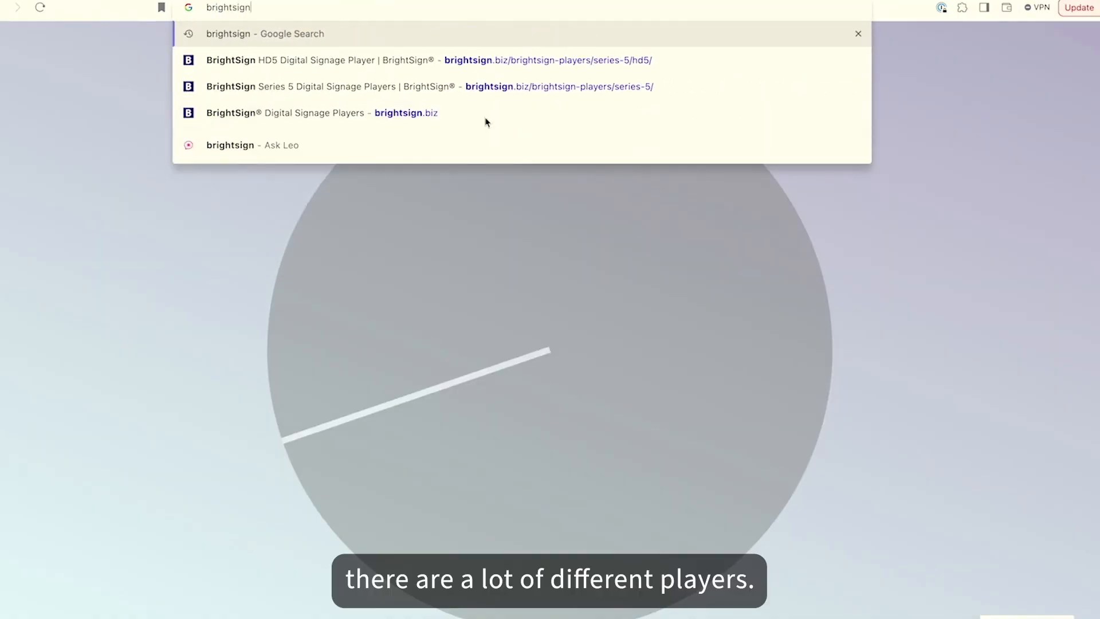
{"action": "left_click", "coordinate": [451, 111]}
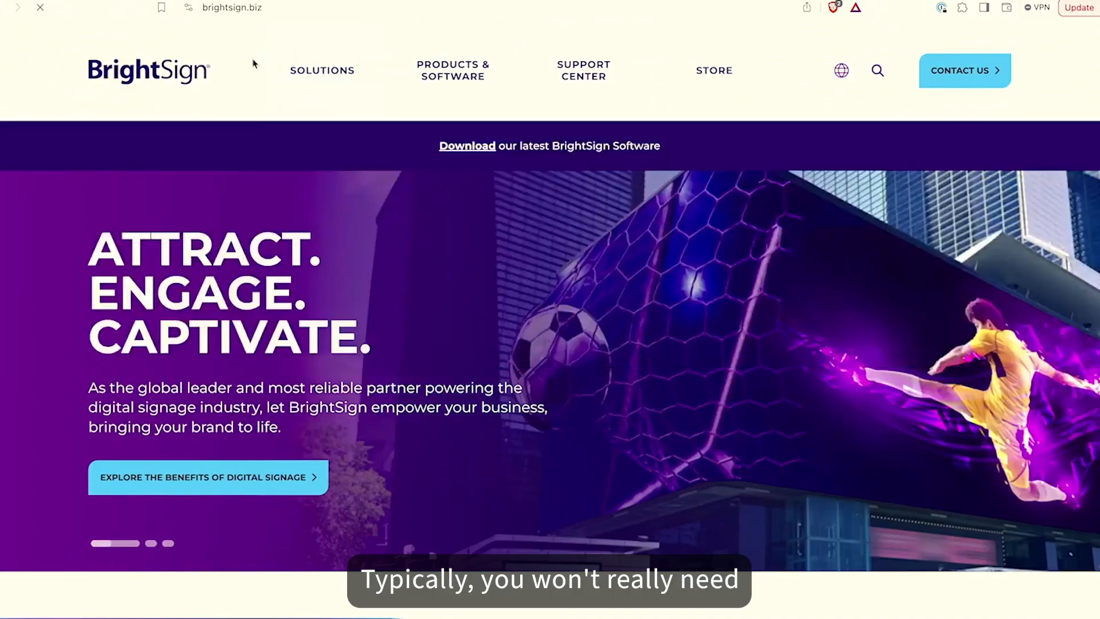
Navigate to the Series 5 Digital Signage Players page and open the BrightSign HD5 product page
{"action": "mouse_move", "coordinate": [453, 69]}
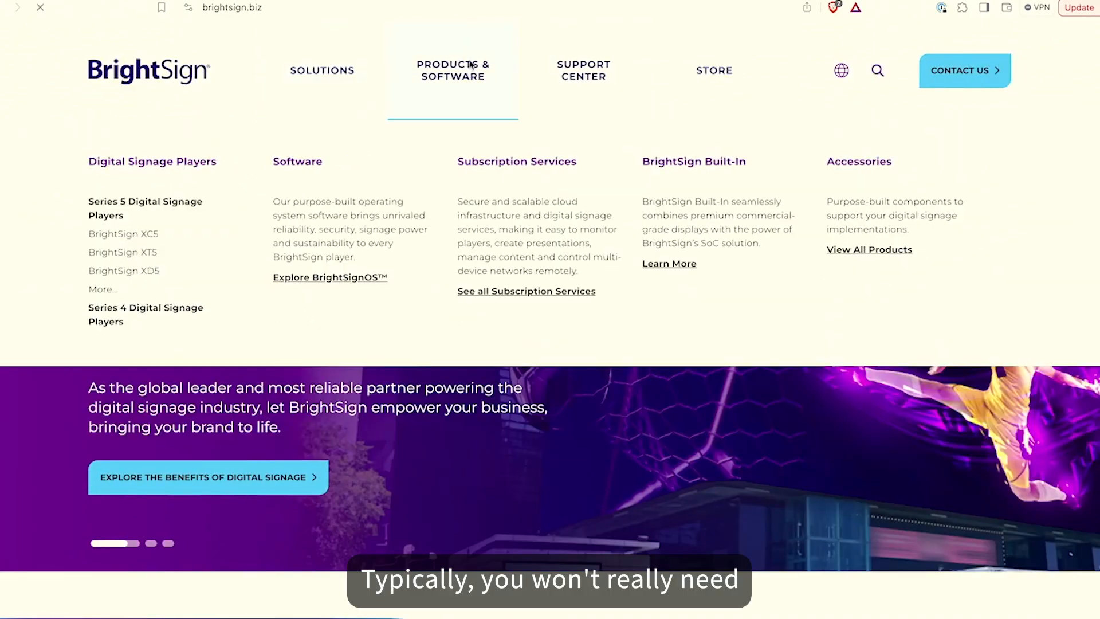
{"action": "left_click", "coordinate": [119, 206]}
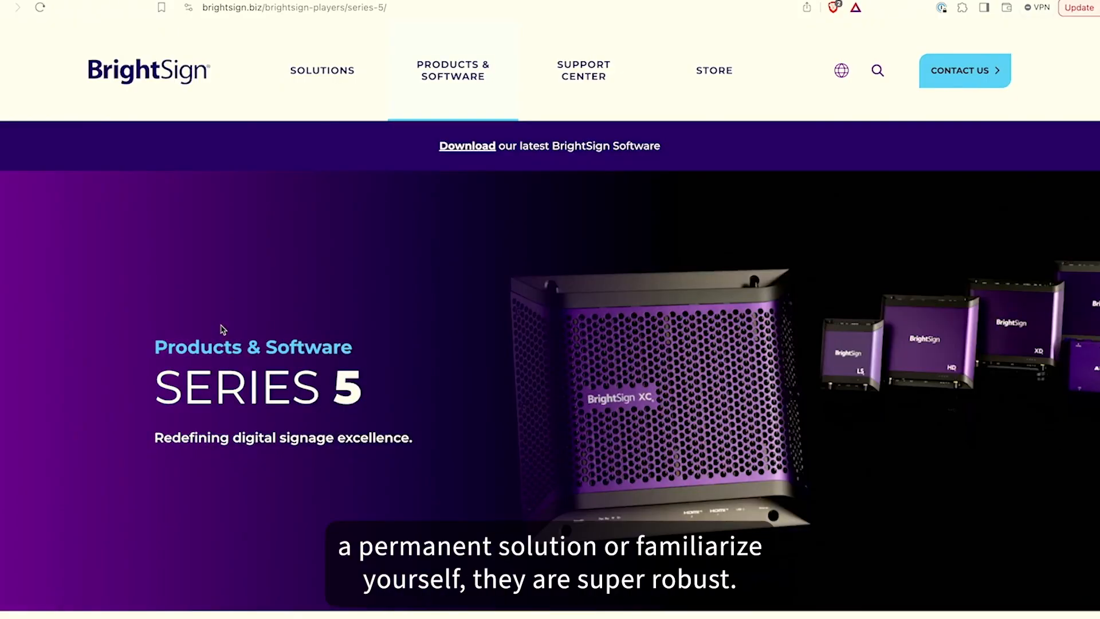
{"action": "scroll", "coordinate": [421, 427], "scroll_direction": "down", "scroll_amount": 10}
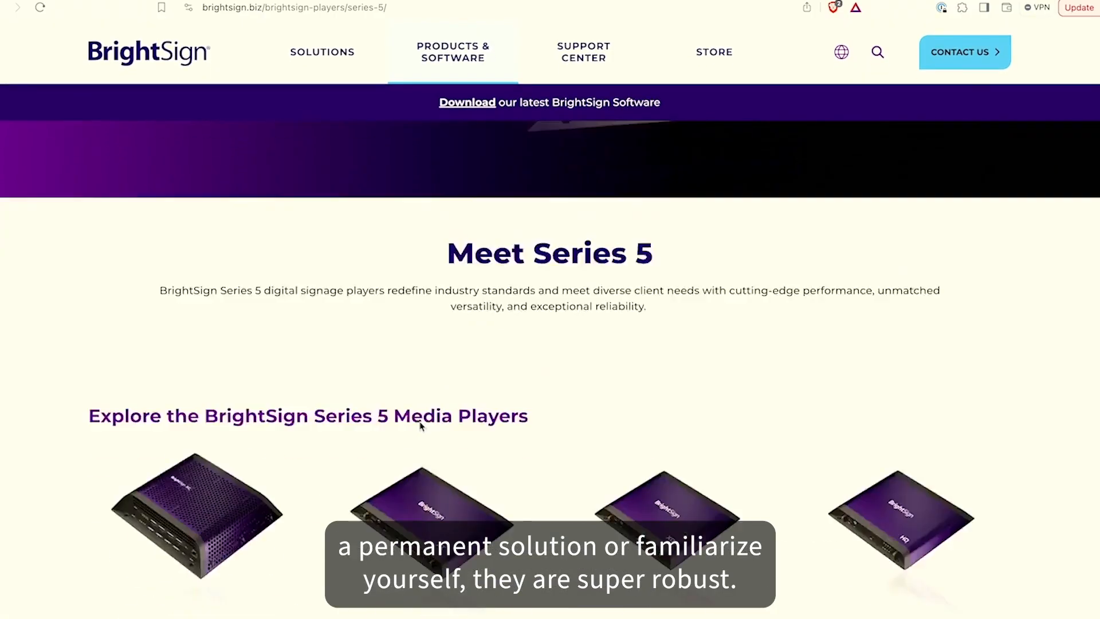
{"action": "scroll", "coordinate": [421, 427], "scroll_direction": "down", "scroll_amount": 2}
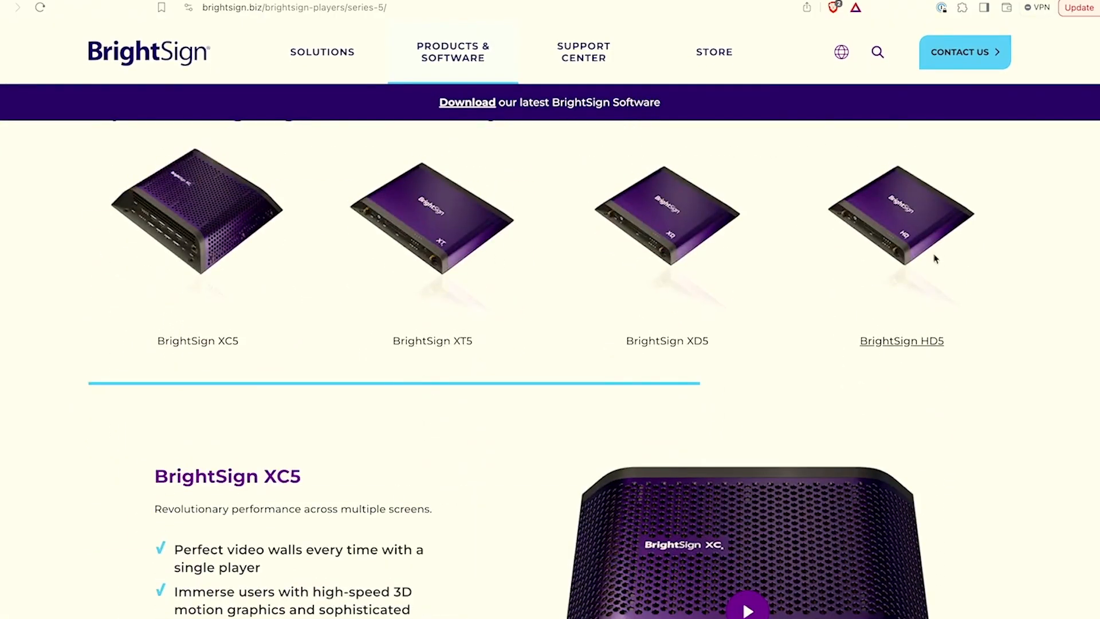
{"action": "left_click", "coordinate": [919, 241]}
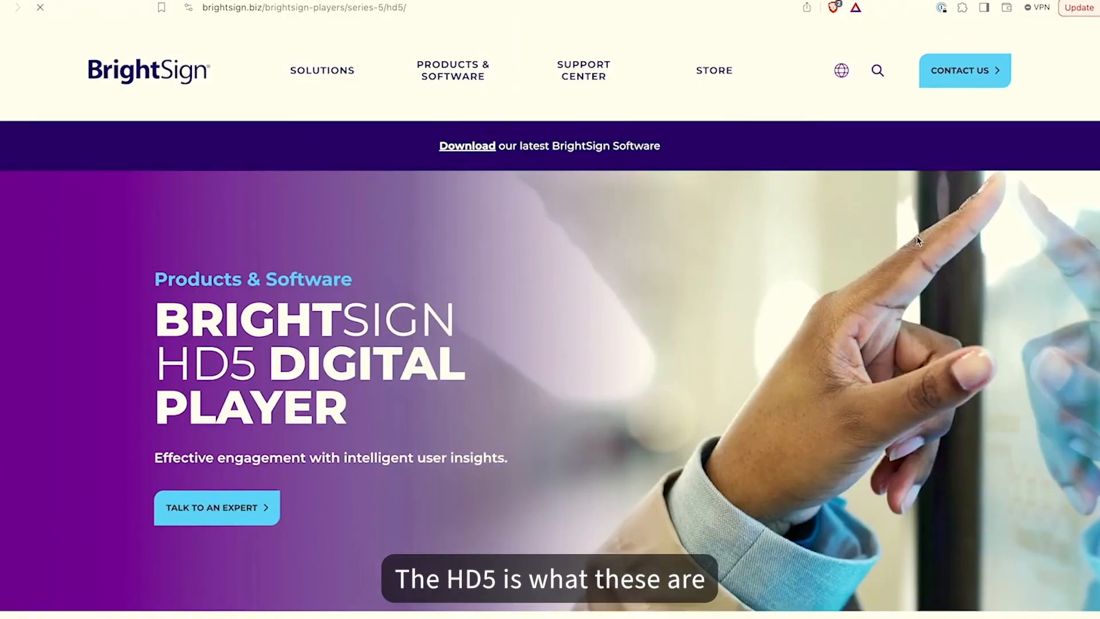
Scroll through the HD5 page and open the BrightSign XC5 product page
{"action": "scroll", "coordinate": [918, 241], "scroll_direction": "down", "scroll_amount": 10}
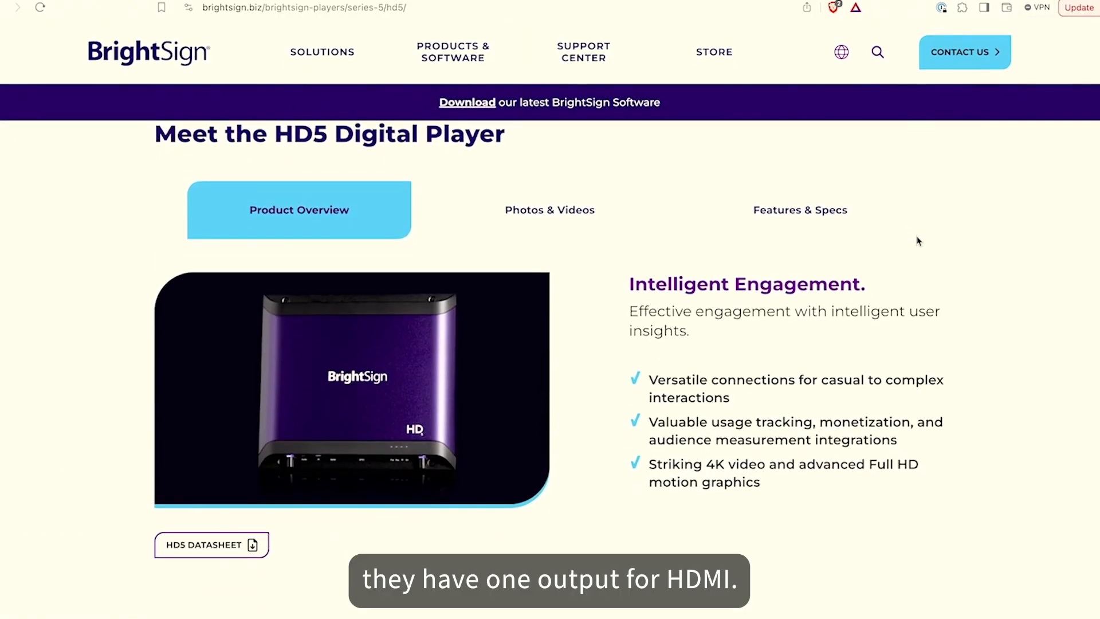
{"action": "scroll", "coordinate": [919, 241], "scroll_direction": "down", "scroll_amount": 12}
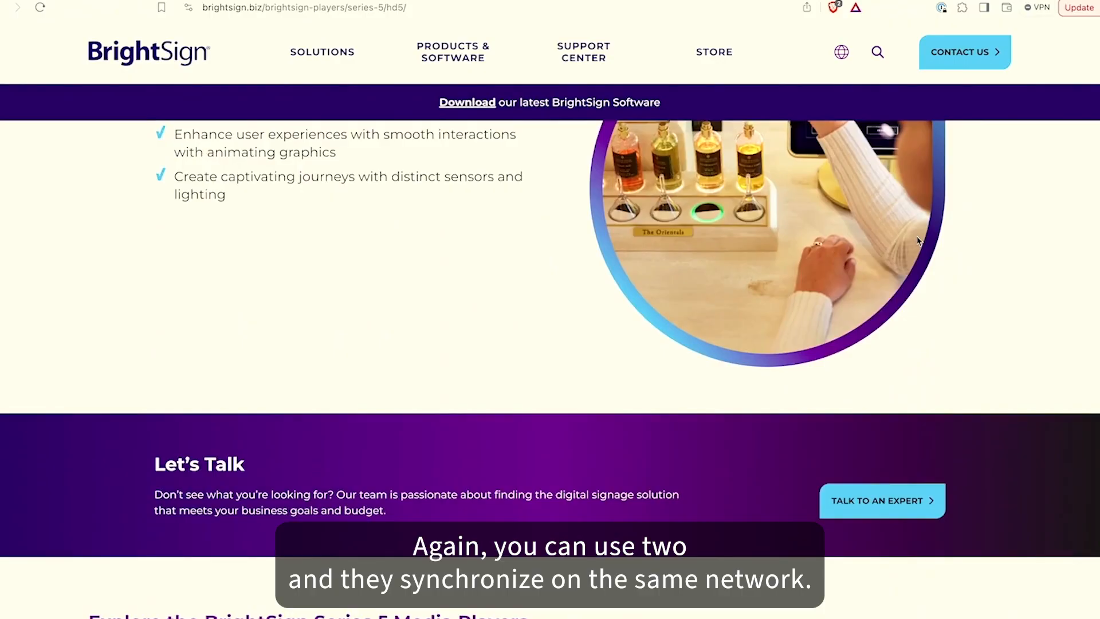
{"action": "scroll", "coordinate": [919, 240], "scroll_direction": "down", "scroll_amount": 8}
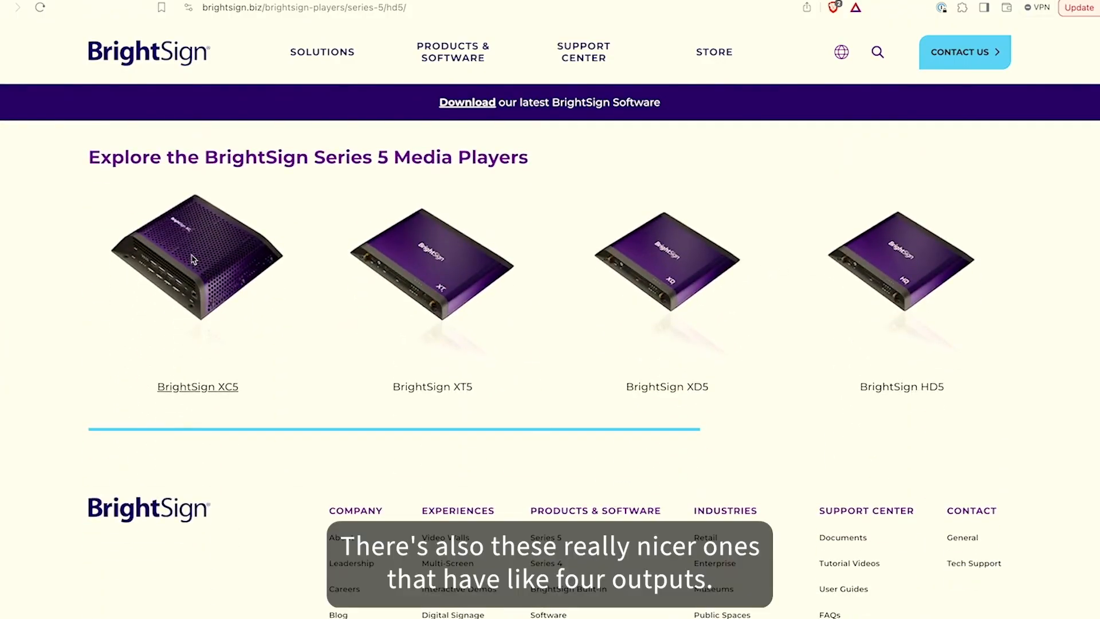
{"action": "left_click", "coordinate": [193, 259]}
Scroll through the XC5 page's features and Simplified Video Walls section
{"action": "scroll", "coordinate": [528, 398], "scroll_direction": "down", "scroll_amount": 3}
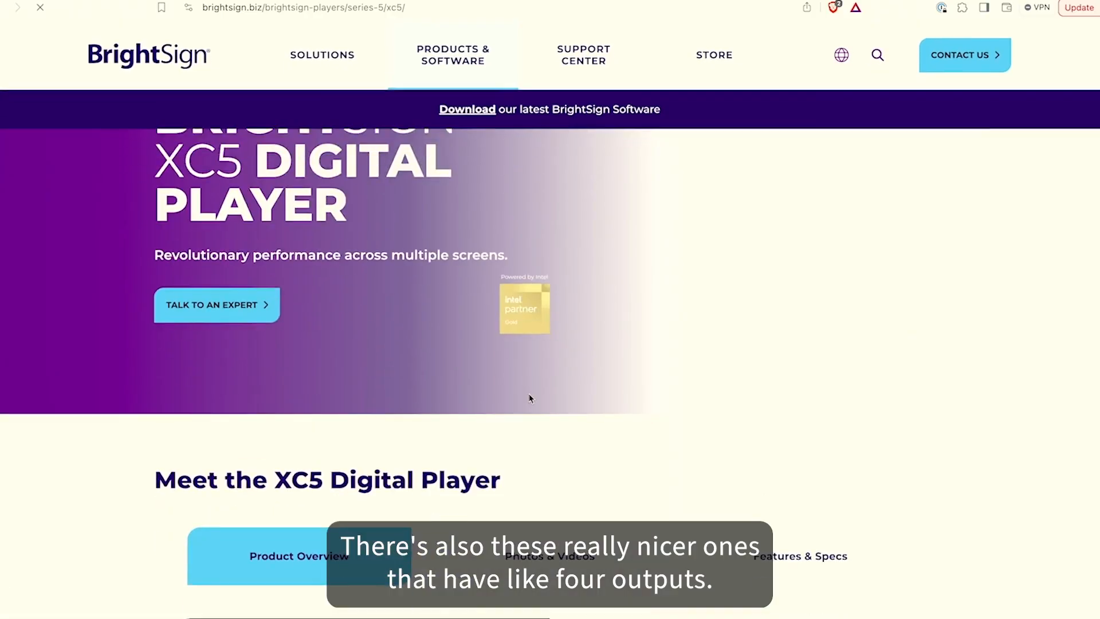
{"action": "scroll", "coordinate": [529, 398], "scroll_direction": "down", "scroll_amount": 5}
{"action": "scroll", "coordinate": [445, 326], "scroll_direction": "down", "scroll_amount": 5}
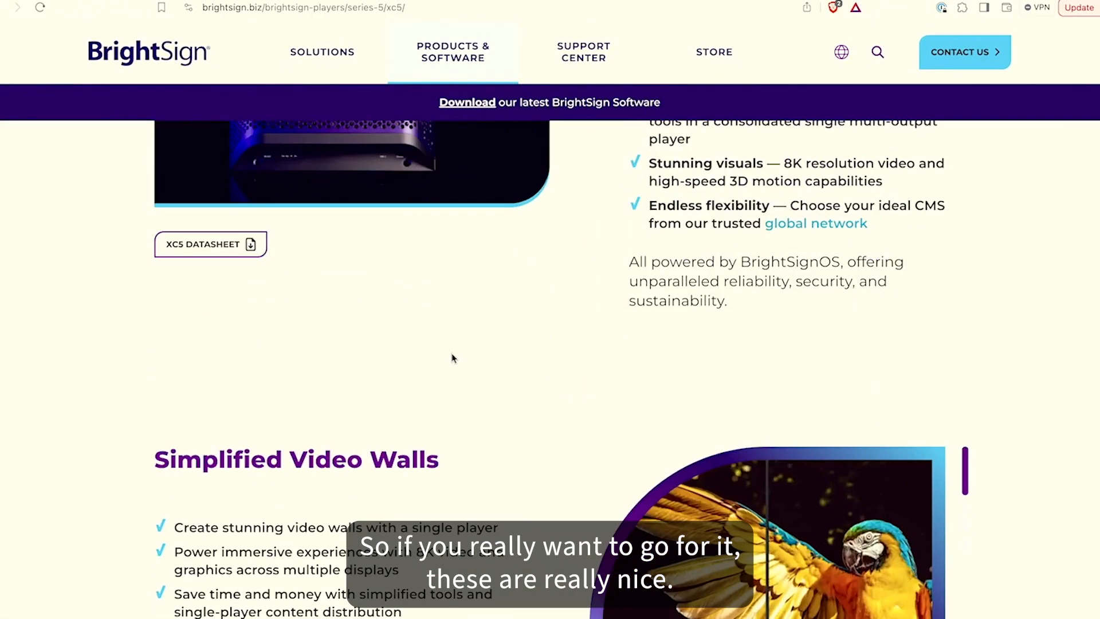
{"action": "scroll", "coordinate": [409, 298], "scroll_direction": "down", "scroll_amount": 5}
{"action": "scroll", "coordinate": [409, 298], "scroll_direction": "up", "scroll_amount": 2}
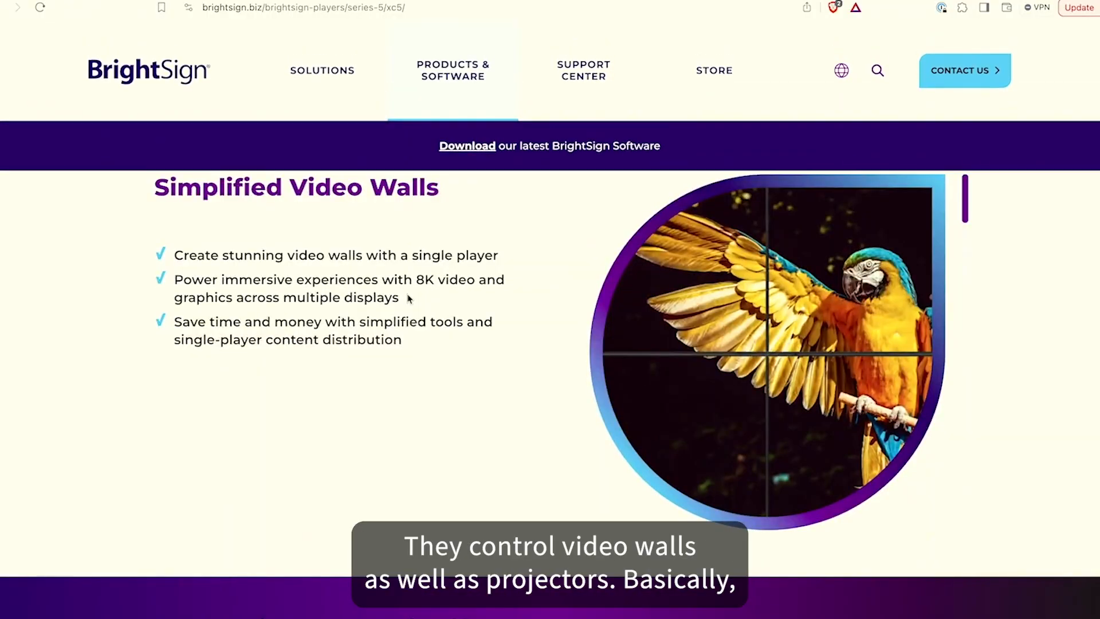
{"action": "scroll", "coordinate": [481, 304], "scroll_direction": "down", "scroll_amount": 5}
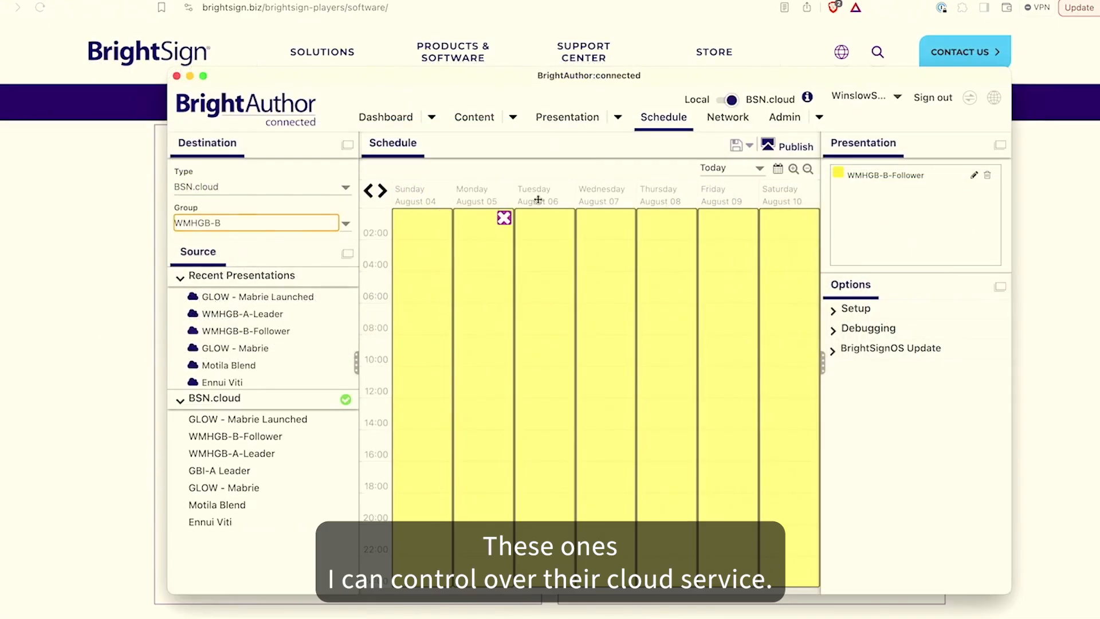
Open the Dashboard in BA connected, then switch back to the browser
{"action": "left_click", "coordinate": [389, 118]}
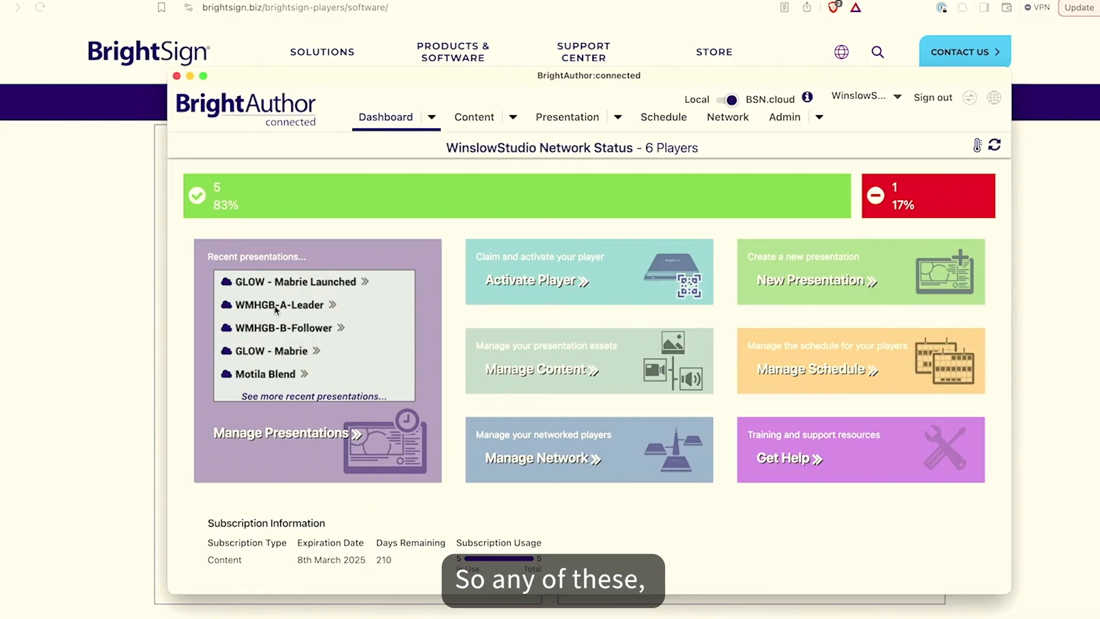
{"action": "key", "text": "super+Tab"}
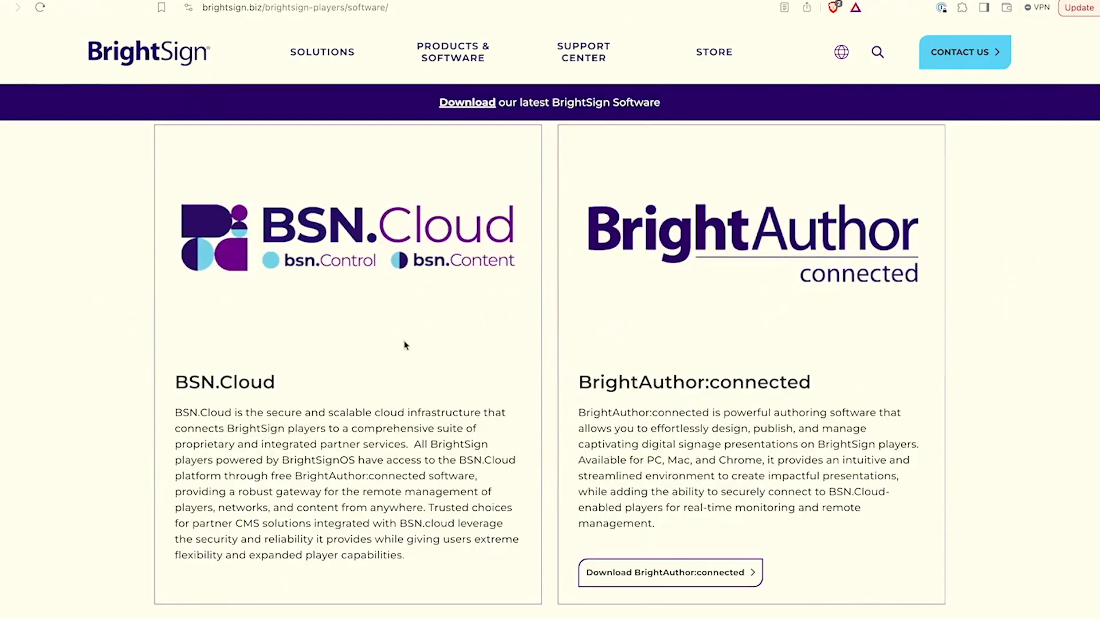
Scroll through the BrightSign software page on BSN.Cloud and BrightAuthor:connected, then switch to the winslow.studio tab
{"action": "scroll", "coordinate": [491, 307], "scroll_direction": "down", "scroll_amount": 10}
{"action": "scroll", "coordinate": [492, 376], "scroll_direction": "down", "scroll_amount": 15}
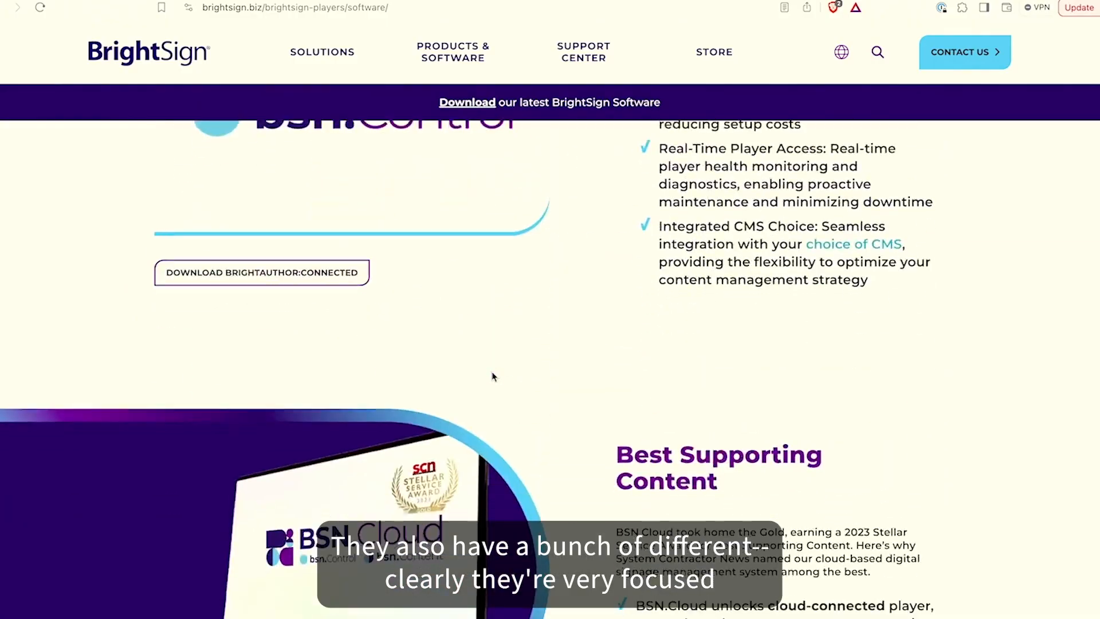
{"action": "scroll", "coordinate": [491, 375], "scroll_direction": "down", "scroll_amount": 4}
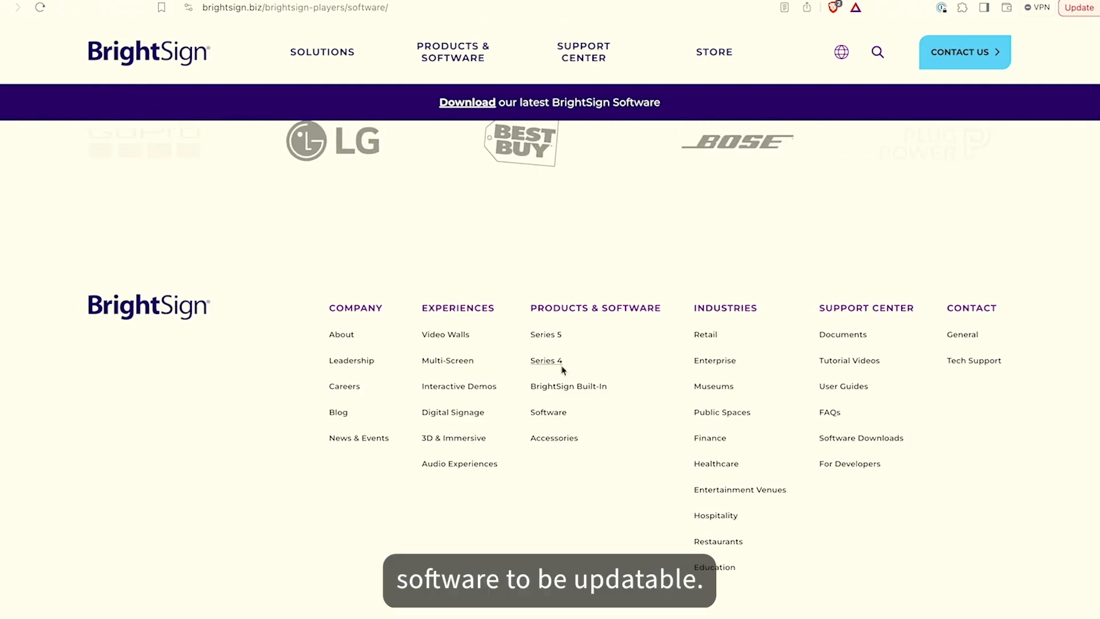
{"action": "scroll", "coordinate": [1056, 394], "scroll_direction": "up", "scroll_amount": 10}
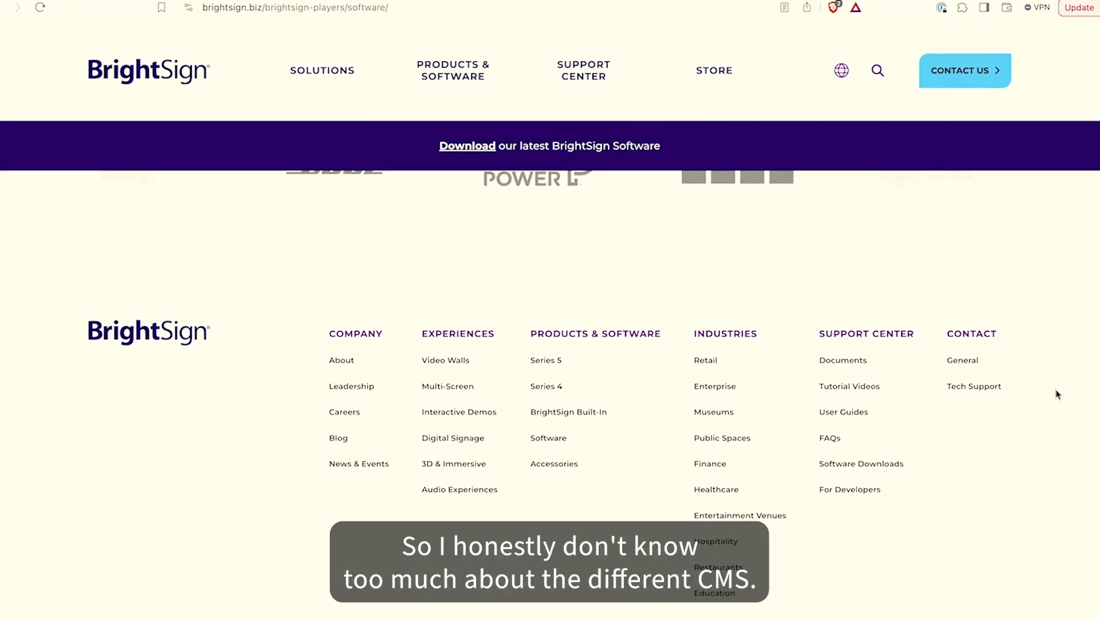
{"action": "scroll", "coordinate": [1056, 393], "scroll_direction": "up", "scroll_amount": 10}
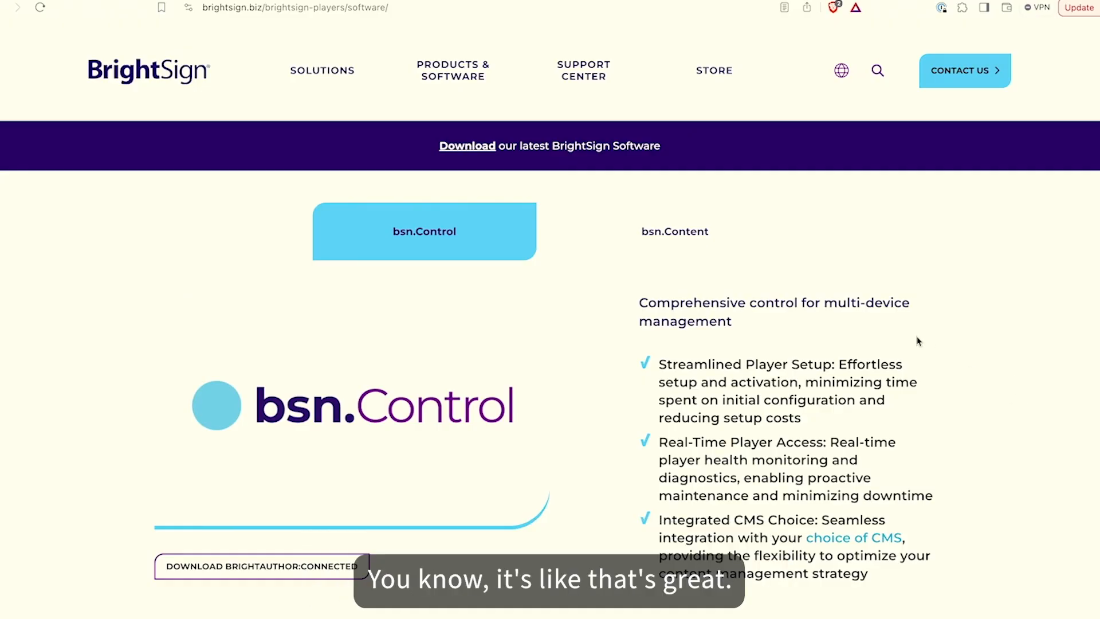
{"action": "scroll", "coordinate": [938, 382], "scroll_direction": "up", "scroll_amount": 1}
{"action": "scroll", "coordinate": [938, 382], "scroll_direction": "down", "scroll_amount": 1}
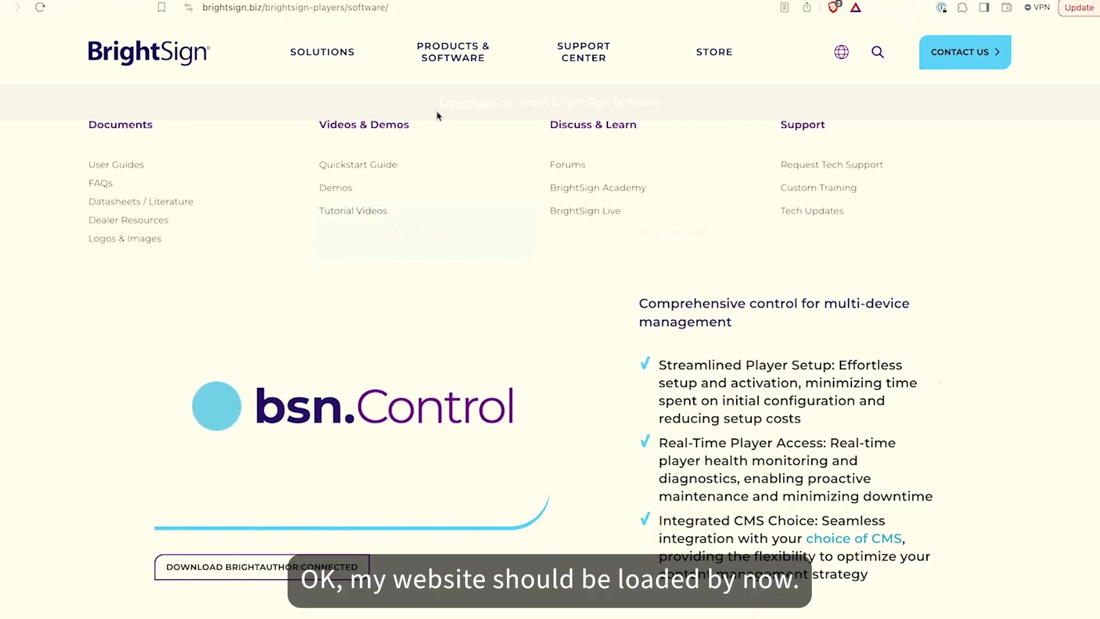
{"action": "key", "text": "ctrl+Tab"}
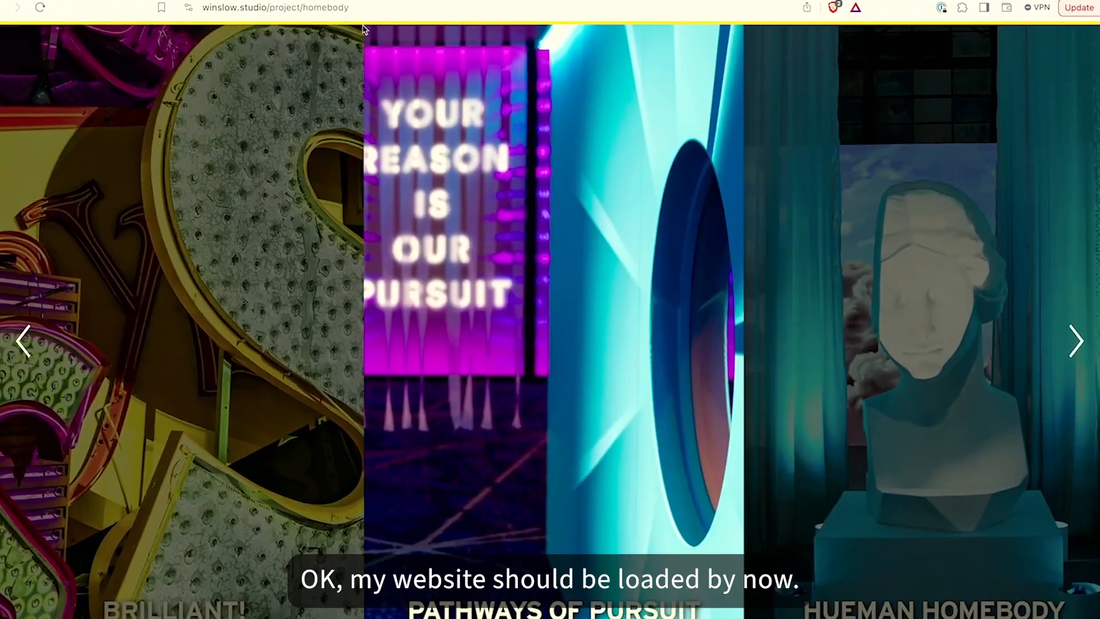
Reload the Hueman Homebody project page on winslow.studio and scroll through its description and room images
{"action": "left_click", "coordinate": [373, 7]}
{"action": "key", "text": "Return"}
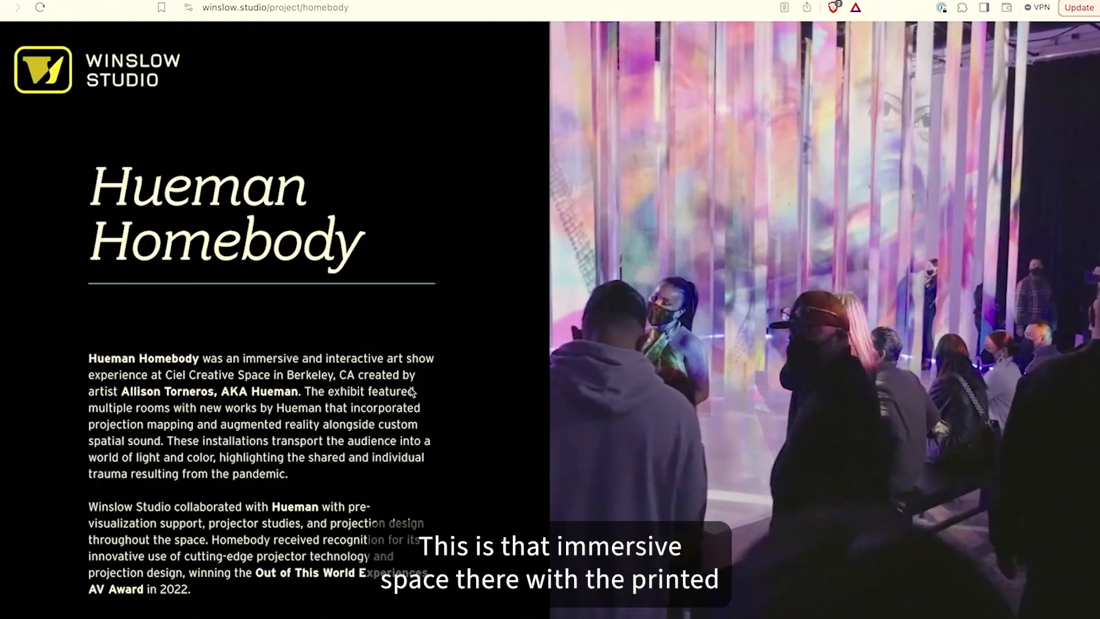
{"action": "scroll", "coordinate": [314, 446], "scroll_direction": "down", "scroll_amount": 10}
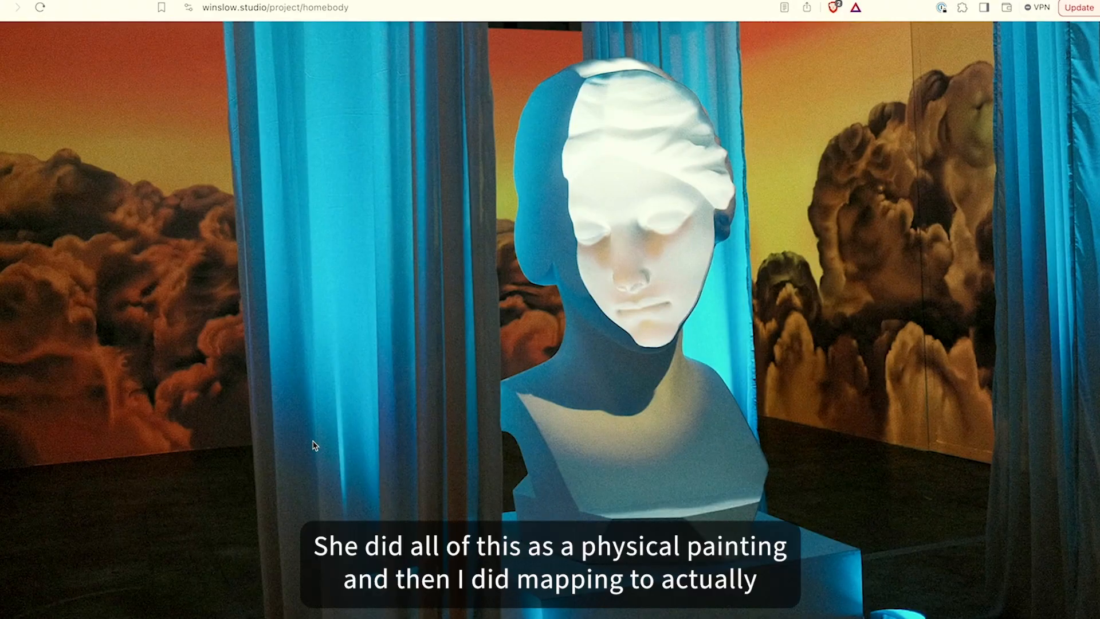
{"action": "scroll", "coordinate": [315, 446], "scroll_direction": "down", "scroll_amount": 1}
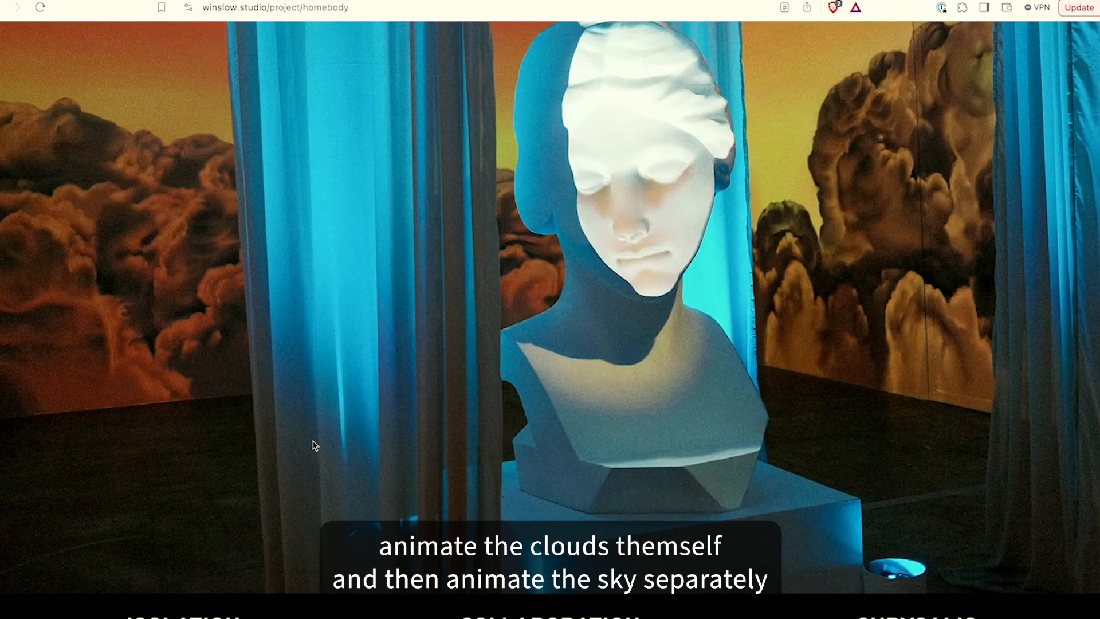
{"action": "scroll", "coordinate": [314, 446], "scroll_direction": "down", "scroll_amount": 10}
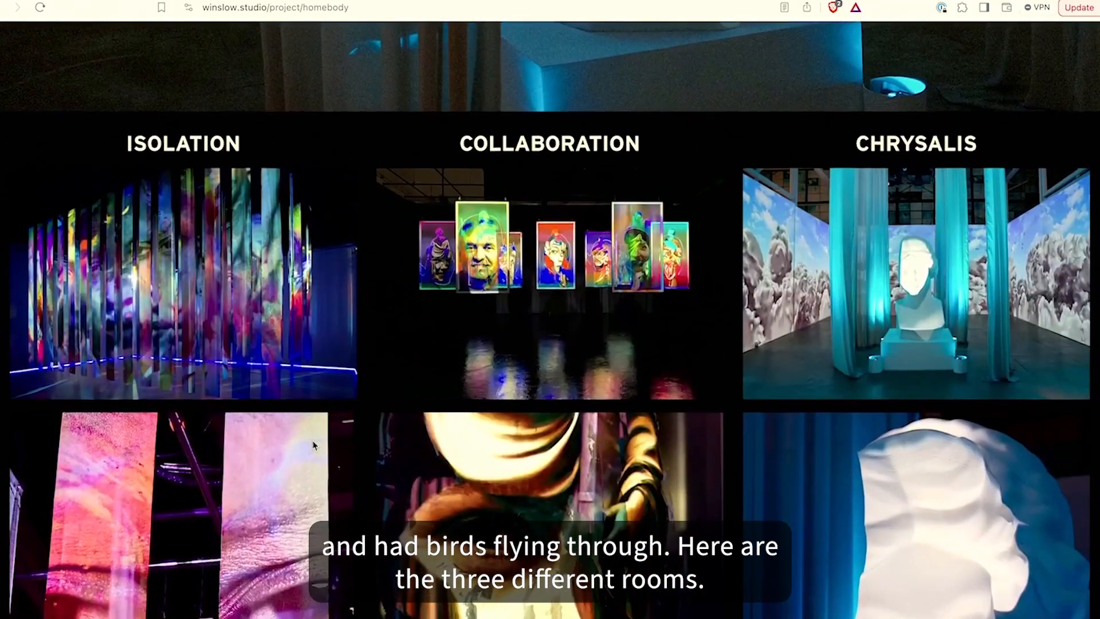
{"action": "scroll", "coordinate": [314, 446], "scroll_direction": "down", "scroll_amount": 1}
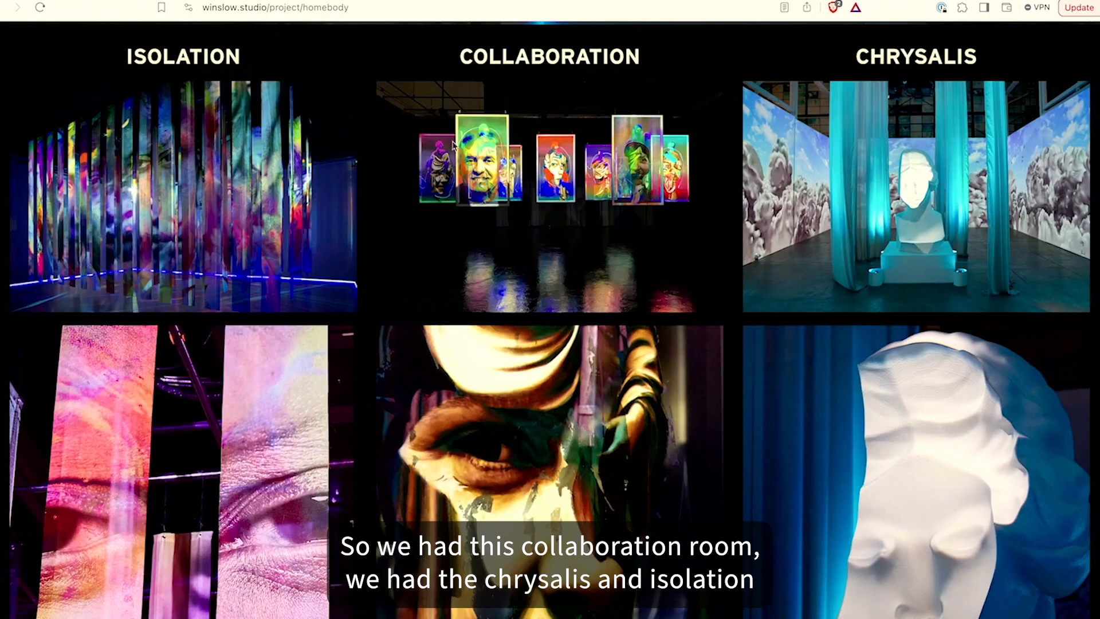
{"action": "scroll", "coordinate": [189, 218], "scroll_direction": "down", "scroll_amount": 5}
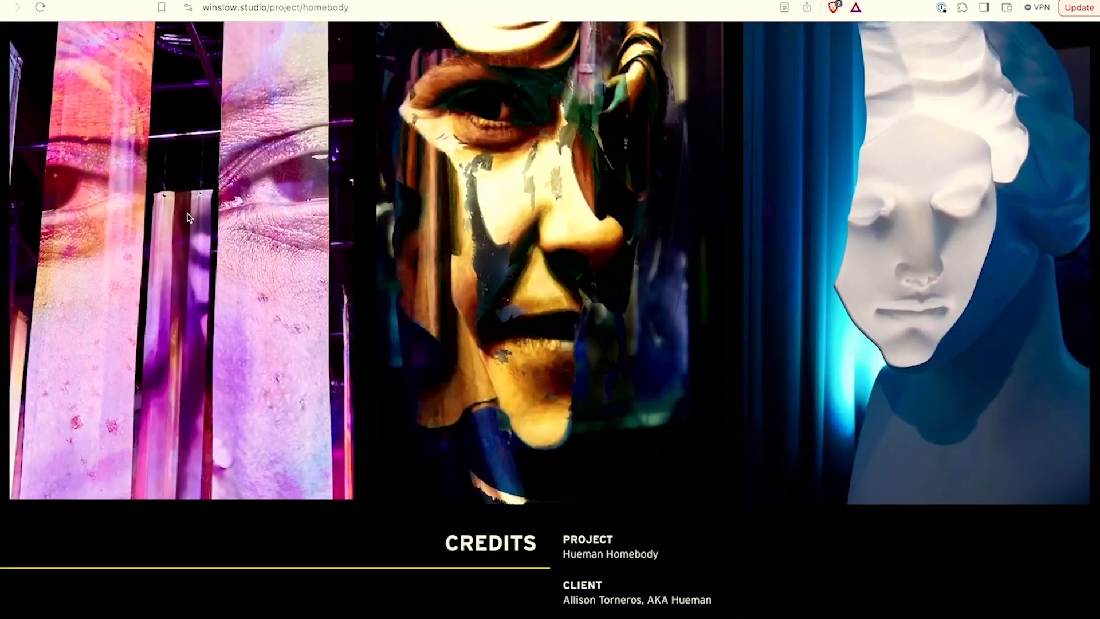
{"action": "scroll", "coordinate": [189, 218], "scroll_direction": "up", "scroll_amount": 4}
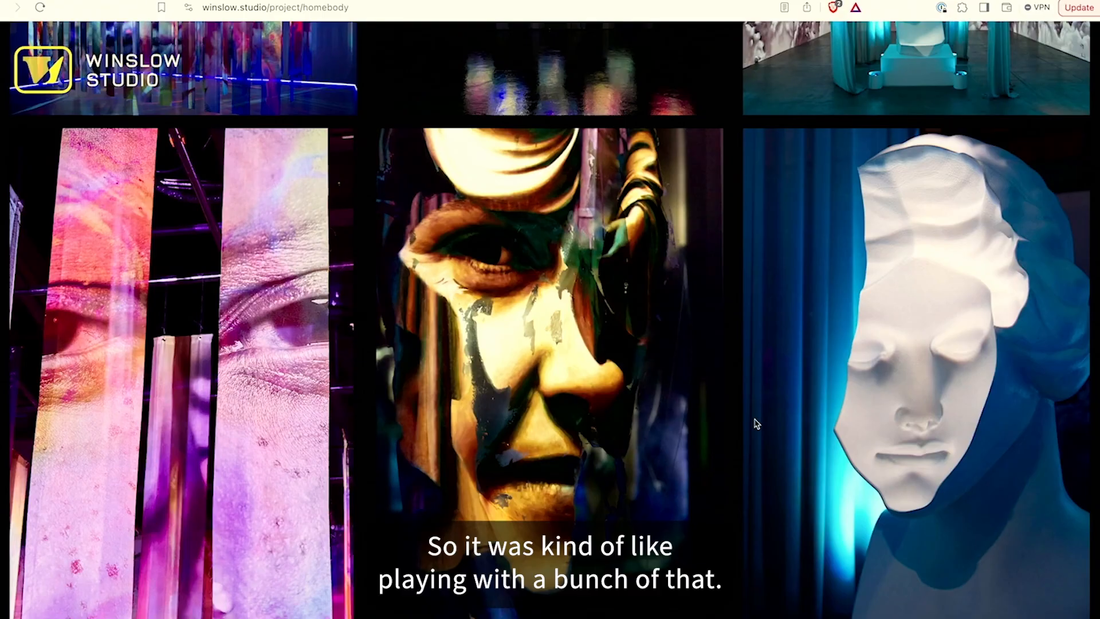
{"action": "scroll", "coordinate": [756, 424], "scroll_direction": "up", "scroll_amount": 5}
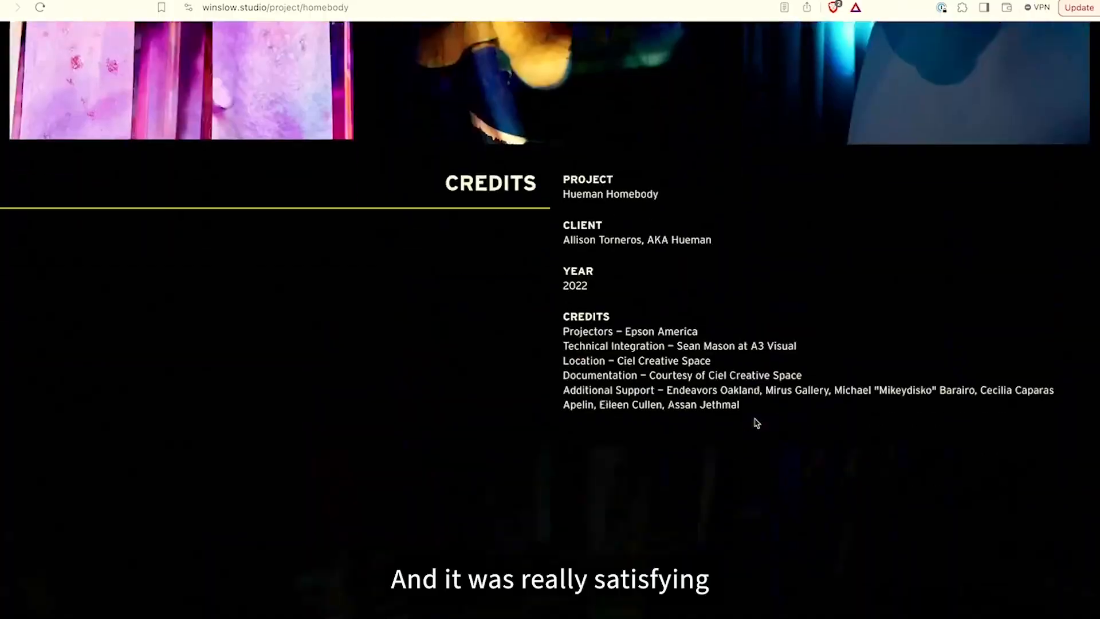
{"action": "scroll", "coordinate": [756, 424], "scroll_direction": "down", "scroll_amount": 7}
{"action": "scroll", "coordinate": [757, 423], "scroll_direction": "up", "scroll_amount": 2}
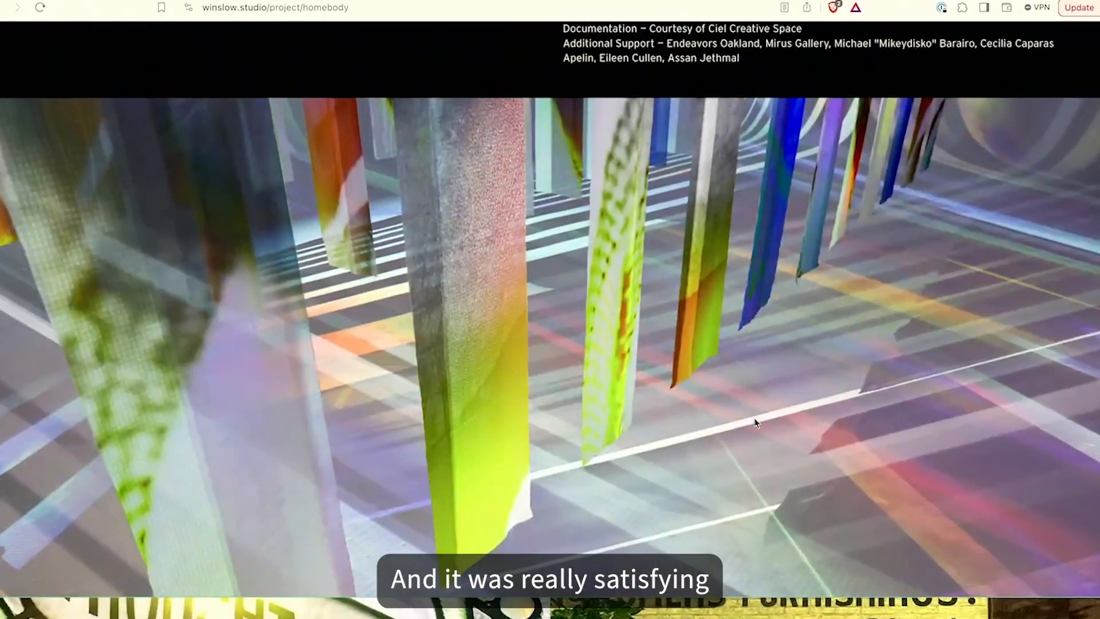
{"action": "scroll", "coordinate": [756, 423], "scroll_direction": "up", "scroll_amount": 1}
Switch to Blender and walk through the 3D pre-visualization scene showing the projector layout
{"action": "key", "text": "super+Tab"}
{"action": "key", "text": "super+Tab"}
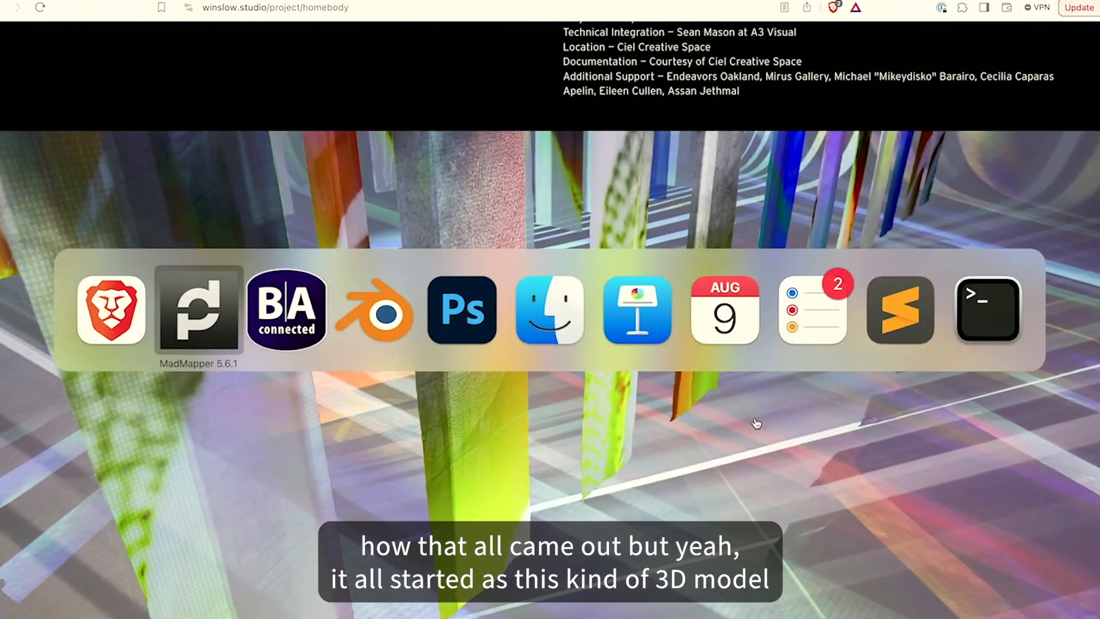
{"action": "key", "text": "shift+grave"}
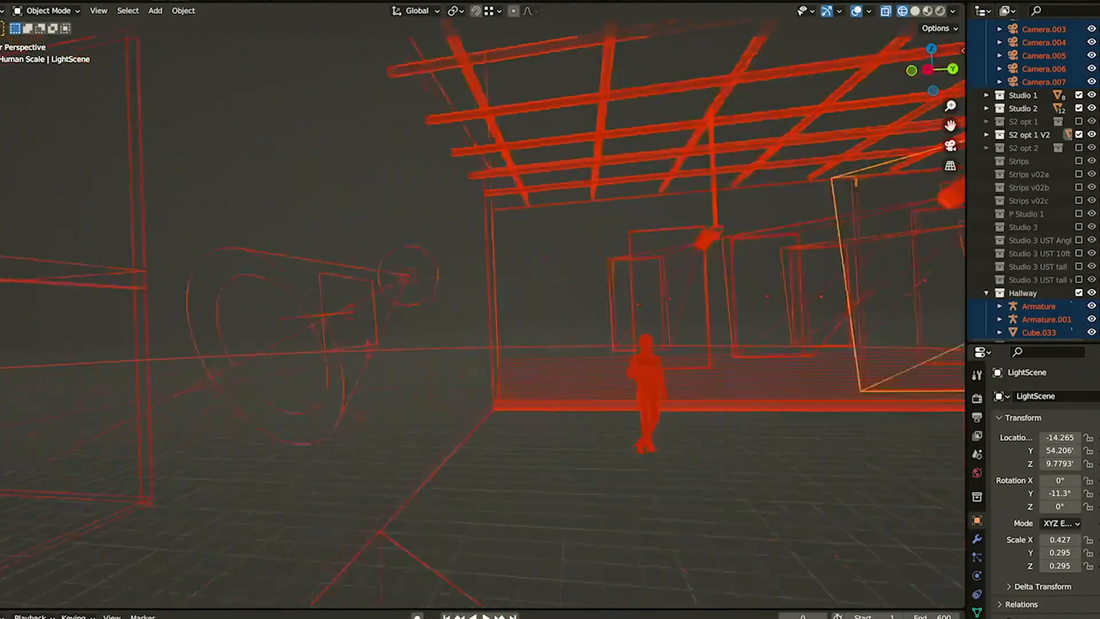
{"action": "key", "text": "s"}
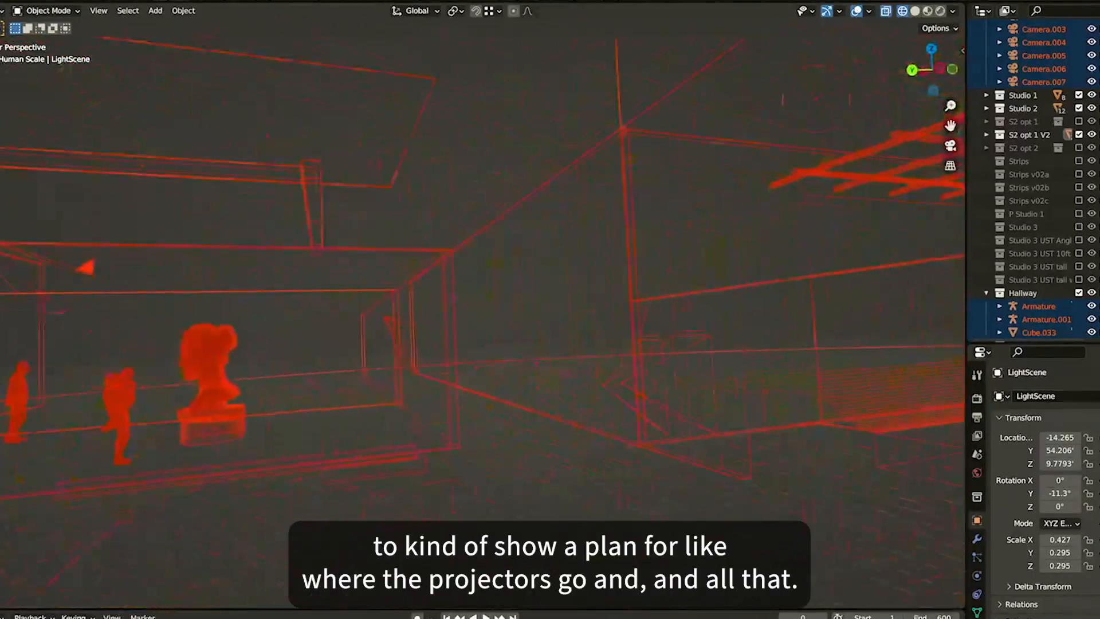
{"action": "key", "text": "w"}
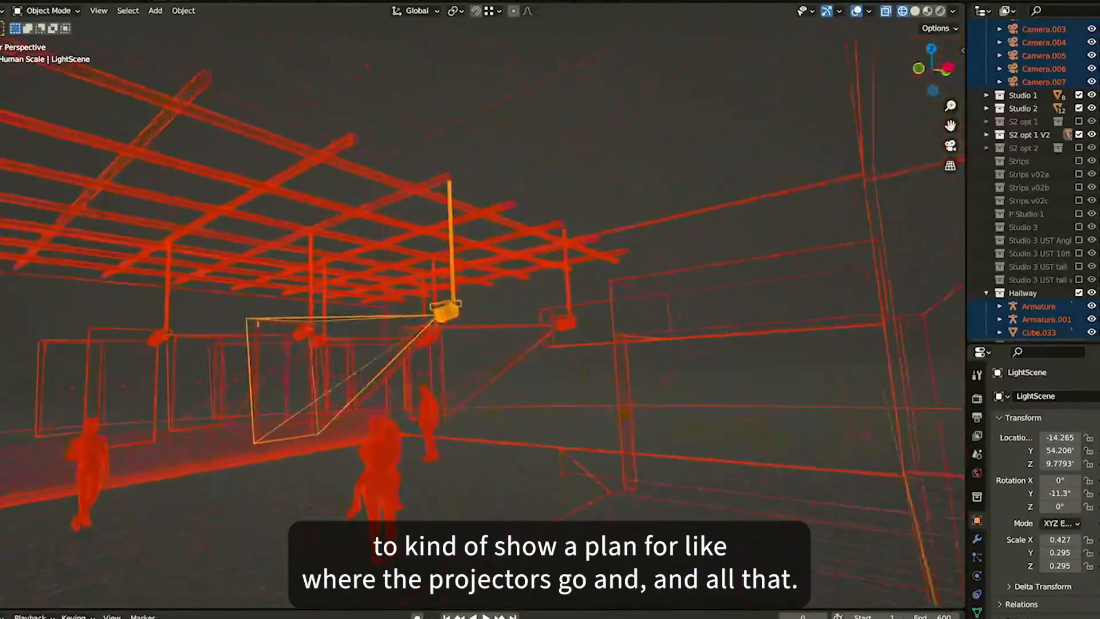
{"action": "key", "text": "w"}
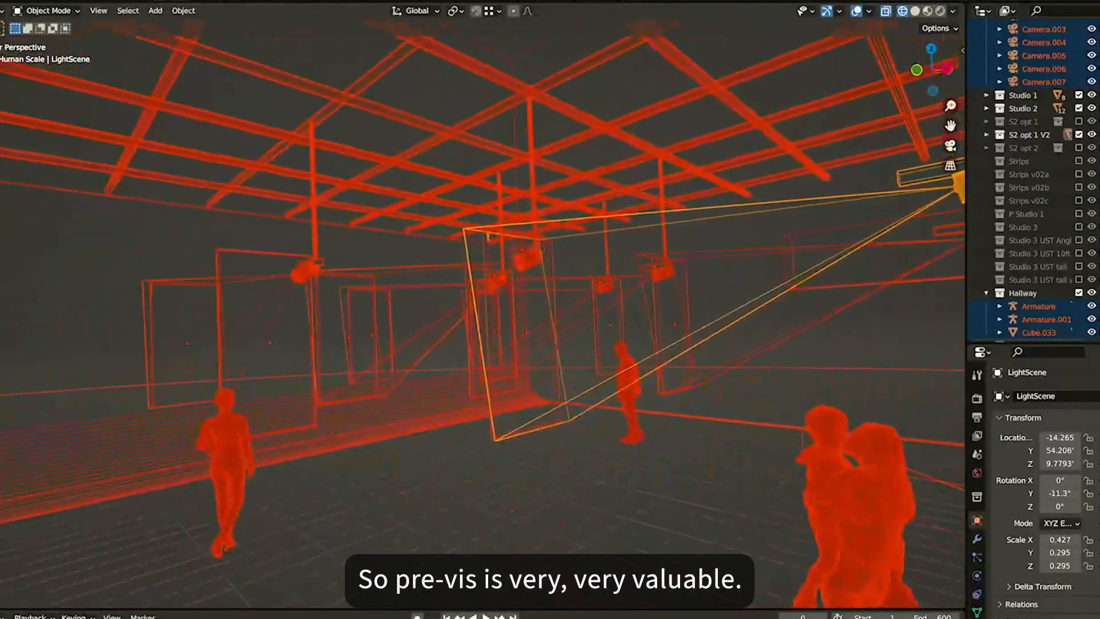
{"action": "left_click", "coordinate": [598, 392]}
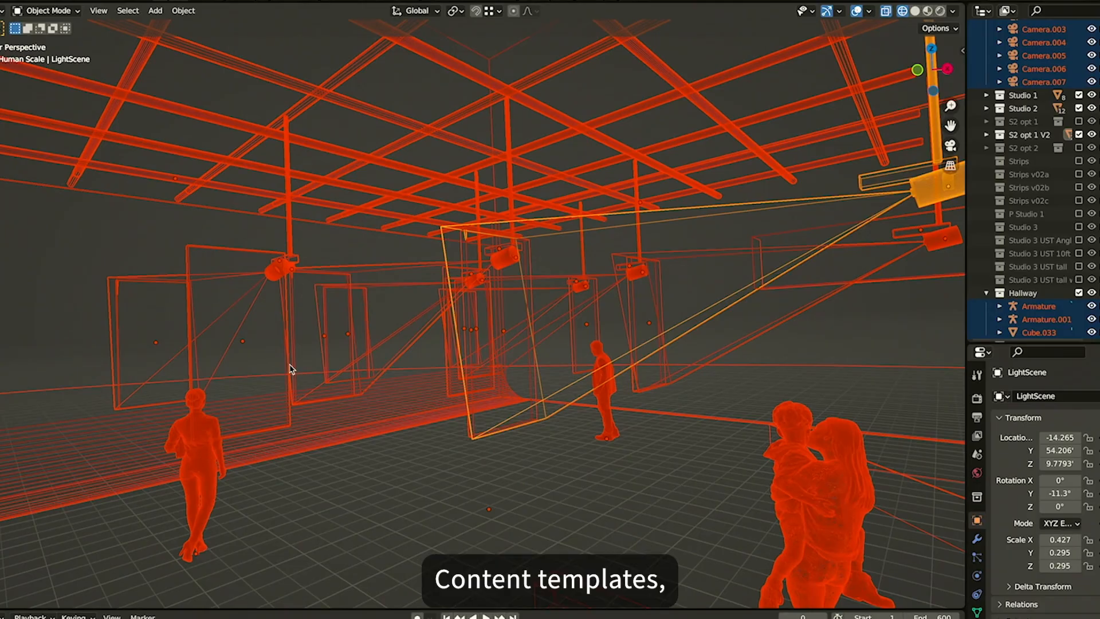
Switch to MadMapper, select the 3d V surface and show its input view beside the output, widening the input pane
{"action": "key", "text": "super+Tab"}
{"action": "key", "text": "Tab"}
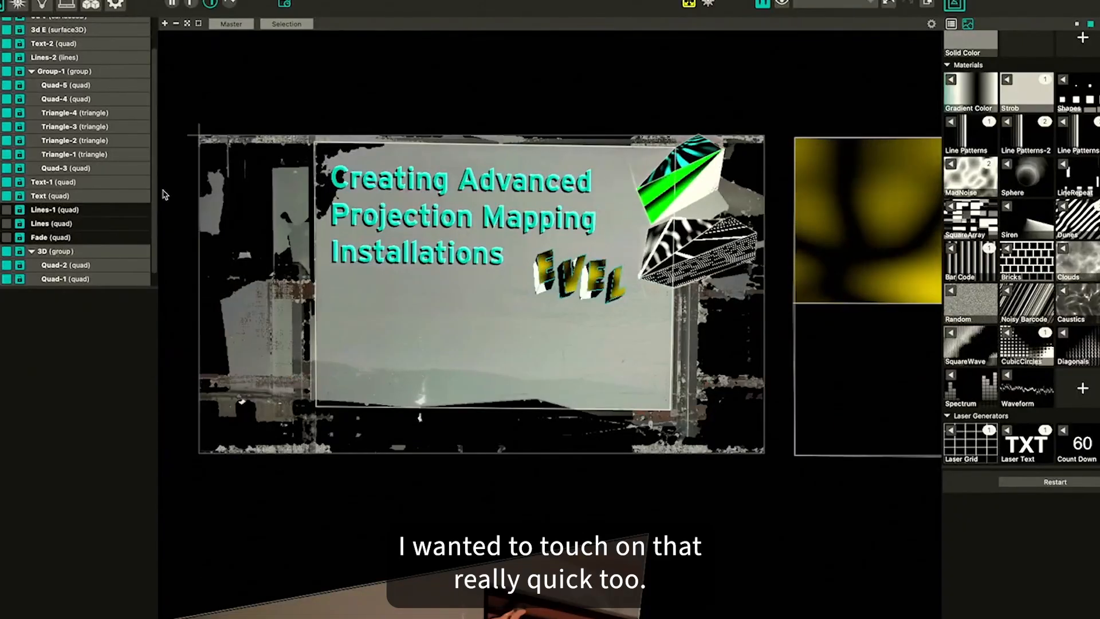
{"action": "left_click", "coordinate": [58, 17]}
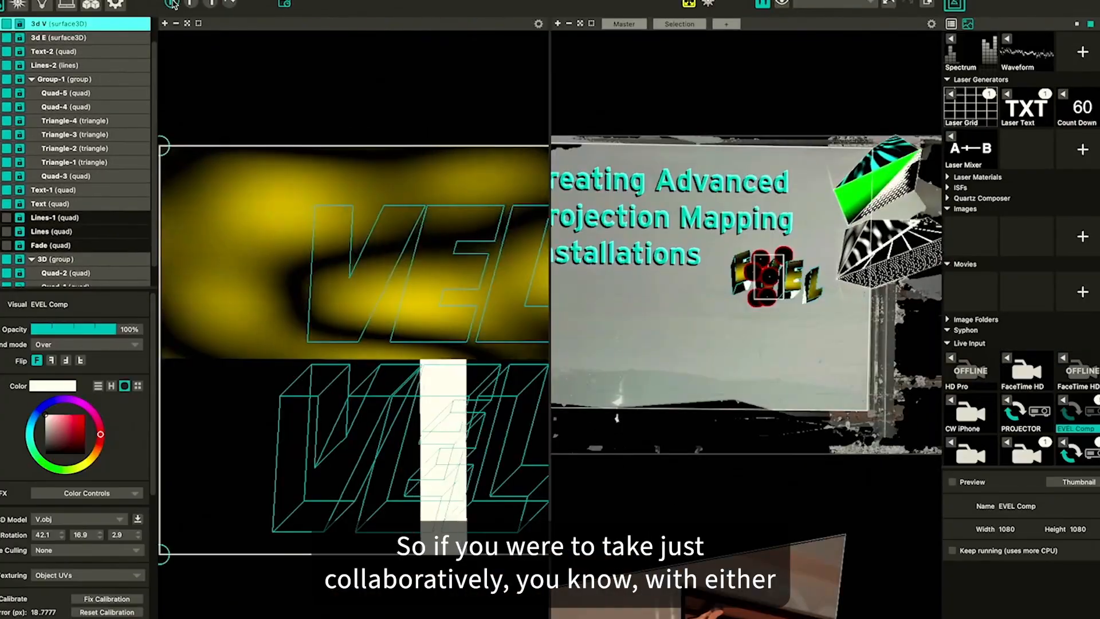
{"action": "left_click", "coordinate": [173, 3]}
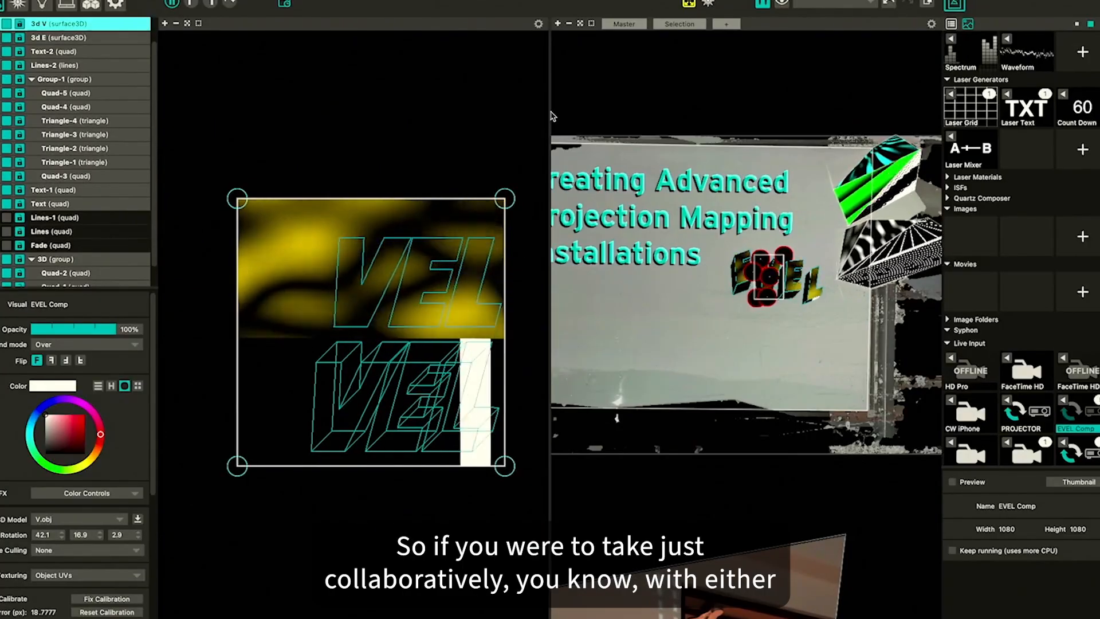
{"action": "left_click_drag", "start_coordinate": [550, 116], "coordinate": [613, 118]}
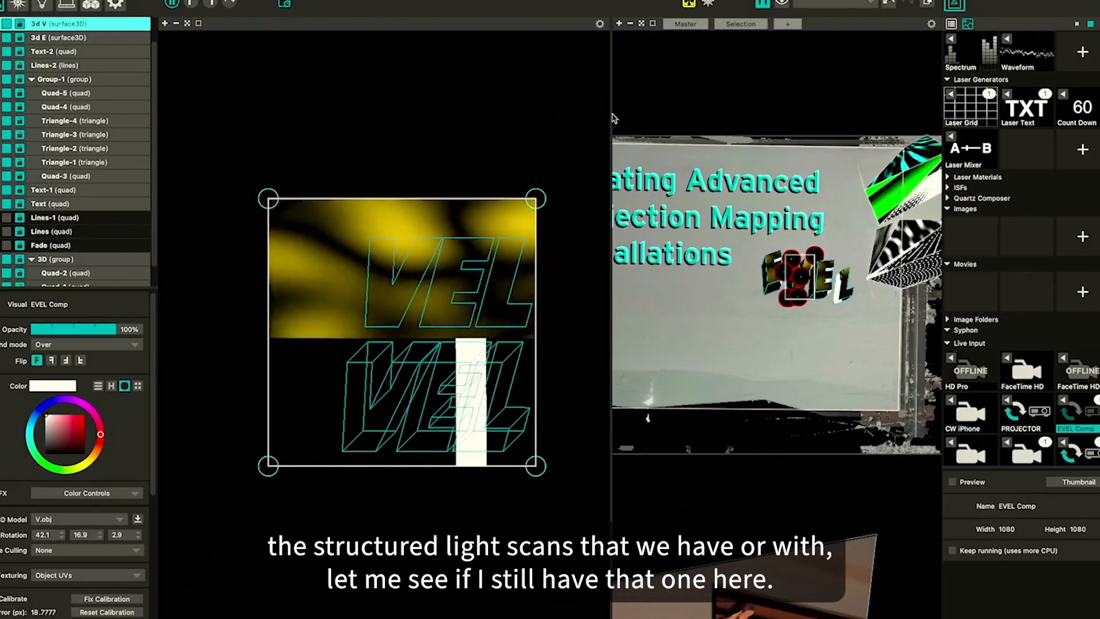
Switch to Finder and preview the scan3.png structured-light scan in the scans folder, then return to MadMapper
{"action": "key", "text": "super+Tab"}
{"action": "key", "text": "super+Tab"}
{"action": "key", "text": "super+Tab"}
{"action": "key", "text": "super+Tab"}
{"action": "key", "text": "super+Tab"}
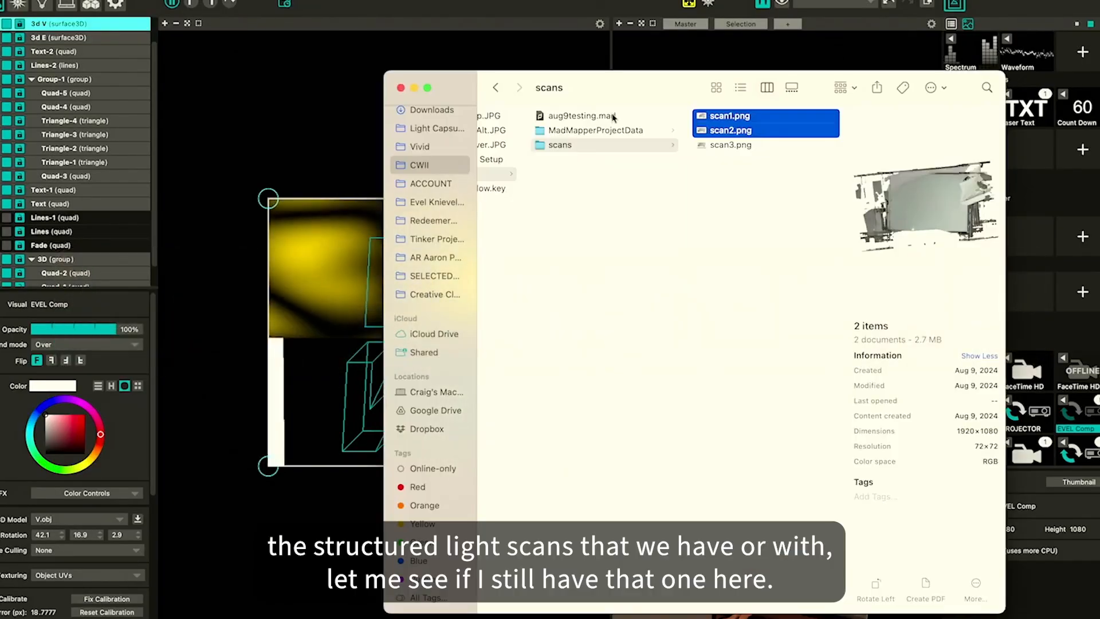
{"action": "key", "text": "Down"}
{"action": "key", "text": "space"}
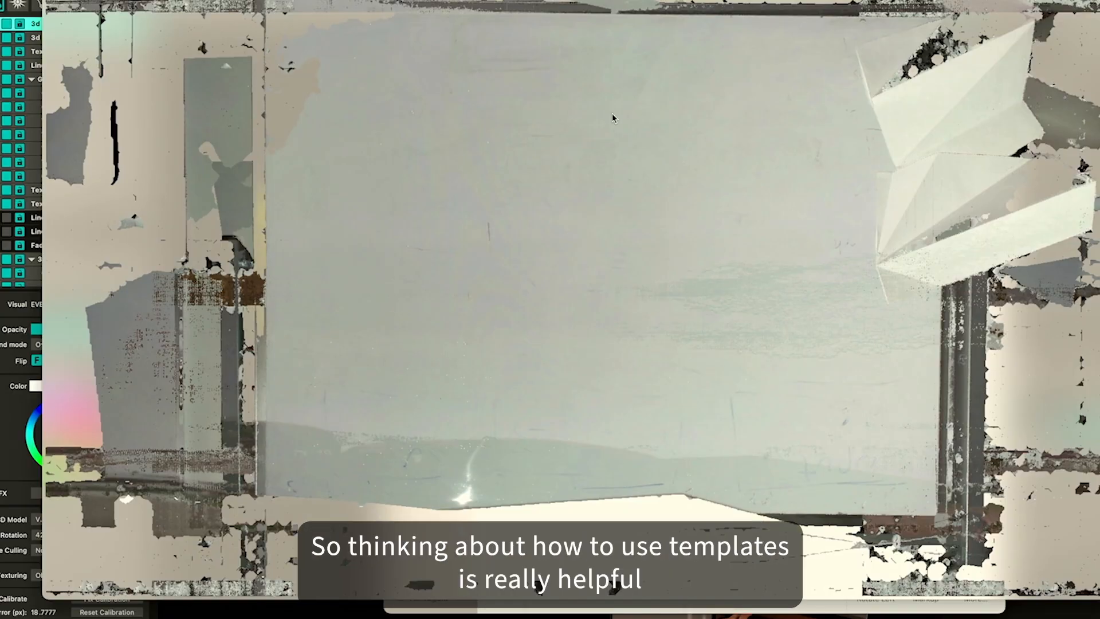
{"action": "key", "text": "space"}
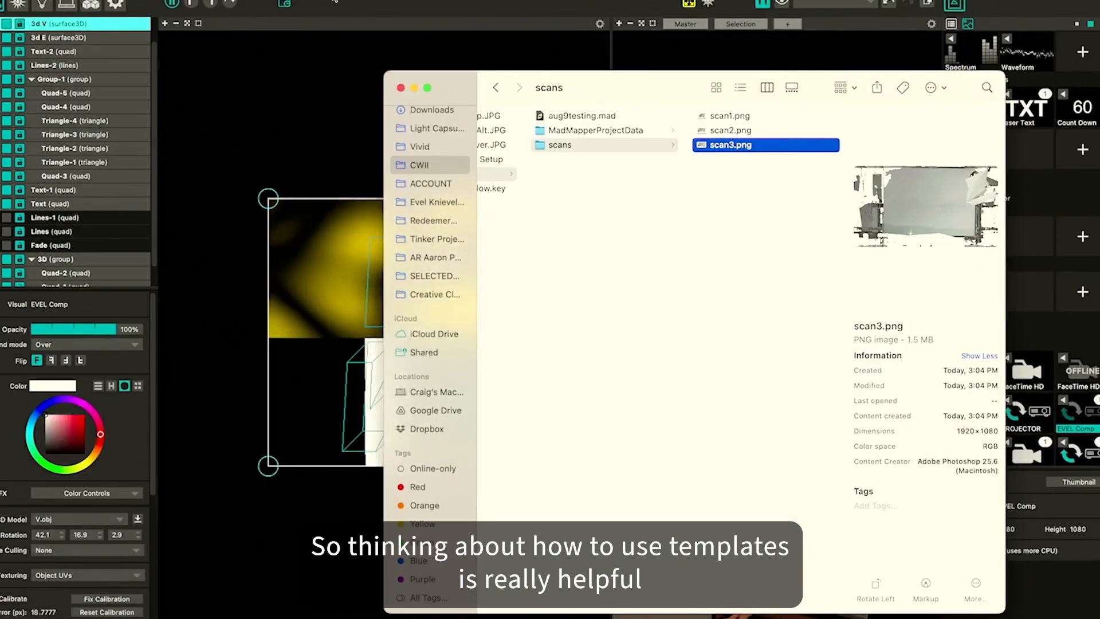
{"action": "left_click", "coordinate": [377, 298]}
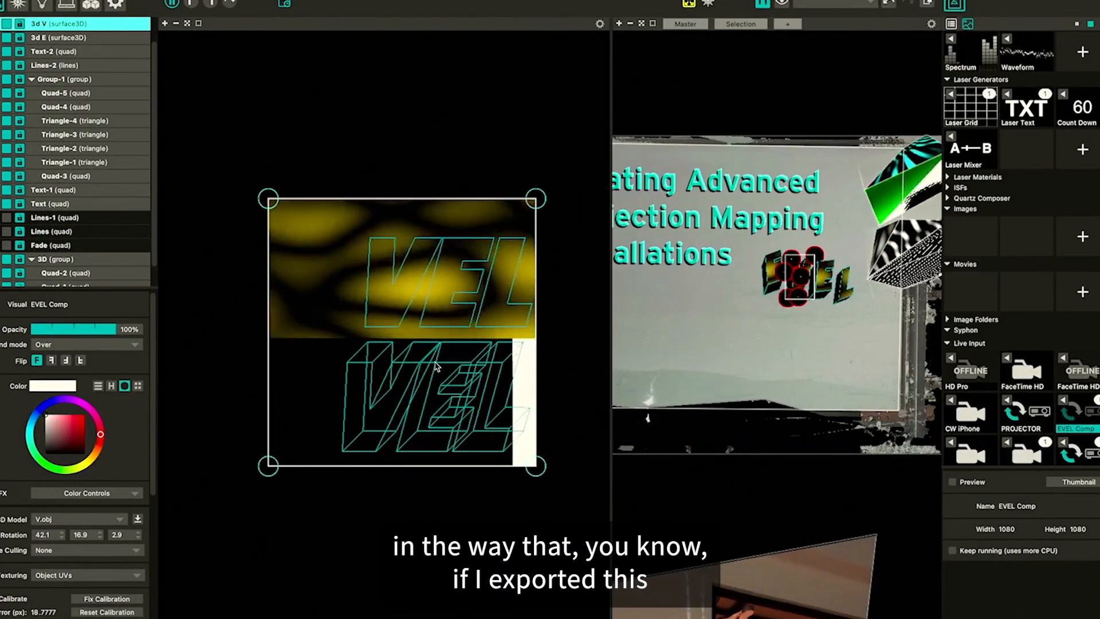
Zoom and pan around the EVEL letters template and the output preview, returning to the output-only view
{"action": "scroll", "coordinate": [436, 364], "scroll_direction": "up", "scroll_amount": 5}
{"action": "scroll", "coordinate": [436, 364], "scroll_direction": "down", "scroll_amount": 2}
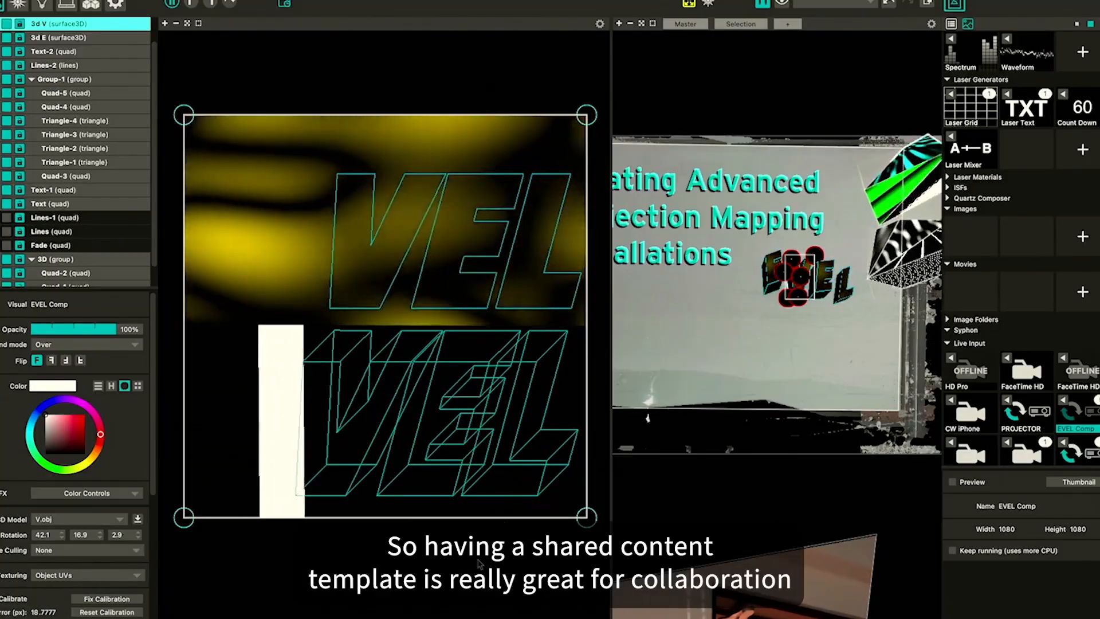
{"action": "left_click", "coordinate": [415, 578]}
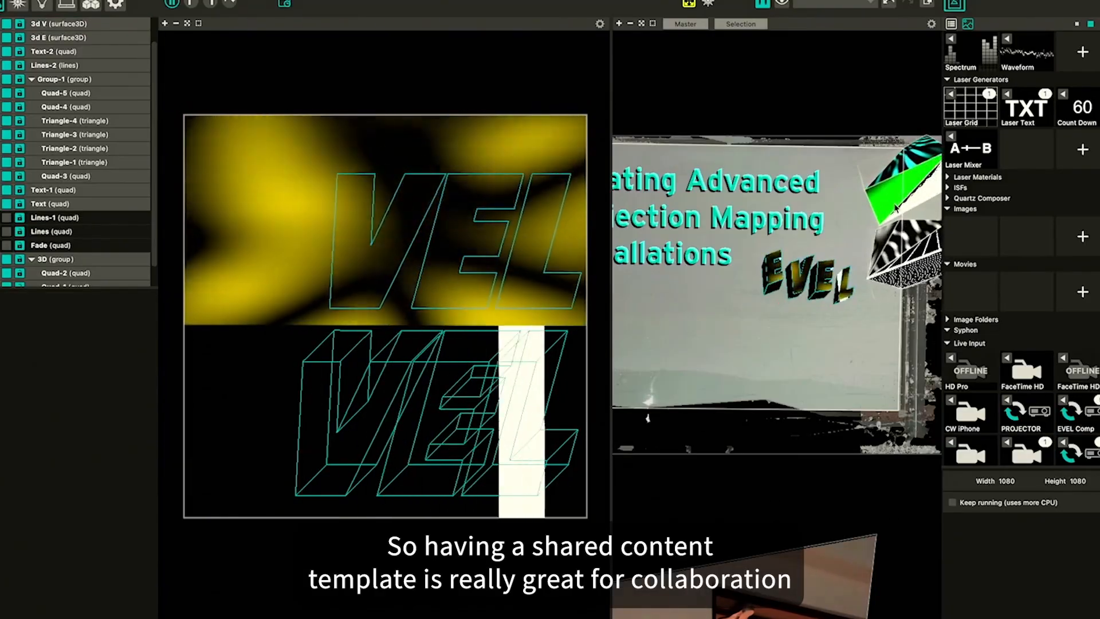
{"action": "left_click_drag", "start_coordinate": [850, 174], "coordinate": [806, 196]}
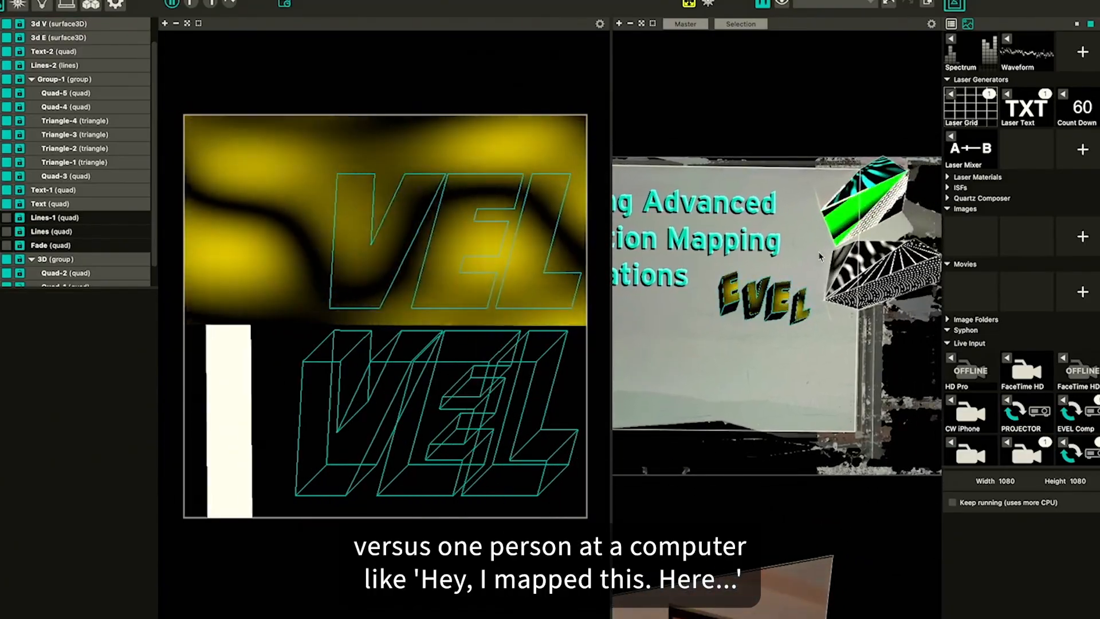
{"action": "left_click", "coordinate": [210, 4]}
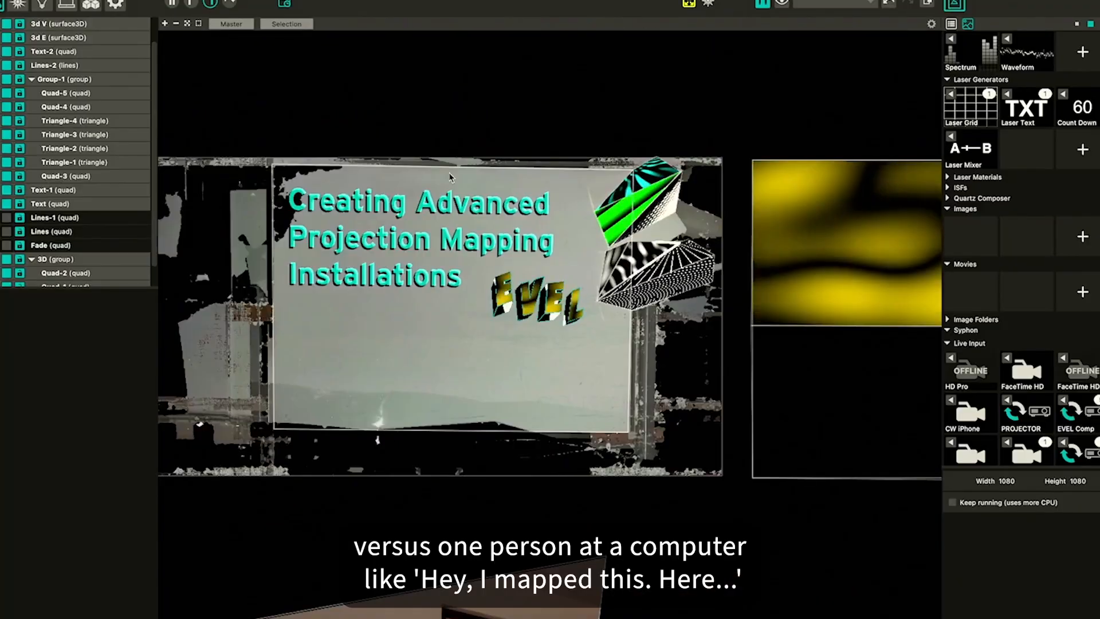
{"action": "scroll", "coordinate": [427, 126], "scroll_direction": "up", "scroll_amount": 1}
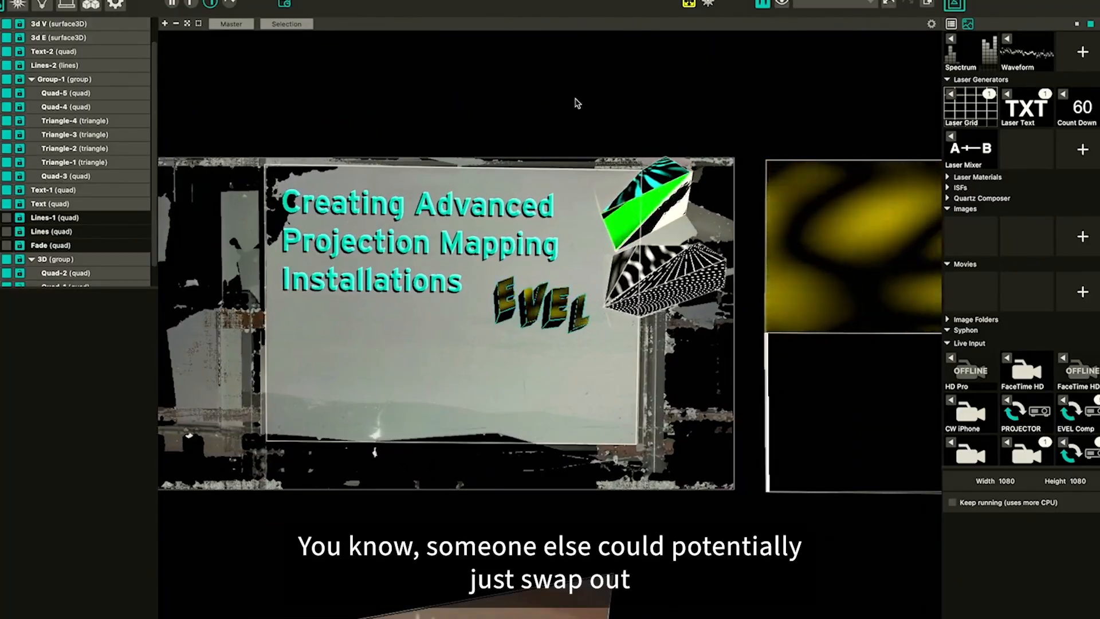
{"action": "scroll", "coordinate": [577, 103], "scroll_direction": "up", "scroll_amount": 1}
{"action": "scroll", "coordinate": [577, 104], "scroll_direction": "left", "scroll_amount": 1}
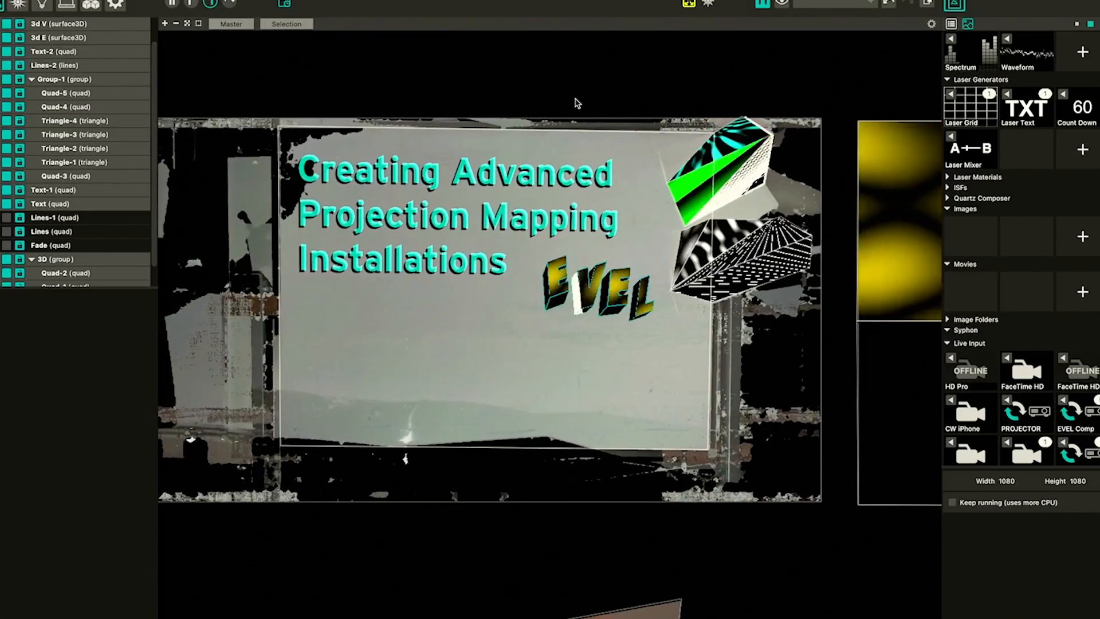
{"action": "scroll", "coordinate": [711, 205], "scroll_direction": "up", "scroll_amount": 3}
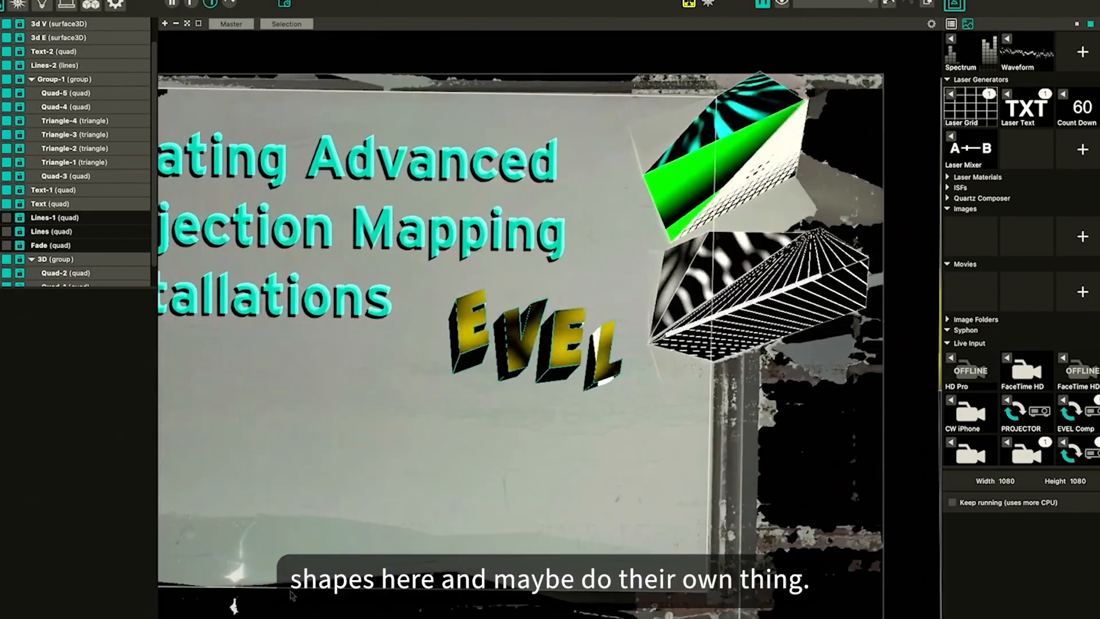
Open the bottom panel and switch it to Scenes / Cues
{"action": "left_click", "coordinate": [166, 617]}
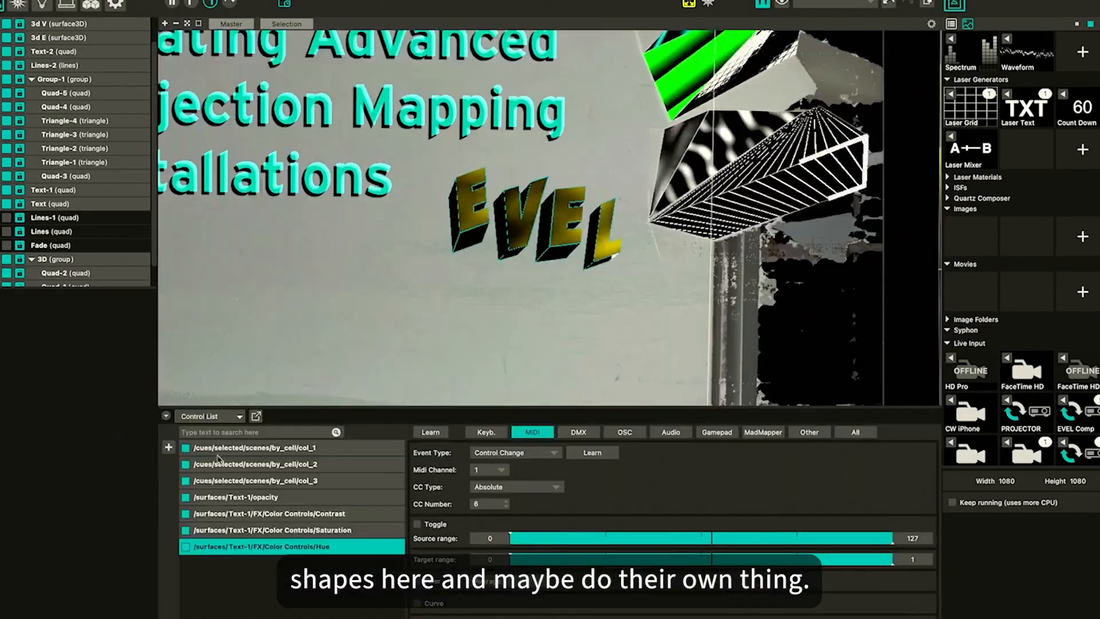
{"action": "left_click", "coordinate": [225, 418]}
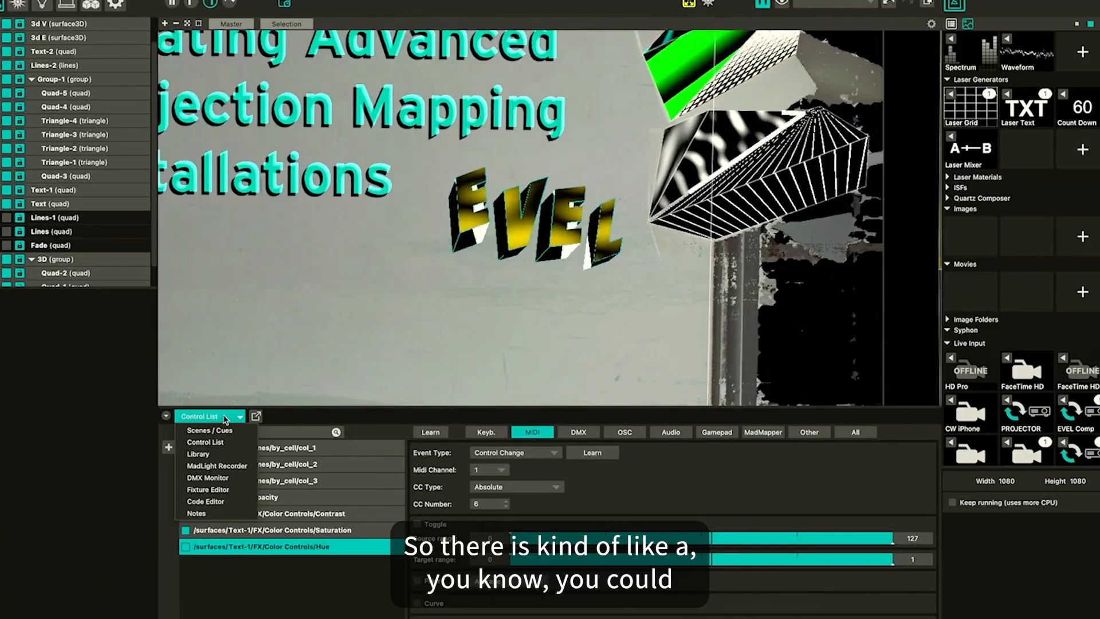
{"action": "left_click", "coordinate": [225, 431]}
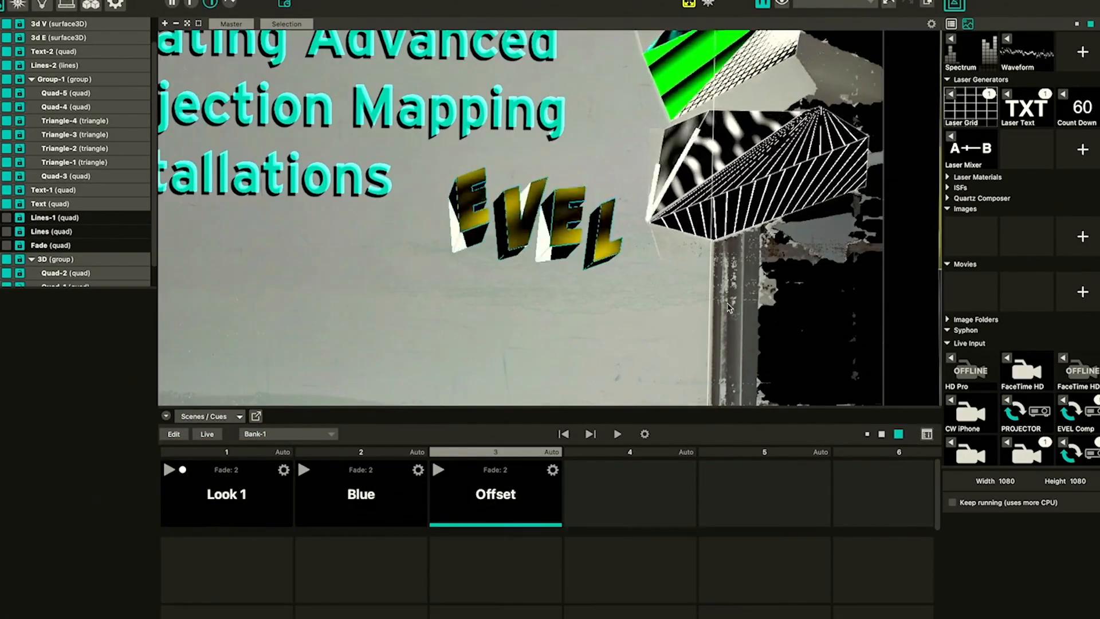
Select the Lines-2 surface beside the EVEL letters and zoom out over the full output
{"action": "left_click", "coordinate": [682, 236]}
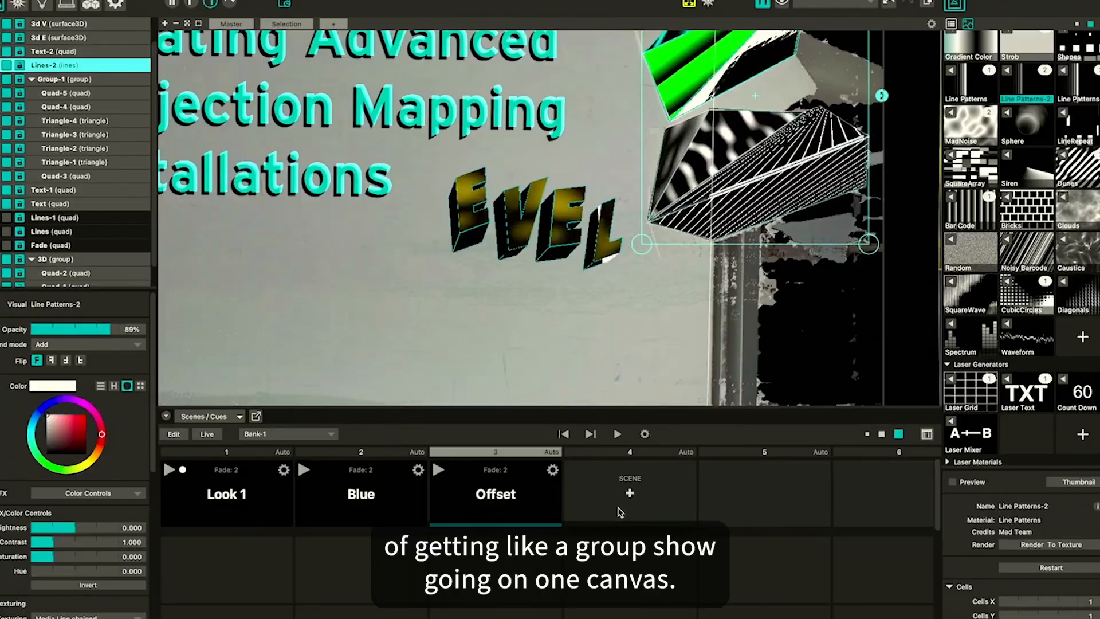
{"action": "scroll", "coordinate": [583, 395], "scroll_direction": "down", "scroll_amount": 5}
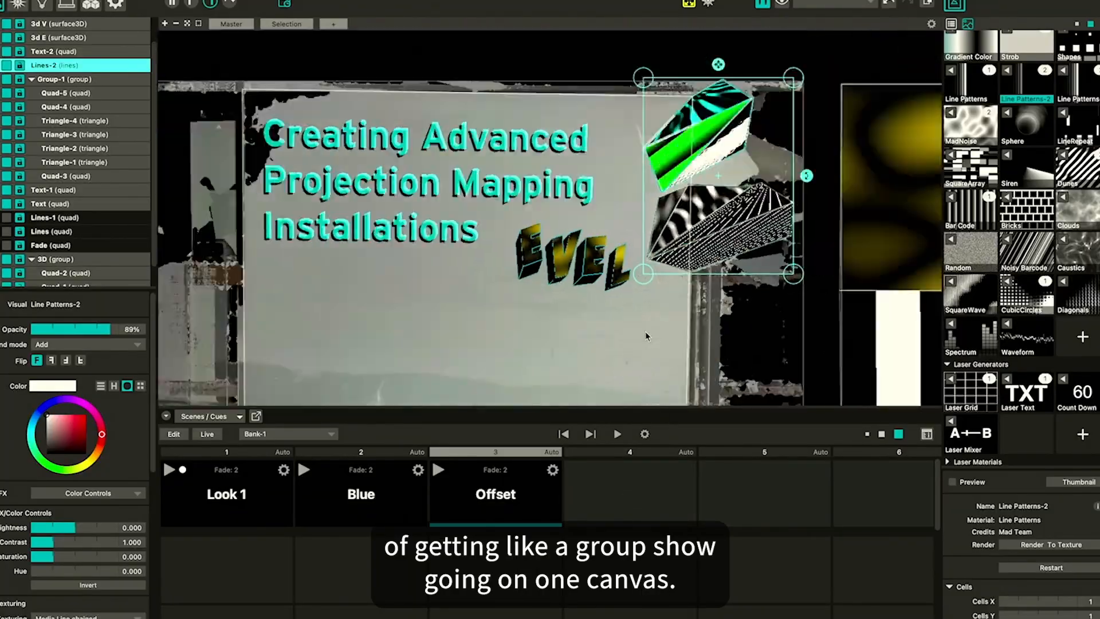
{"action": "scroll", "coordinate": [608, 382], "scroll_direction": "right", "scroll_amount": 3}
{"action": "scroll", "coordinate": [608, 381], "scroll_direction": "down", "scroll_amount": 1}
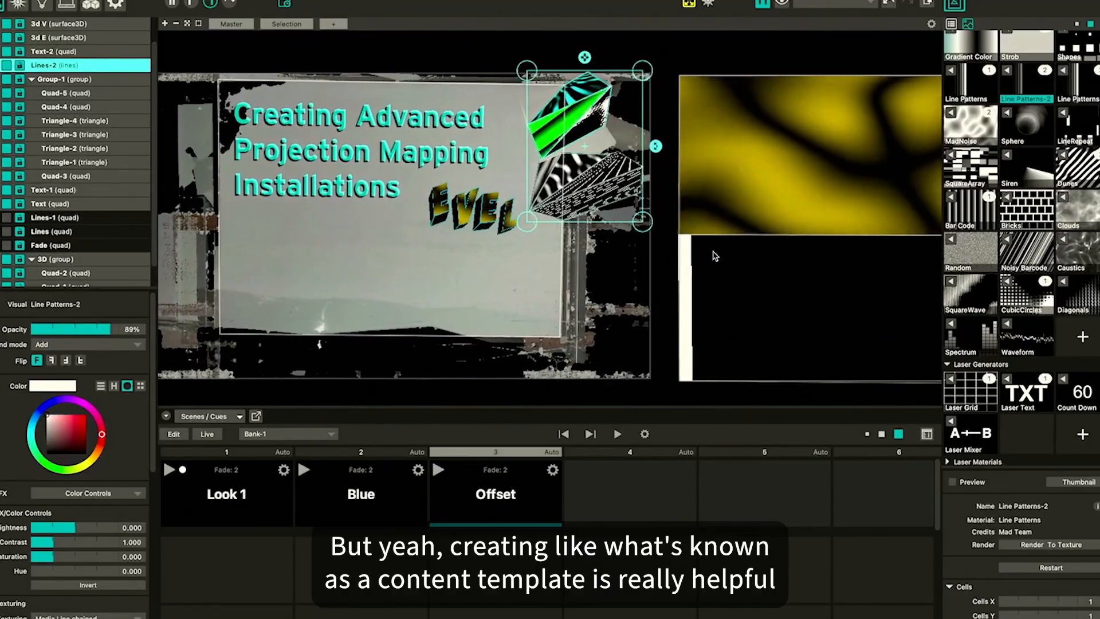
{"action": "scroll", "coordinate": [715, 257], "scroll_direction": "left", "scroll_amount": 3}
{"action": "scroll", "coordinate": [715, 256], "scroll_direction": "up", "scroll_amount": 1}
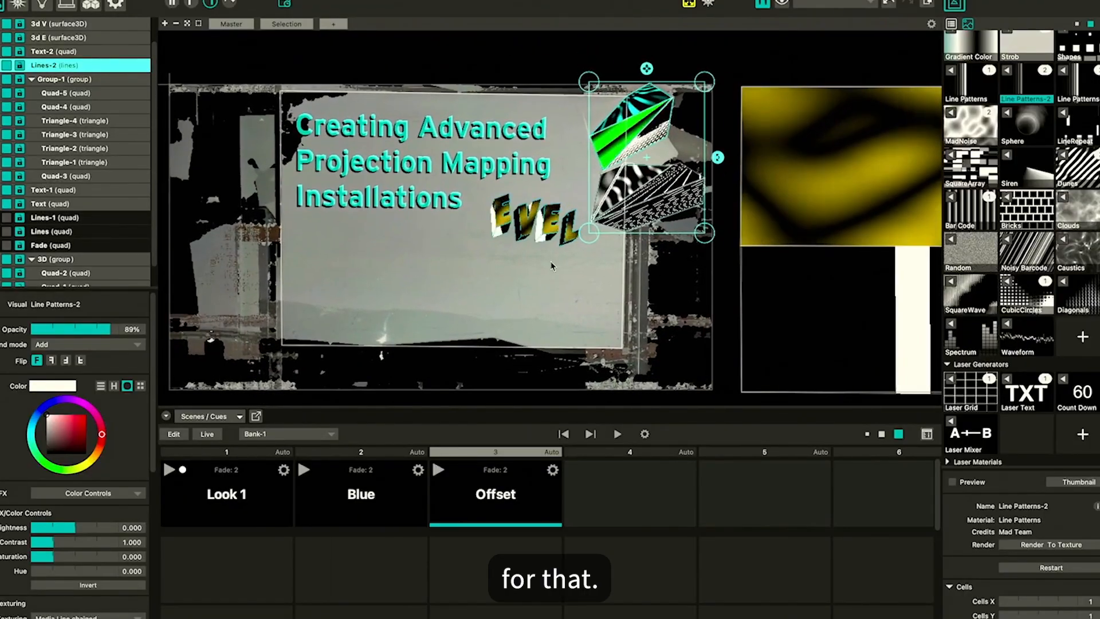
Switch to Keynote, play the presentation from the title slide and advance to the next slide
{"action": "key", "text": "super+Tab"}
{"action": "left_click", "coordinate": [674, 333]}
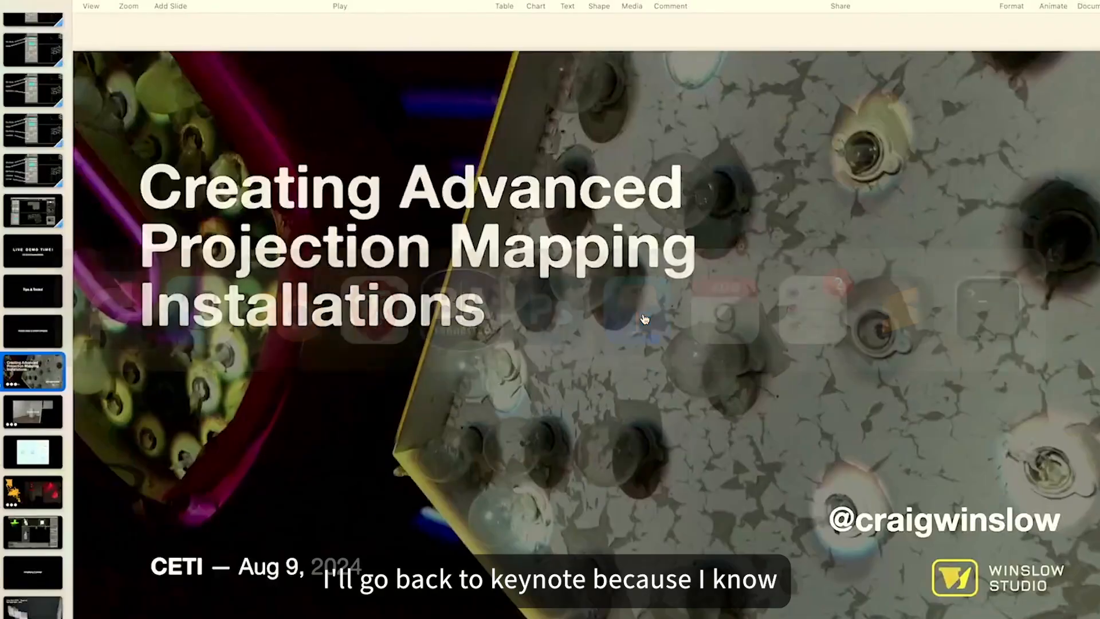
{"action": "key", "text": "alt+super+p"}
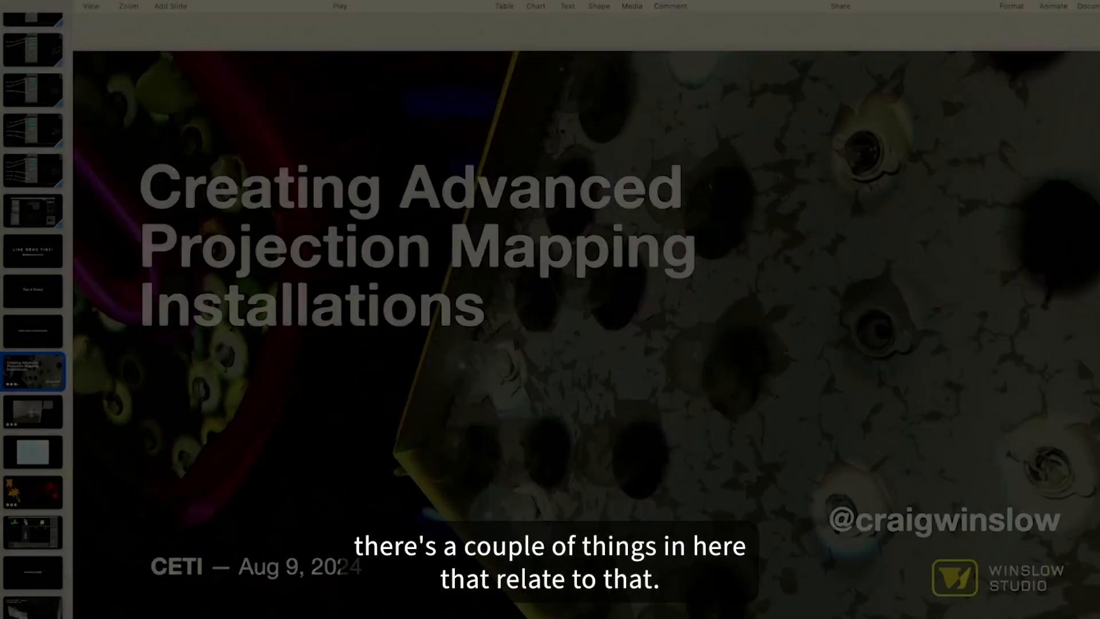
{"action": "key", "text": "Right"}
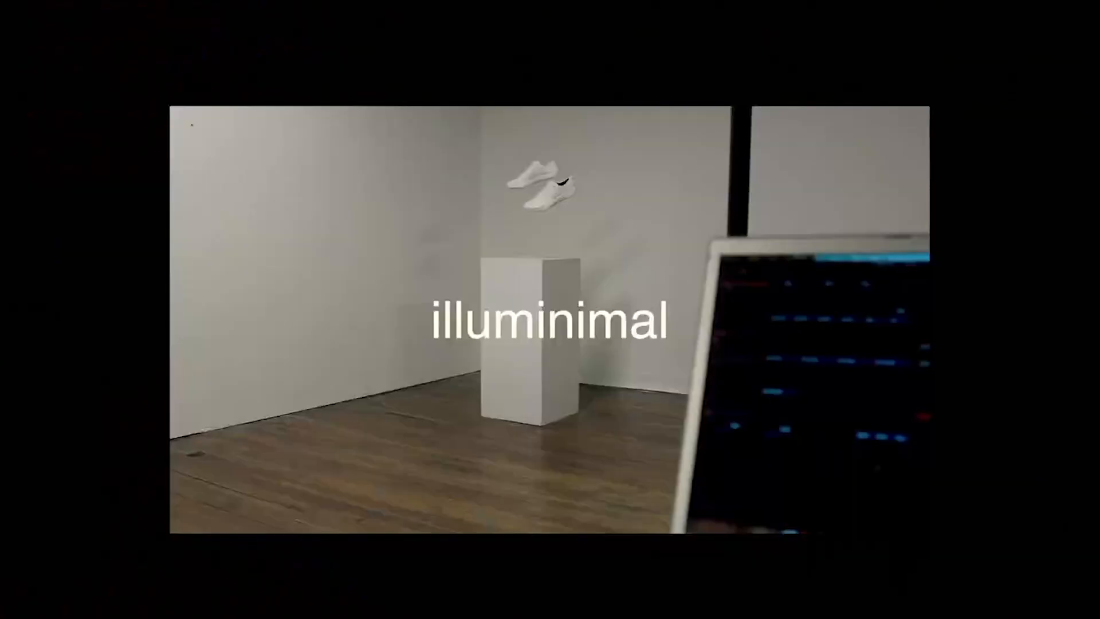